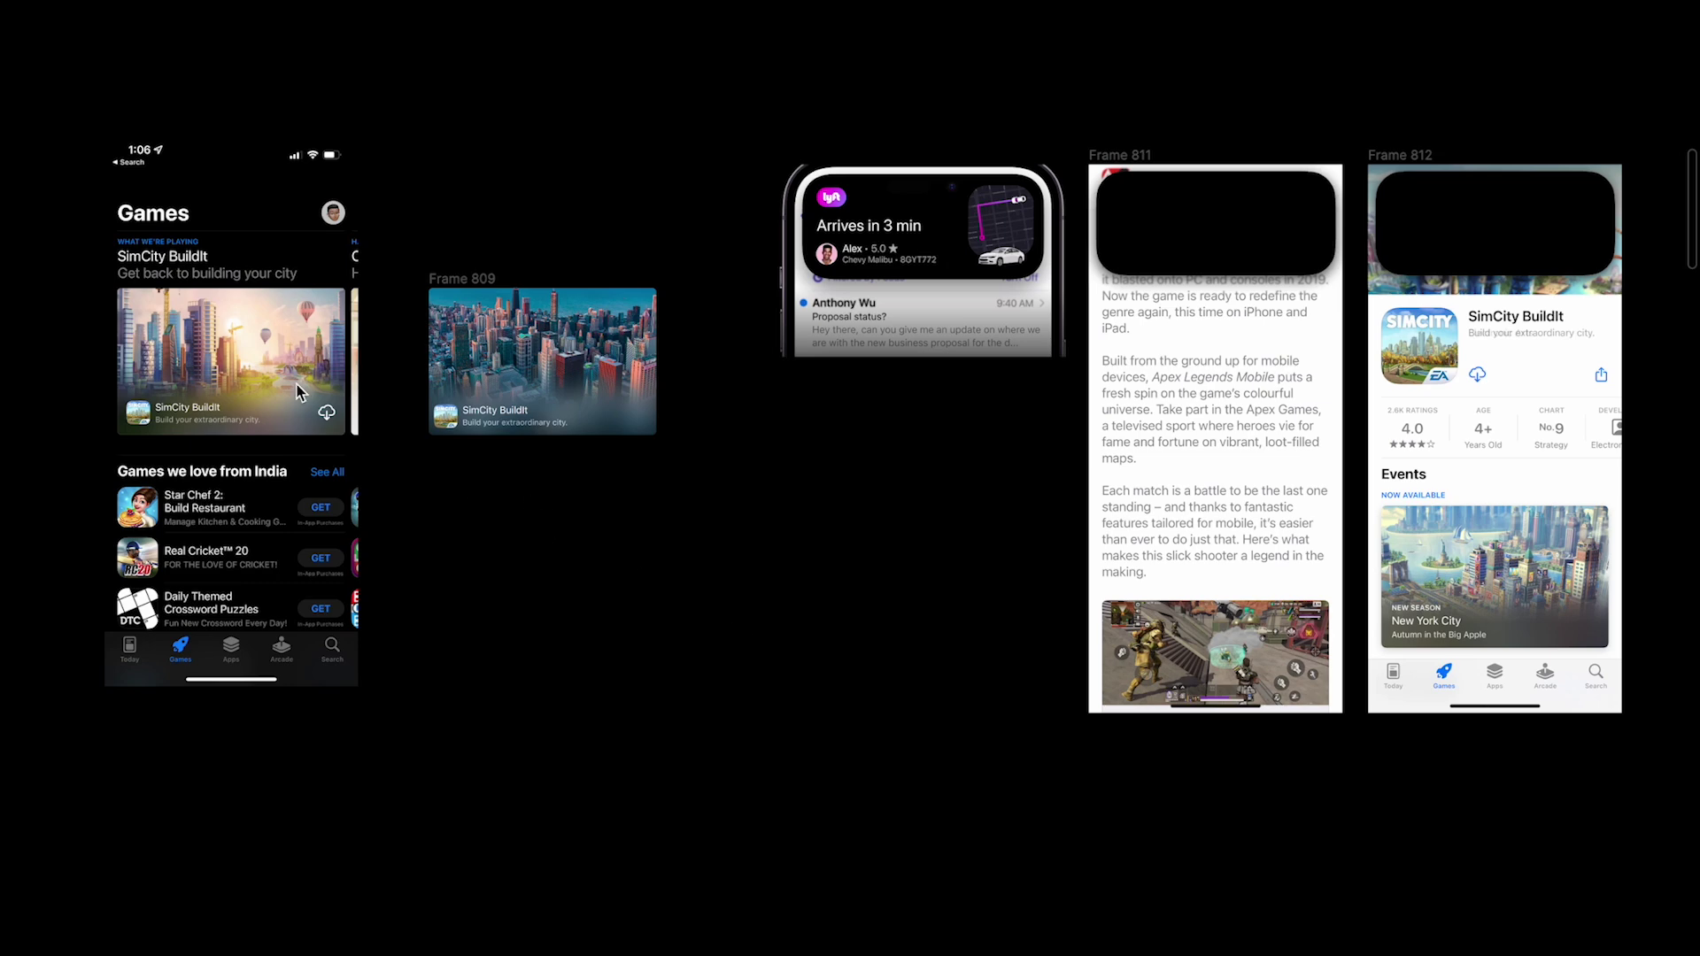
Examine the SimCity BuildIt card, its recreation in Frame 809 and the Lyft notification reference for their progressive blur.
{"action": "scroll", "coordinate": [296, 384], "scroll_direction": "left", "scroll_amount": 2}
{"action": "scroll", "coordinate": [296, 384], "scroll_direction": "up", "scroll_amount": 1}
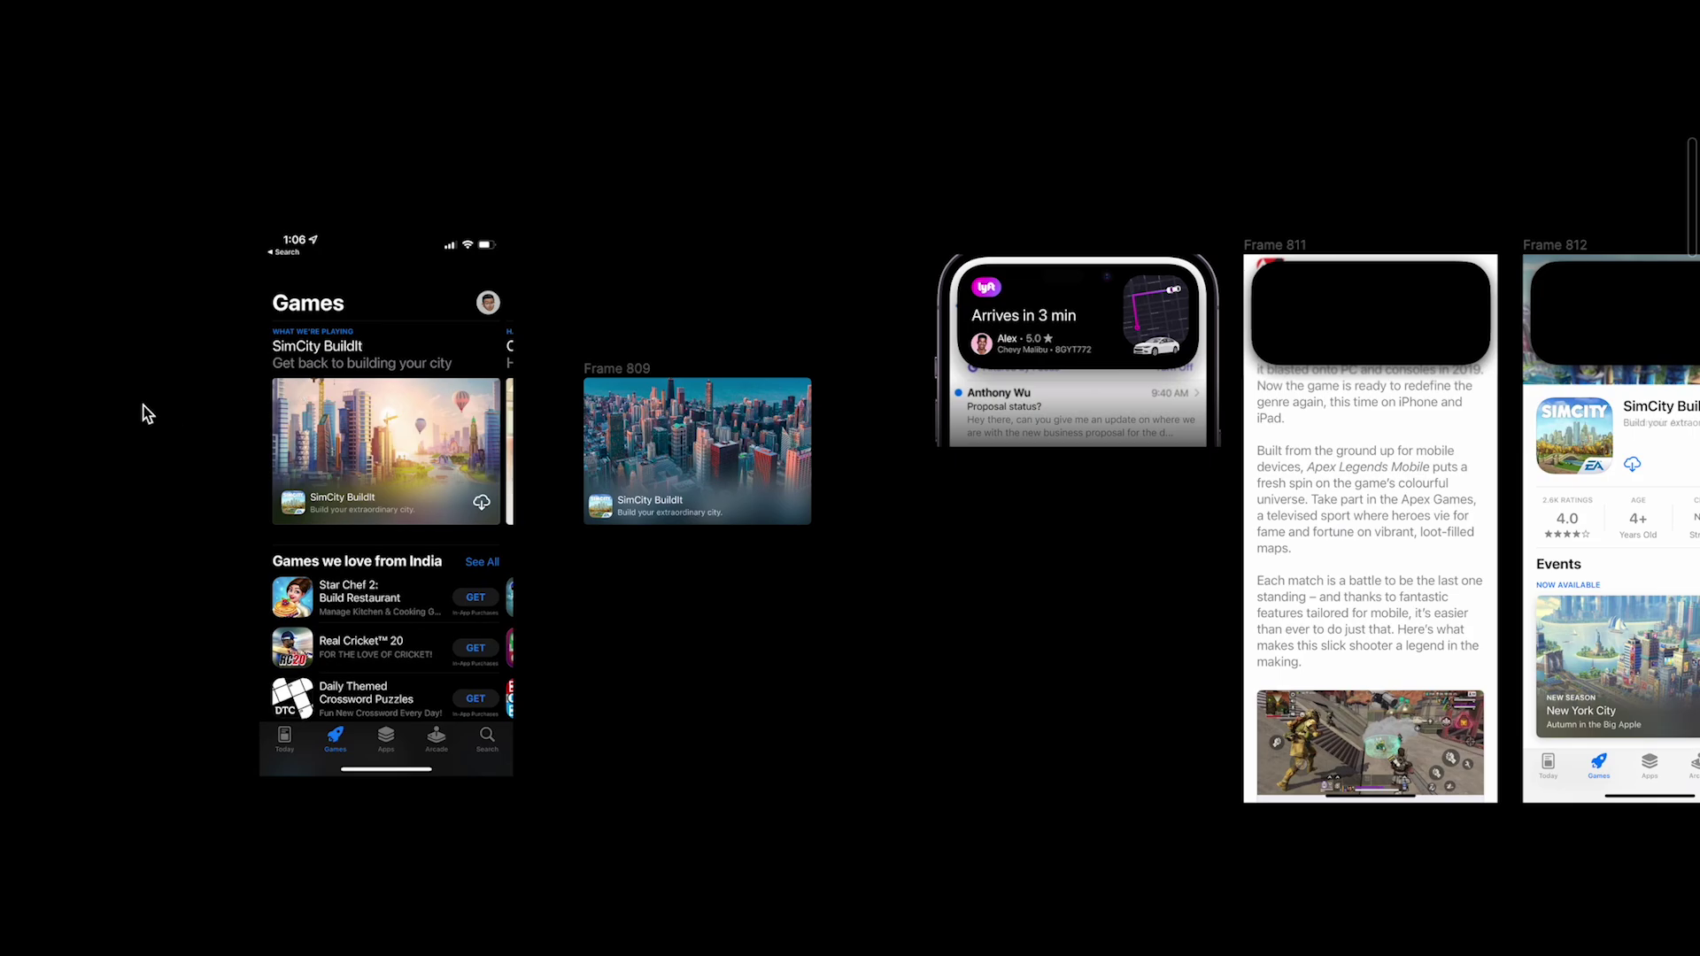
{"action": "scroll", "coordinate": [296, 380], "scroll_direction": "up", "scroll_amount": 5}
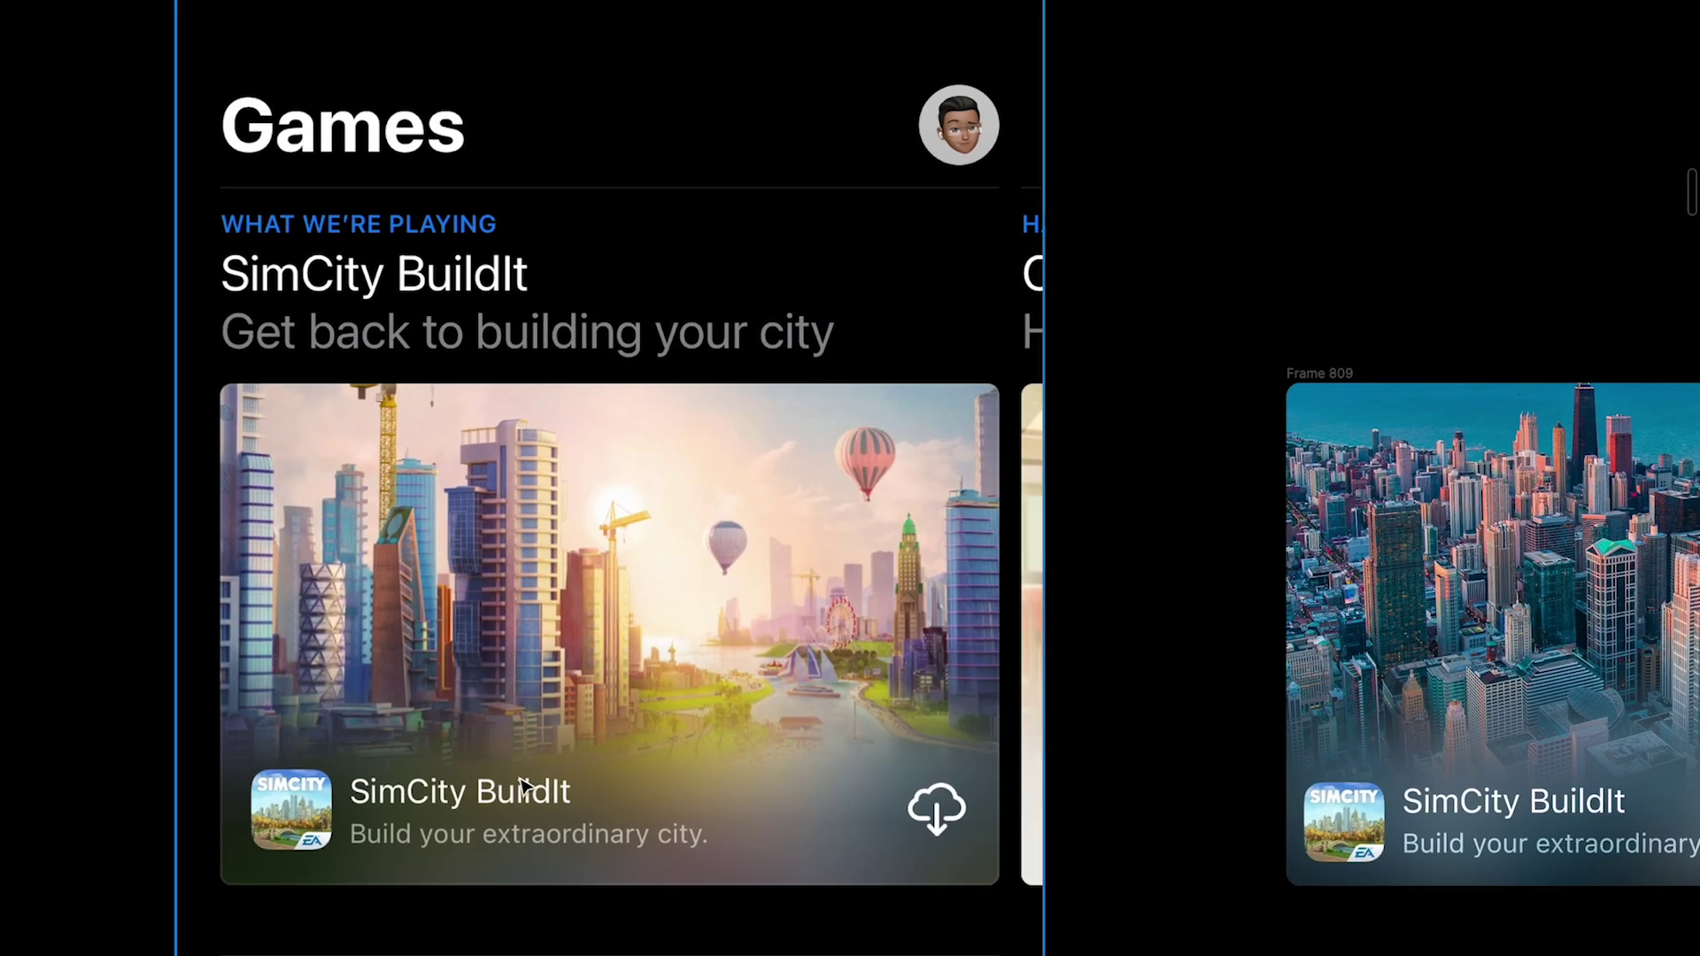
{"action": "scroll", "coordinate": [740, 775], "scroll_direction": "up", "scroll_amount": 5}
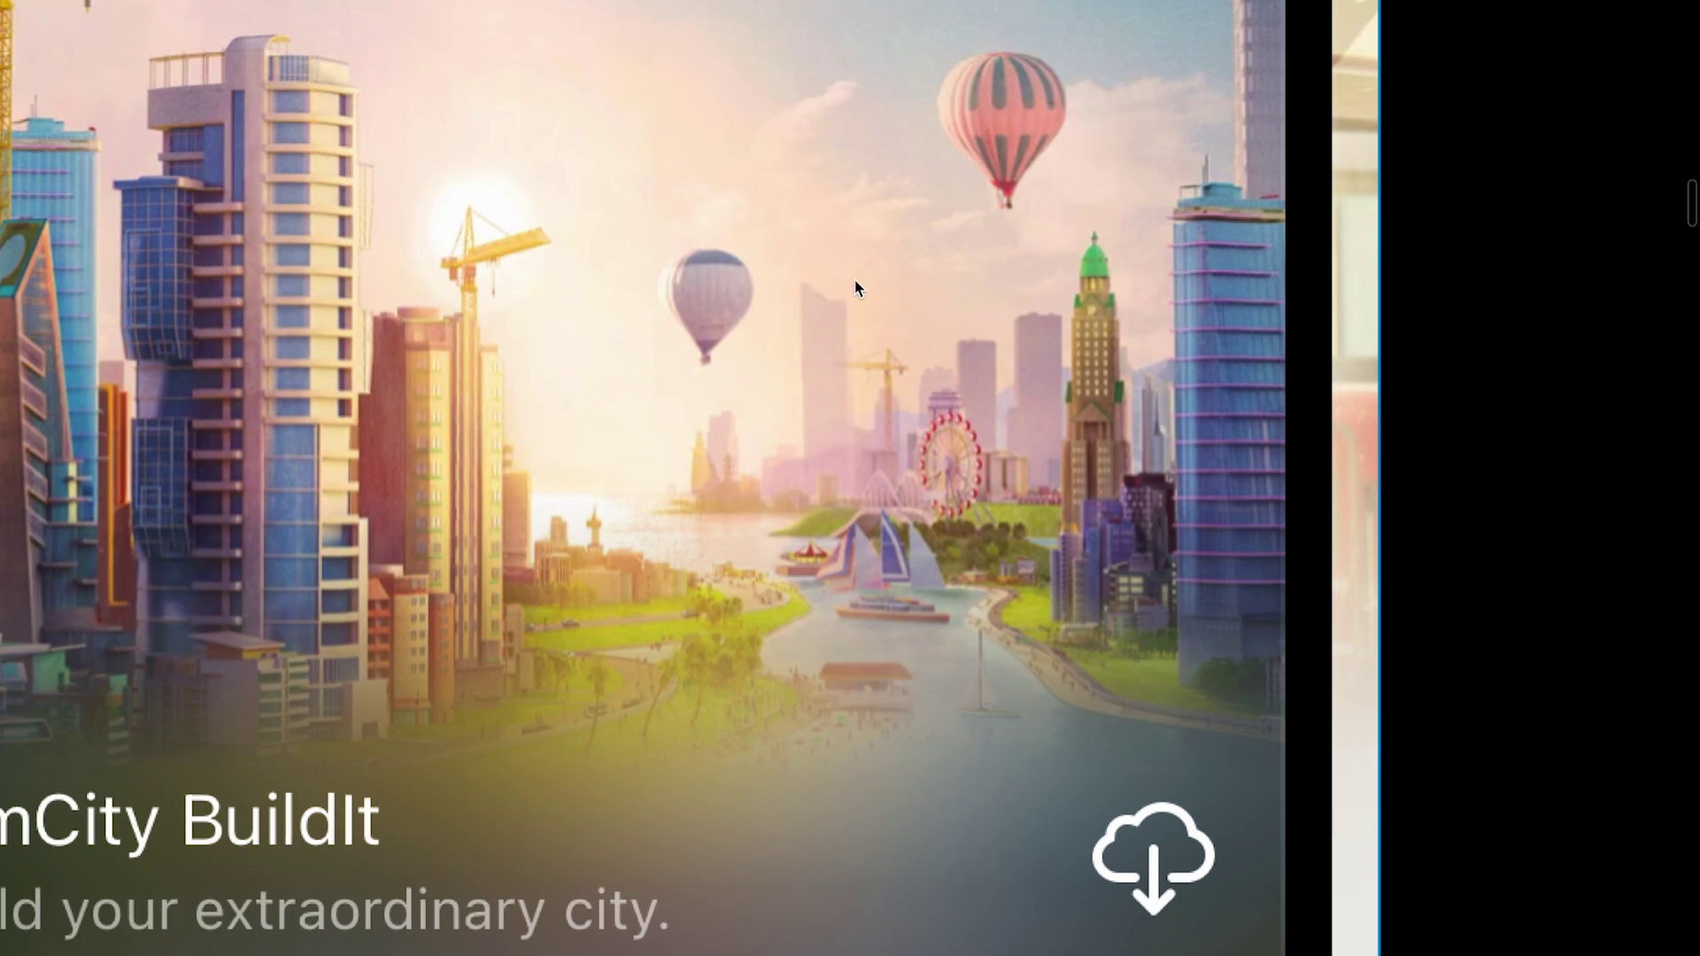
{"action": "scroll", "coordinate": [850, 569], "scroll_direction": "down", "scroll_amount": 3}
{"action": "scroll", "coordinate": [850, 569], "scroll_direction": "right", "scroll_amount": 8}
{"action": "scroll", "coordinate": [850, 568], "scroll_direction": "up", "scroll_amount": 2}
{"action": "scroll", "coordinate": [850, 568], "scroll_direction": "right", "scroll_amount": 4}
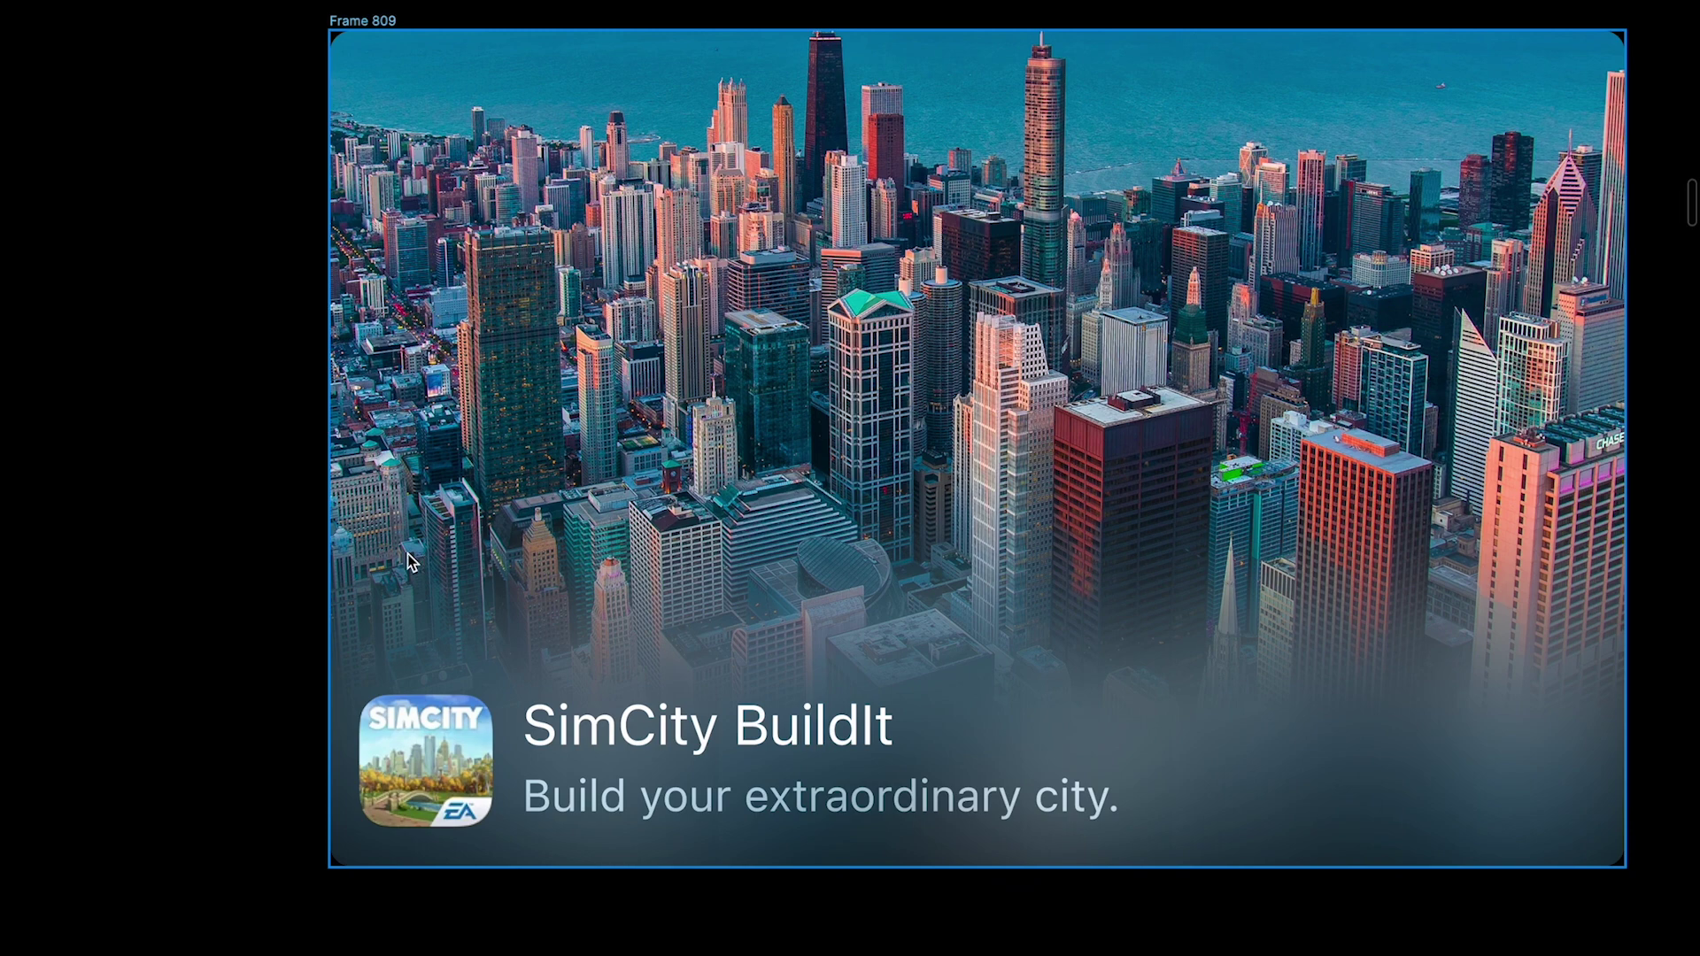
{"action": "key", "text": "n"}
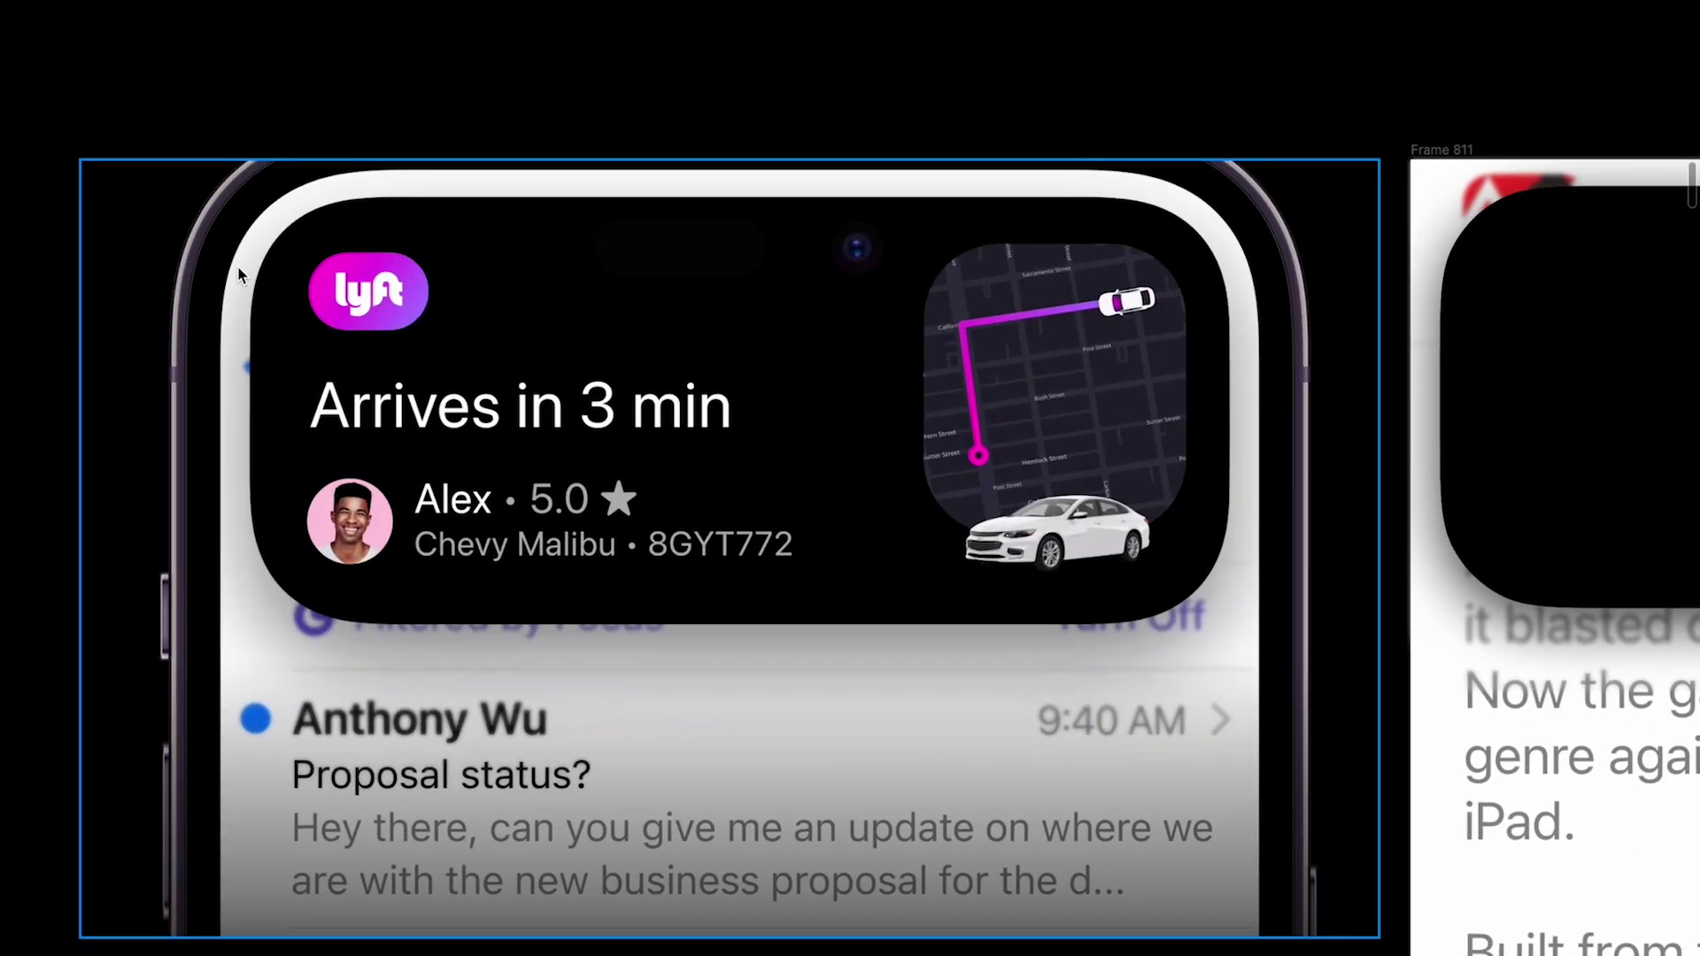
{"action": "scroll", "coordinate": [1016, 641], "scroll_direction": "right", "scroll_amount": 8}
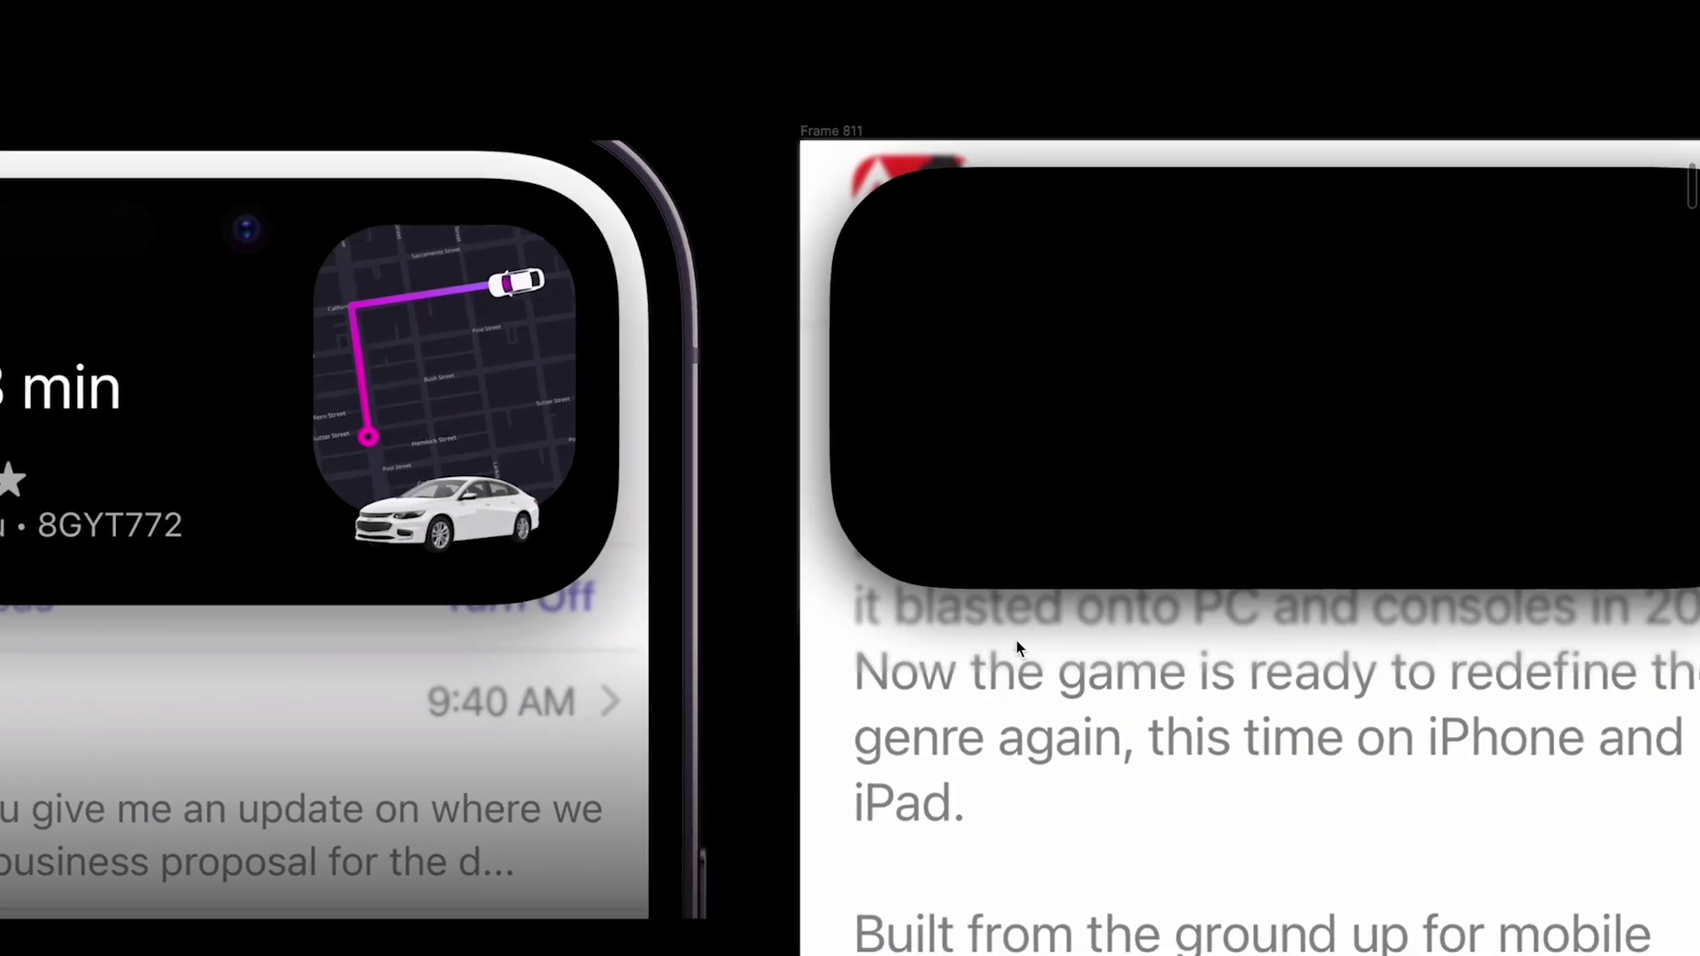
{"action": "left_click", "coordinate": [912, 492]}
{"action": "left_click", "coordinate": [659, 725]}
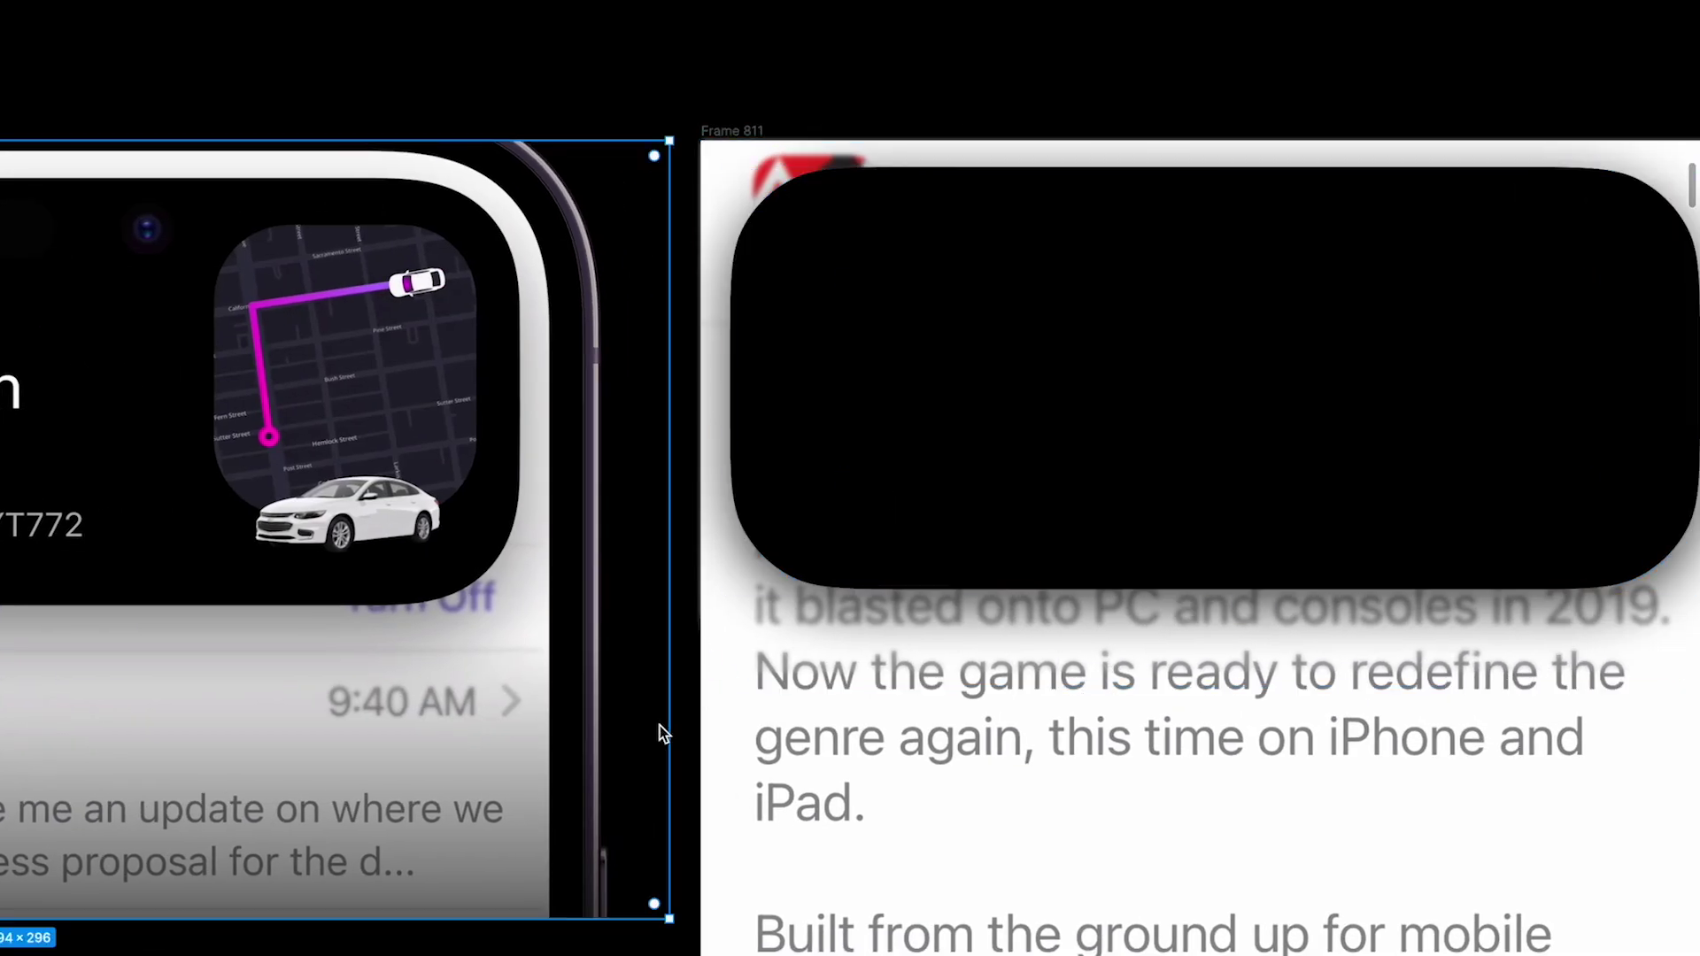
{"action": "key", "text": "Escape"}
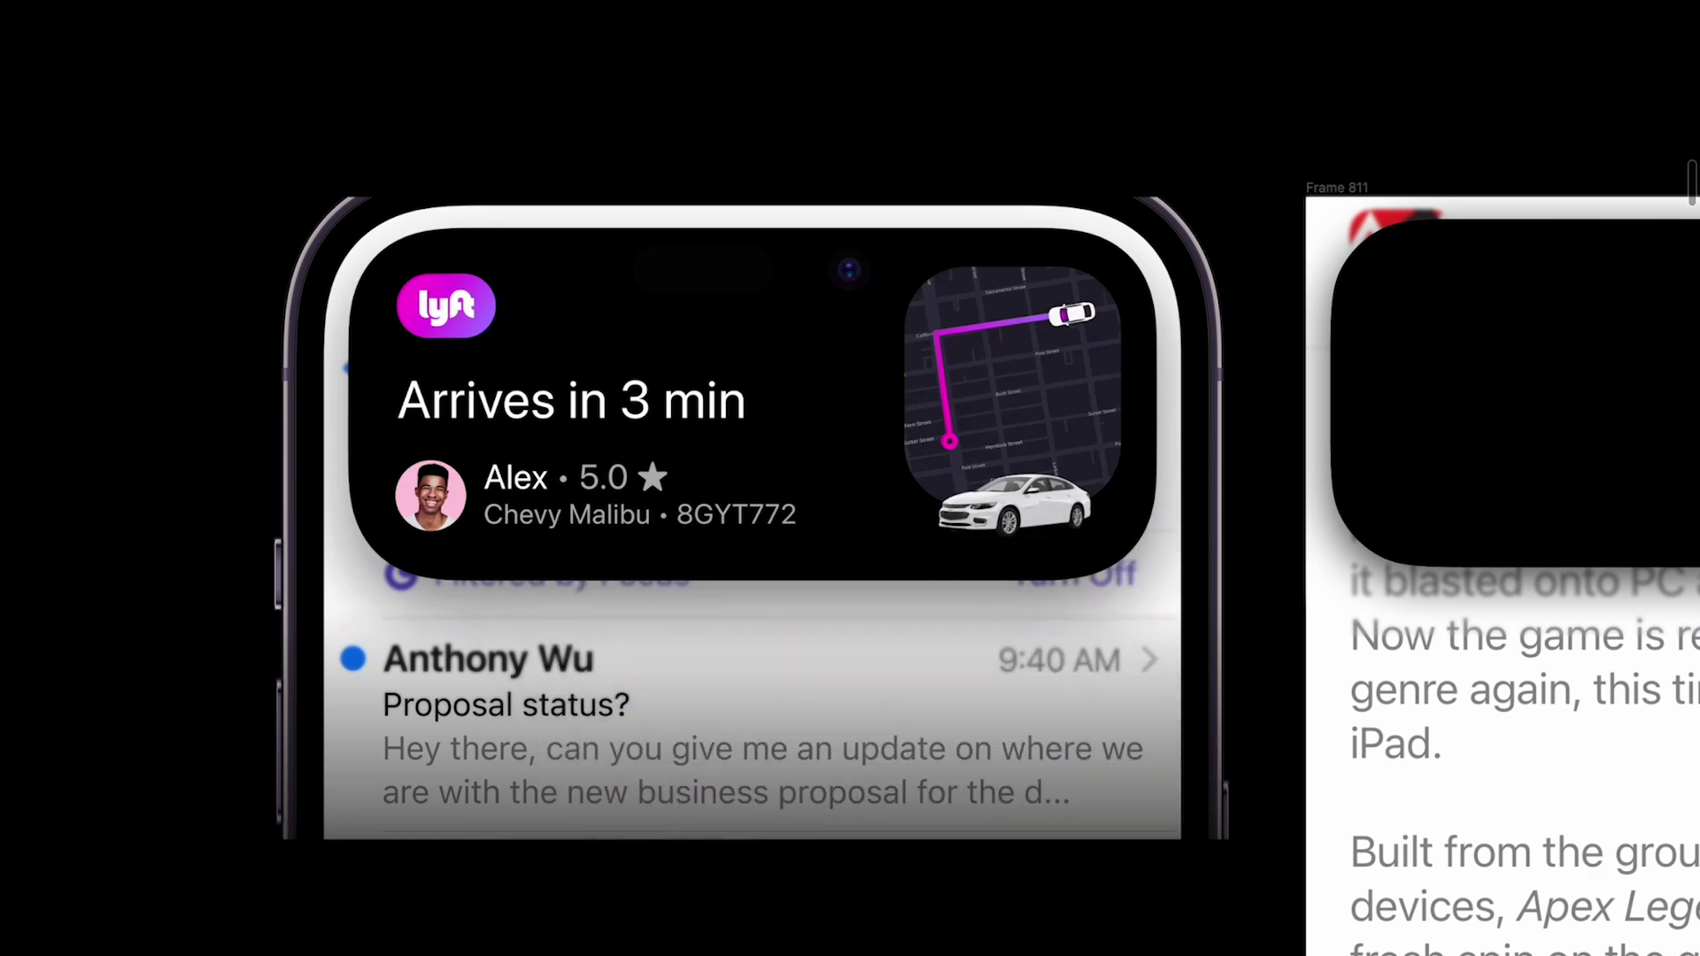
Move the App Store Games screenshot farther left of Frame 809 to leave empty canvas between them.
{"action": "scroll", "coordinate": [779, 618], "scroll_direction": "down", "scroll_amount": 5}
{"action": "scroll", "coordinate": [779, 618], "scroll_direction": "left", "scroll_amount": 10}
{"action": "scroll", "coordinate": [779, 618], "scroll_direction": "down", "scroll_amount": 8}
{"action": "scroll", "coordinate": [779, 618], "scroll_direction": "up", "scroll_amount": 5}
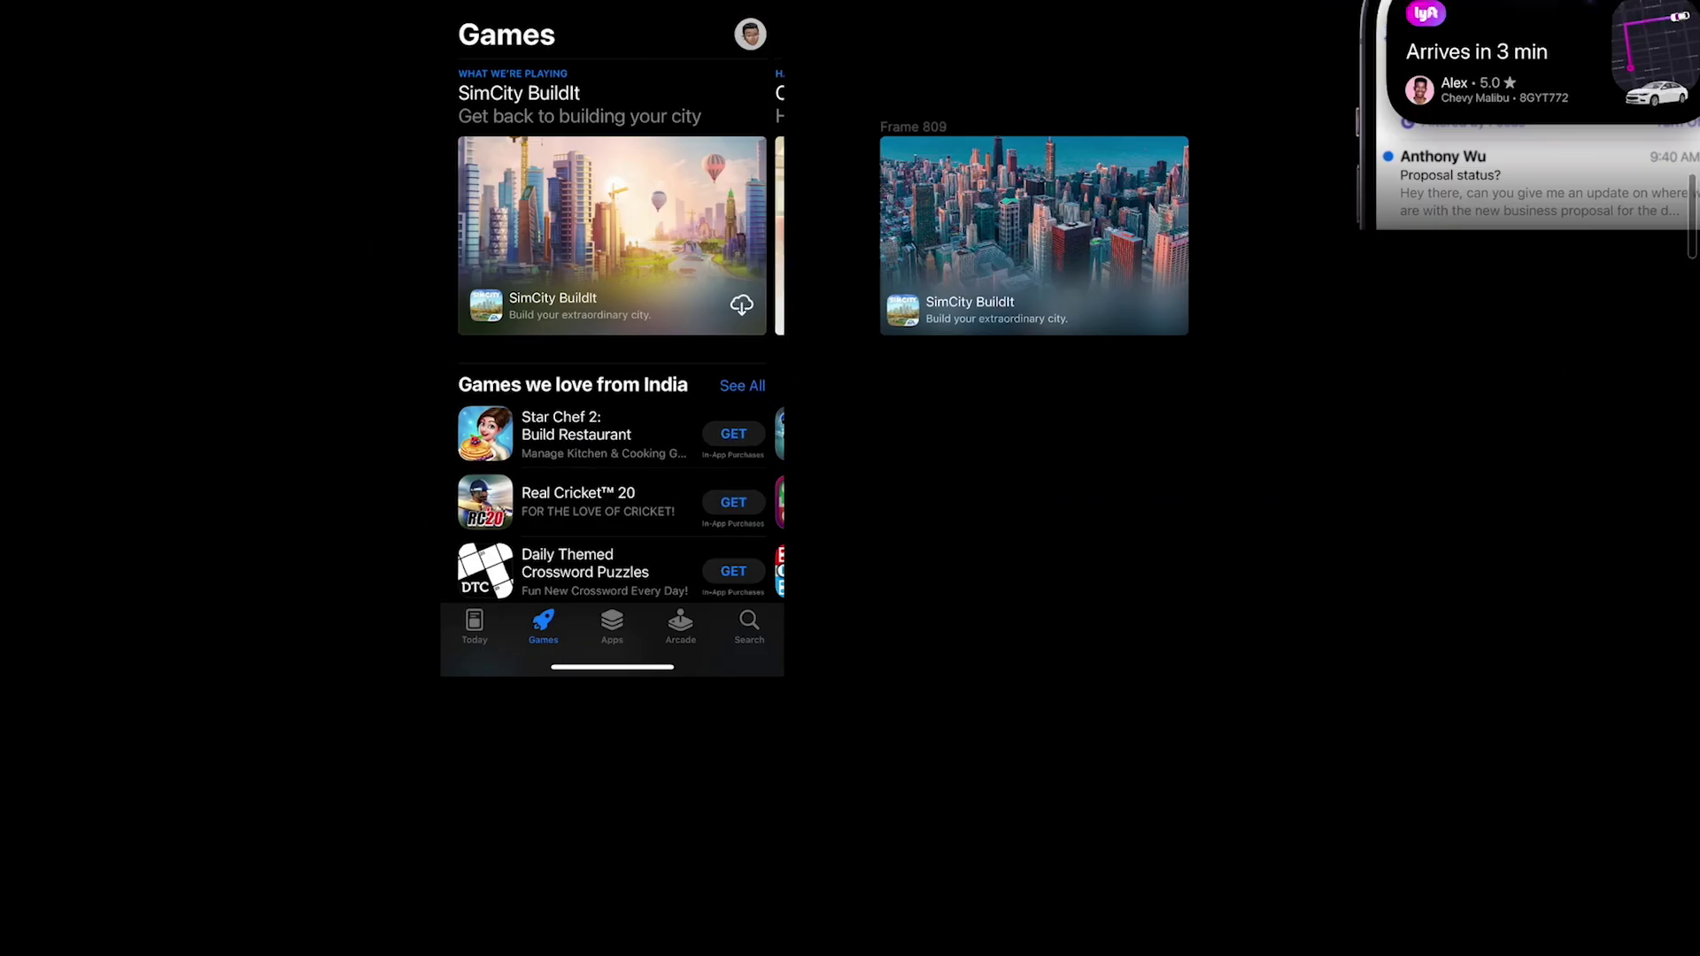
{"action": "left_click_drag", "start_coordinate": [779, 620], "coordinate": [310, 611]}
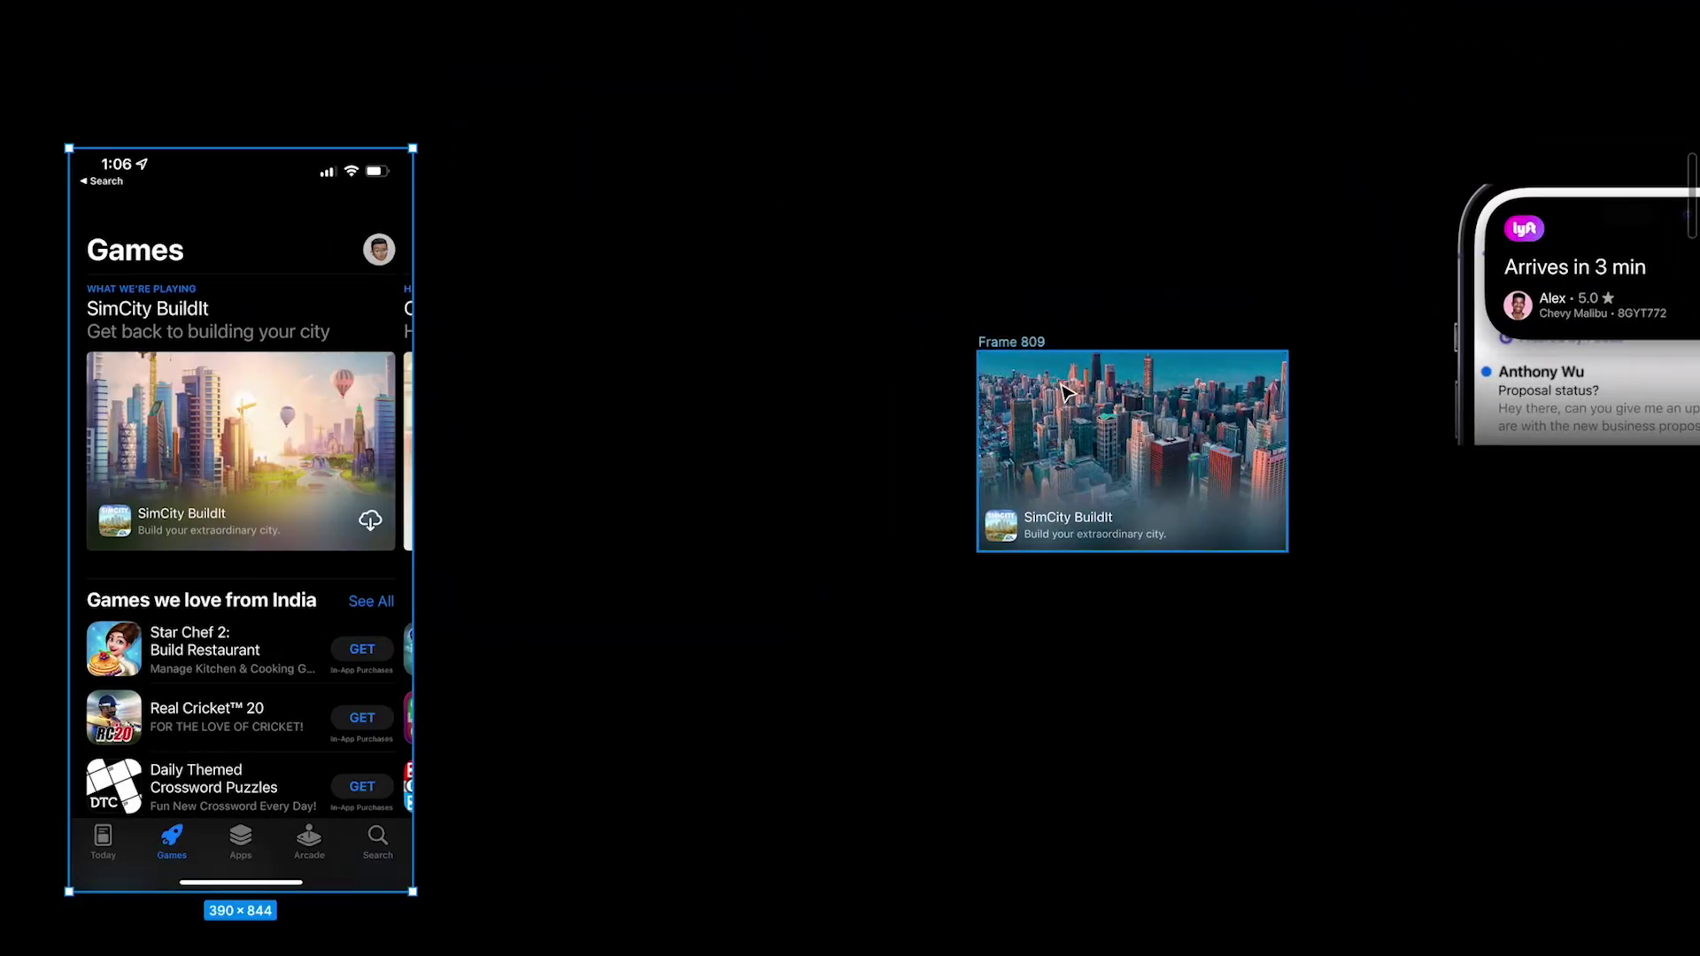
{"action": "left_click", "coordinate": [1038, 348]}
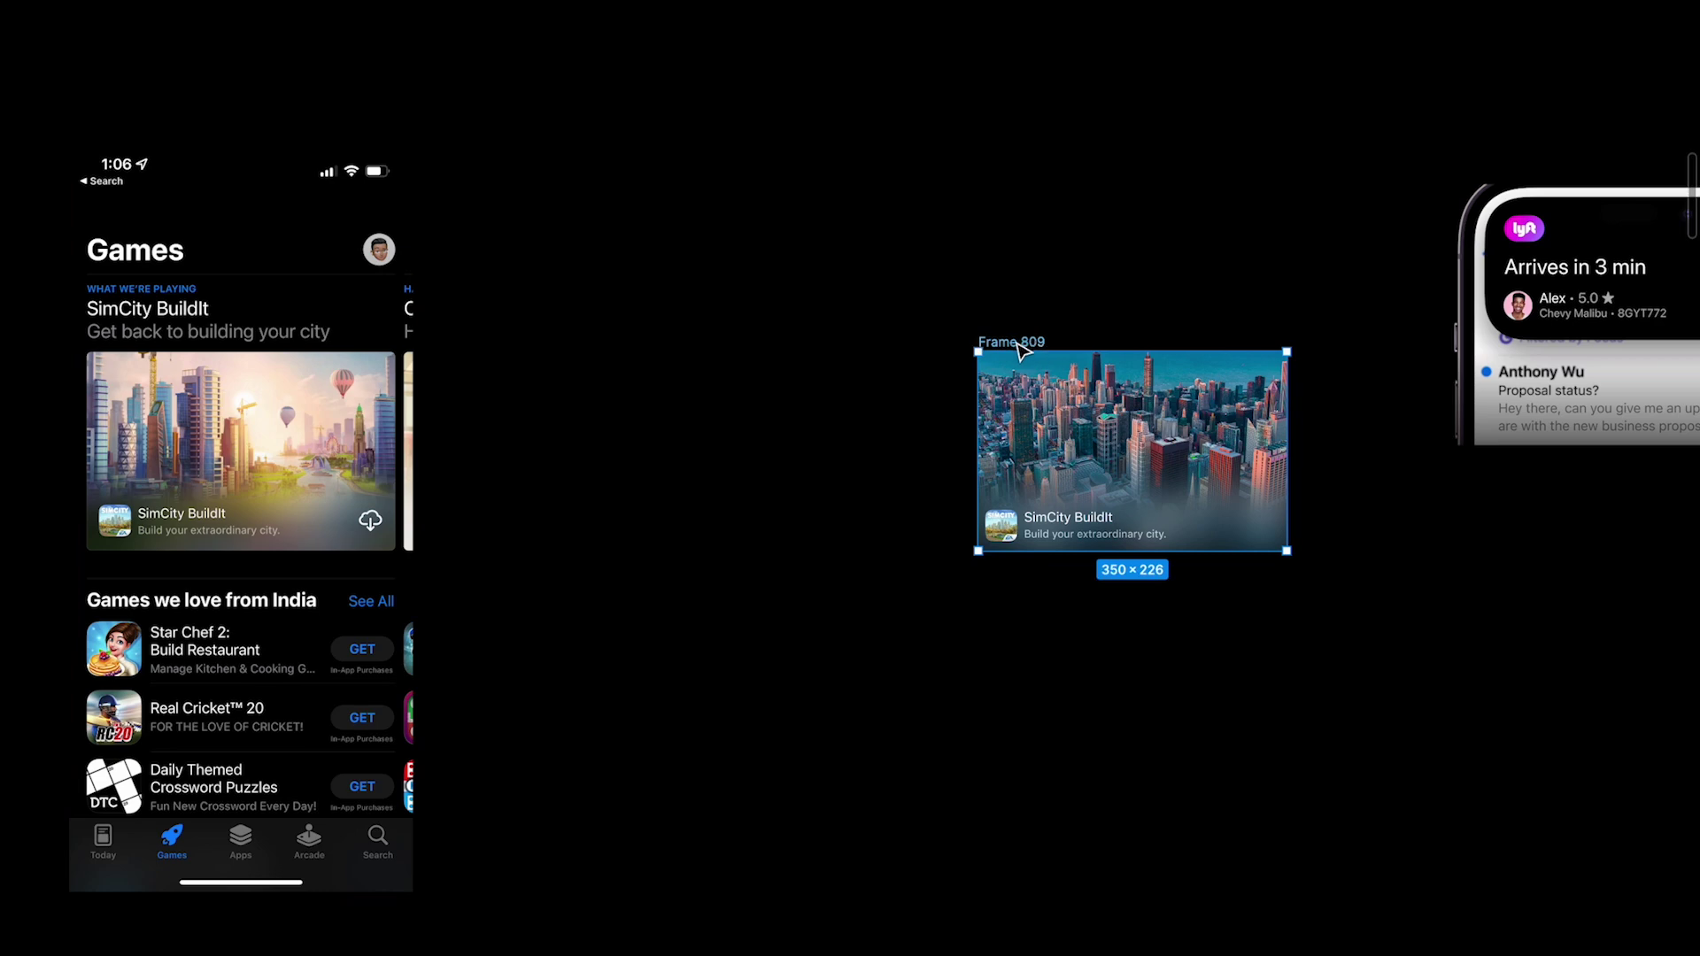
Draw a rectangle of about 352 × 225 over the SimCity BuildIt card in the Games screenshot.
{"action": "scroll", "coordinate": [551, 443], "scroll_direction": "up", "scroll_amount": 4}
{"action": "scroll", "coordinate": [551, 443], "scroll_direction": "left", "scroll_amount": 3}
{"action": "scroll", "coordinate": [257, 413], "scroll_direction": "up", "scroll_amount": 4}
{"action": "scroll", "coordinate": [248, 413], "scroll_direction": "left", "scroll_amount": 4}
{"action": "scroll", "coordinate": [237, 412], "scroll_direction": "up", "scroll_amount": 5}
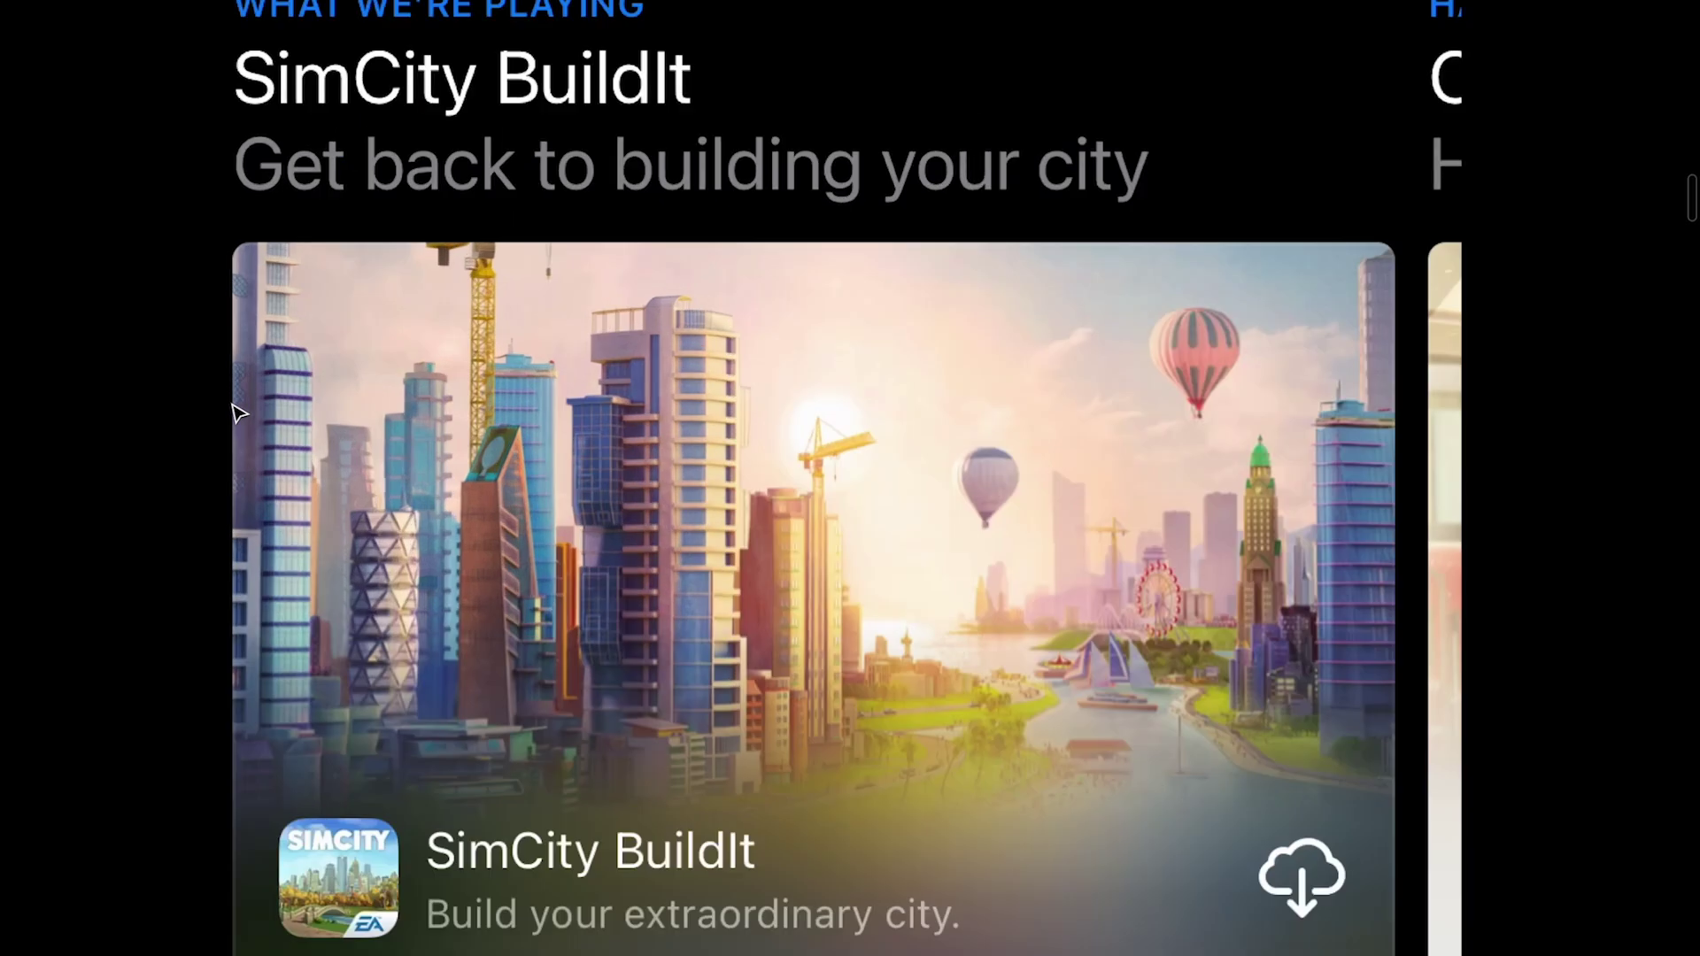
{"action": "scroll", "coordinate": [201, 310], "scroll_direction": "up", "scroll_amount": 2}
{"action": "left_click_drag", "start_coordinate": [630, 487], "coordinate": [631, 487]}
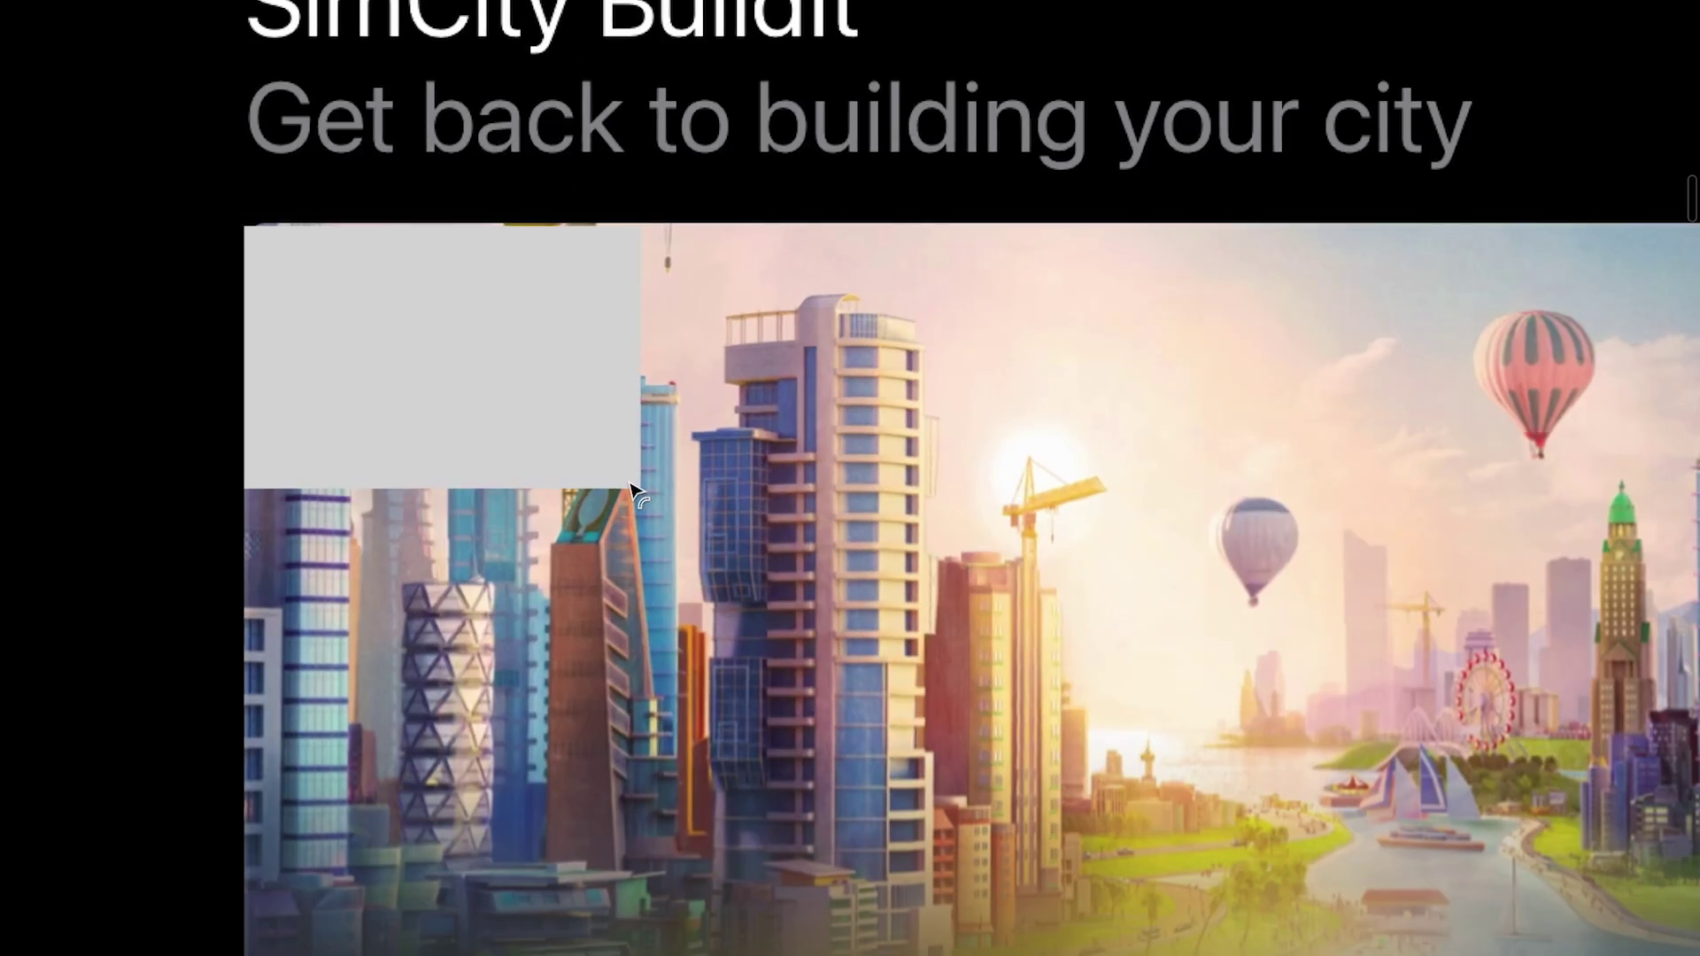
{"action": "scroll", "coordinate": [763, 471], "scroll_direction": "down", "scroll_amount": 5}
{"action": "left_click_drag", "start_coordinate": [593, 434], "coordinate": [1142, 784]}
{"action": "right_click", "coordinate": [1146, 757]}
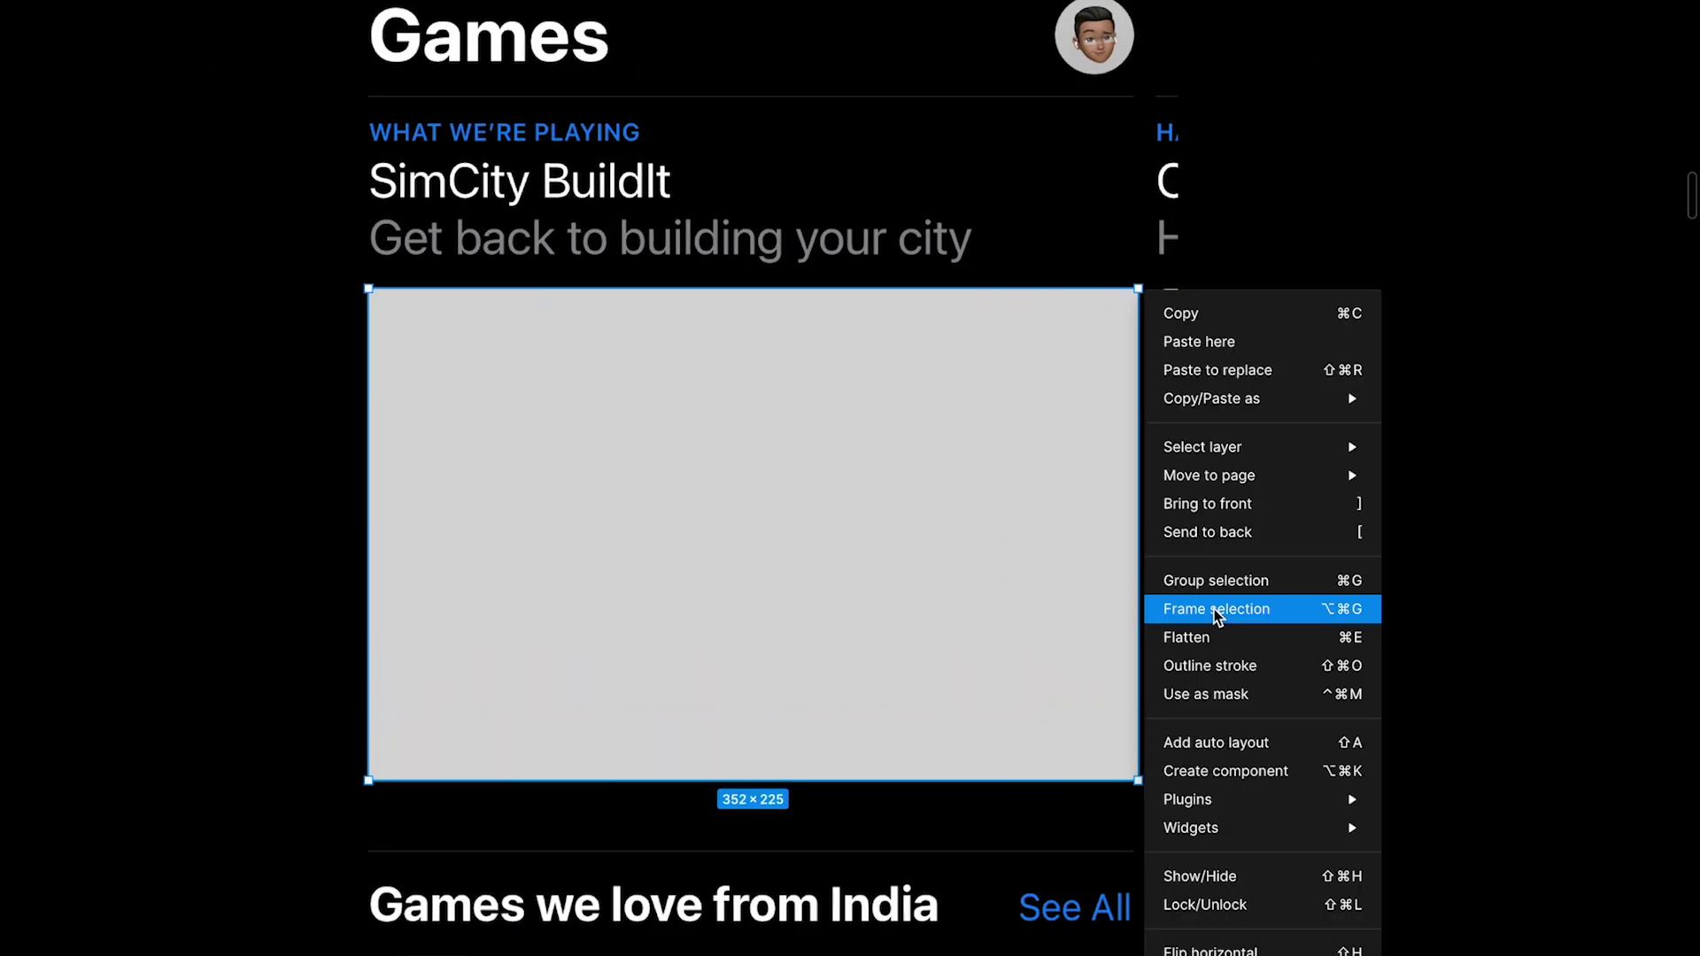
{"action": "left_click", "coordinate": [999, 741]}
Fit the rectangle's lower corner to the card's edges, resizing it to 350 × 226.
{"action": "scroll", "coordinate": [999, 742], "scroll_direction": "right", "scroll_amount": 3}
{"action": "scroll", "coordinate": [998, 742], "scroll_direction": "up", "scroll_amount": 5}
{"action": "scroll", "coordinate": [998, 742], "scroll_direction": "up", "scroll_amount": 3}
{"action": "scroll", "coordinate": [675, 461], "scroll_direction": "up", "scroll_amount": 1}
{"action": "left_click_drag", "start_coordinate": [813, 553], "coordinate": [813, 558]}
{"action": "key", "text": "Left"}
{"action": "key", "text": "Left"}
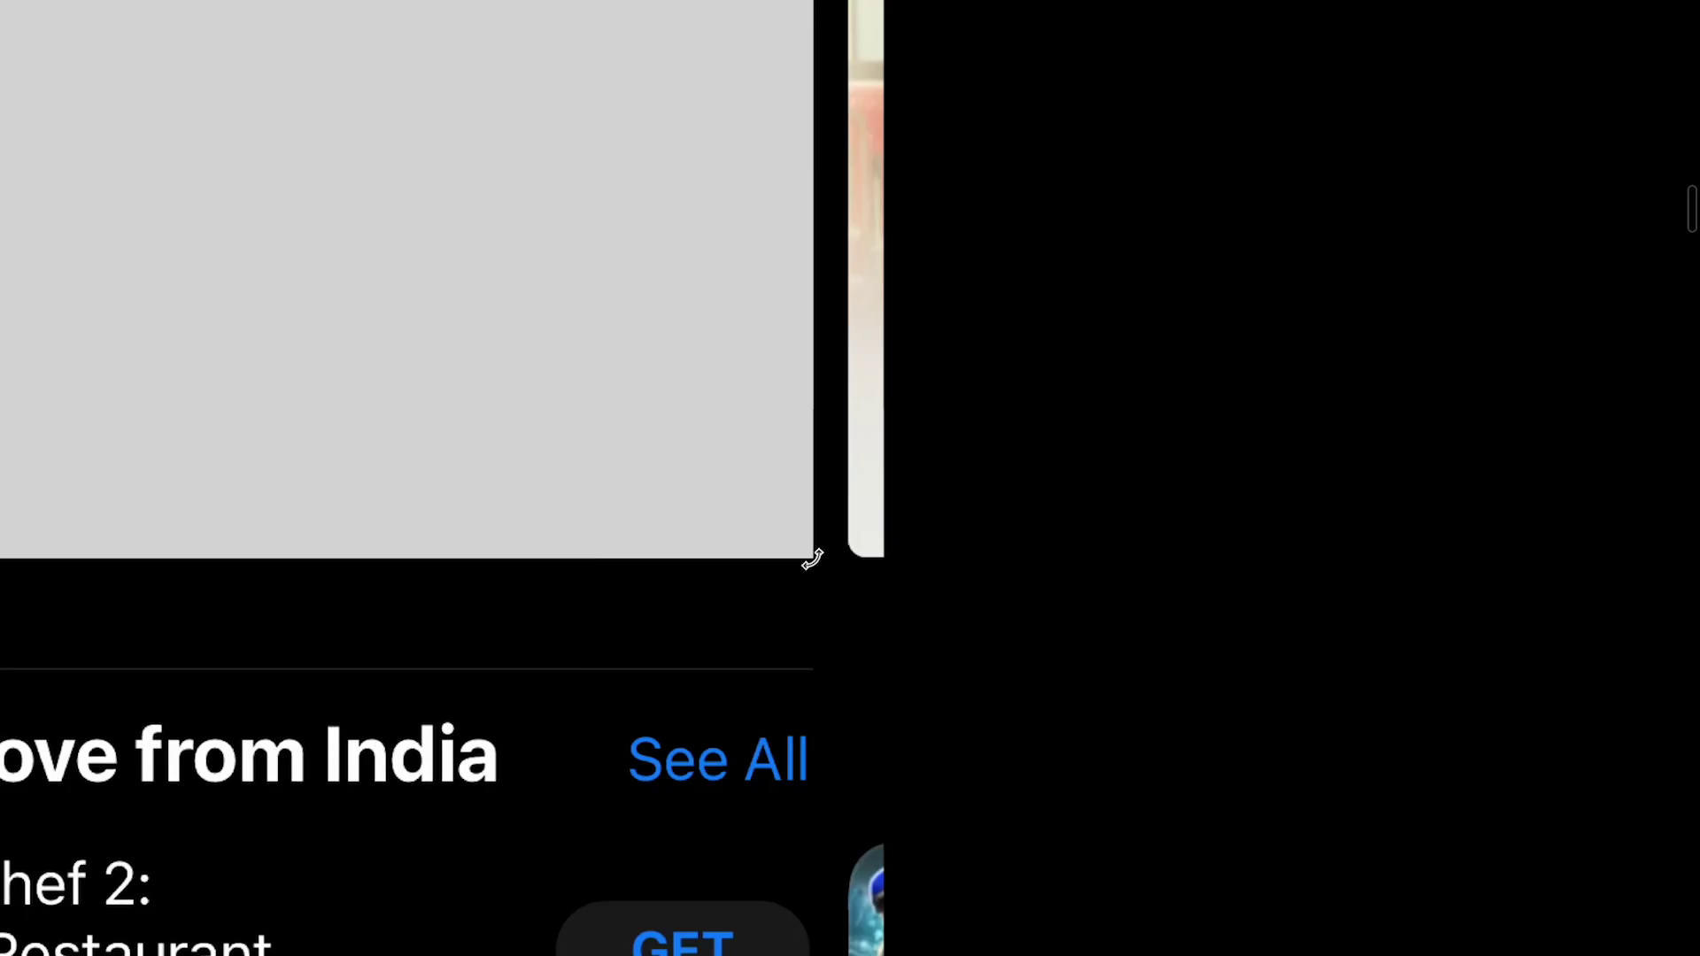
Show the editor's interface again and set the rectangle's corner radius to 6.
{"action": "key", "text": "ctrl+backslash"}
{"action": "left_click", "coordinate": [1622, 257]}
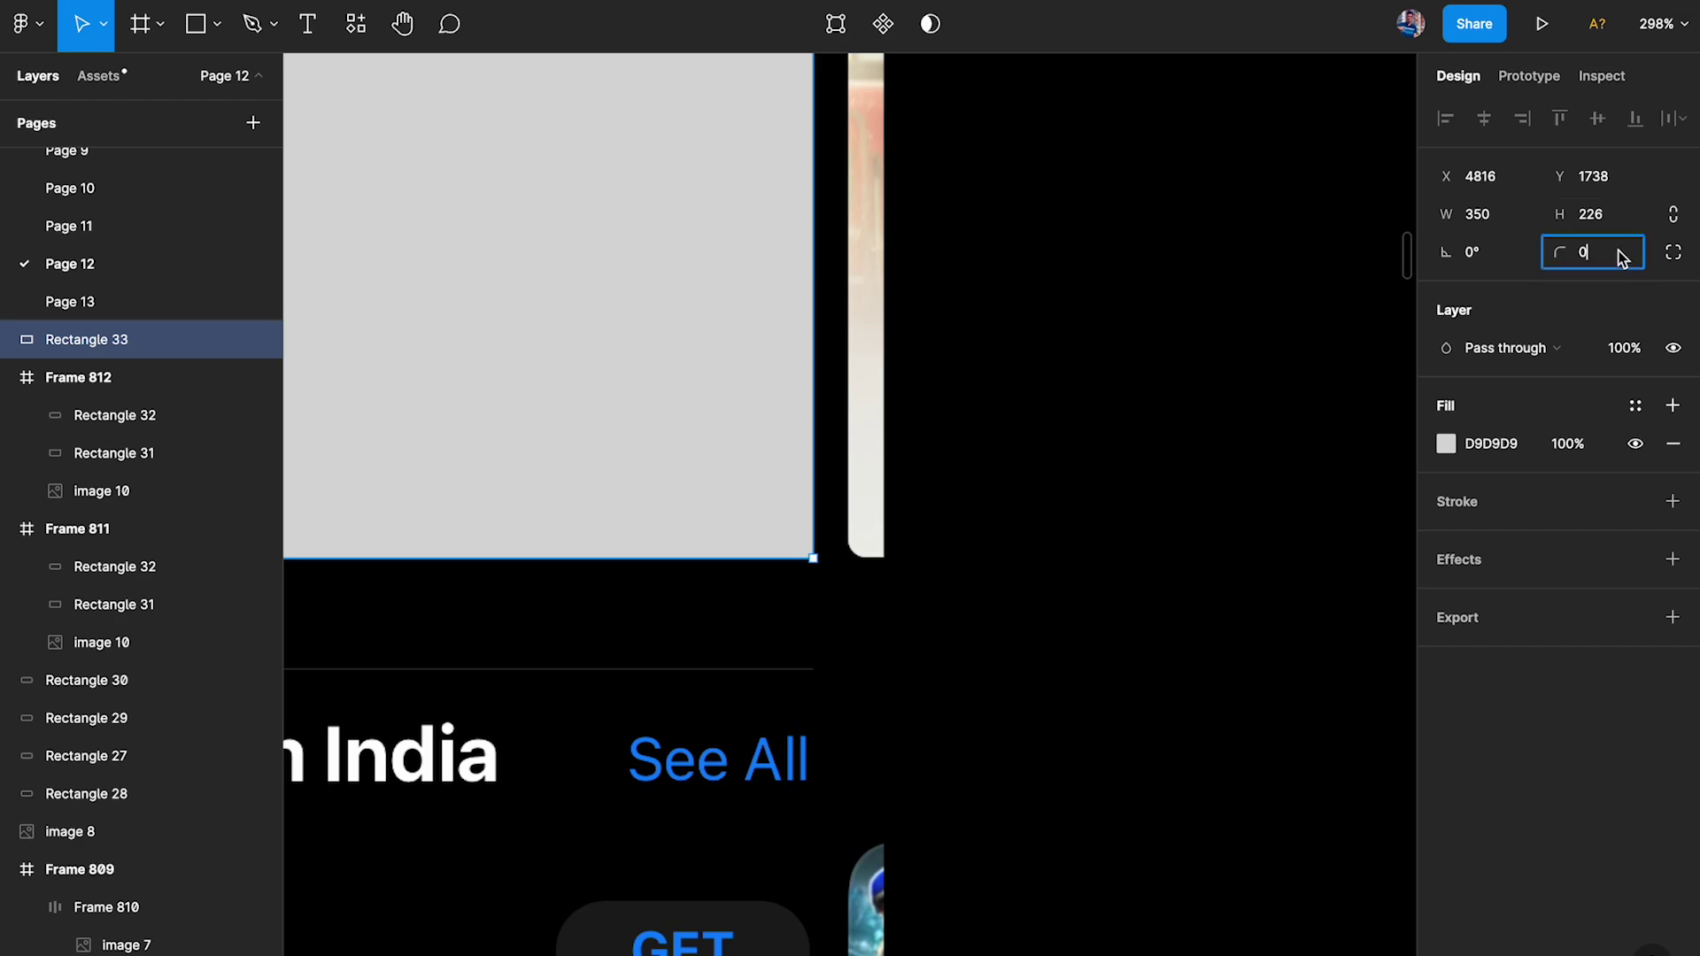
{"action": "type", "text": "6"}
{"action": "key", "text": "Return"}
{"action": "left_click", "coordinate": [1229, 331]}
{"action": "scroll", "coordinate": [1120, 316], "scroll_direction": "down", "scroll_amount": 3}
{"action": "scroll", "coordinate": [1120, 316], "scroll_direction": "left", "scroll_amount": 9}
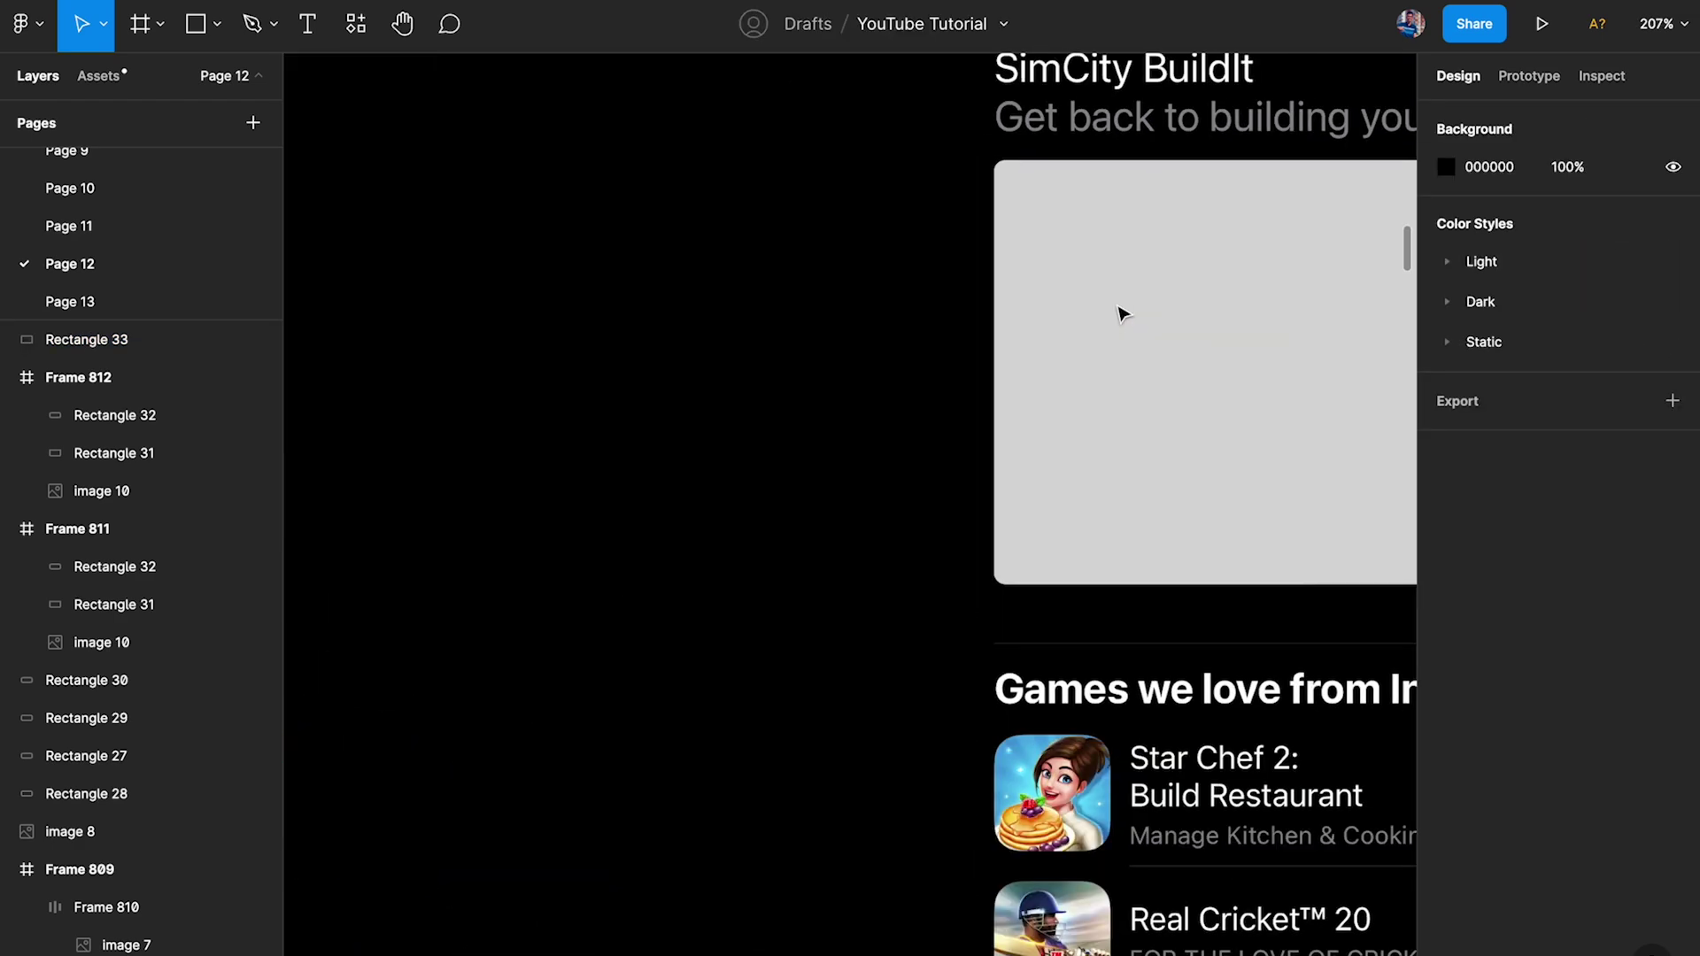
Open the Unsplash plugin and search its photos for "city".
{"action": "scroll", "coordinate": [1121, 314], "scroll_direction": "right", "scroll_amount": 6}
{"action": "scroll", "coordinate": [1121, 315], "scroll_direction": "down", "scroll_amount": 2}
{"action": "left_click", "coordinate": [355, 26]}
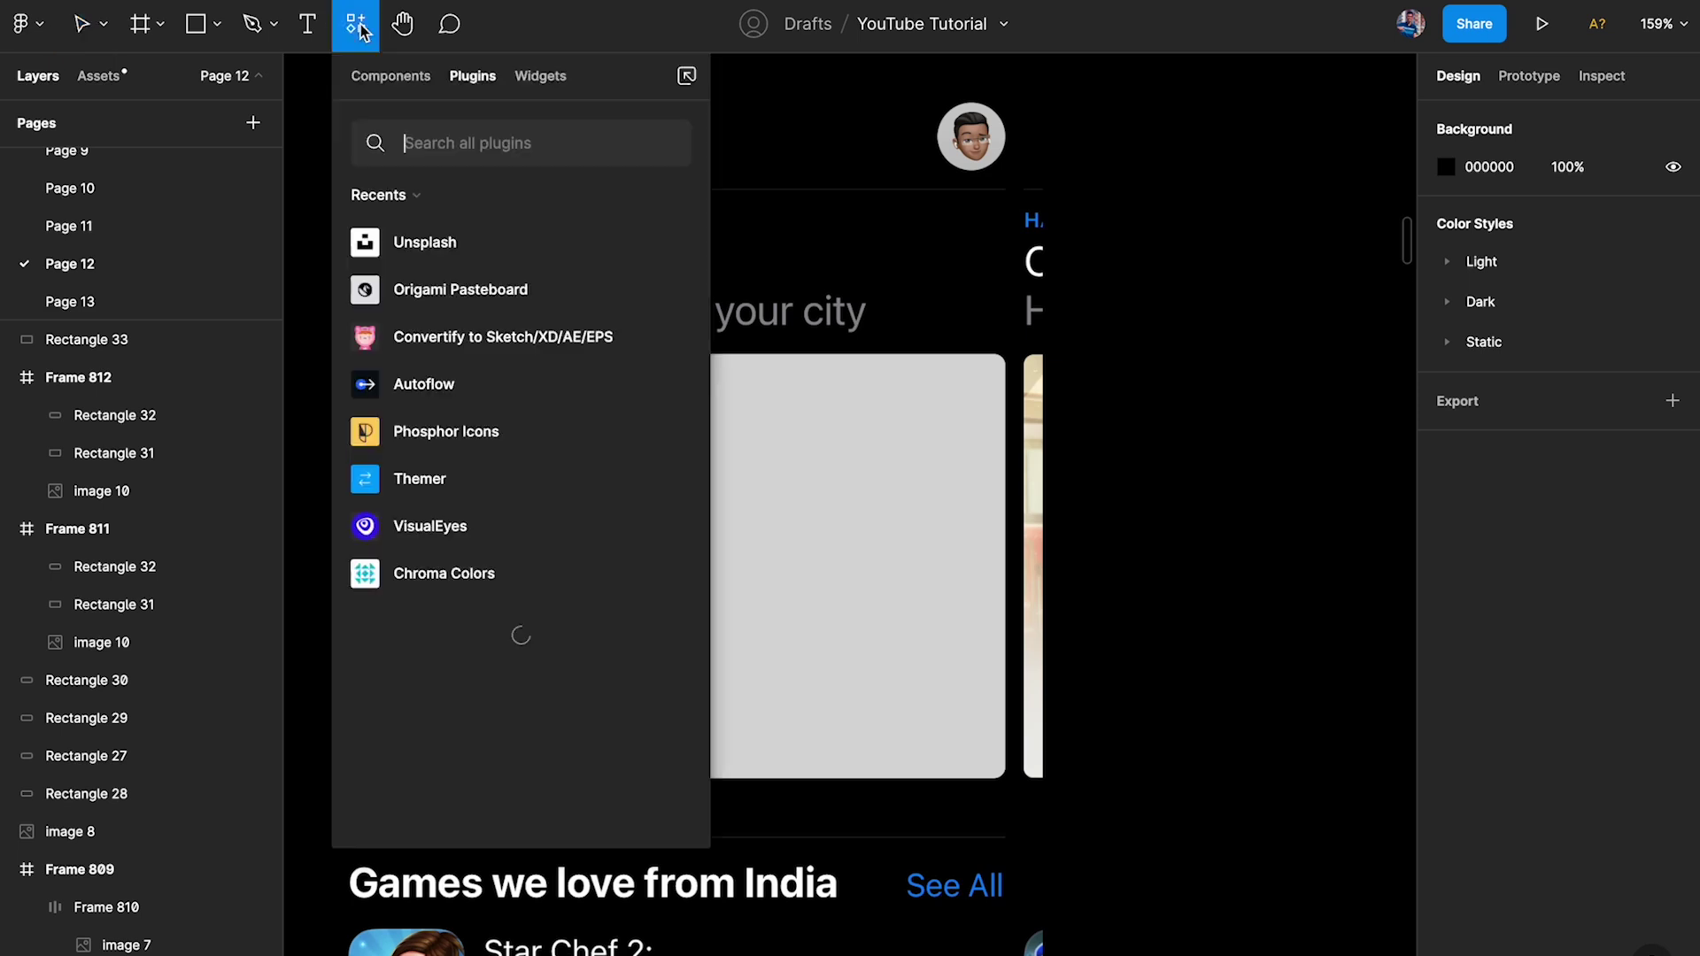
{"action": "left_click", "coordinate": [668, 245]}
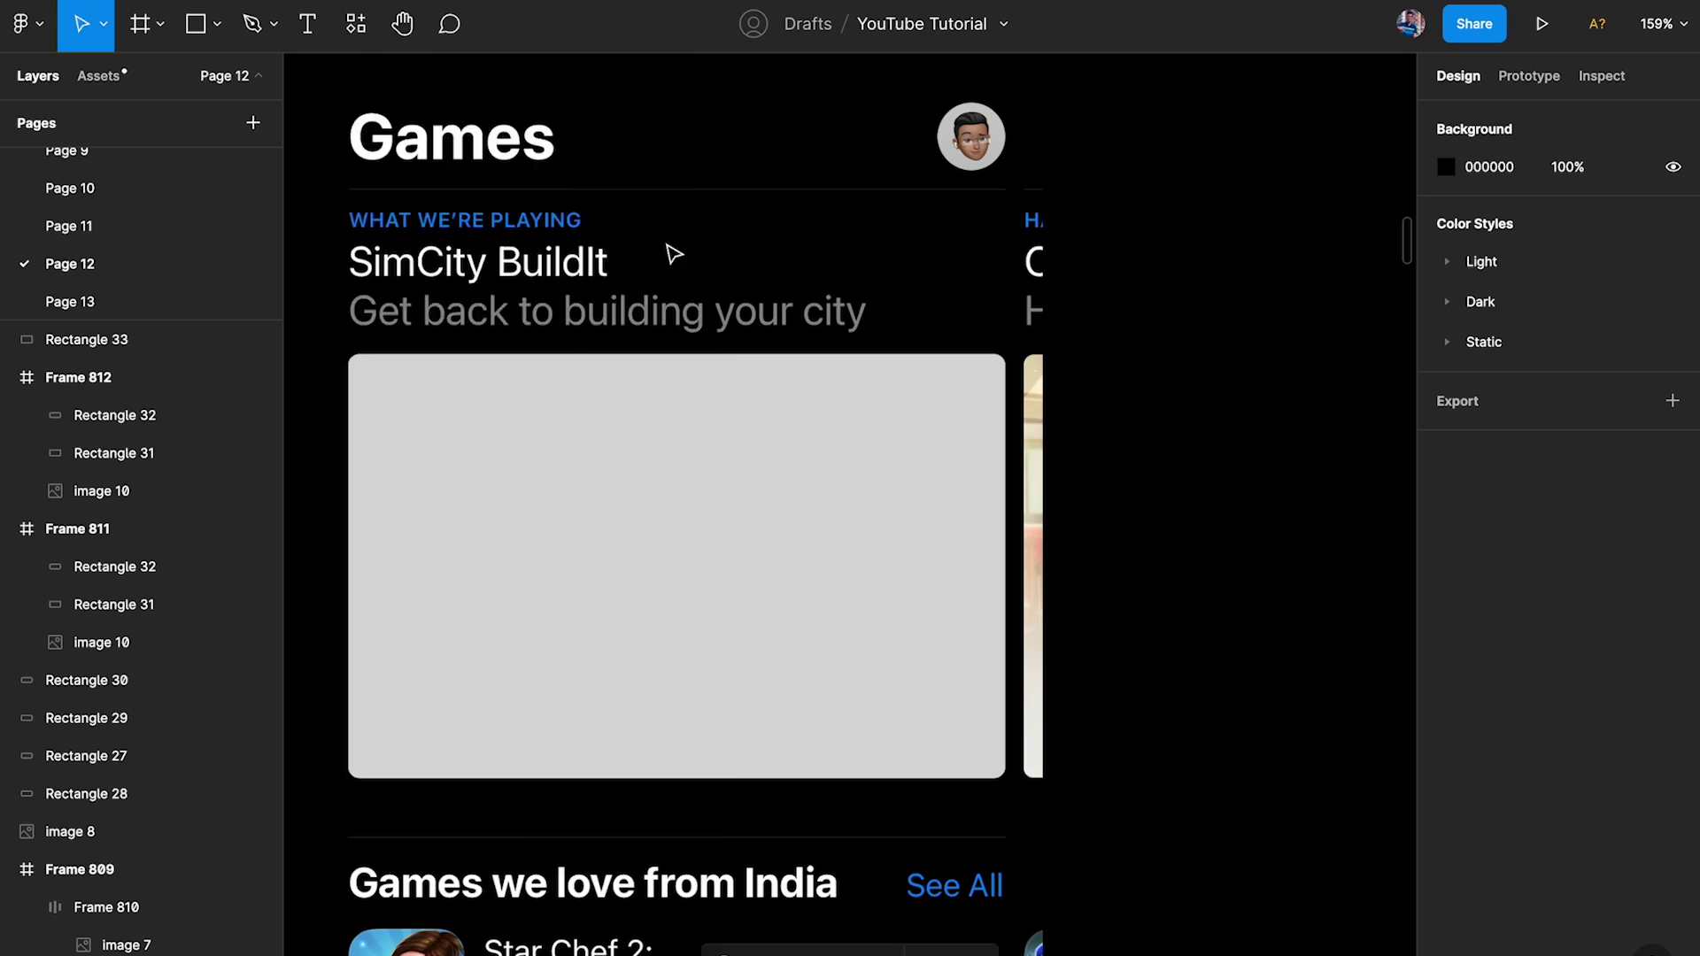
{"action": "left_click", "coordinate": [1018, 276]}
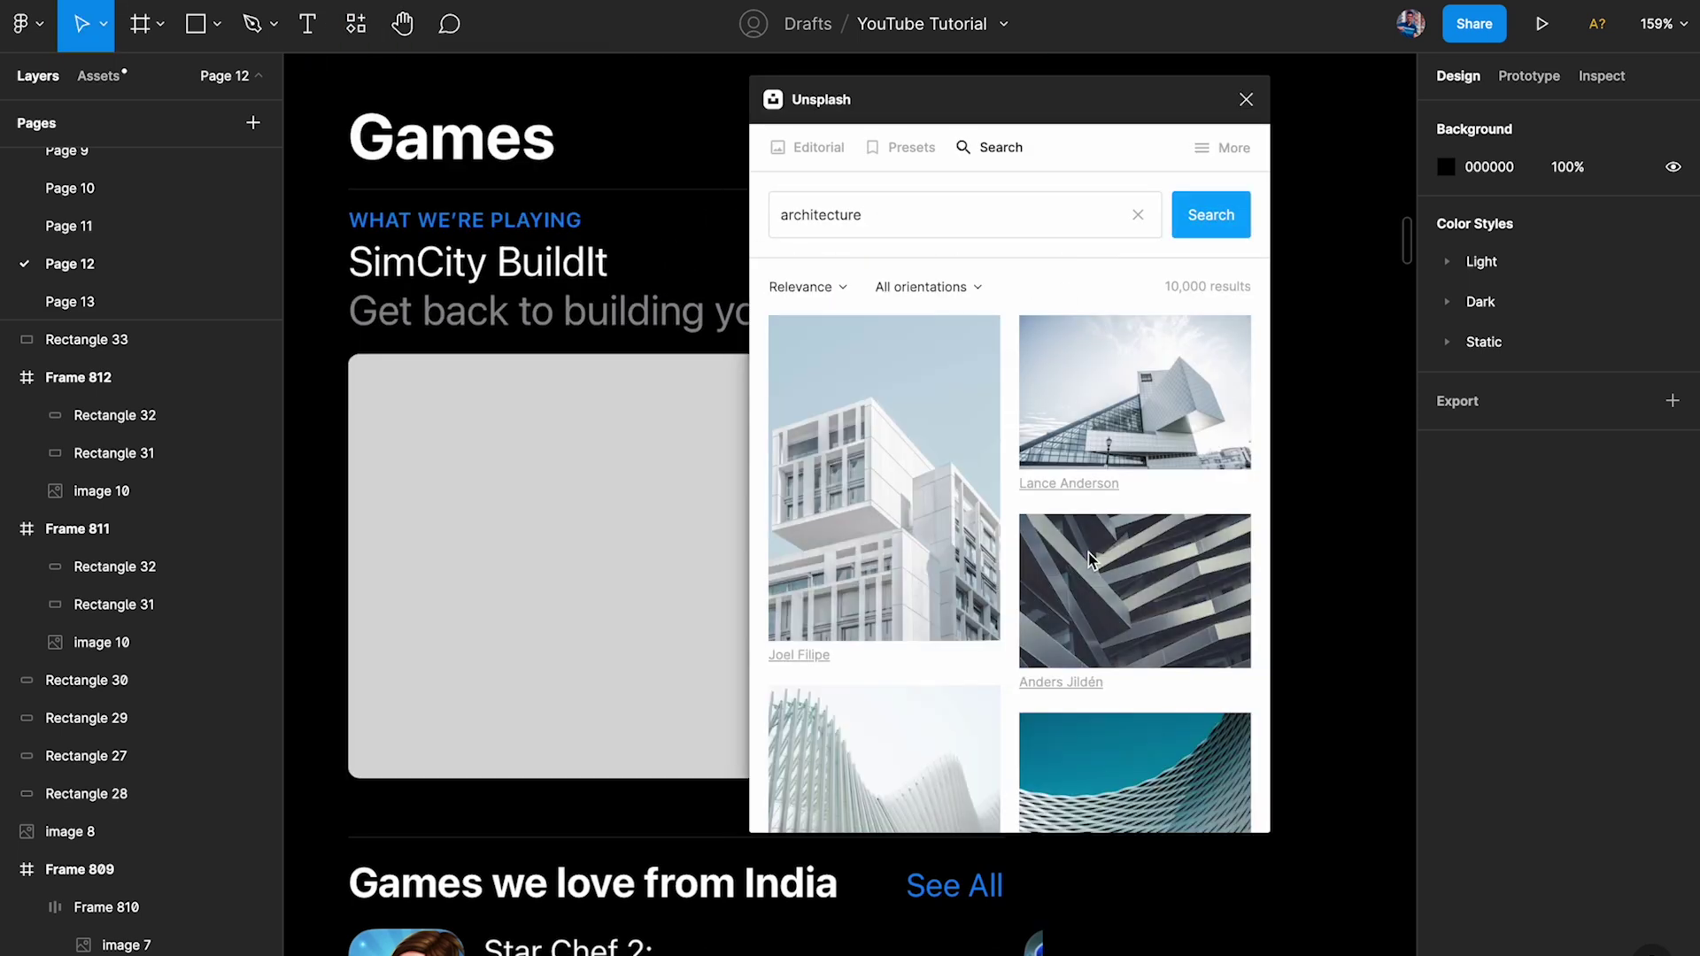
{"action": "left_click", "coordinate": [1138, 215]}
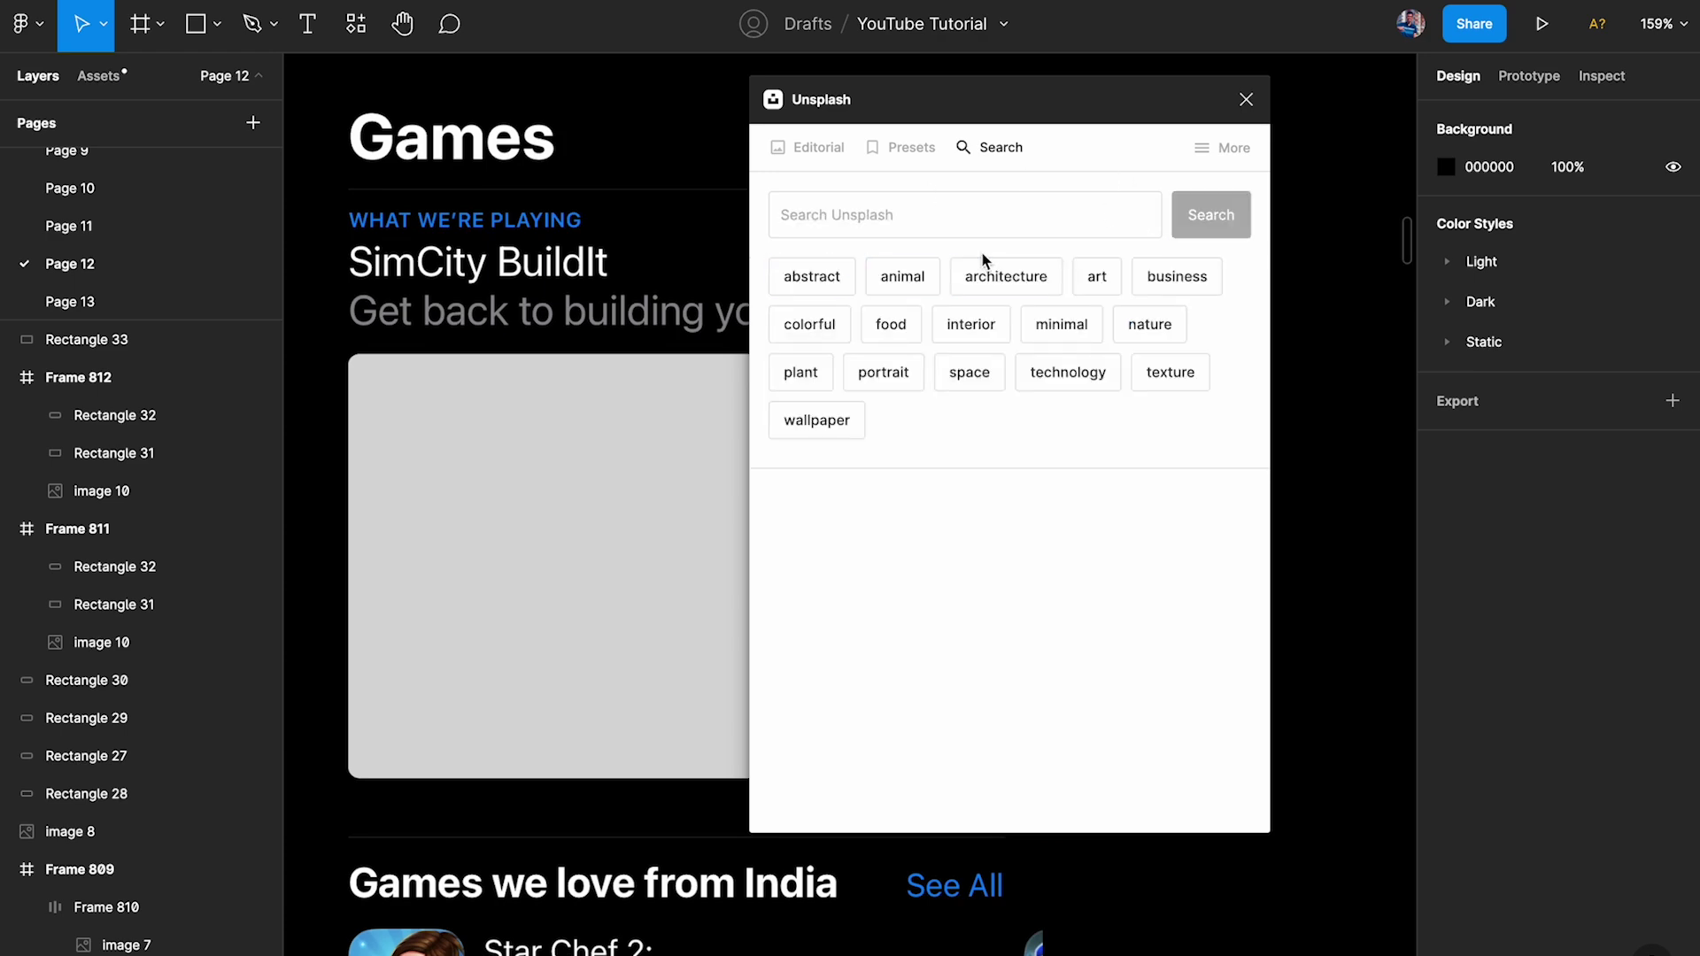
{"action": "left_click", "coordinate": [940, 216]}
{"action": "type", "text": "city"}
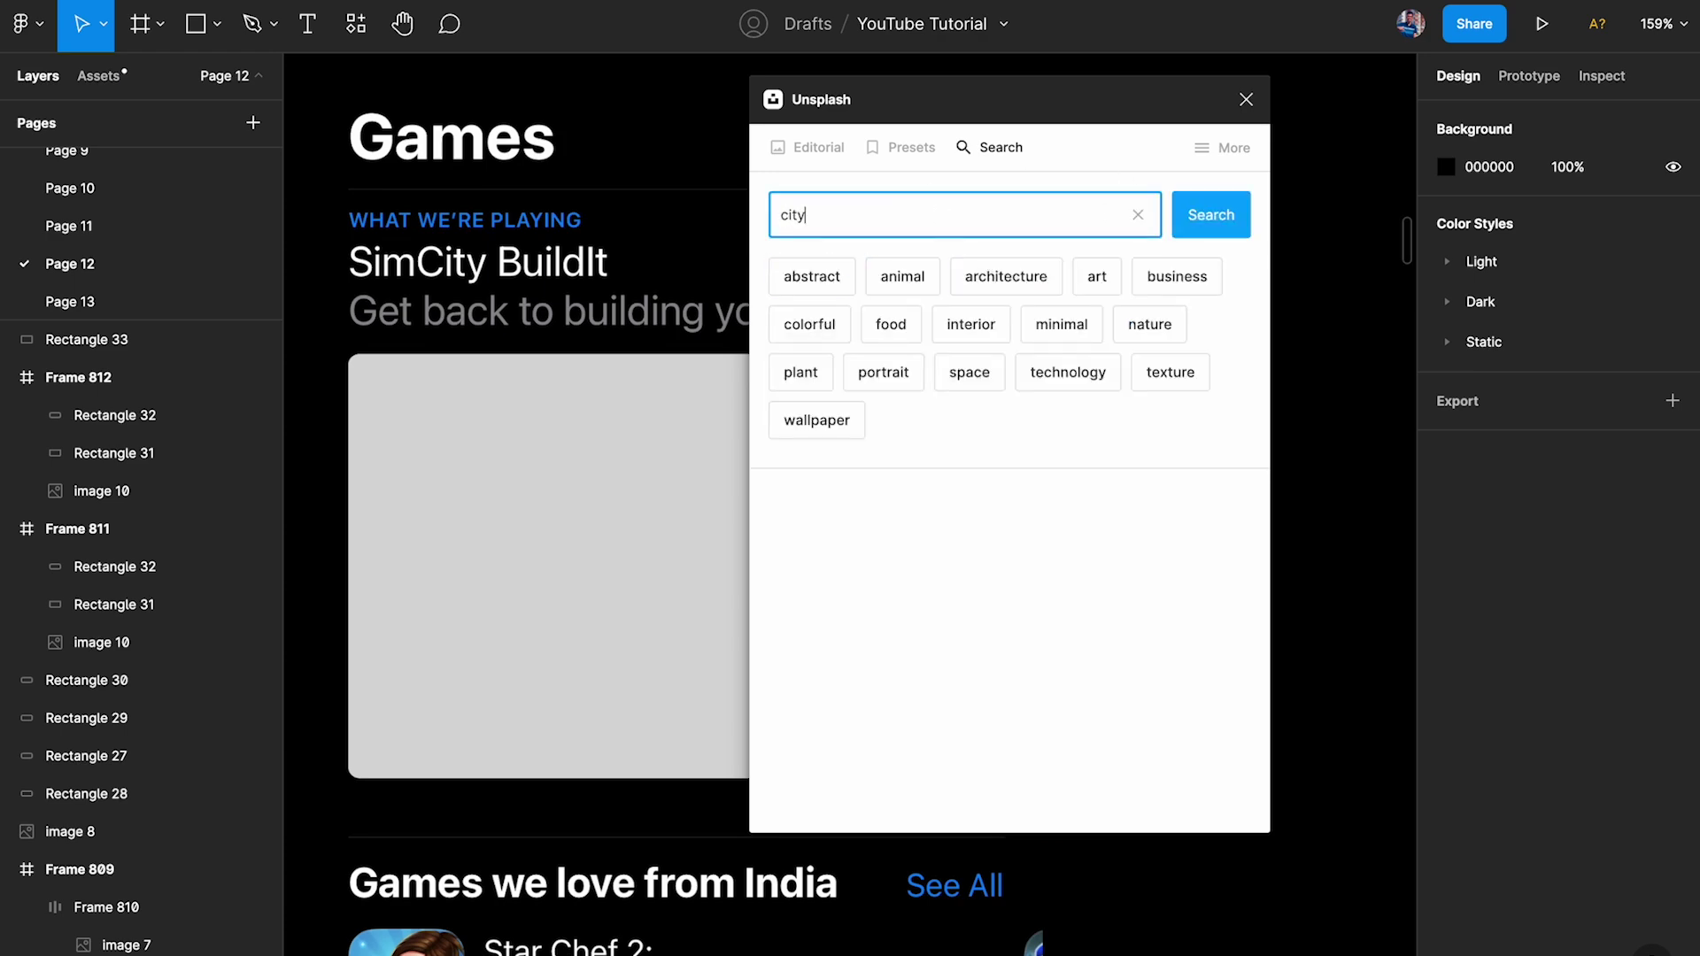
{"action": "key", "text": "Return"}
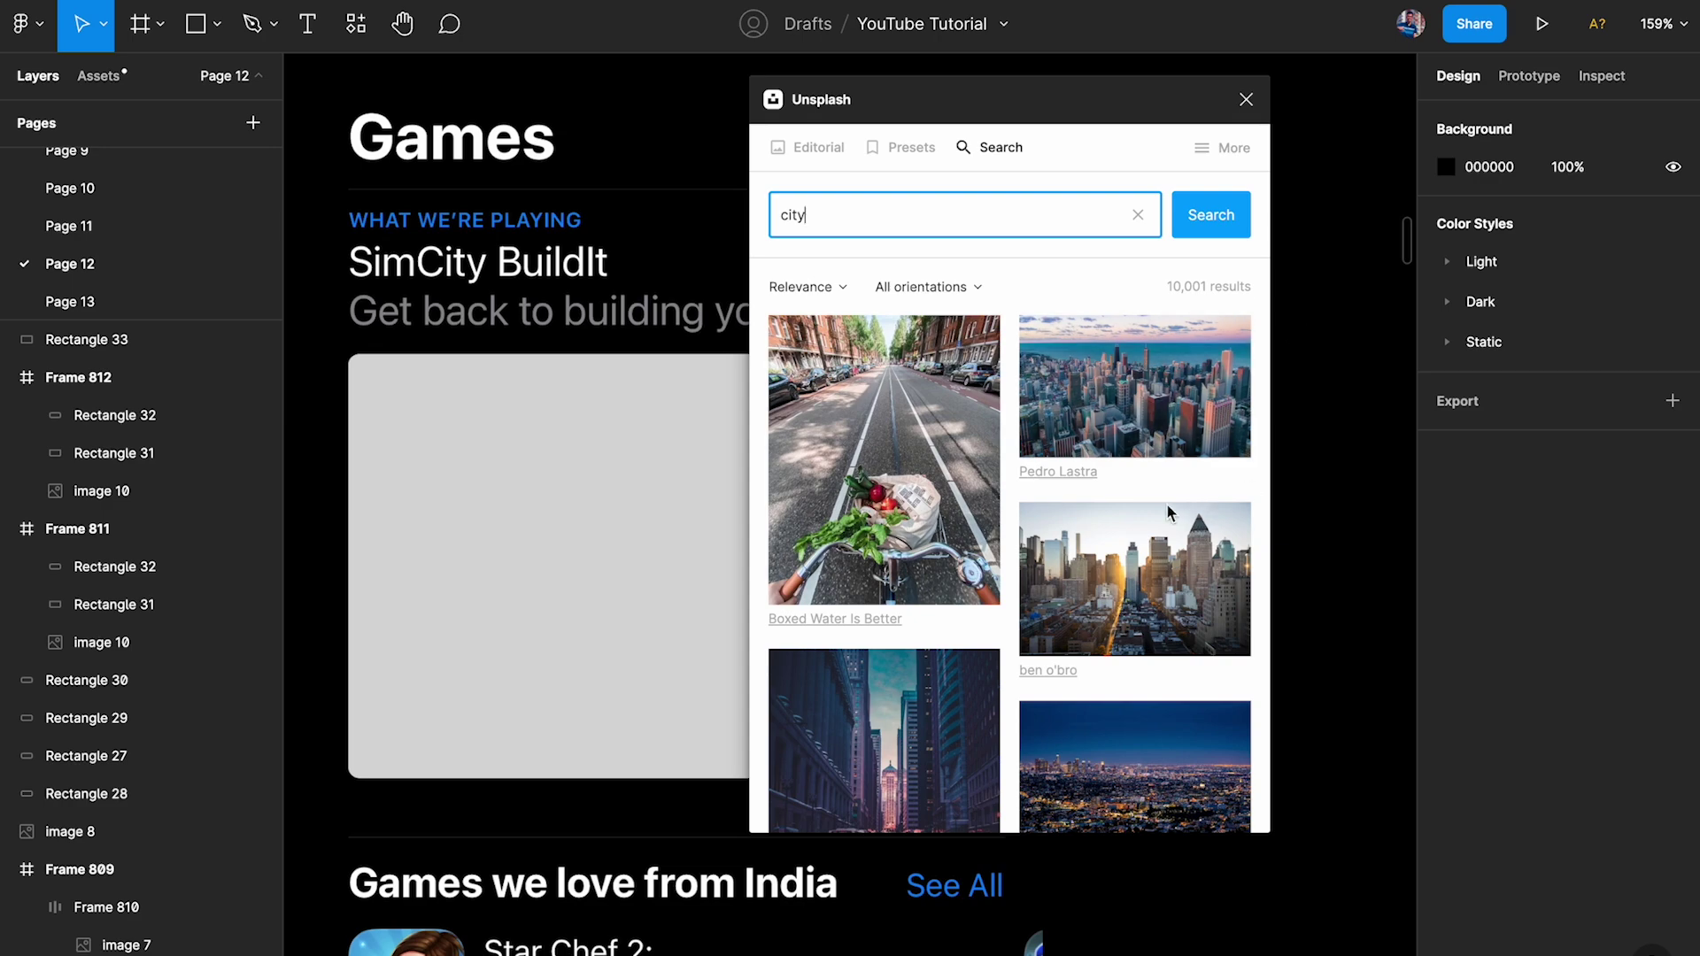
Insert the Unsplash photo of the neon-lit street crossing into the canvas and close the plugin.
{"action": "scroll", "coordinate": [1095, 409], "scroll_direction": "down", "scroll_amount": 3}
{"action": "scroll", "coordinate": [1222, 444], "scroll_direction": "down", "scroll_amount": 10}
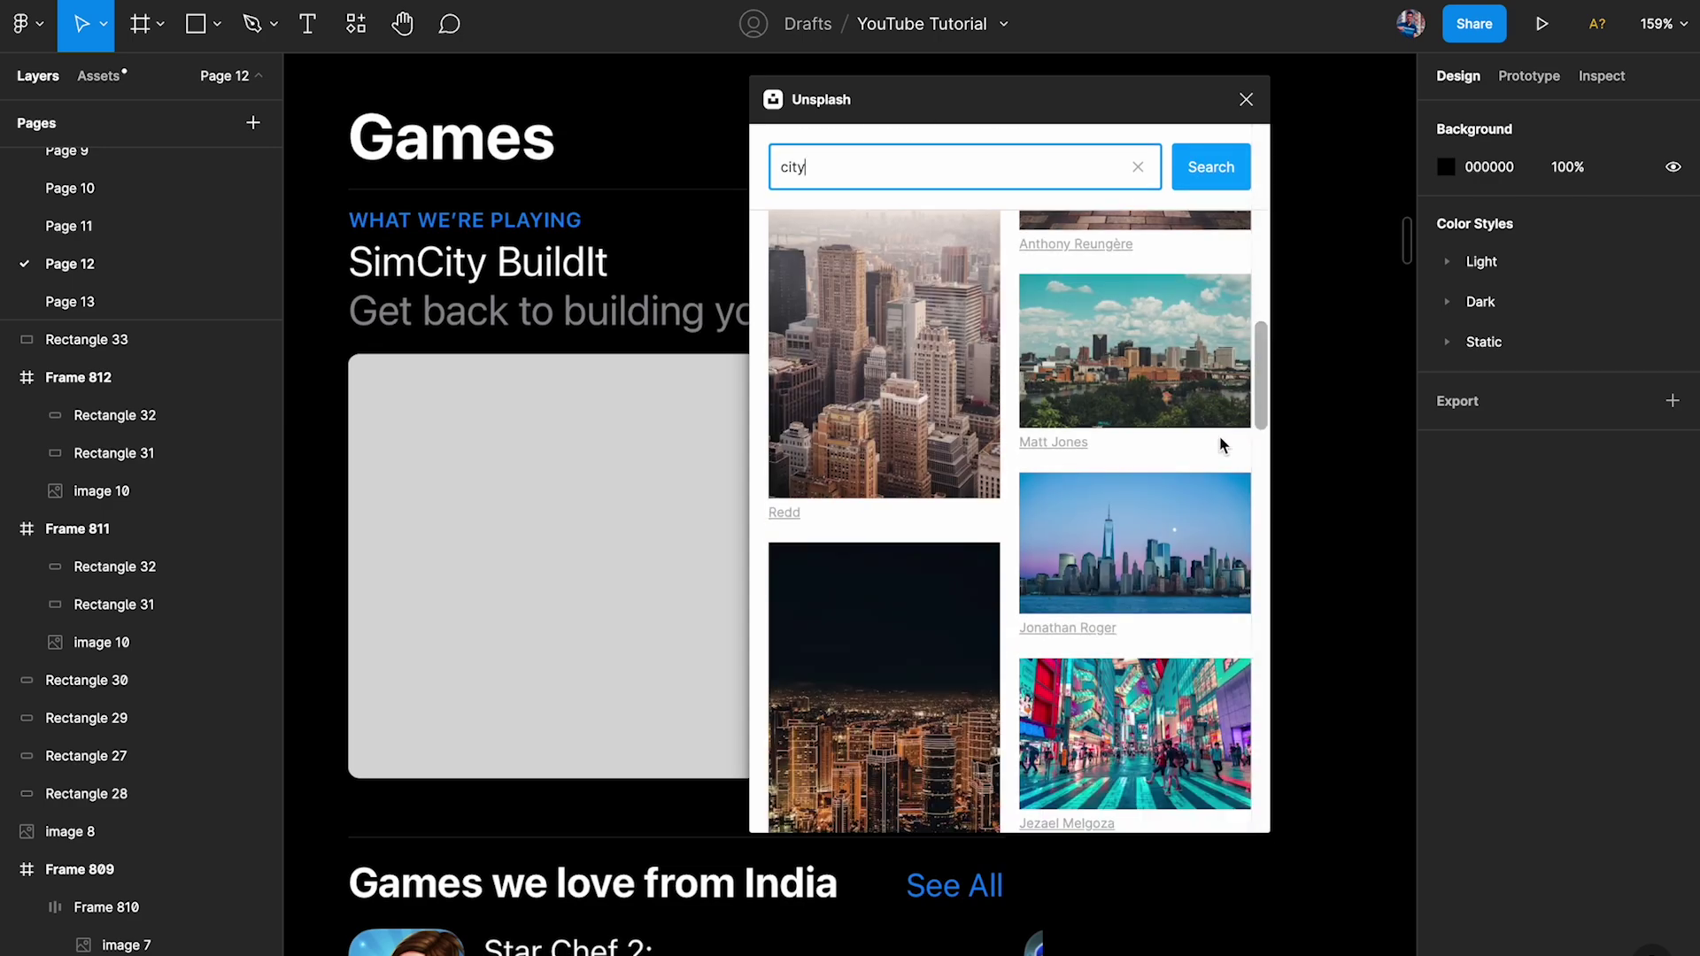
{"action": "scroll", "coordinate": [1222, 445], "scroll_direction": "down", "scroll_amount": 2}
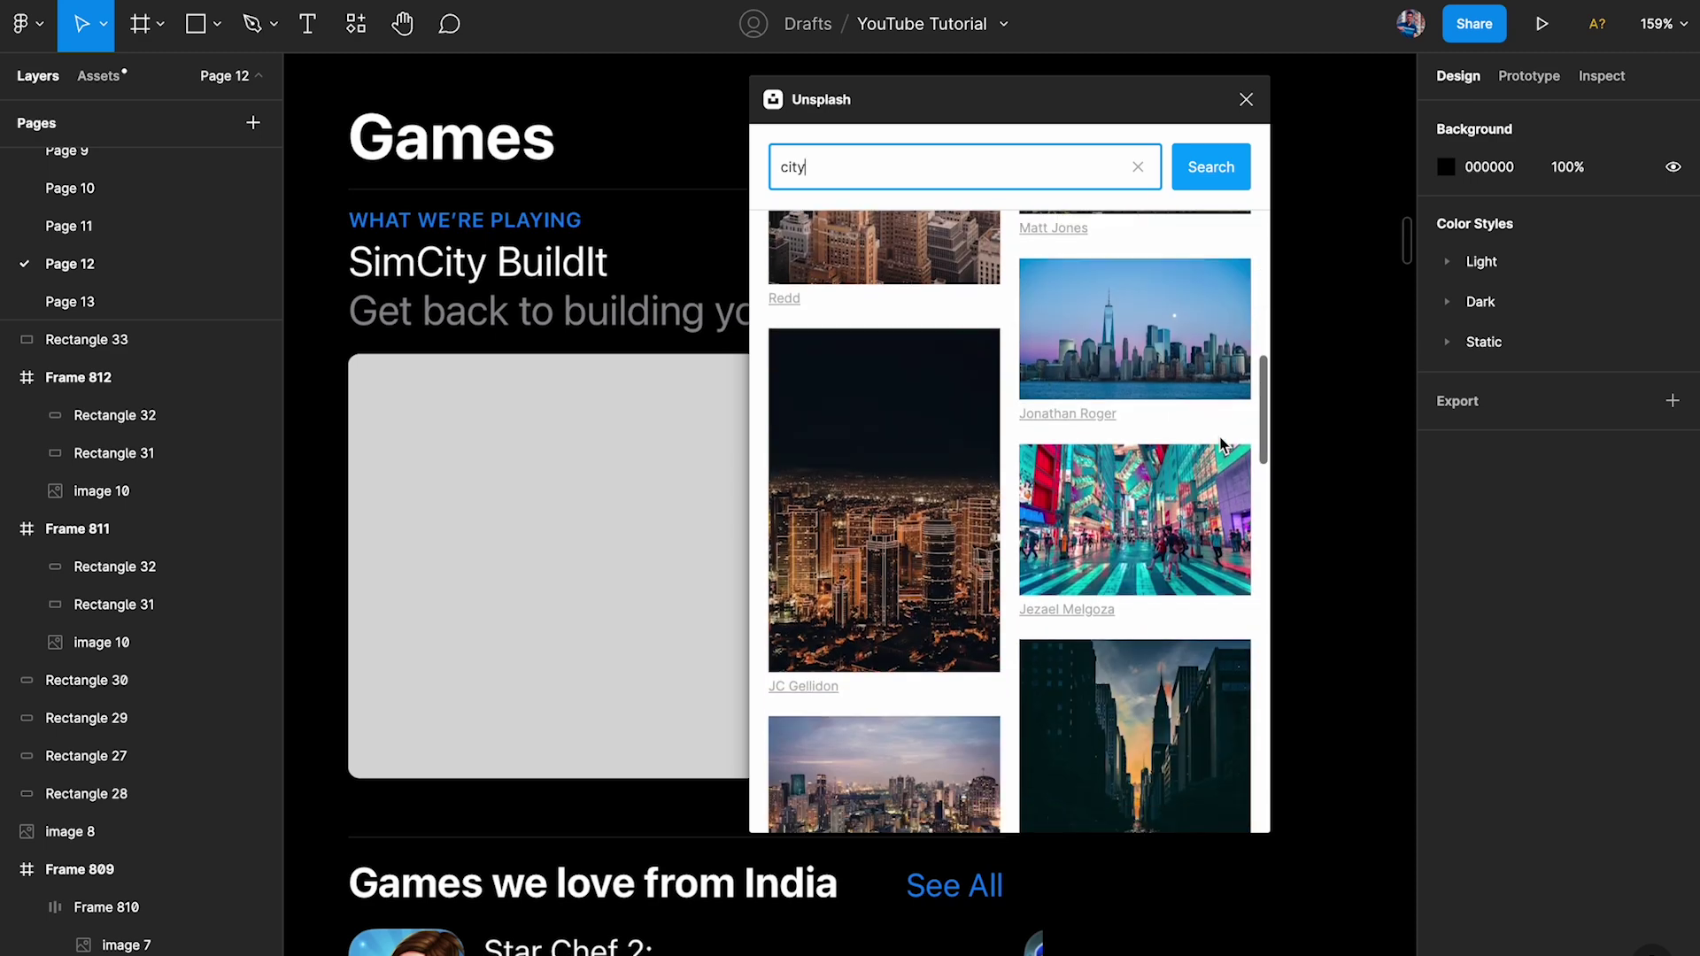
{"action": "scroll", "coordinate": [1220, 446], "scroll_direction": "down", "scroll_amount": 2}
{"action": "left_click", "coordinate": [1121, 442]}
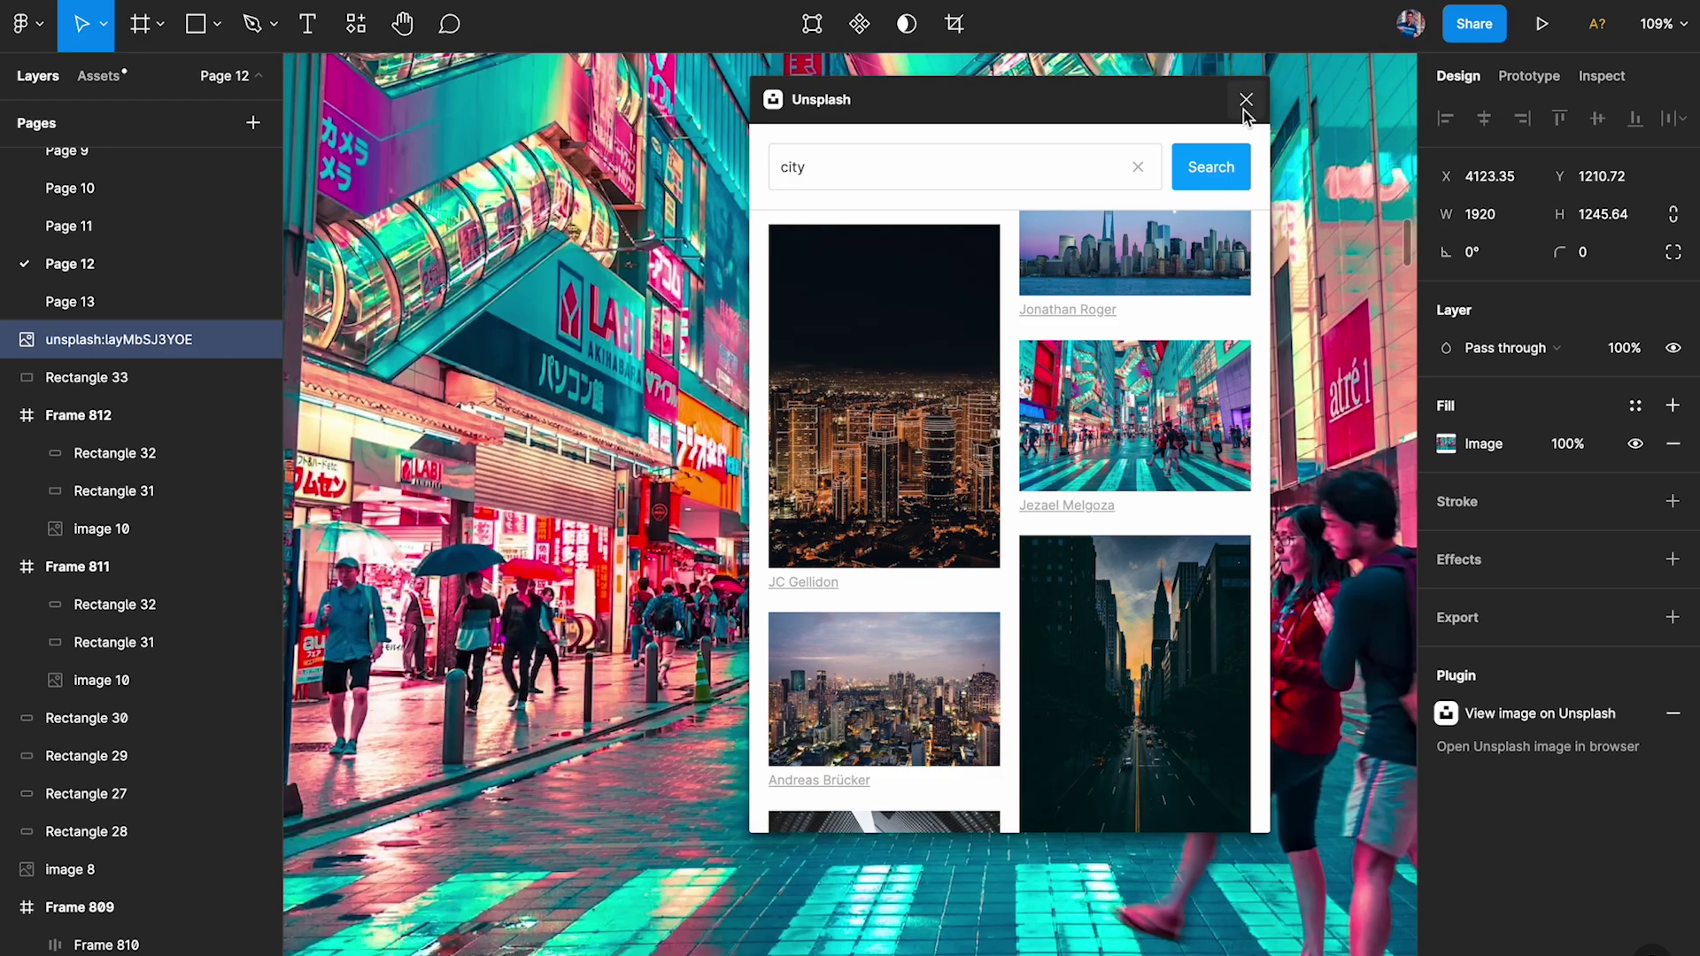
{"action": "left_click", "coordinate": [1244, 108]}
Move the inserted street photo onto the empty canvas below the Games screenshot.
{"action": "scroll", "coordinate": [1245, 108], "scroll_direction": "down", "scroll_amount": 8}
{"action": "left_click_drag", "start_coordinate": [1229, 124], "coordinate": [1112, 651]}
{"action": "scroll", "coordinate": [1109, 651], "scroll_direction": "right", "scroll_amount": 2}
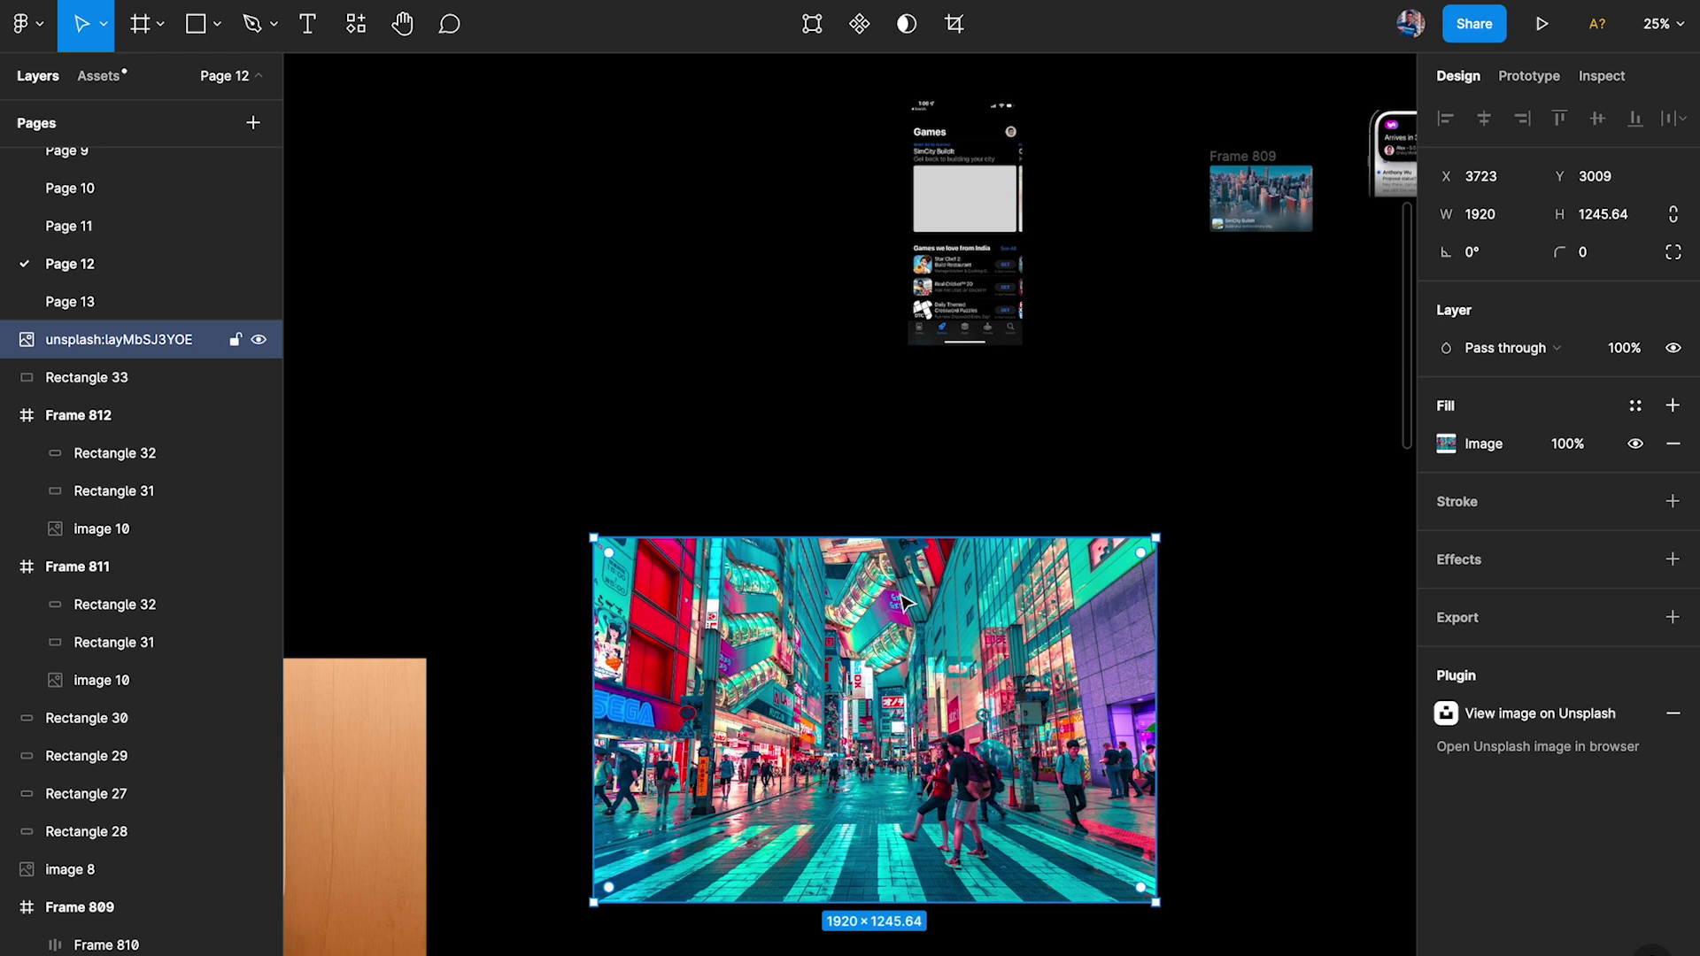
{"action": "left_click_drag", "start_coordinate": [903, 602], "coordinate": [950, 512]}
Copy the properties of the neon street crossing photo.
{"action": "right_click", "coordinate": [951, 512]}
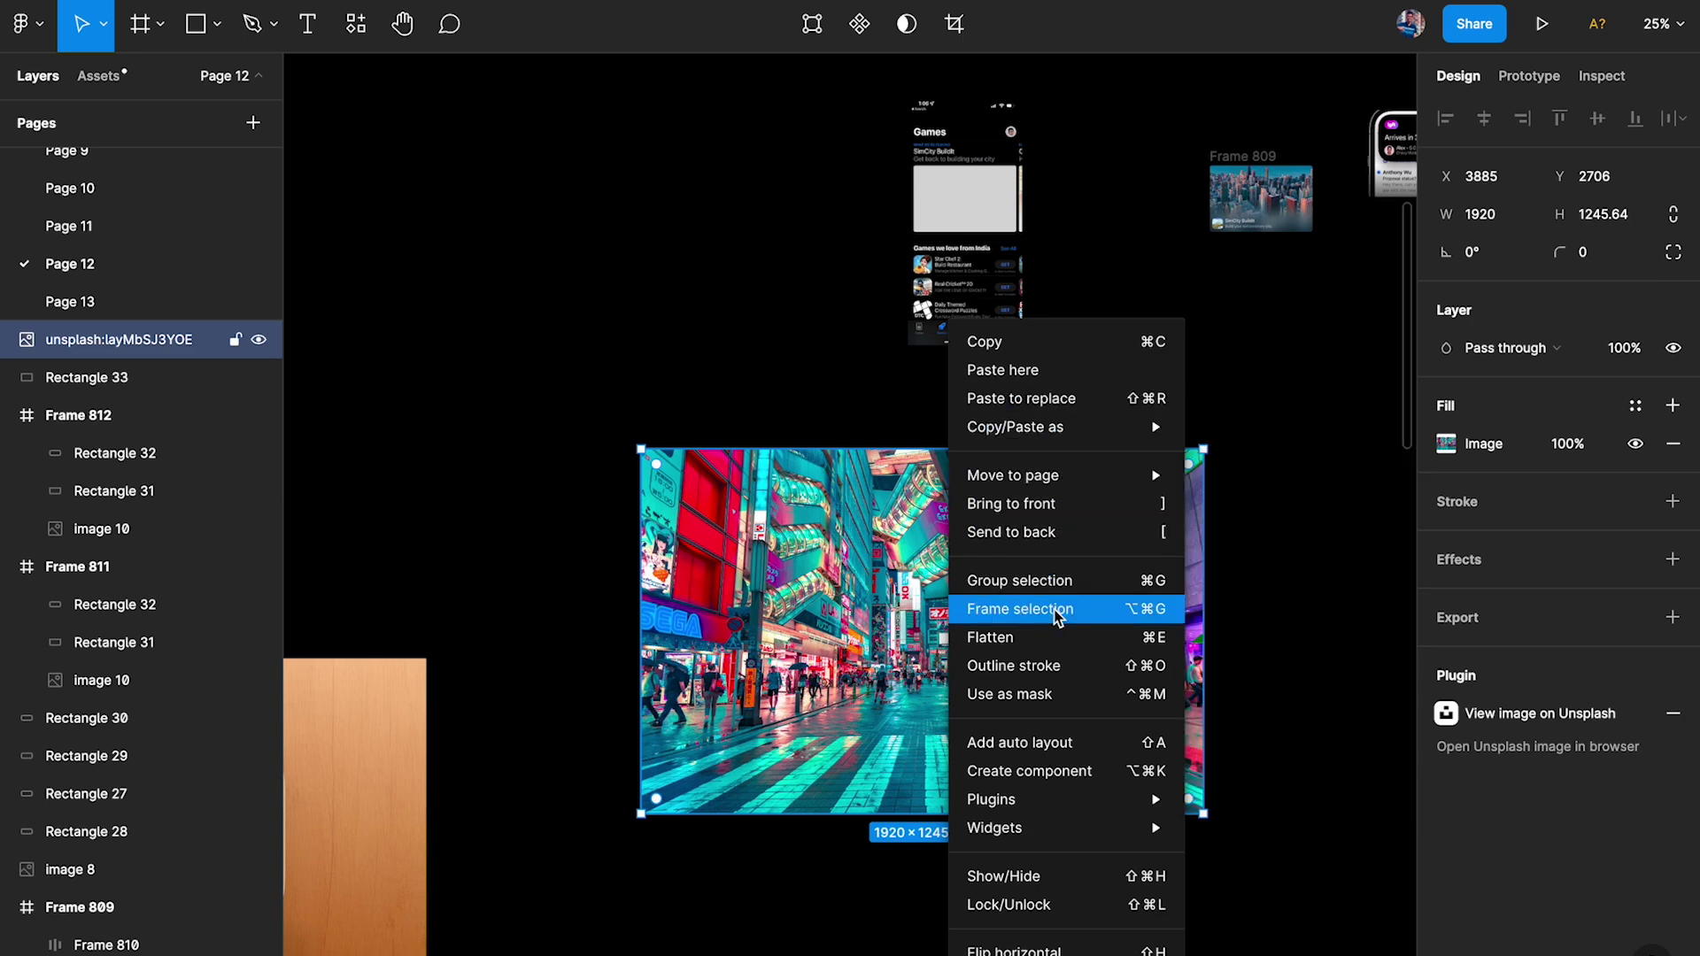
{"action": "mouse_move", "coordinate": [1059, 430]}
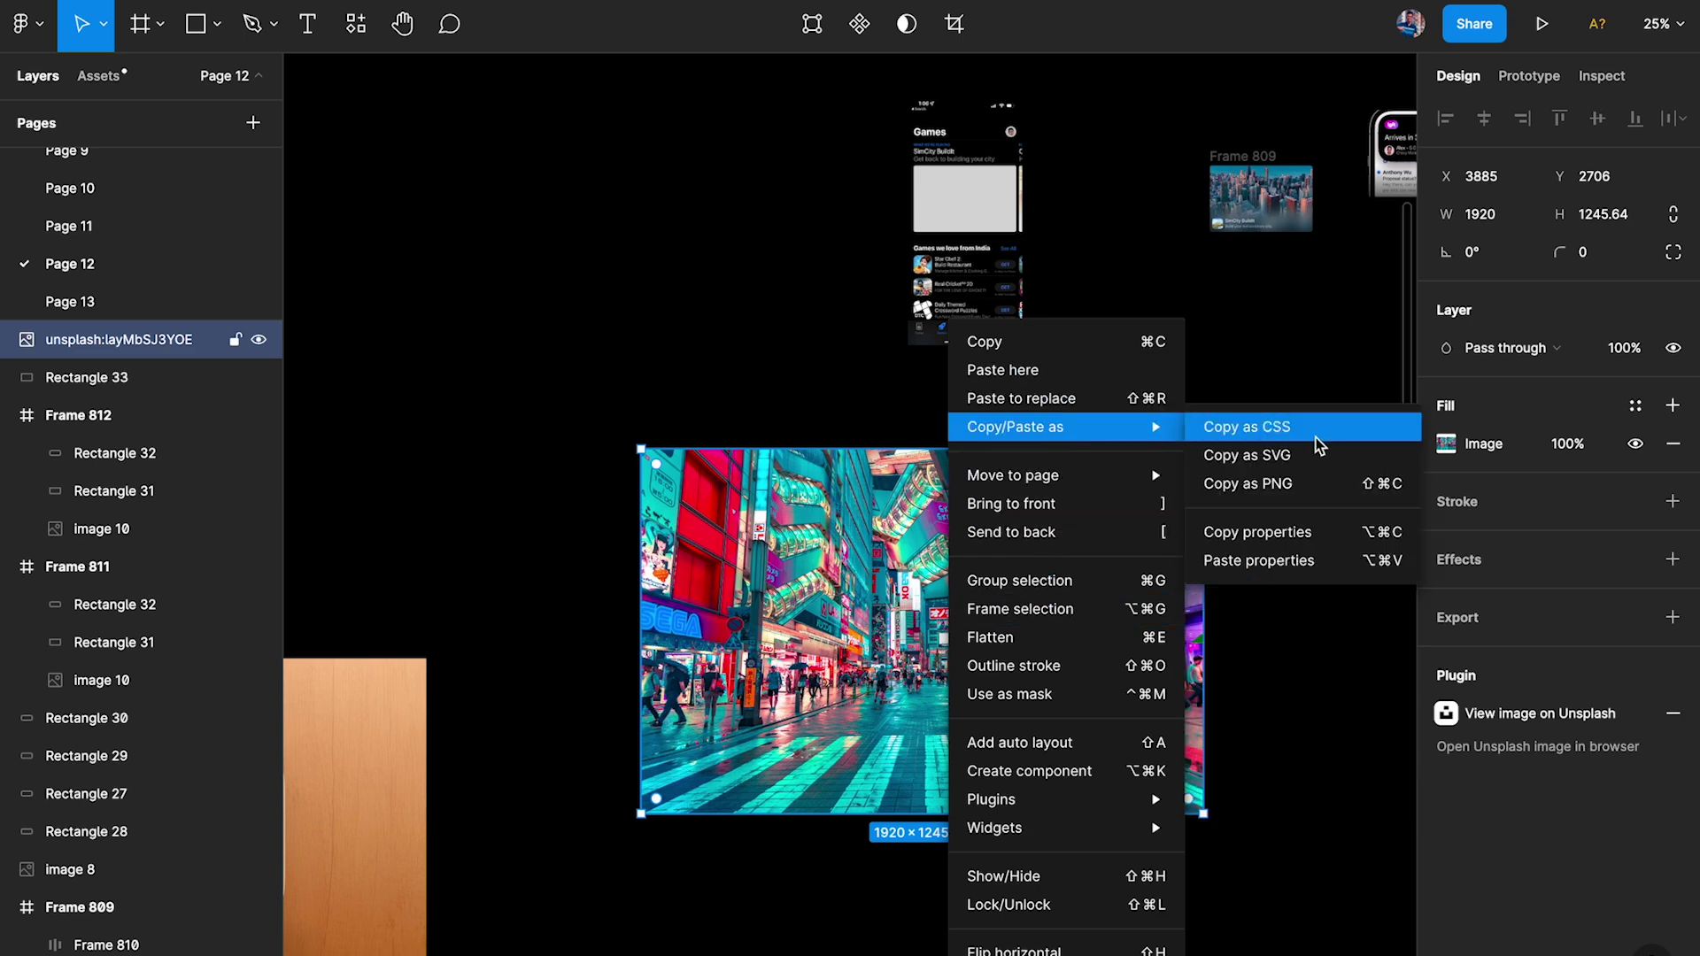
{"action": "left_click", "coordinate": [1288, 534]}
{"action": "left_click", "coordinate": [1264, 484]}
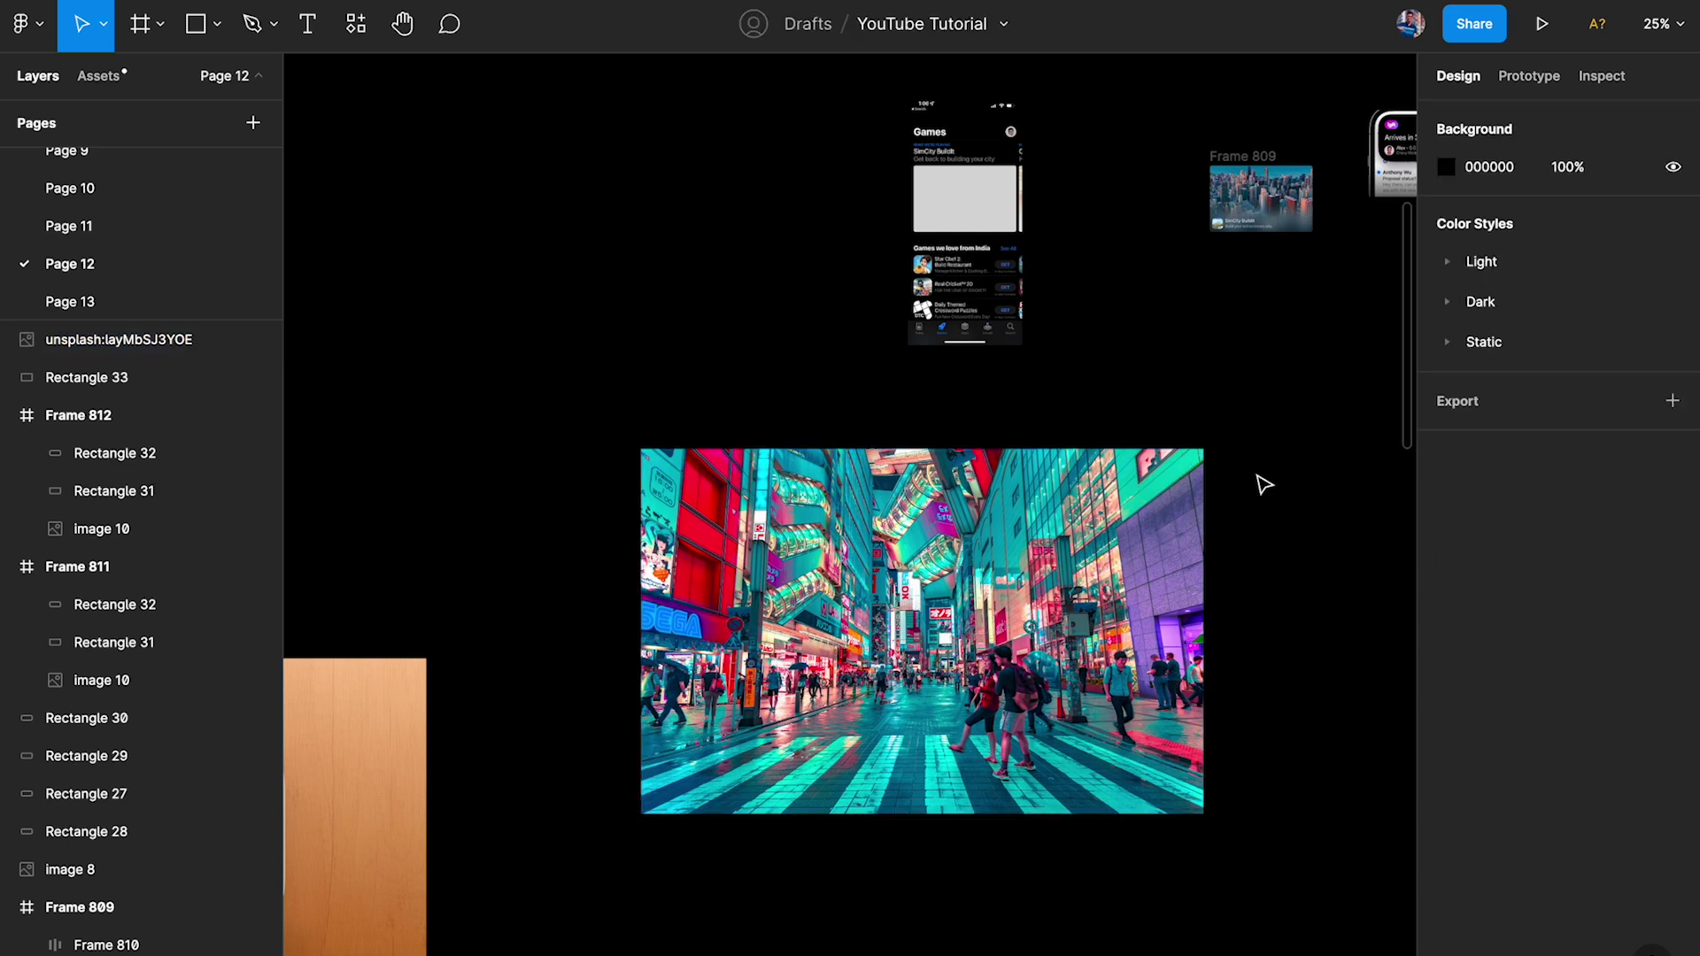
{"action": "left_click", "coordinate": [1126, 534]}
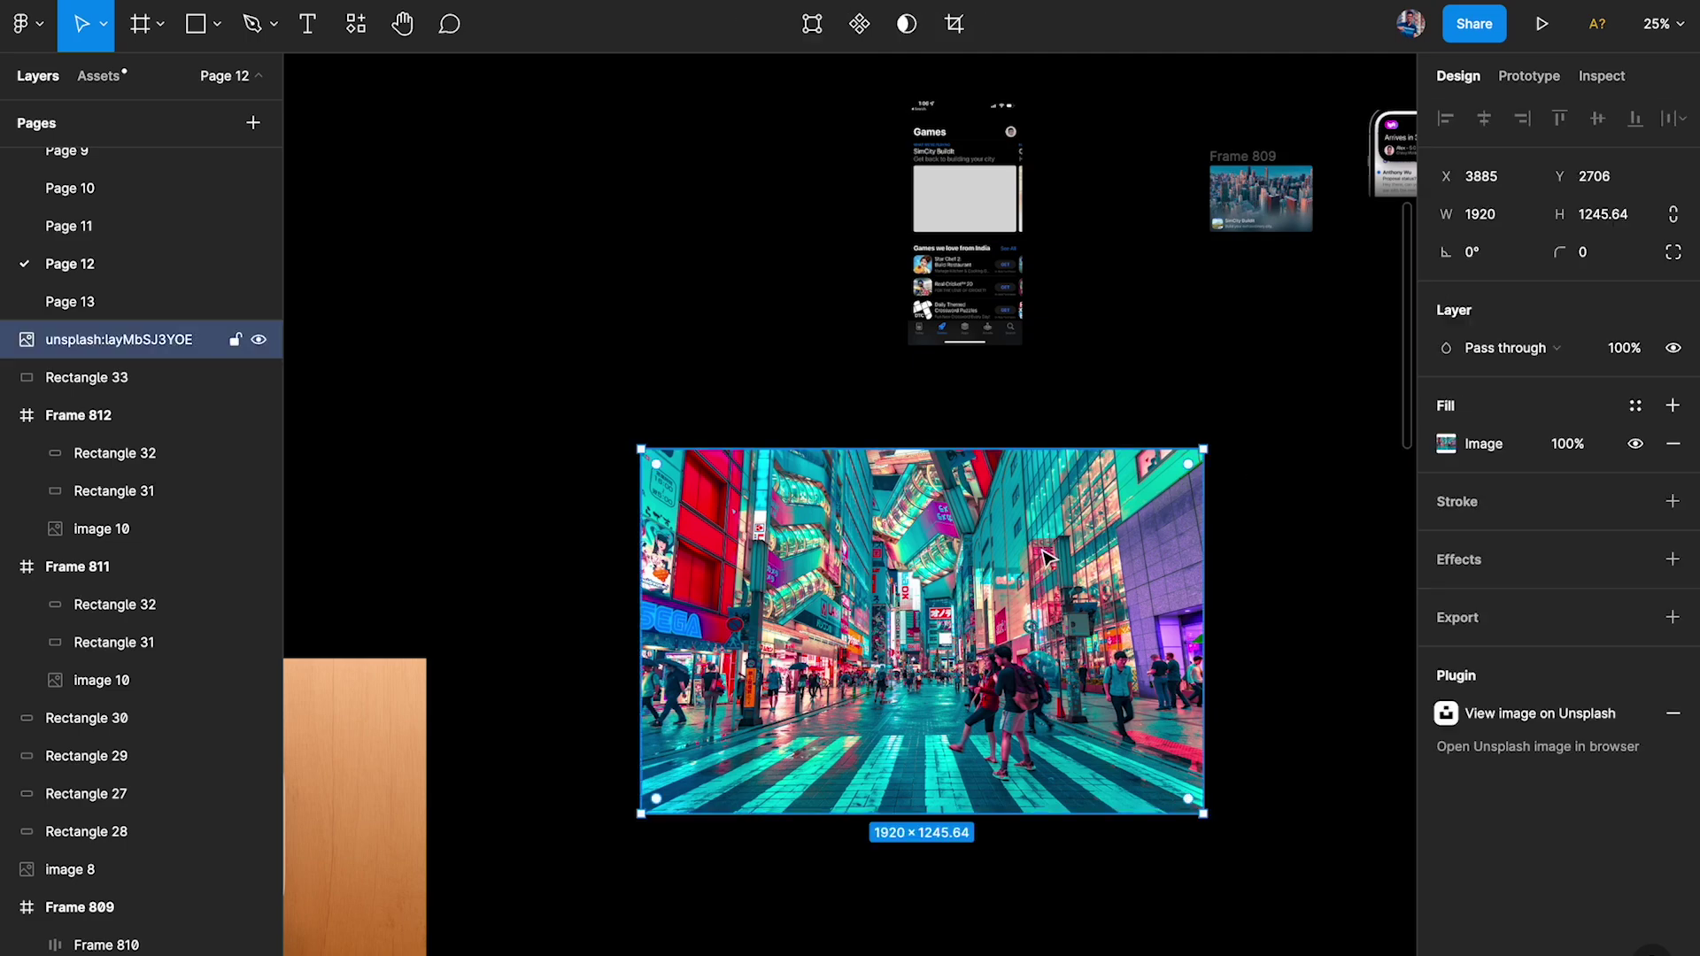
Paste the photo's properties onto the grey rectangle covering the SimCity card so it takes the image fill.
{"action": "scroll", "coordinate": [959, 304], "scroll_direction": "up", "scroll_amount": 5}
{"action": "left_click", "coordinate": [868, 308]}
{"action": "scroll", "coordinate": [867, 307], "scroll_direction": "up", "scroll_amount": 5}
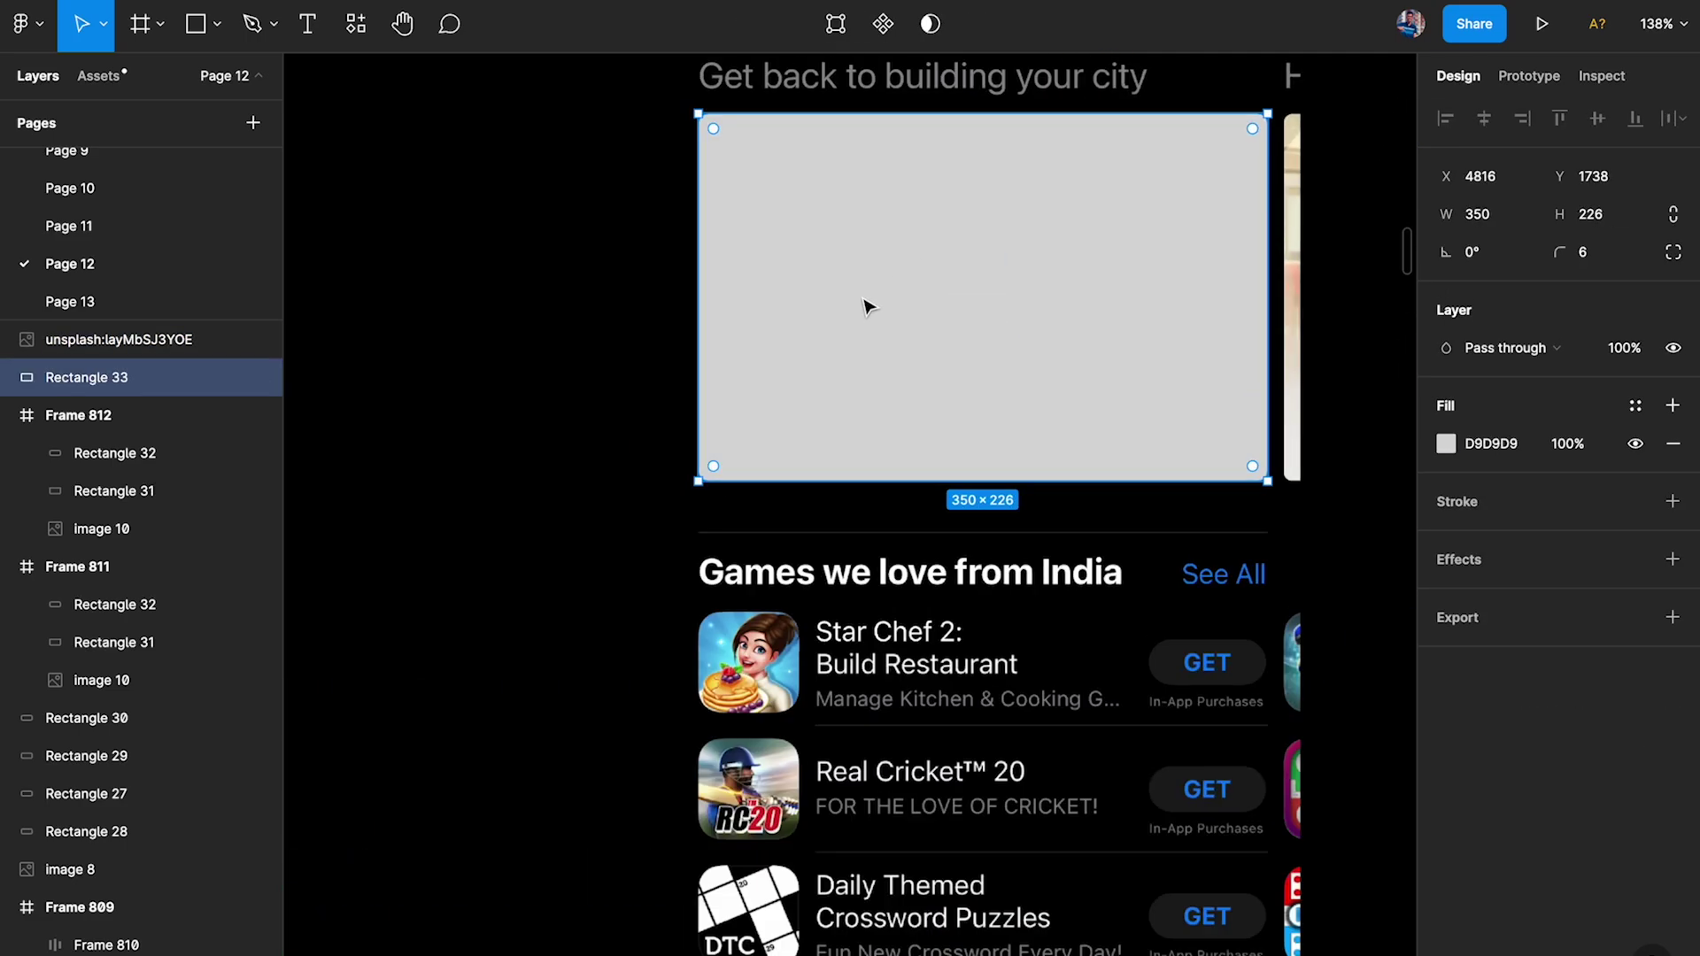
{"action": "key", "text": "ctrl+alt+v"}
{"action": "scroll", "coordinate": [1063, 372], "scroll_direction": "up", "scroll_amount": 2}
{"action": "scroll", "coordinate": [1062, 372], "scroll_direction": "right", "scroll_amount": 2}
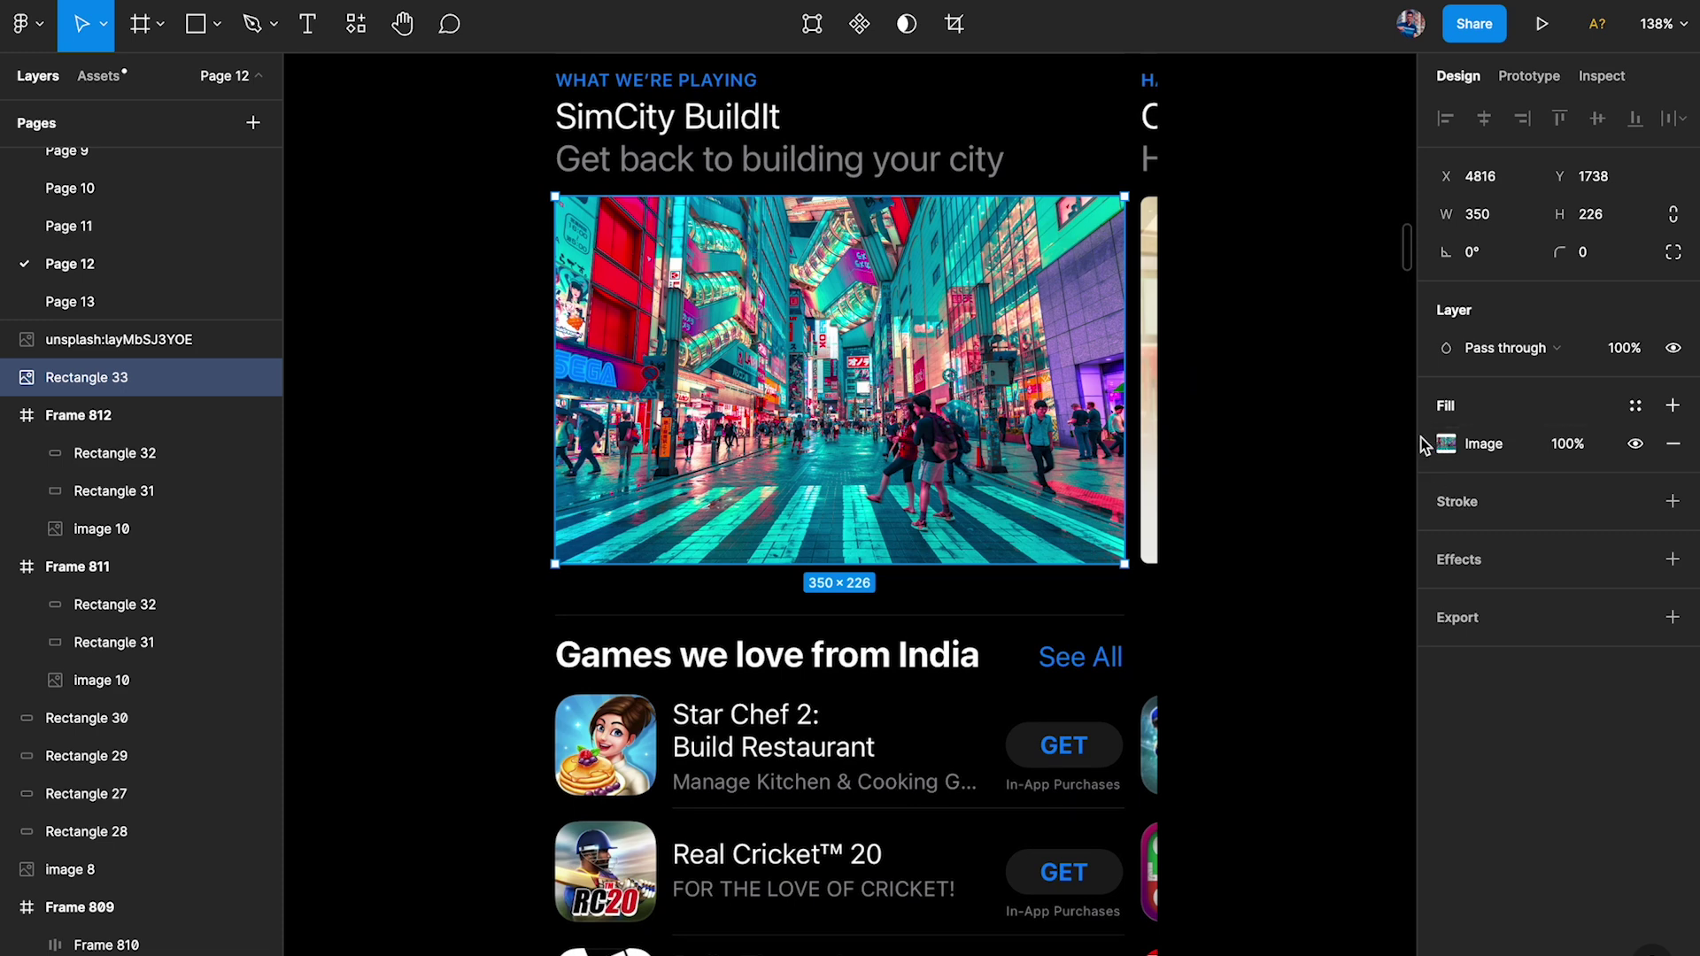
Set the corner radius of the photo-filled rectangle to 6.
{"action": "left_click", "coordinate": [1258, 299]}
{"action": "scroll", "coordinate": [1134, 238], "scroll_direction": "up", "scroll_amount": 3}
{"action": "left_click", "coordinate": [1037, 266]}
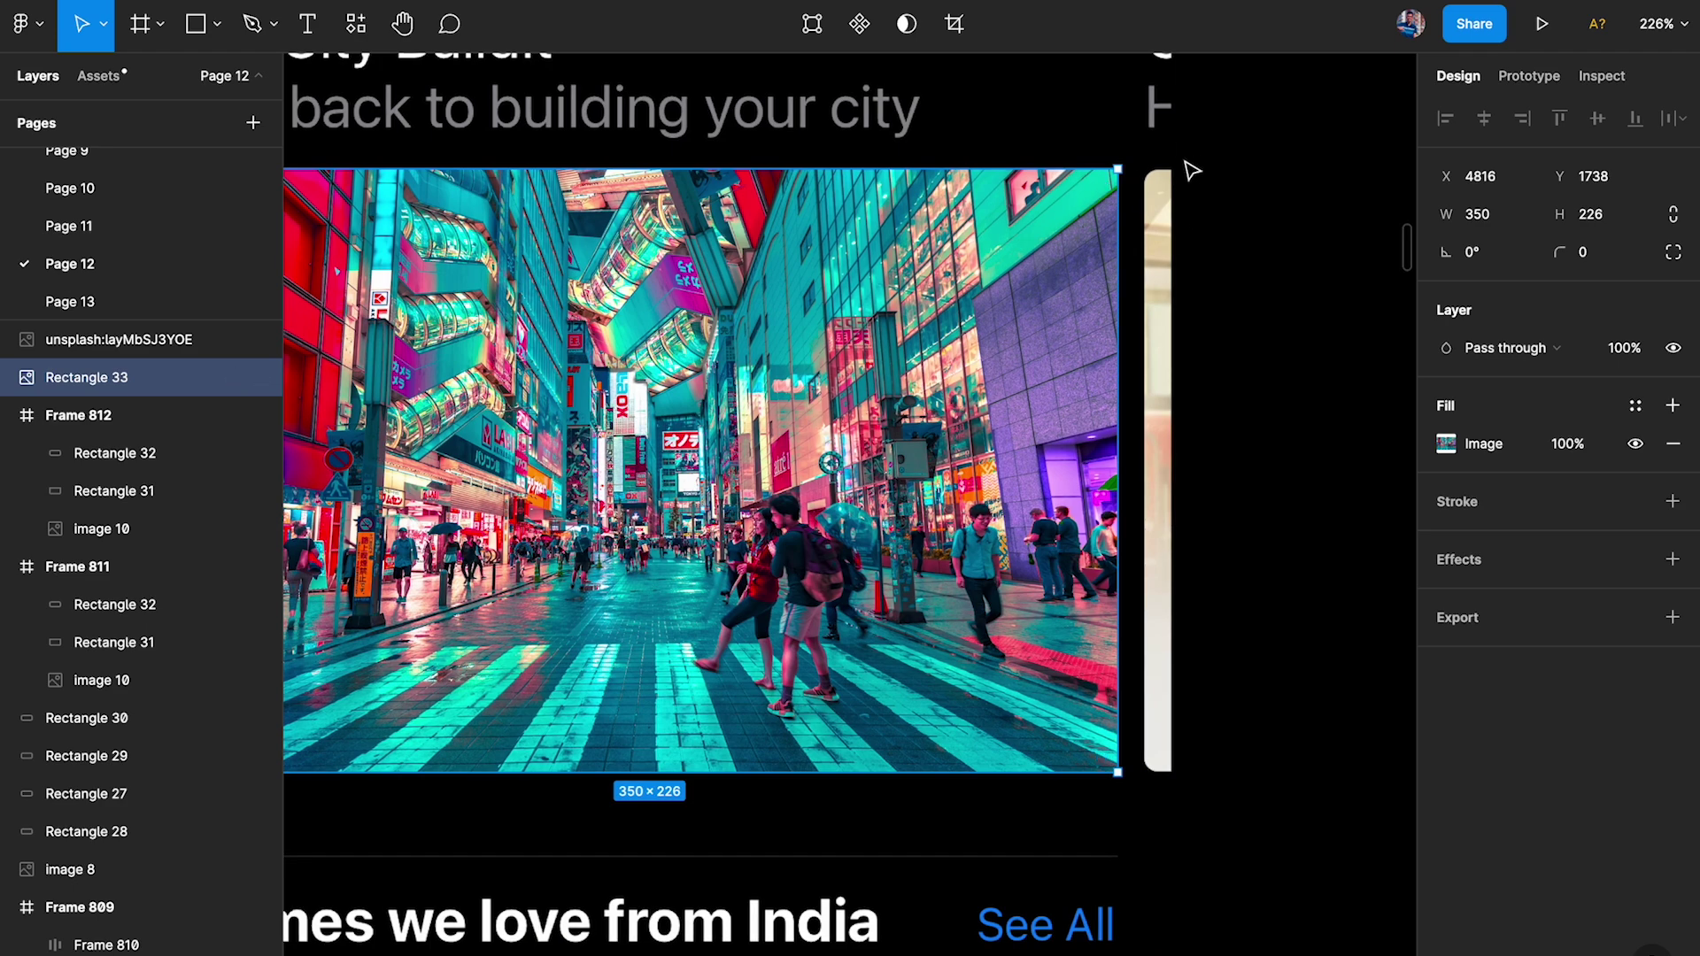
{"action": "left_click", "coordinate": [1326, 288]}
Delete the original full-size street photo below the Games screenshot.
{"action": "scroll", "coordinate": [1327, 288], "scroll_direction": "down", "scroll_amount": 2}
{"action": "scroll", "coordinate": [1326, 287], "scroll_direction": "down", "scroll_amount": 6}
{"action": "left_click", "coordinate": [1098, 618]}
{"action": "key", "text": "Delete"}
Move the photo-filled rectangle right to X 5067 at Y 1738, uncovering part of the original SimCity card.
{"action": "scroll", "coordinate": [1092, 609], "scroll_direction": "up", "scroll_amount": 5}
{"action": "scroll", "coordinate": [1092, 609], "scroll_direction": "right", "scroll_amount": 2}
{"action": "scroll", "coordinate": [1014, 556], "scroll_direction": "up", "scroll_amount": 2}
{"action": "left_click_drag", "start_coordinate": [877, 502], "coordinate": [970, 532]}
{"action": "scroll", "coordinate": [990, 524], "scroll_direction": "up", "scroll_amount": 2}
{"action": "scroll", "coordinate": [813, 617], "scroll_direction": "up", "scroll_amount": 5}
{"action": "scroll", "coordinate": [816, 619], "scroll_direction": "up", "scroll_amount": 5}
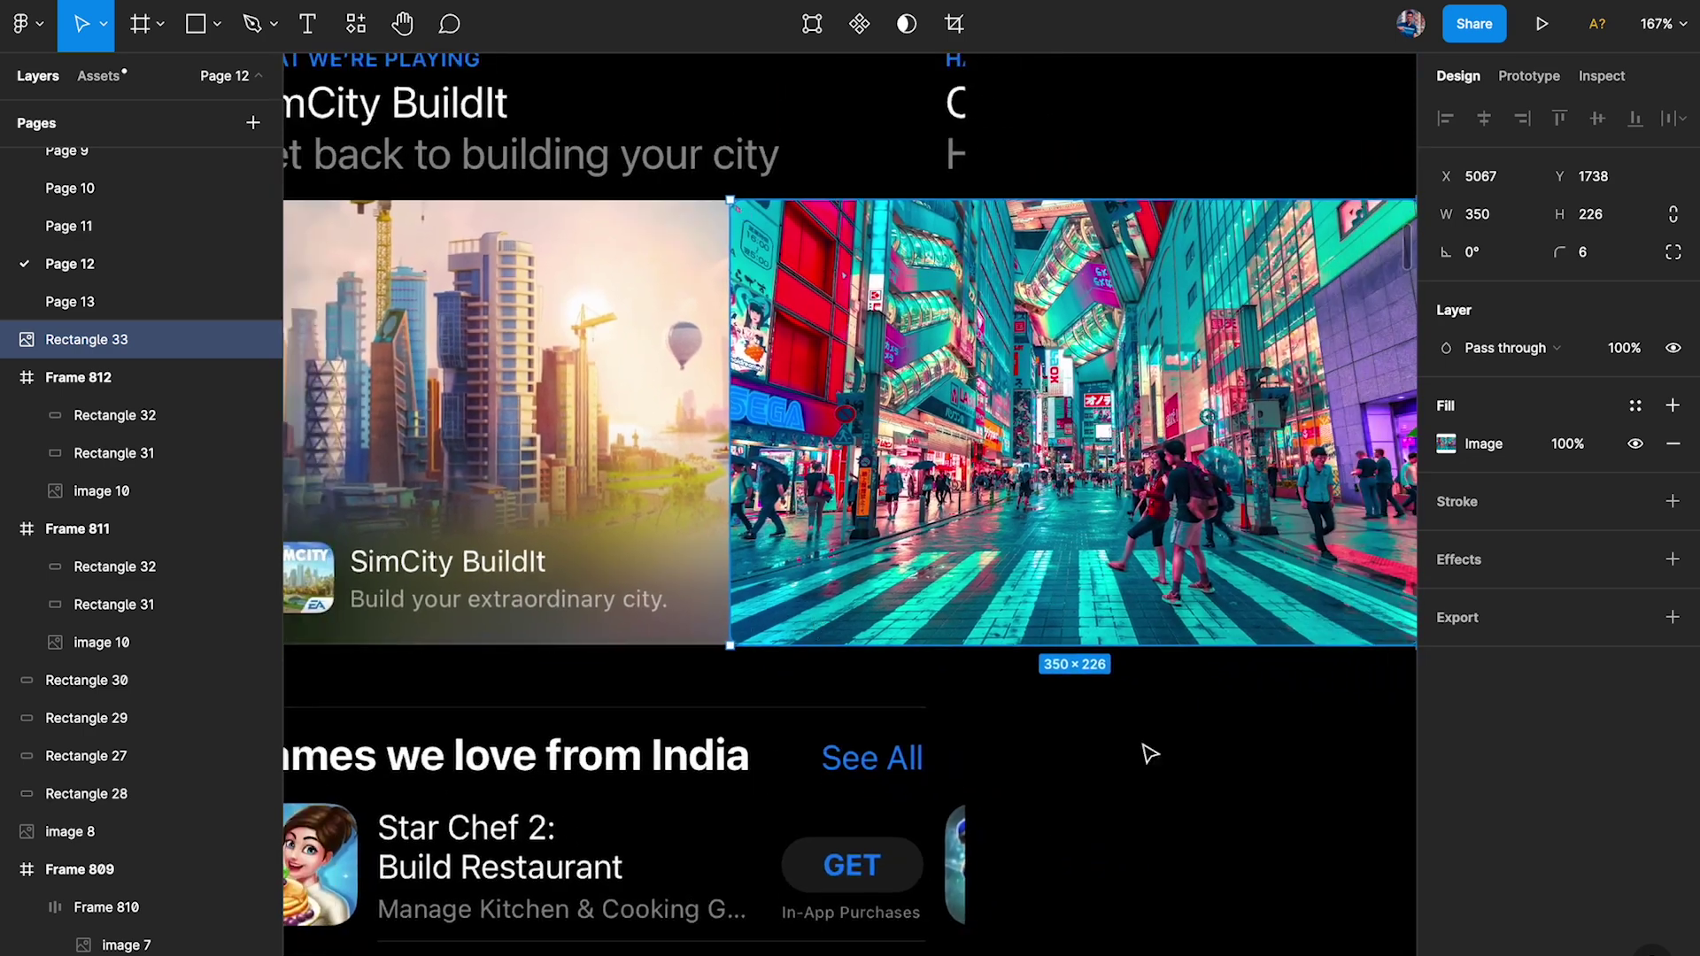
{"action": "left_click", "coordinate": [1146, 751]}
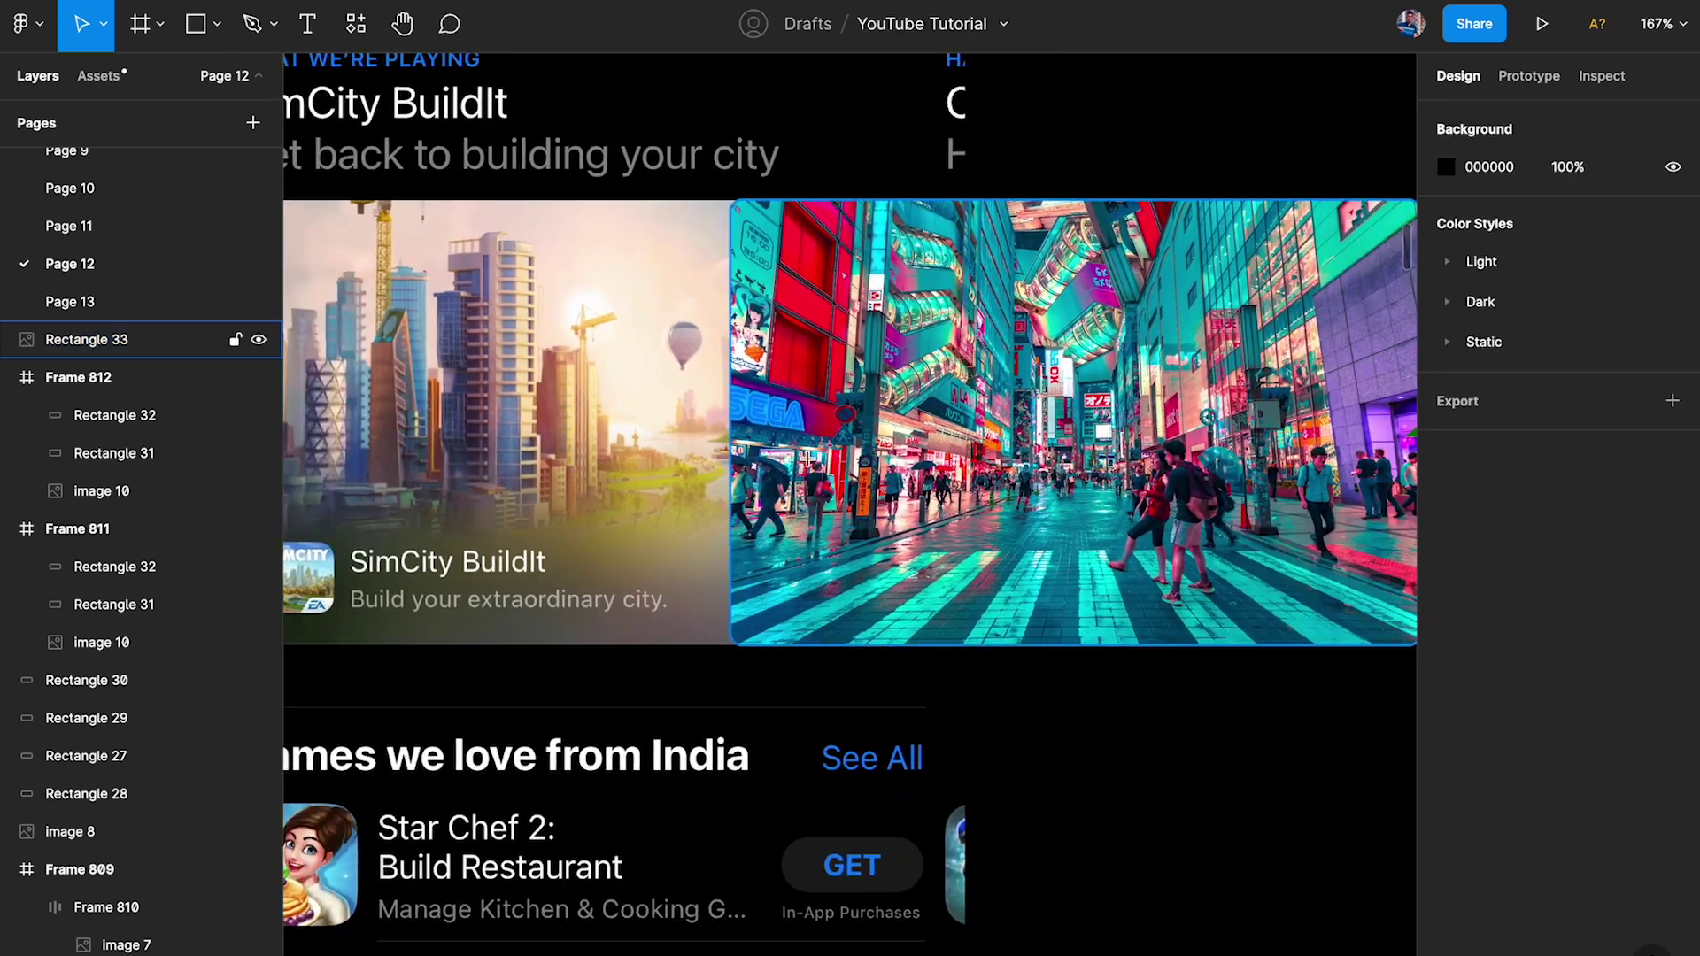
{"action": "key", "text": "r"}
{"action": "left_click_drag", "start_coordinate": [728, 496], "coordinate": [938, 645]}
{"action": "key", "text": "Delete"}
{"action": "key", "text": "f"}
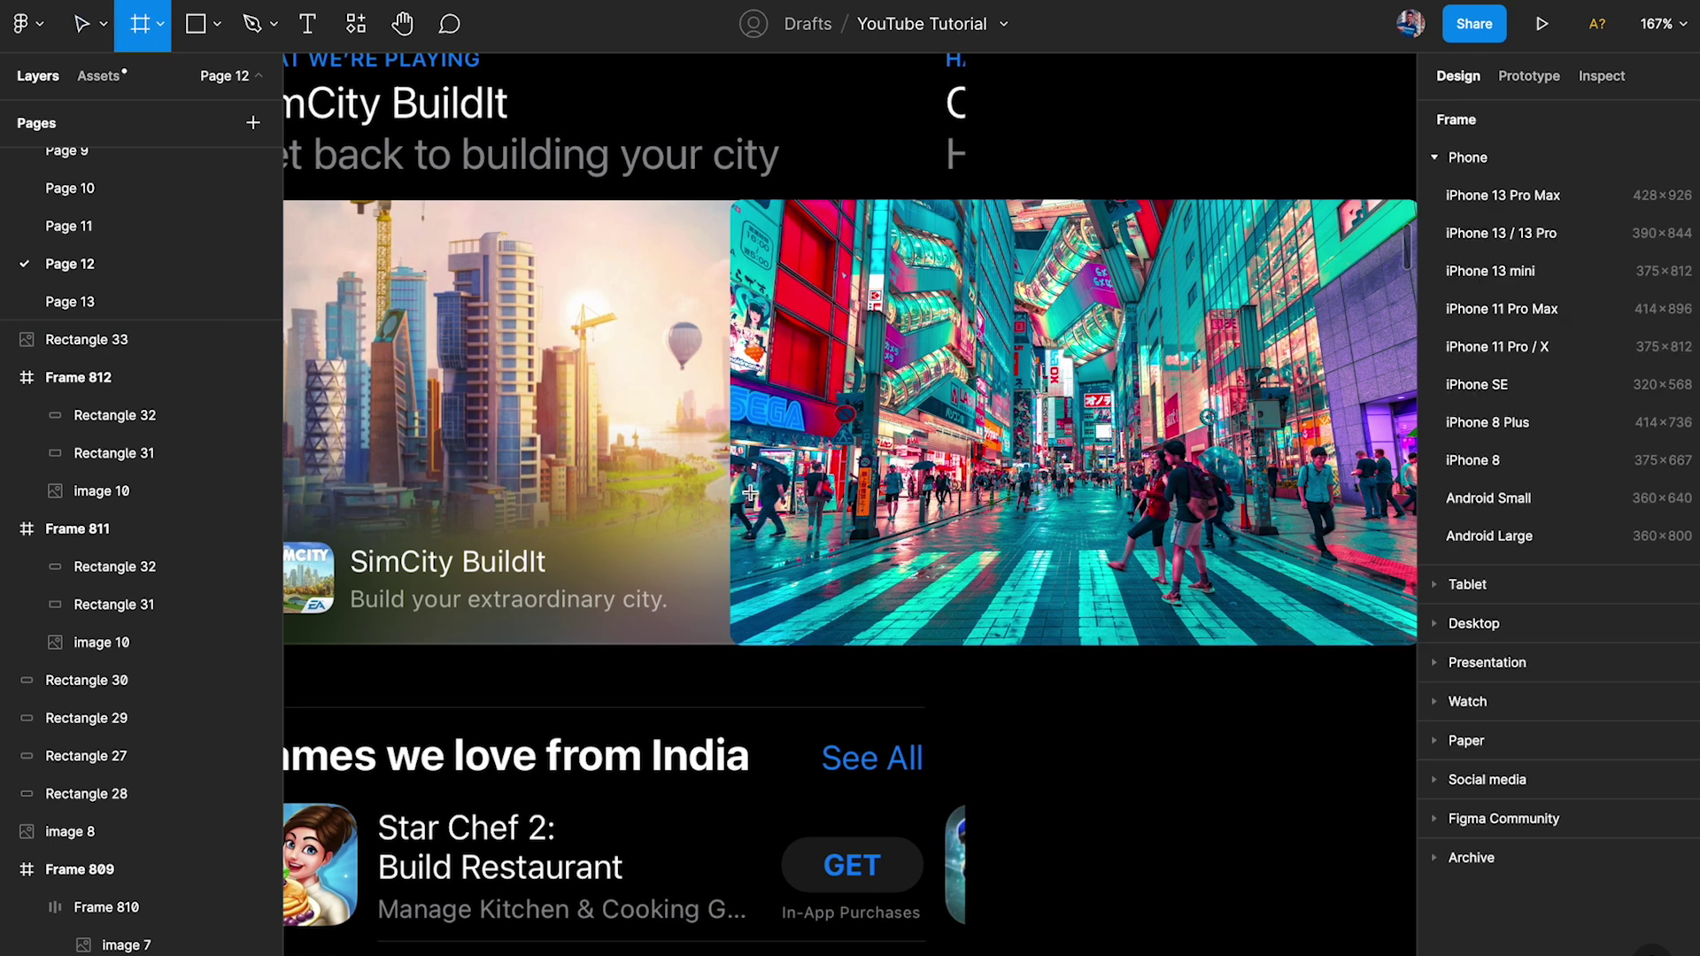
{"action": "key", "text": "r"}
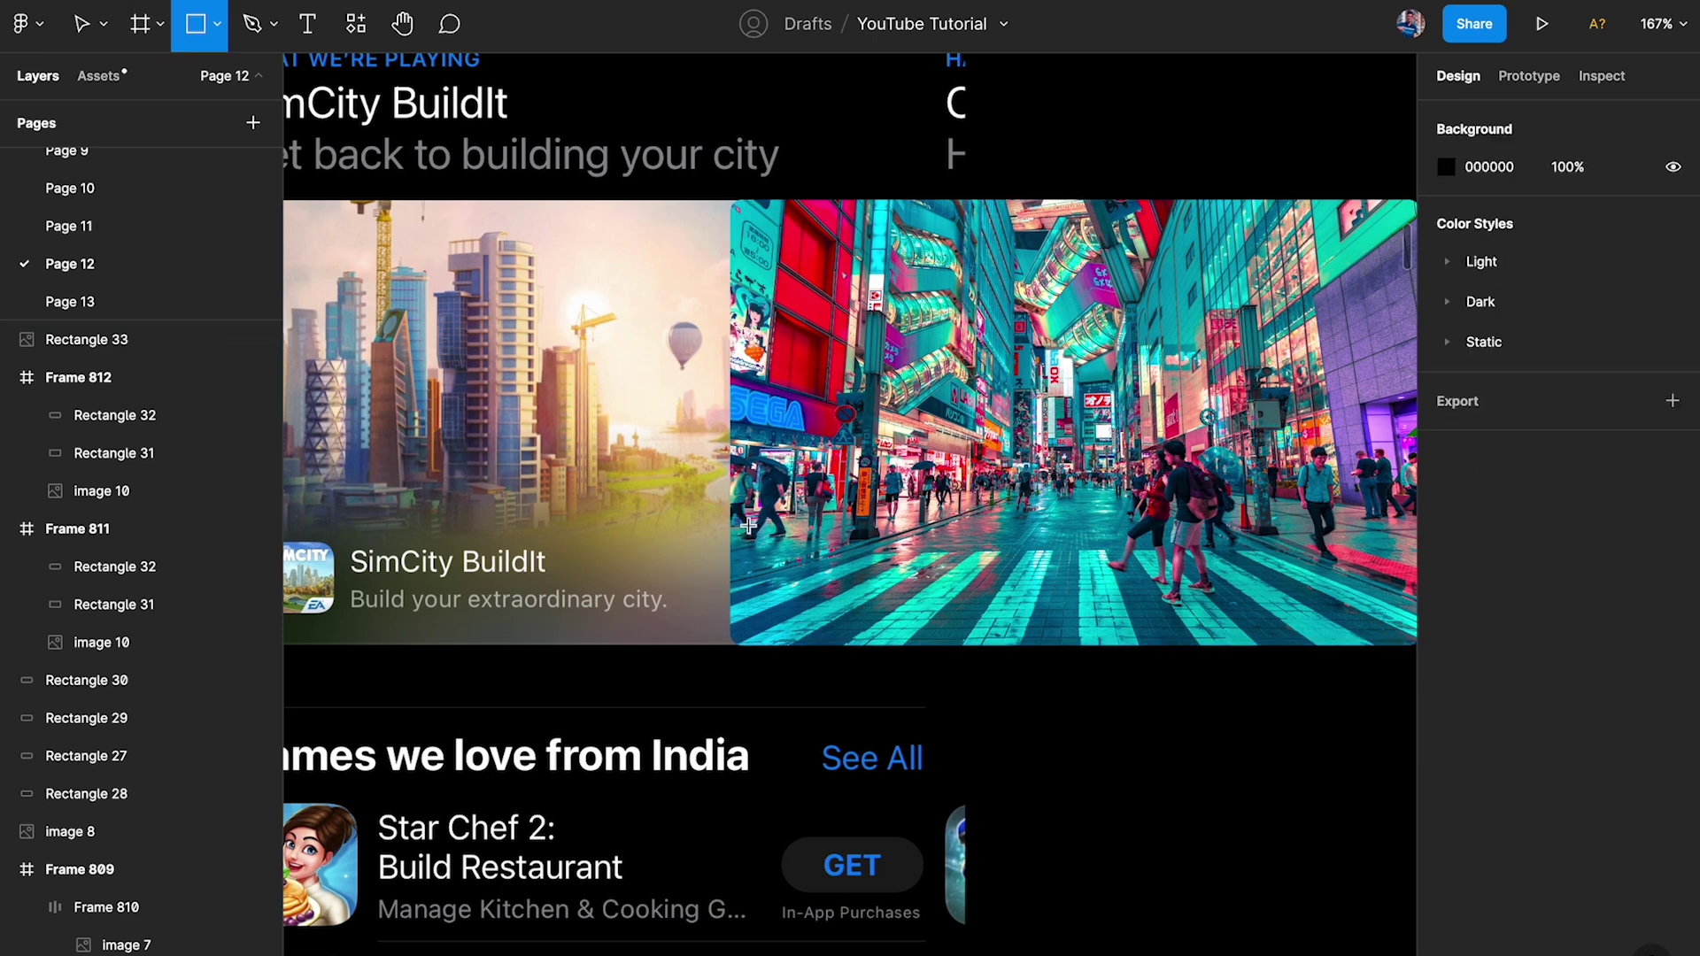
Draw a rectangle about 350 × 76 across the full width of the street photo's lower third.
{"action": "left_click_drag", "start_coordinate": [731, 495], "coordinate": [886, 645]}
{"action": "scroll", "coordinate": [735, 563], "scroll_direction": "right", "scroll_amount": 5}
{"action": "left_click_drag", "start_coordinate": [735, 563], "coordinate": [1208, 543]}
{"action": "left_click", "coordinate": [1298, 467]}
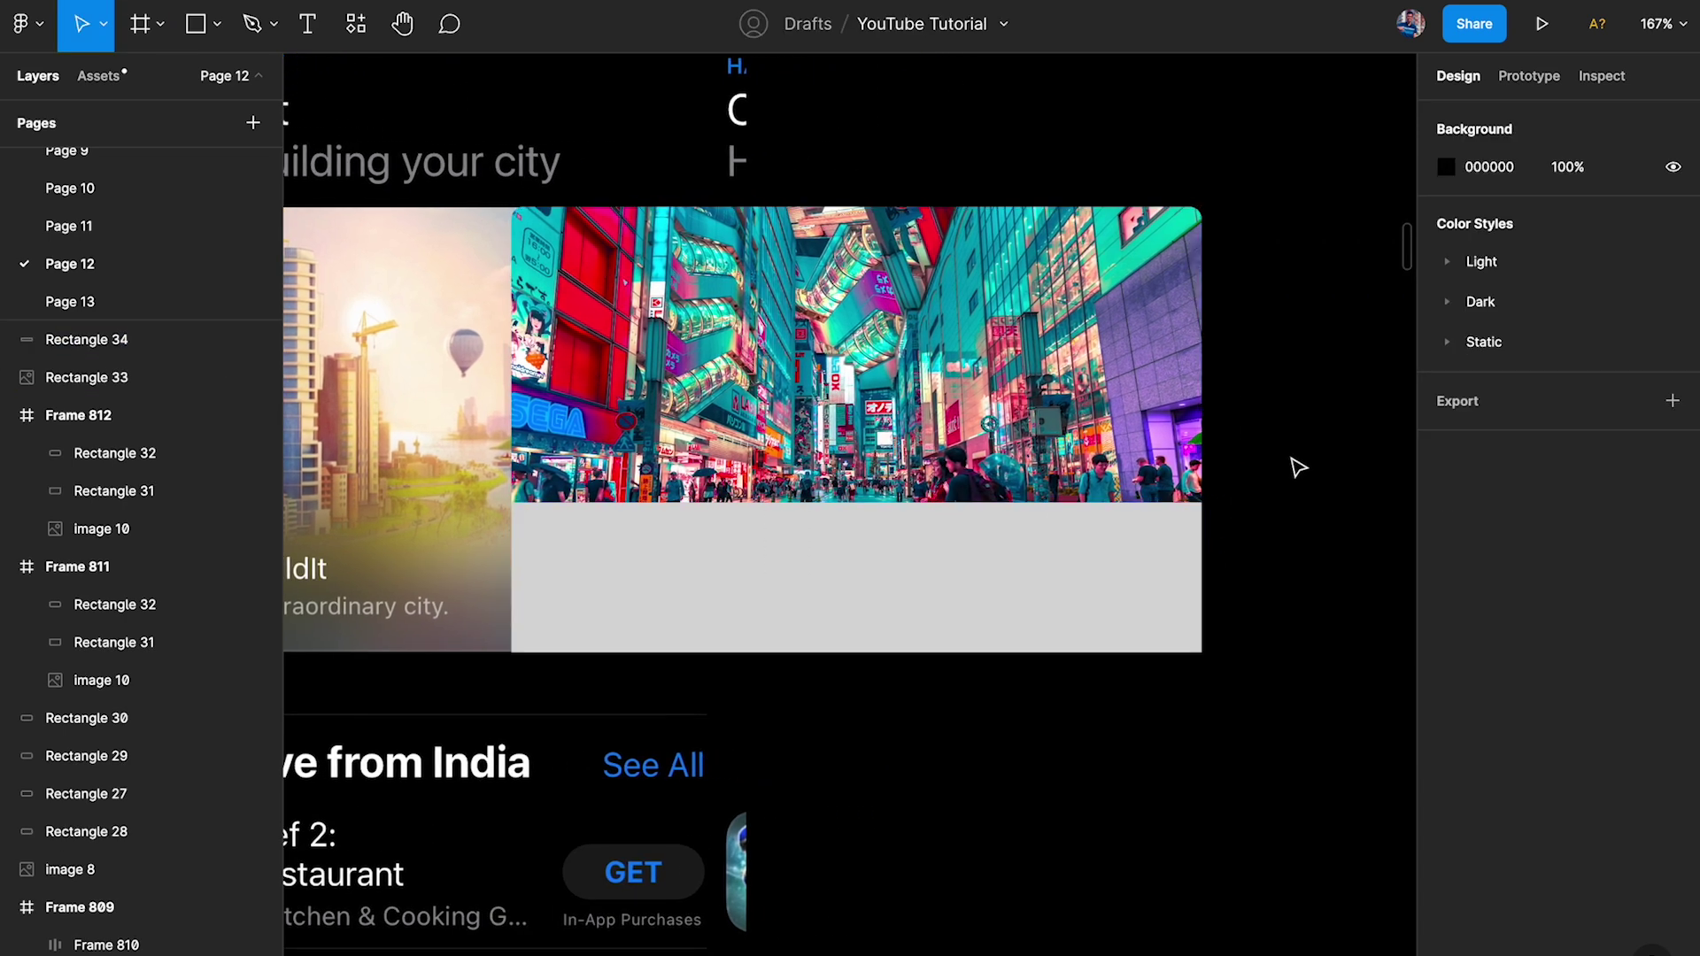
Select the street photo and the grey strip together and wrap them in a frame.
{"action": "scroll", "coordinate": [1298, 467], "scroll_direction": "left", "scroll_amount": 3}
{"action": "left_click_drag", "start_coordinate": [1294, 467], "coordinate": [705, 570]}
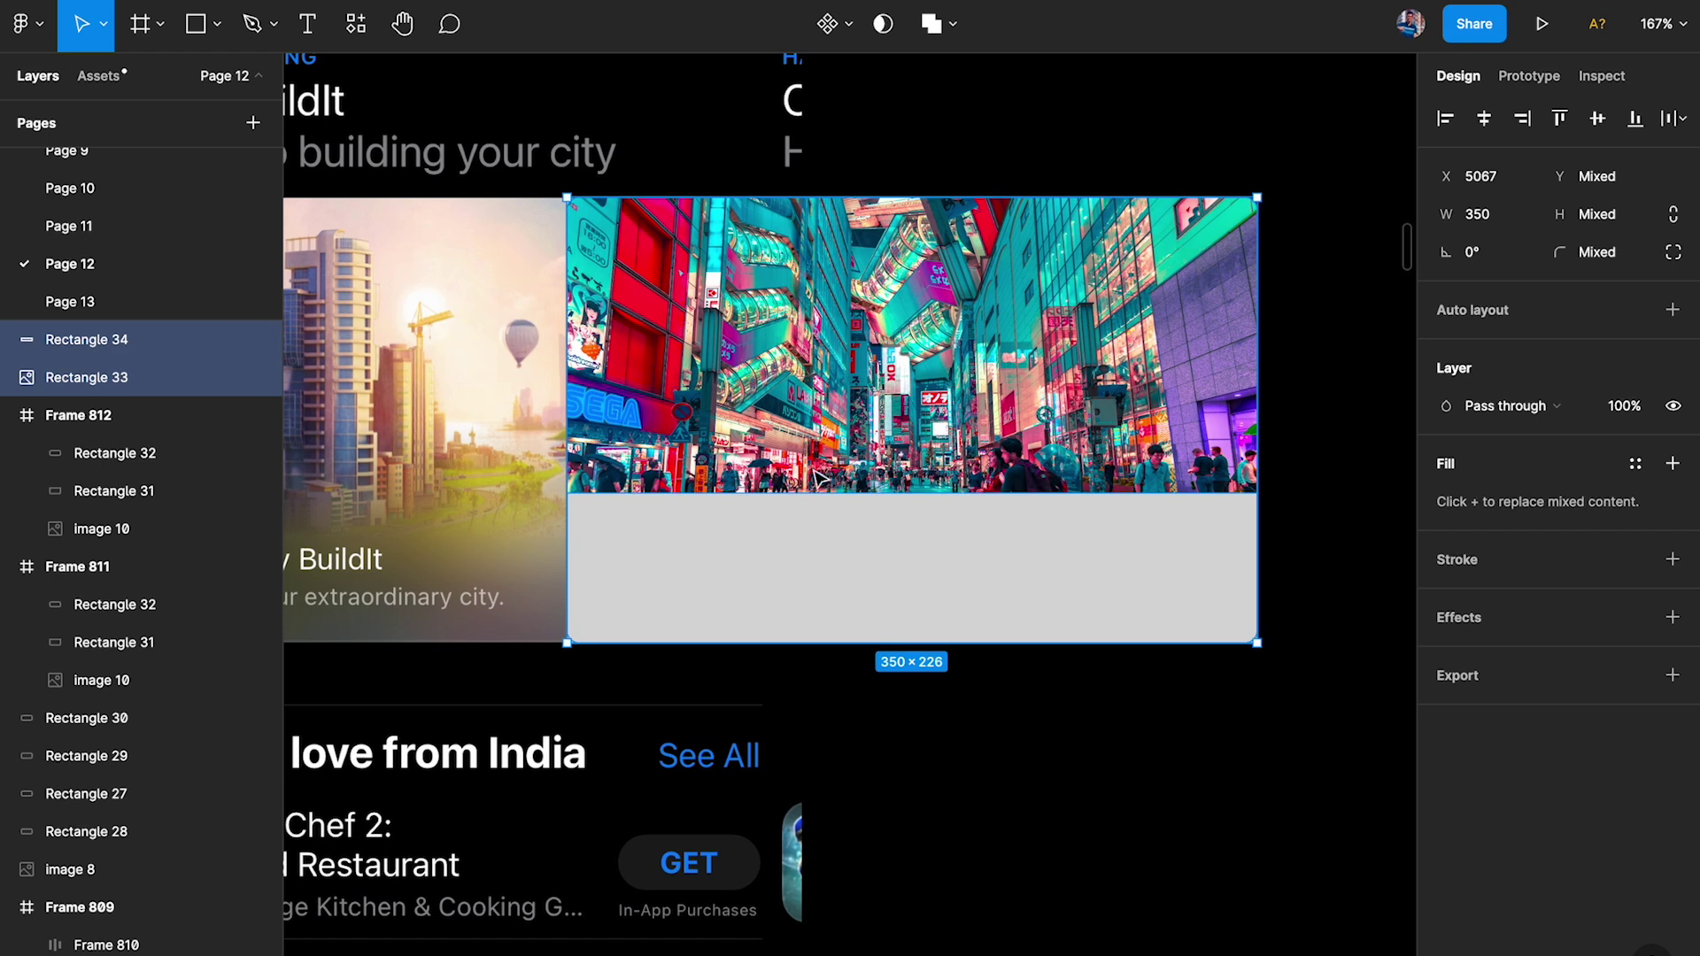
{"action": "right_click", "coordinate": [760, 308]}
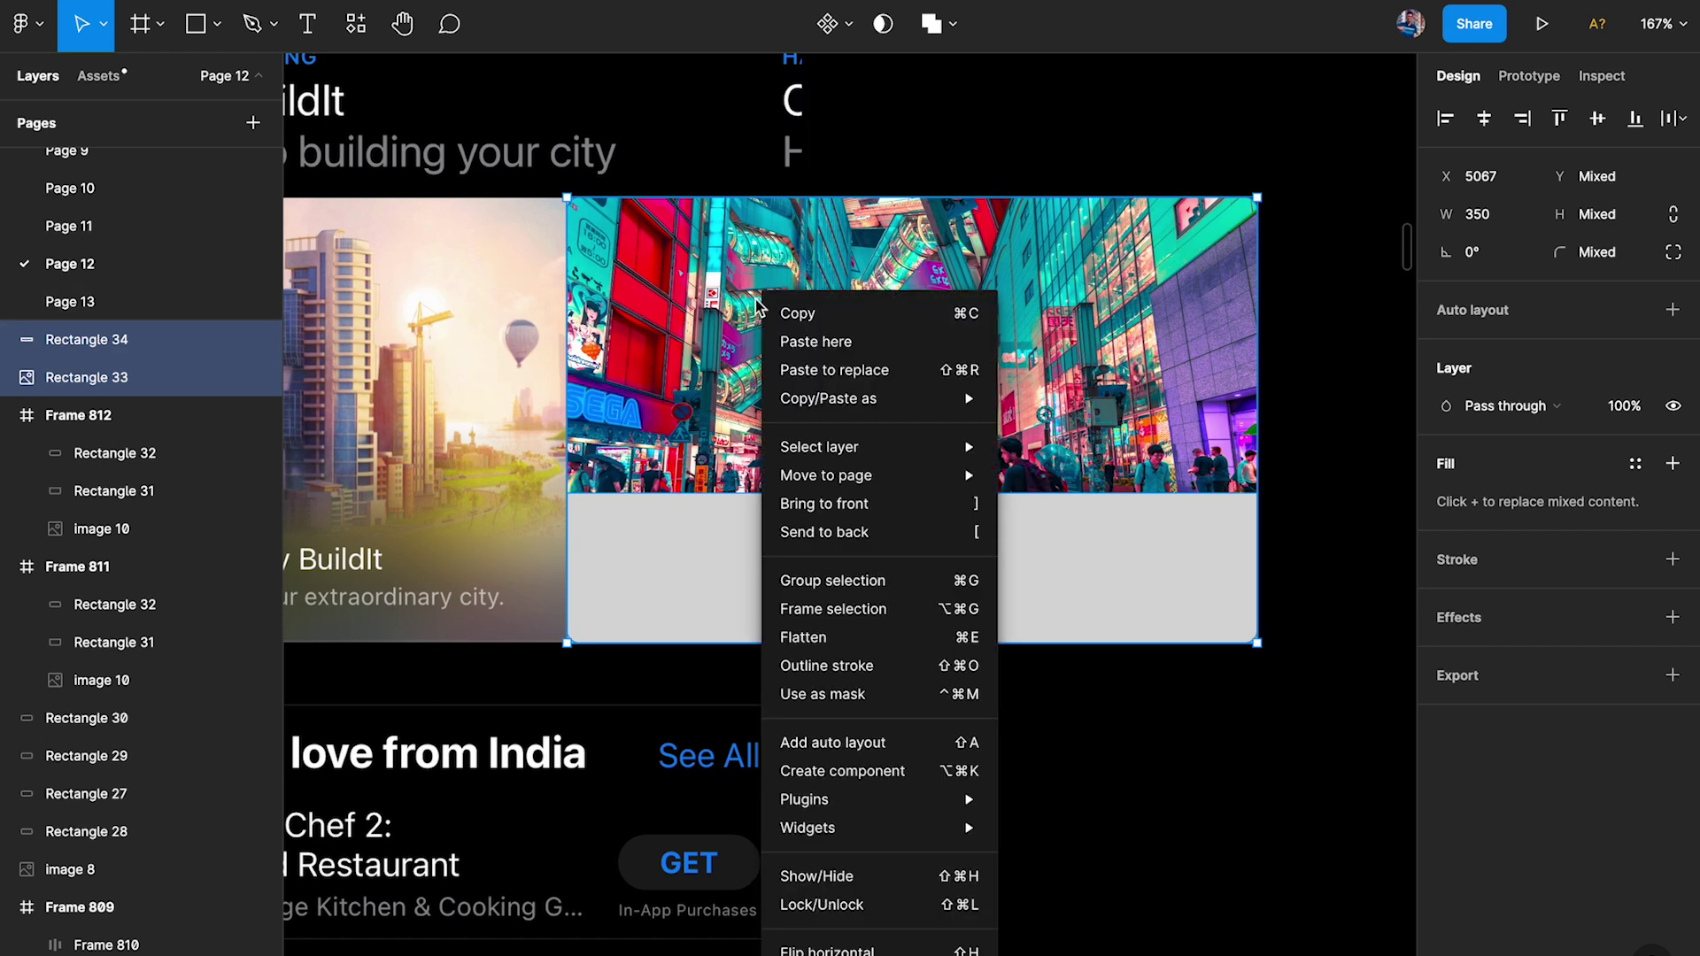
{"action": "left_click", "coordinate": [960, 617]}
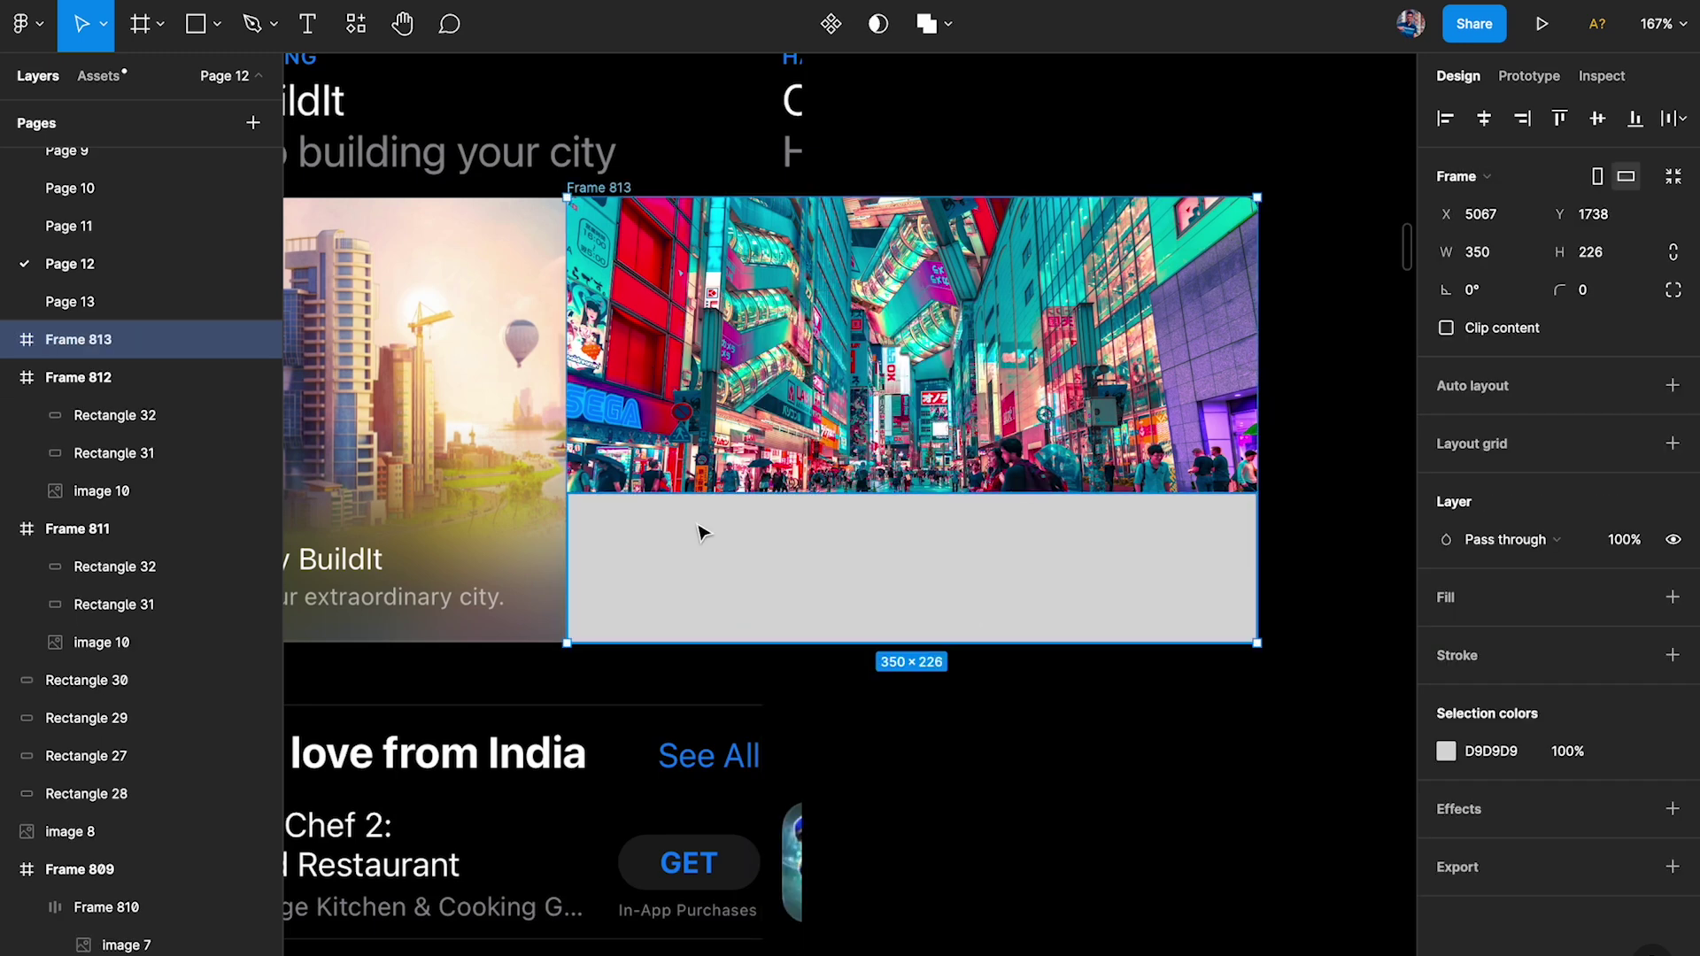
Set the new frame's corner radius to 6 and clip its content.
{"action": "left_click", "coordinate": [1629, 303]}
{"action": "type", "text": "6"}
{"action": "key", "text": "Return"}
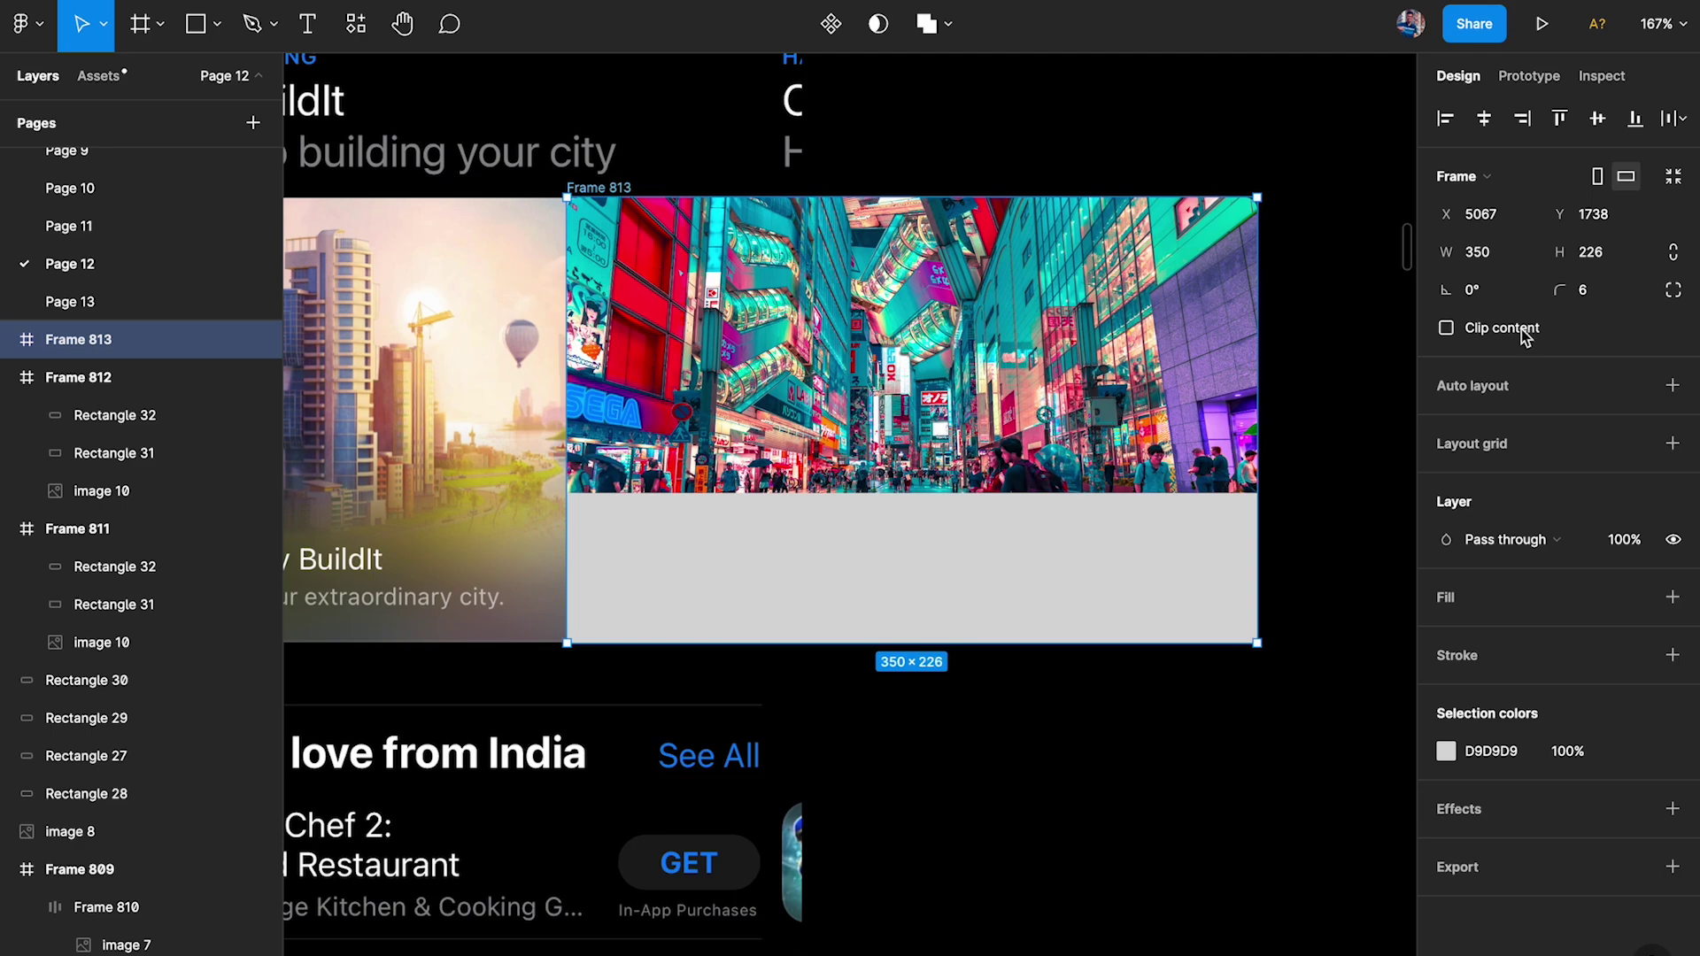
{"action": "left_click", "coordinate": [1290, 675]}
{"action": "scroll", "coordinate": [1260, 652], "scroll_direction": "up", "scroll_amount": 5}
{"action": "scroll", "coordinate": [1251, 560], "scroll_direction": "down", "scroll_amount": 1}
{"action": "scroll", "coordinate": [1251, 559], "scroll_direction": "down", "scroll_amount": 6}
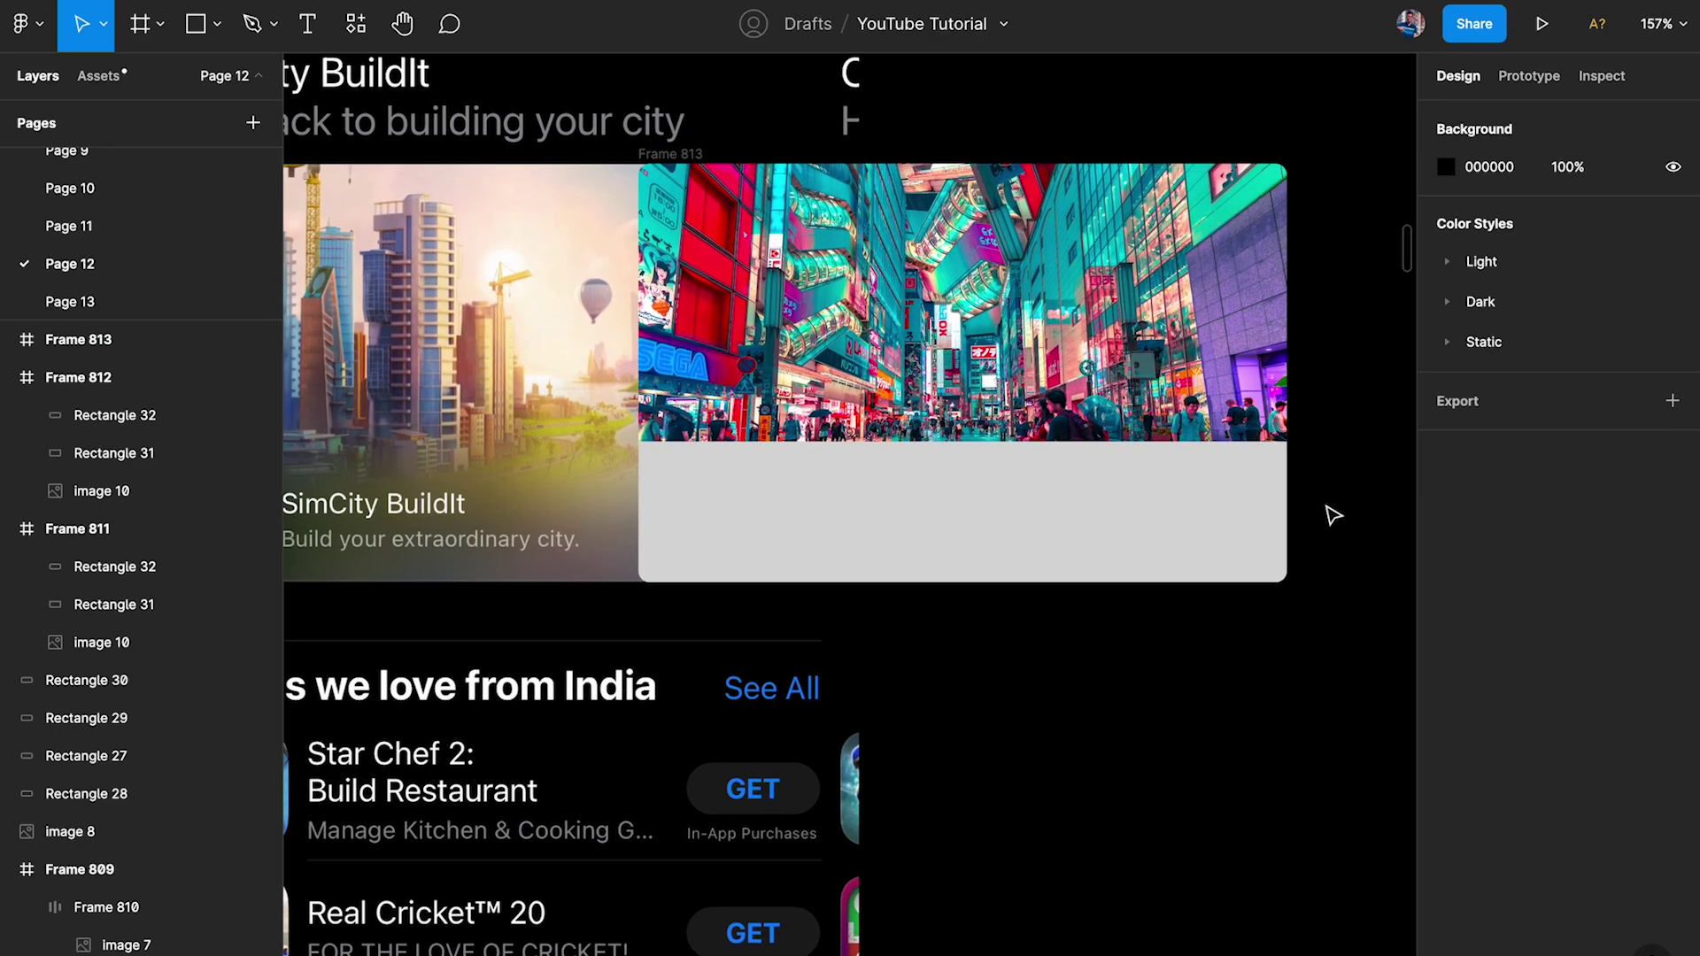
{"action": "scroll", "coordinate": [949, 530], "scroll_direction": "up", "scroll_amount": 3}
Change the grey strip's fill to solid white FFFFFF after trying a linear gradient.
{"action": "left_click", "coordinate": [838, 519]}
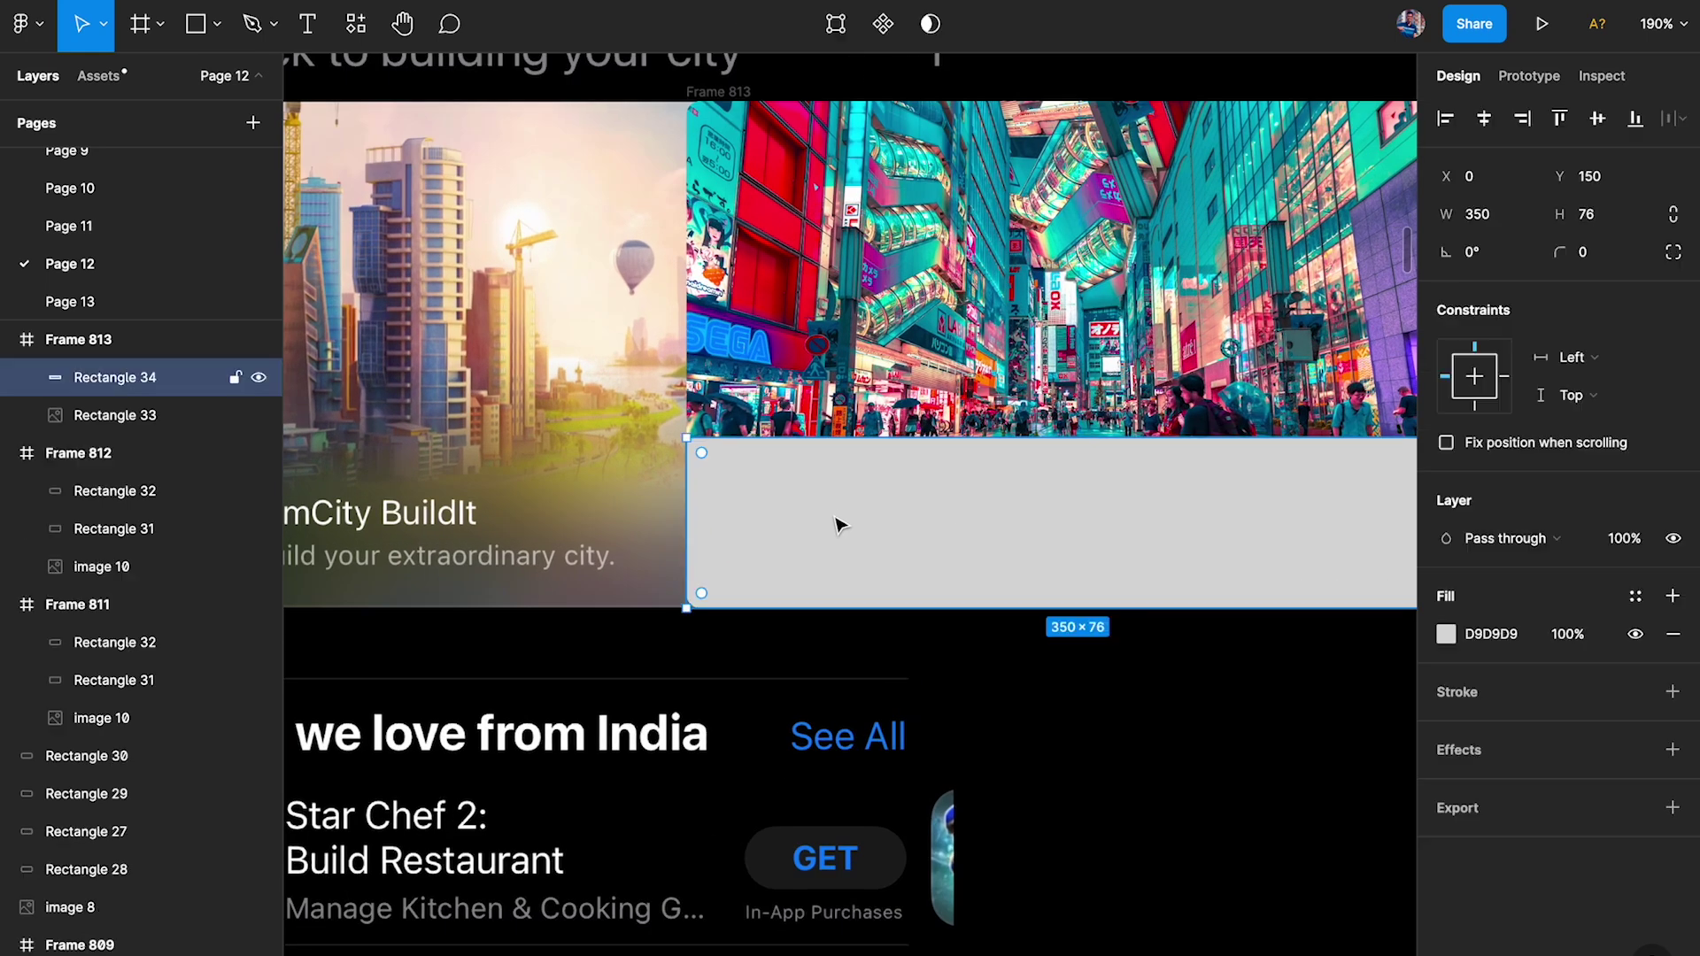
{"action": "scroll", "coordinate": [1416, 580], "scroll_direction": "down", "scroll_amount": 2}
{"action": "left_click", "coordinate": [1446, 633]}
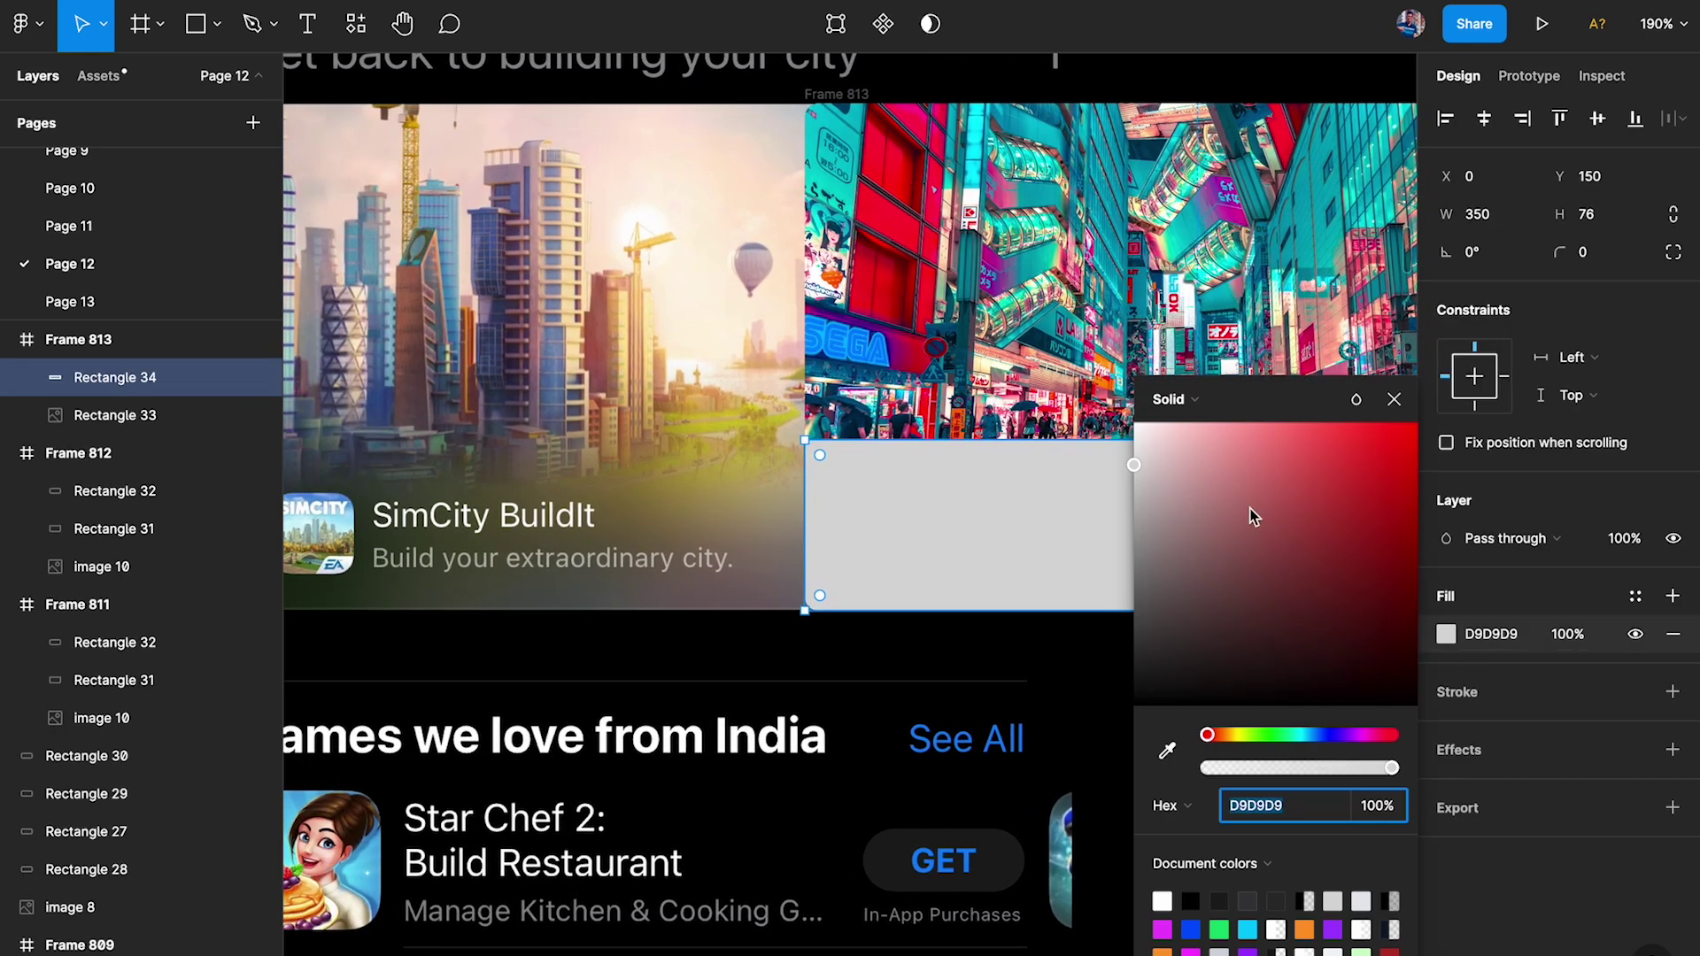
{"action": "left_click", "coordinate": [1195, 410]}
{"action": "left_click", "coordinate": [1202, 428]}
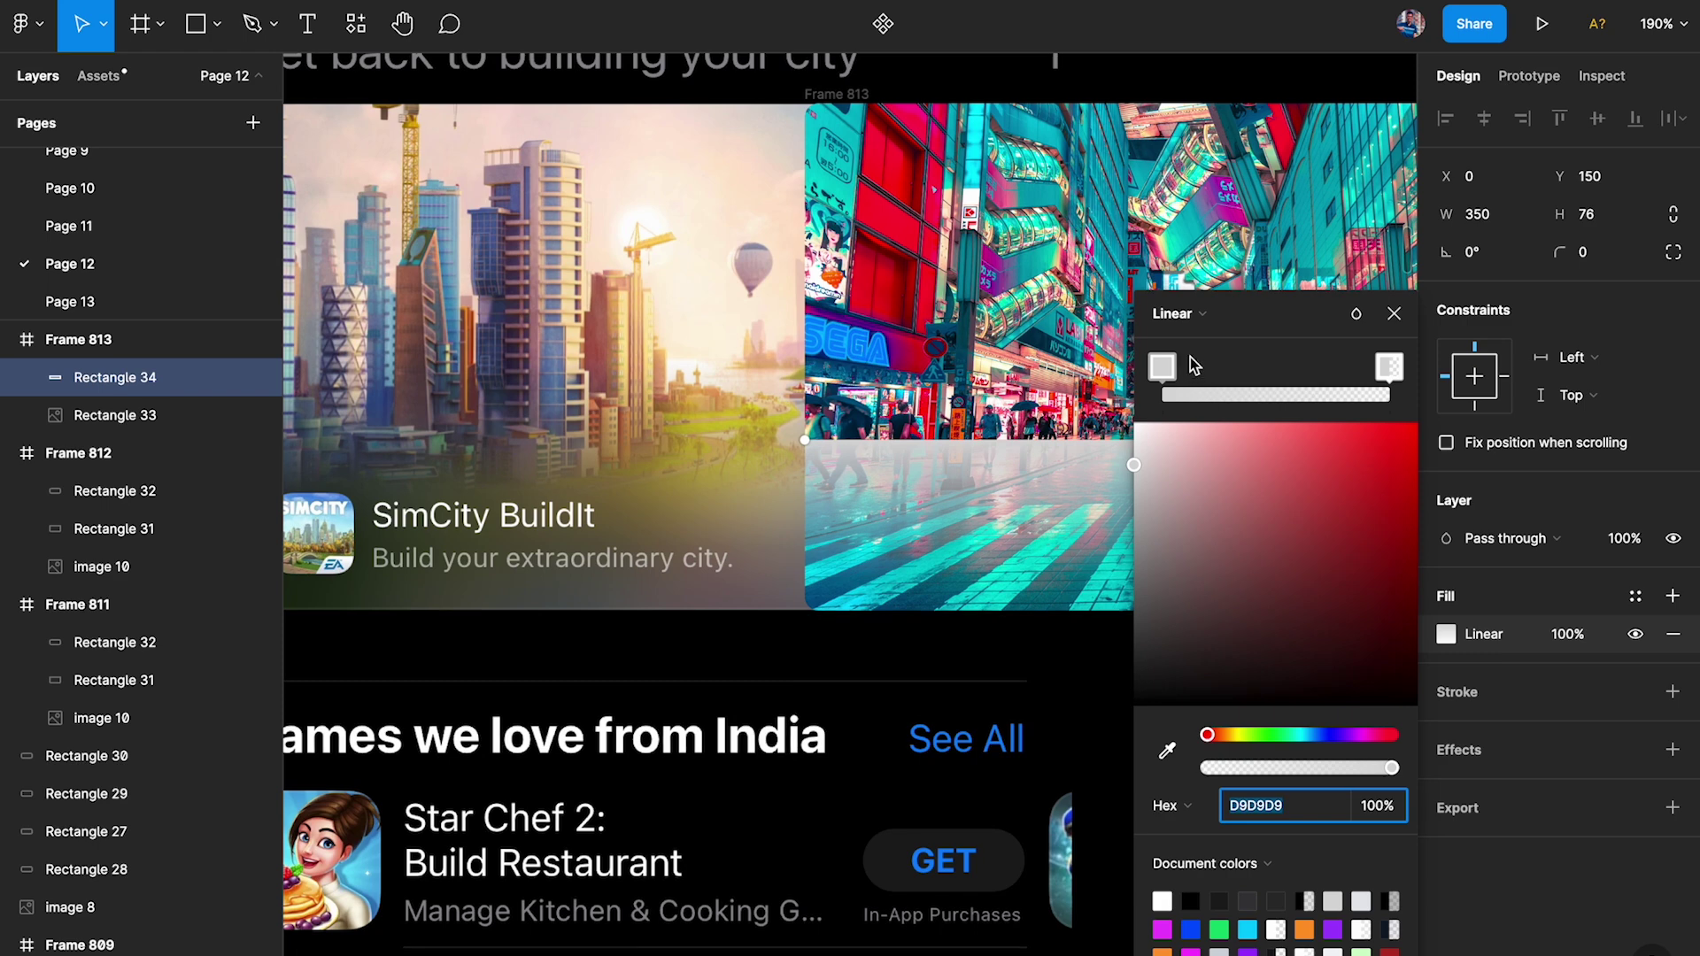
{"action": "left_click", "coordinate": [1171, 314]}
{"action": "left_click", "coordinate": [1193, 277]}
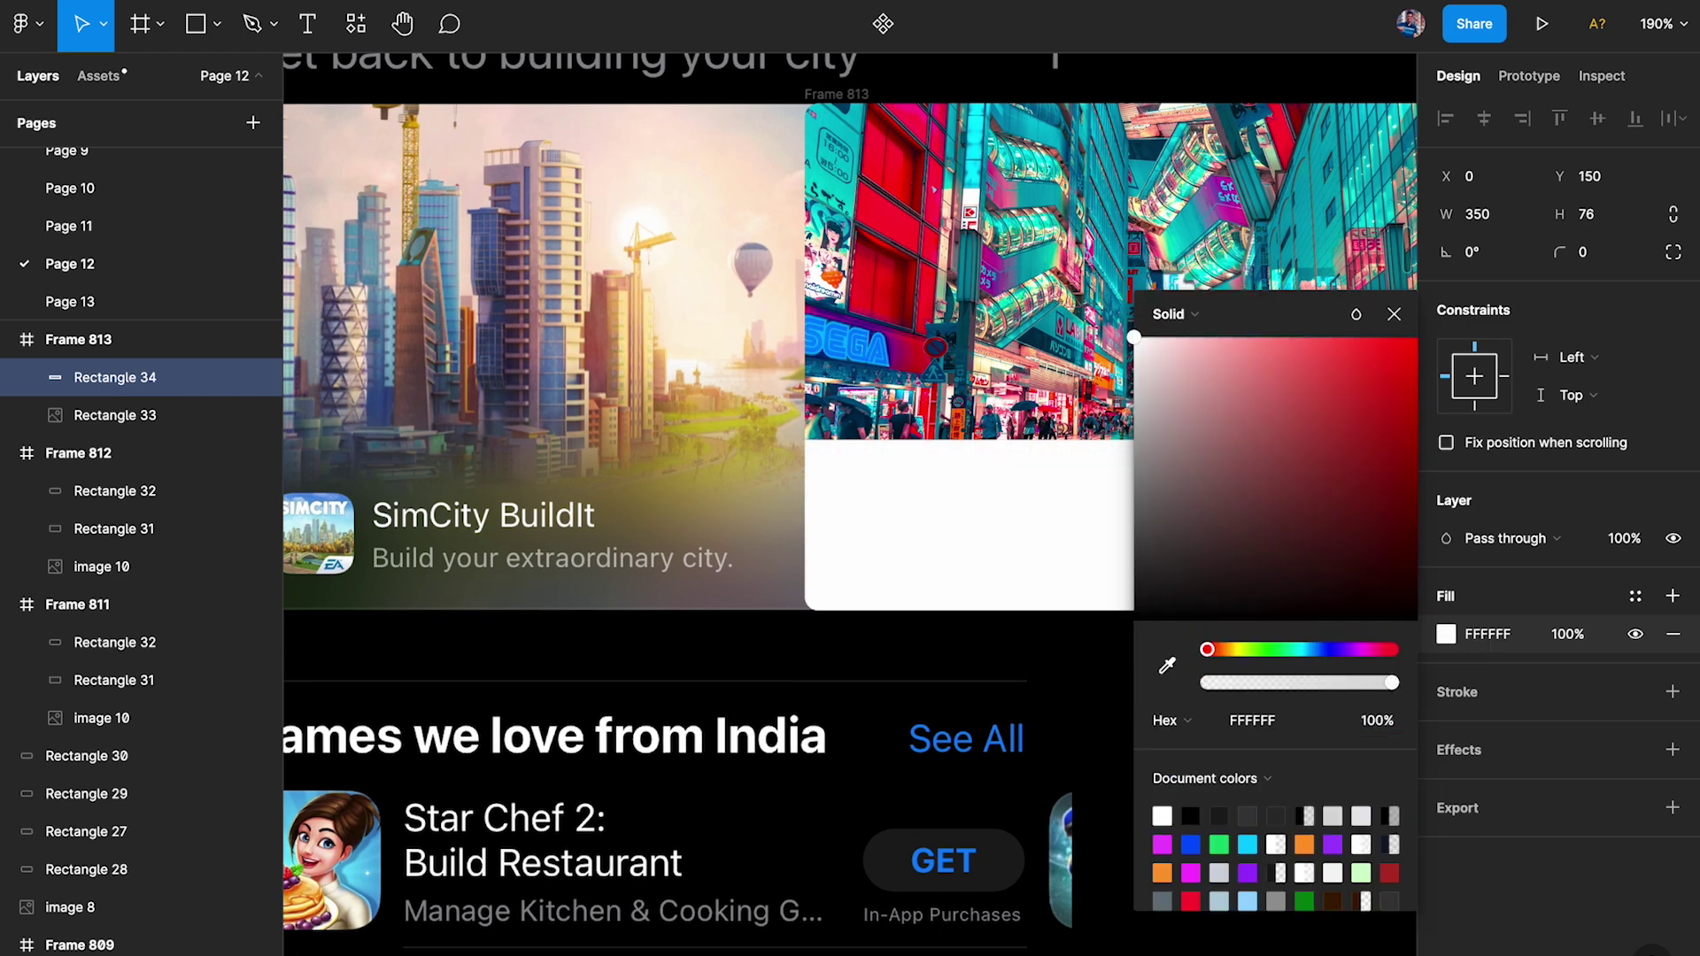
{"action": "left_click", "coordinate": [1416, 324]}
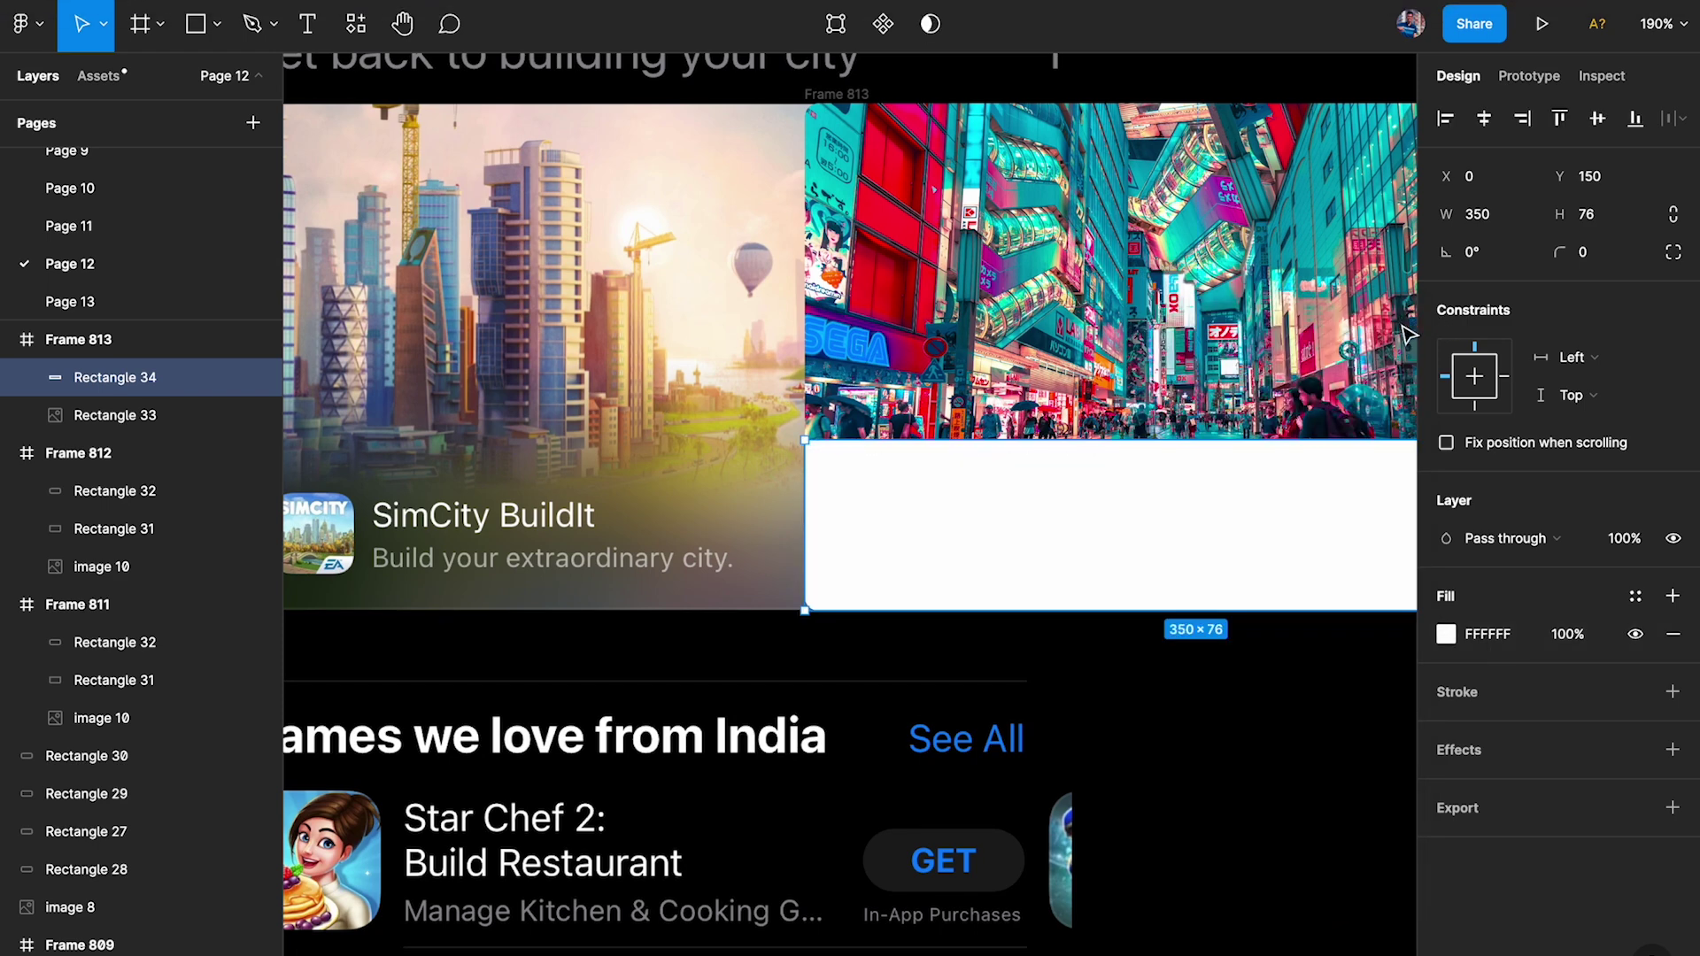
Add a Background blur effect to the white strip and open its blur settings.
{"action": "left_click", "coordinate": [1672, 751]}
{"action": "left_click", "coordinate": [1545, 788]}
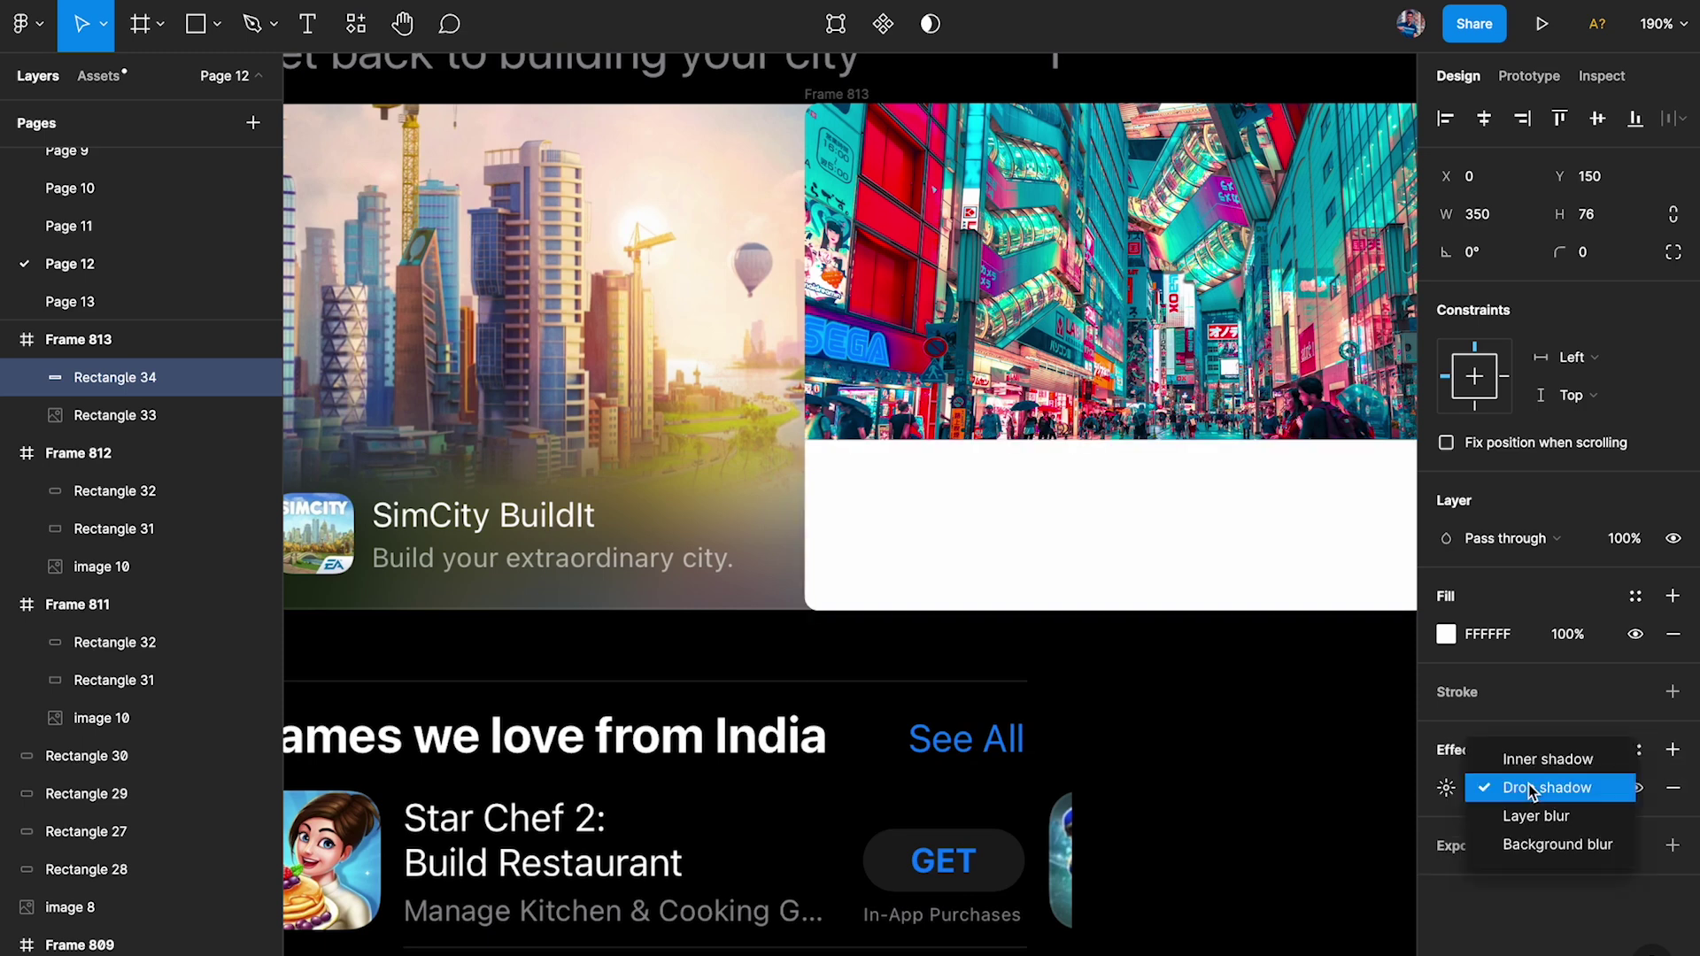
{"action": "left_click", "coordinate": [1539, 845]}
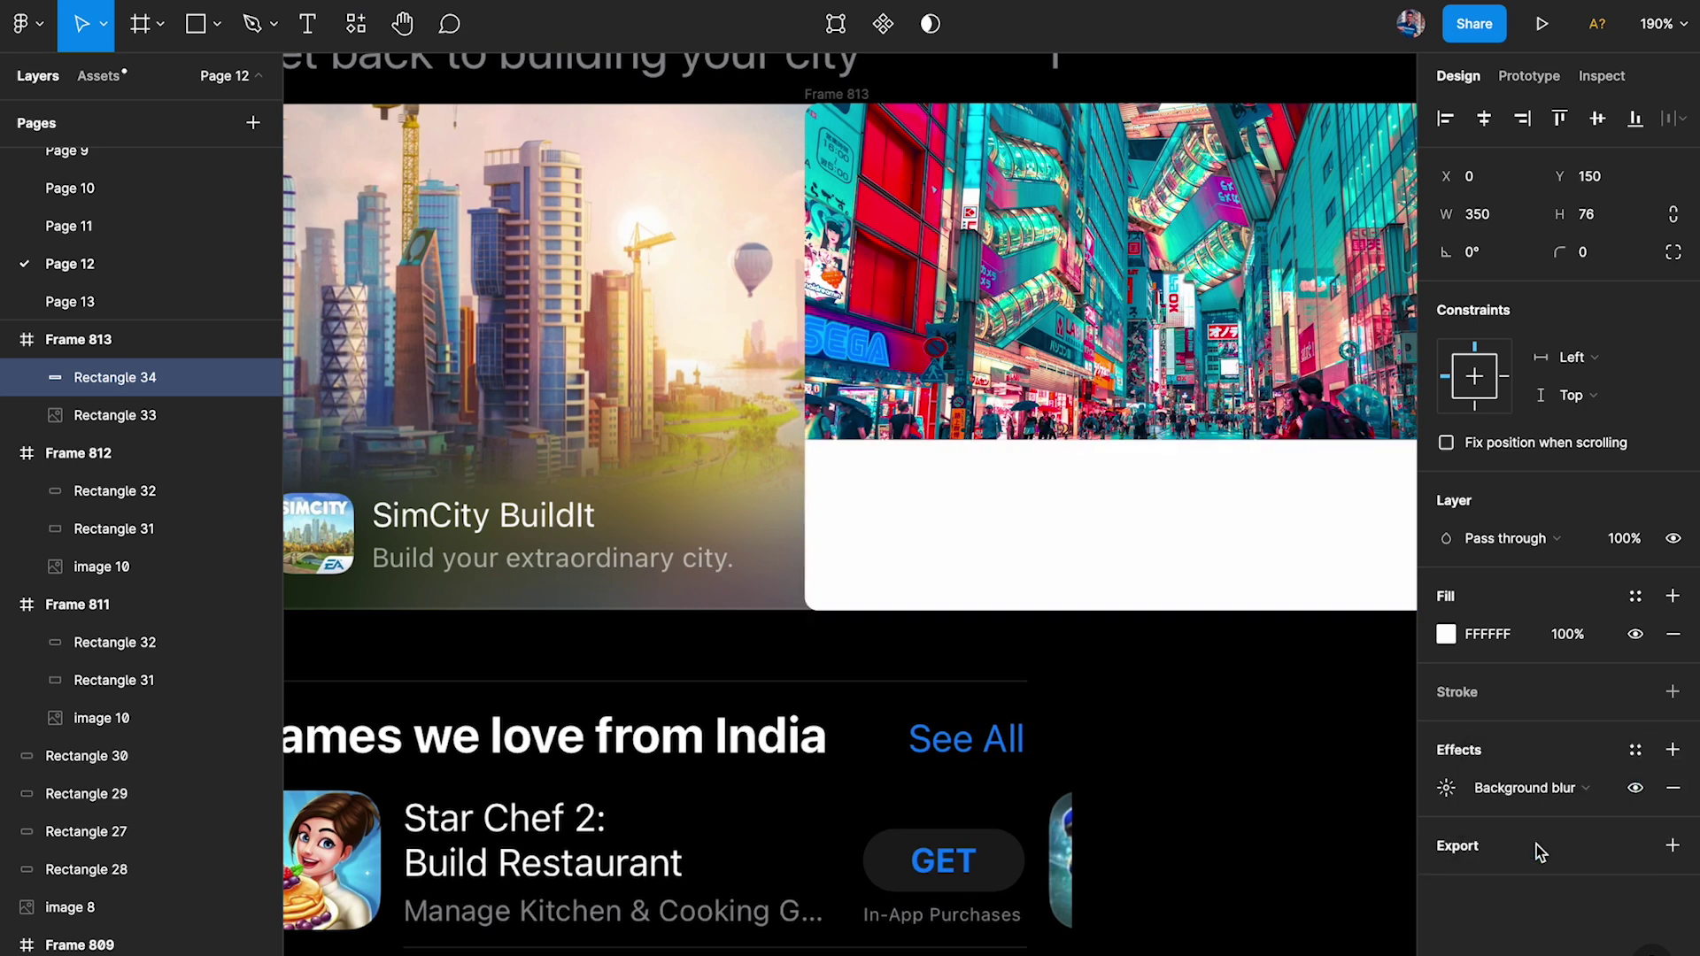
{"action": "left_click", "coordinate": [1446, 789]}
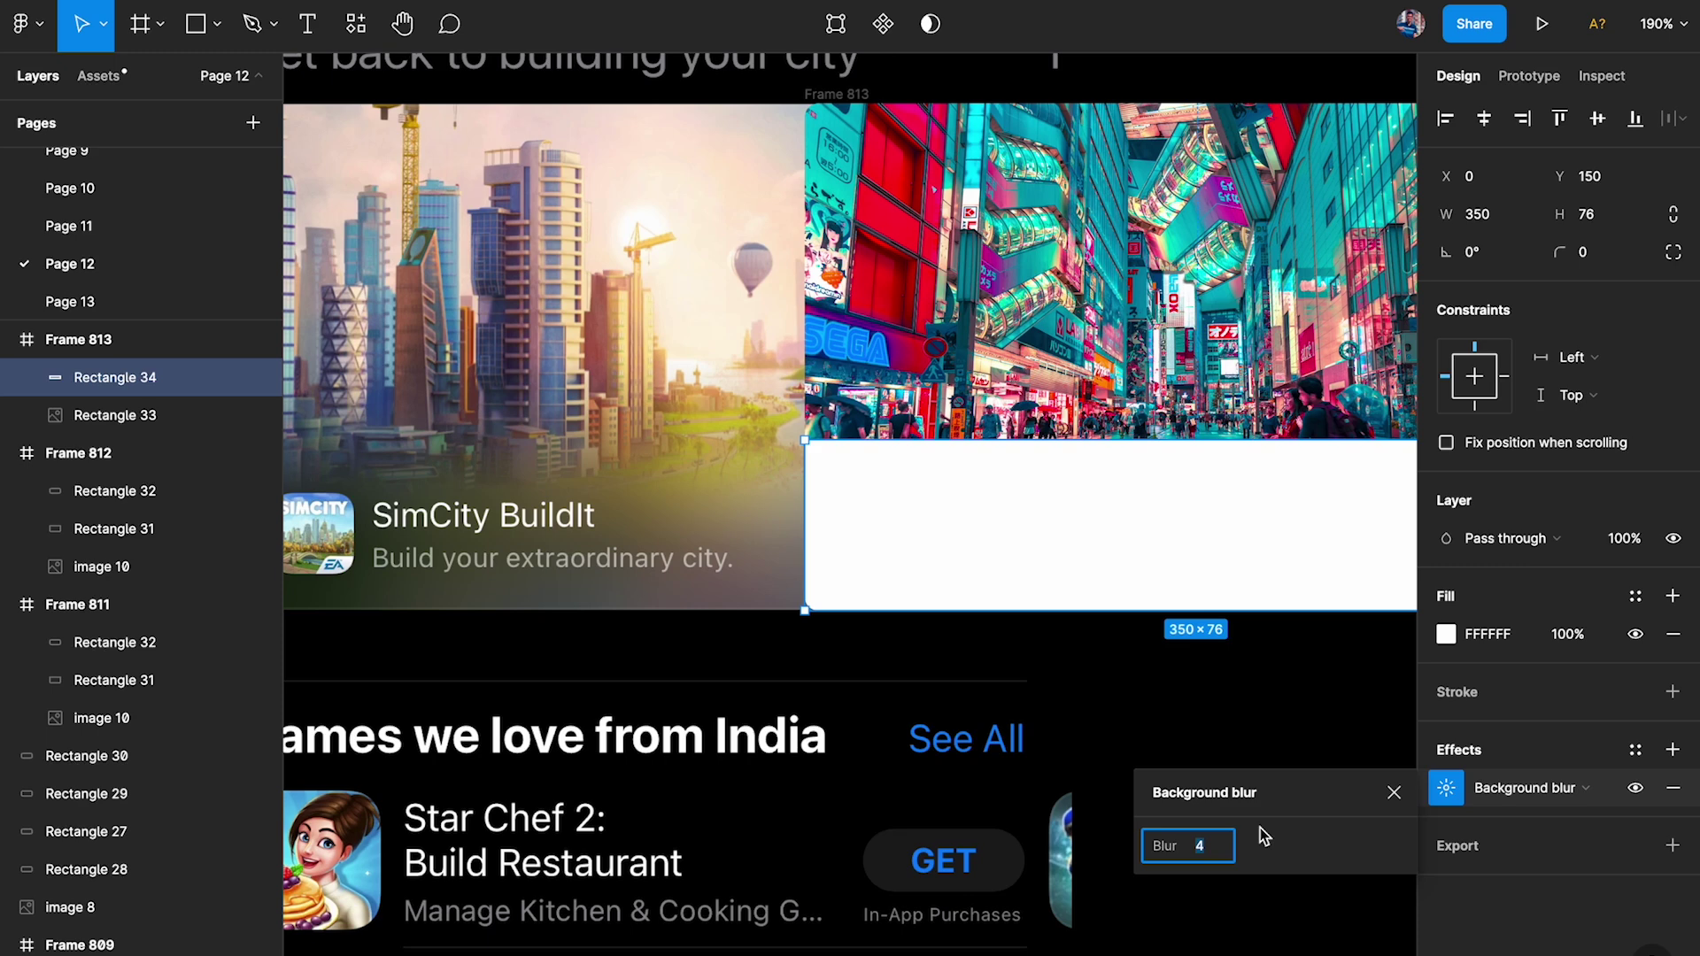
Try a Layer blur of 24 on the white strip in place of the background blur.
{"action": "left_click", "coordinate": [1521, 788]}
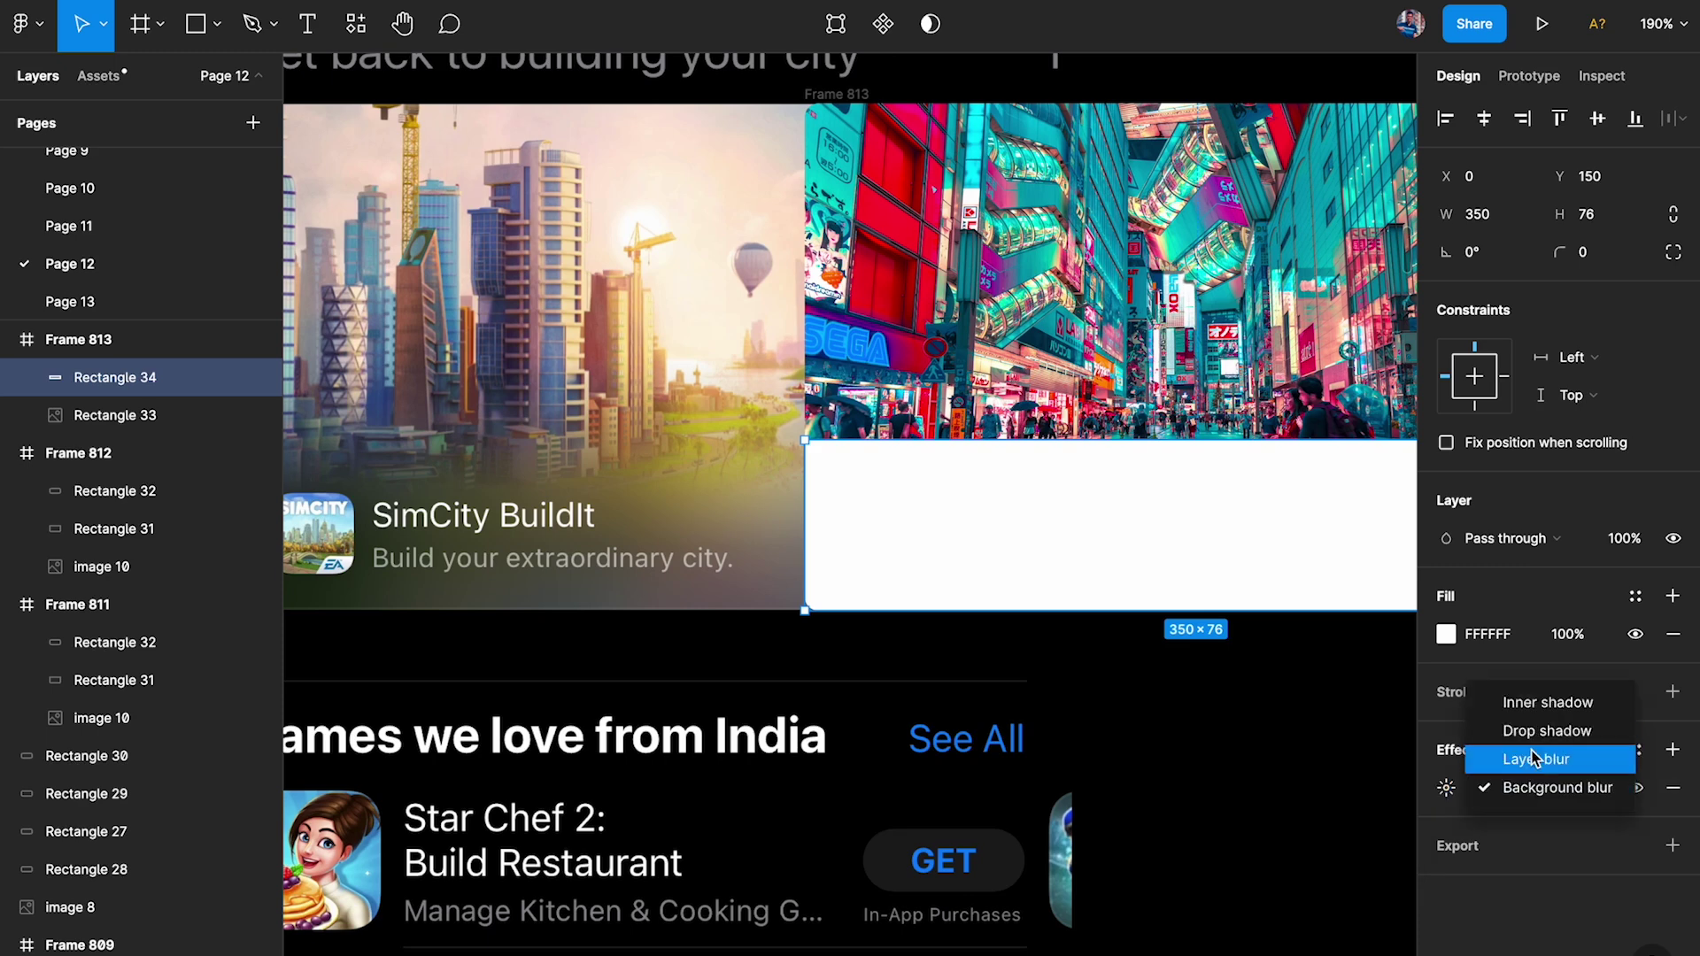
{"action": "left_click", "coordinate": [1534, 759]}
{"action": "left_click", "coordinate": [1436, 791]}
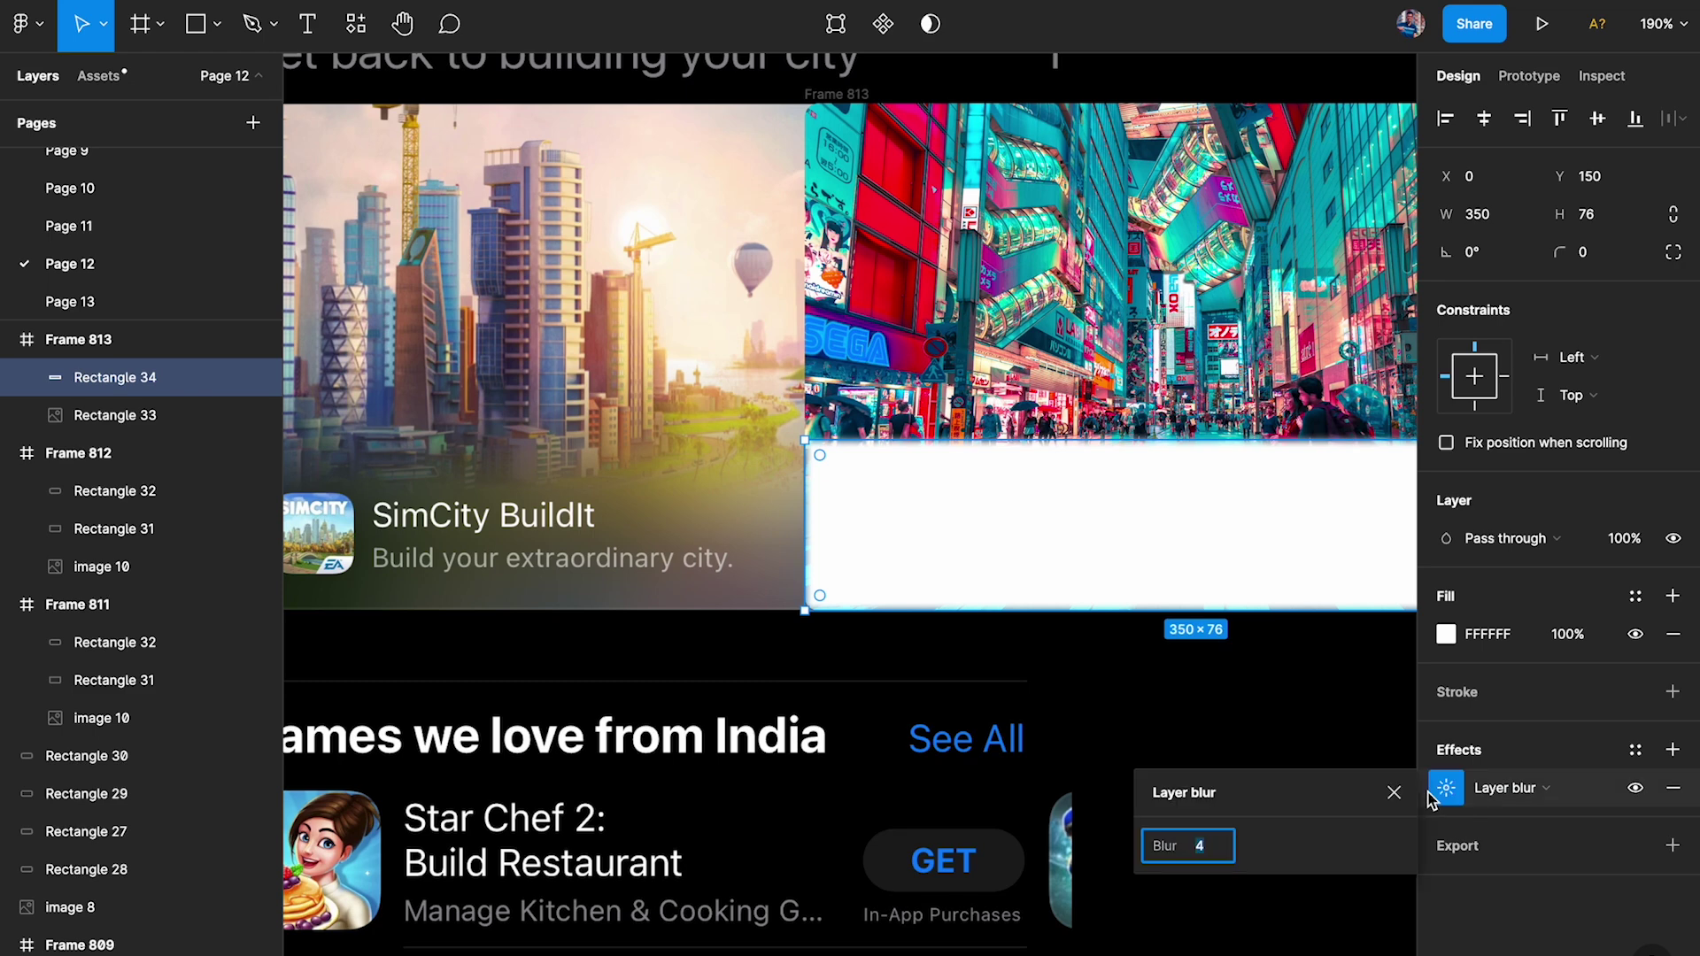
{"action": "type", "text": "24"}
{"action": "key", "text": "Return"}
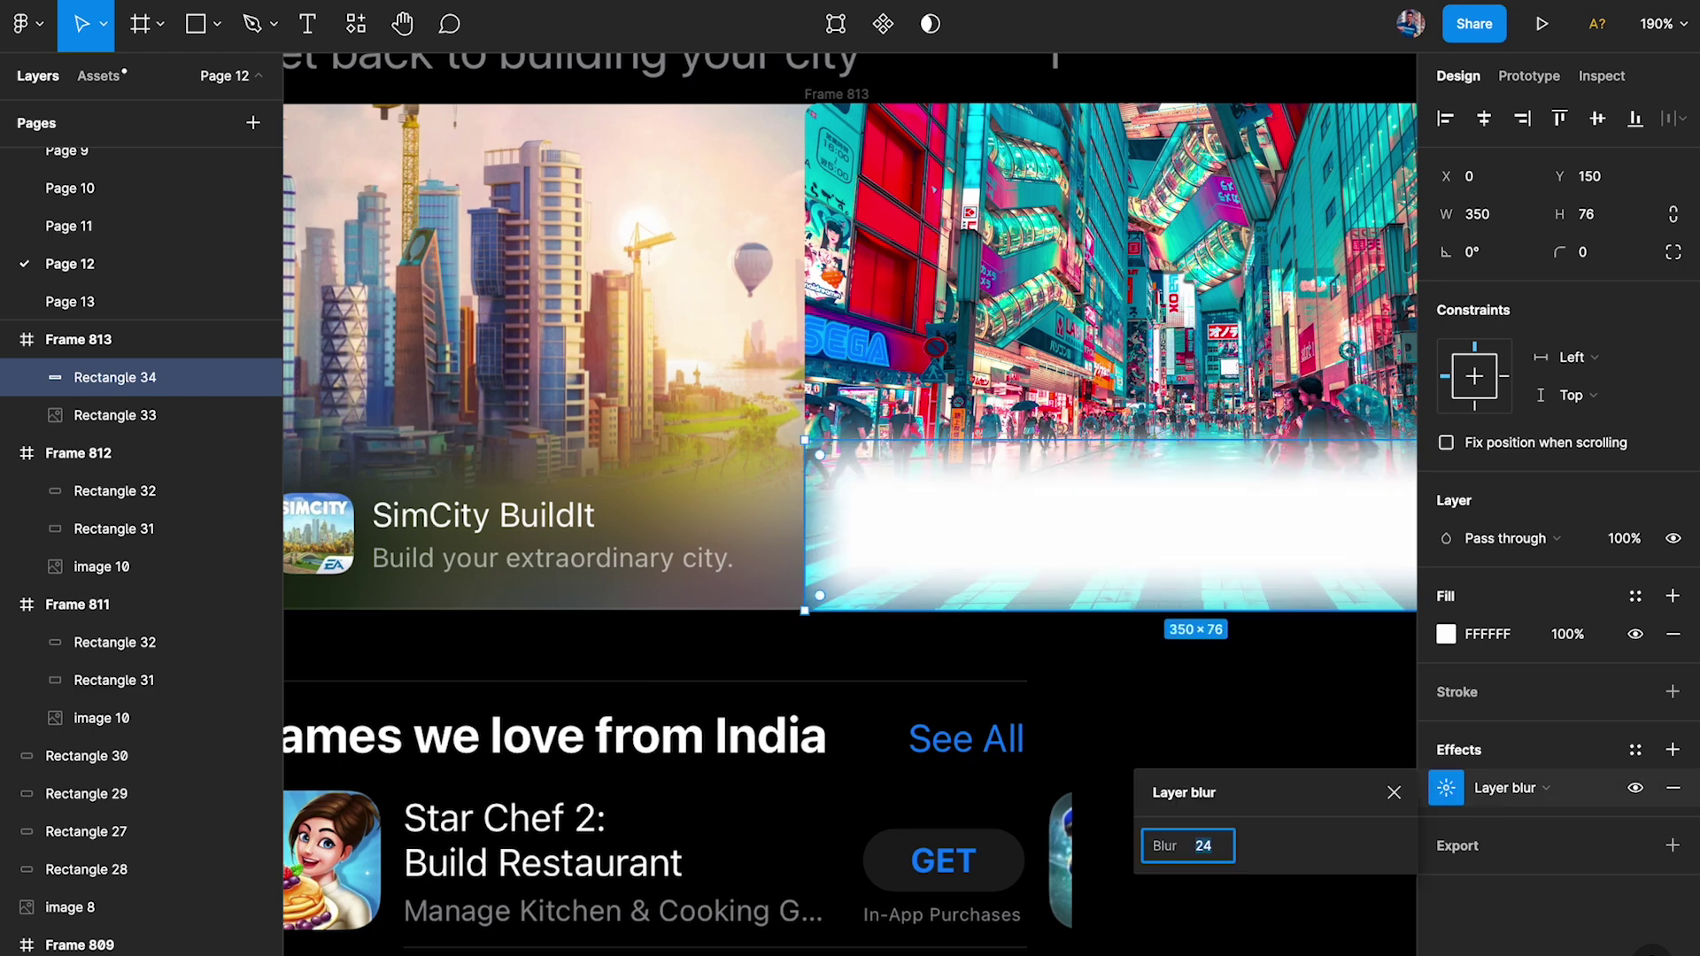
Switch the white strip's effect back to Background blur with a blur value of 50.
{"action": "left_click", "coordinate": [1549, 787]}
{"action": "left_click", "coordinate": [1550, 816]}
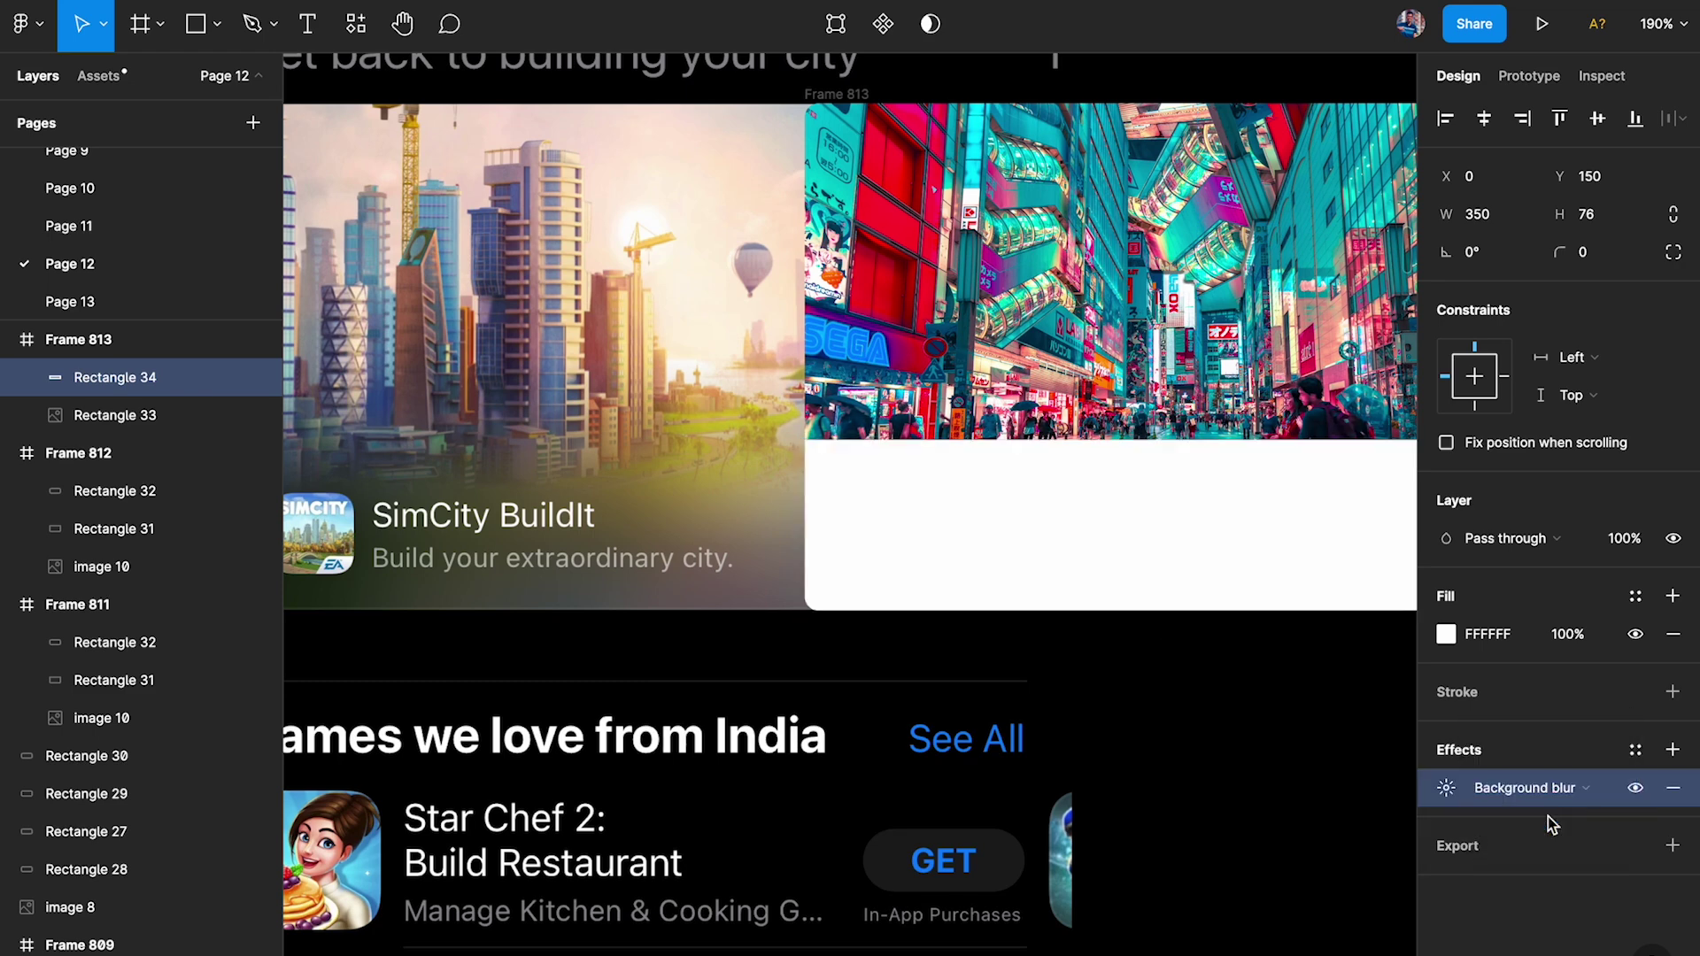
{"action": "left_click", "coordinate": [1445, 788]}
{"action": "type", "text": "50"}
{"action": "left_click", "coordinate": [983, 565]}
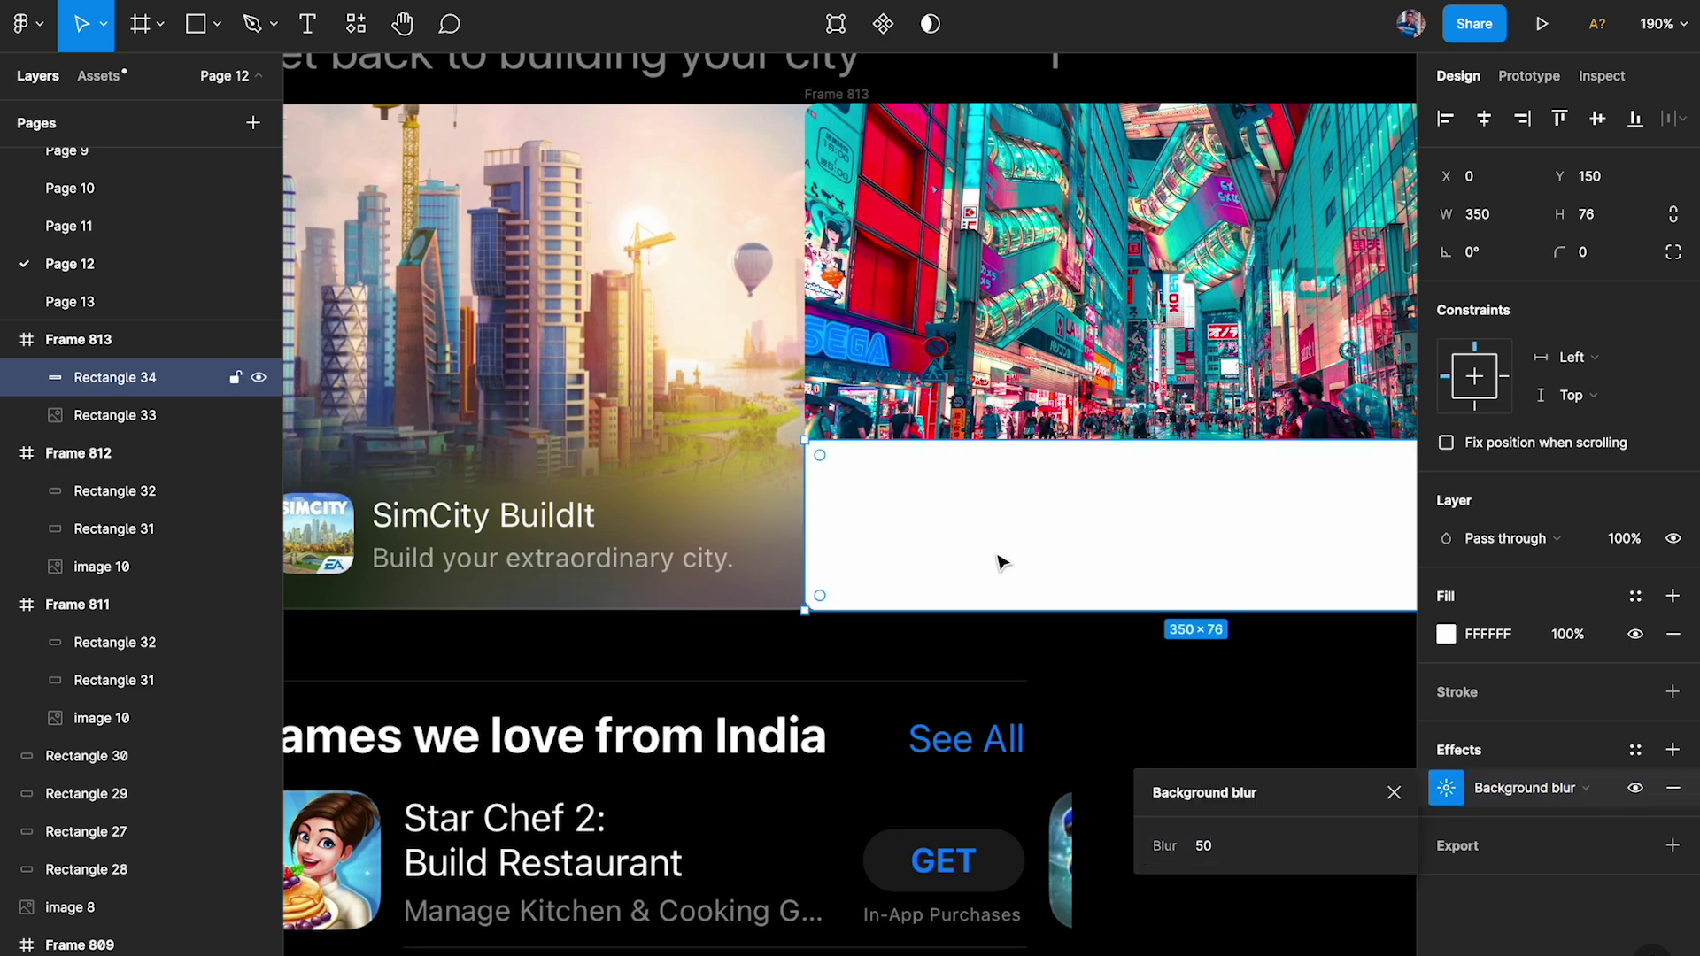
Lower the white strip's fill opacity to 10%.
{"action": "left_click", "coordinate": [1578, 628]}
{"action": "key", "text": "Down"}
{"action": "key", "text": "Down"}
{"action": "key", "text": "Down"}
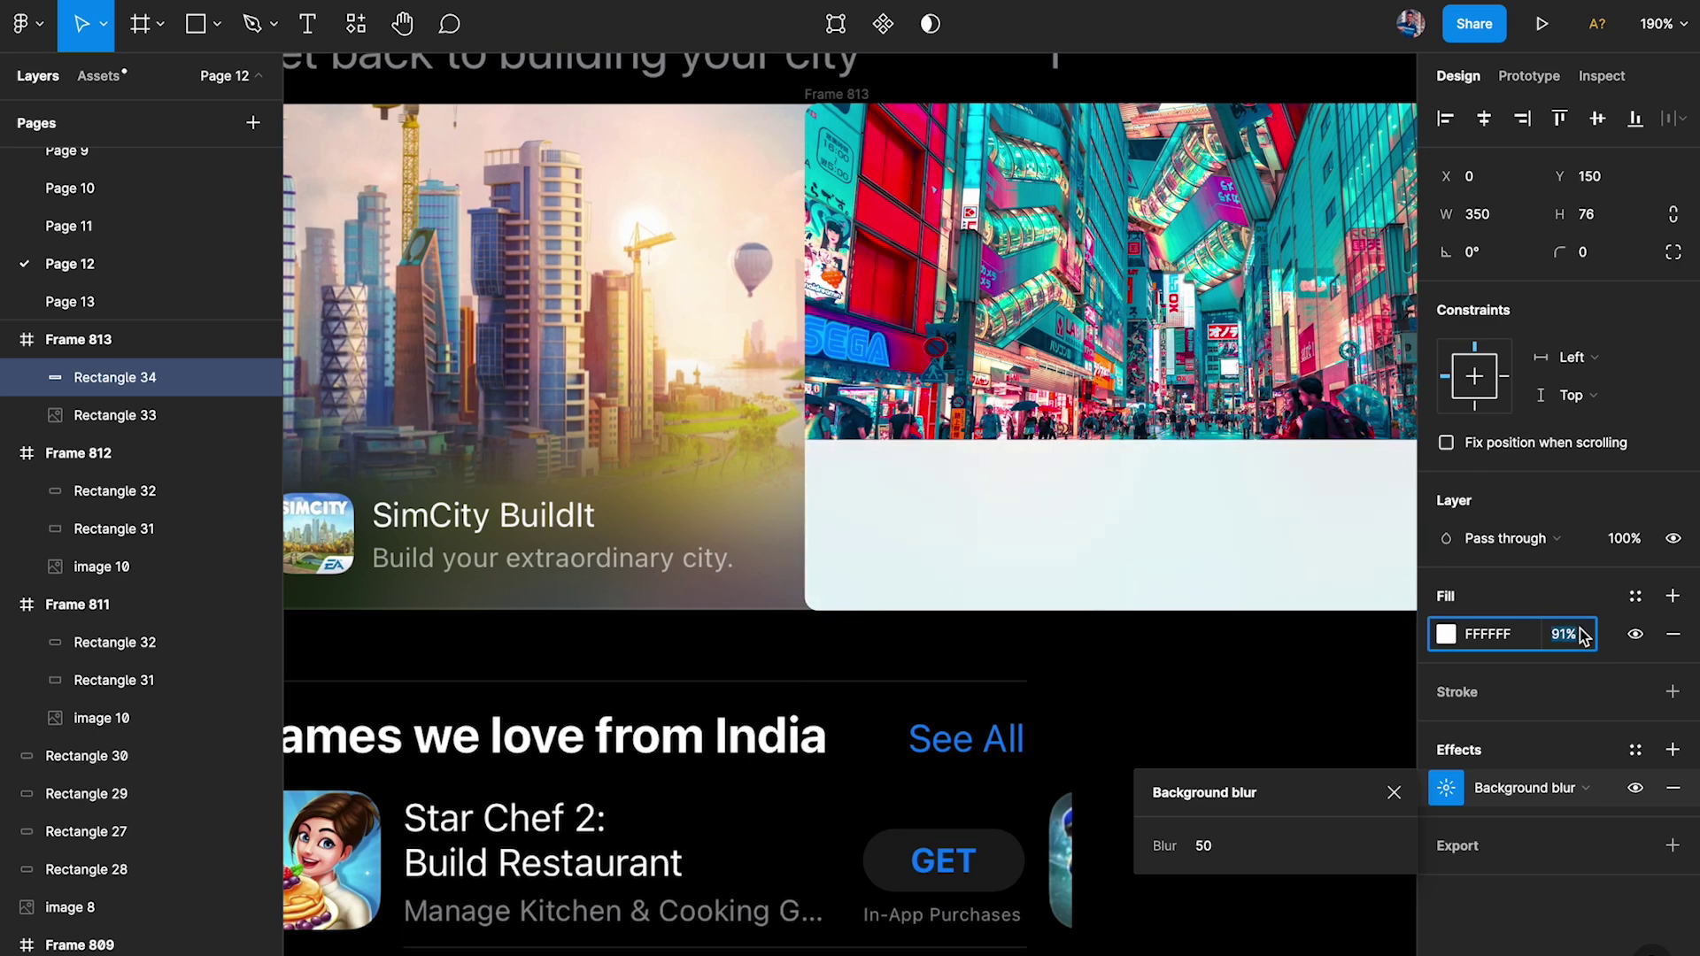
{"action": "type", "text": "10"}
{"action": "key", "text": "Return"}
{"action": "left_click", "coordinate": [1314, 669]}
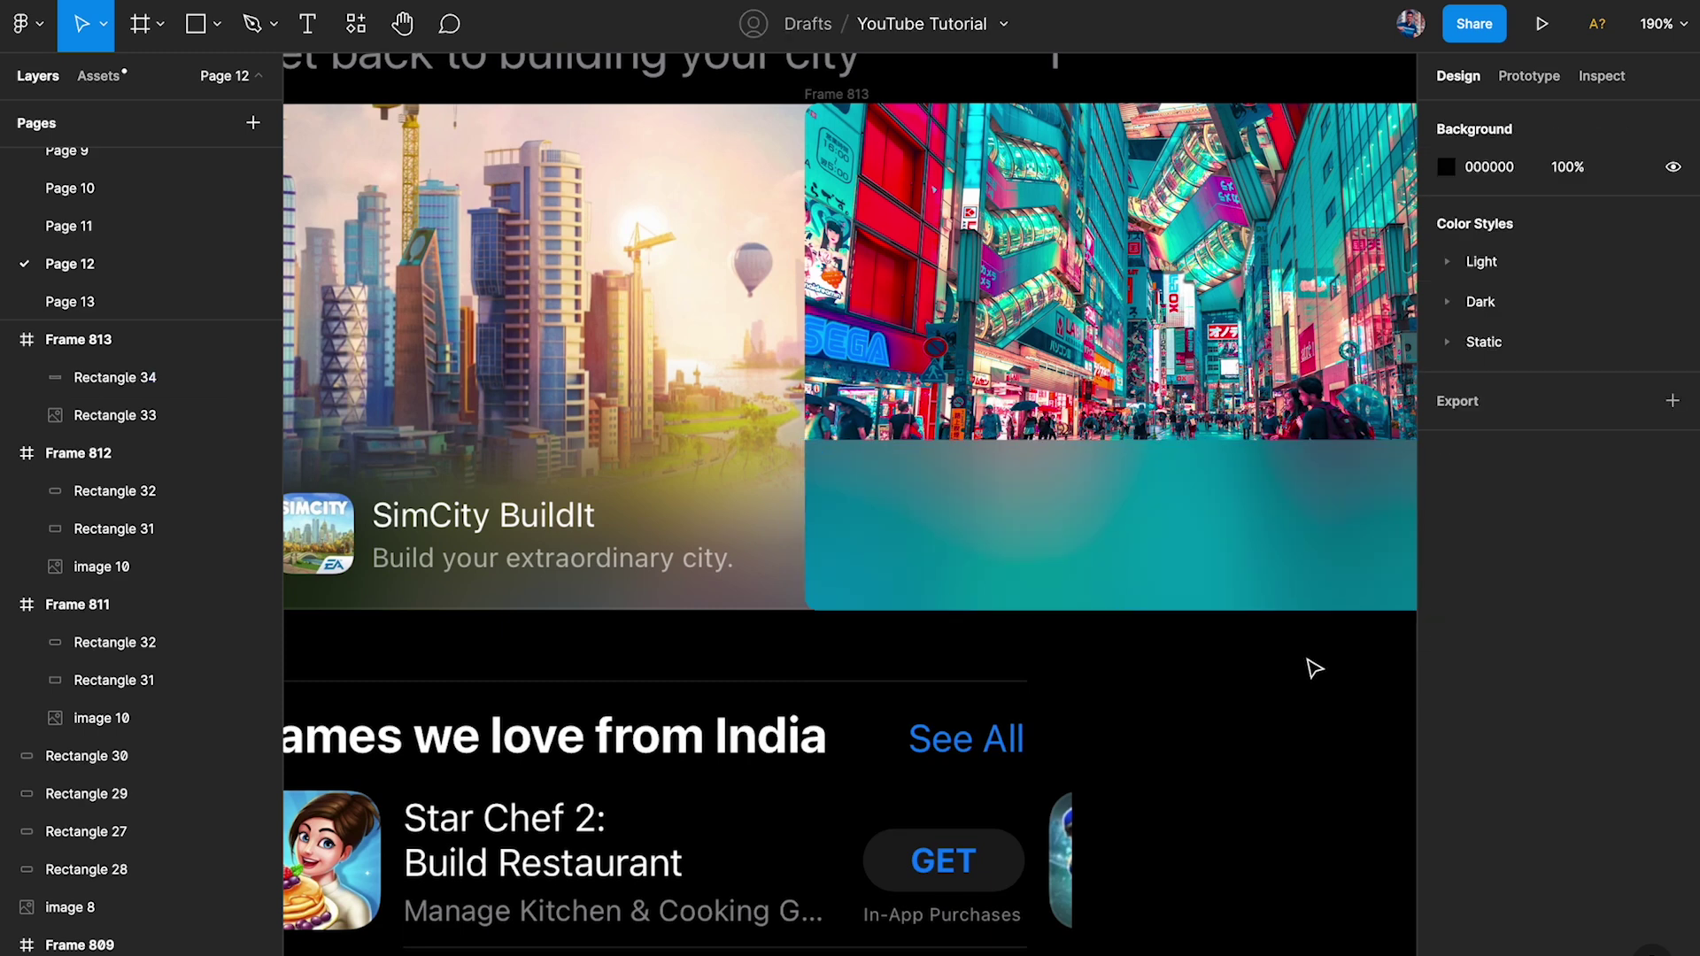
Examine the effects and background blur setting of the overlay on the finished city skyline SimCity card.
{"action": "scroll", "coordinate": [1314, 668], "scroll_direction": "right", "scroll_amount": 5}
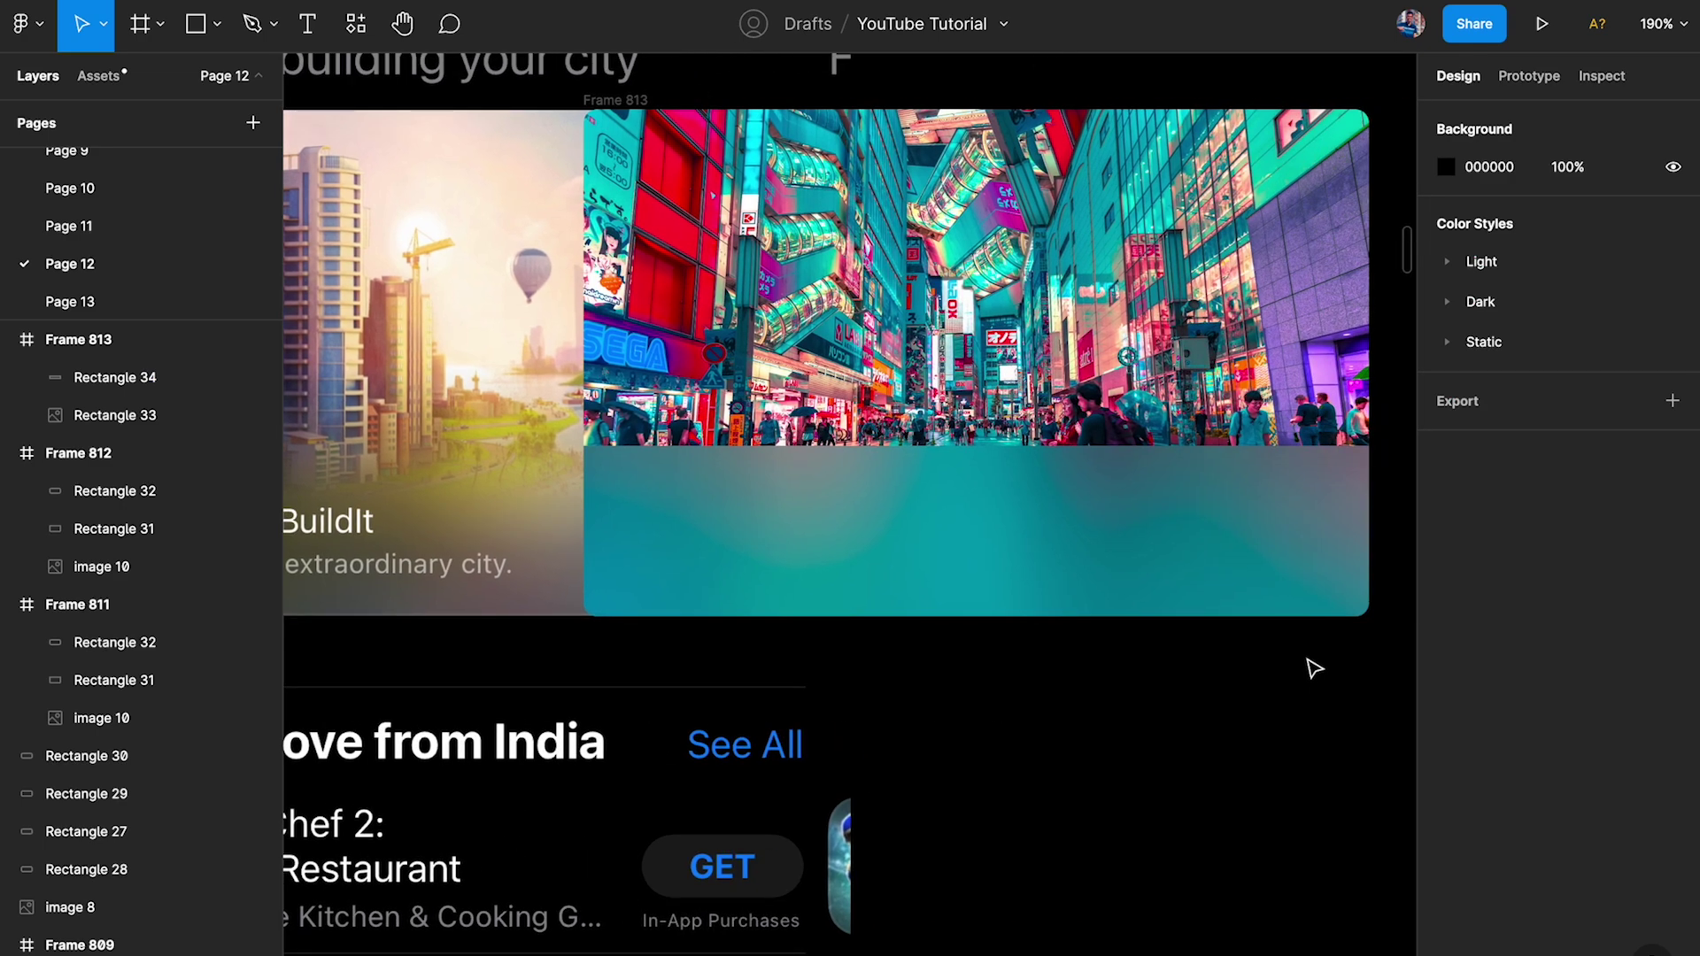
{"action": "scroll", "coordinate": [1309, 668], "scroll_direction": "right", "scroll_amount": 10}
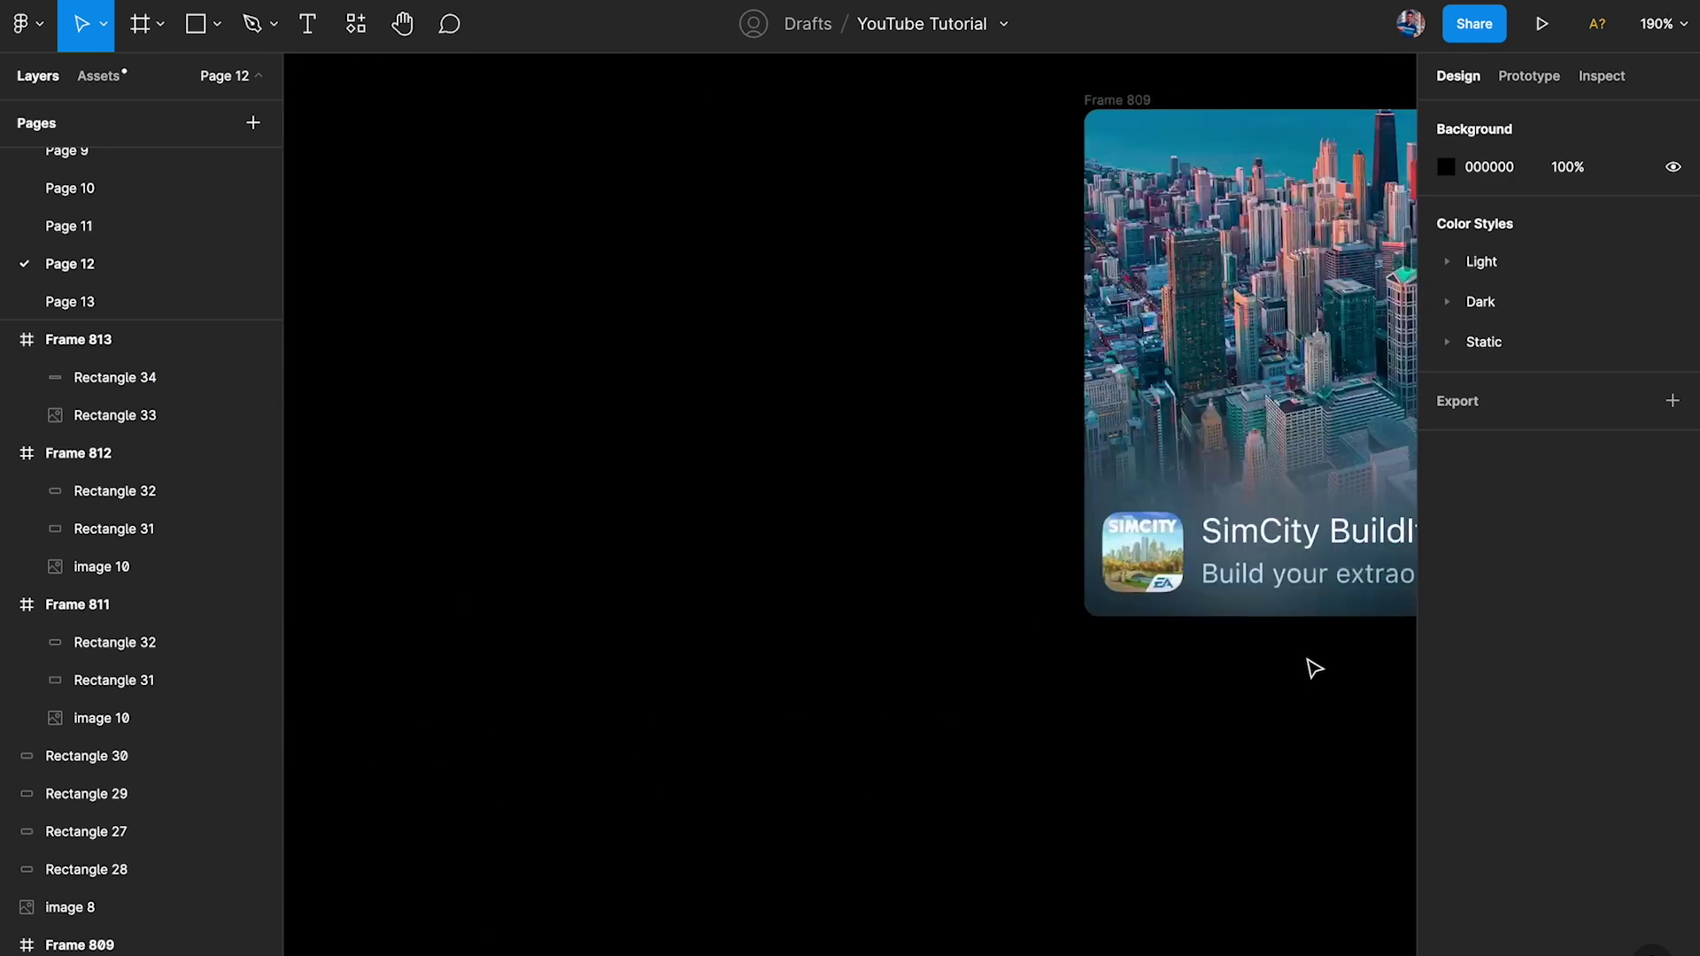
{"action": "left_click", "coordinate": [1363, 563]}
{"action": "scroll", "coordinate": [1369, 565], "scroll_direction": "right", "scroll_amount": 3}
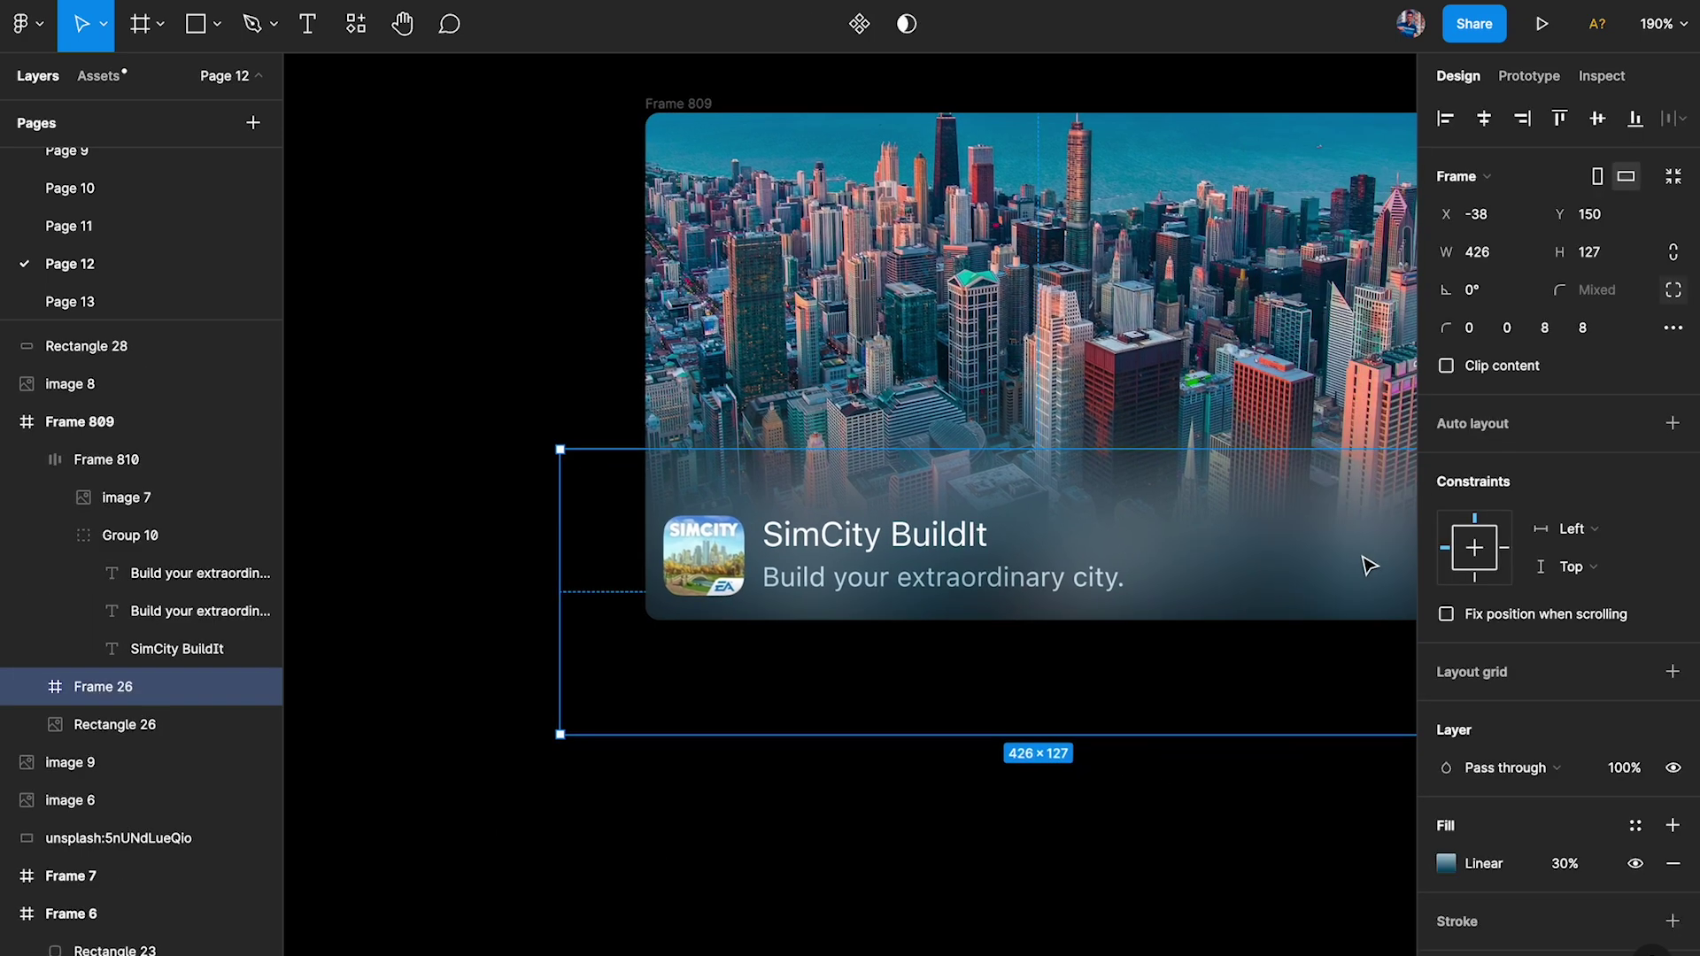
{"action": "scroll", "coordinate": [1605, 789], "scroll_direction": "down", "scroll_amount": 3}
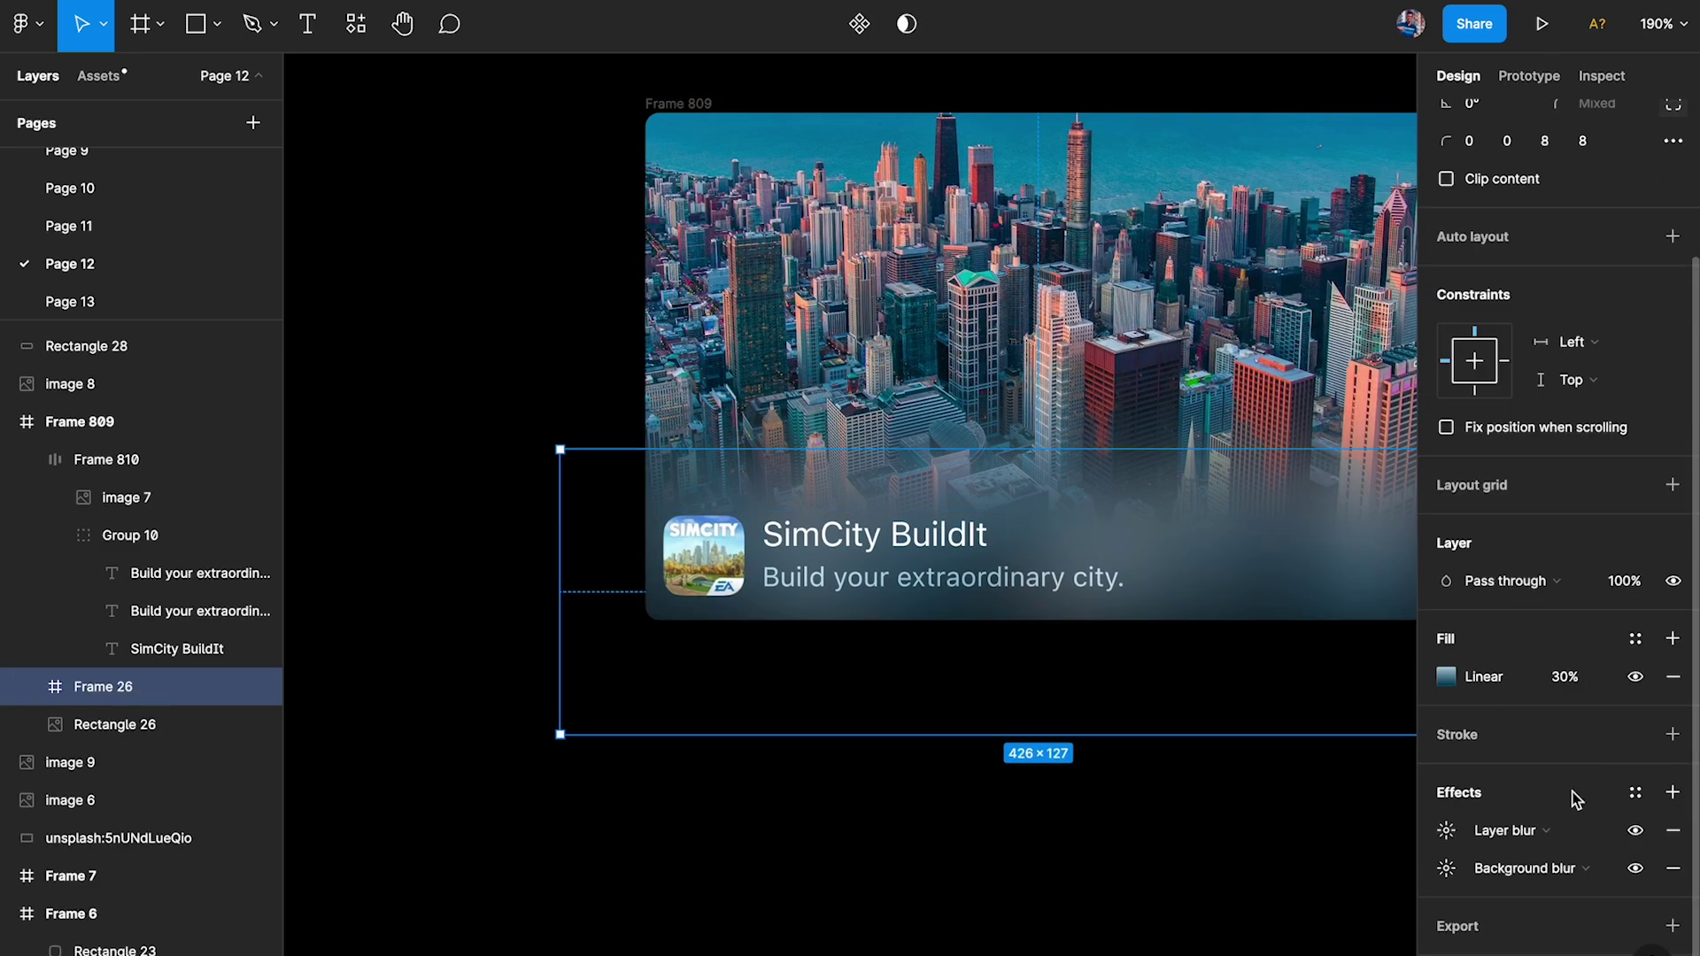
{"action": "left_click", "coordinate": [1446, 869]}
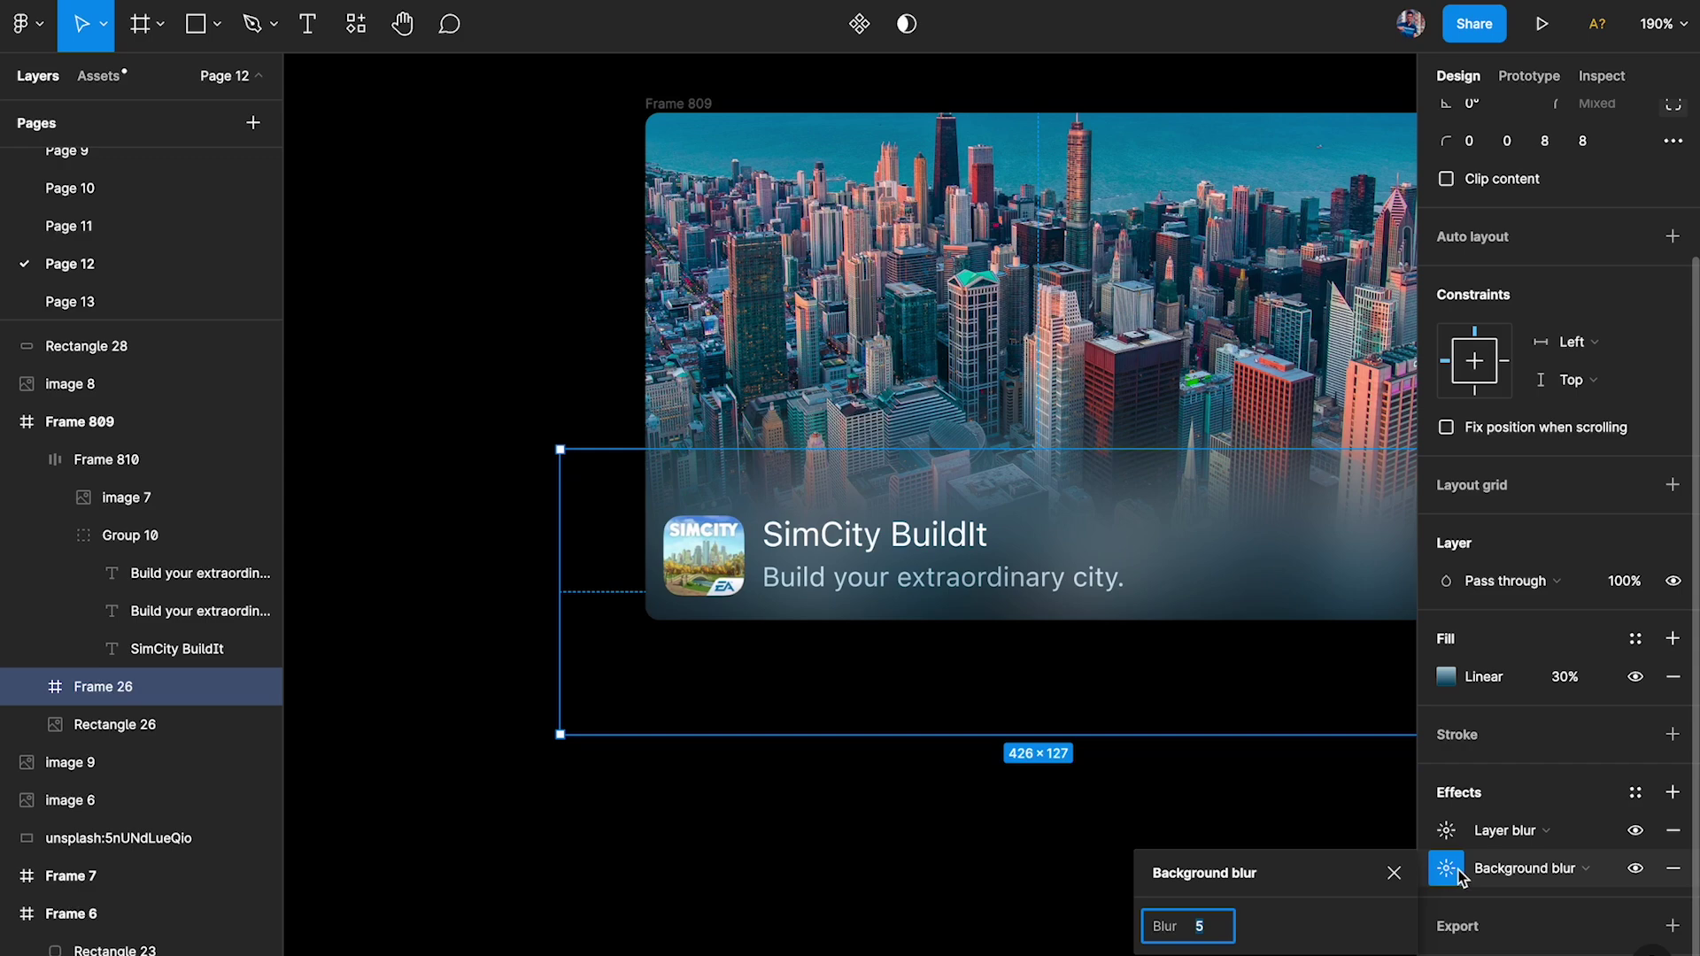
{"action": "left_click", "coordinate": [1204, 785]}
{"action": "scroll", "coordinate": [1195, 788], "scroll_direction": "left", "scroll_amount": 6}
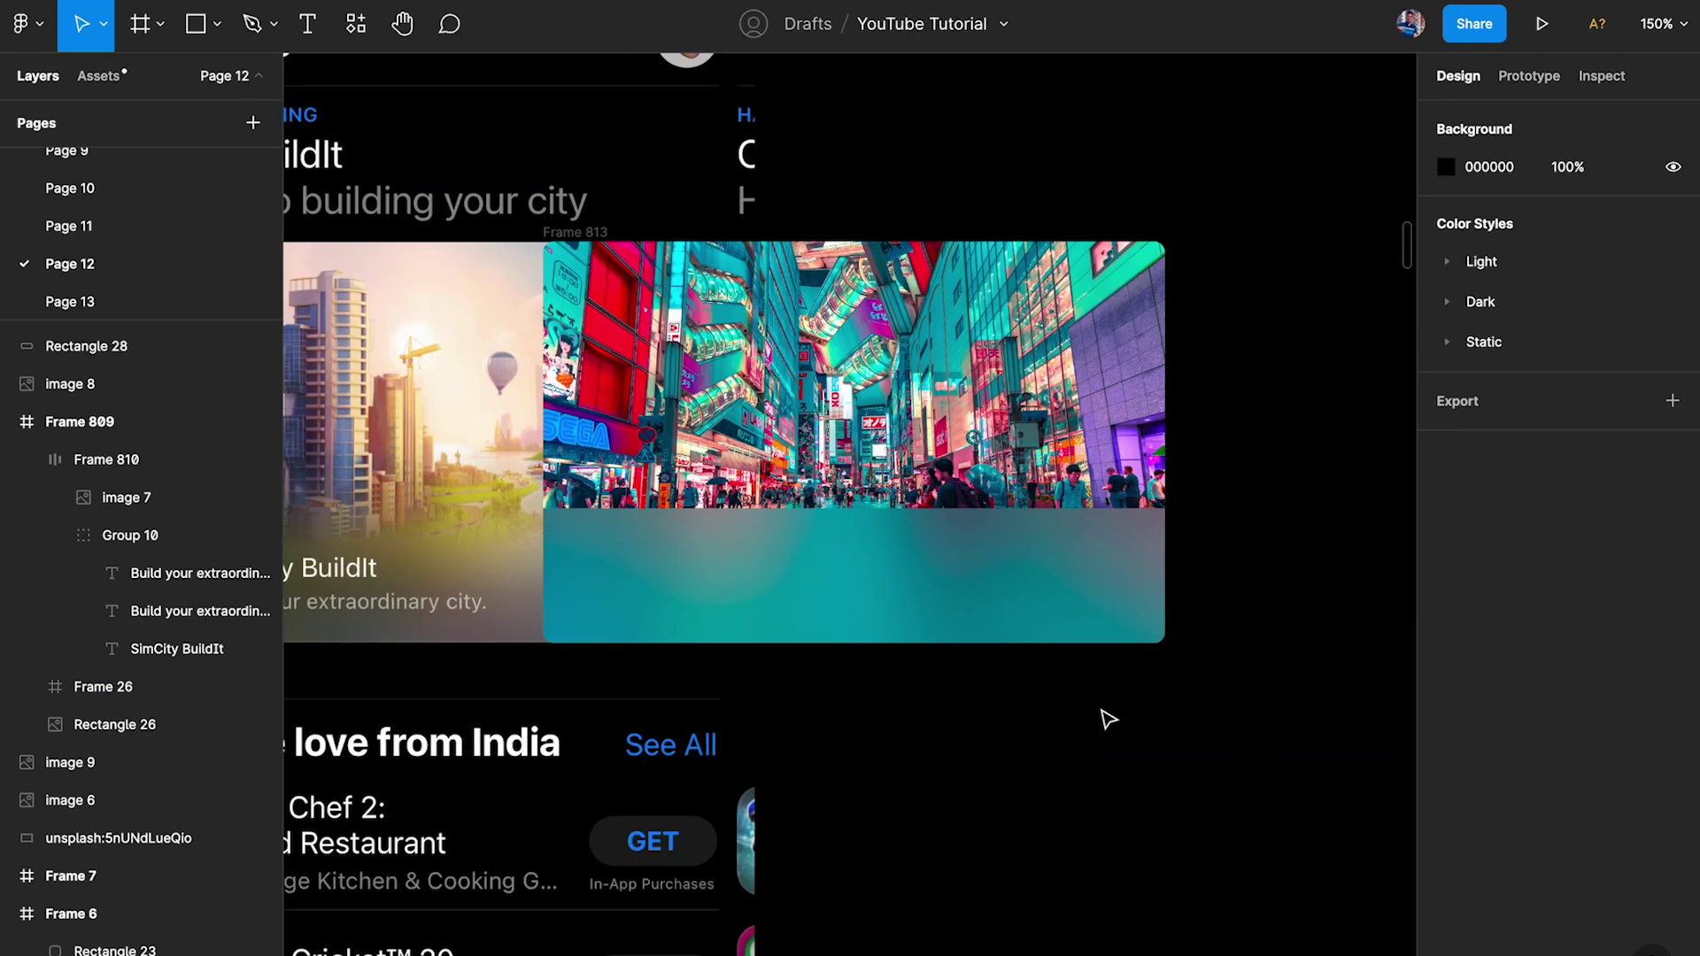
Set the background blur of the strip over the street photo to 5.
{"action": "left_click", "coordinate": [859, 595]}
{"action": "scroll", "coordinate": [859, 595], "scroll_direction": "up", "scroll_amount": 2}
{"action": "scroll", "coordinate": [863, 597], "scroll_direction": "up", "scroll_amount": 5}
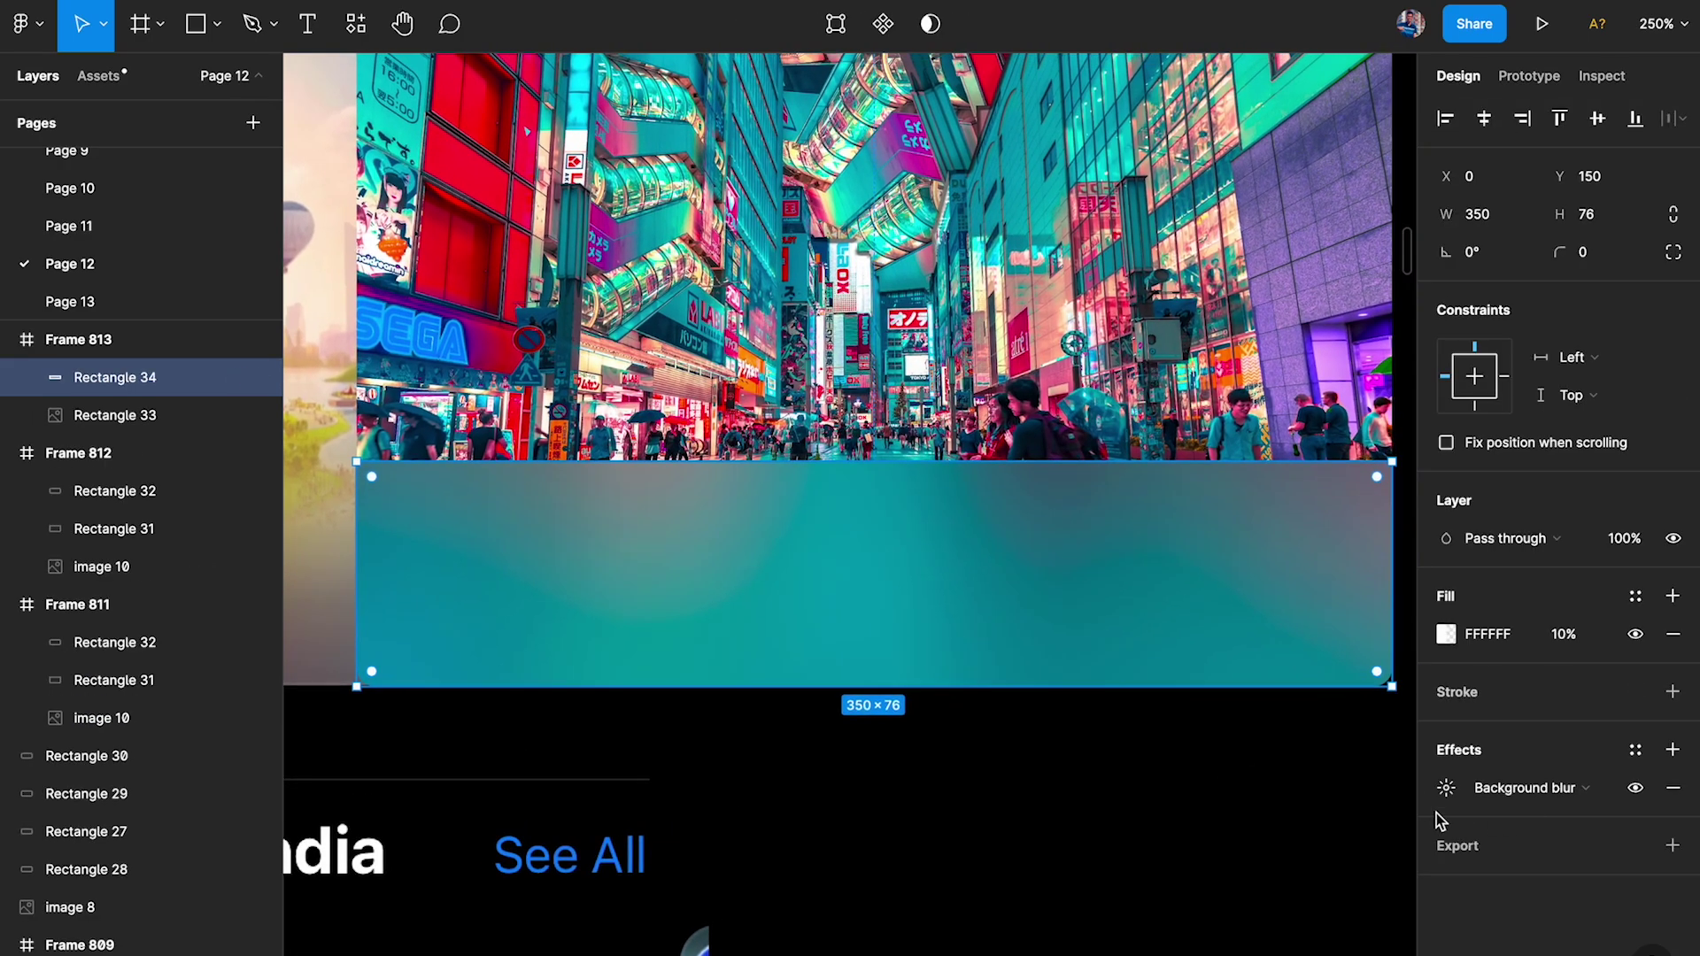
{"action": "left_click", "coordinate": [1446, 788]}
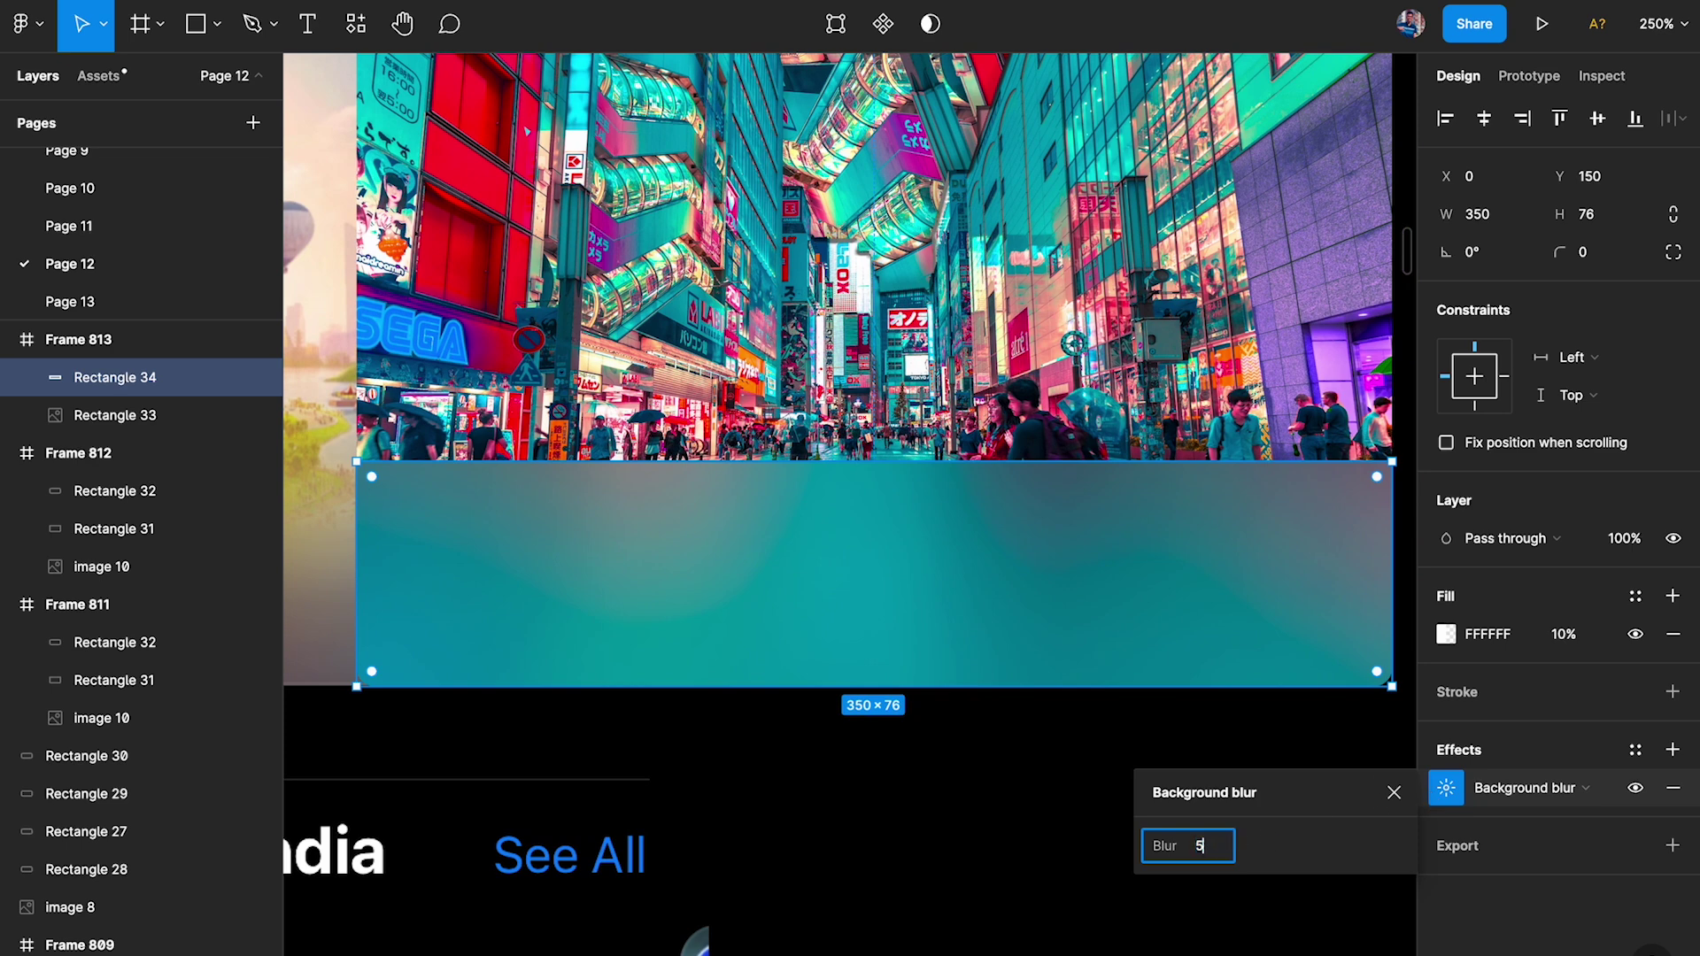
{"action": "key", "text": "BackSpace"}
{"action": "key", "text": "Return"}
Set the strip's white fill opacity to 30%.
{"action": "left_click", "coordinate": [1567, 633]}
{"action": "type", "text": "30"}
{"action": "key", "text": "Return"}
{"action": "left_click", "coordinate": [1043, 785]}
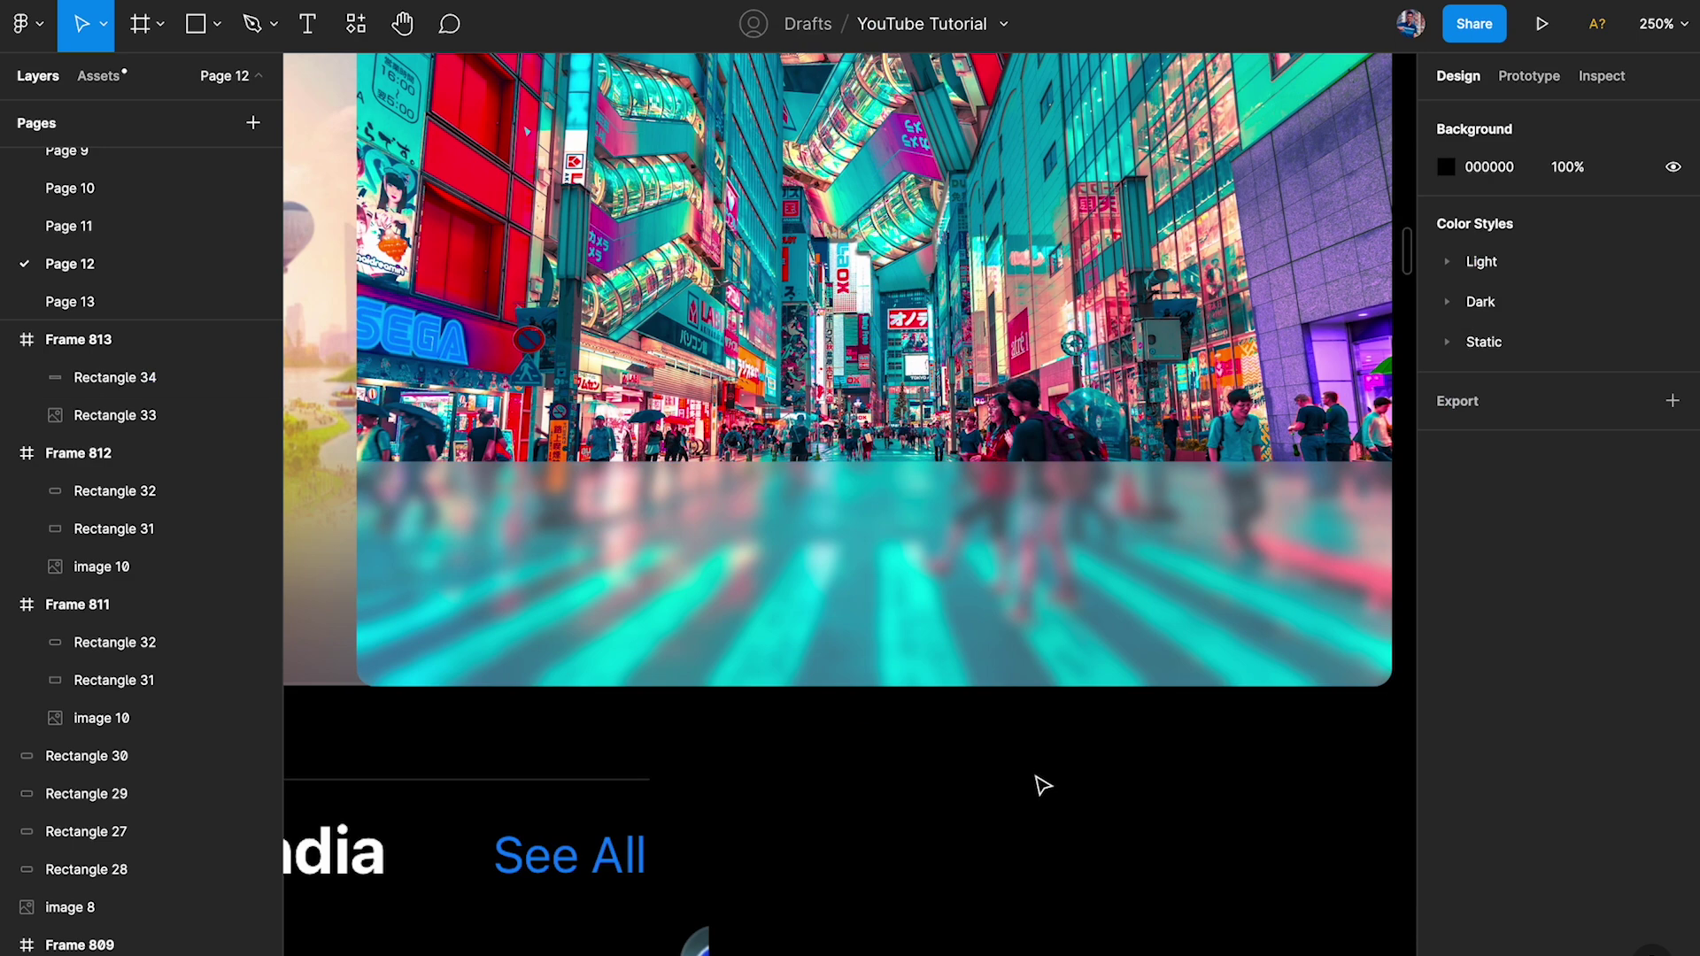
Change the white fill of the blurred strip over the street photo from solid to a linear gradient.
{"action": "scroll", "coordinate": [1043, 785], "scroll_direction": "down", "scroll_amount": 2}
{"action": "scroll", "coordinate": [1043, 785], "scroll_direction": "left", "scroll_amount": 4}
{"action": "scroll", "coordinate": [1041, 783], "scroll_direction": "right", "scroll_amount": 3}
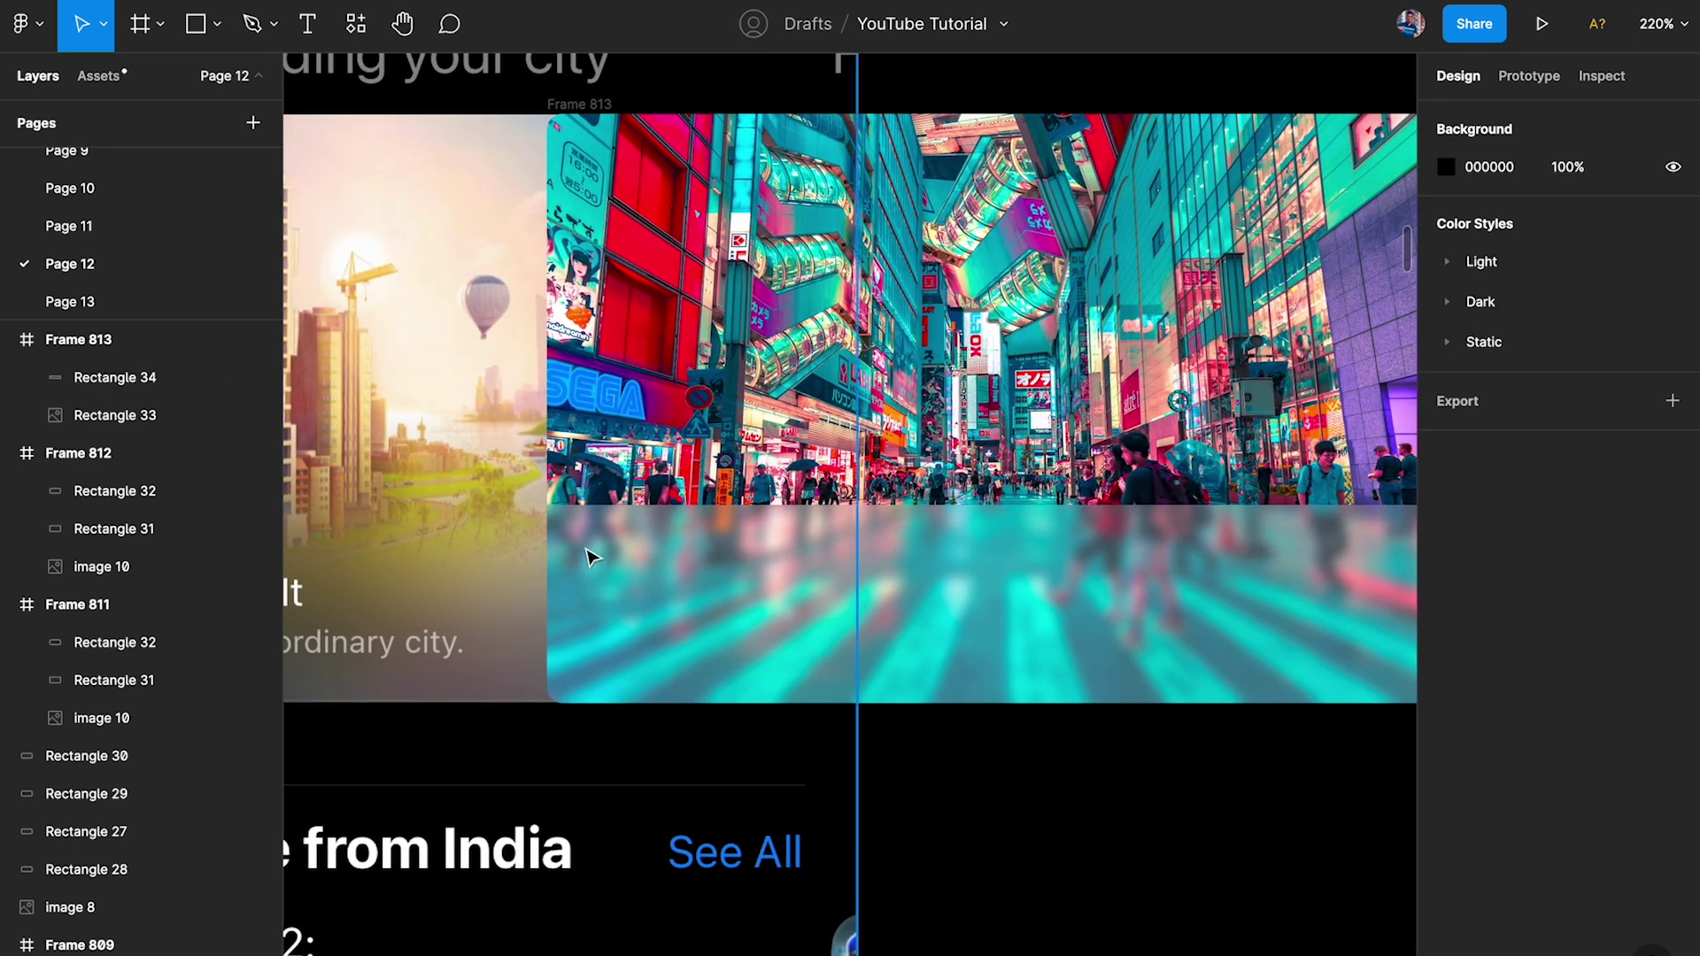
{"action": "left_click", "coordinate": [832, 556]}
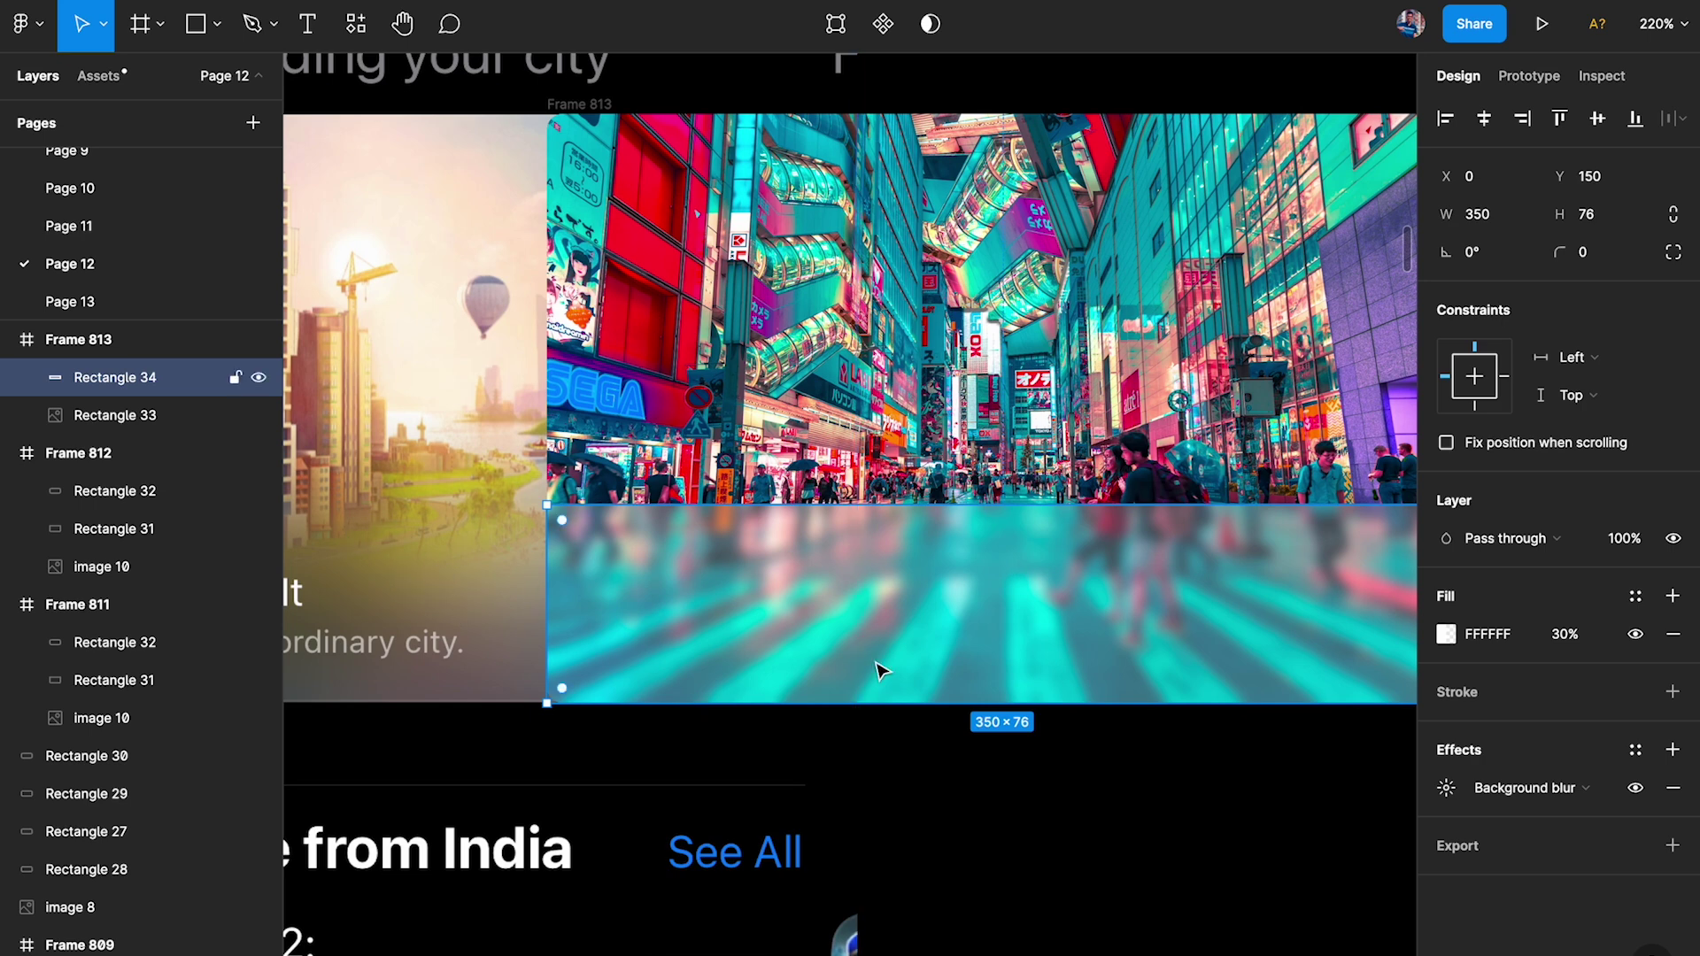
{"action": "left_click", "coordinate": [1451, 634]}
{"action": "left_click", "coordinate": [1199, 399]}
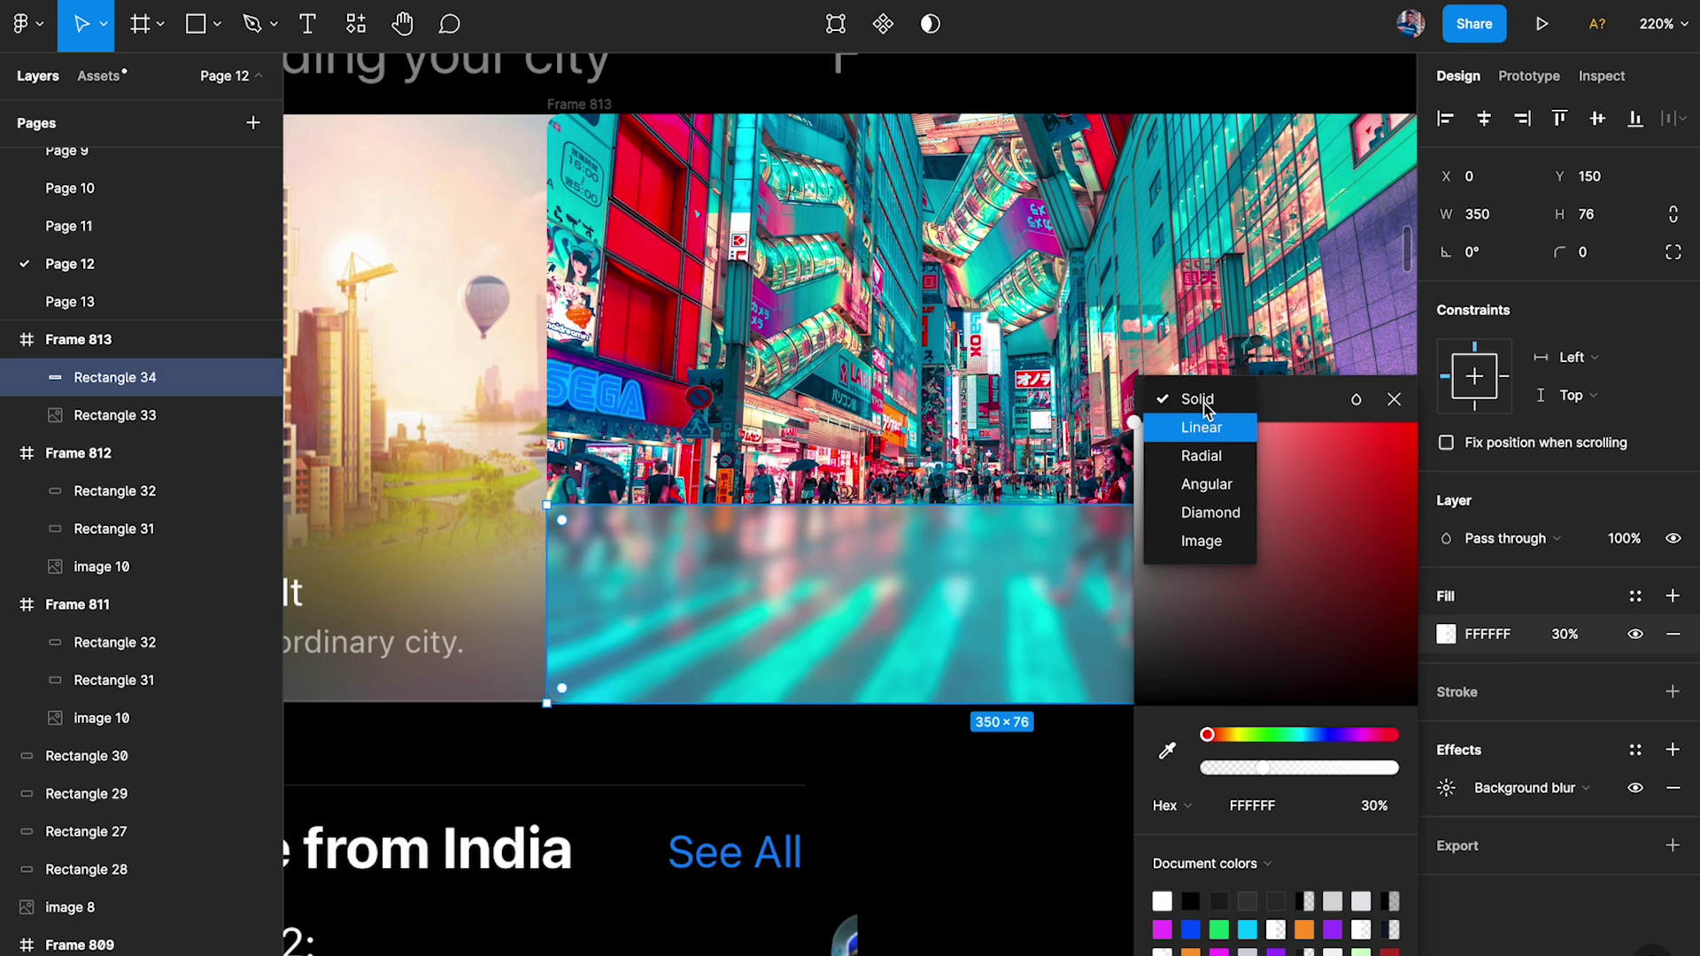
{"action": "left_click", "coordinate": [1202, 427]}
{"action": "scroll", "coordinate": [971, 549], "scroll_direction": "right", "scroll_amount": 1}
Arrange the gradient stops to run from 0% white at the strip's upper edge to 100% white at its lower edge.
{"action": "left_click_drag", "start_coordinate": [1163, 372], "coordinate": [951, 358]}
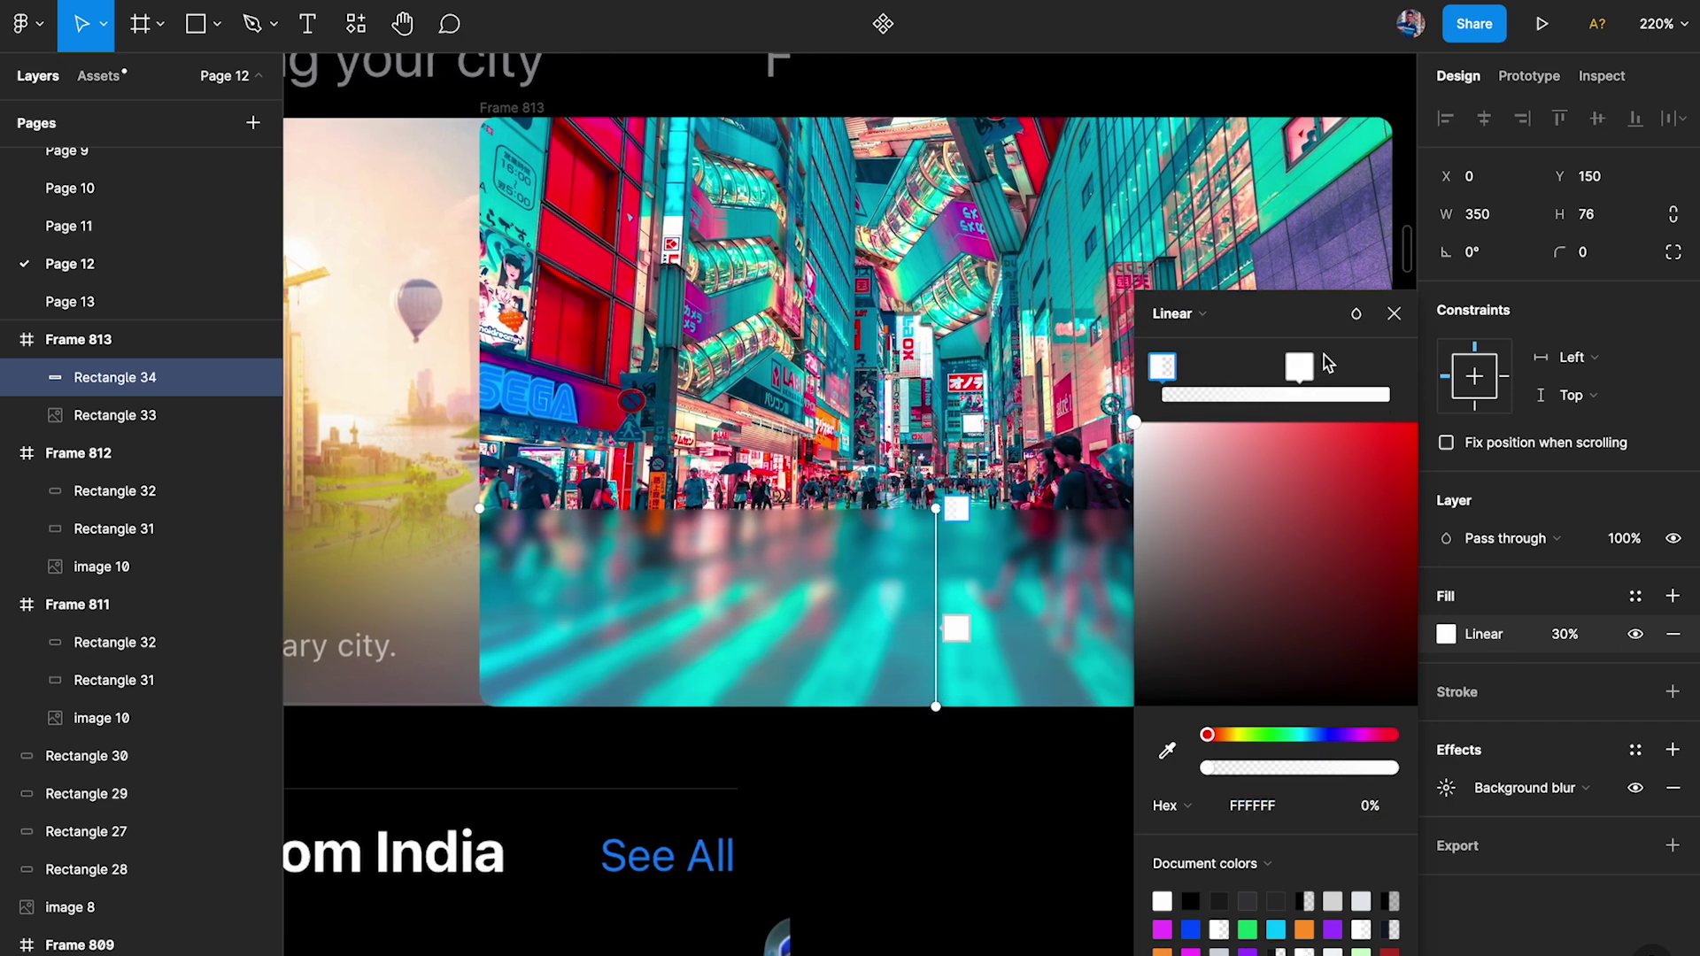
{"action": "left_click_drag", "start_coordinate": [1299, 366], "coordinate": [1389, 367]}
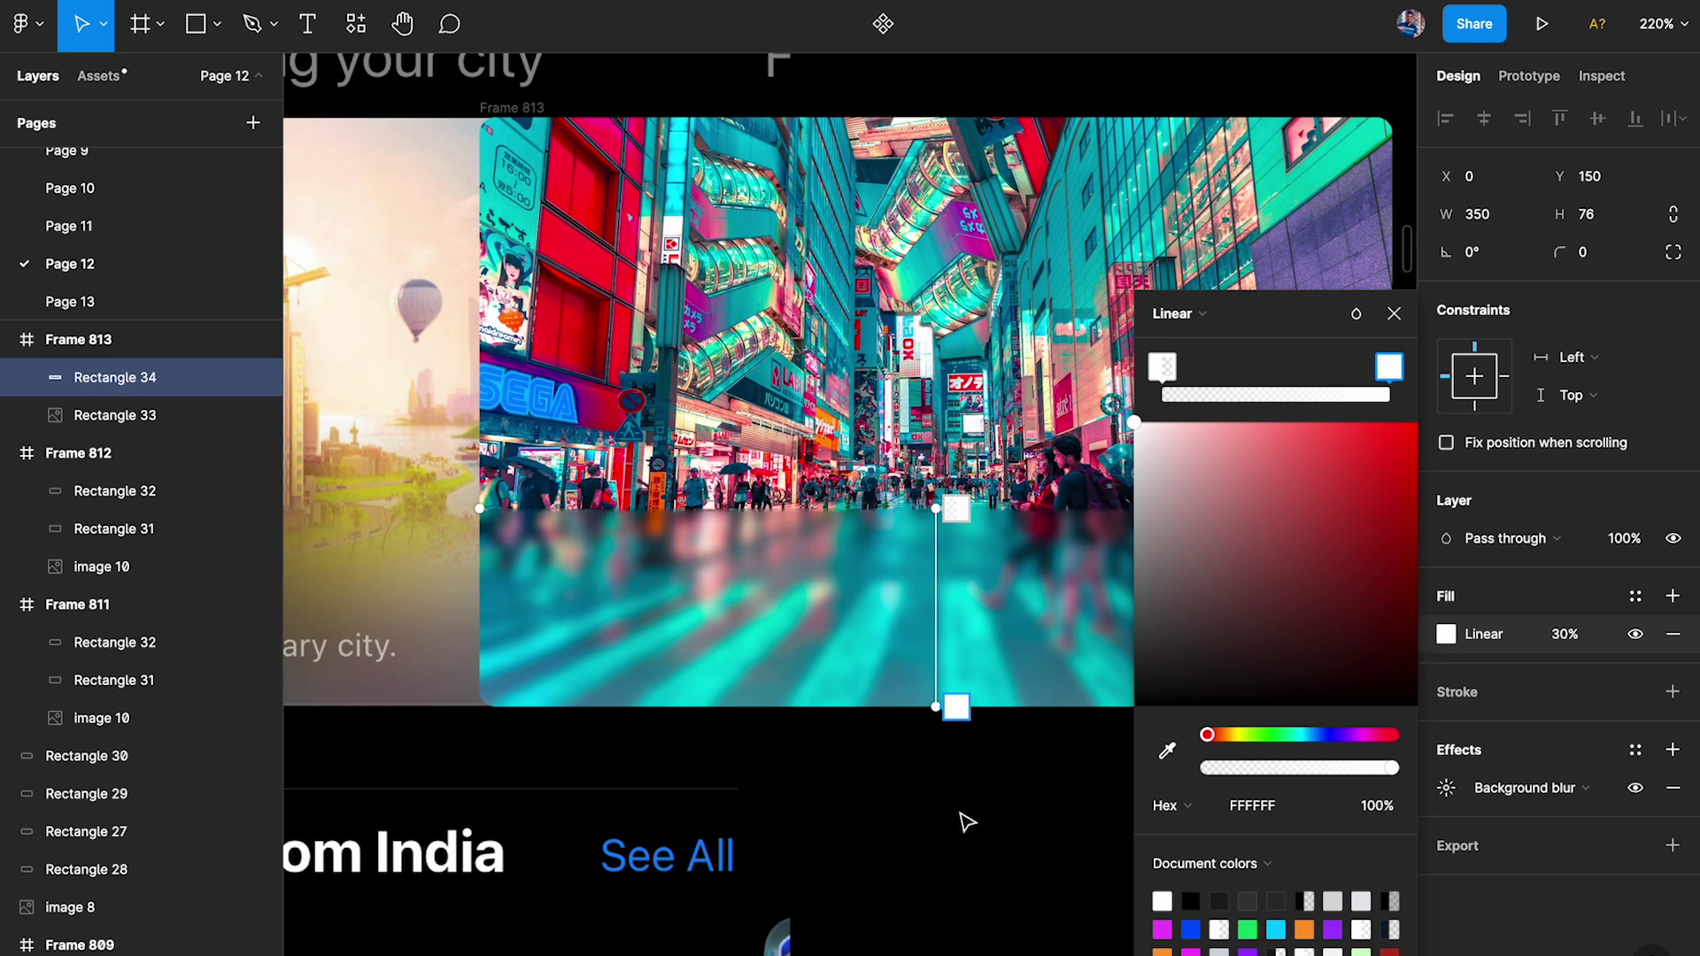
{"action": "left_click", "coordinate": [1163, 368]}
{"action": "left_click", "coordinate": [1389, 366]}
{"action": "left_click", "coordinate": [1394, 313]}
{"action": "left_click", "coordinate": [1084, 858]}
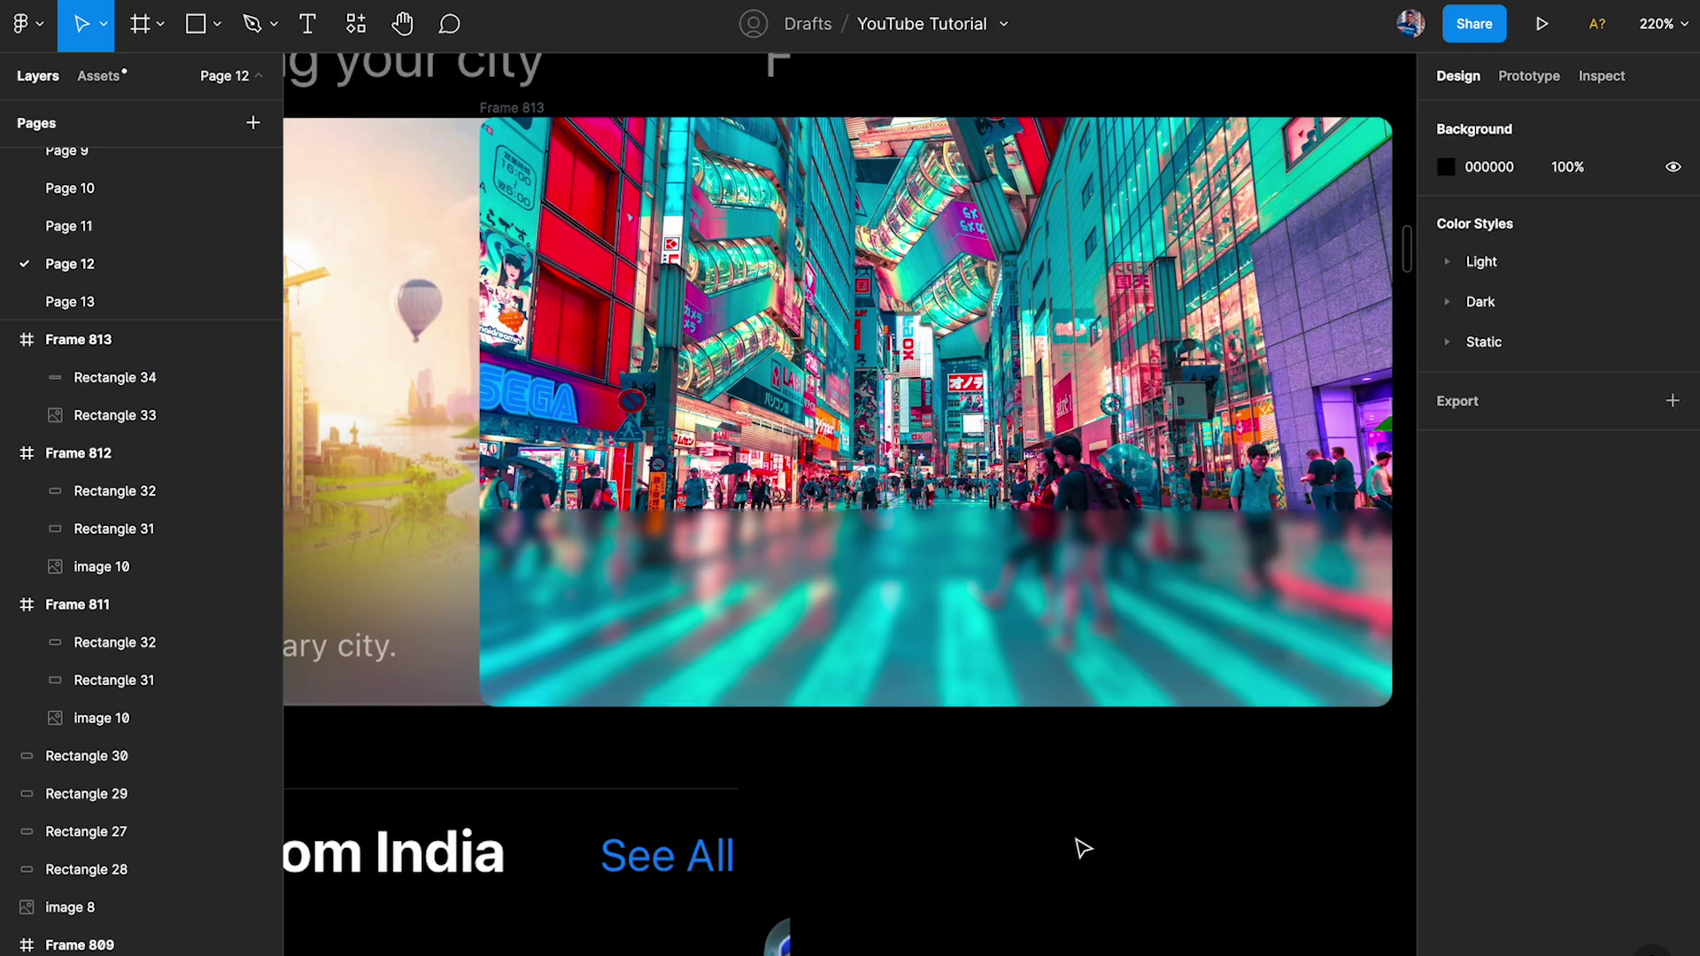
Add a Layer blur effect to the gradient strip over the street photo, alongside its background blur.
{"action": "left_click", "coordinate": [964, 571]}
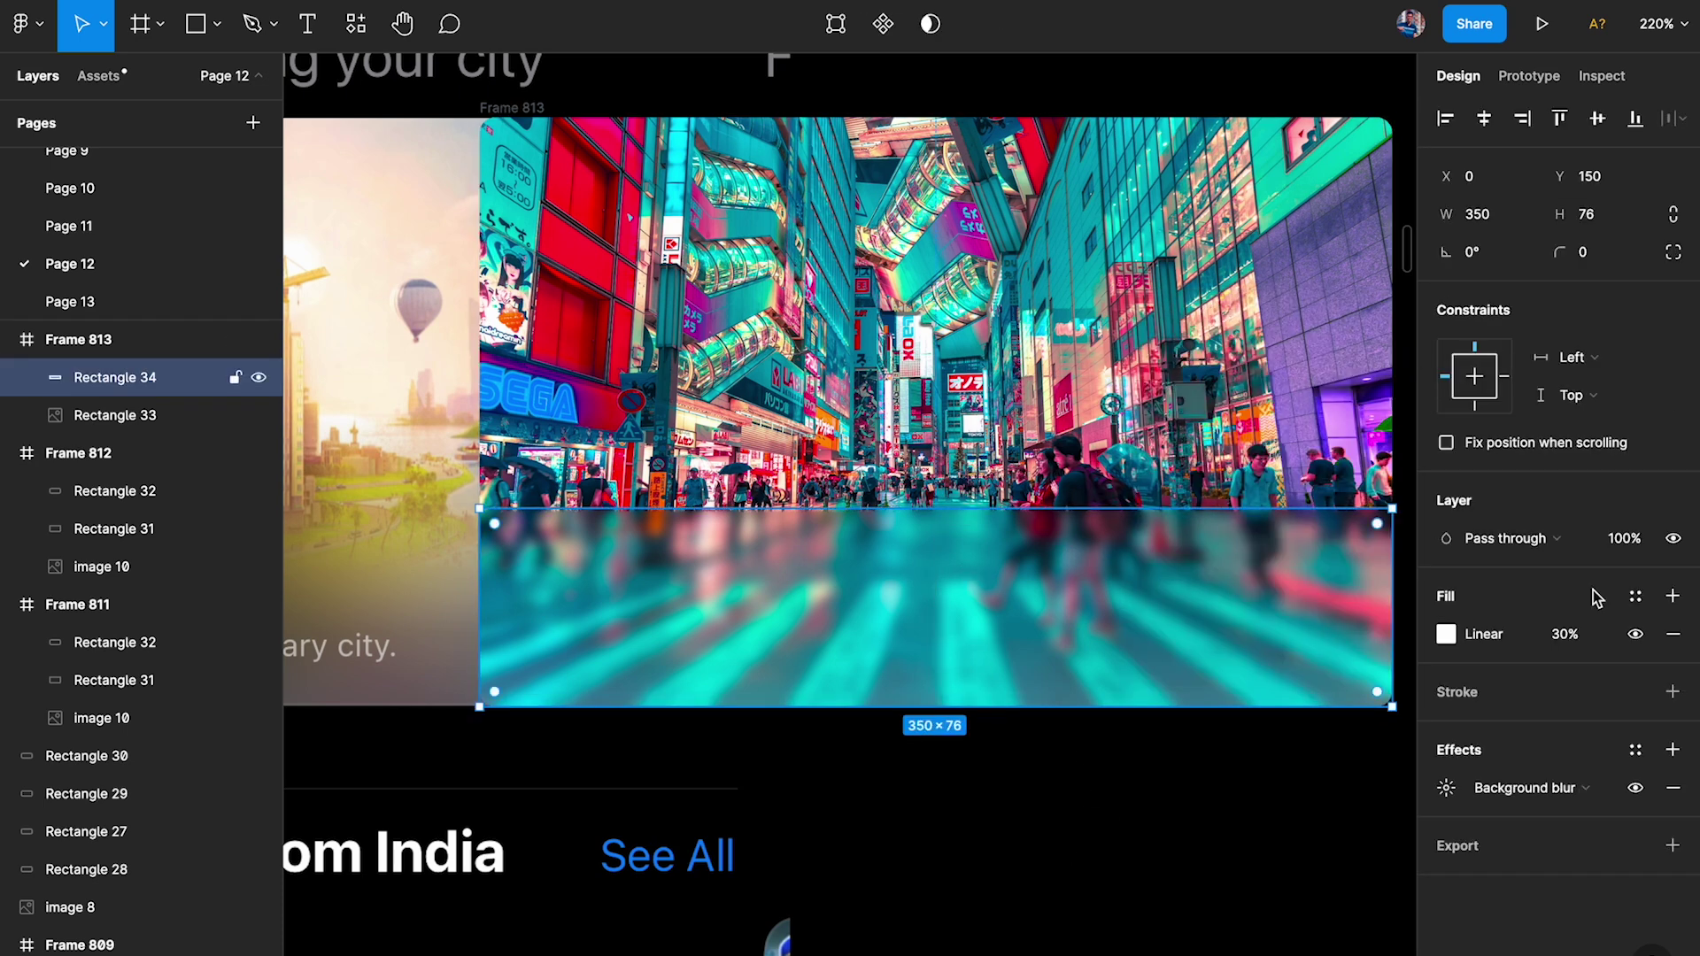
{"action": "left_click", "coordinate": [1673, 750]}
{"action": "left_click", "coordinate": [1549, 784]}
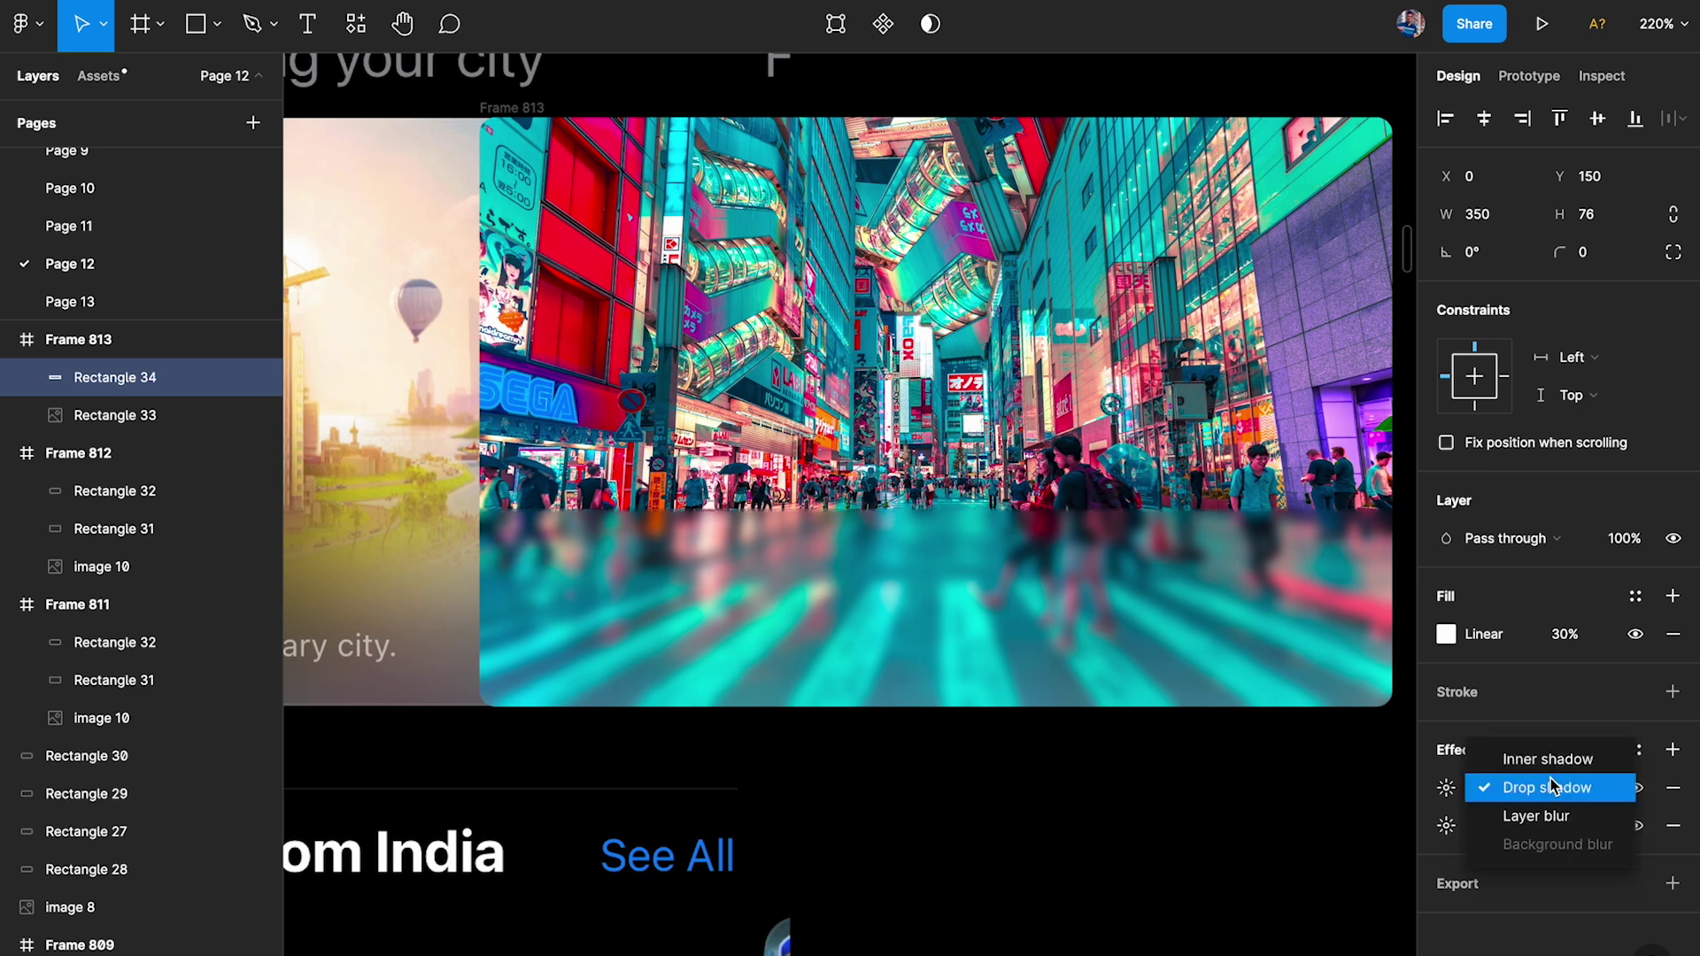
{"action": "left_click", "coordinate": [1544, 816]}
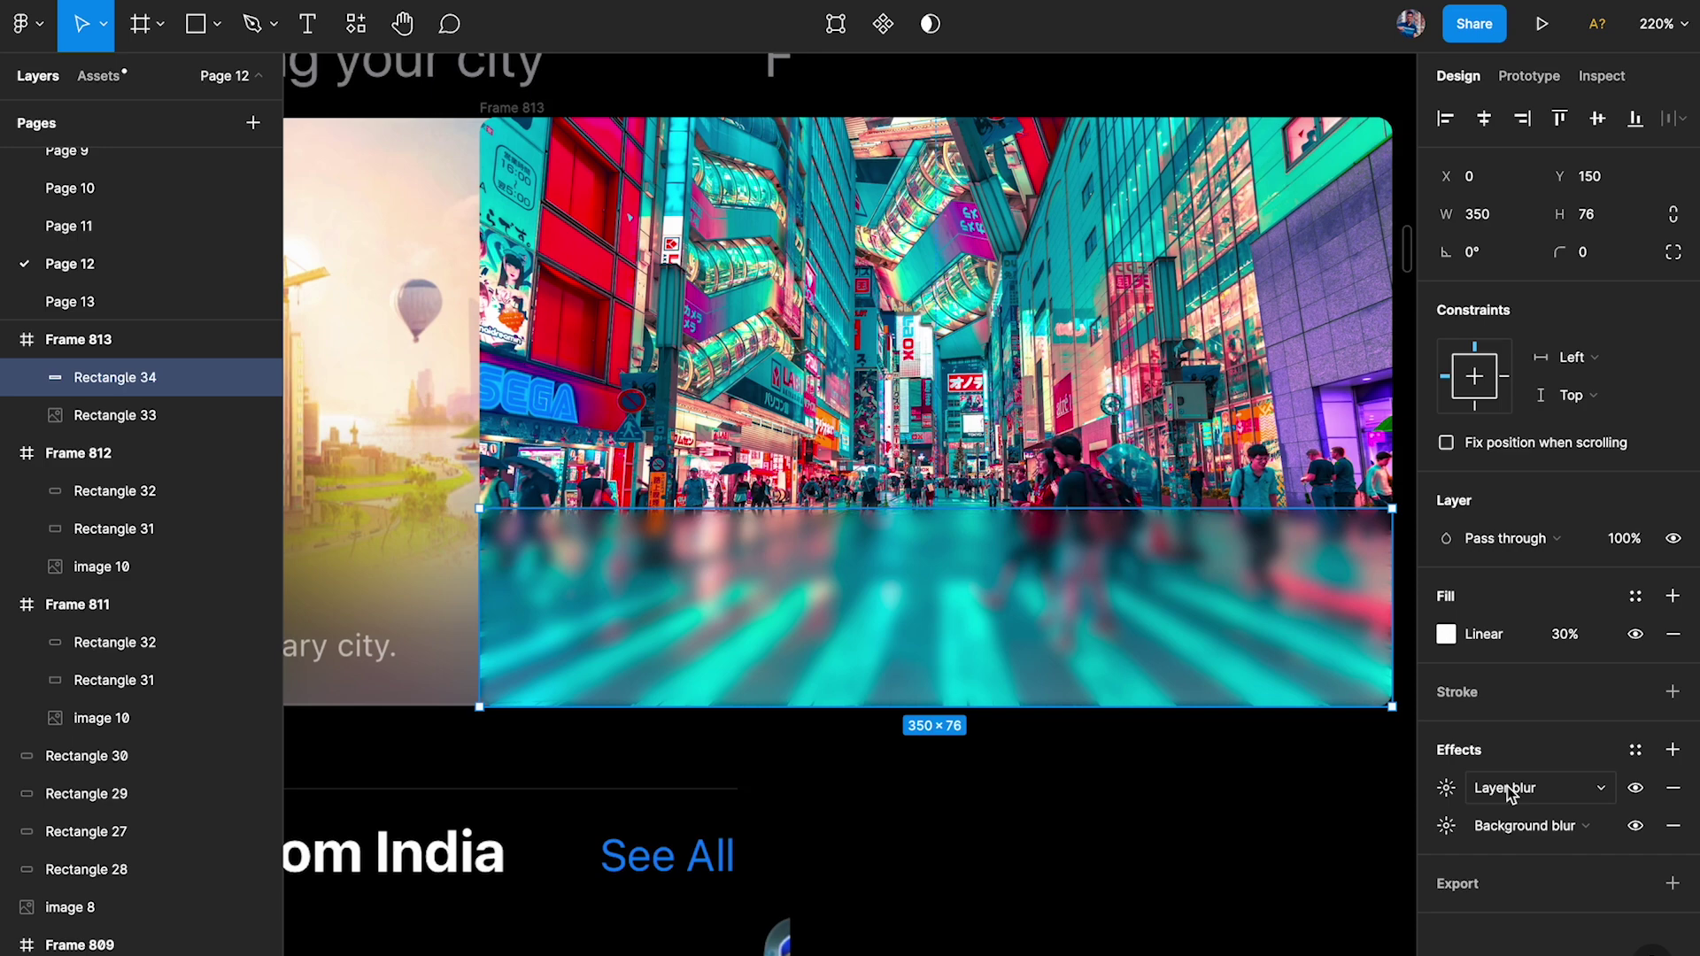
{"action": "left_click", "coordinate": [1448, 788]}
{"action": "left_click", "coordinate": [1066, 805]}
Examine the layer blur of the overlay on the finished city skyline card, toggling its visibility off and on.
{"action": "scroll", "coordinate": [1021, 806], "scroll_direction": "down", "scroll_amount": 3}
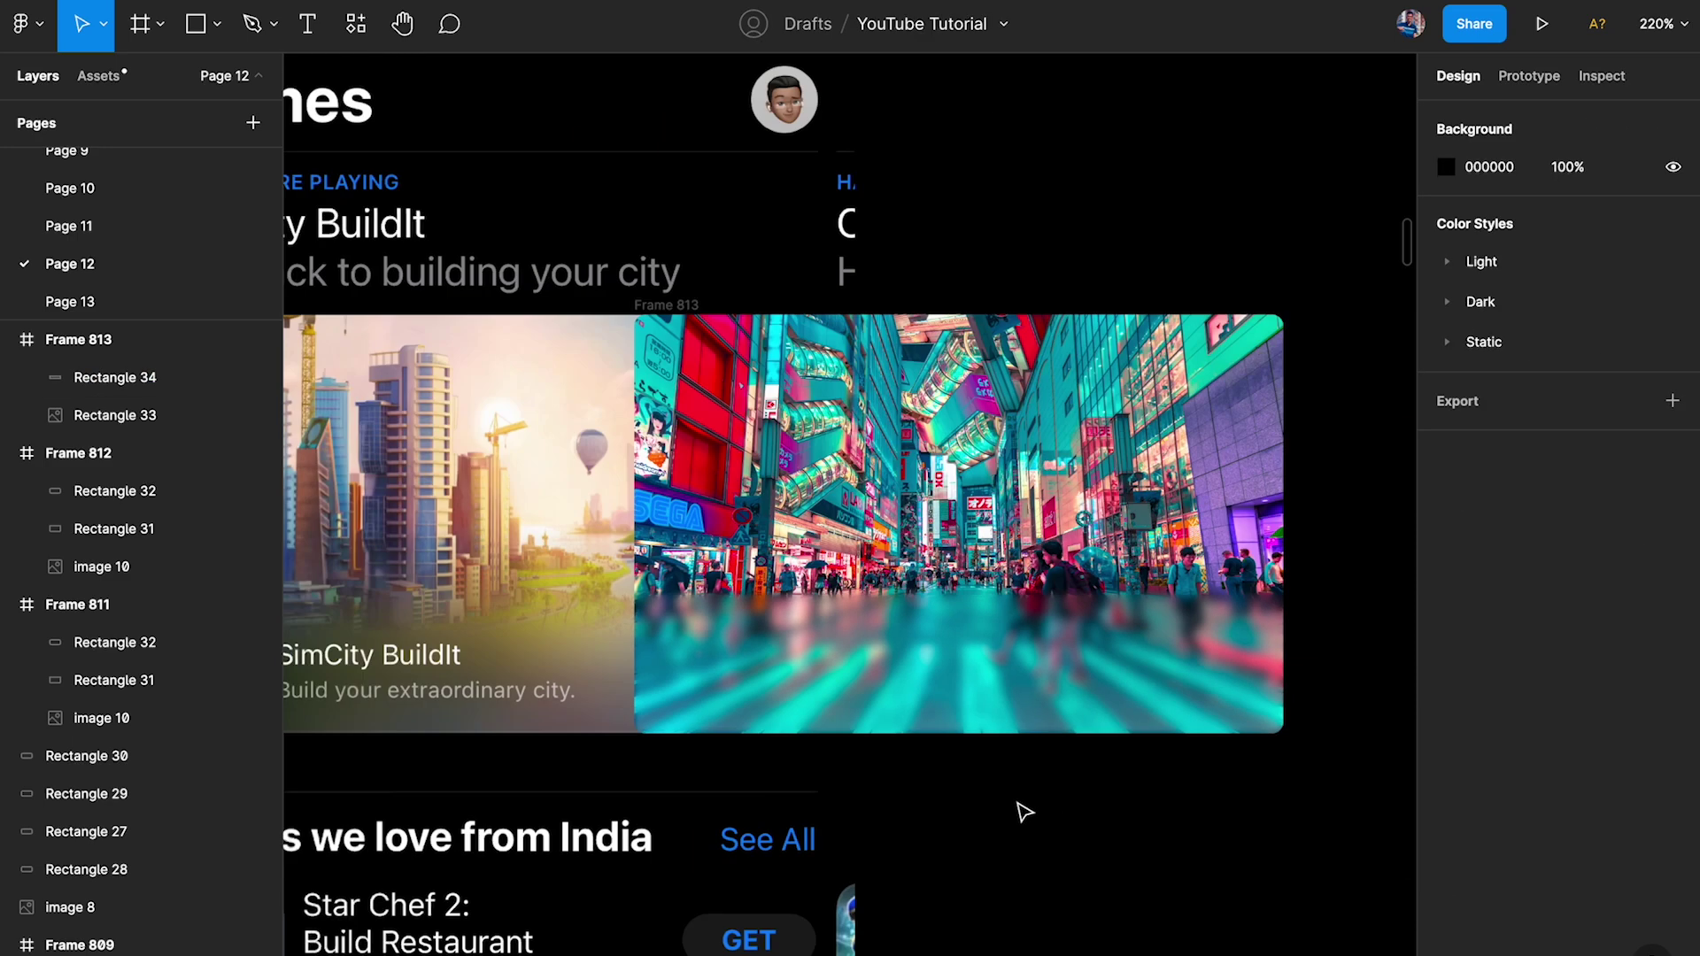
{"action": "scroll", "coordinate": [1062, 788], "scroll_direction": "right", "scroll_amount": 10}
{"action": "left_click", "coordinate": [1234, 611]}
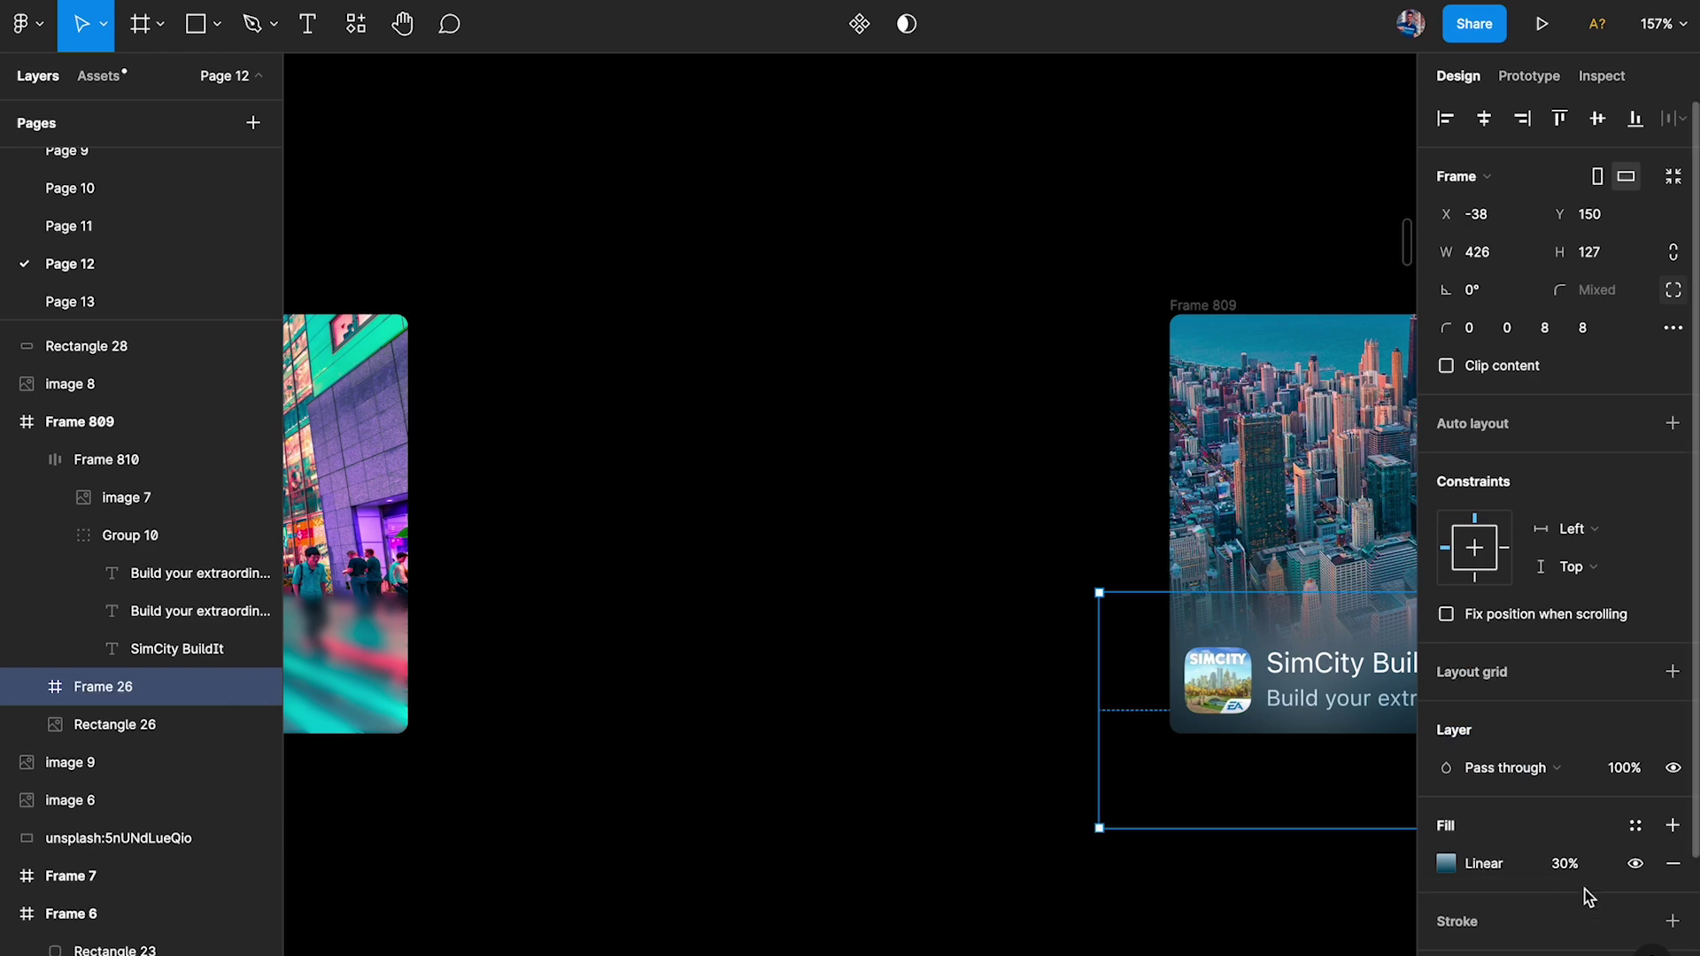
{"action": "scroll", "coordinate": [1586, 896], "scroll_direction": "down", "scroll_amount": 3}
{"action": "left_click", "coordinate": [1635, 833]}
{"action": "left_click", "coordinate": [1635, 834]}
{"action": "left_click", "coordinate": [1447, 832]}
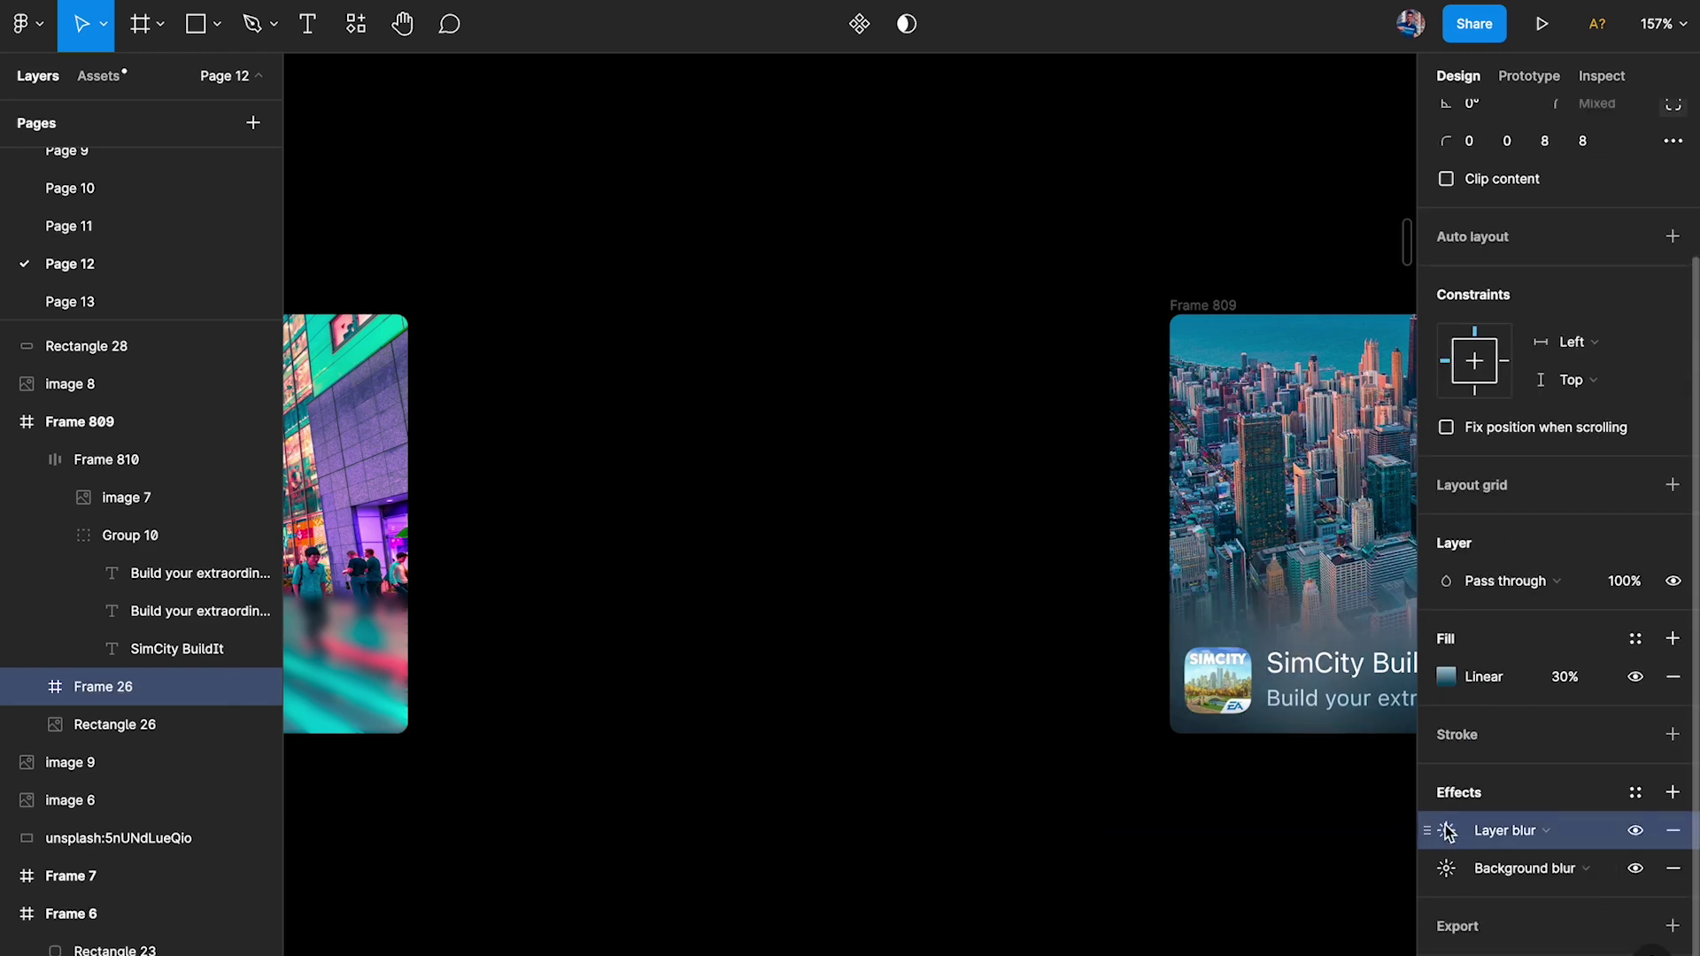
{"action": "left_click", "coordinate": [1330, 806]}
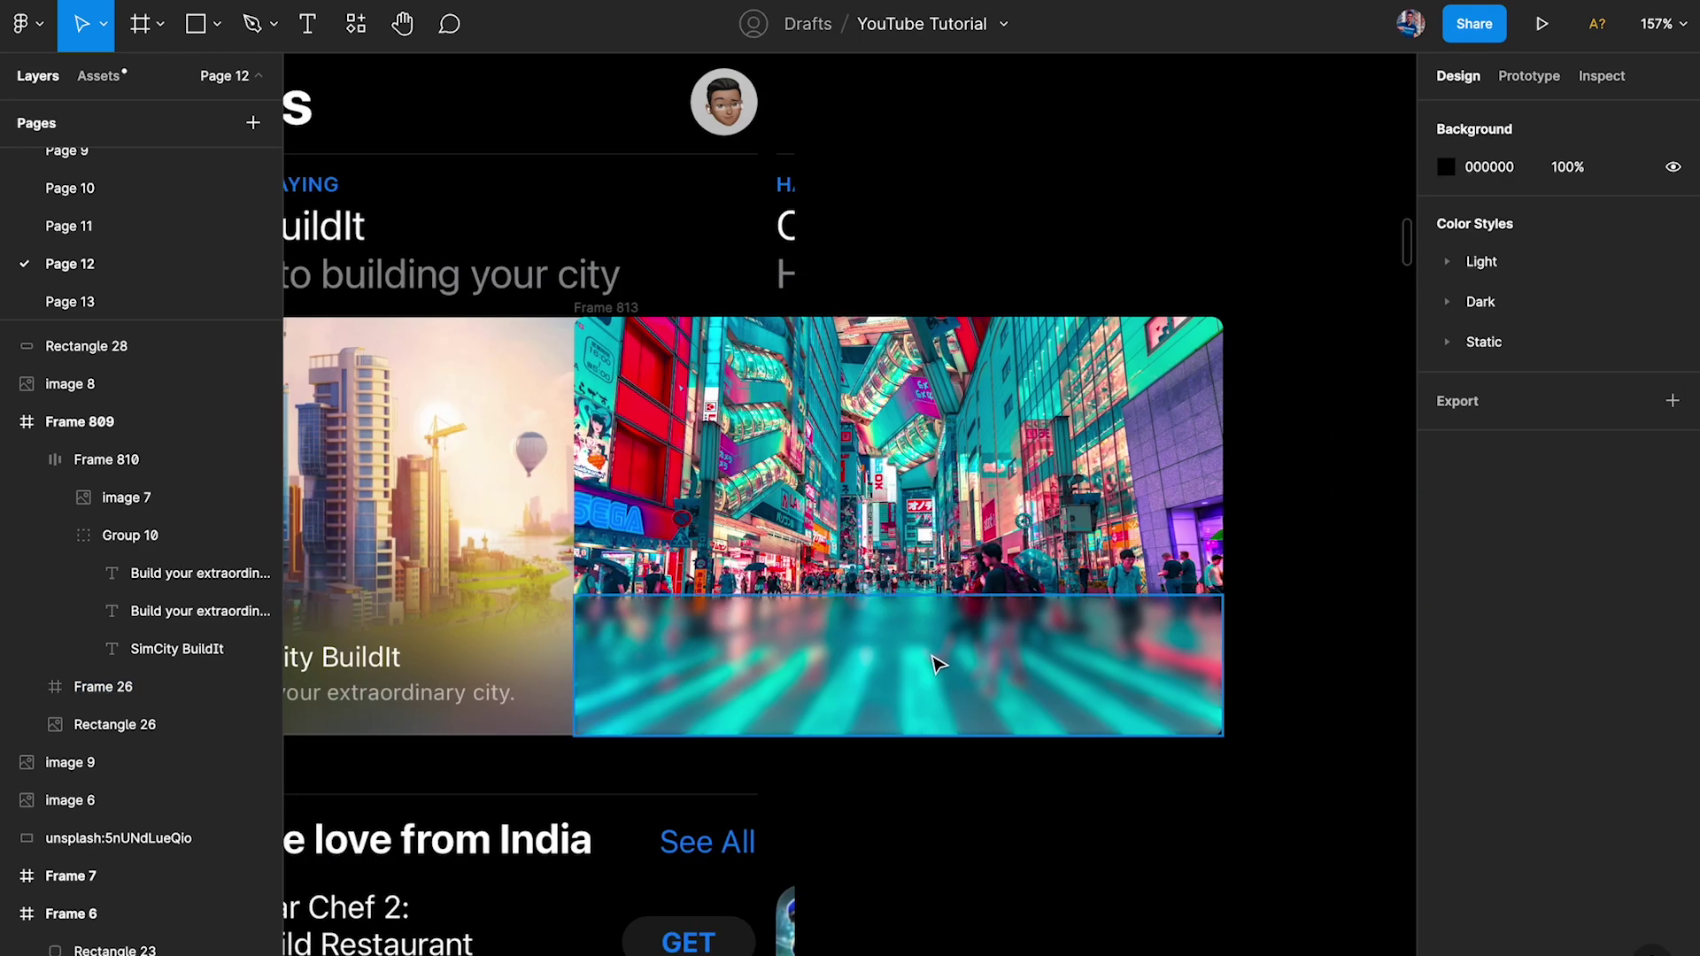
Set the layer blur of the gradient strip over the street photo to 40.
{"action": "left_click", "coordinate": [939, 662]}
{"action": "left_click", "coordinate": [1449, 791]}
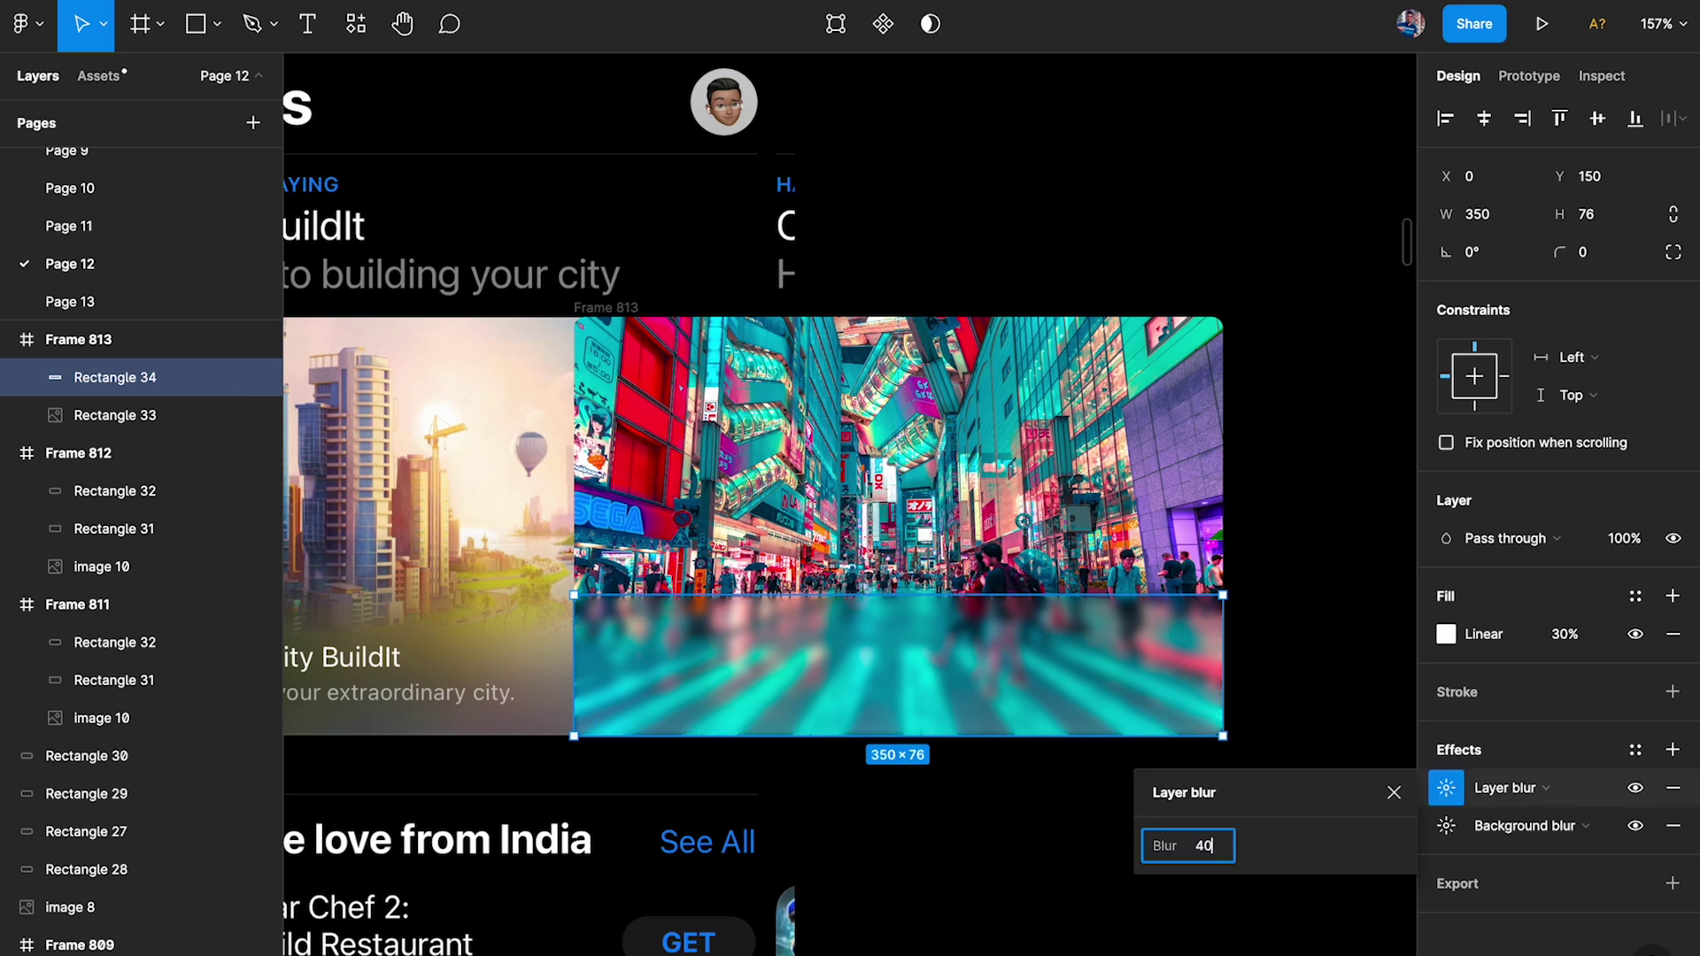
{"action": "key", "text": "Return"}
{"action": "left_click", "coordinate": [827, 842]}
{"action": "scroll", "coordinate": [829, 843], "scroll_direction": "up", "scroll_amount": 3}
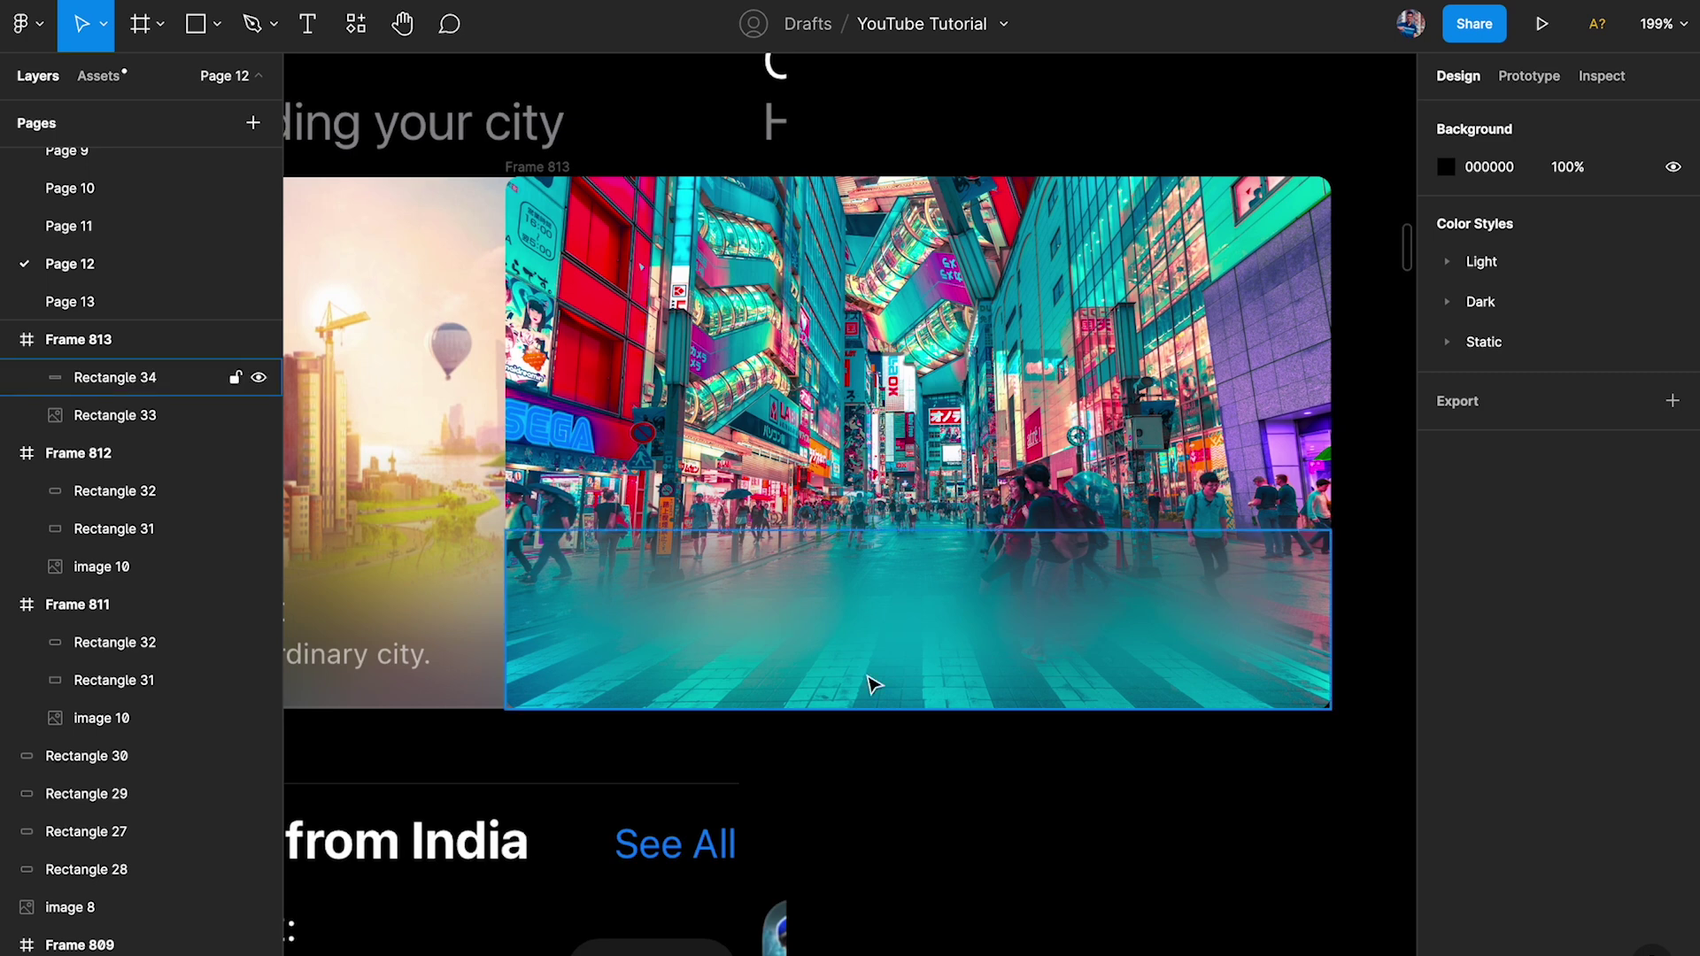
{"action": "scroll", "coordinate": [869, 647], "scroll_direction": "up", "scroll_amount": 2}
Extend the strip's lower edge below the photo card, making it about 109 high.
{"action": "left_click", "coordinate": [873, 607]}
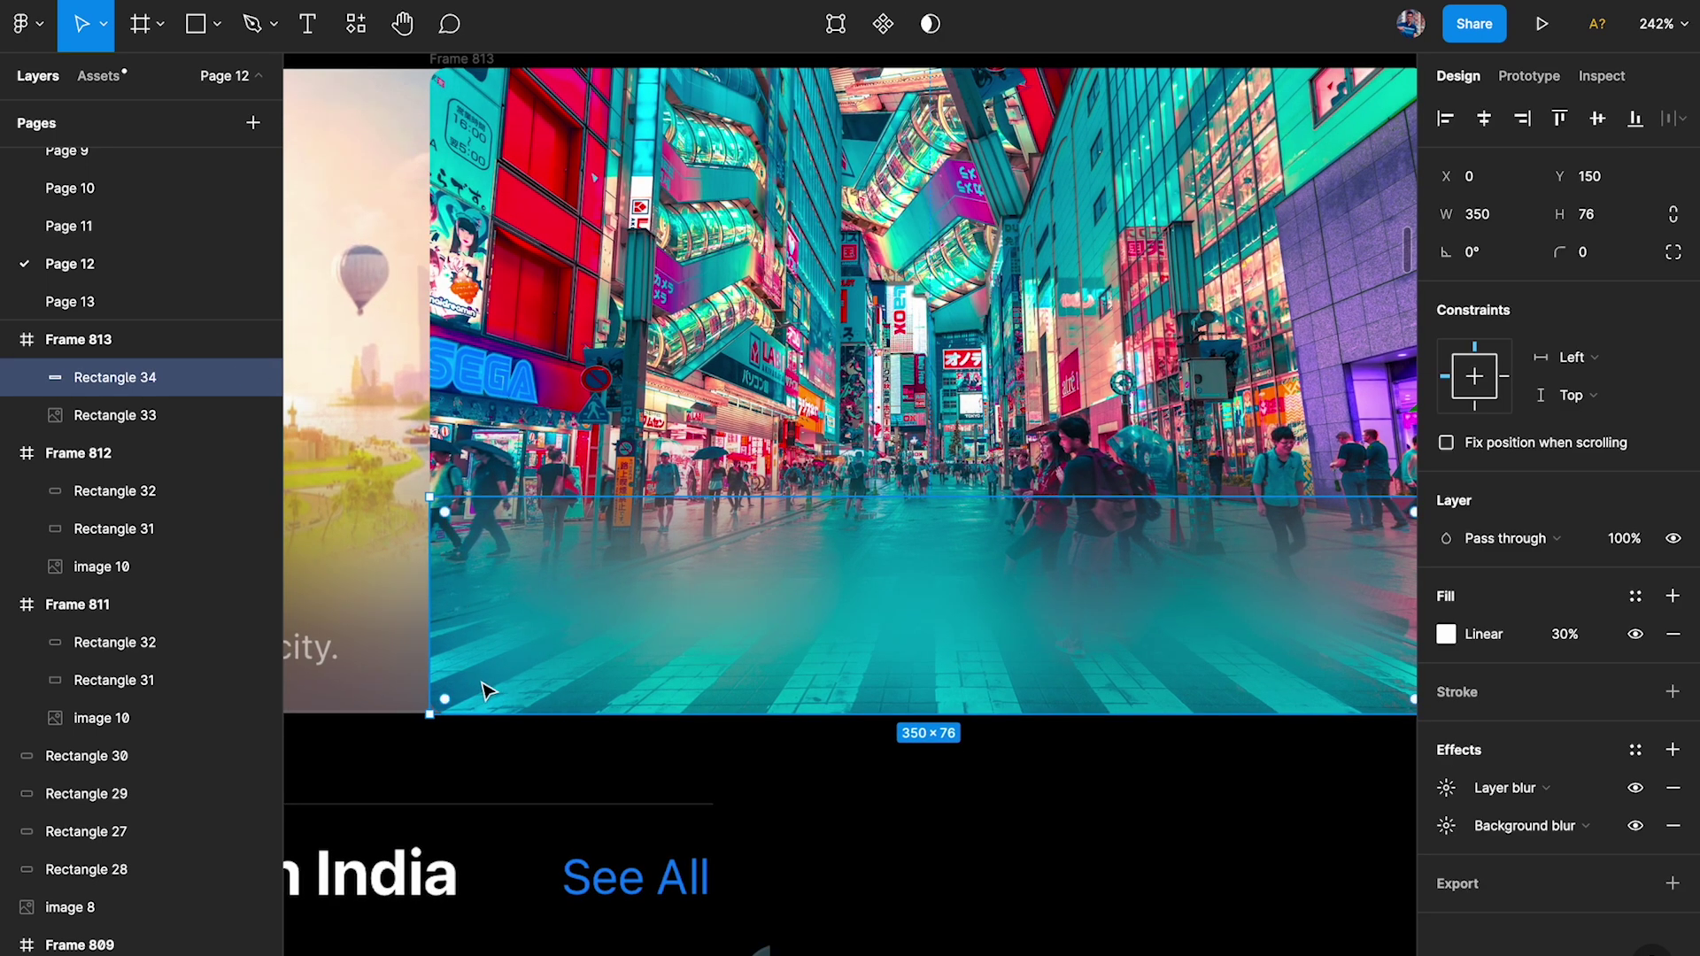
{"action": "scroll", "coordinate": [735, 699], "scroll_direction": "right", "scroll_amount": 2}
{"action": "scroll", "coordinate": [735, 699], "scroll_direction": "down", "scroll_amount": 1}
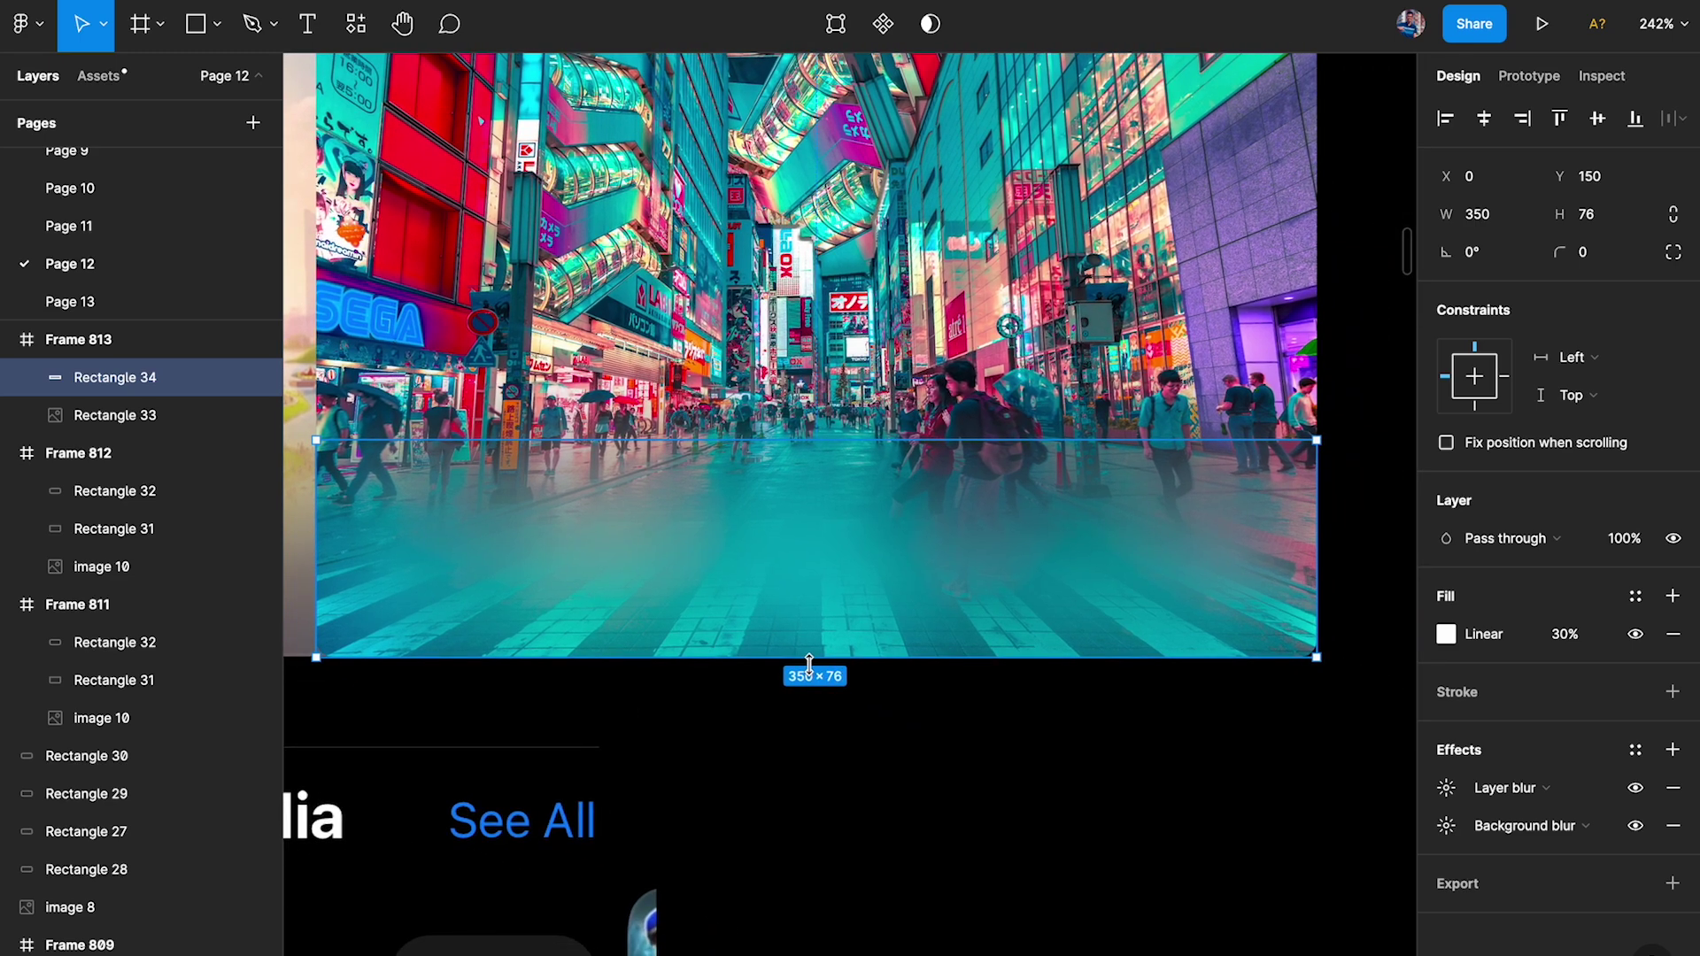
{"action": "left_click_drag", "start_coordinate": [759, 663], "coordinate": [766, 753]}
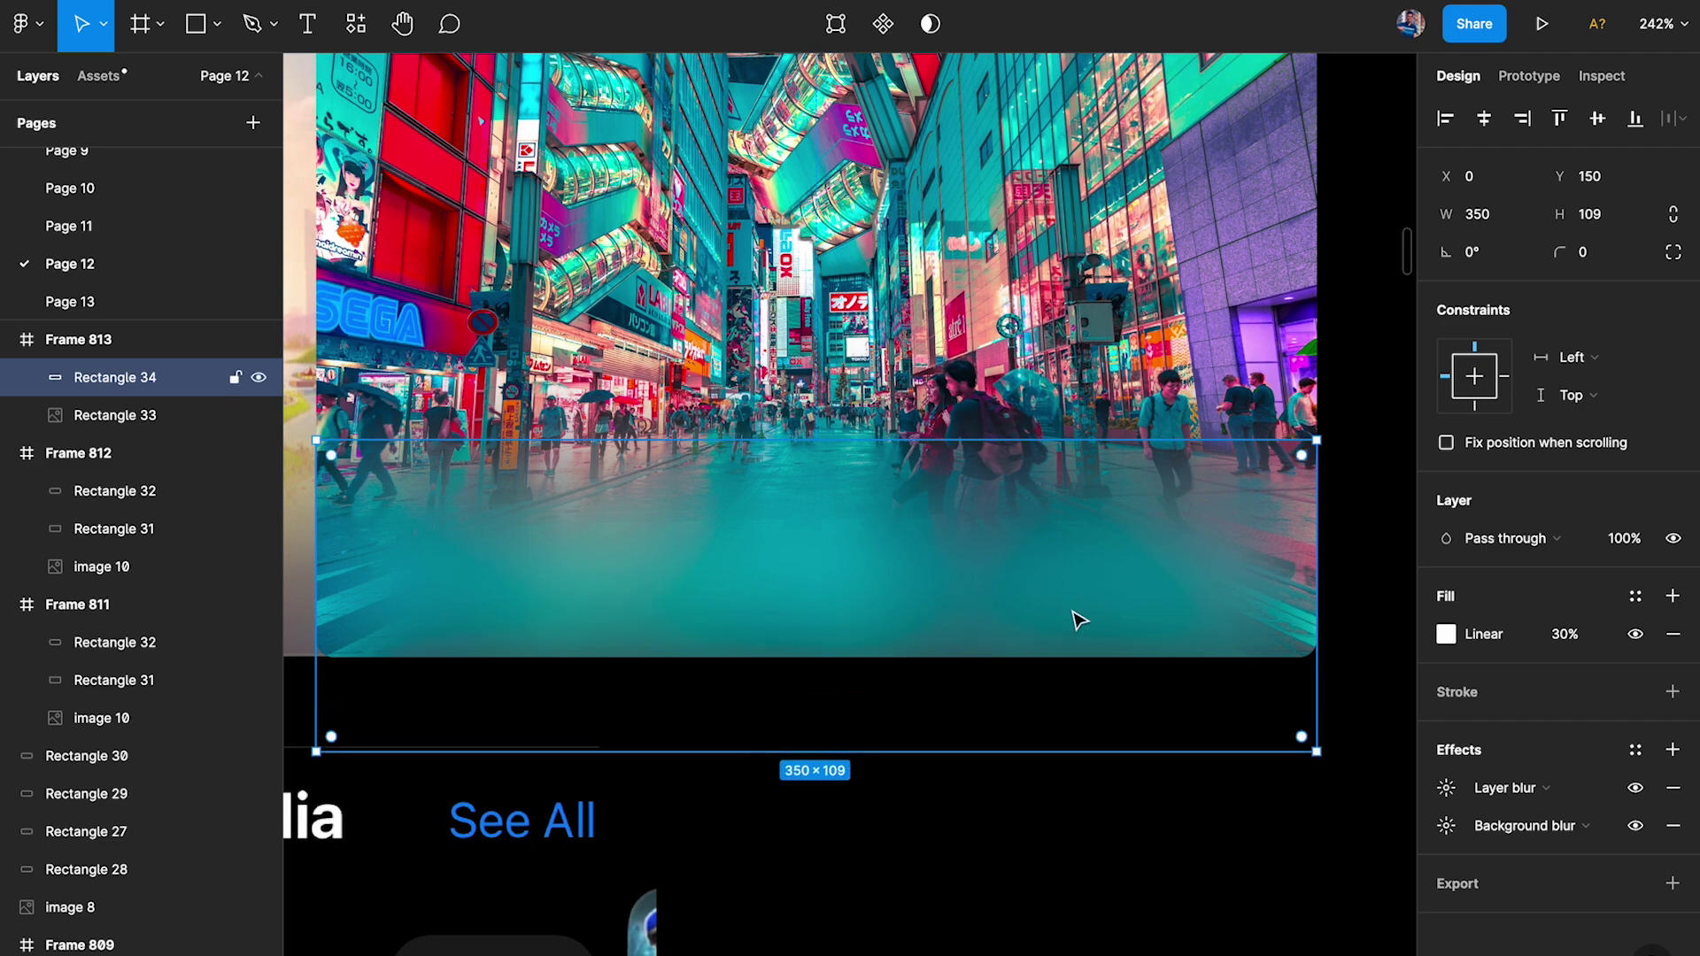
Widen the strip past both sides of the street photo card to about 441.
{"action": "scroll", "coordinate": [1098, 617], "scroll_direction": "right", "scroll_amount": 4}
{"action": "scroll", "coordinate": [1098, 616], "scroll_direction": "up", "scroll_amount": 1}
{"action": "left_click_drag", "start_coordinate": [1082, 590], "coordinate": [1204, 573]}
{"action": "scroll", "coordinate": [1204, 574], "scroll_direction": "left", "scroll_amount": 10}
{"action": "left_click_drag", "start_coordinate": [674, 586], "coordinate": [527, 587]}
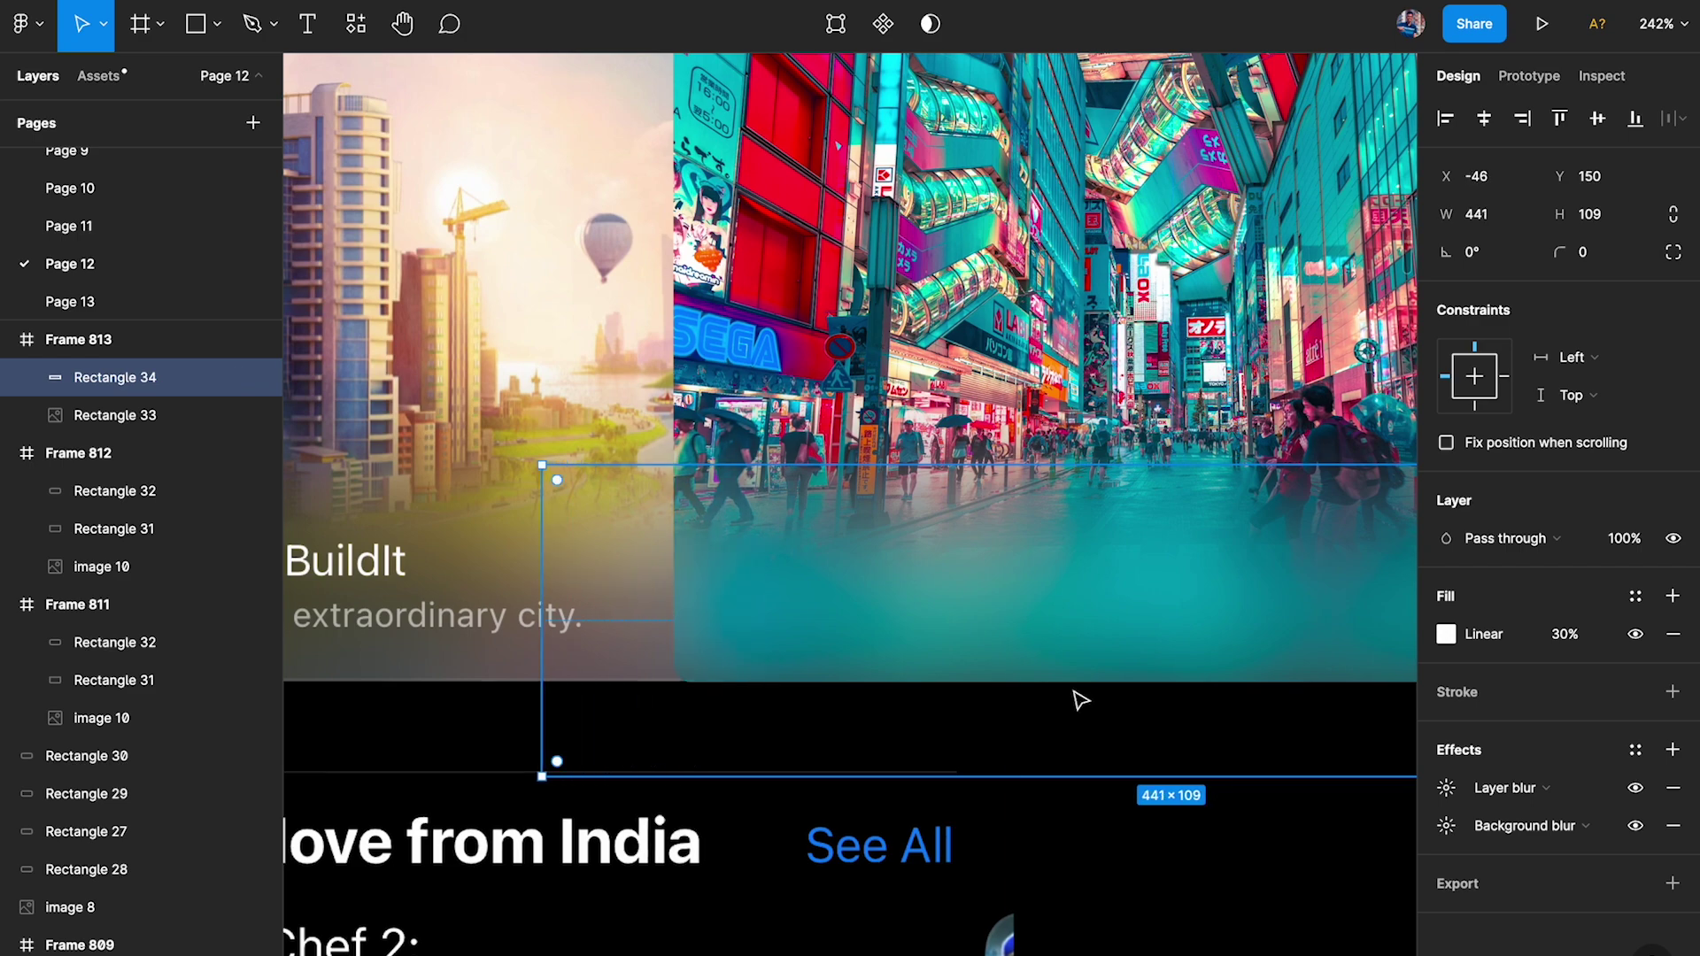
{"action": "scroll", "coordinate": [1090, 883], "scroll_direction": "right", "scroll_amount": 4}
{"action": "left_click", "coordinate": [1090, 883]}
{"action": "scroll", "coordinate": [1090, 883], "scroll_direction": "left", "scroll_amount": 4}
{"action": "scroll", "coordinate": [1096, 890], "scroll_direction": "down", "scroll_amount": 5}
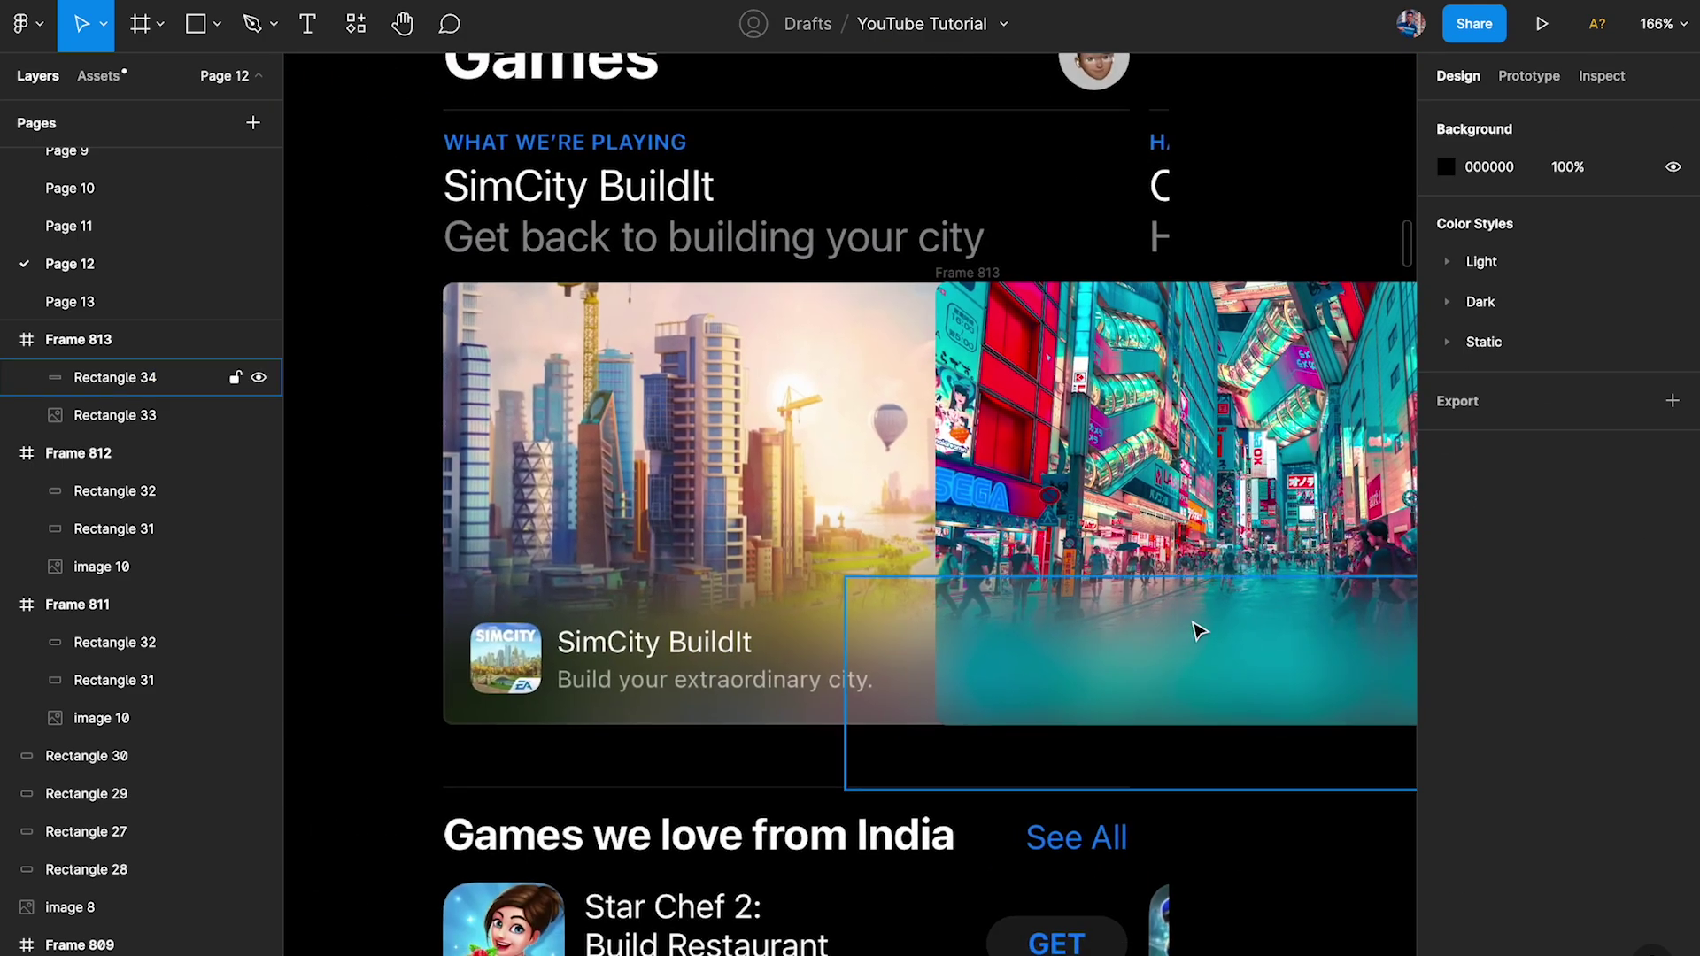
Lower the strip's upper edge slightly to about Y 154, reducing its height to about 105.
{"action": "left_click", "coordinate": [1195, 634]}
{"action": "scroll", "coordinate": [1191, 611], "scroll_direction": "up", "scroll_amount": 5}
{"action": "left_click_drag", "start_coordinate": [1186, 560], "coordinate": [1186, 570]}
{"action": "left_click", "coordinate": [1218, 884]}
{"action": "scroll", "coordinate": [1218, 884], "scroll_direction": "right", "scroll_amount": 3}
{"action": "key", "text": "Escape"}
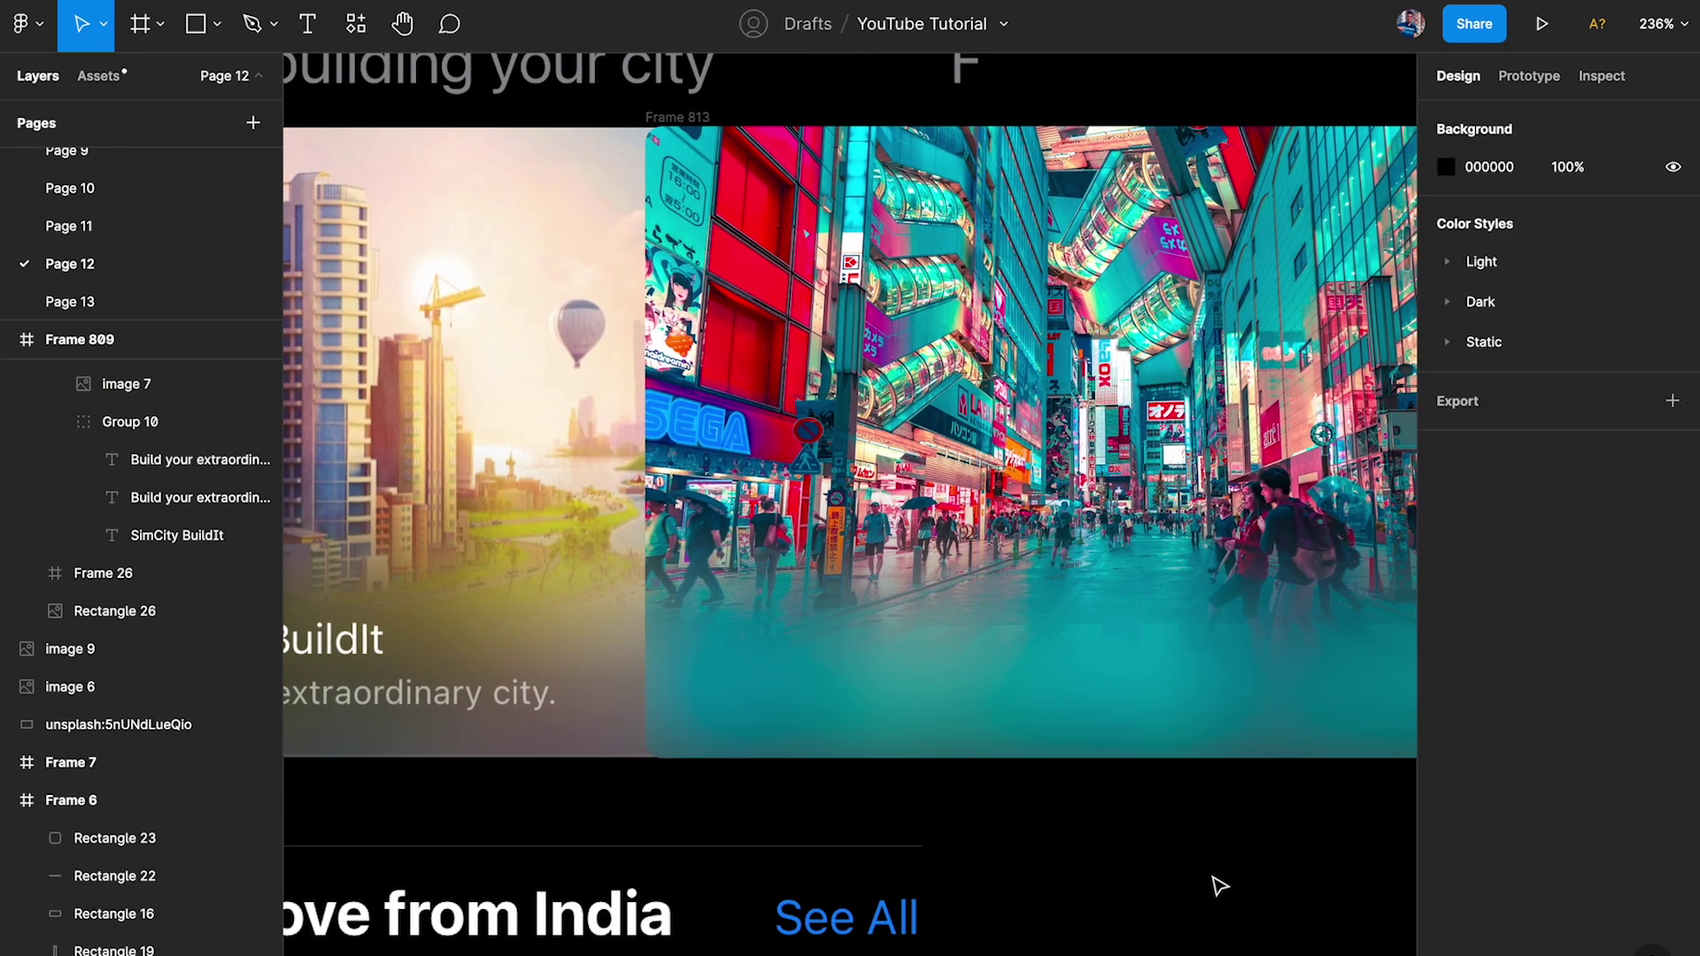
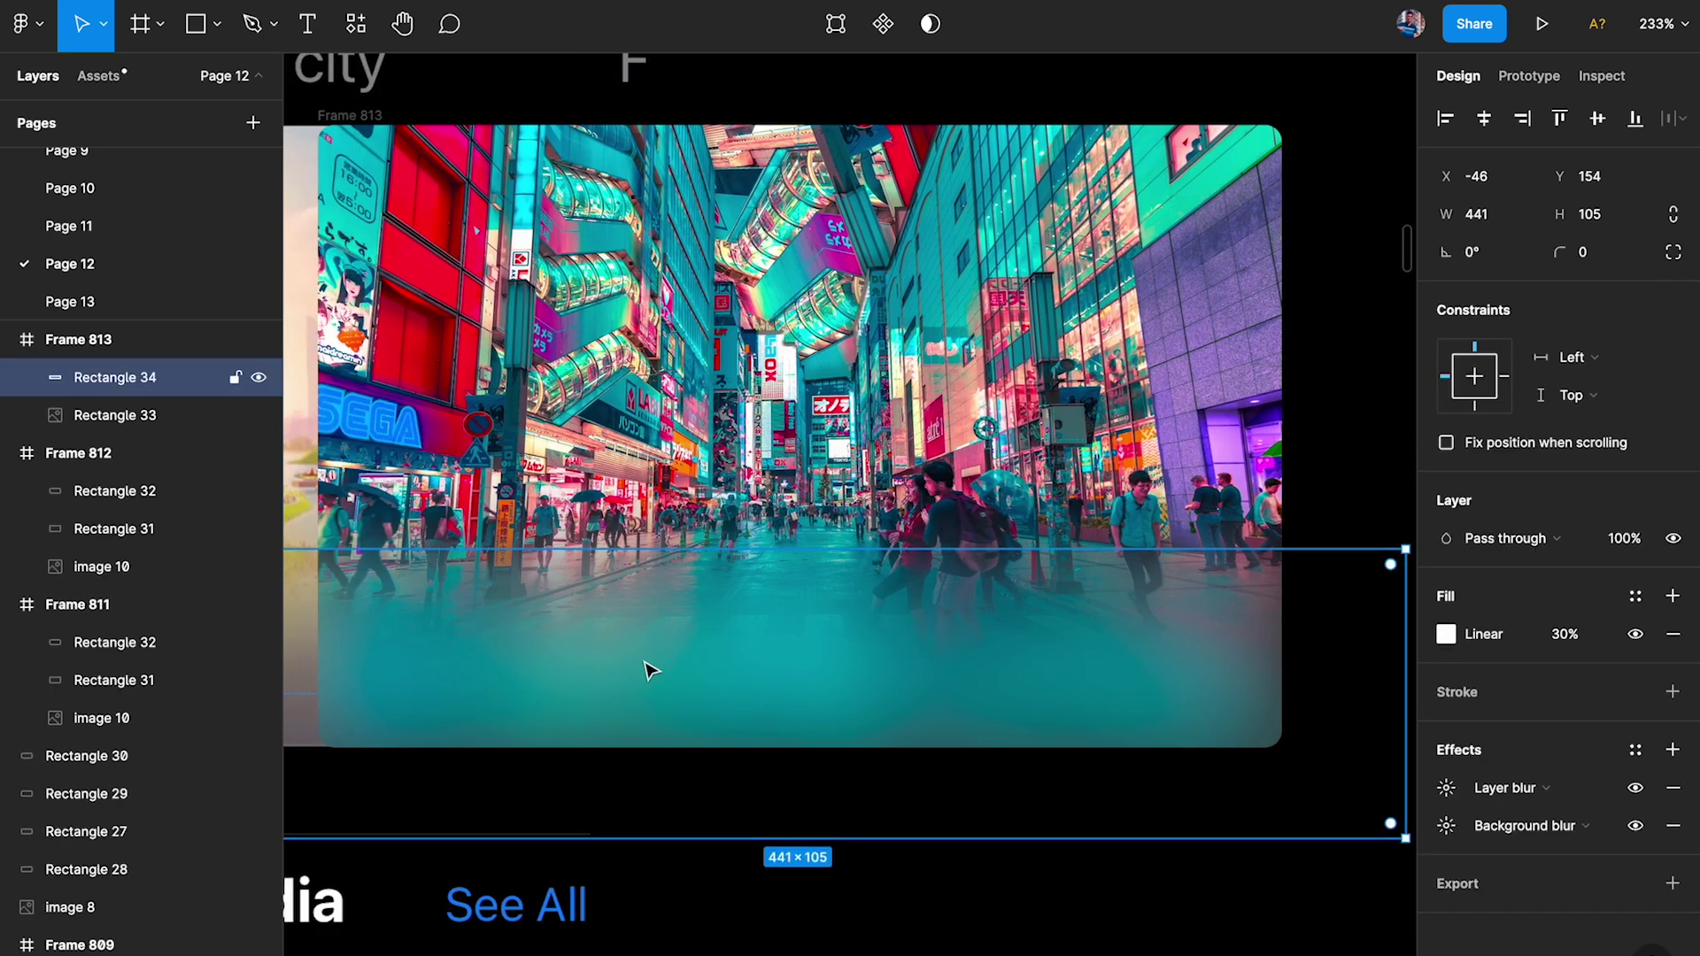
{"action": "left_click", "coordinate": [1447, 633]}
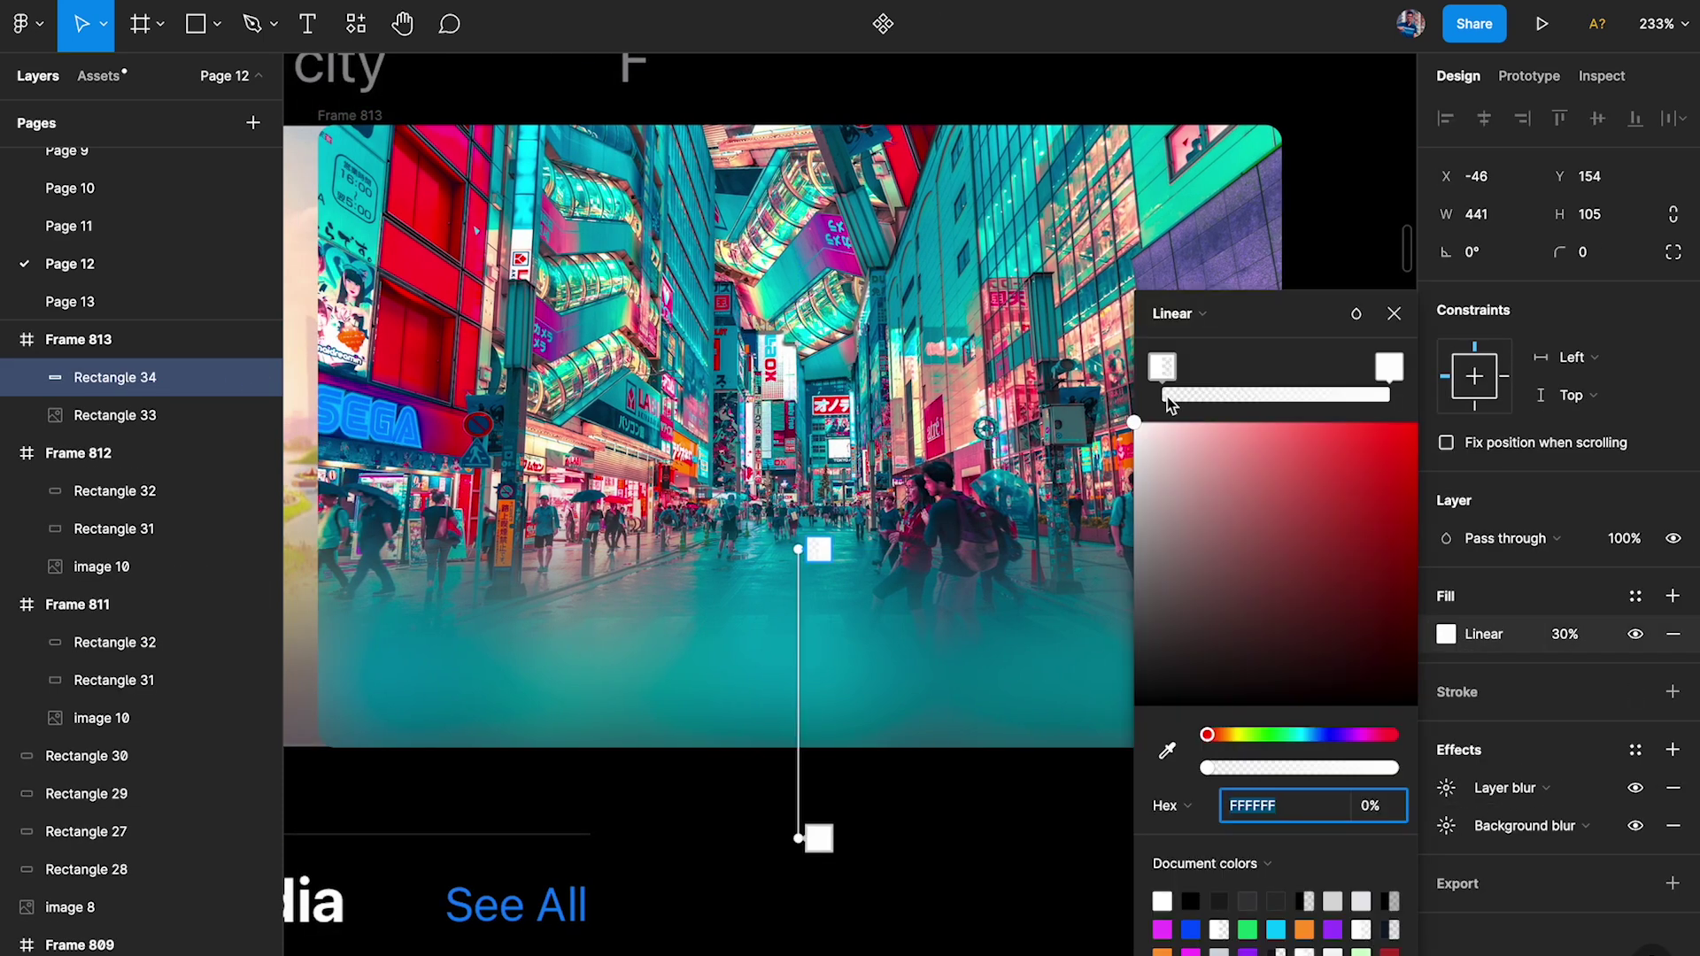
{"action": "left_click", "coordinate": [1169, 754]}
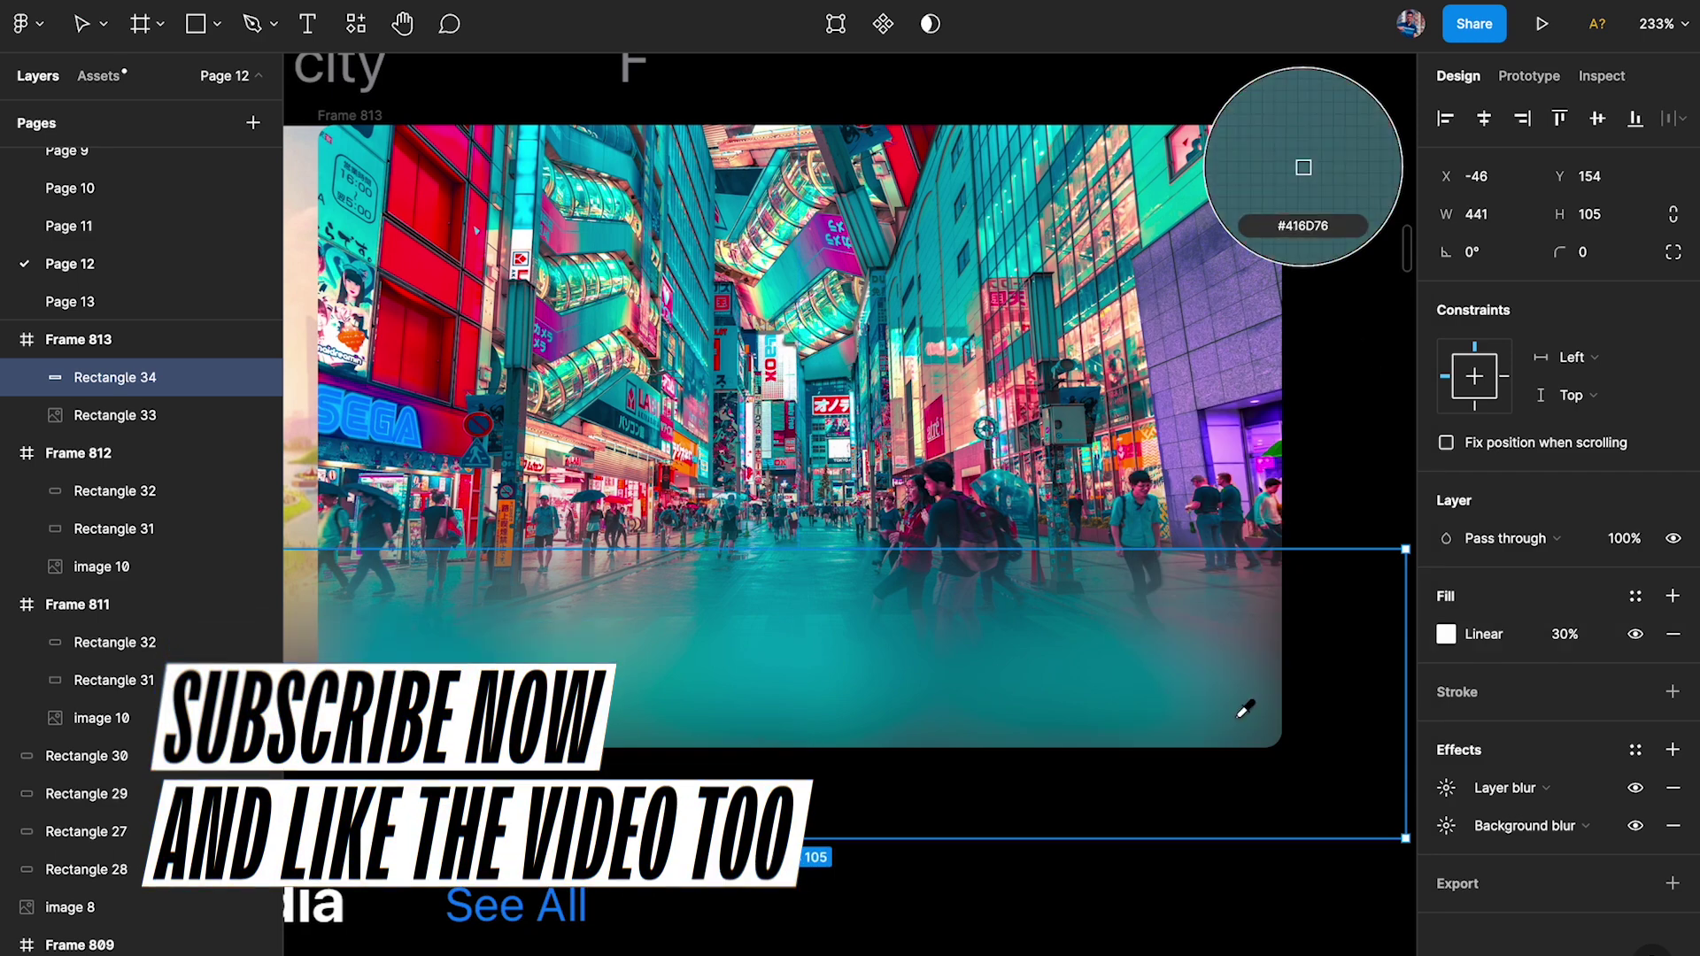
{"action": "key", "text": "Escape"}
Recolor the lower stop of the strip's gradient to 00709B at 100% with a color sampled from the street photo.
{"action": "left_click", "coordinate": [1448, 634]}
{"action": "left_click", "coordinate": [1390, 367]}
{"action": "left_click", "coordinate": [1169, 746]}
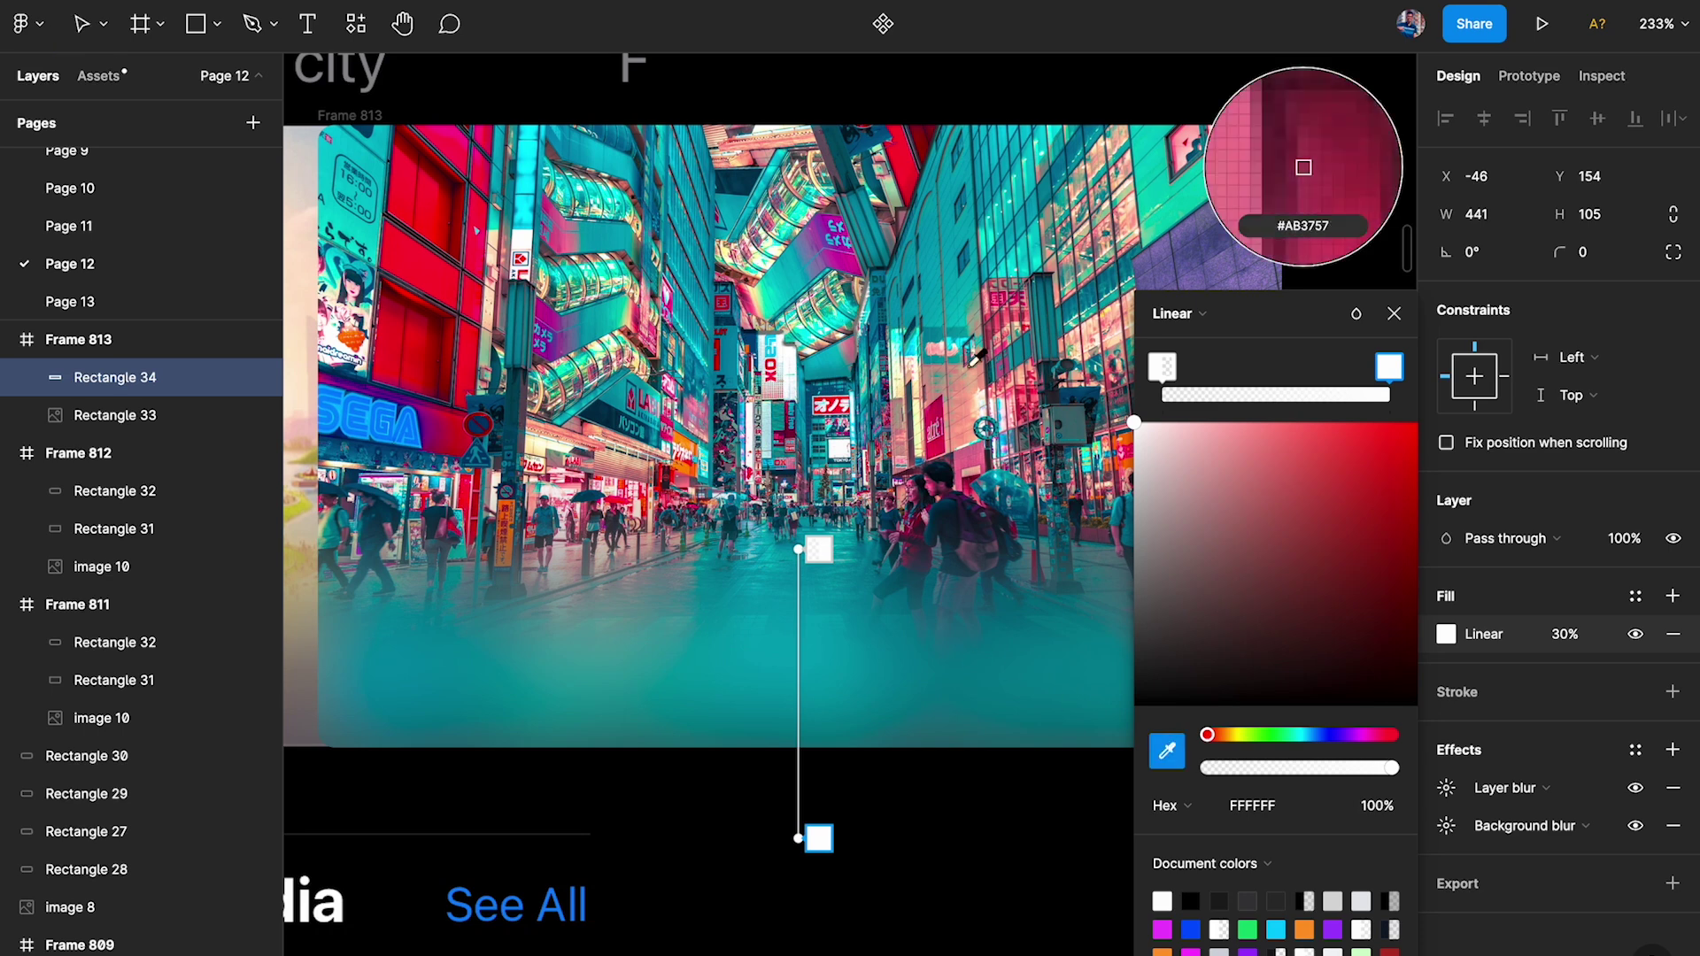
{"action": "left_click", "coordinate": [1303, 167]}
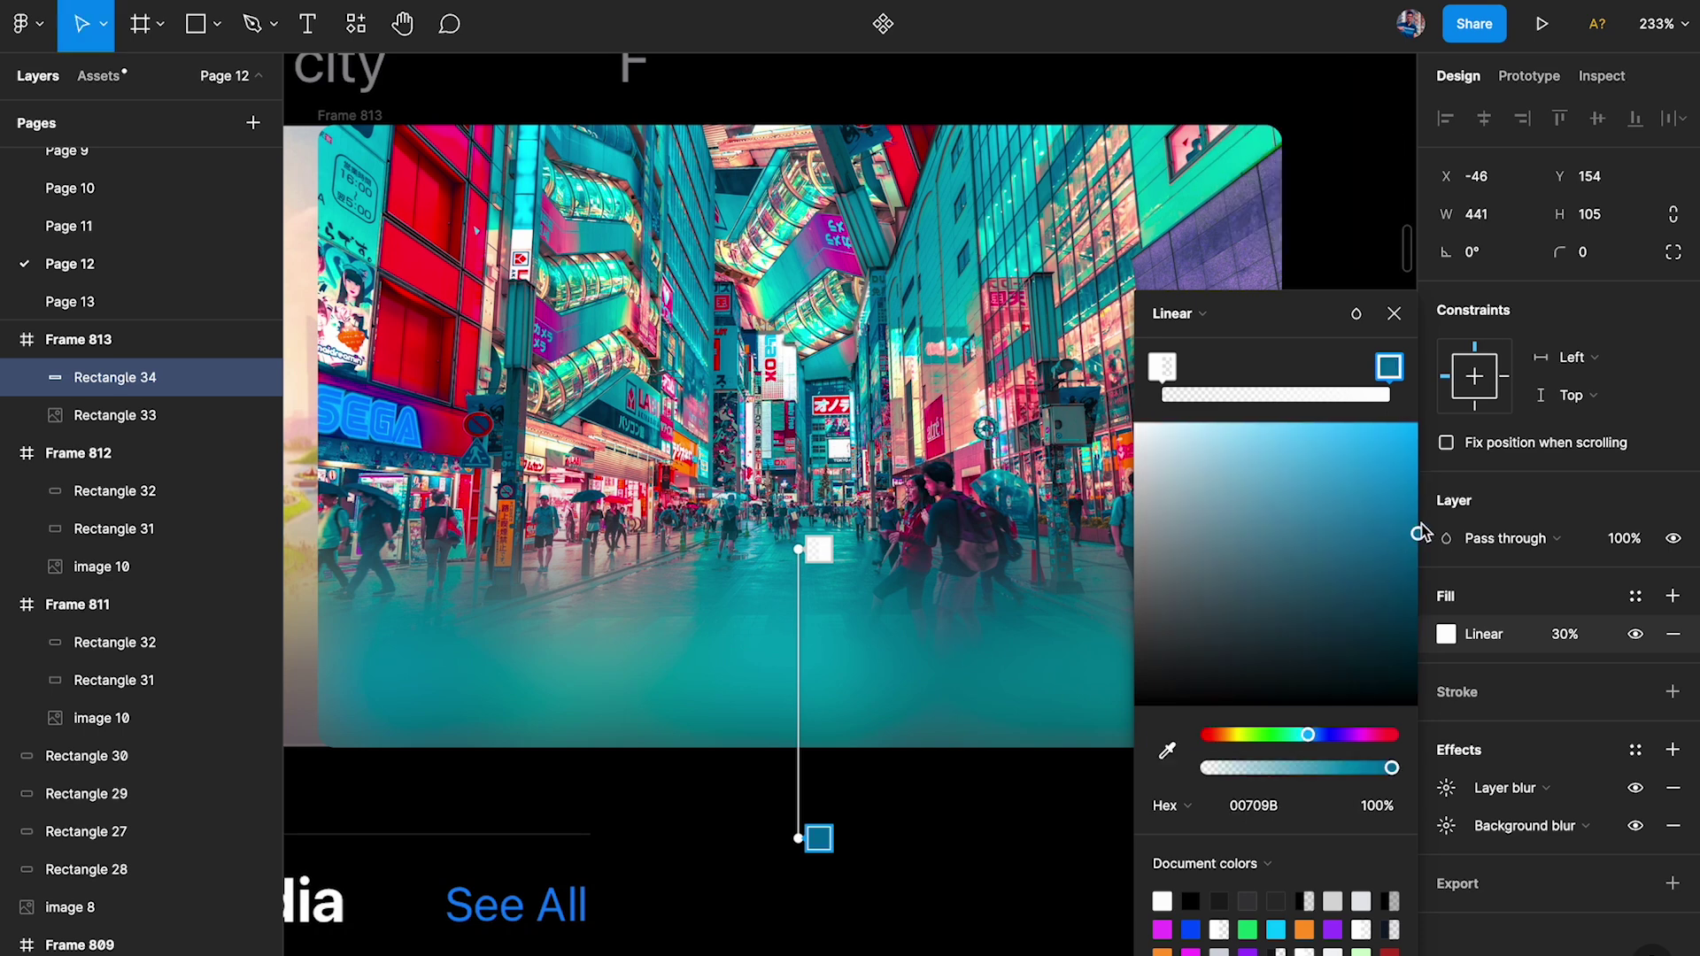
{"action": "mouse_move", "coordinate": [1417, 594]}
{"action": "left_mouse_down"}
{"action": "mouse_move", "coordinate": [1420, 536]}
{"action": "mouse_move", "coordinate": [1402, 581]}
{"action": "left_mouse_up"}
Recolor the upper, fully transparent stop of the strip's gradient to bright blue 00B8FF.
{"action": "left_click", "coordinate": [1293, 801]}
{"action": "key", "text": "super+c"}
{"action": "left_click", "coordinate": [1166, 368]}
{"action": "left_click", "coordinate": [1283, 814]}
{"action": "key", "text": "super+v"}
{"action": "key", "text": "Return"}
{"action": "left_click_drag", "start_coordinate": [1417, 530], "coordinate": [876, 376]}
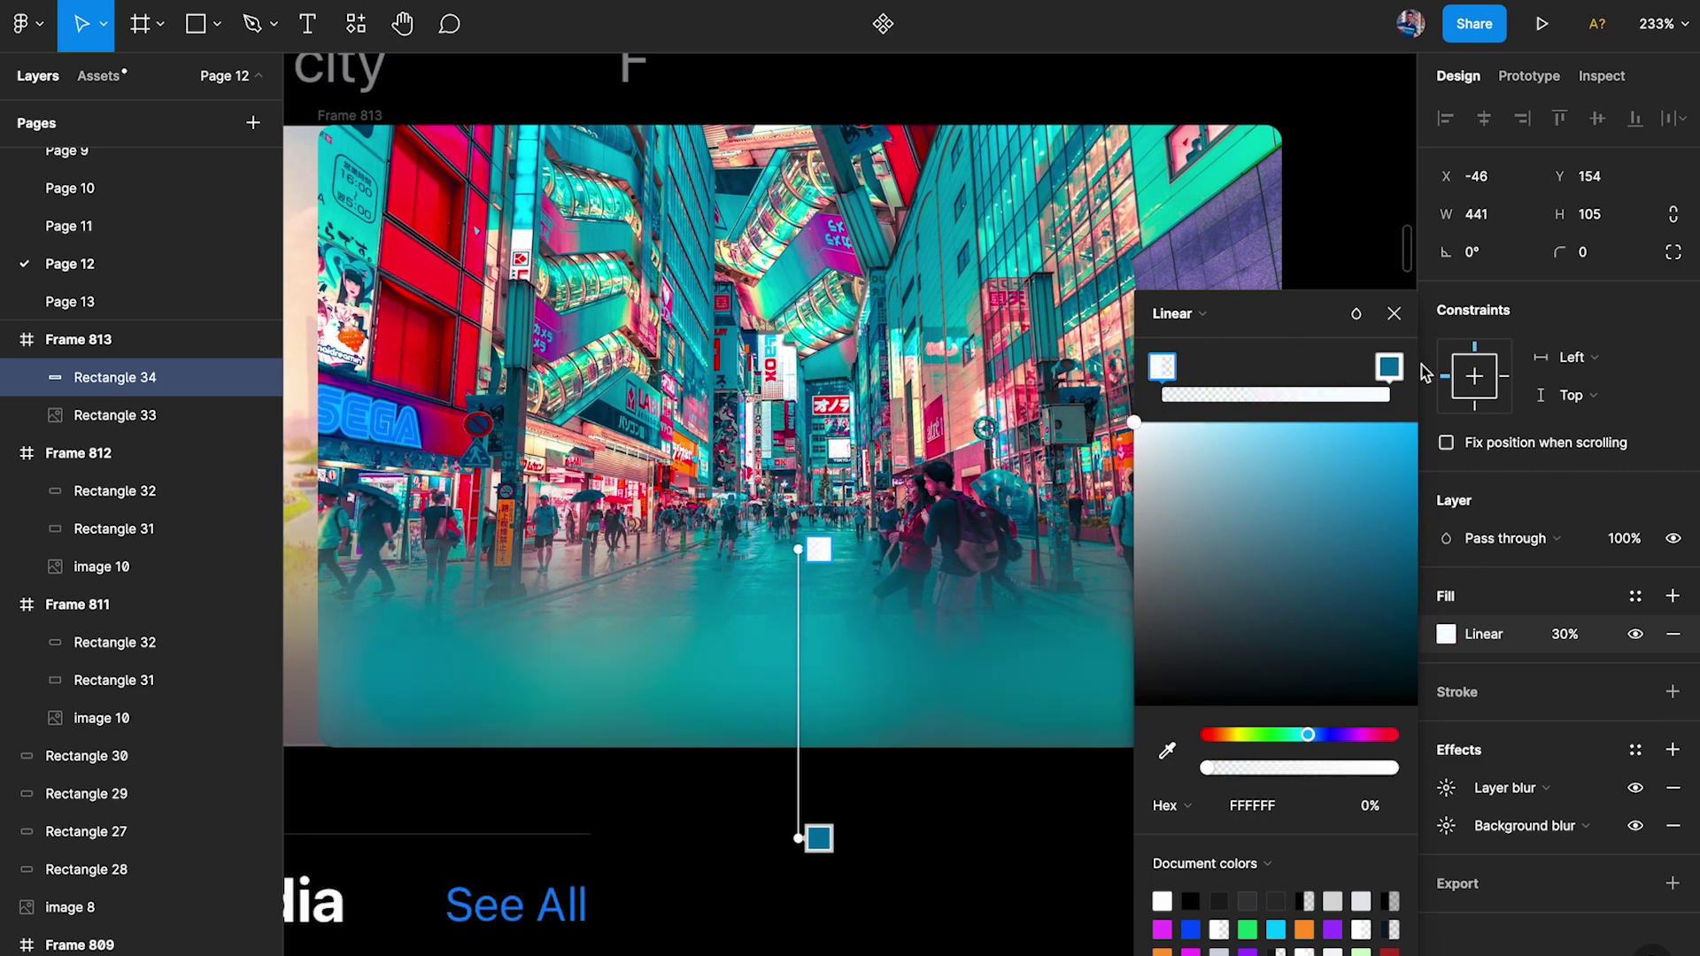
{"action": "left_click_drag", "start_coordinate": [1424, 373], "coordinate": [1417, 422]}
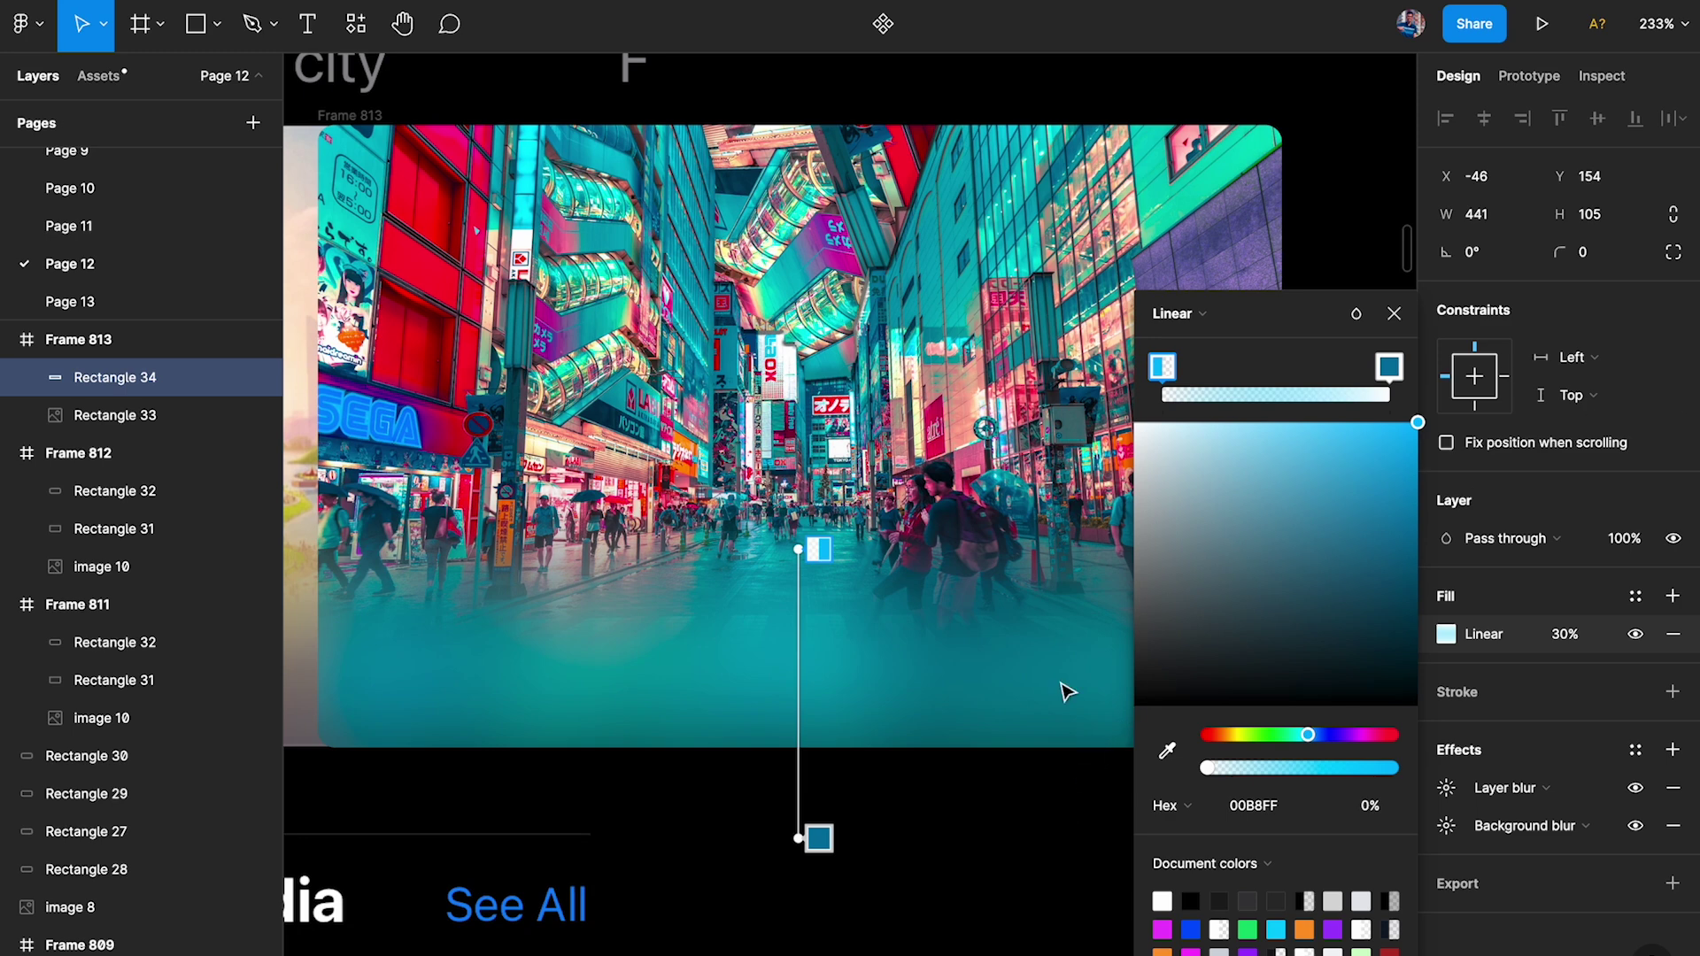
{"action": "left_click", "coordinate": [979, 804]}
{"action": "left_click", "coordinate": [979, 804]}
{"action": "left_click", "coordinate": [925, 719]}
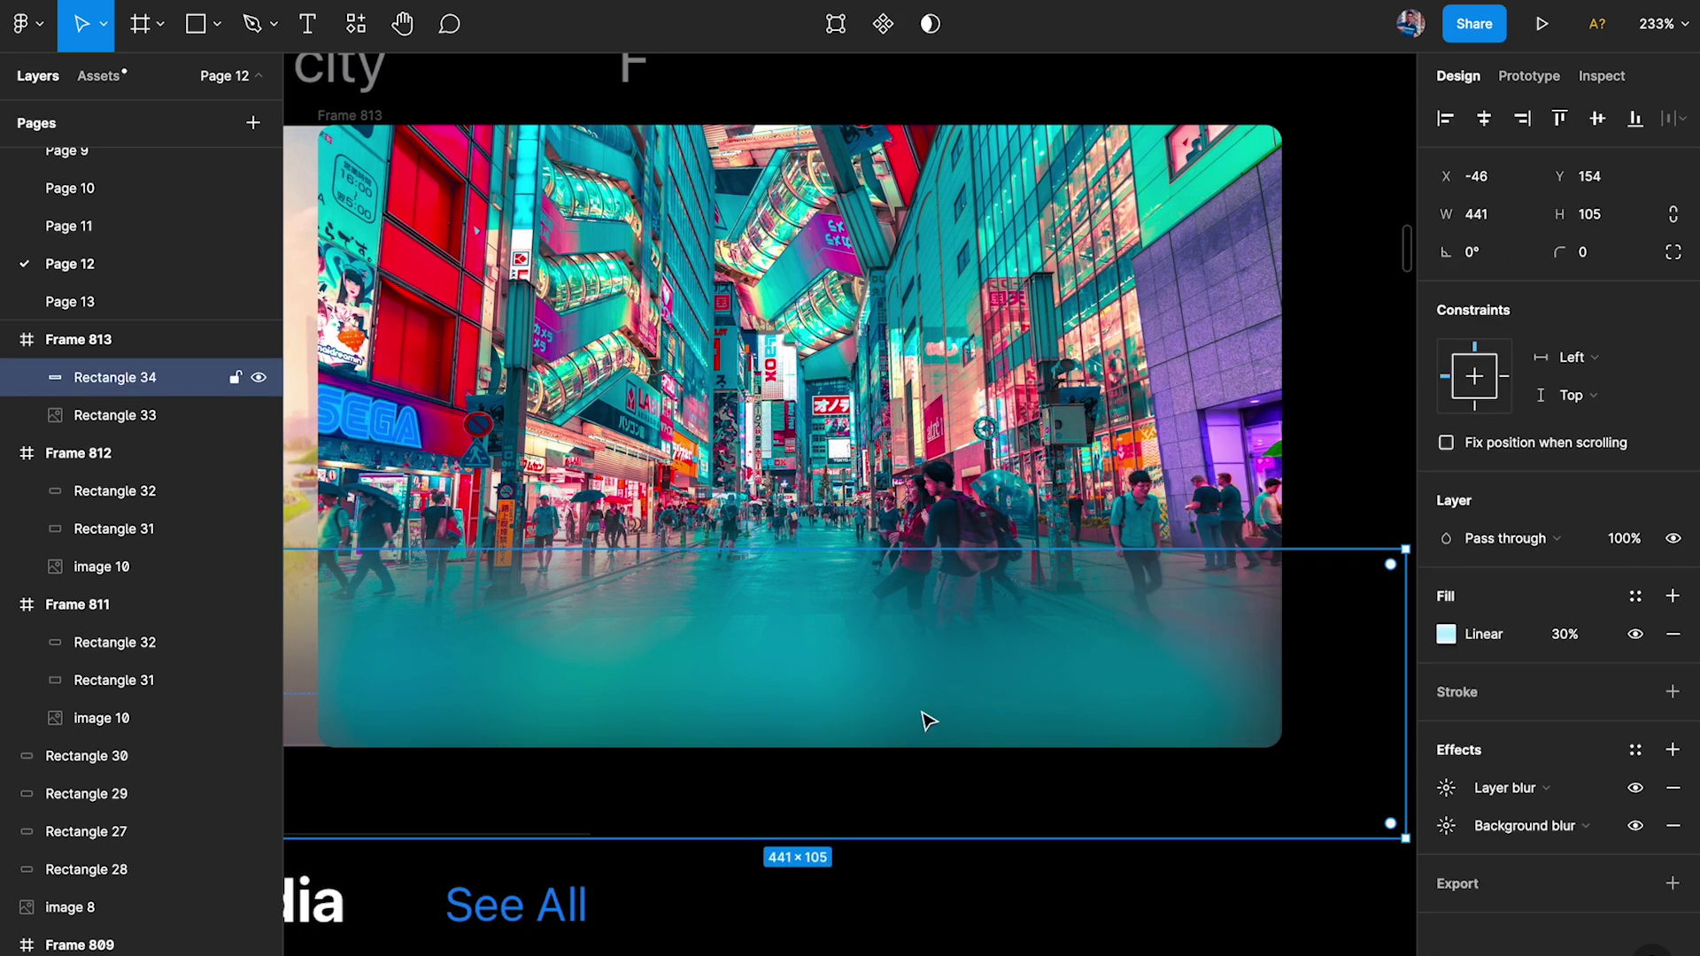
Move the street photo card off the App Store mockup onto the empty canvas beside it, at about X 5237, Y 1738.
{"action": "scroll", "coordinate": [925, 719], "scroll_direction": "down", "scroll_amount": 3}
{"action": "scroll", "coordinate": [925, 719], "scroll_direction": "down", "scroll_amount": 2}
{"action": "scroll", "coordinate": [925, 718], "scroll_direction": "left", "scroll_amount": 2}
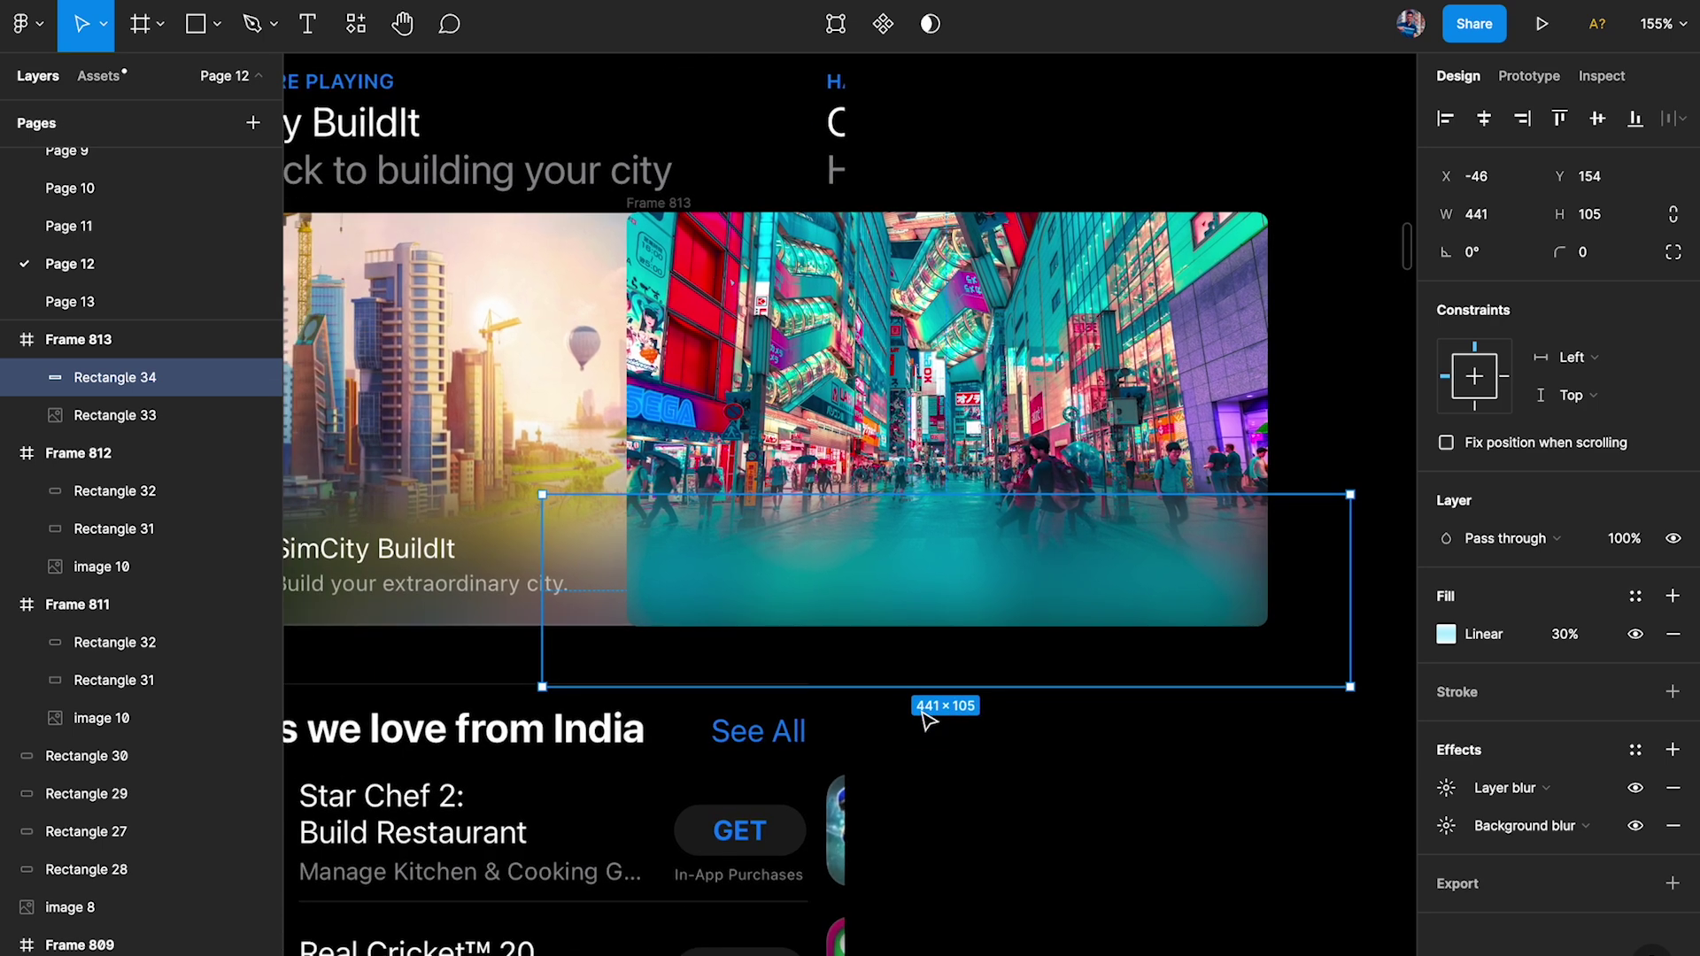
{"action": "scroll", "coordinate": [925, 719], "scroll_direction": "left", "scroll_amount": 3}
{"action": "left_click", "coordinate": [1184, 857]}
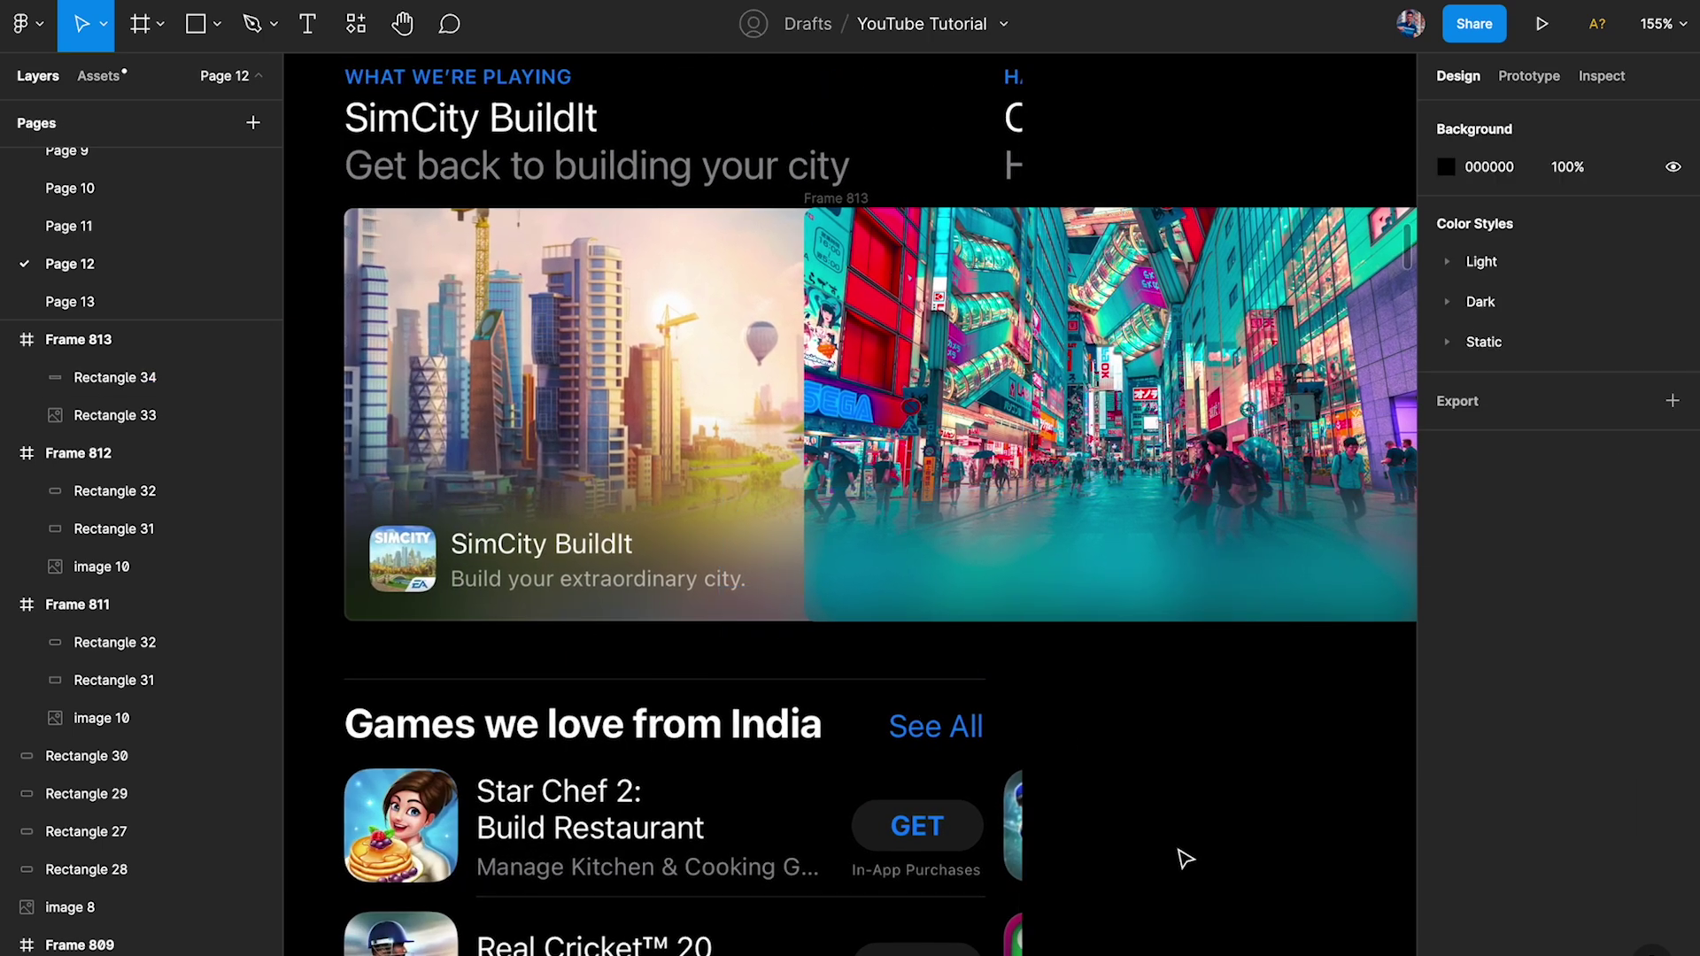
{"action": "scroll", "coordinate": [1184, 858], "scroll_direction": "right", "scroll_amount": 1}
{"action": "left_click", "coordinate": [779, 213]}
{"action": "scroll", "coordinate": [782, 216], "scroll_direction": "down", "scroll_amount": 2}
{"action": "scroll", "coordinate": [782, 216], "scroll_direction": "right", "scroll_amount": 2}
{"action": "left_click_drag", "start_coordinate": [717, 274], "coordinate": [980, 274]}
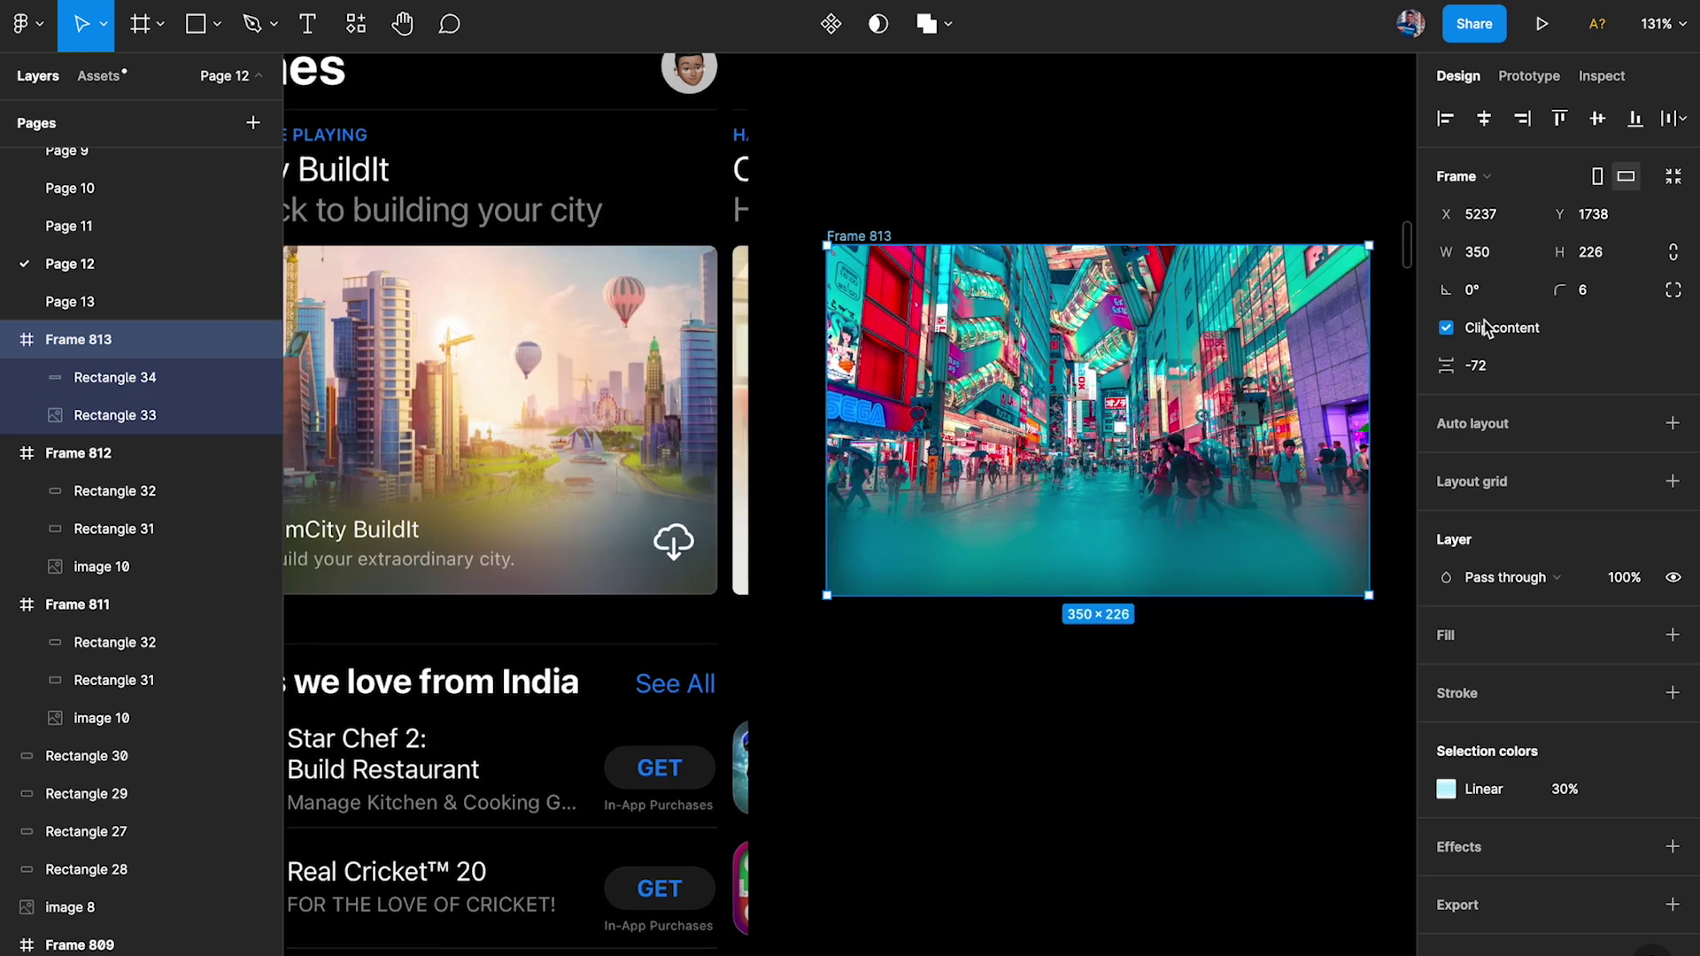
{"action": "left_click", "coordinate": [1025, 668]}
{"action": "scroll", "coordinate": [1025, 670], "scroll_direction": "up", "scroll_amount": 1}
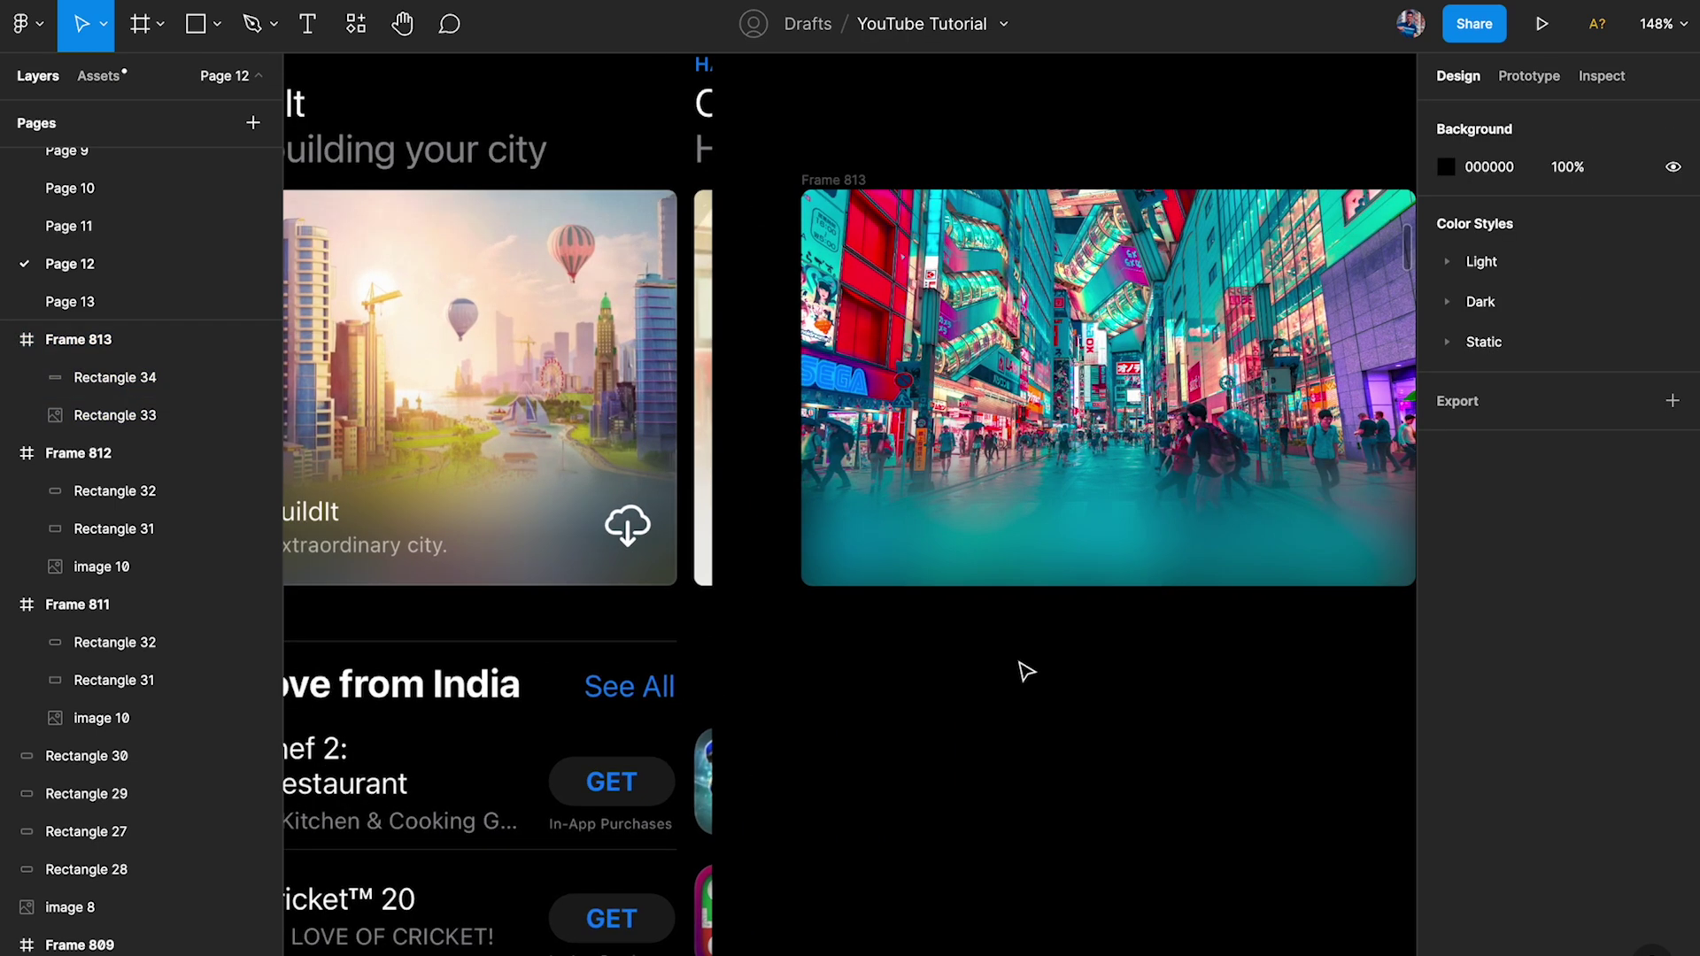
Set the layer blur of the tinted gradient strip on the street photo card to 30.
{"action": "scroll", "coordinate": [1054, 535], "scroll_direction": "up", "scroll_amount": 3}
{"action": "left_click", "coordinate": [1086, 534]}
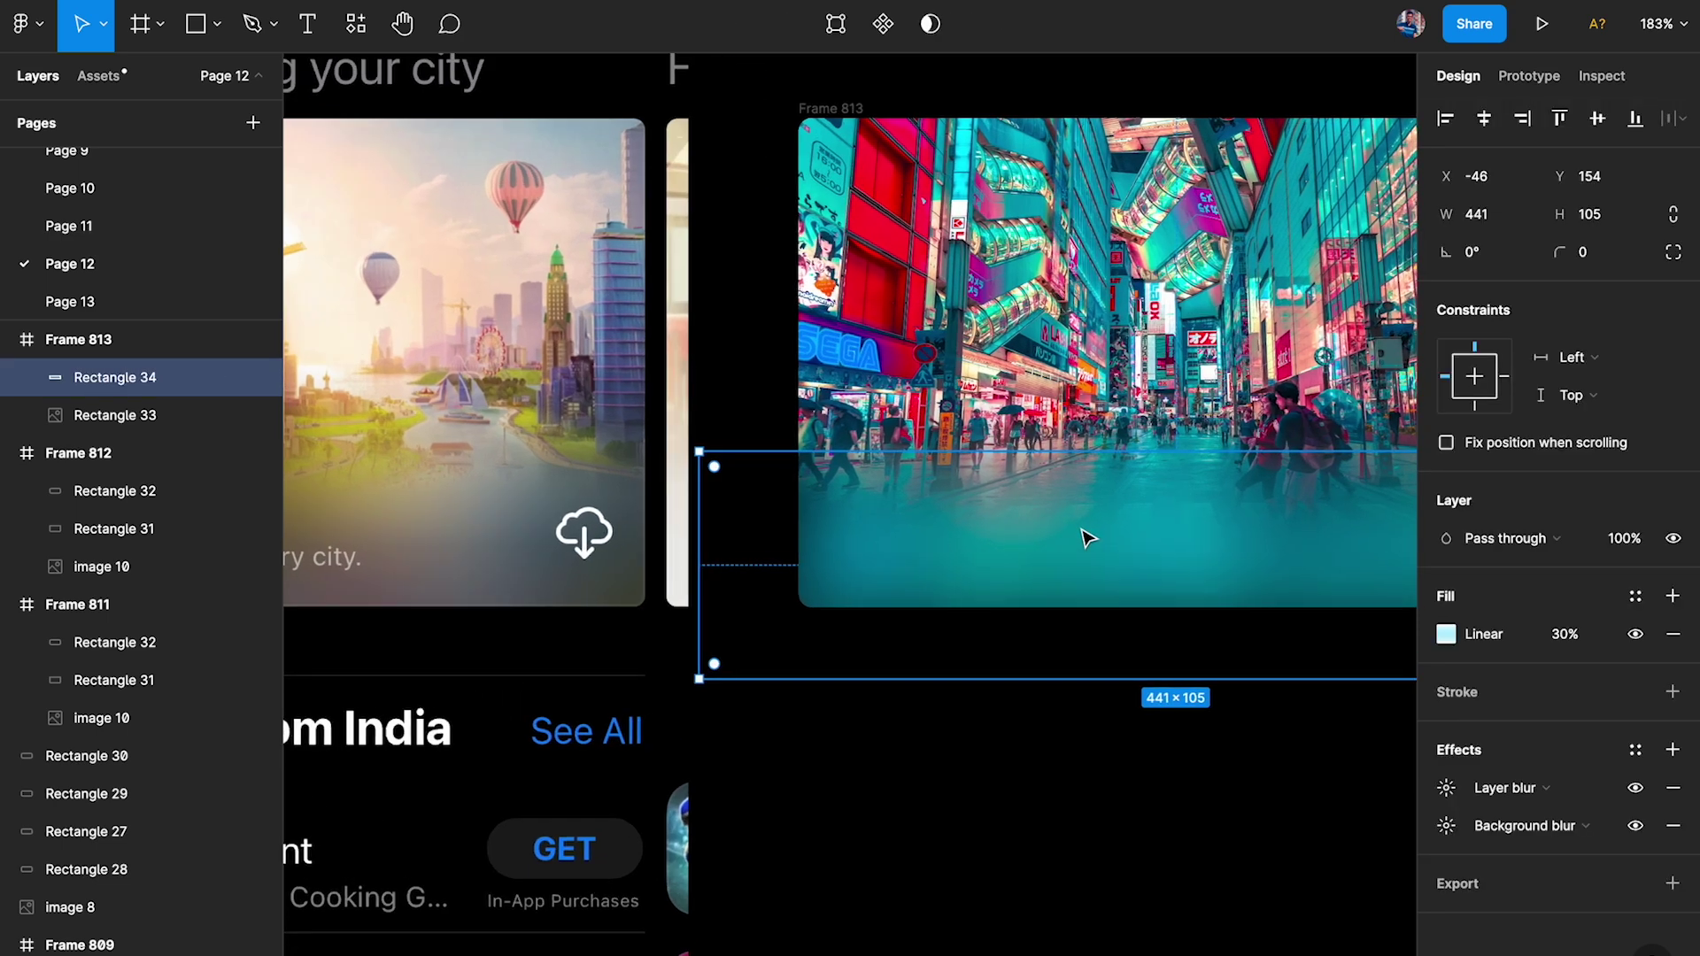
{"action": "left_click", "coordinate": [1446, 788]}
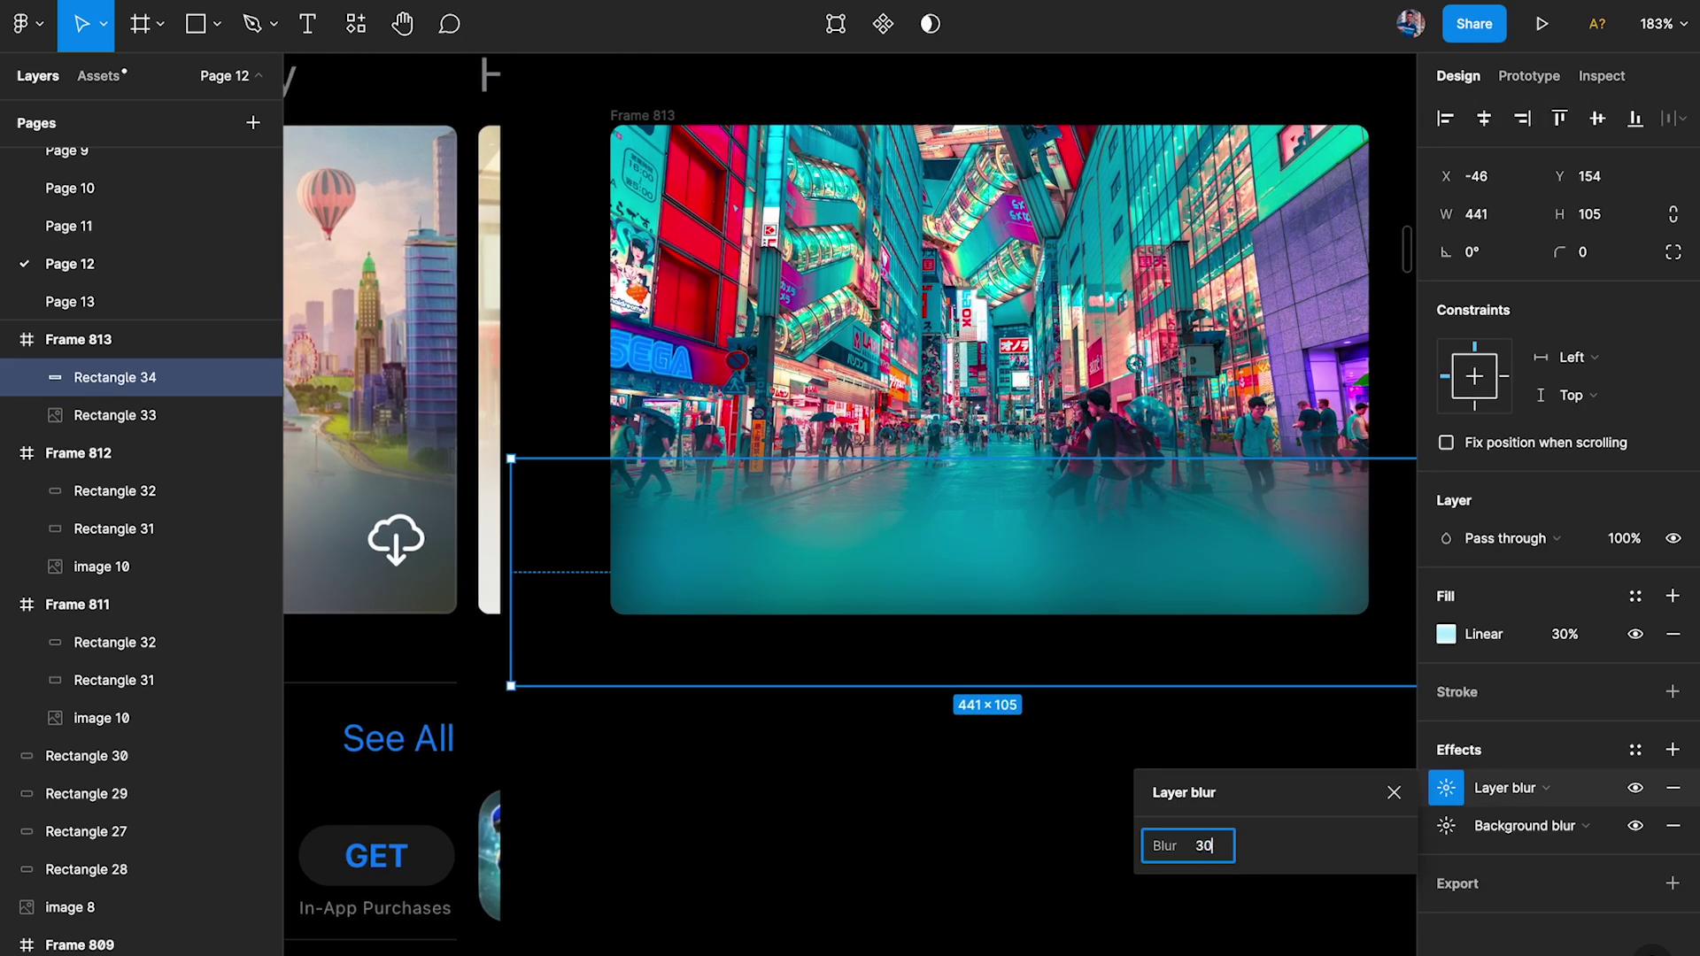
{"action": "type", "text": "30"}
{"action": "key", "text": "Return"}
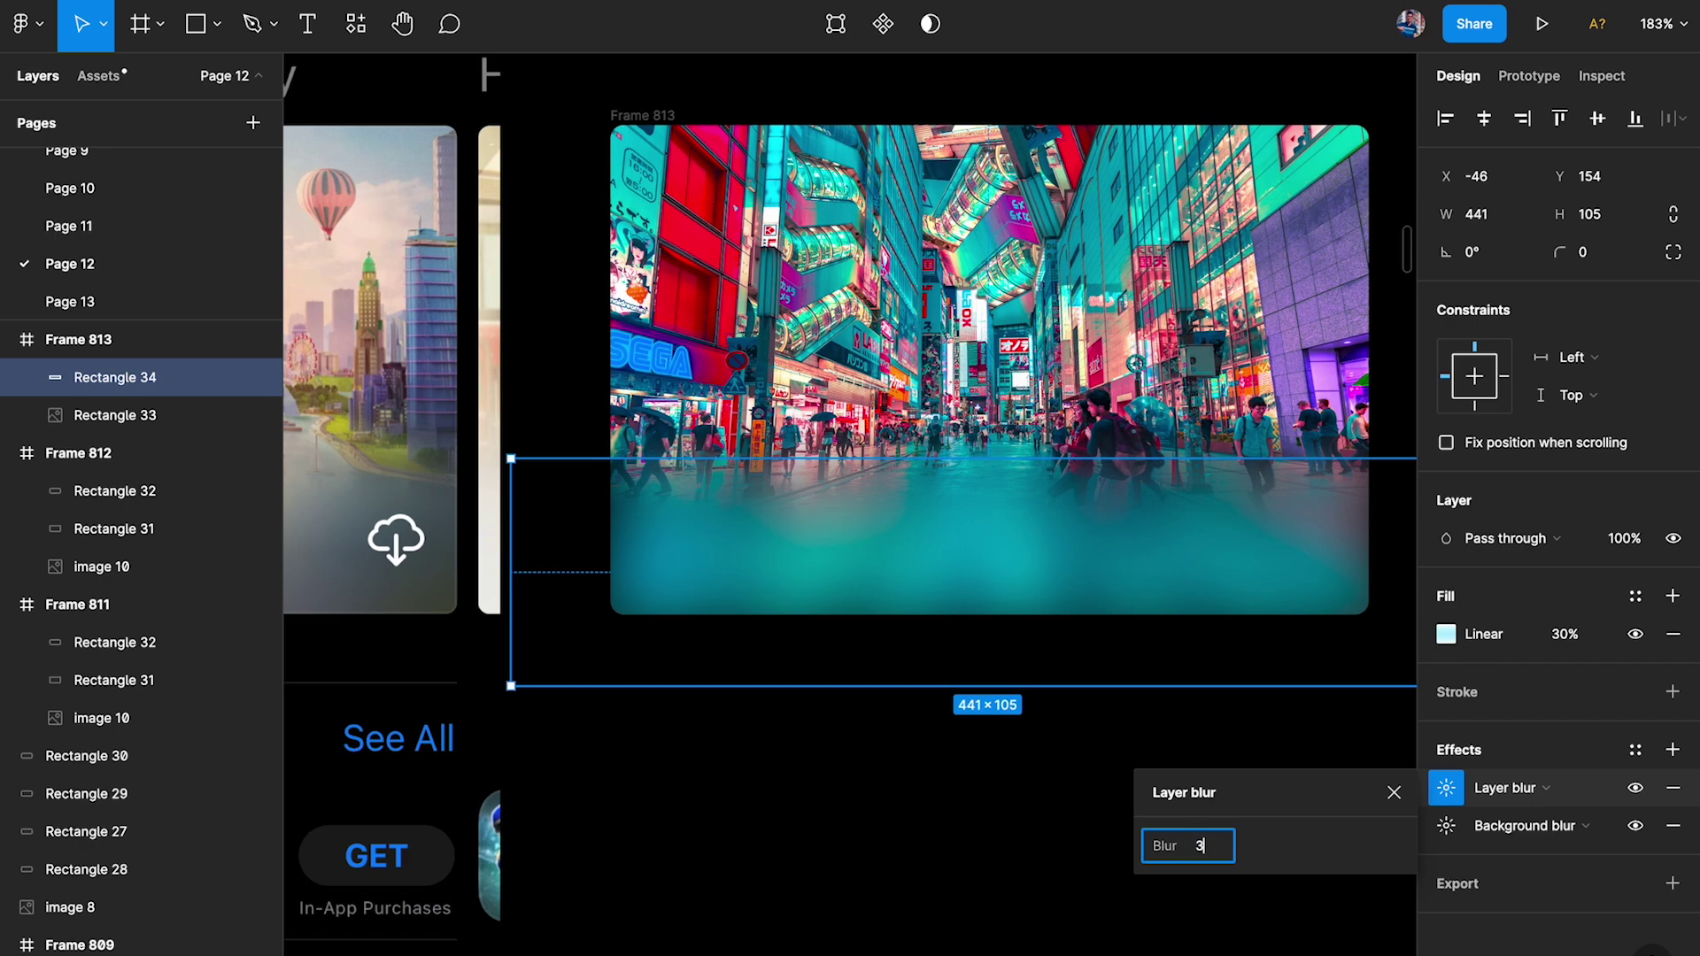
{"action": "left_click", "coordinate": [945, 846]}
{"action": "left_click", "coordinate": [983, 562]}
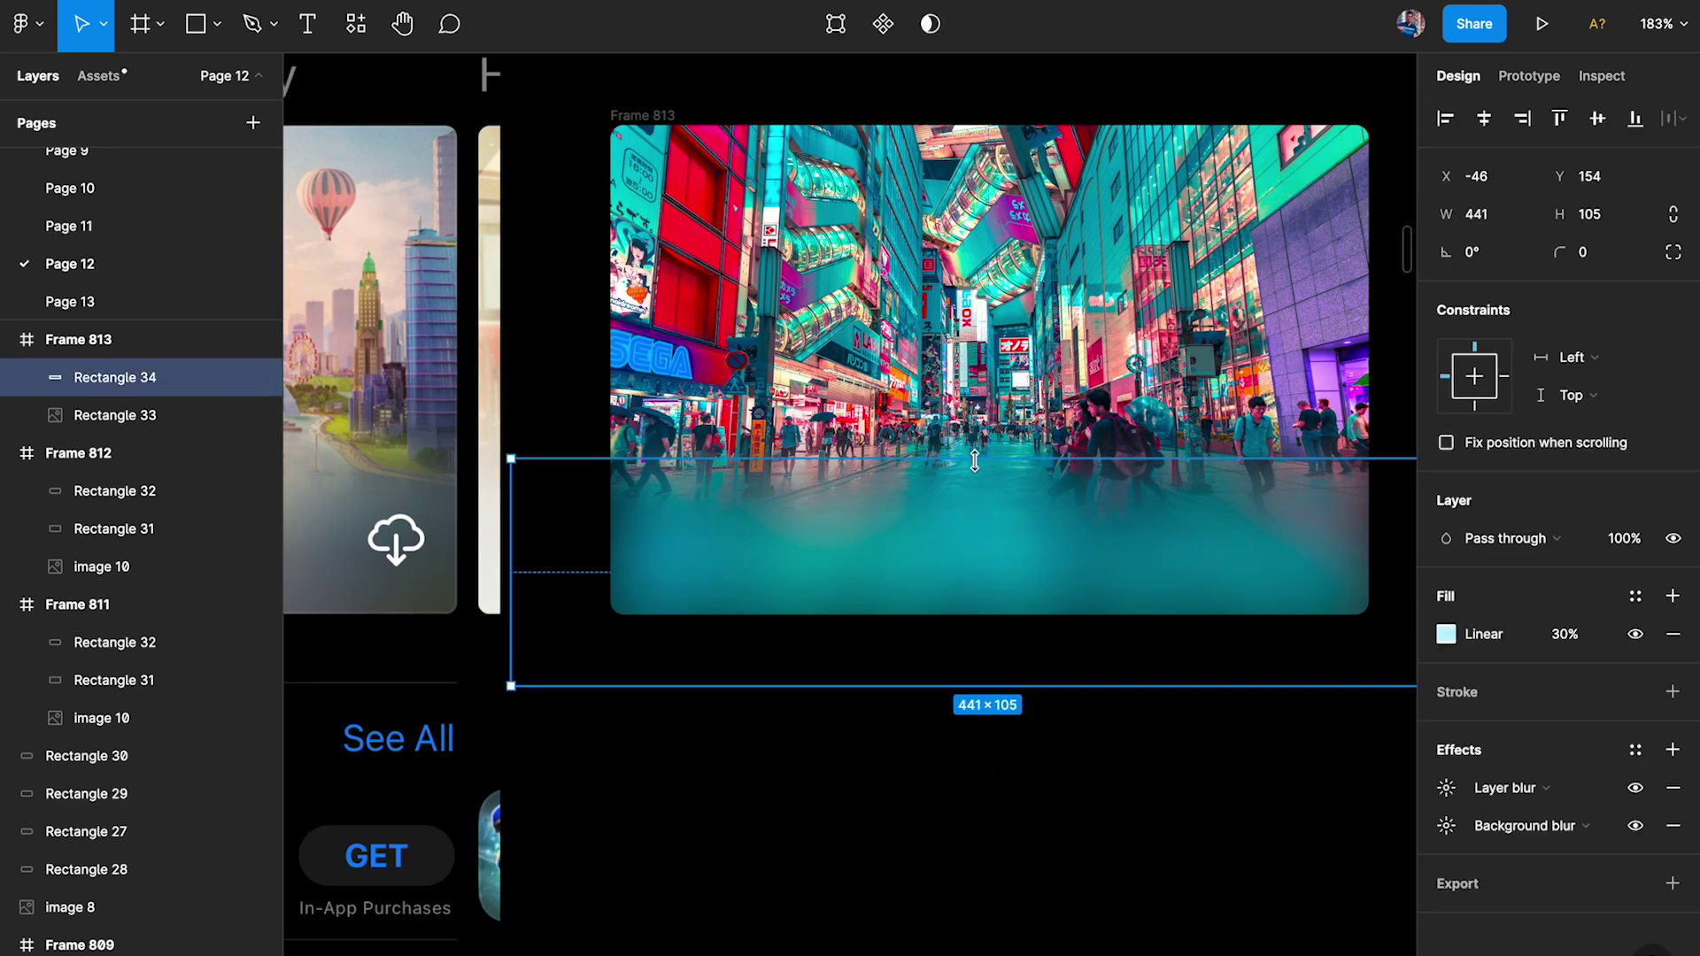
{"action": "left_click", "coordinate": [914, 770]}
Move the loose SimCity BuildIt app row onto the lower part of the street photo card, at about X 15, Y 176.
{"action": "scroll", "coordinate": [626, 653], "scroll_direction": "up", "scroll_amount": 5}
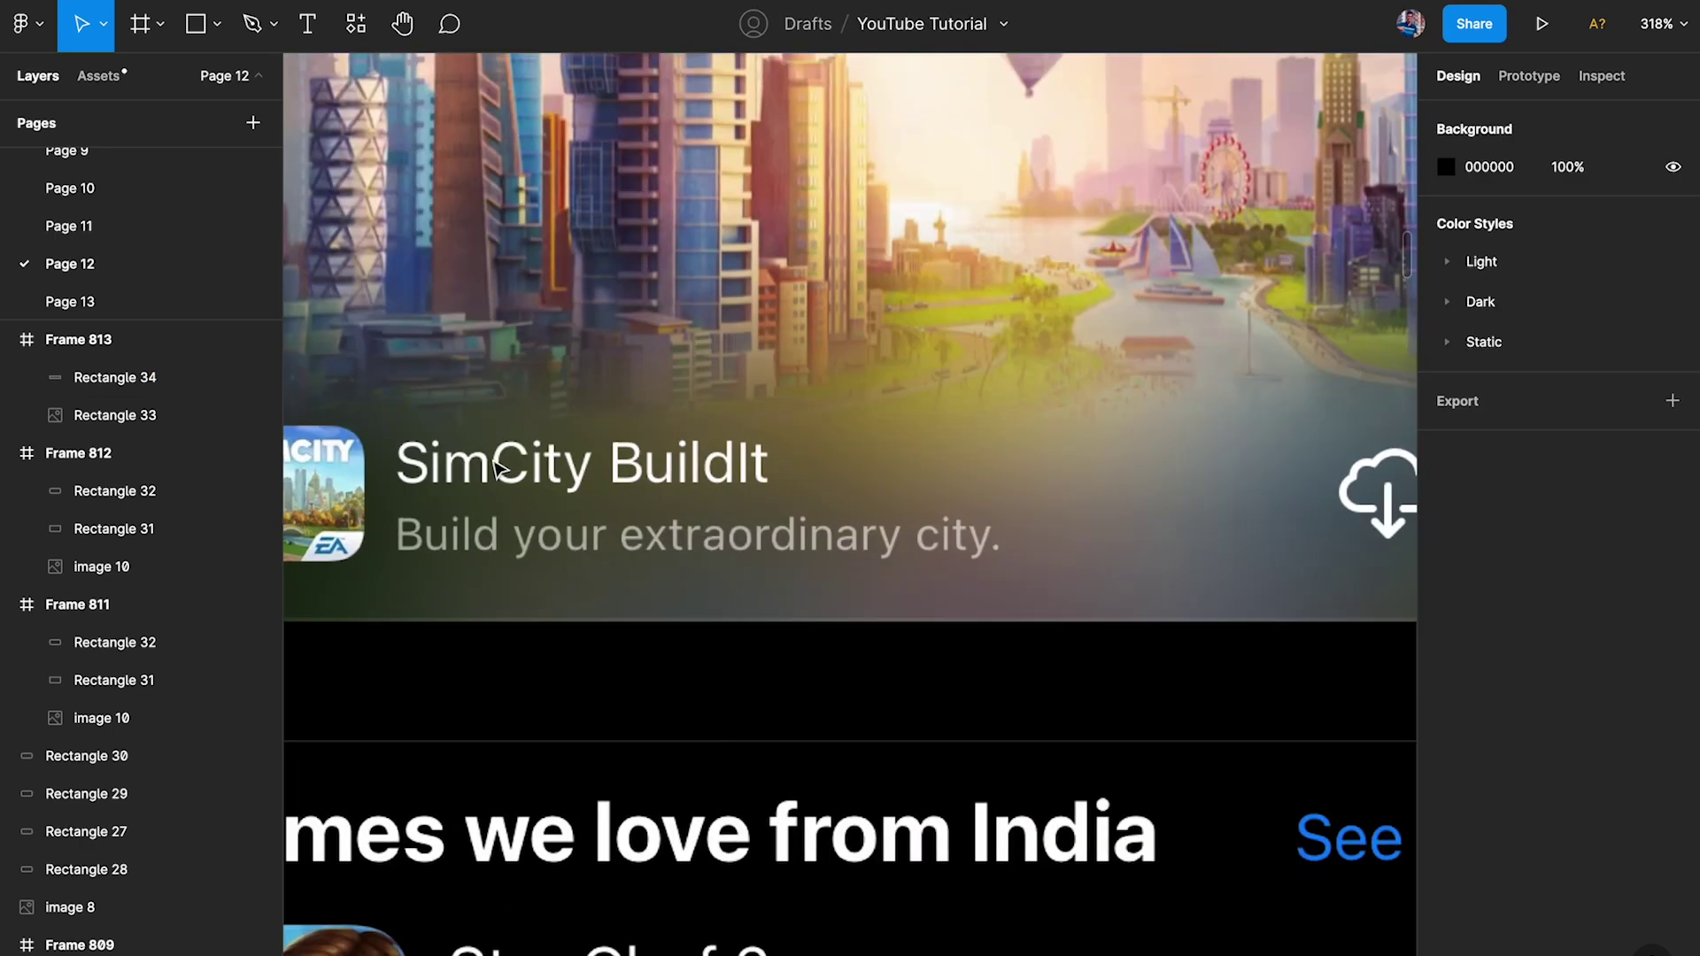
{"action": "scroll", "coordinate": [673, 642], "scroll_direction": "down", "scroll_amount": 3}
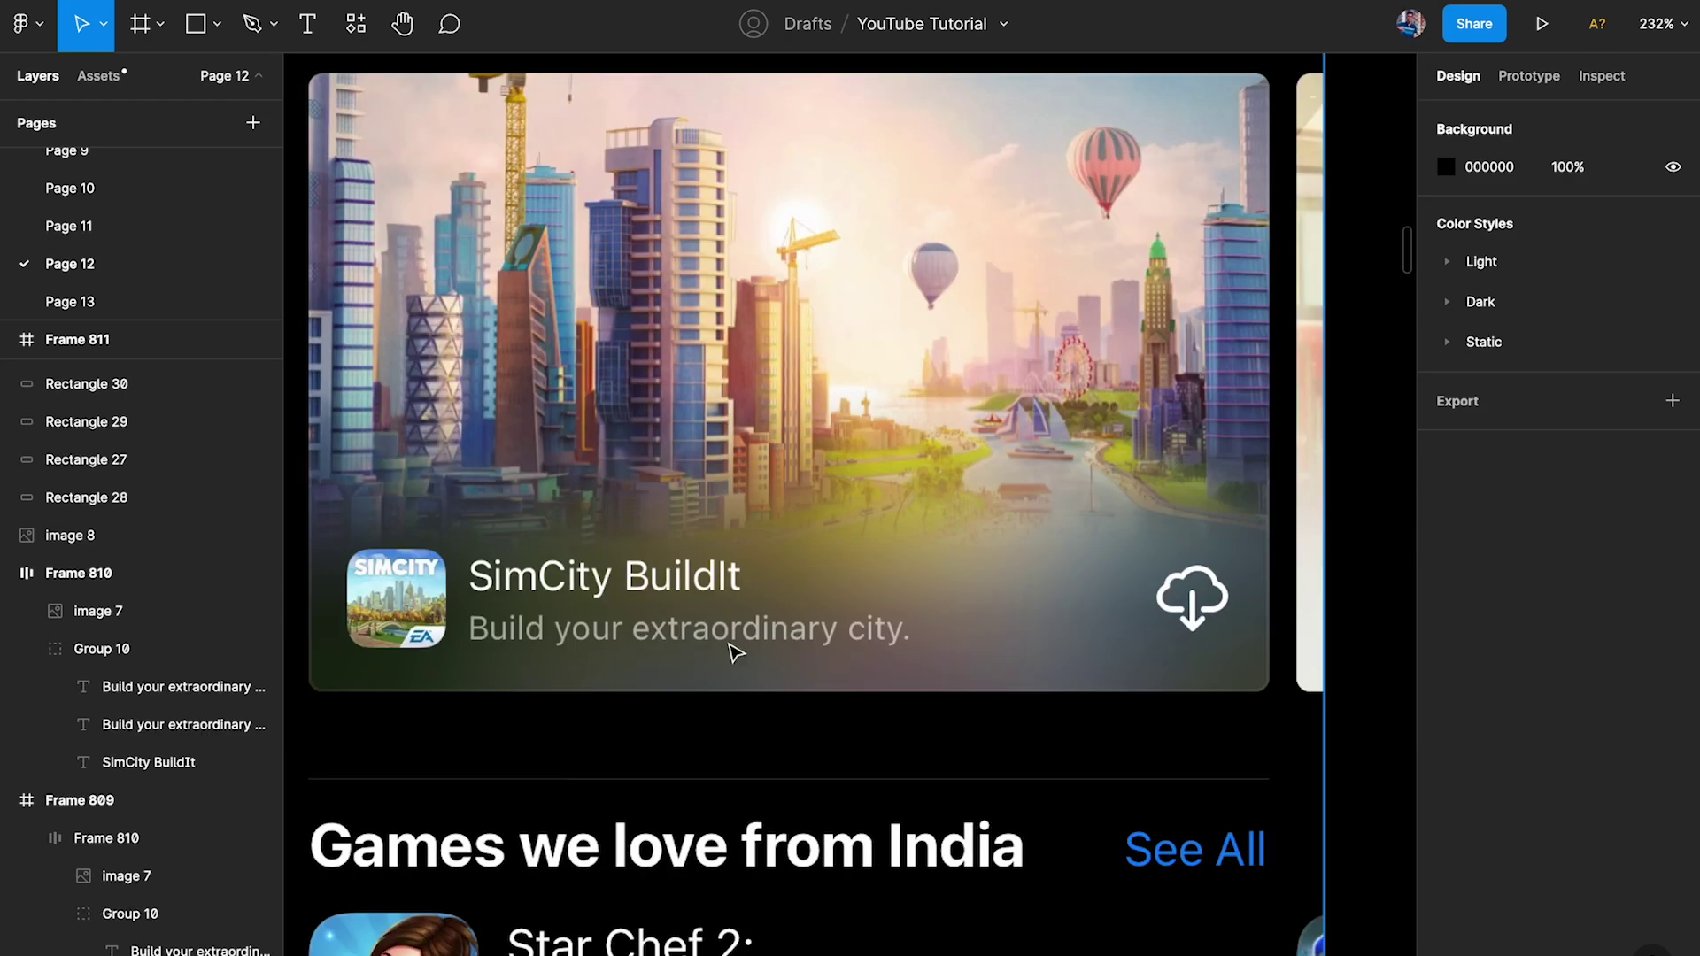
{"action": "scroll", "coordinate": [733, 653], "scroll_direction": "down", "scroll_amount": 3}
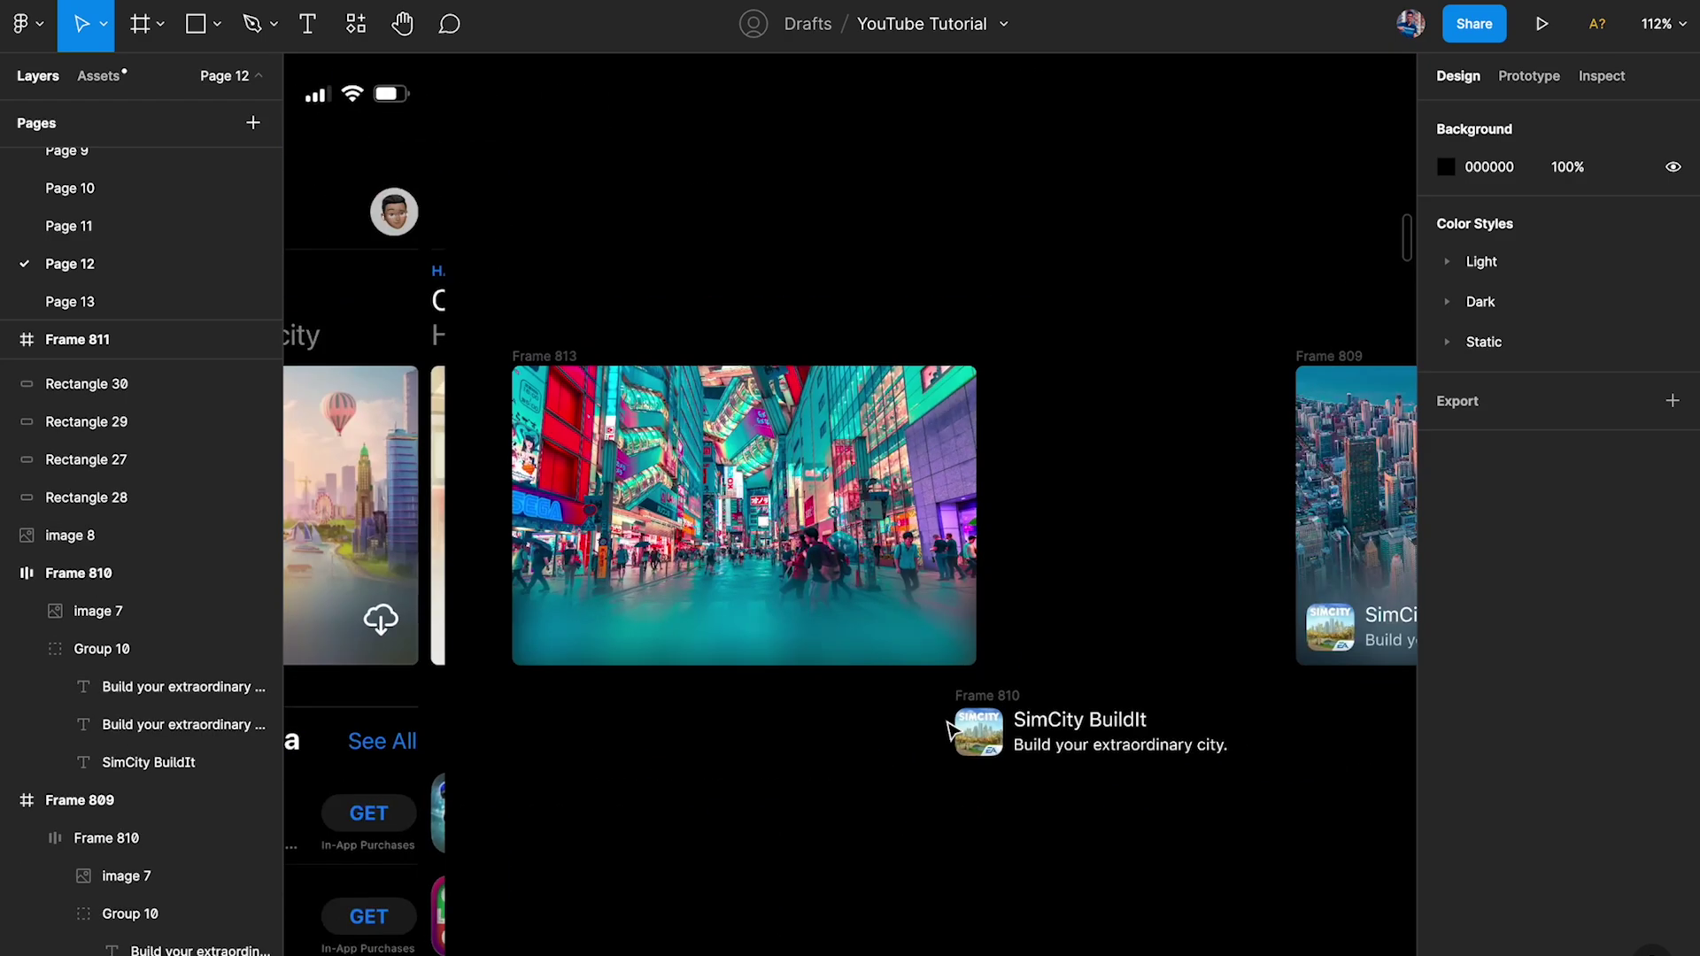
{"action": "left_click", "coordinate": [991, 704]}
{"action": "left_click_drag", "start_coordinate": [992, 704], "coordinate": [548, 681]}
{"action": "scroll", "coordinate": [567, 638], "scroll_direction": "up", "scroll_amount": 5}
{"action": "key", "text": "alt"}
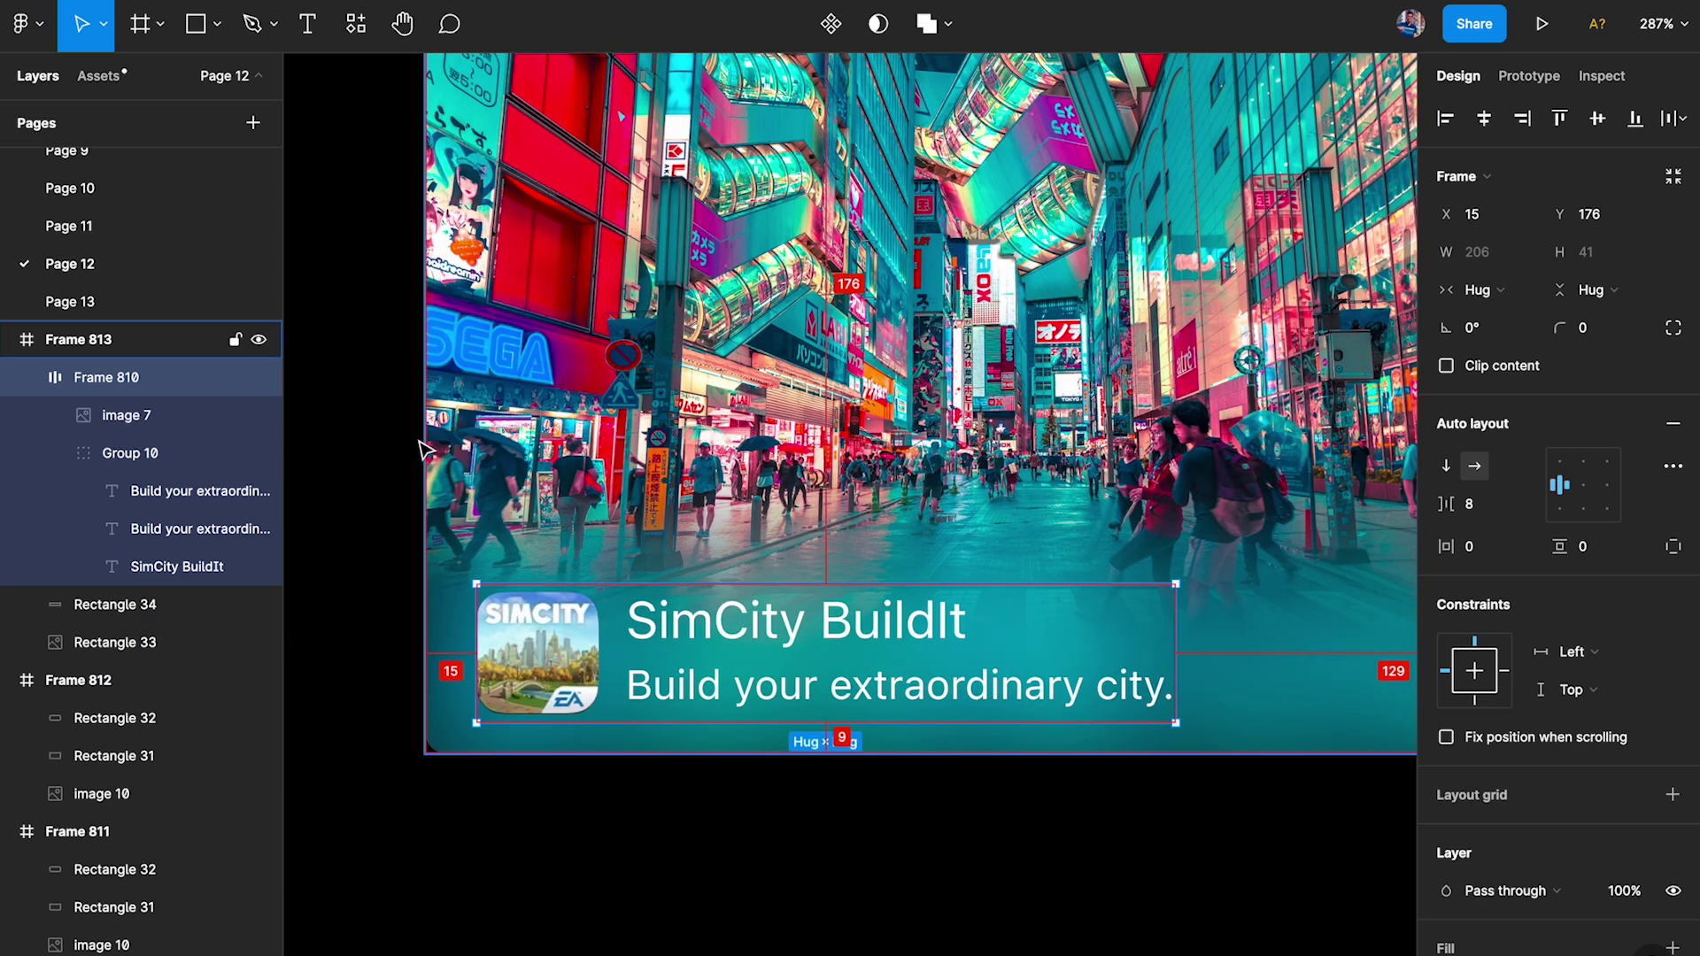
Nudge the app row toward the card's lower-left corner to X 8, Y 177, leaving 8 px margins at the left and bottom.
{"action": "key", "text": "Left"}
{"action": "key", "text": "Left"}
{"action": "key", "text": "Left"}
{"action": "key", "text": "Left"}
{"action": "key", "text": "Left"}
{"action": "key", "text": "Left"}
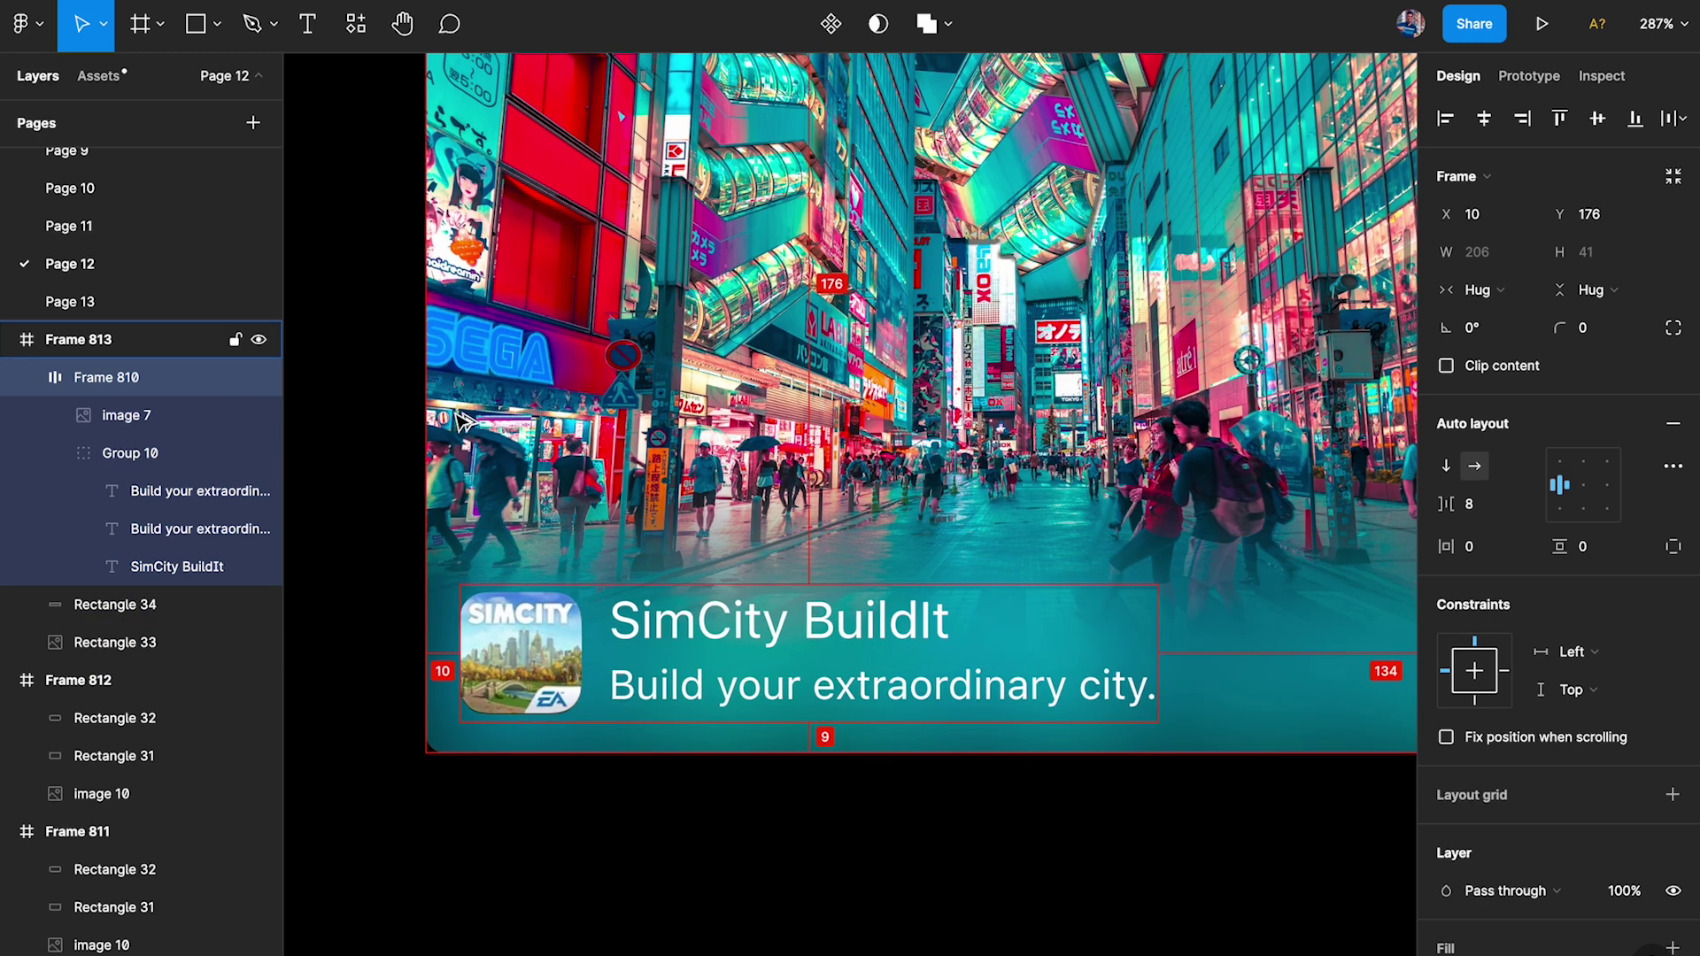
{"action": "key", "text": "Left"}
{"action": "key", "text": "Down"}
{"action": "key", "text": "Down"}
{"action": "key", "text": "Down"}
{"action": "key", "text": "Down"}
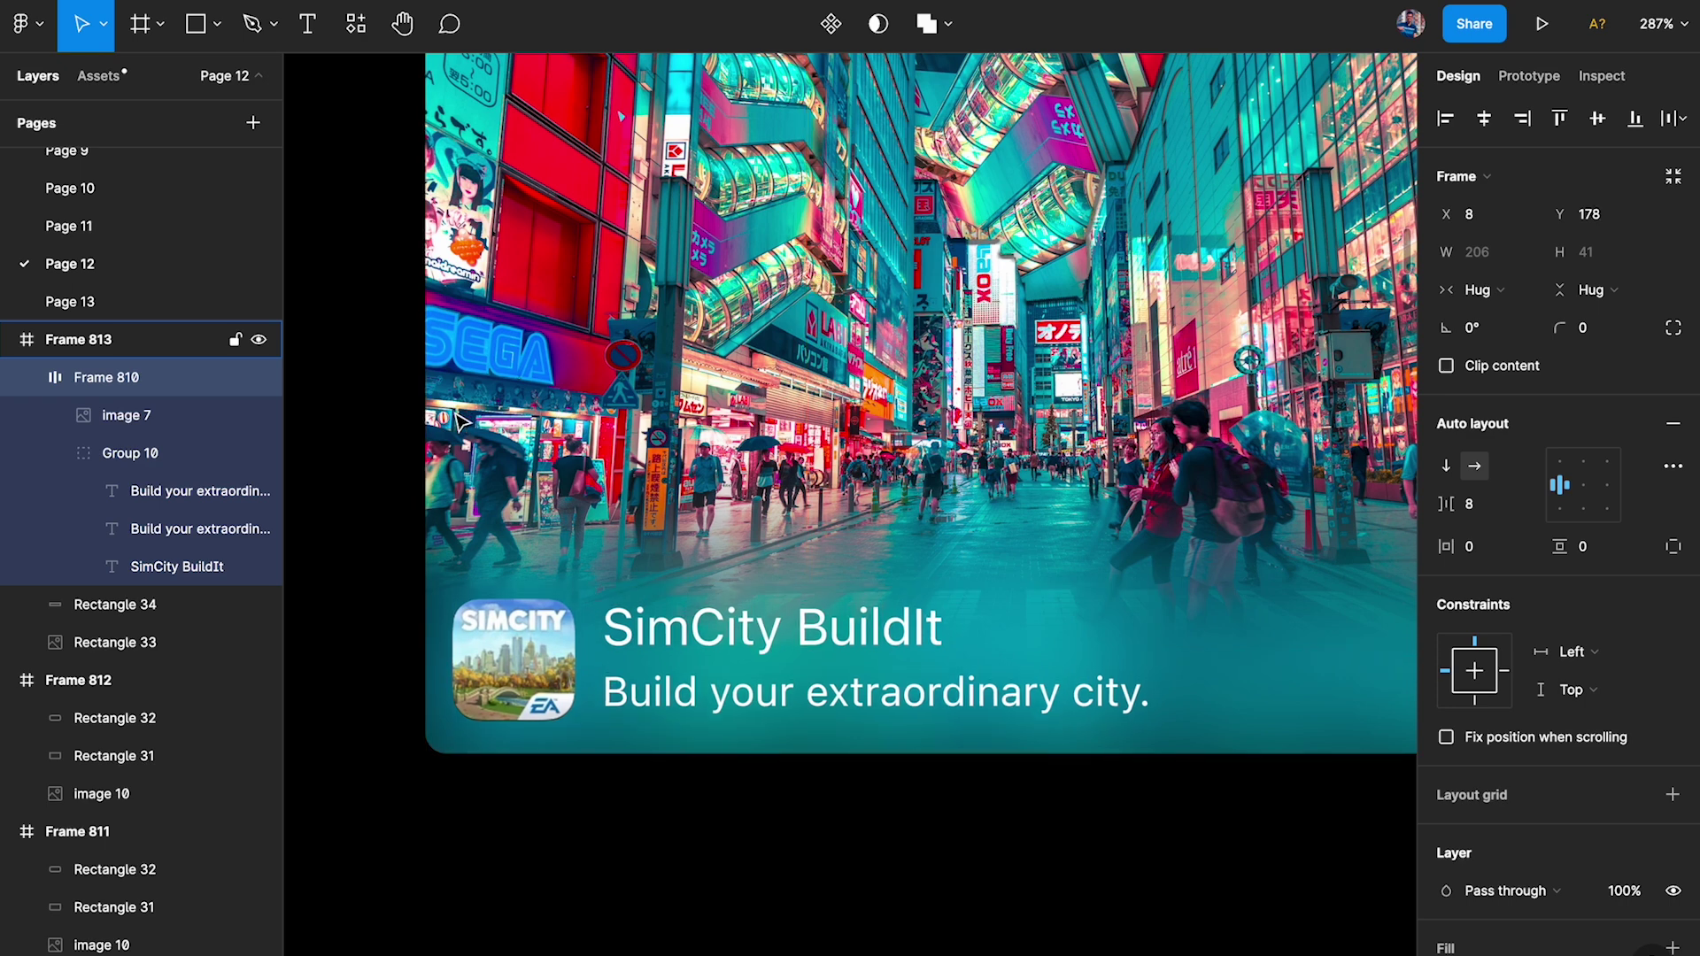
{"action": "key", "text": "Up"}
{"action": "key", "text": "Up"}
{"action": "key", "text": "Up"}
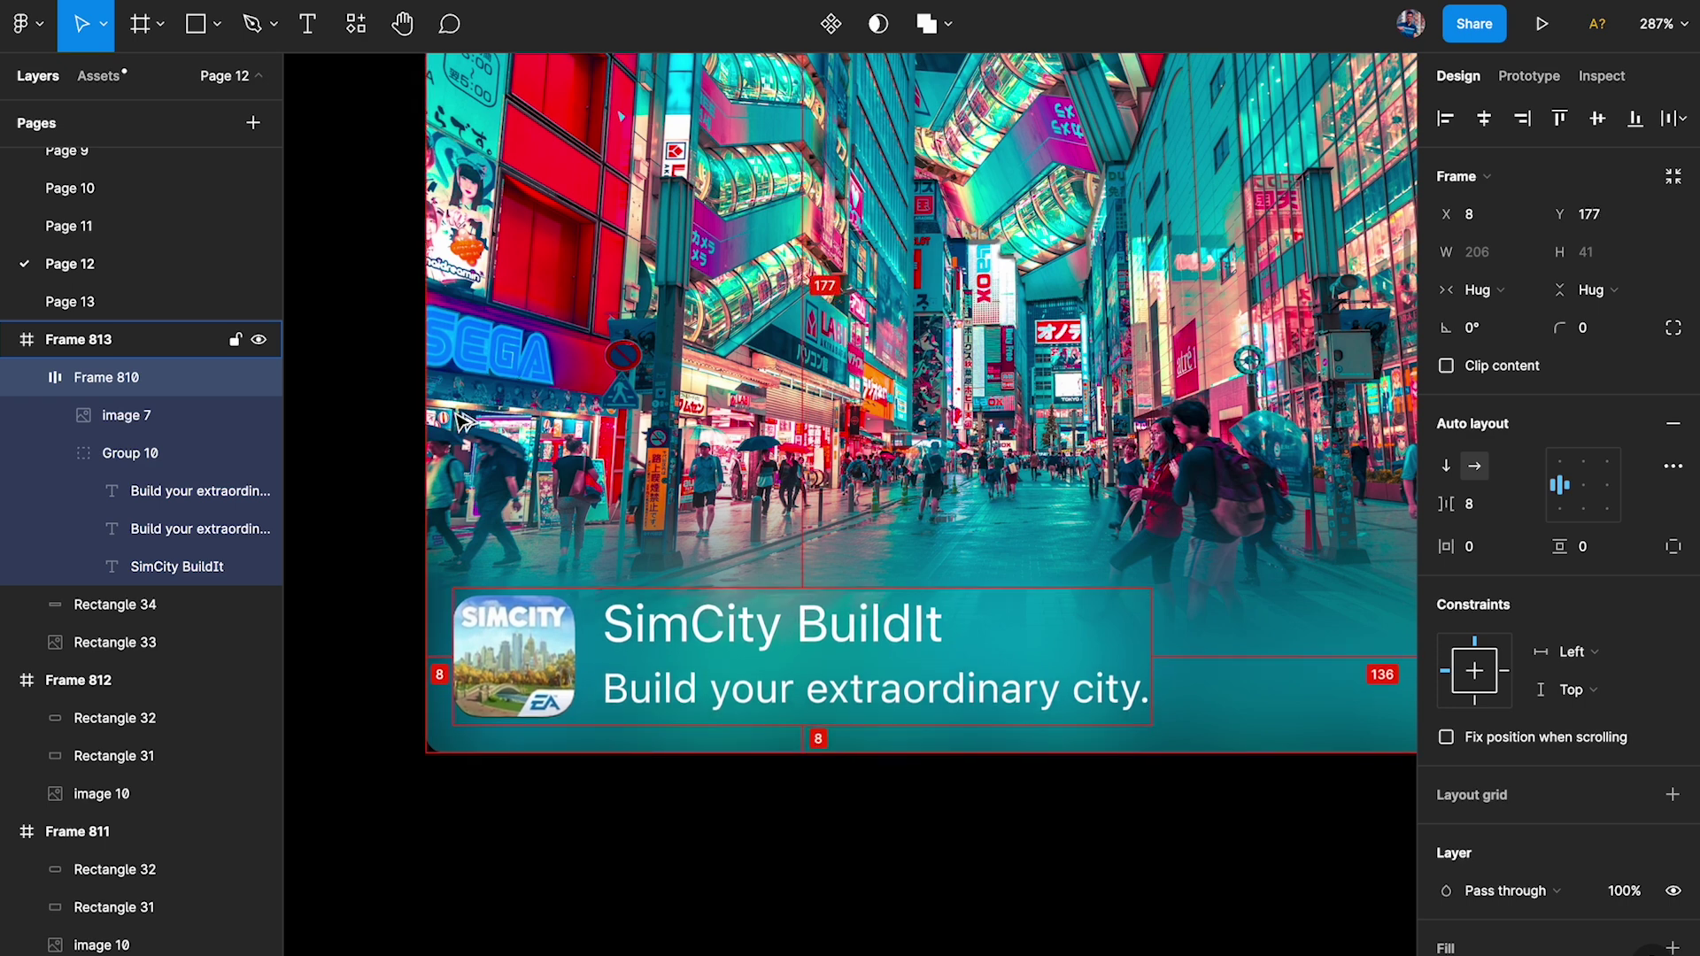
Nudge the app row slightly right to X 10, keeping Y at 177.
{"action": "left_click", "coordinate": [578, 840]}
{"action": "left_click", "coordinate": [521, 636]}
{"action": "key", "text": "Right"}
{"action": "key", "text": "Right"}
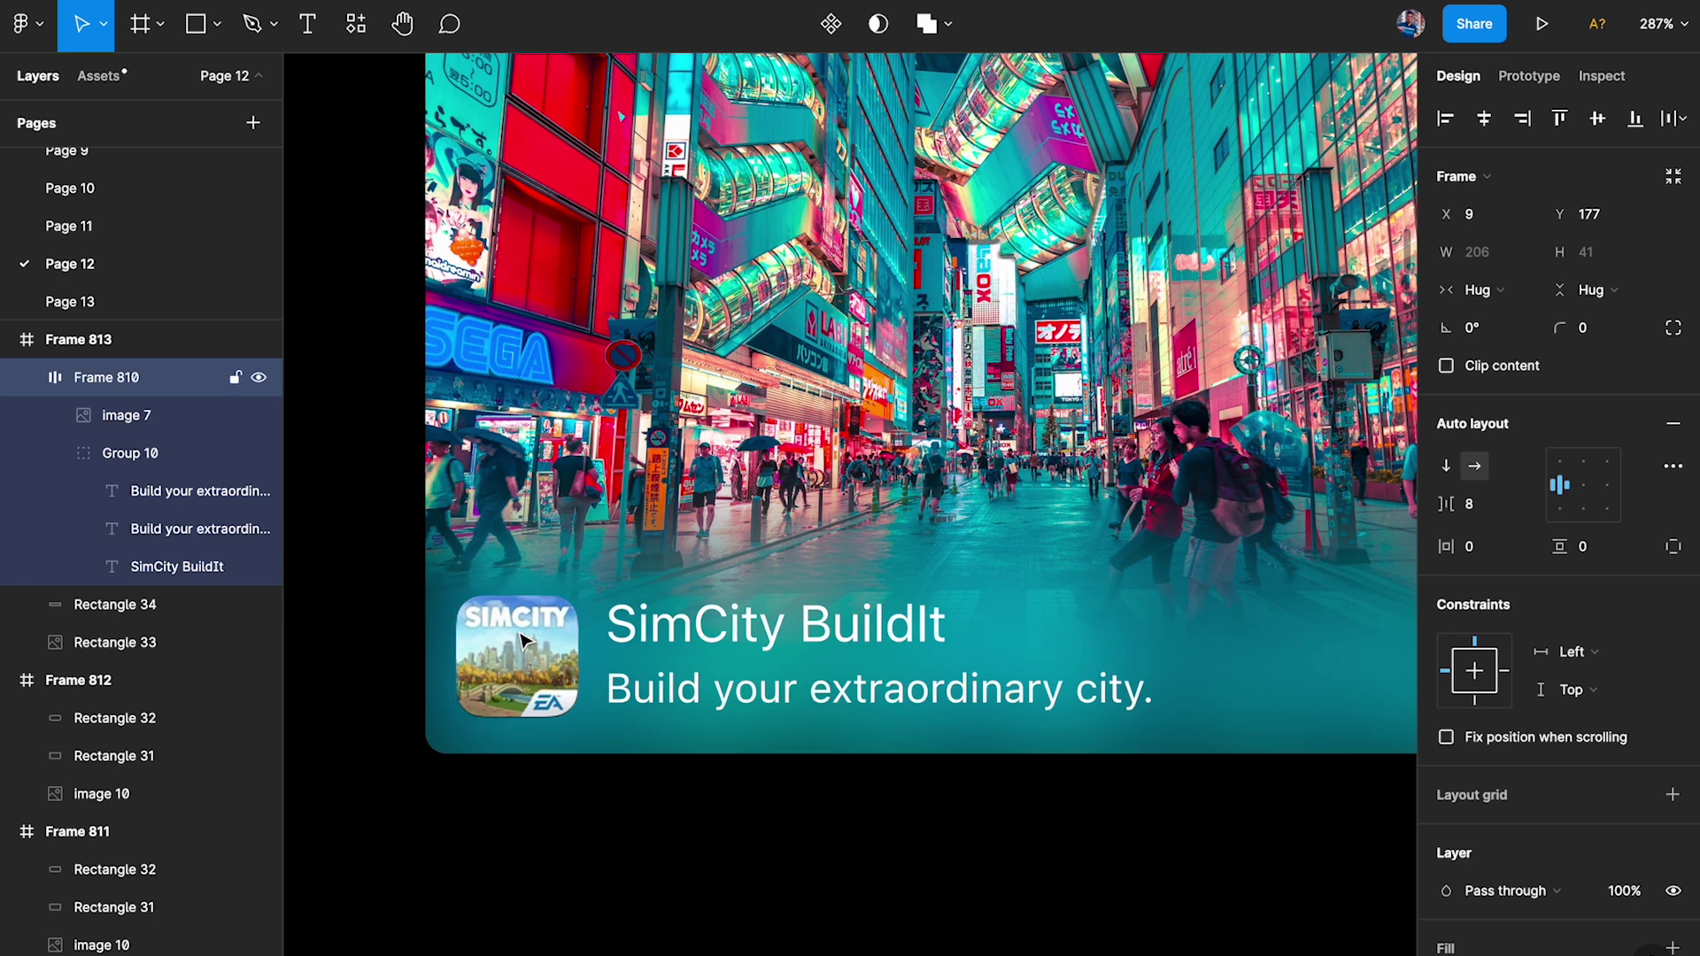
{"action": "key", "text": "alt"}
{"action": "left_click", "coordinate": [581, 888]}
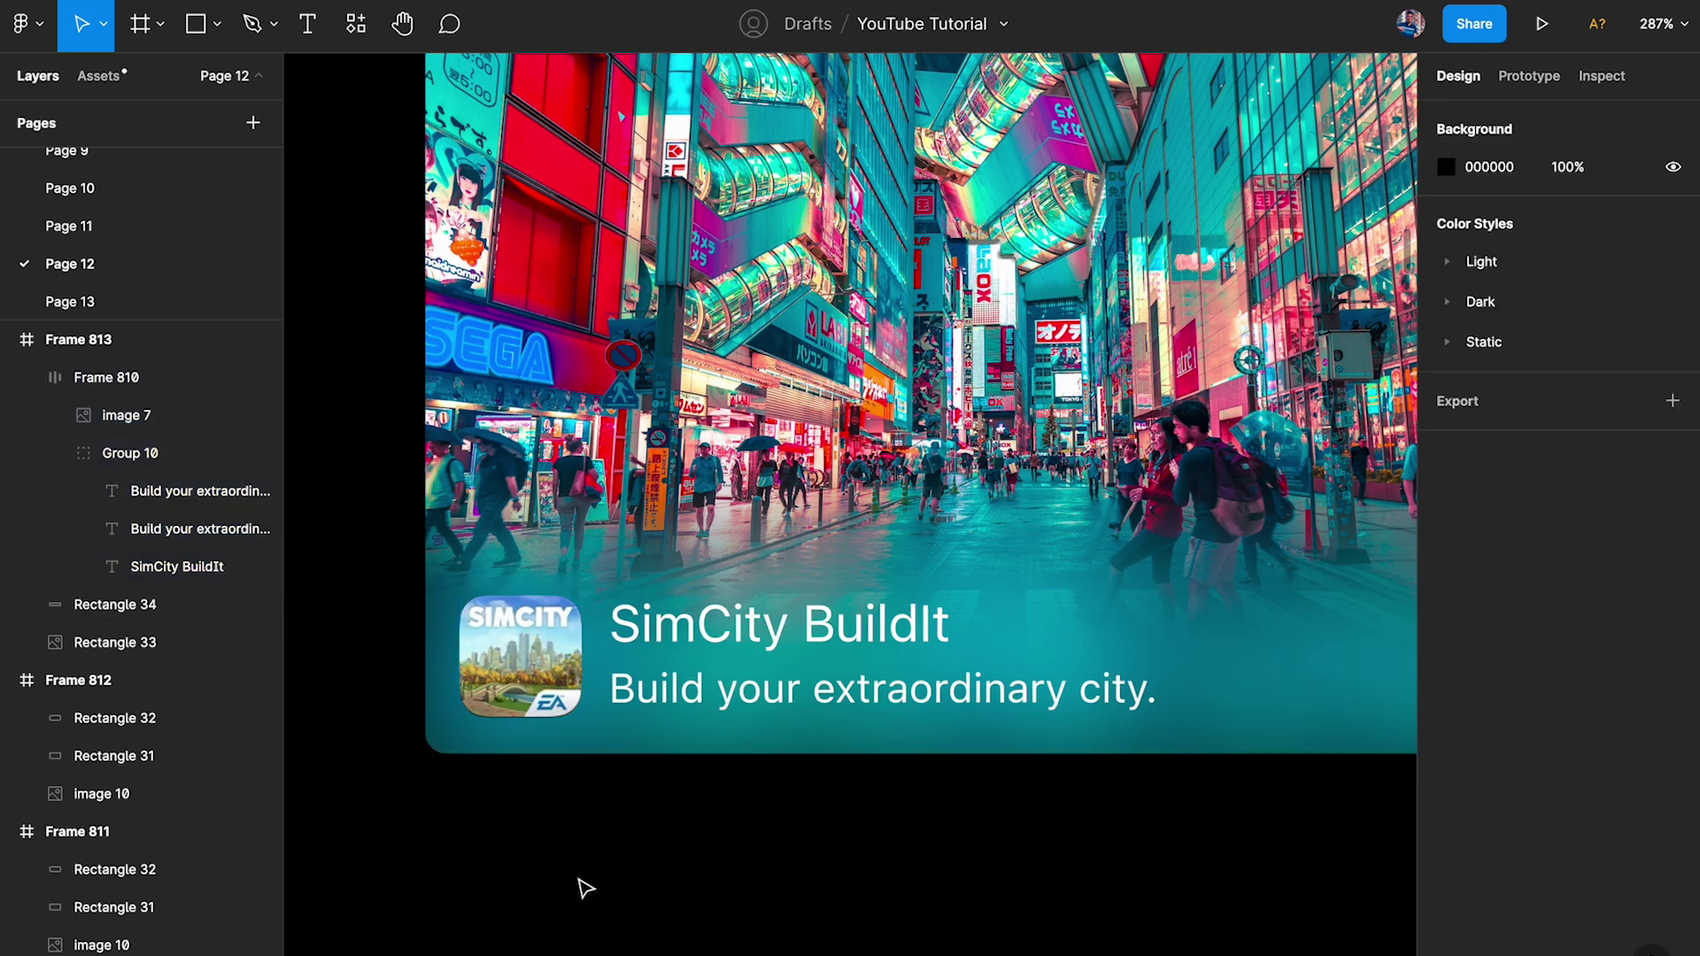
Delete the duplicate "Build your extraordinary city." text and set the remaining one's blend mode to Overlay.
{"action": "left_click", "coordinate": [759, 706], "text": "ctrl"}
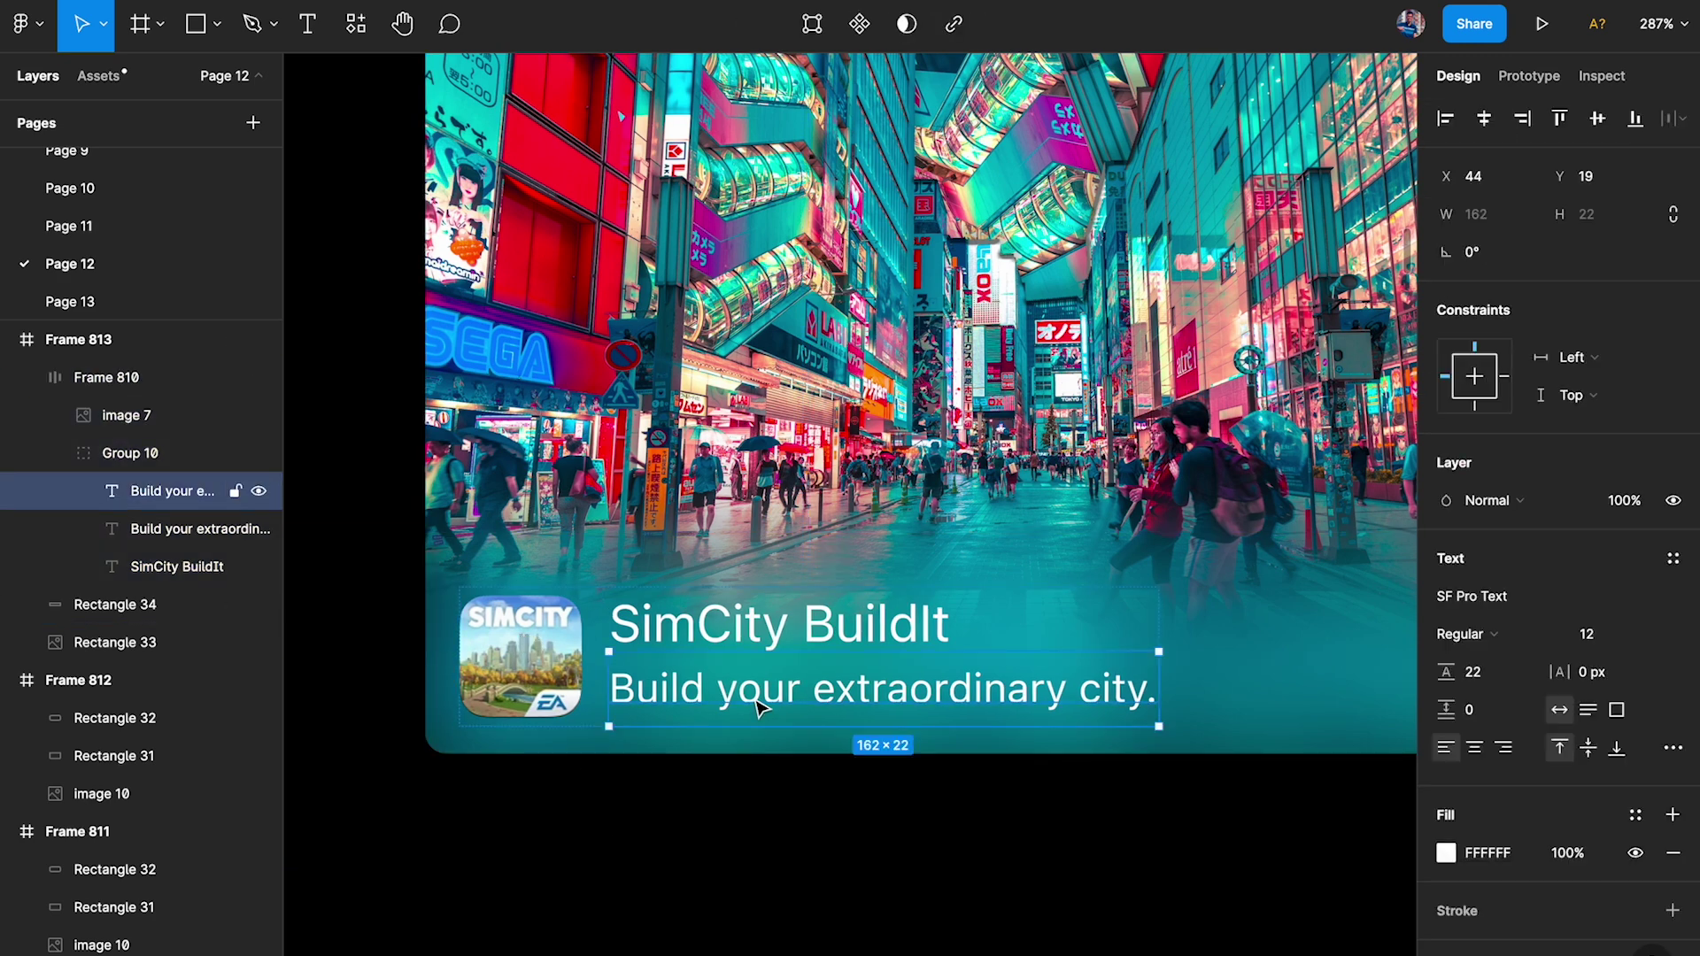
{"action": "key", "text": "Delete"}
{"action": "left_click", "coordinate": [152, 502]}
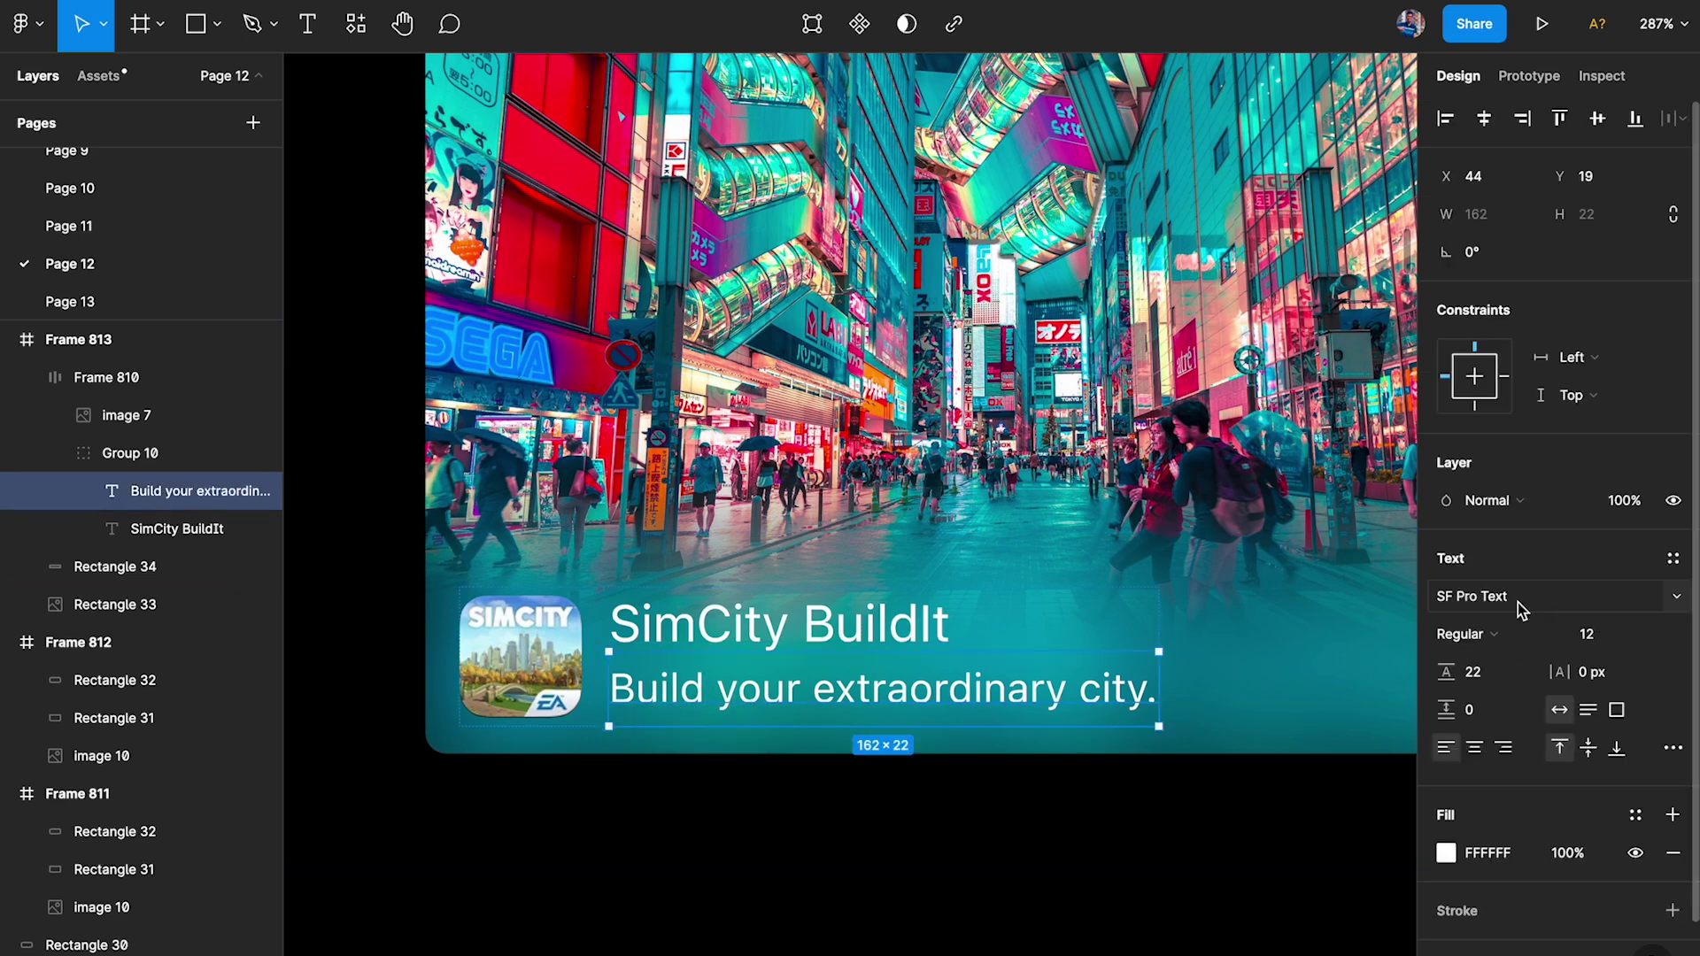
{"action": "left_click", "coordinate": [1494, 512]}
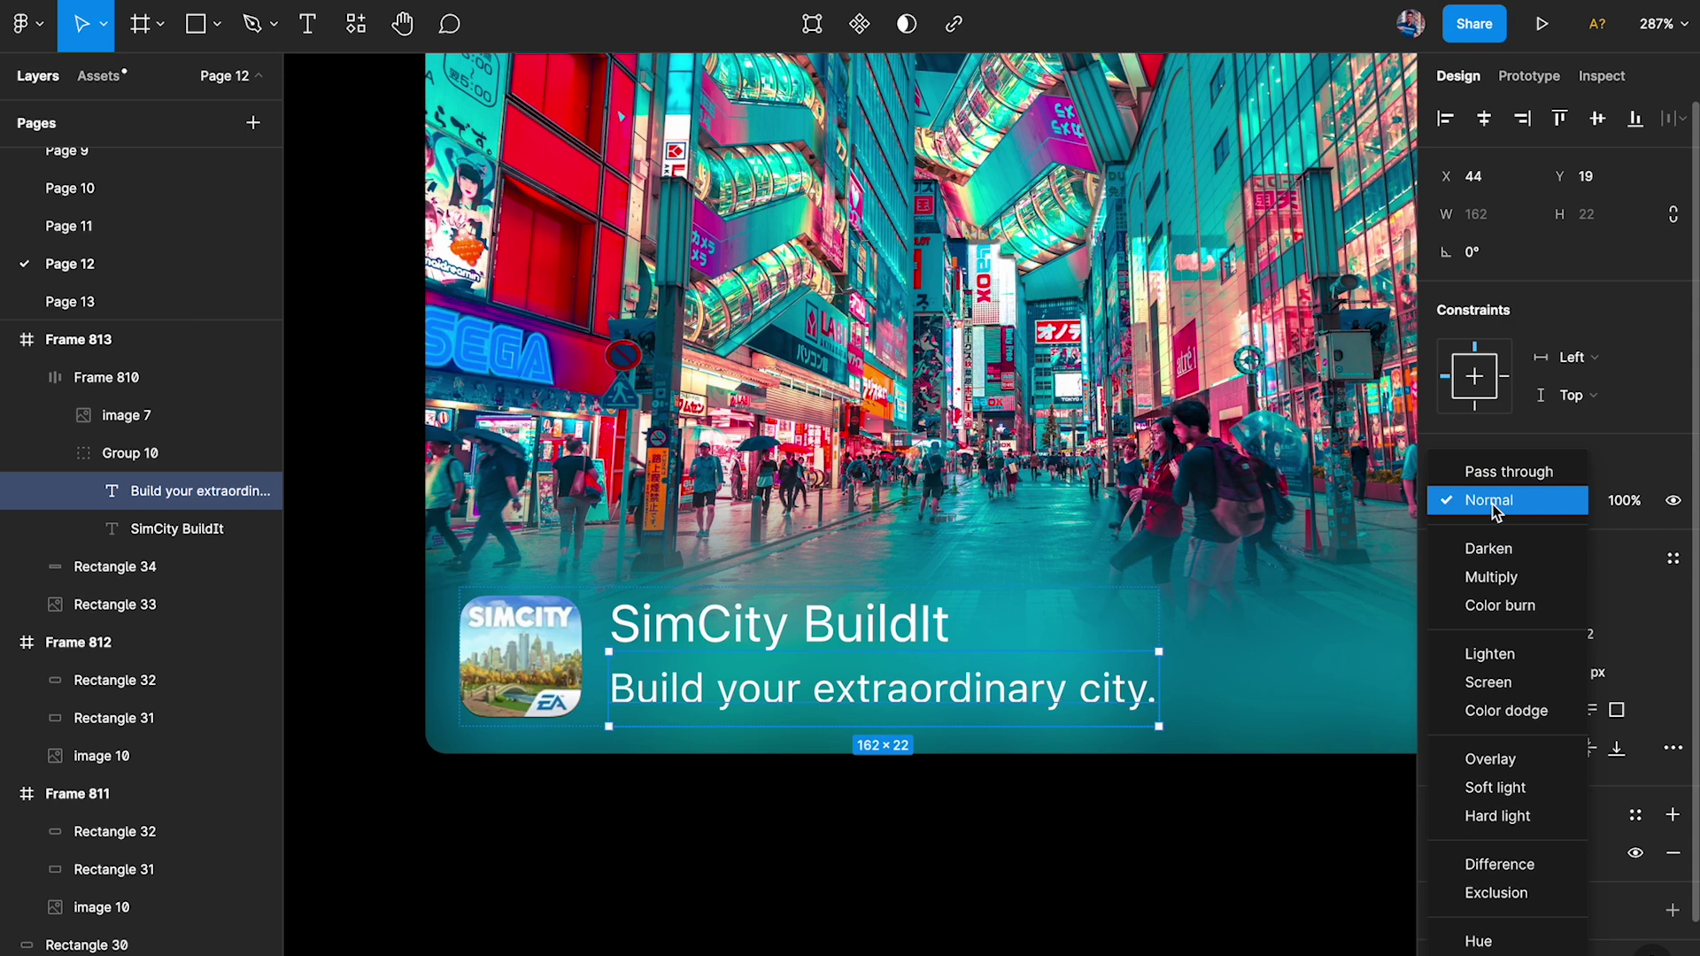
{"action": "left_click", "coordinate": [1513, 763]}
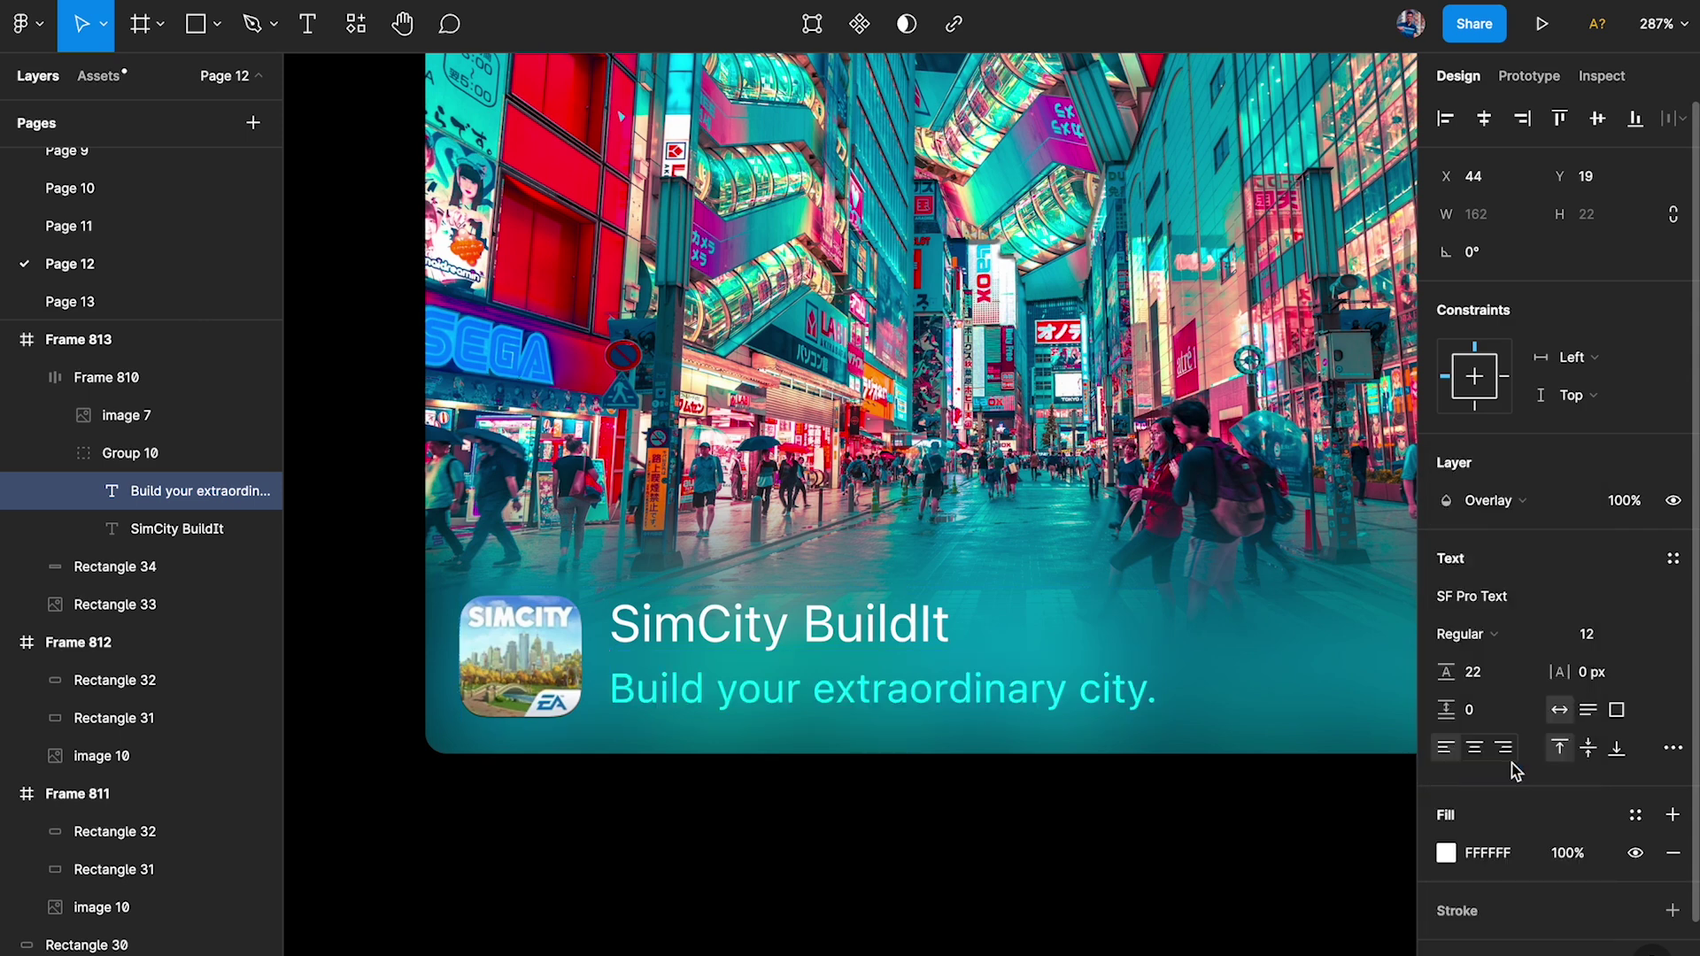
{"action": "left_click", "coordinate": [1225, 848]}
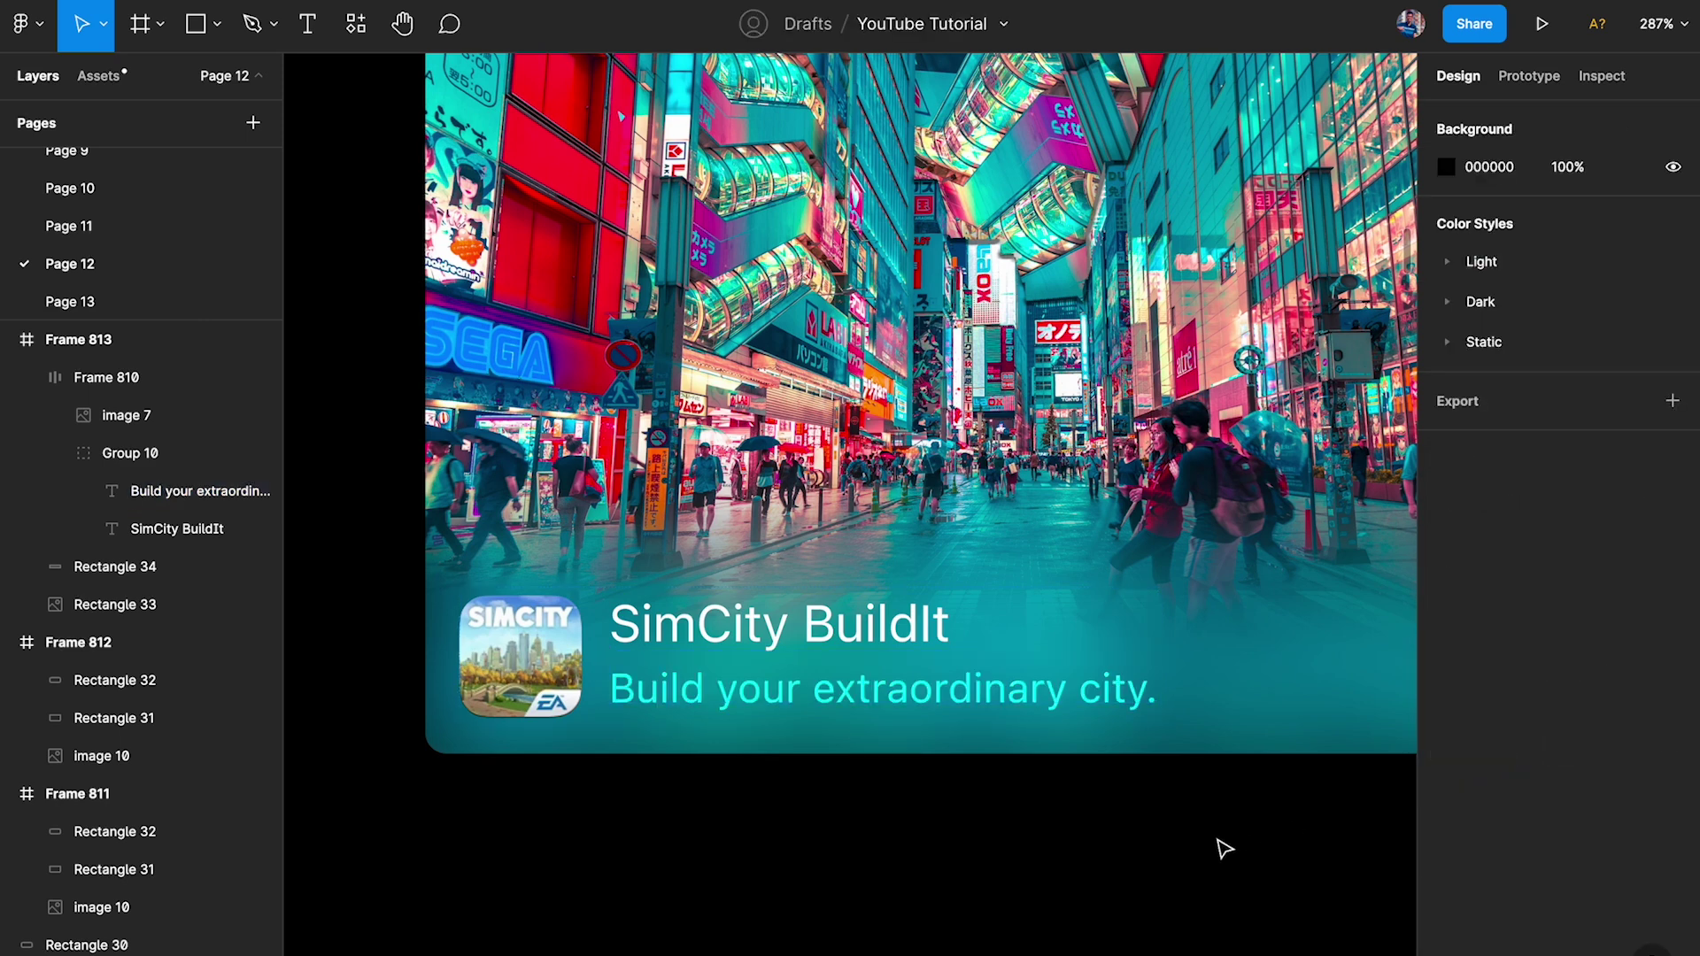
Try the app row over the busy middle of the photo at about Y 95, and undo the move.
{"action": "left_click", "coordinate": [655, 707]}
{"action": "left_click_drag", "start_coordinate": [731, 715], "coordinate": [728, 430]}
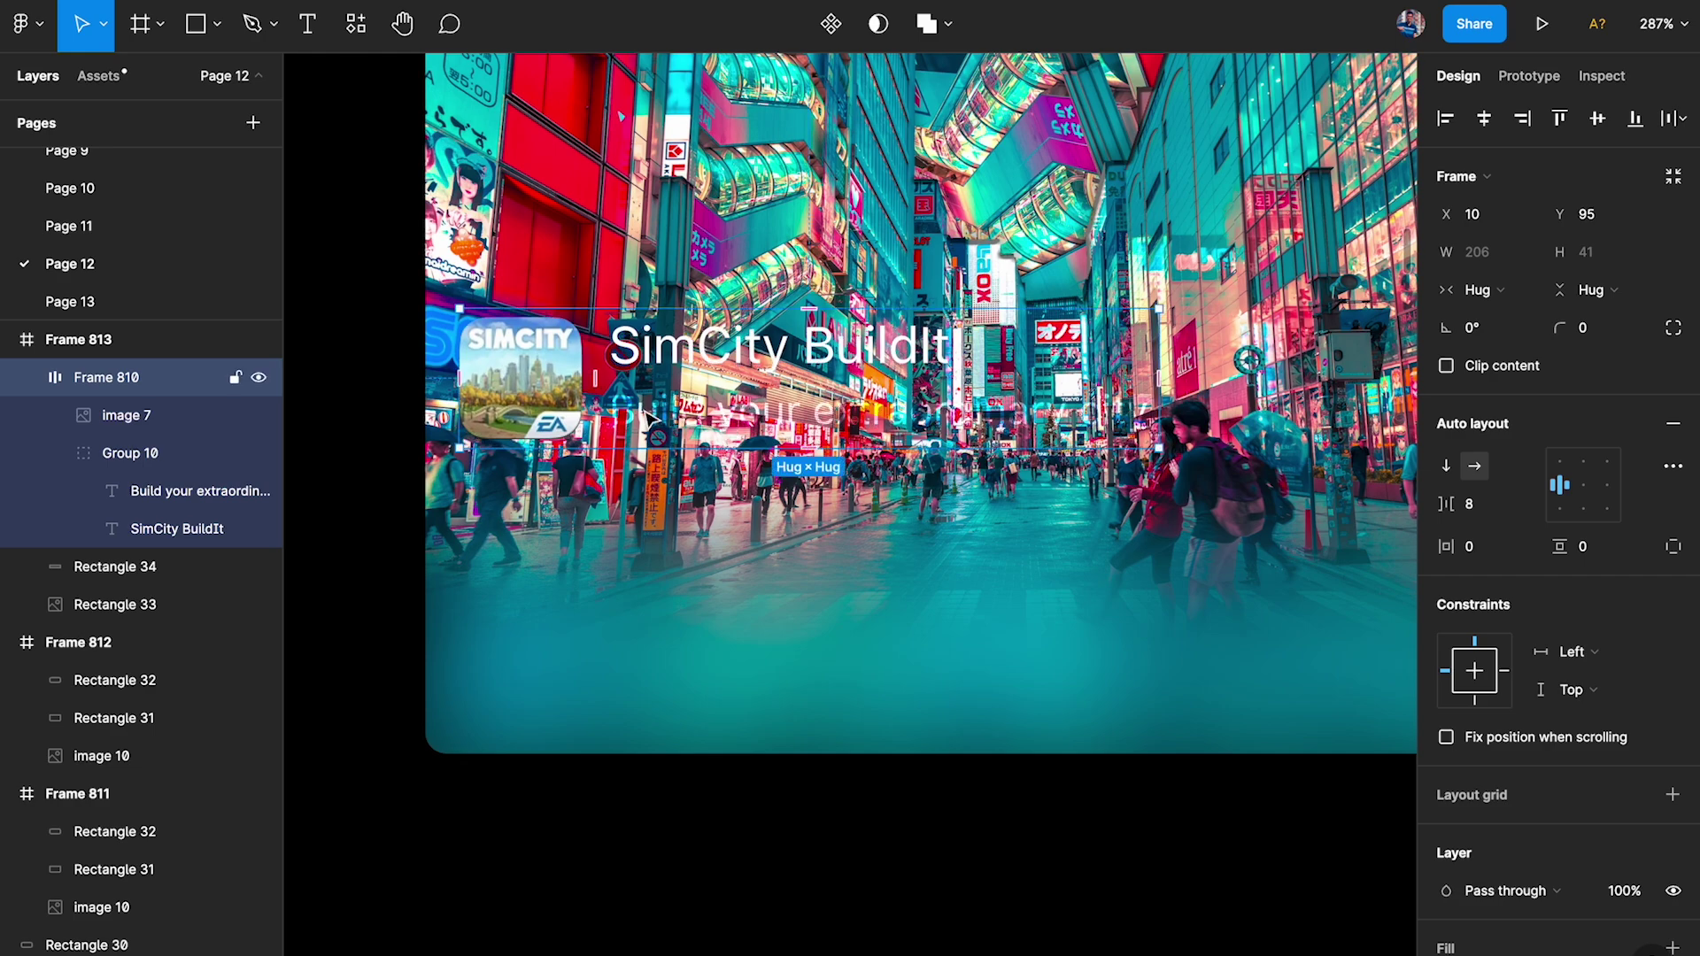
{"action": "scroll", "coordinate": [651, 417], "scroll_direction": "up", "scroll_amount": 5}
{"action": "scroll", "coordinate": [1142, 417], "scroll_direction": "right", "scroll_amount": 8}
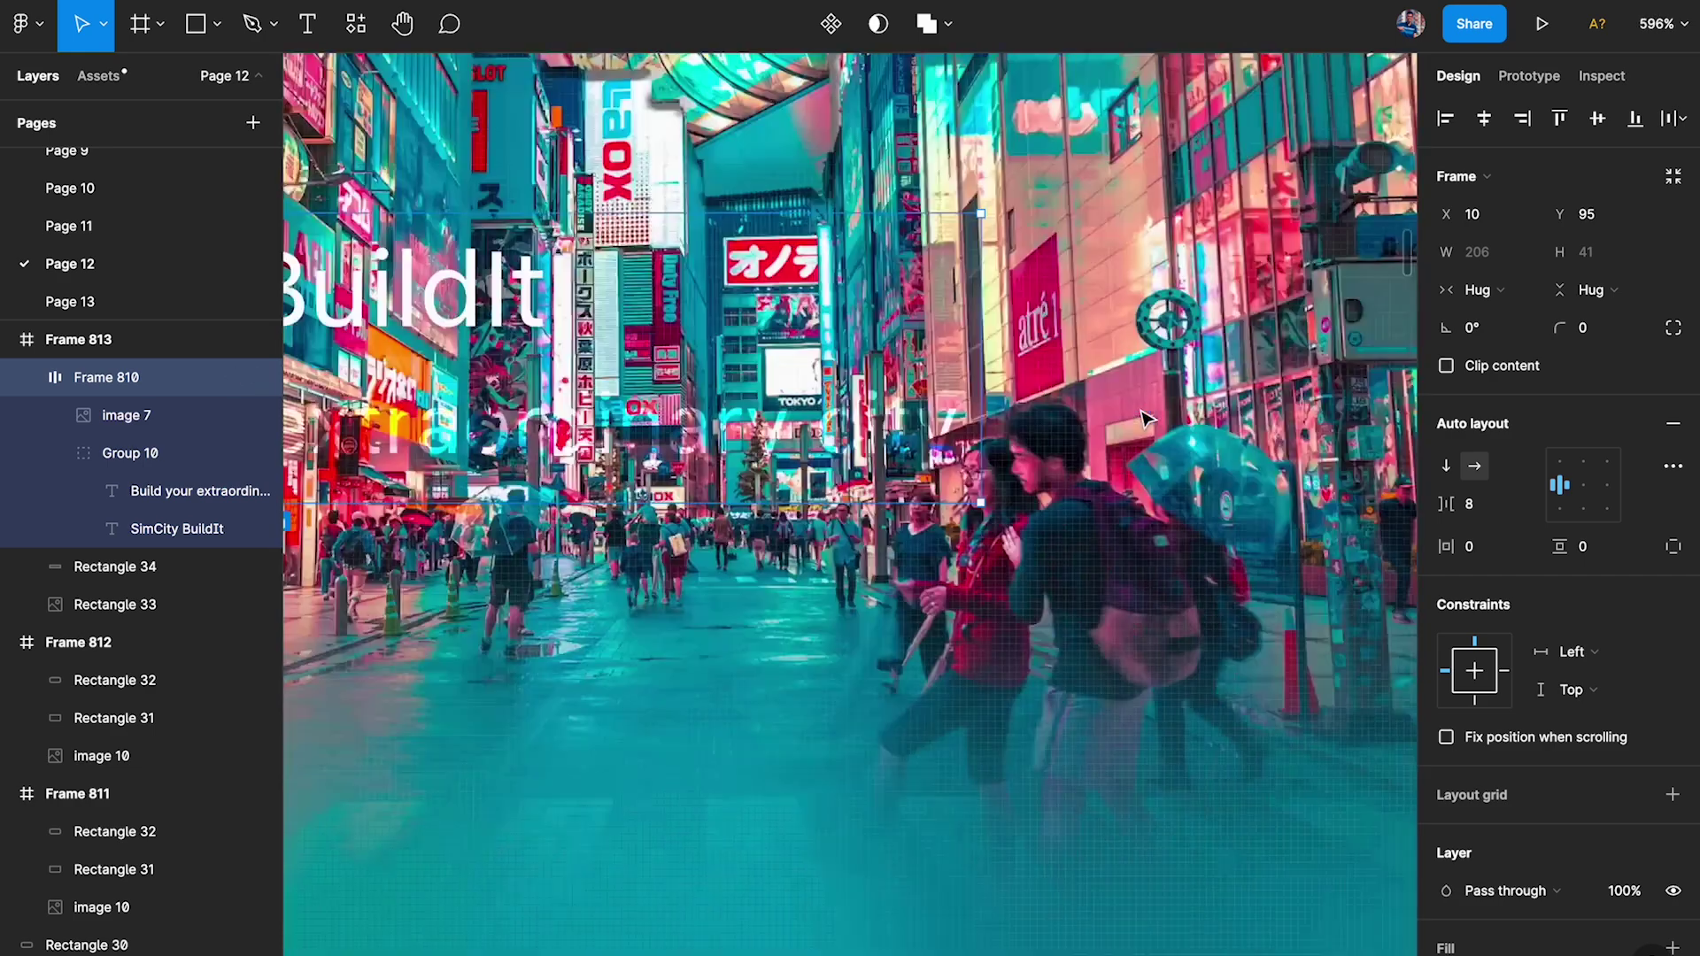
{"action": "scroll", "coordinate": [1147, 419], "scroll_direction": "down", "scroll_amount": 2}
{"action": "key", "text": "super+z"}
Compare the description text on the original App Store SimCity BuildIt card with the street photo card, hiding the interface for a clear view.
{"action": "scroll", "coordinate": [1148, 420], "scroll_direction": "down", "scroll_amount": 4}
{"action": "scroll", "coordinate": [1148, 420], "scroll_direction": "left", "scroll_amount": 9}
{"action": "scroll", "coordinate": [1147, 420], "scroll_direction": "left", "scroll_amount": 4}
{"action": "scroll", "coordinate": [1147, 419], "scroll_direction": "up", "scroll_amount": 2}
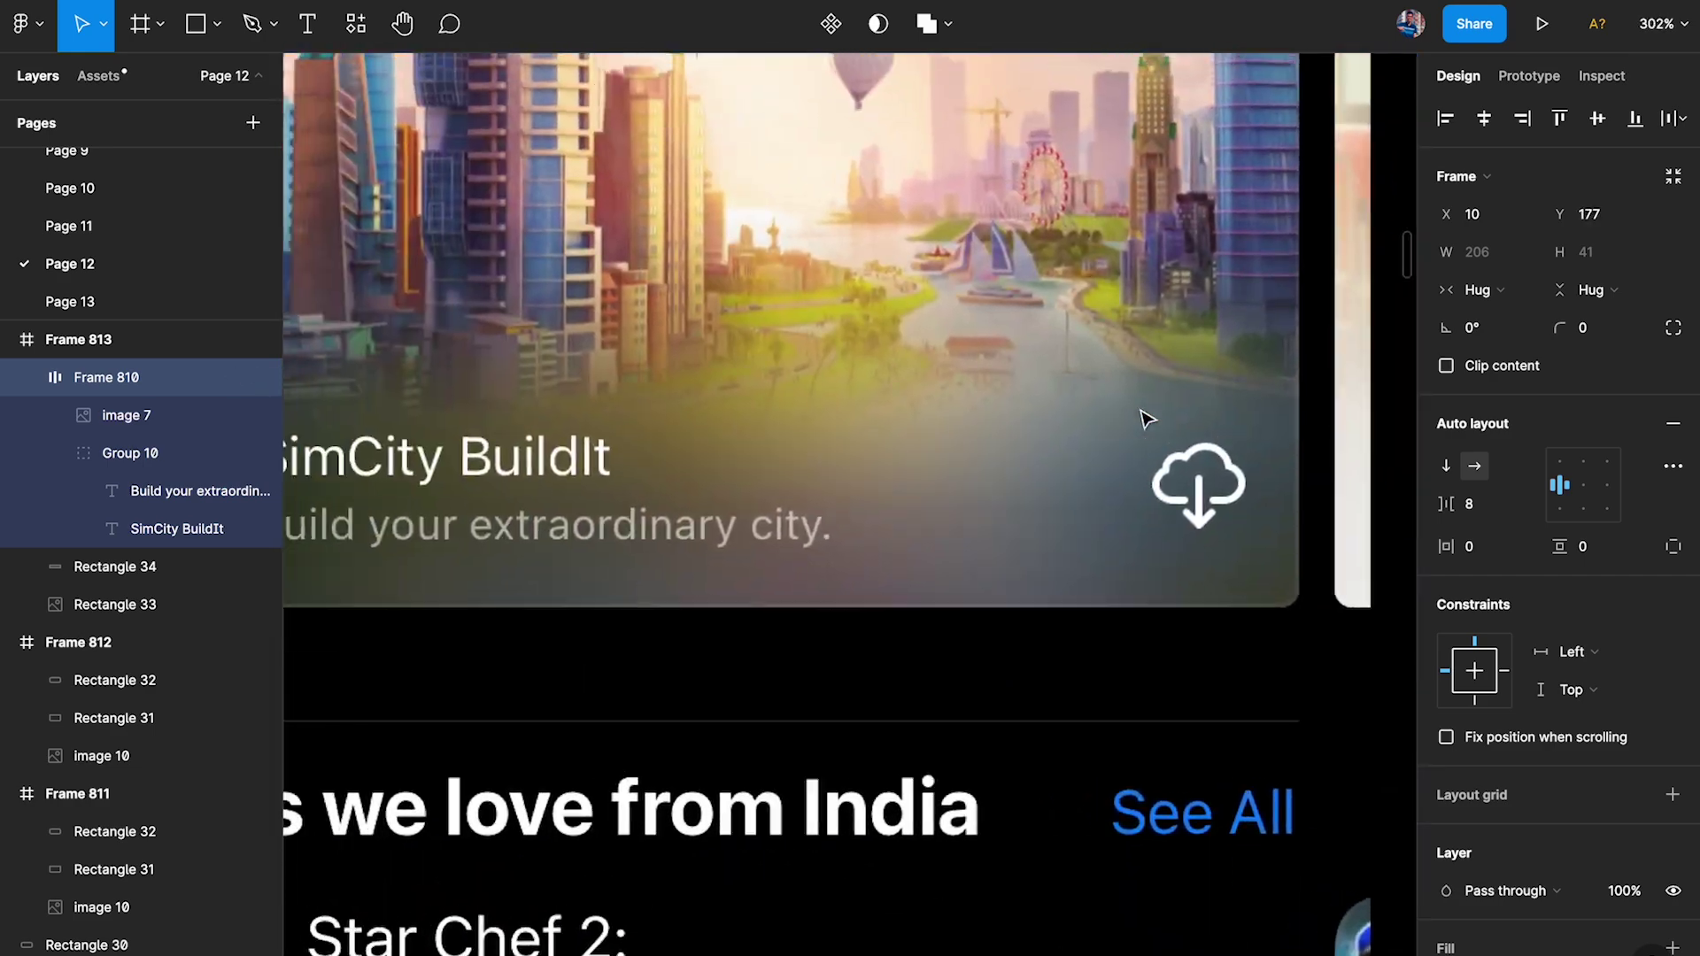
{"action": "scroll", "coordinate": [561, 489], "scroll_direction": "left", "scroll_amount": 1}
{"action": "key", "text": "super+backslash"}
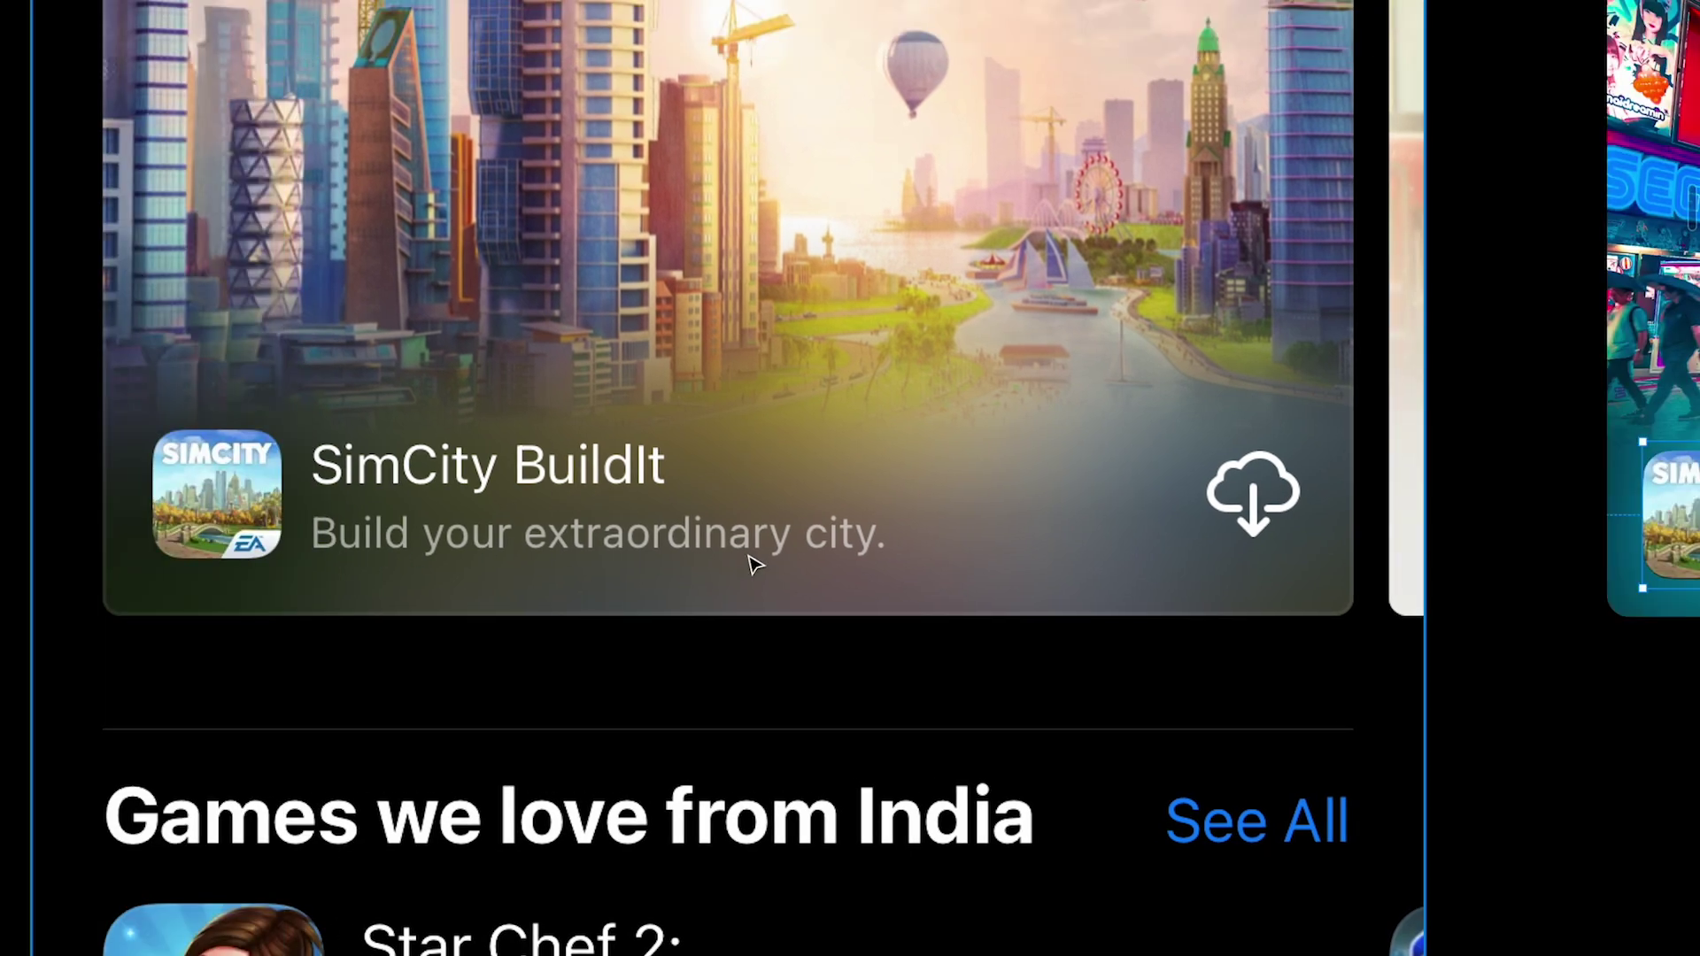
{"action": "scroll", "coordinate": [753, 563], "scroll_direction": "right", "scroll_amount": 2}
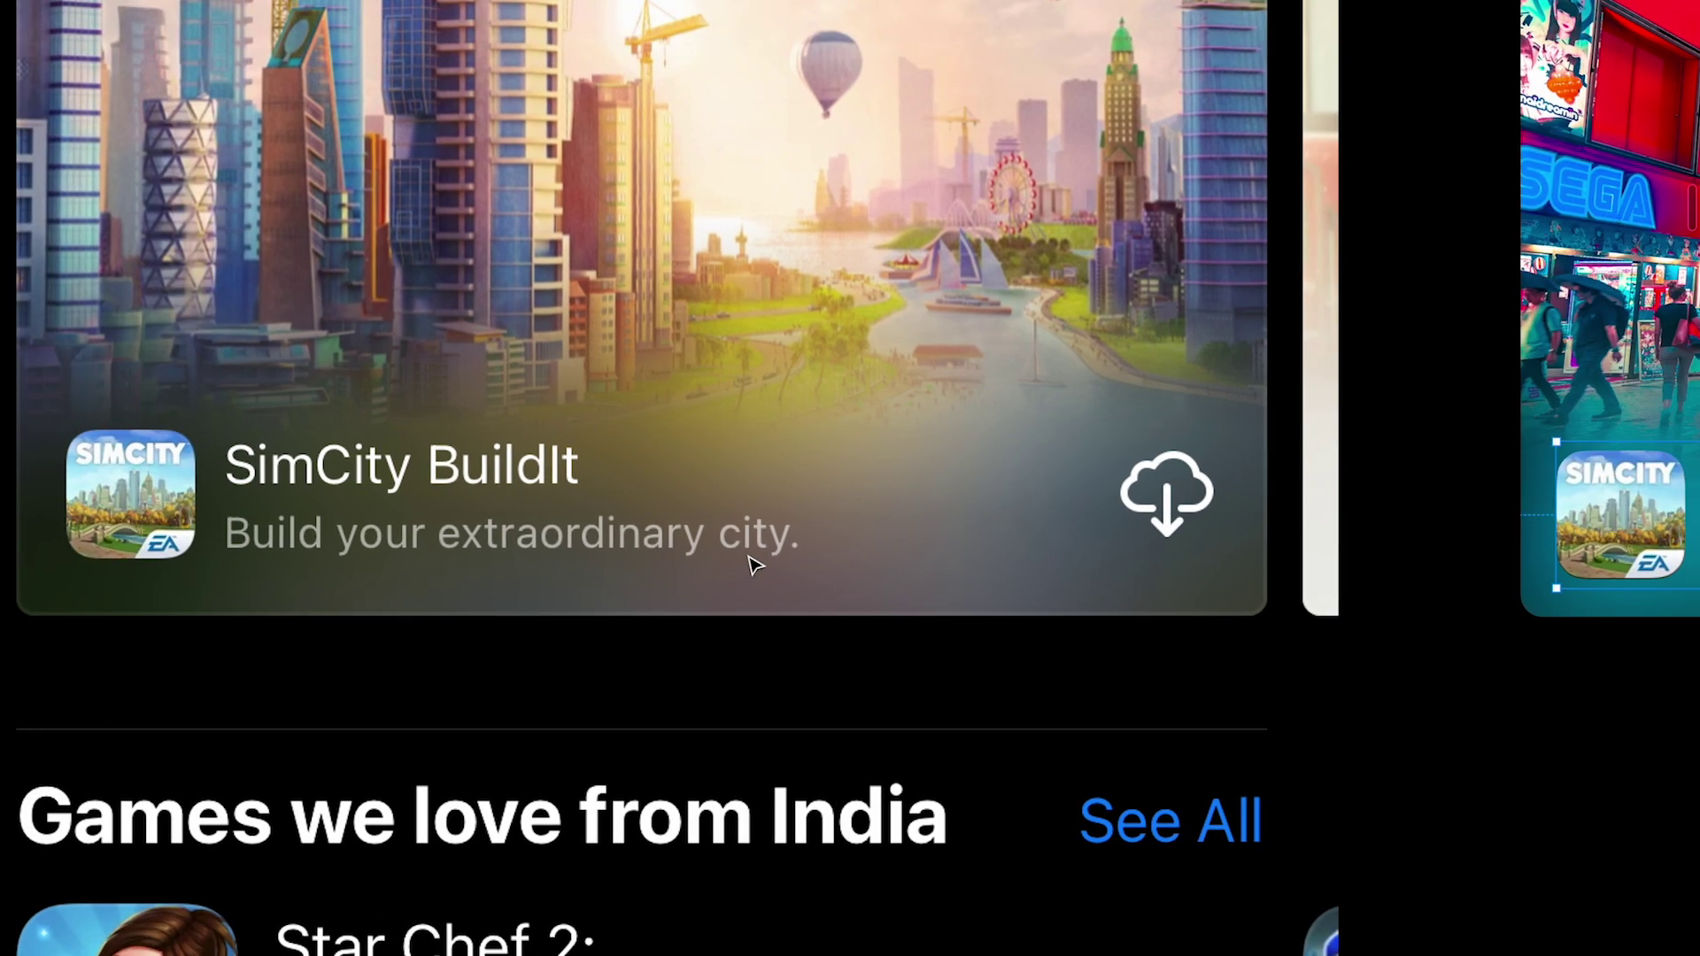
{"action": "scroll", "coordinate": [905, 542], "scroll_direction": "right", "scroll_amount": 20}
{"action": "scroll", "coordinate": [905, 541], "scroll_direction": "up", "scroll_amount": 2}
{"action": "key", "text": "ctrl+backslash"}
{"action": "scroll", "coordinate": [1185, 575], "scroll_direction": "up", "scroll_amount": 4}
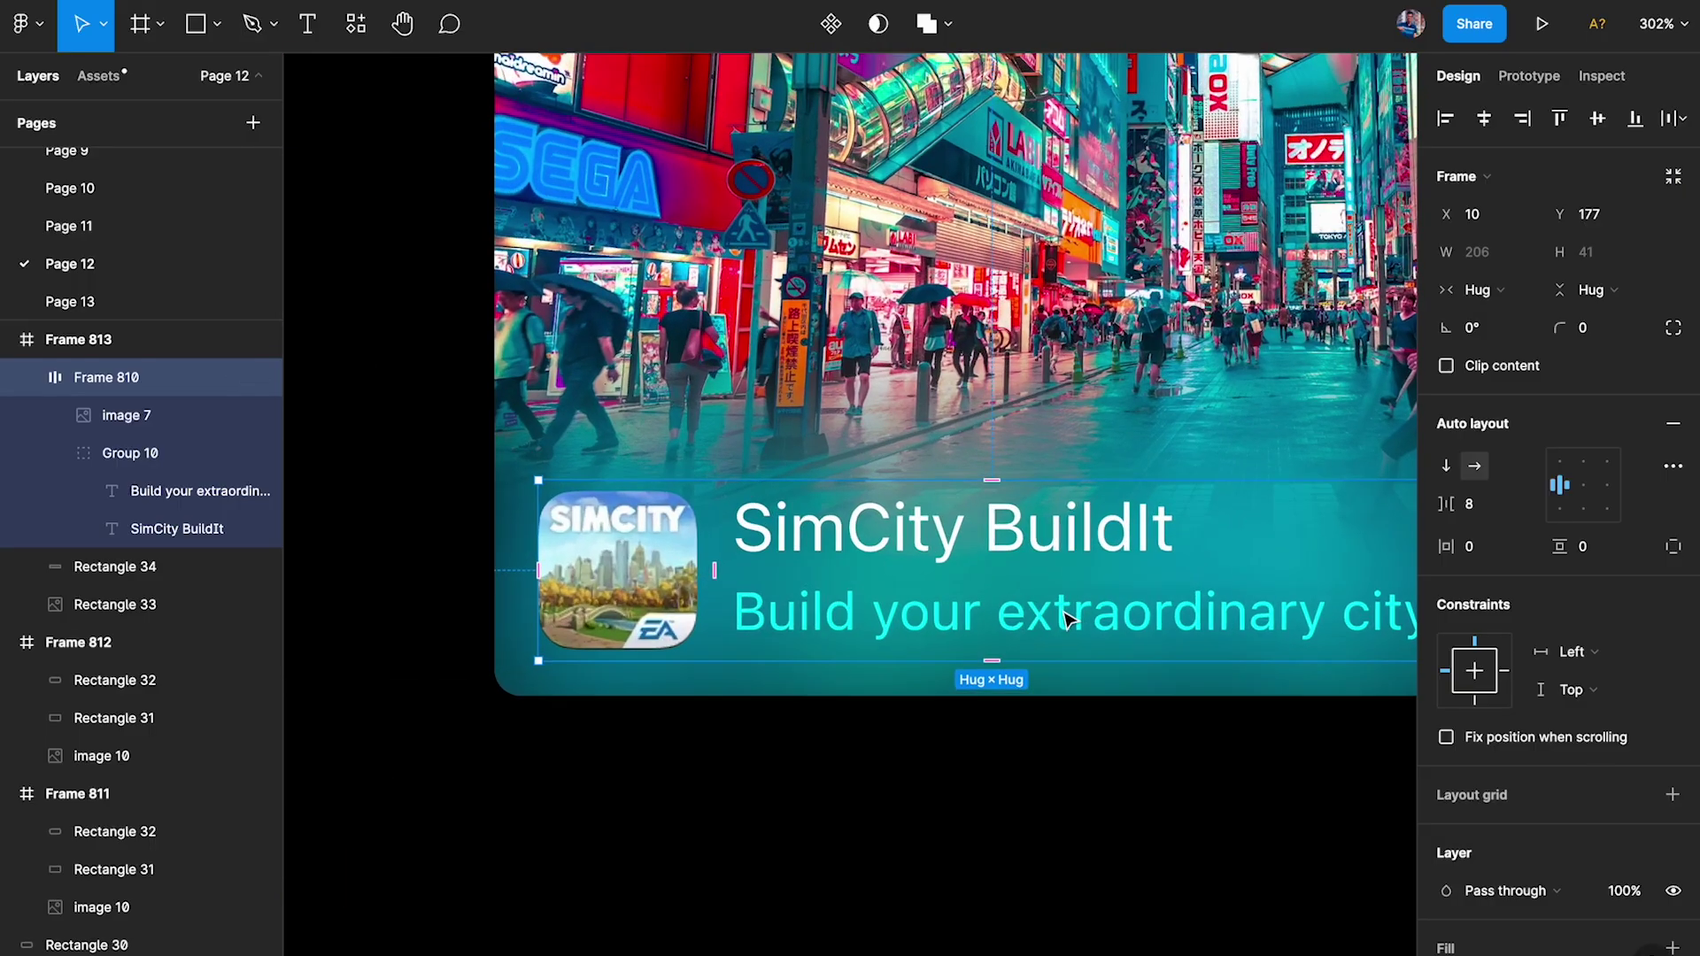
Duplicate the Overlay description text in place and select the upper copy.
{"action": "left_click", "coordinate": [934, 639]}
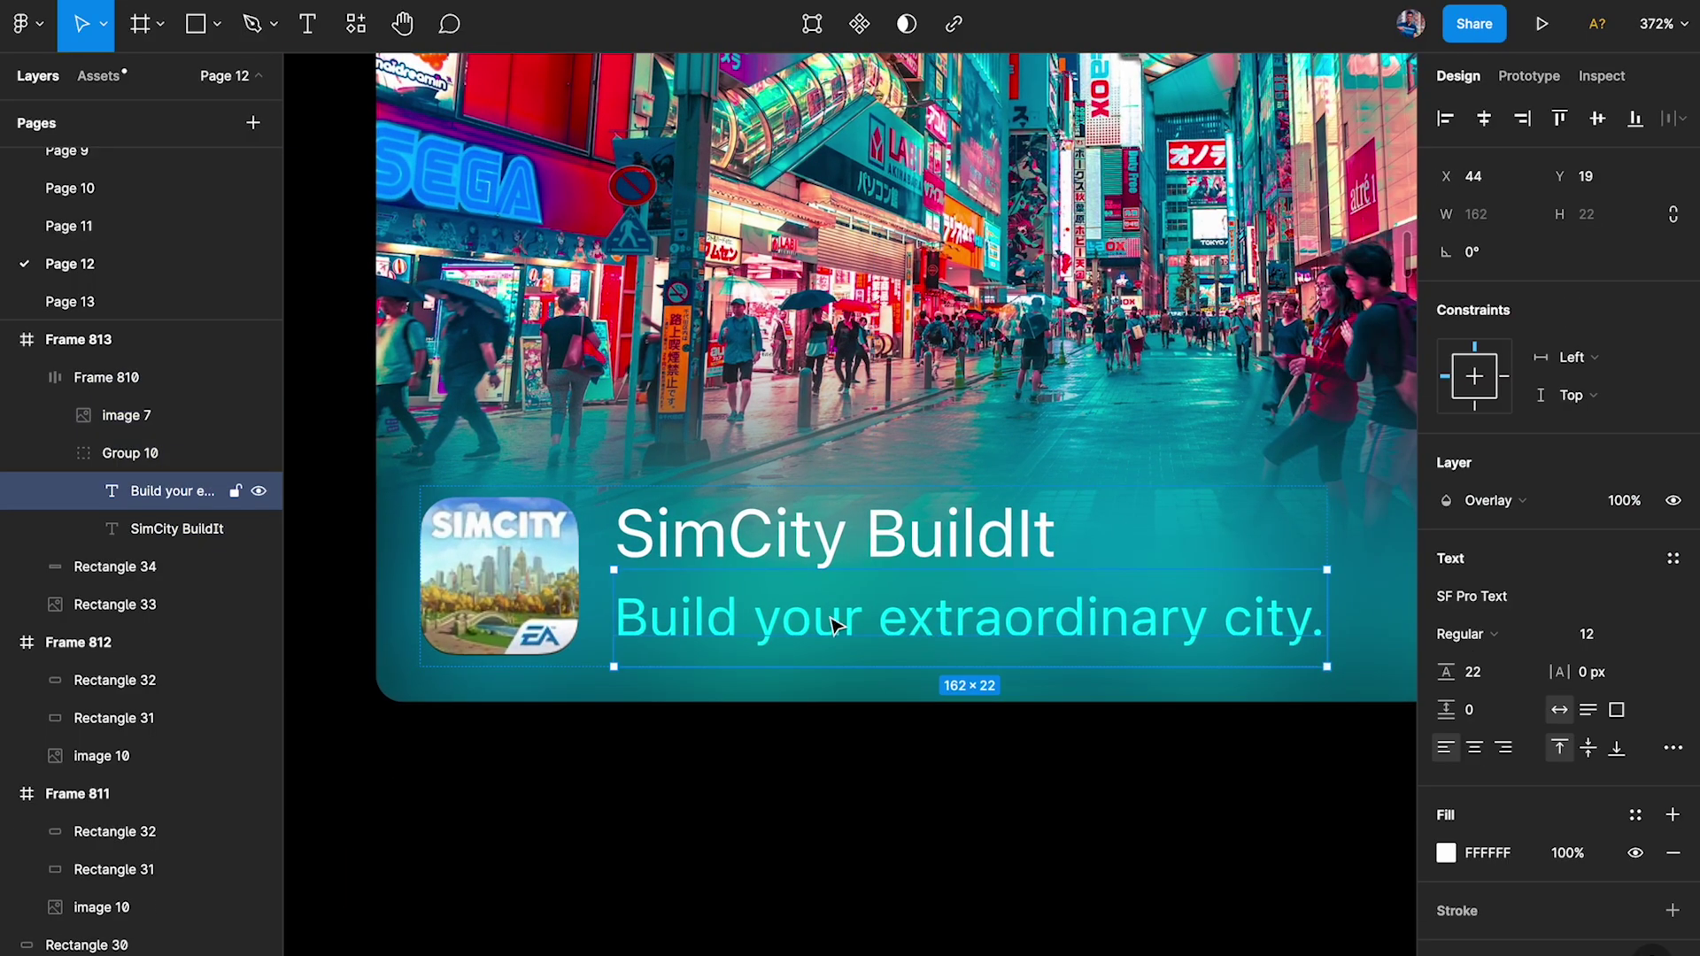
{"action": "key", "text": "ctrl+d"}
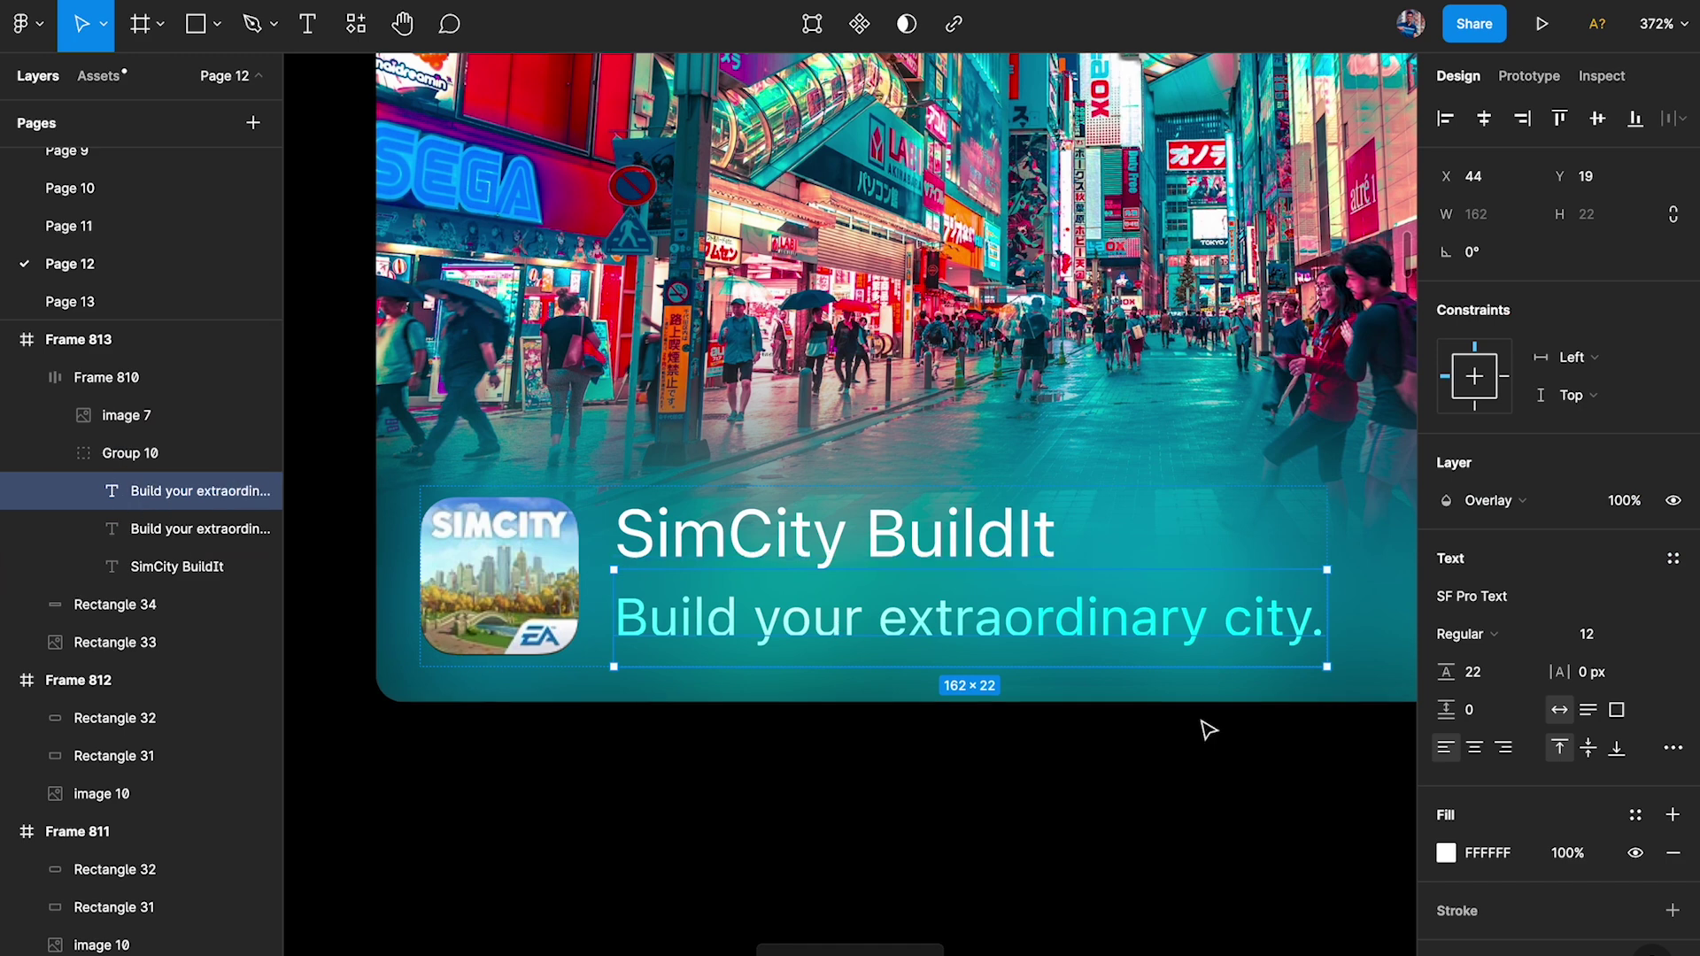
{"action": "left_click", "coordinate": [1161, 841]}
{"action": "left_click", "coordinate": [1027, 619]}
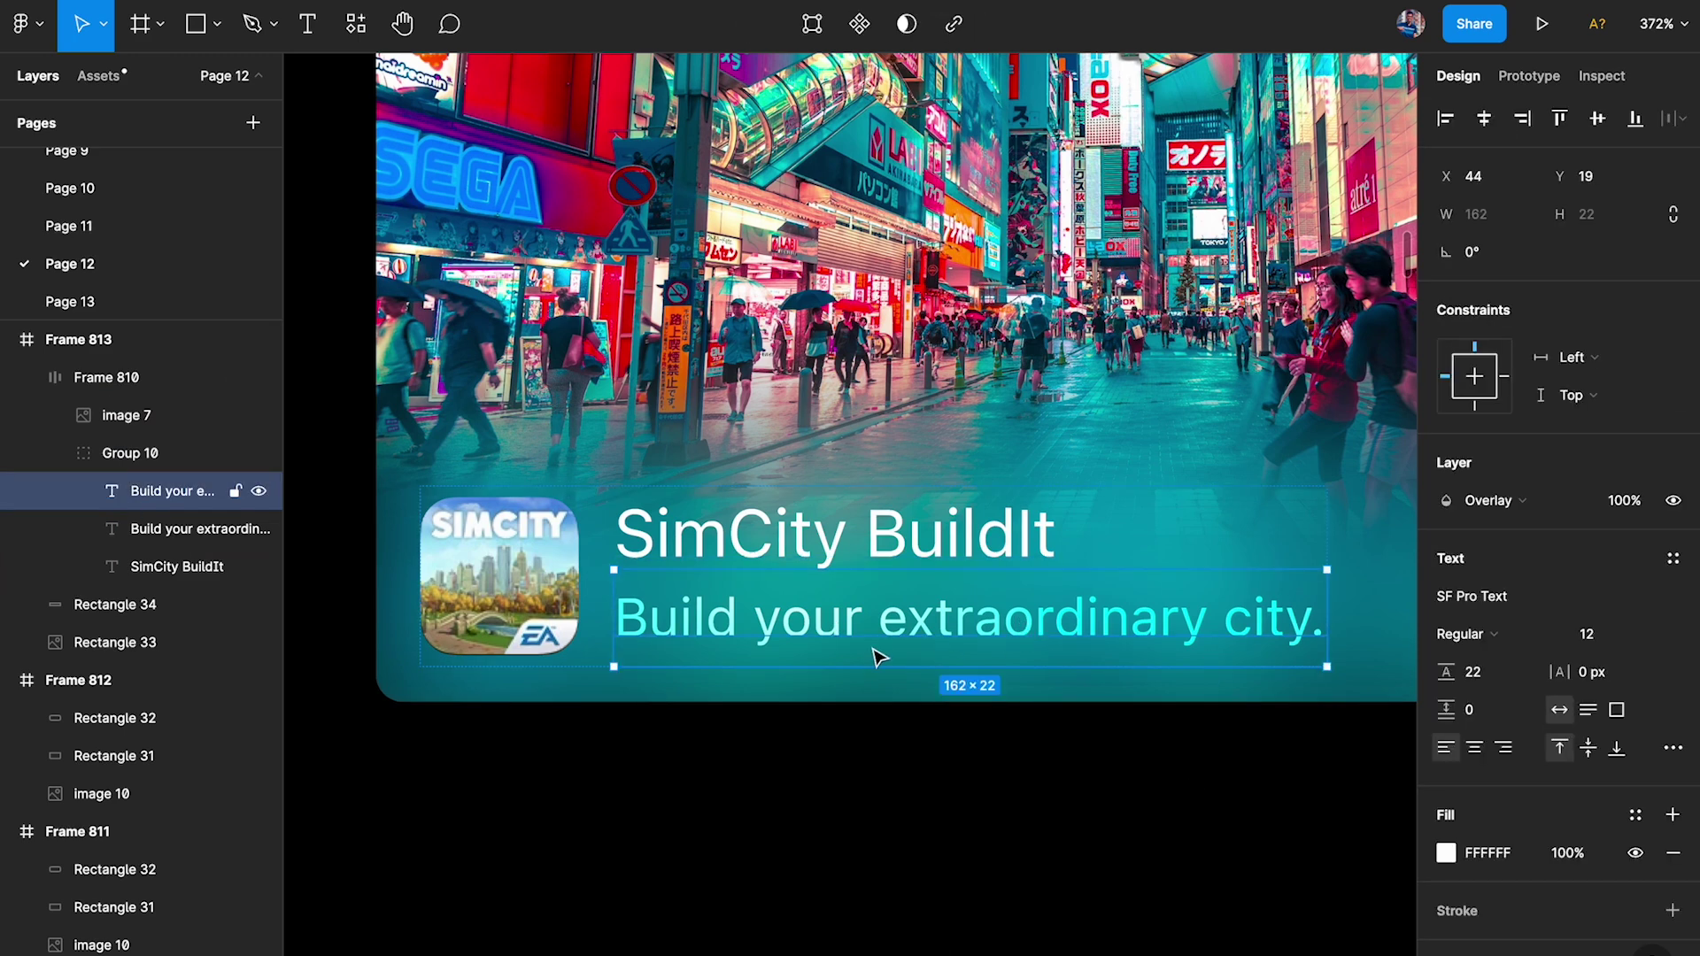
Set the upper description copy's blend mode to Normal and lower its layer opacity.
{"action": "left_click", "coordinate": [1495, 501]}
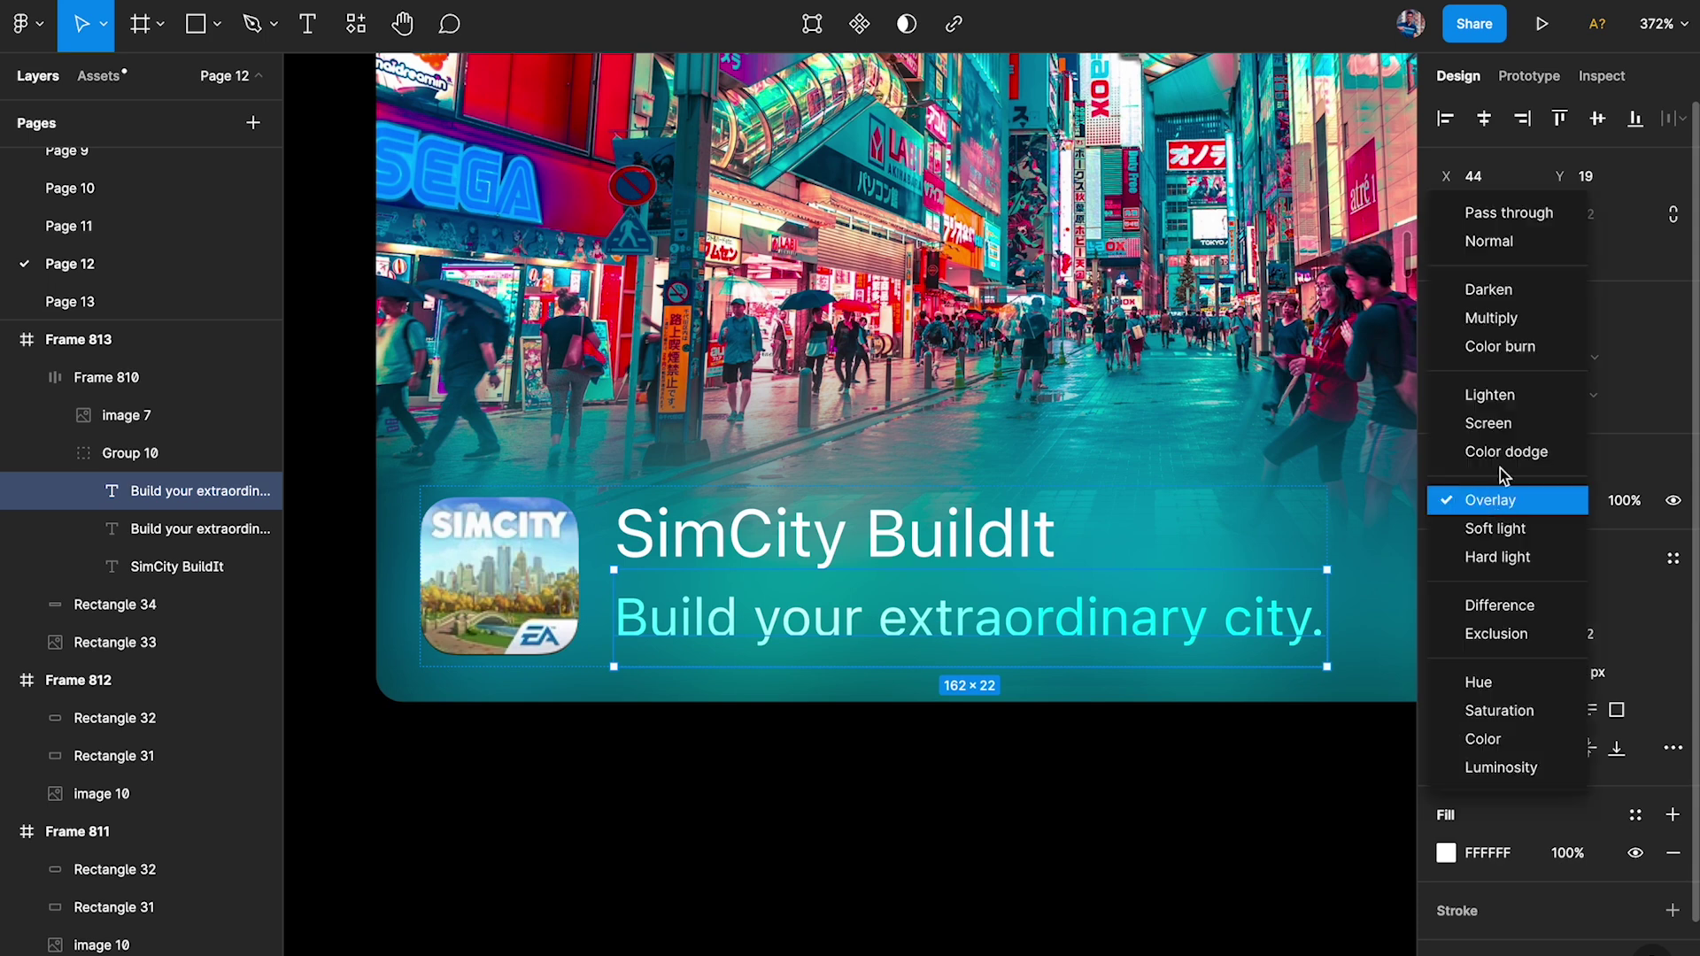
{"action": "left_click", "coordinate": [1503, 243]}
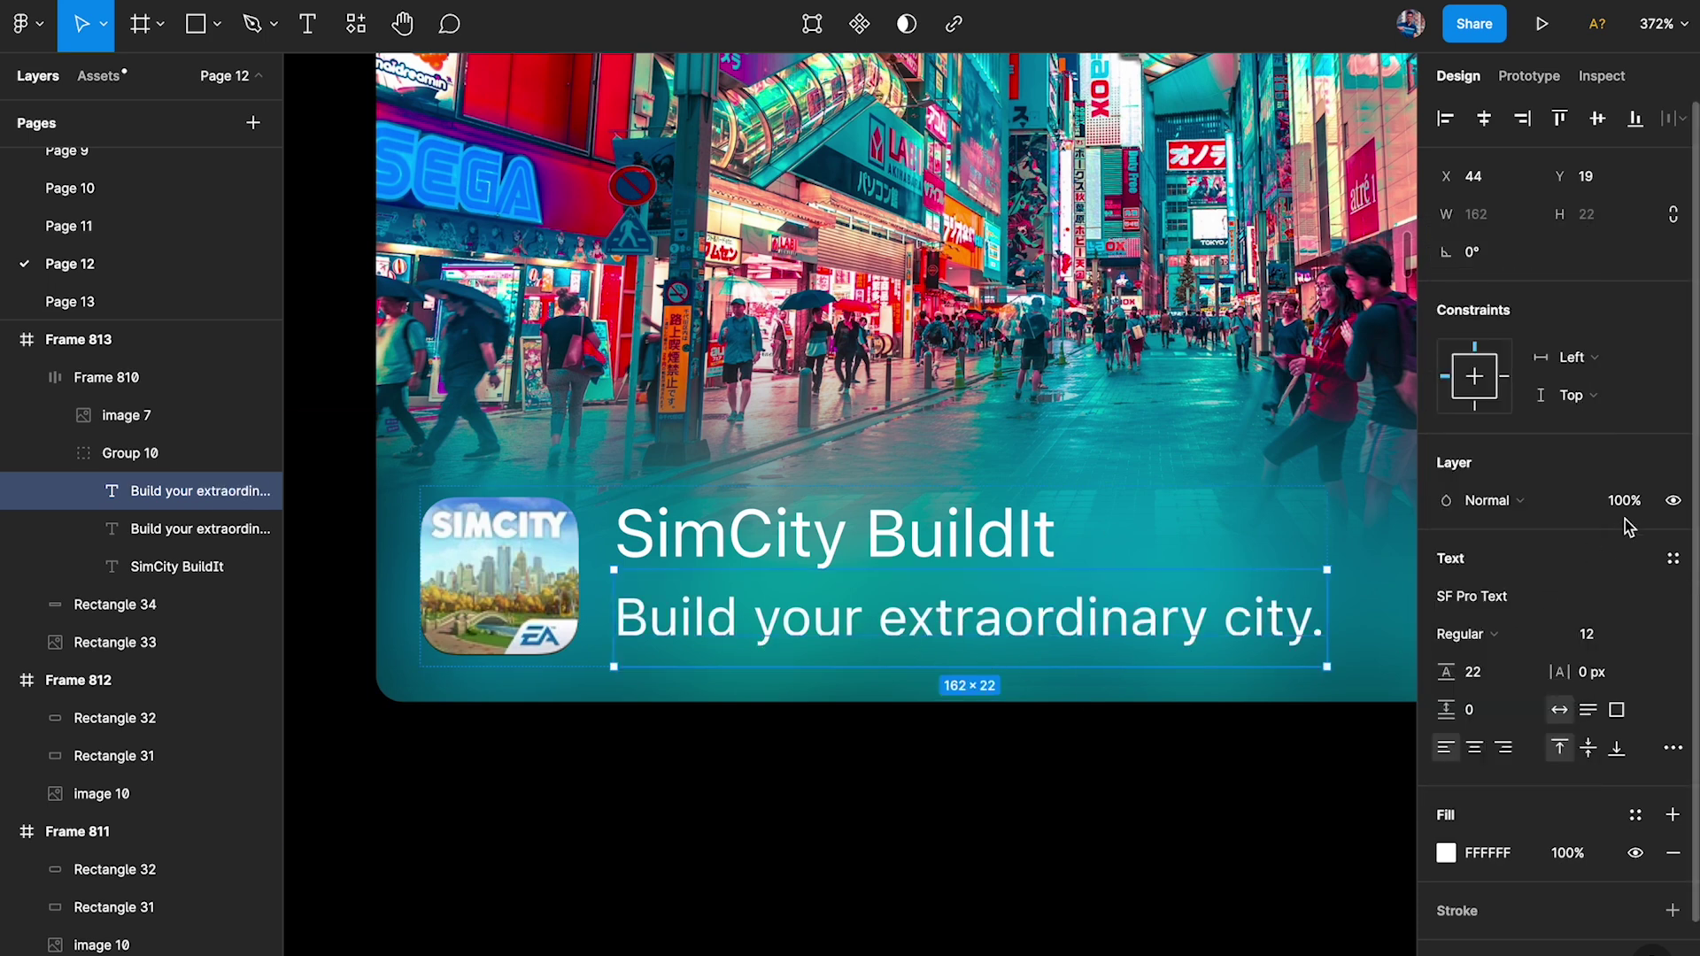
{"action": "key", "text": "5"}
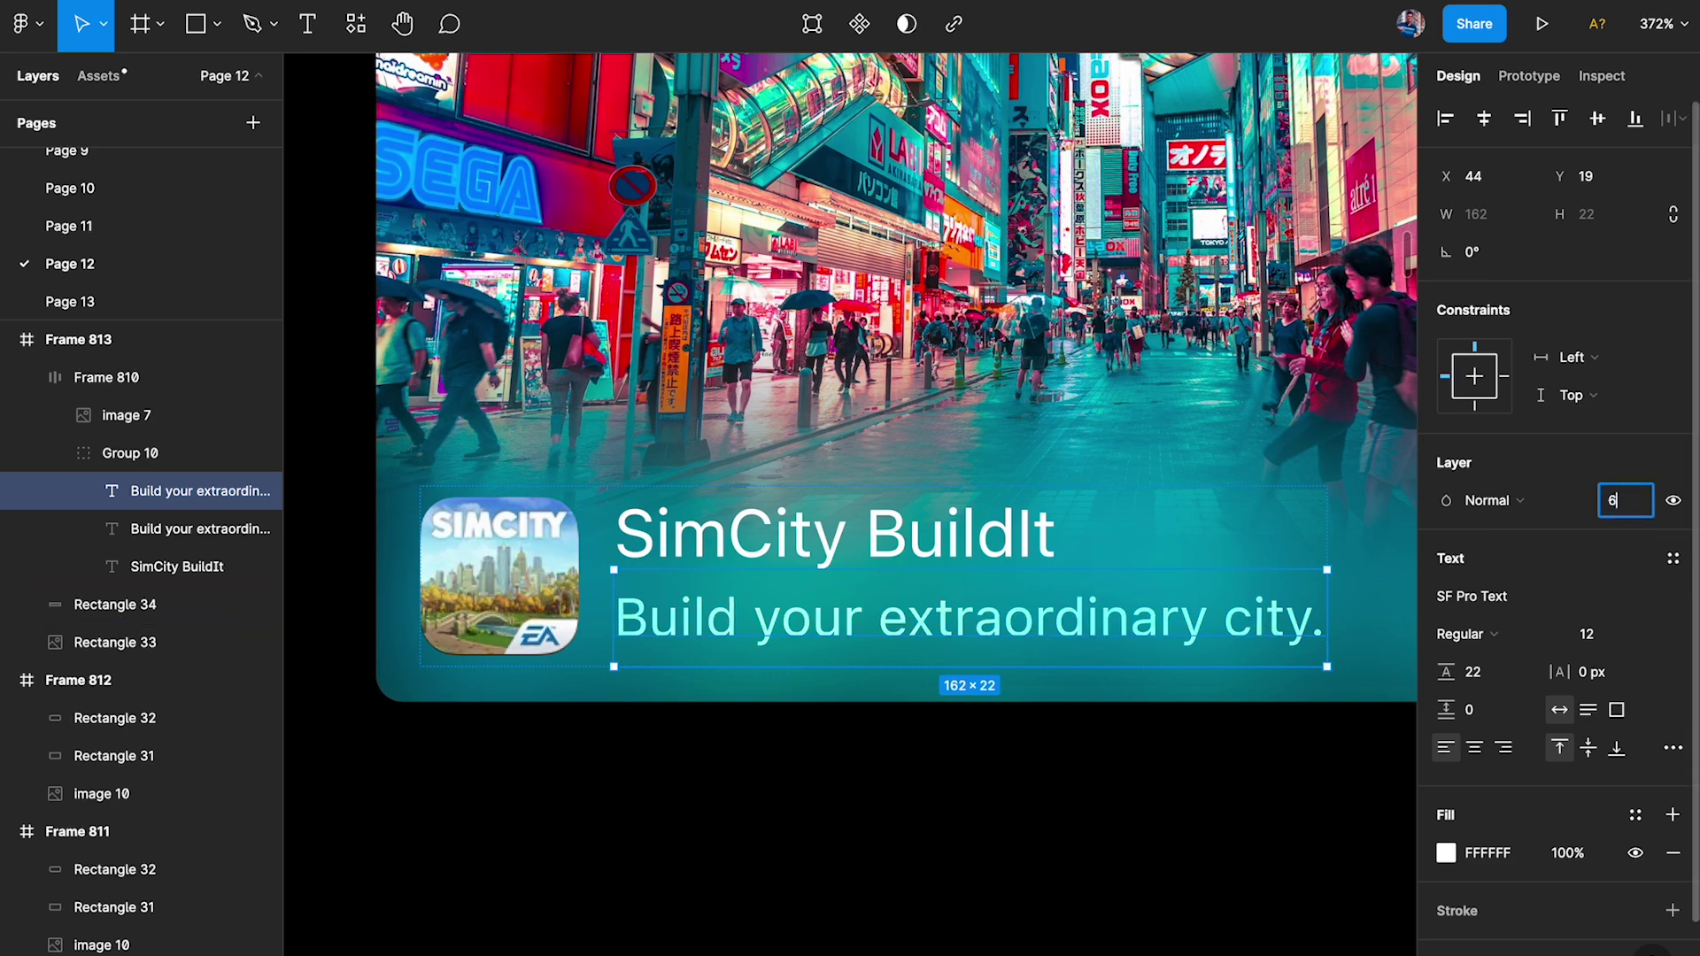
{"action": "key", "text": "Return"}
{"action": "left_click", "coordinate": [1085, 868]}
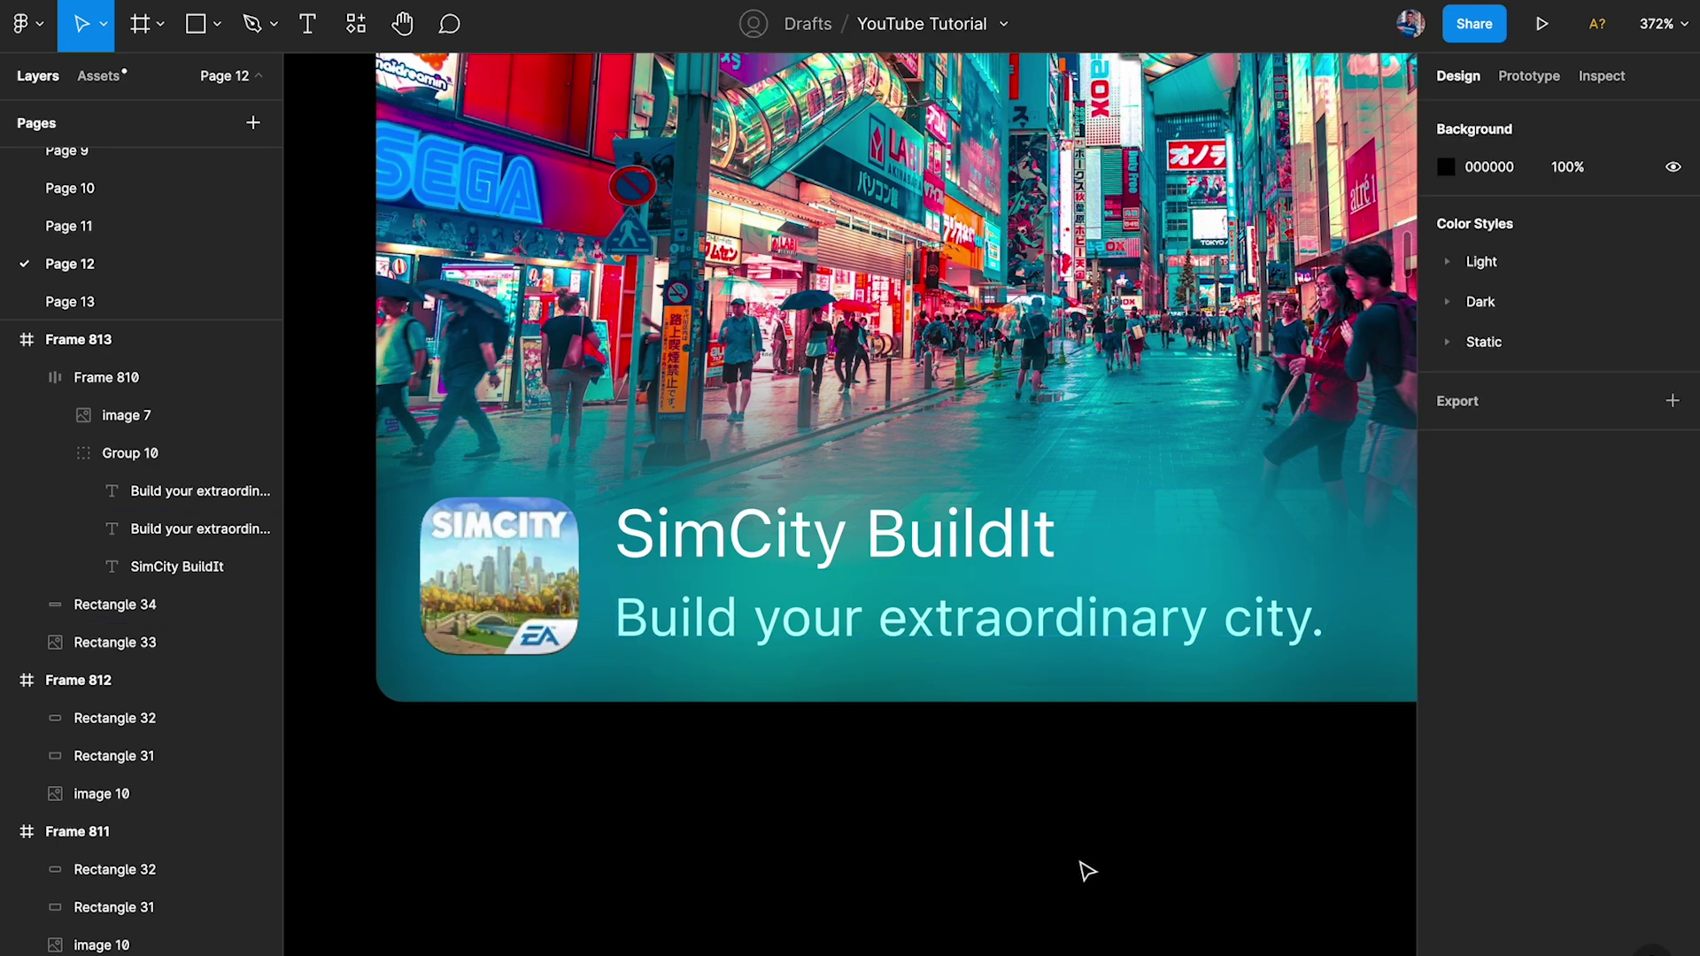
Select the app row together with the blurred gradient strip and move both to the upper part of the photo, shifted slightly left.
{"action": "scroll", "coordinate": [1087, 872], "scroll_direction": "down", "scroll_amount": 5, "text": "ctrl"}
{"action": "scroll", "coordinate": [1062, 790], "scroll_direction": "up", "scroll_amount": 3, "text": "ctrl"}
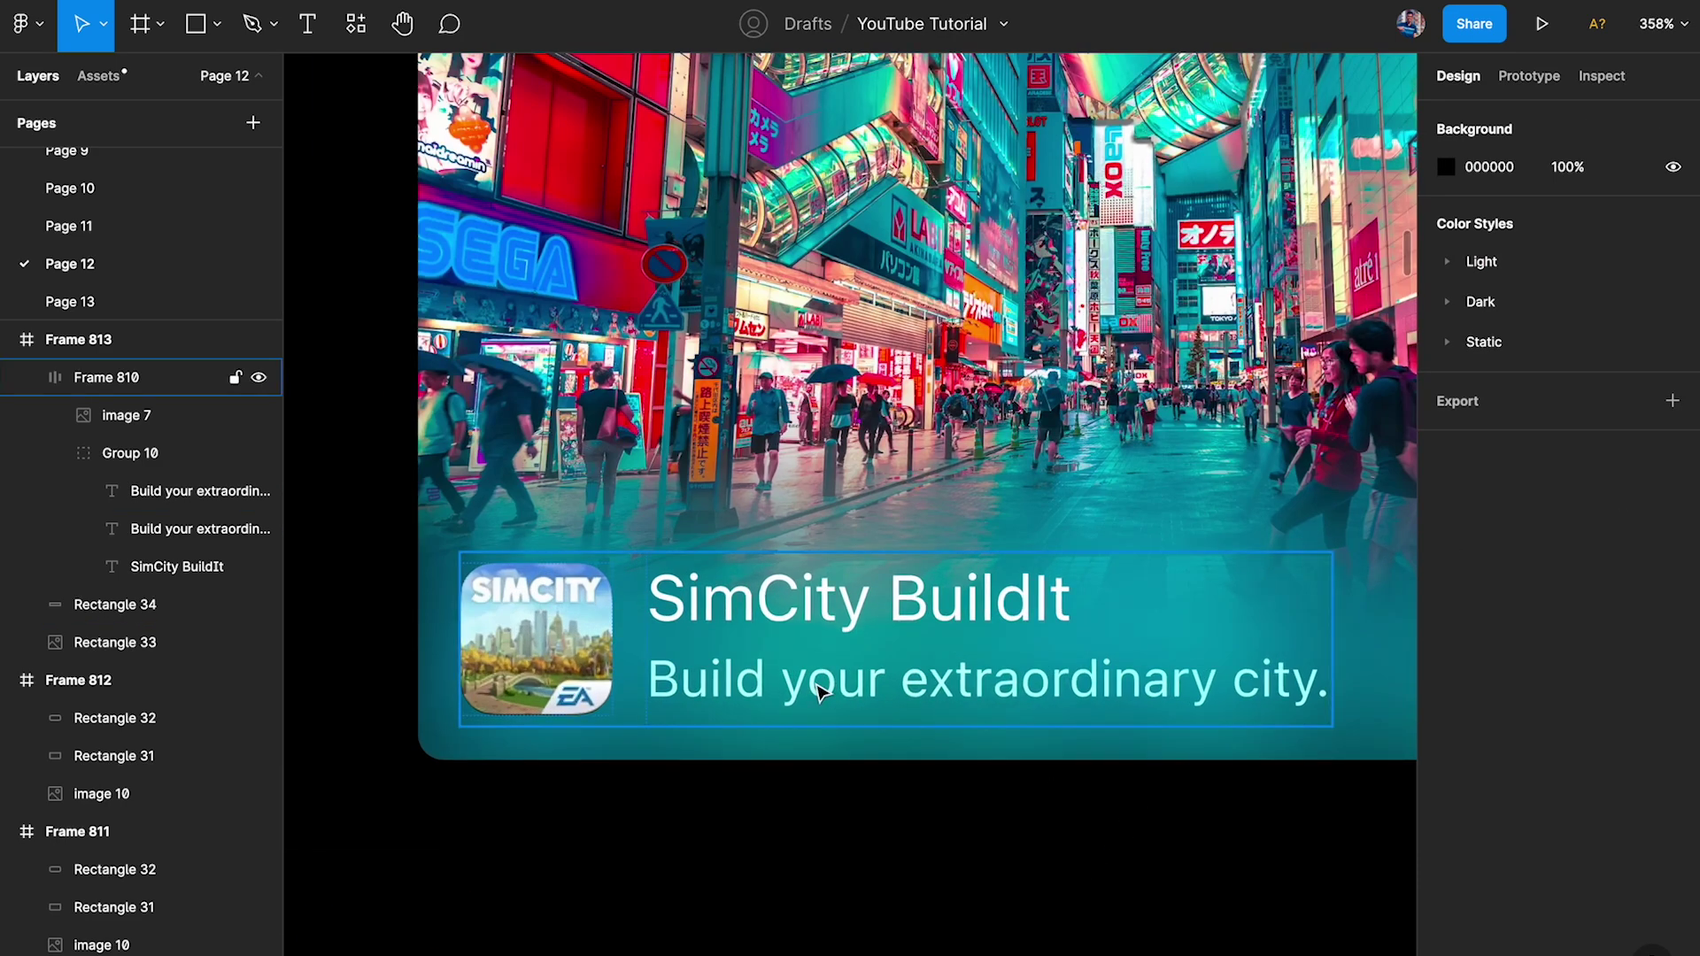
{"action": "scroll", "coordinate": [821, 693], "scroll_direction": "right", "scroll_amount": 4}
{"action": "scroll", "coordinate": [821, 694], "scroll_direction": "up", "scroll_amount": 1}
{"action": "scroll", "coordinate": [1018, 707], "scroll_direction": "down", "scroll_amount": 2, "text": "ctrl"}
{"action": "left_click", "coordinate": [796, 739]}
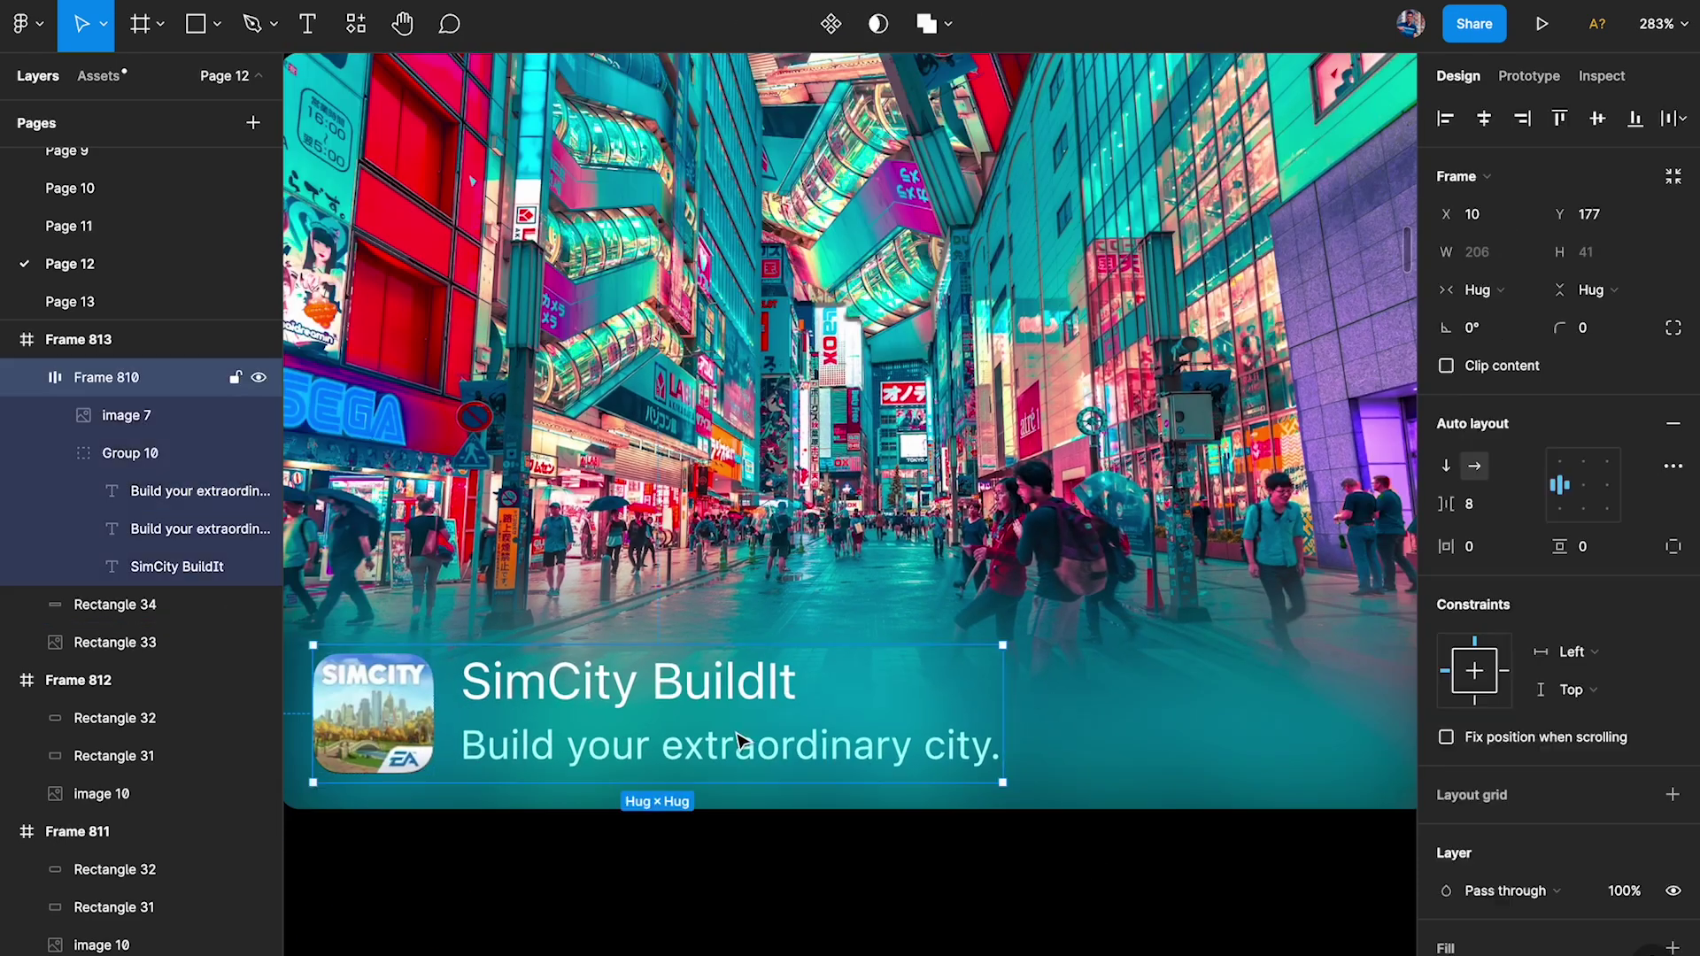
{"action": "left_click", "coordinate": [1133, 725], "text": "shift"}
{"action": "scroll", "coordinate": [1151, 739], "scroll_direction": "left", "scroll_amount": 2}
{"action": "scroll", "coordinate": [1151, 739], "scroll_direction": "up", "scroll_amount": 1}
{"action": "left_click_drag", "start_coordinate": [1173, 724], "coordinate": [1151, 217]}
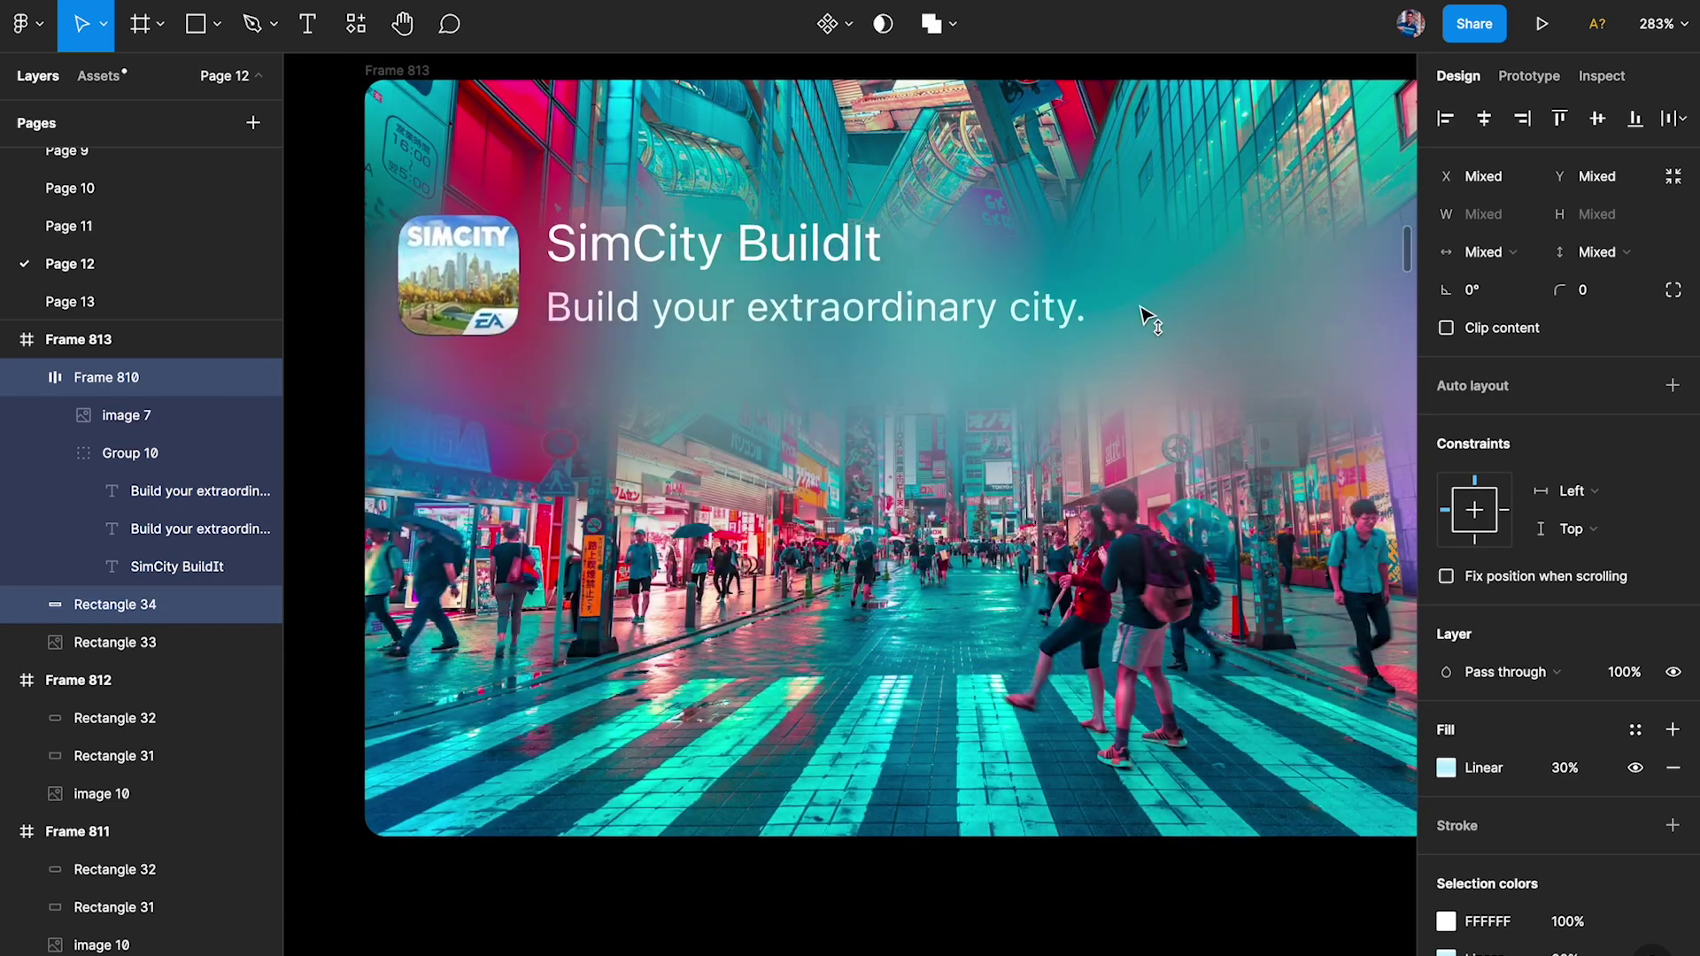
{"action": "left_click_drag", "start_coordinate": [1089, 315], "coordinate": [1024, 313]}
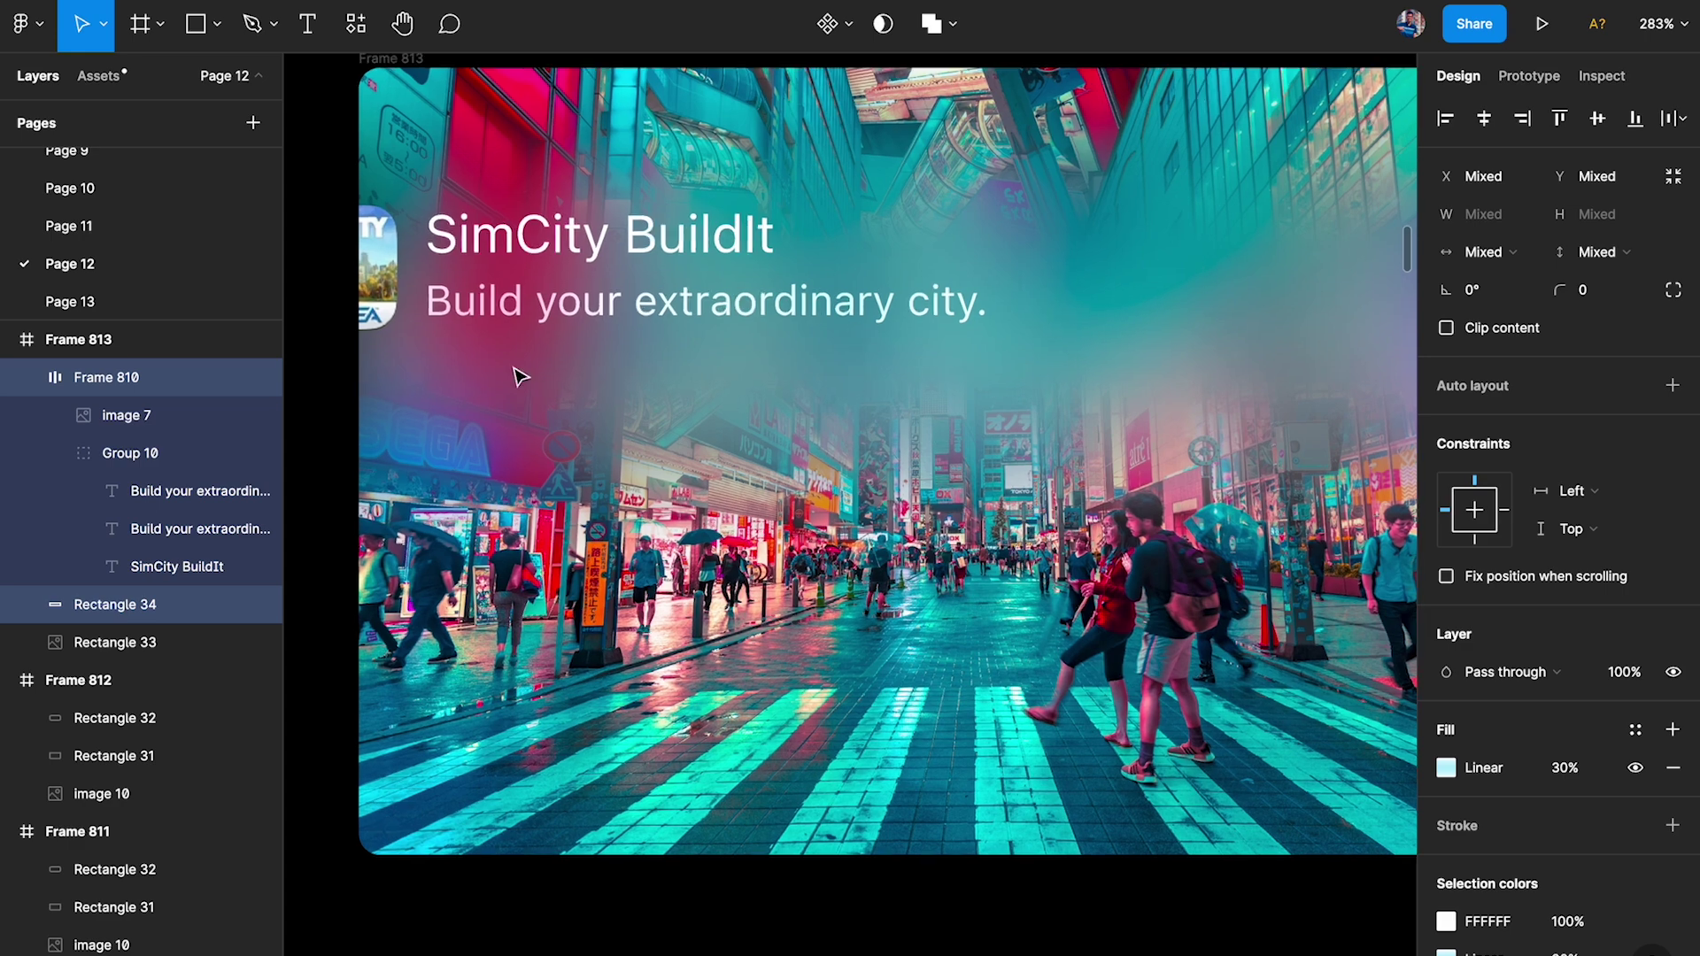
Check the description text over the brighter photo areas and set the upper description copy's layer opacity to 50%.
{"action": "scroll", "coordinate": [519, 372], "scroll_direction": "up", "scroll_amount": 4}
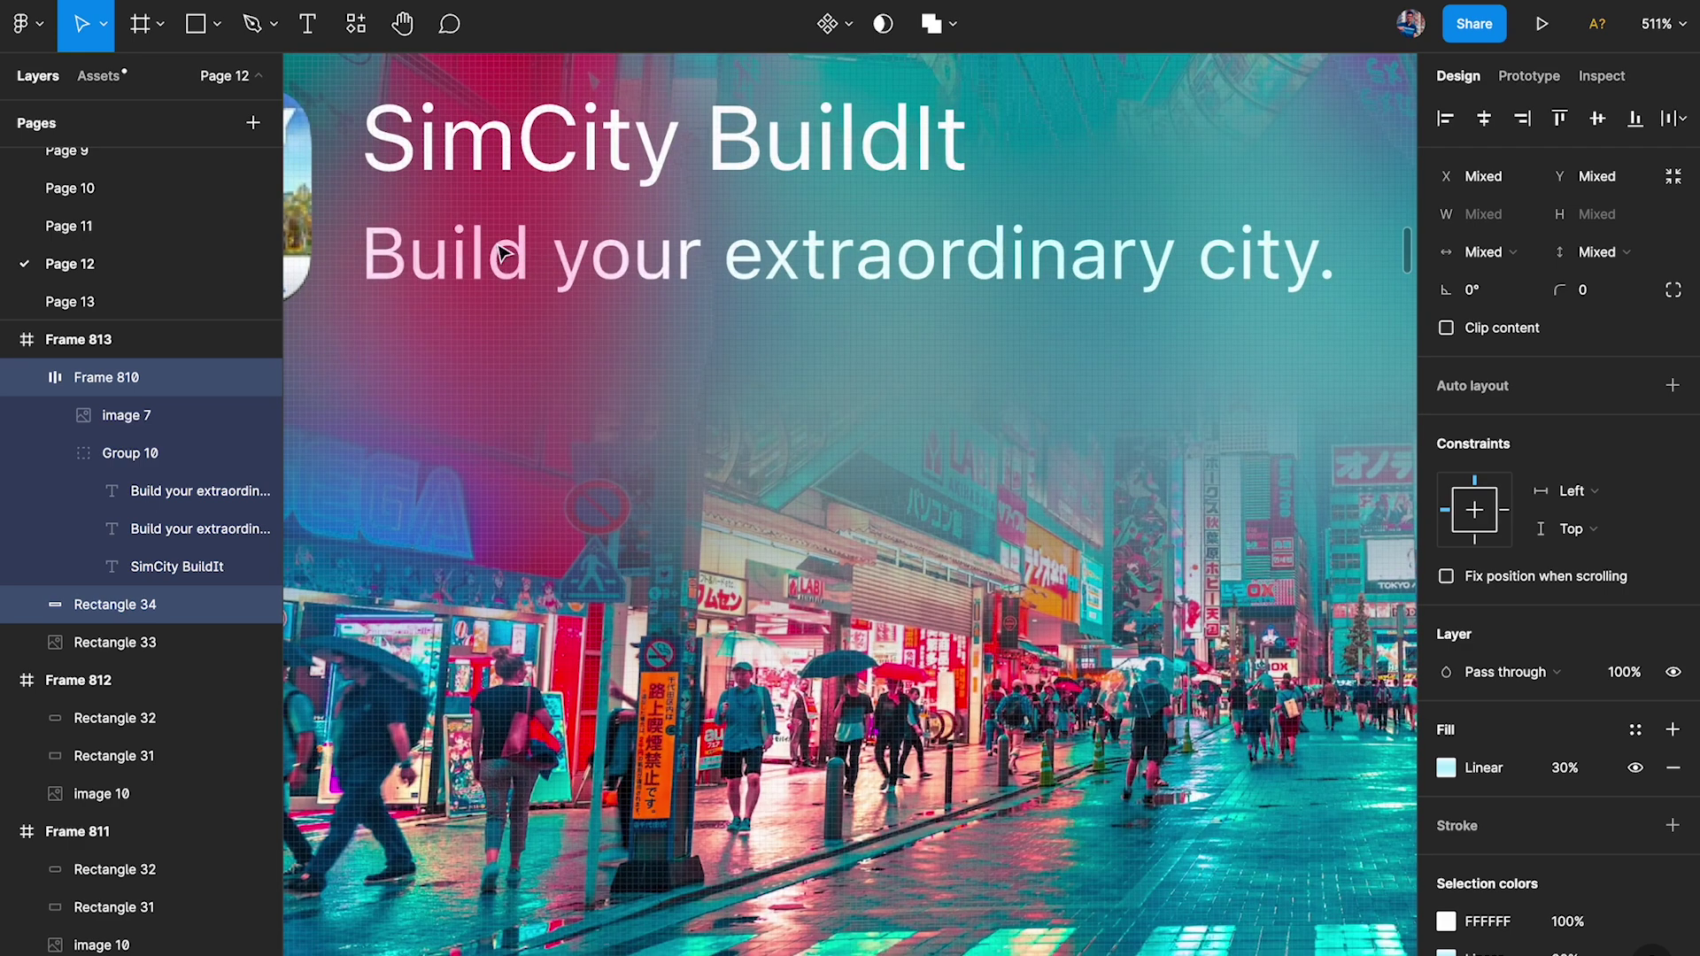
{"action": "scroll", "coordinate": [483, 277], "scroll_direction": "down", "scroll_amount": 5}
{"action": "scroll", "coordinate": [592, 278], "scroll_direction": "right", "scroll_amount": 2}
{"action": "scroll", "coordinate": [593, 277], "scroll_direction": "up", "scroll_amount": 1}
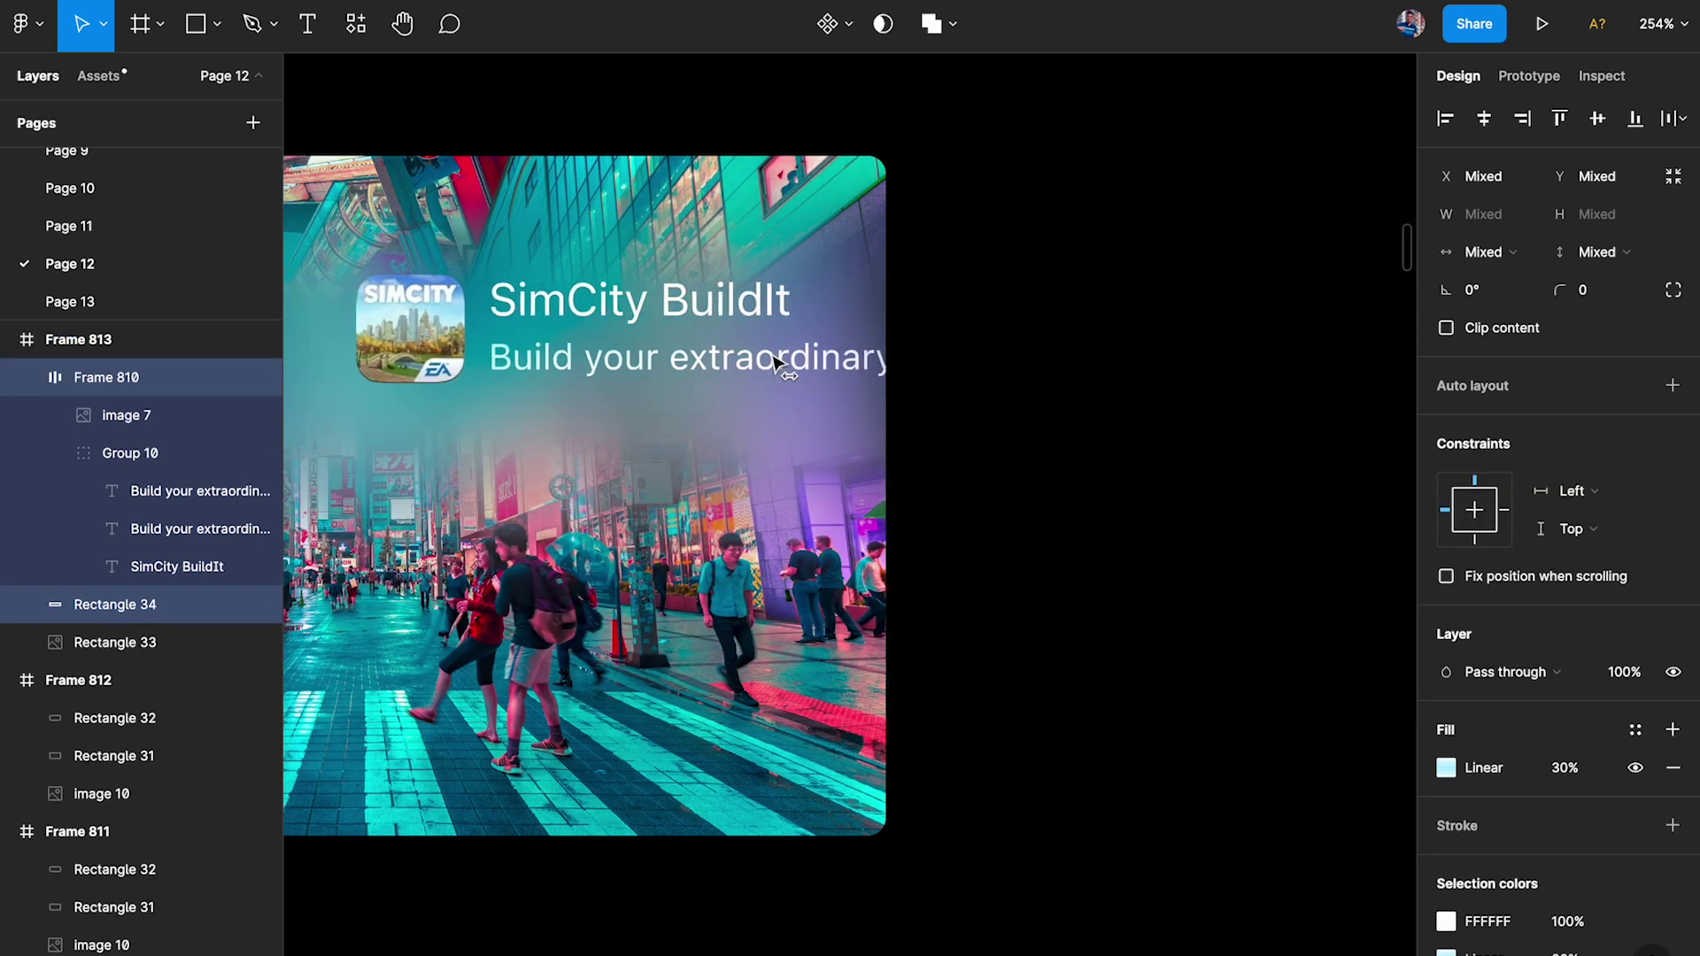
{"action": "scroll", "coordinate": [773, 363], "scroll_direction": "up", "scroll_amount": 5}
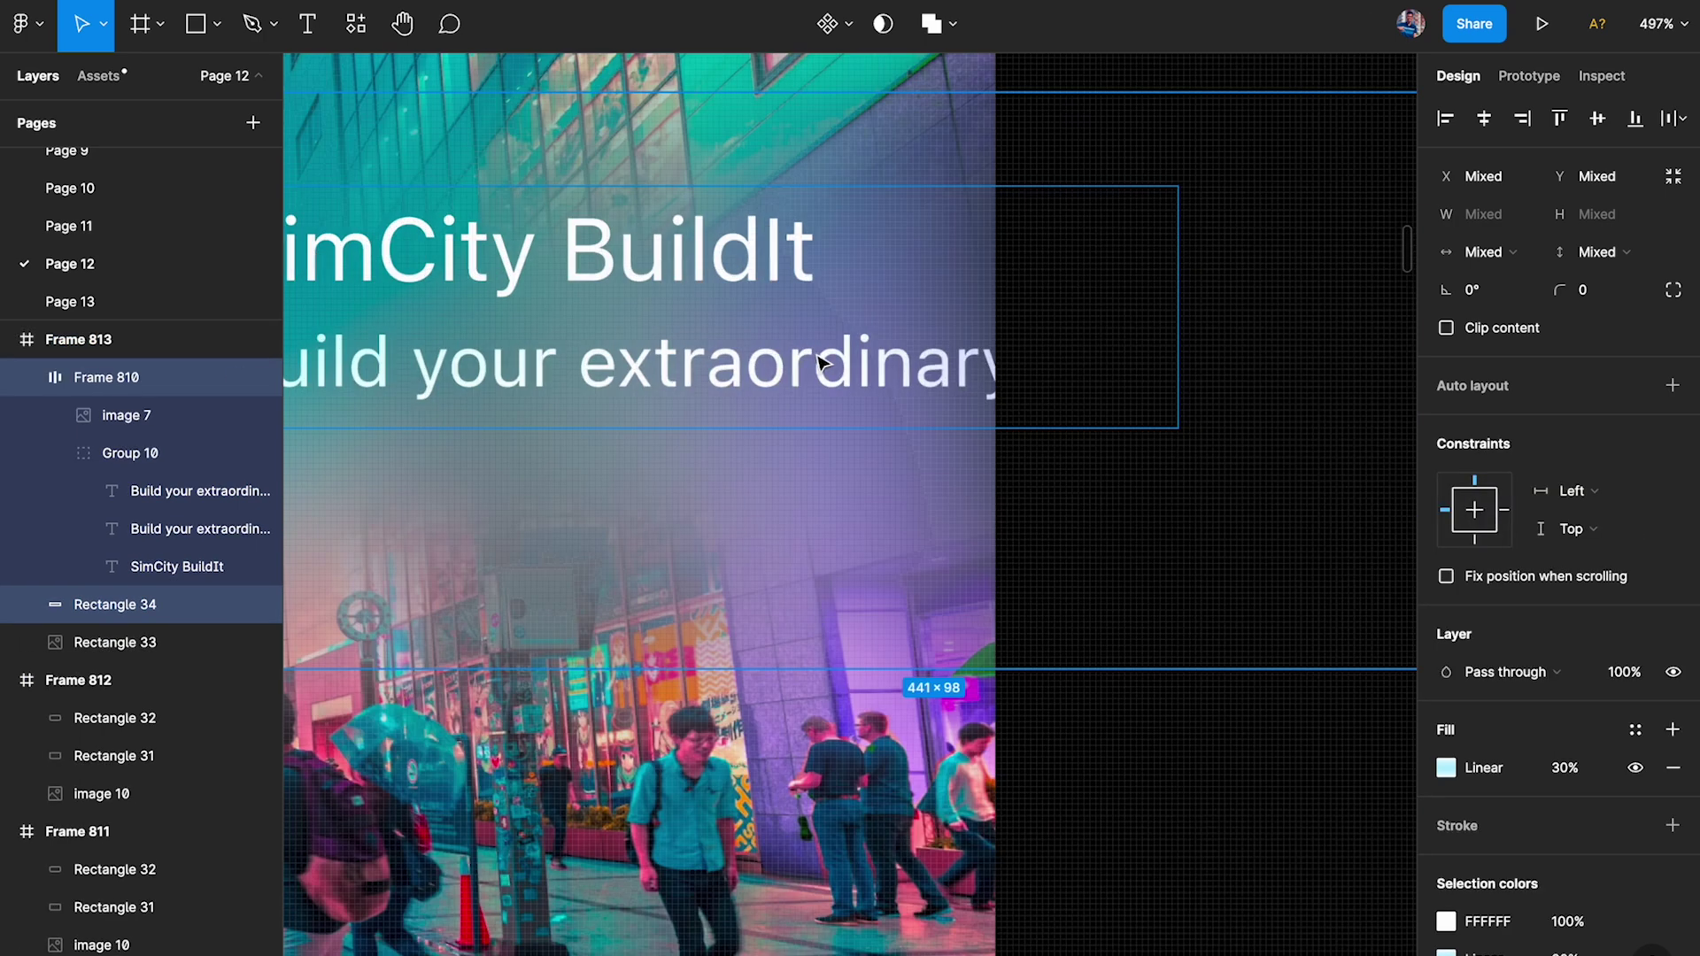
{"action": "left_click", "coordinate": [200, 490]}
{"action": "type", "text": "50"}
{"action": "key", "text": "Return"}
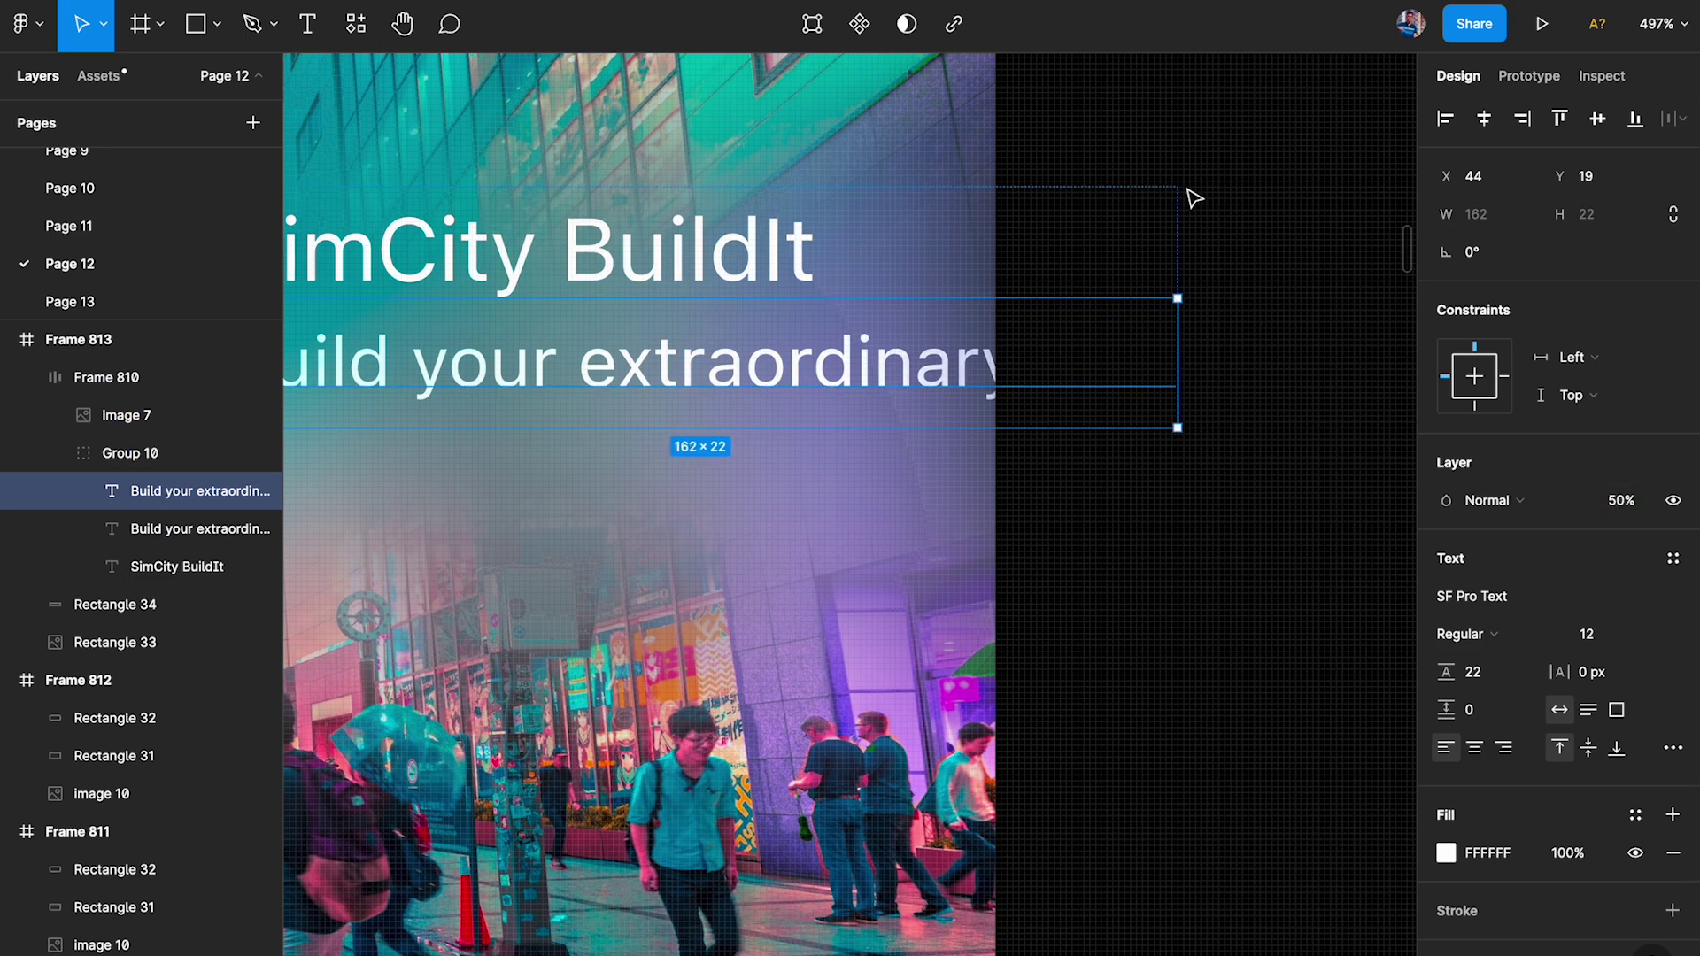
Try layer opacities of 40% and 60% on the upper description copy.
{"action": "scroll", "coordinate": [1193, 196], "scroll_direction": "down", "scroll_amount": 2}
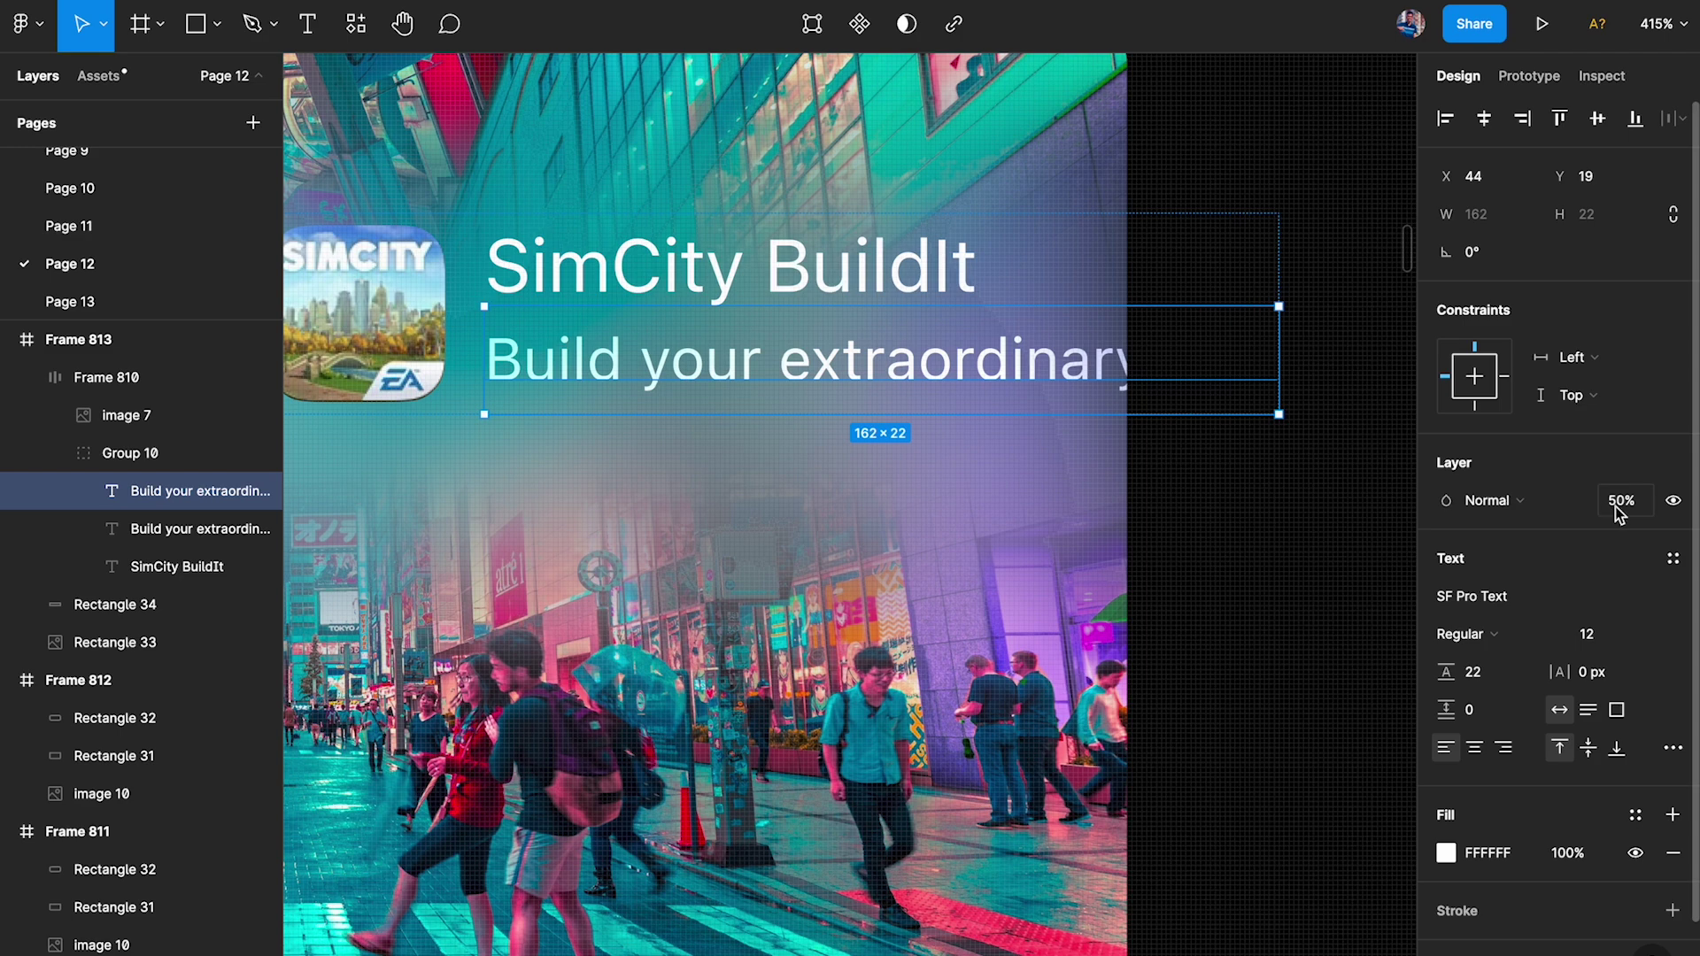
{"action": "type", "text": "40"}
{"action": "key", "text": "Return"}
{"action": "type", "text": "60"}
{"action": "key", "text": "Return"}
{"action": "left_click", "coordinate": [1323, 156]}
{"action": "scroll", "coordinate": [1323, 155], "scroll_direction": "down", "scroll_amount": 3}
{"action": "left_click", "coordinate": [751, 203]}
Undo the recent opacity changes and the move of the app row and blurred strip, then clear the selection.
{"action": "key", "text": "super+z"}
{"action": "key", "text": "super+z"}
{"action": "key", "text": "super+z"}
{"action": "key", "text": "super+z"}
{"action": "key", "text": "super+z"}
{"action": "key", "text": "super+z"}
{"action": "key", "text": "super+z"}
{"action": "scroll", "coordinate": [565, 915], "scroll_direction": "left", "scroll_amount": 4}
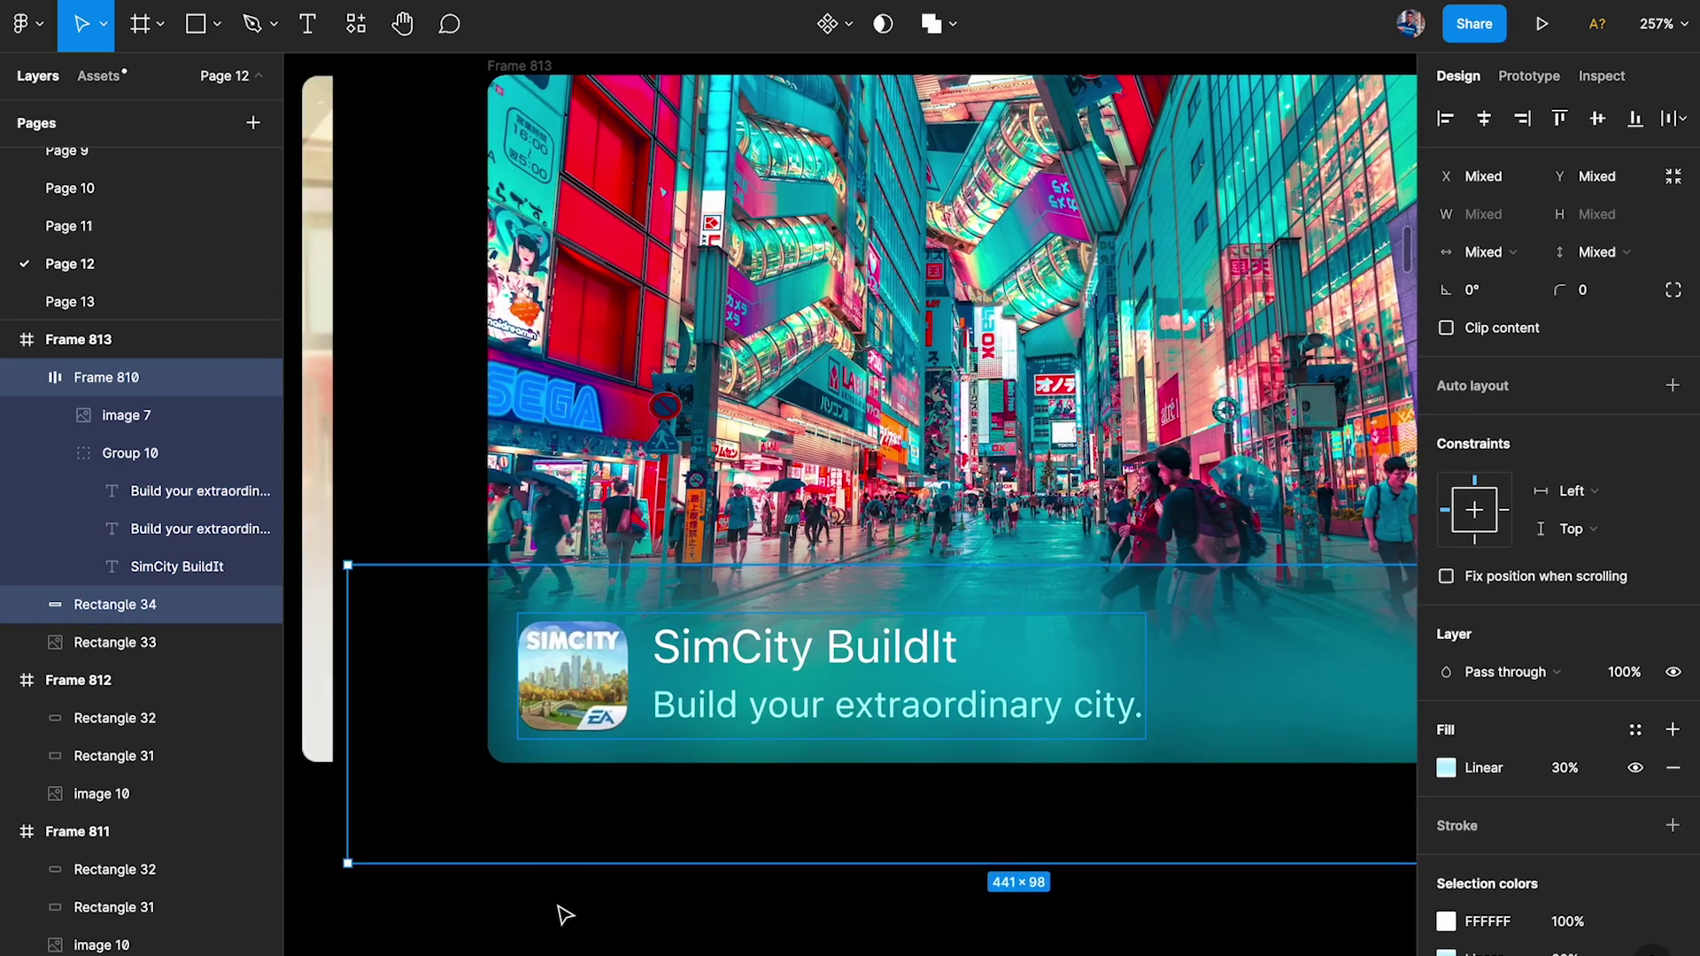
{"action": "left_click", "coordinate": [565, 914]}
{"action": "scroll", "coordinate": [563, 917], "scroll_direction": "right", "scroll_amount": 3}
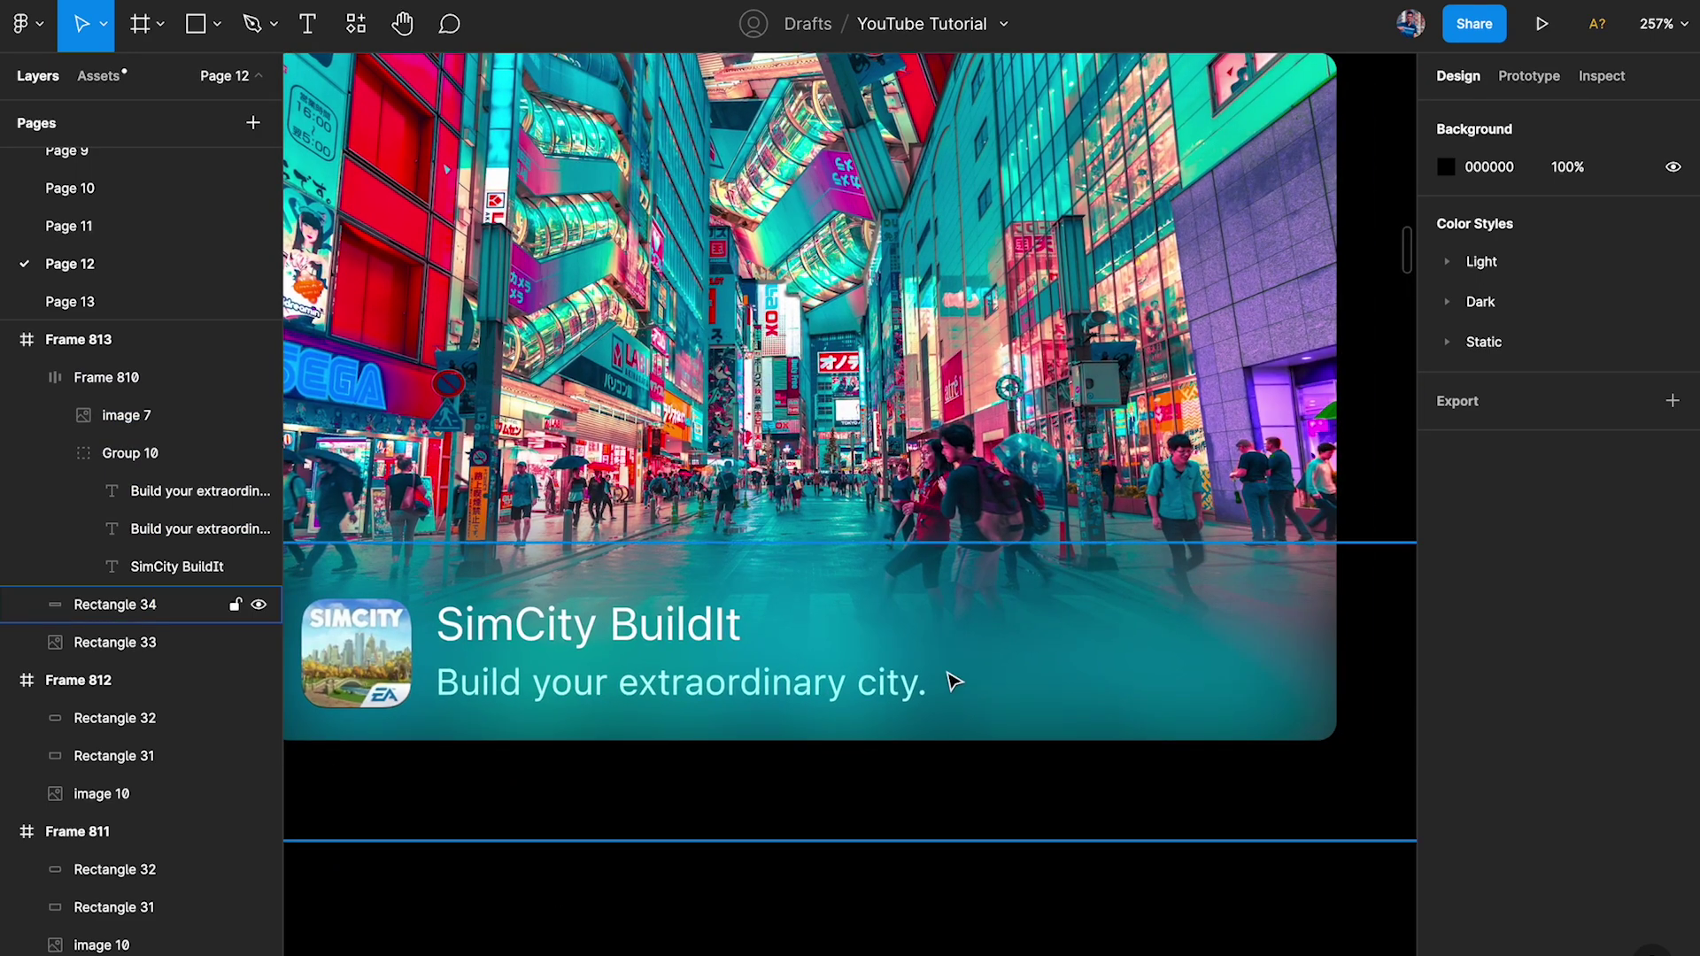
Inspect the linear gradient fill of the blurred strip on the street photo card.
{"action": "scroll", "coordinate": [953, 681], "scroll_direction": "up", "scroll_amount": 3}
{"action": "left_click", "coordinate": [1016, 653]}
{"action": "left_click", "coordinate": [1446, 634]}
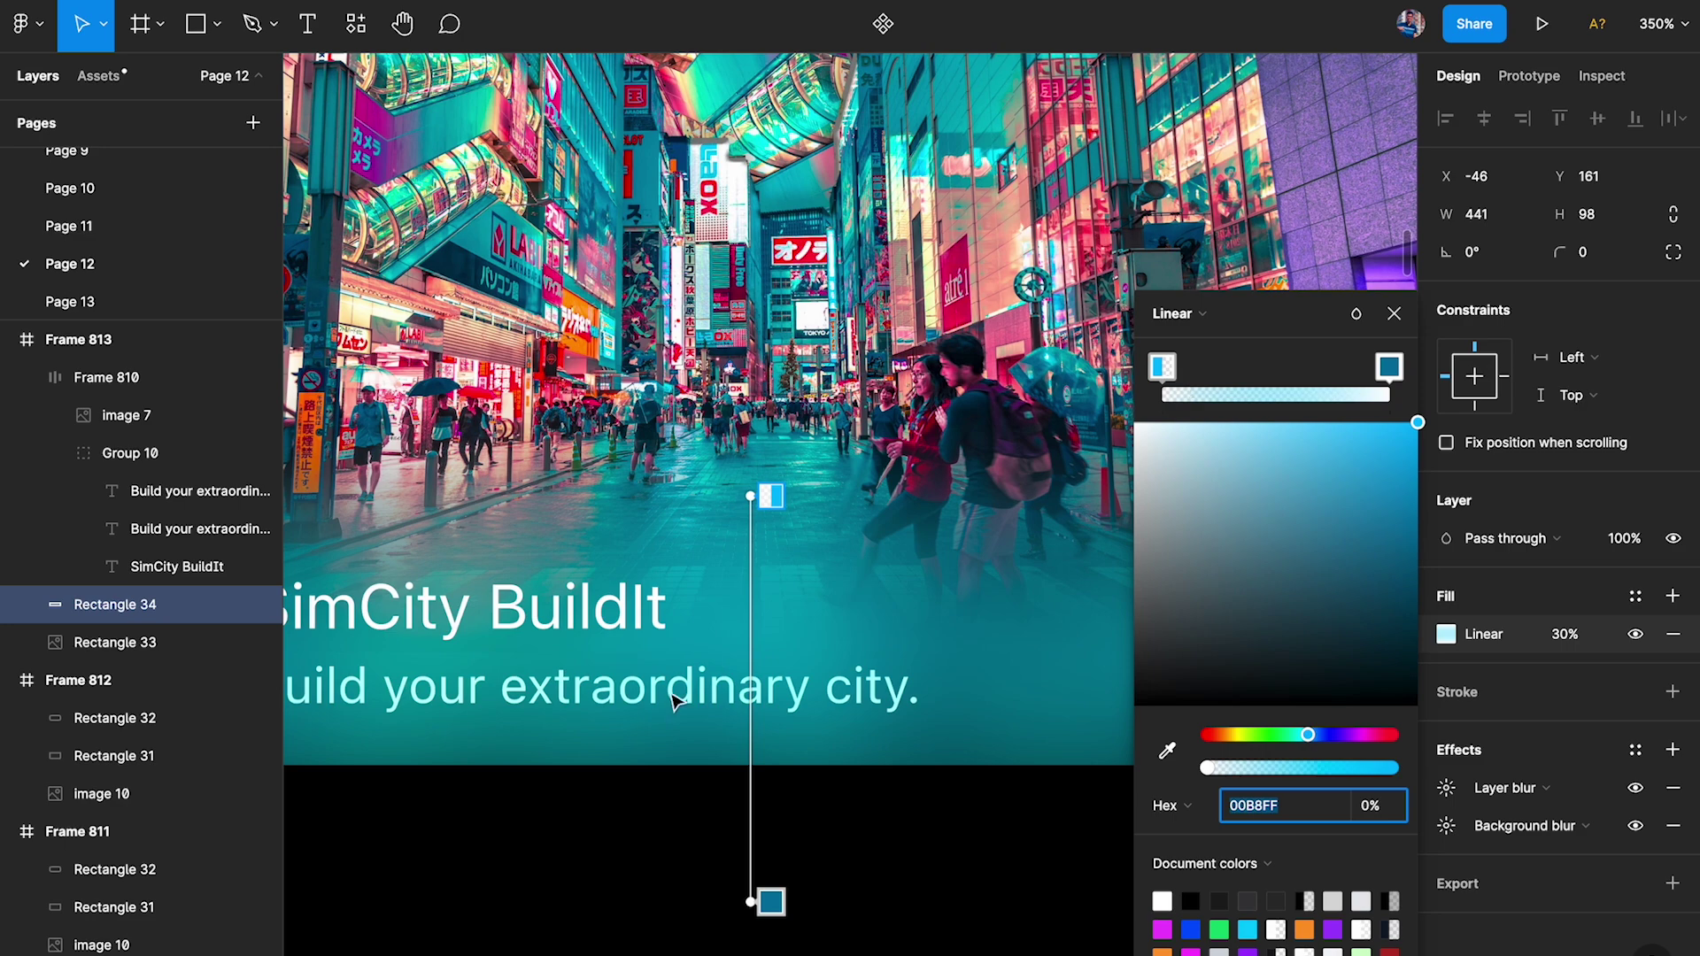
{"action": "left_click", "coordinate": [1394, 314]}
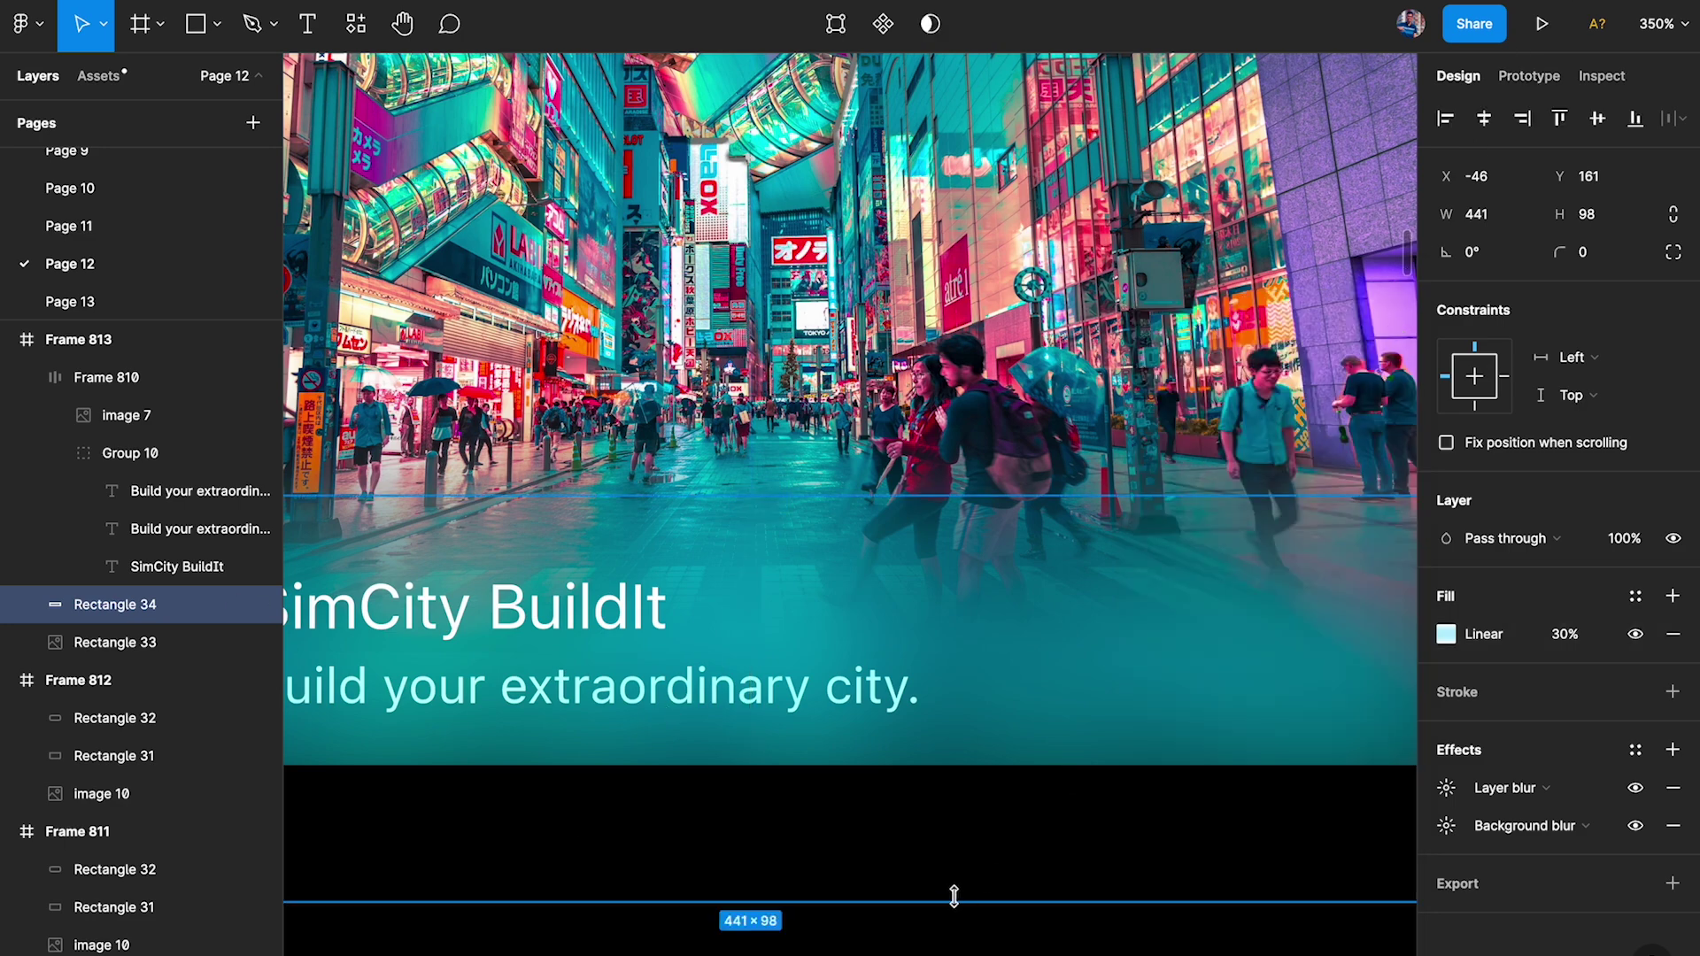
Examine the blur and shadow beneath the Lyft Dynamic Island reference and around the black shape in Frame 811.
{"action": "scroll", "coordinate": [954, 897], "scroll_direction": "down", "scroll_amount": 5}
{"action": "scroll", "coordinate": [956, 899], "scroll_direction": "right", "scroll_amount": 10}
{"action": "scroll", "coordinate": [816, 824], "scroll_direction": "right", "scroll_amount": 10}
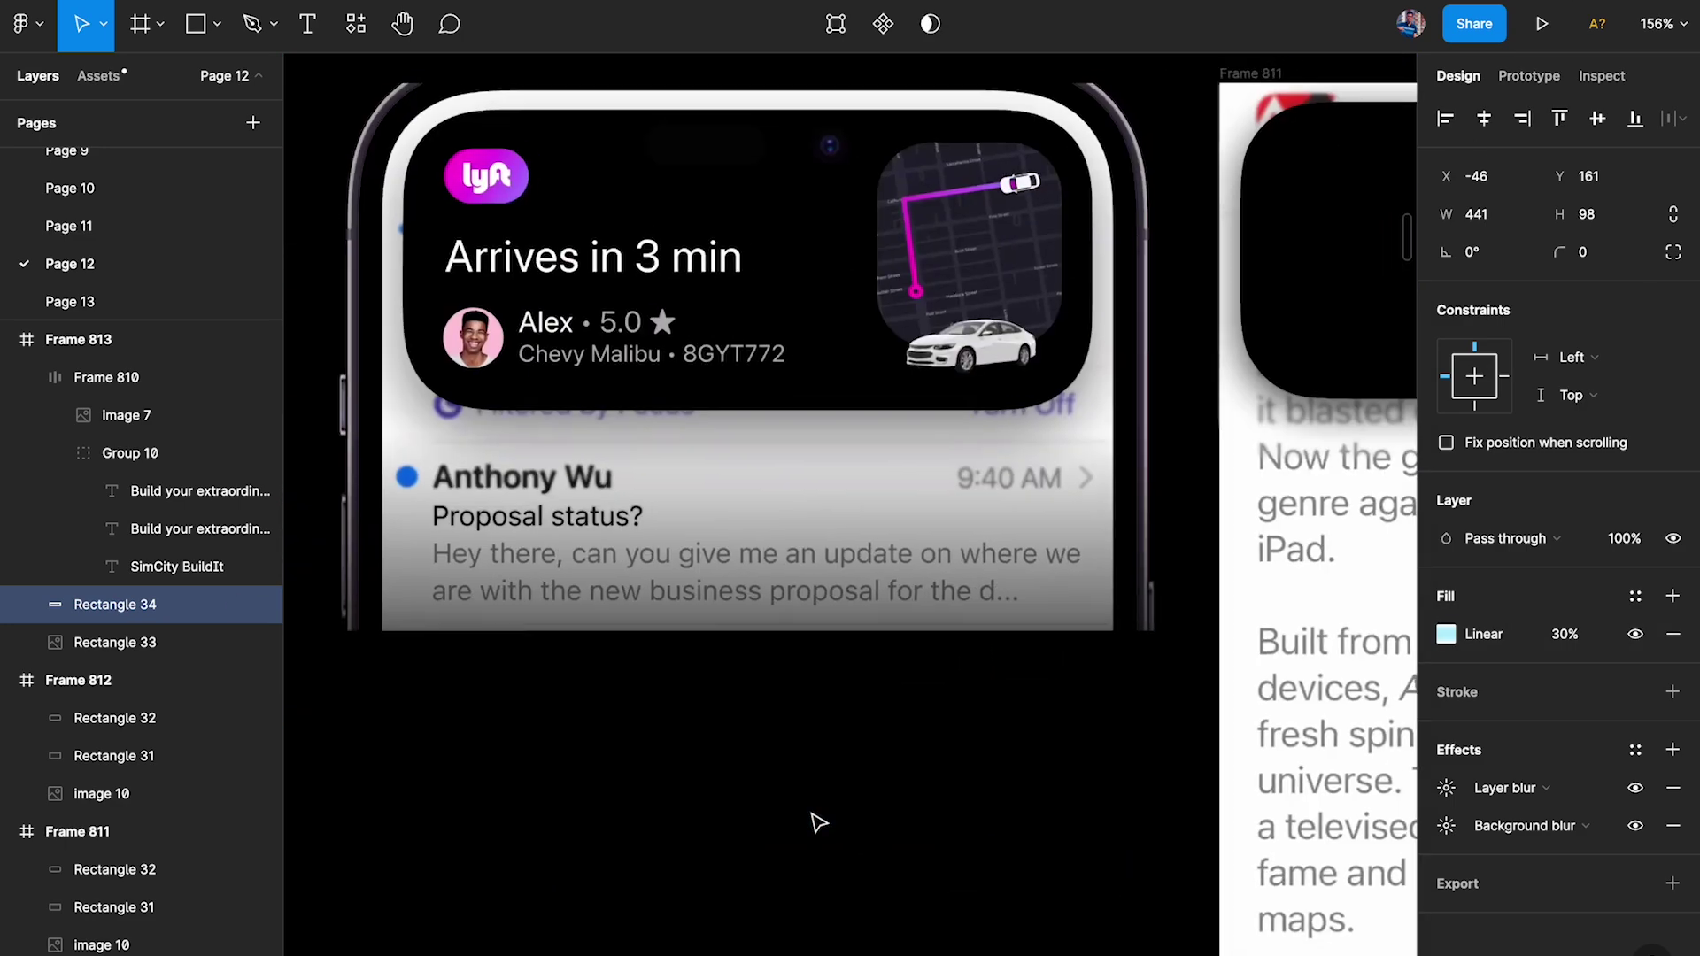
{"action": "scroll", "coordinate": [817, 823], "scroll_direction": "up", "scroll_amount": 1}
{"action": "scroll", "coordinate": [819, 823], "scroll_direction": "up", "scroll_amount": 1}
{"action": "scroll", "coordinate": [816, 823], "scroll_direction": "up", "scroll_amount": 2}
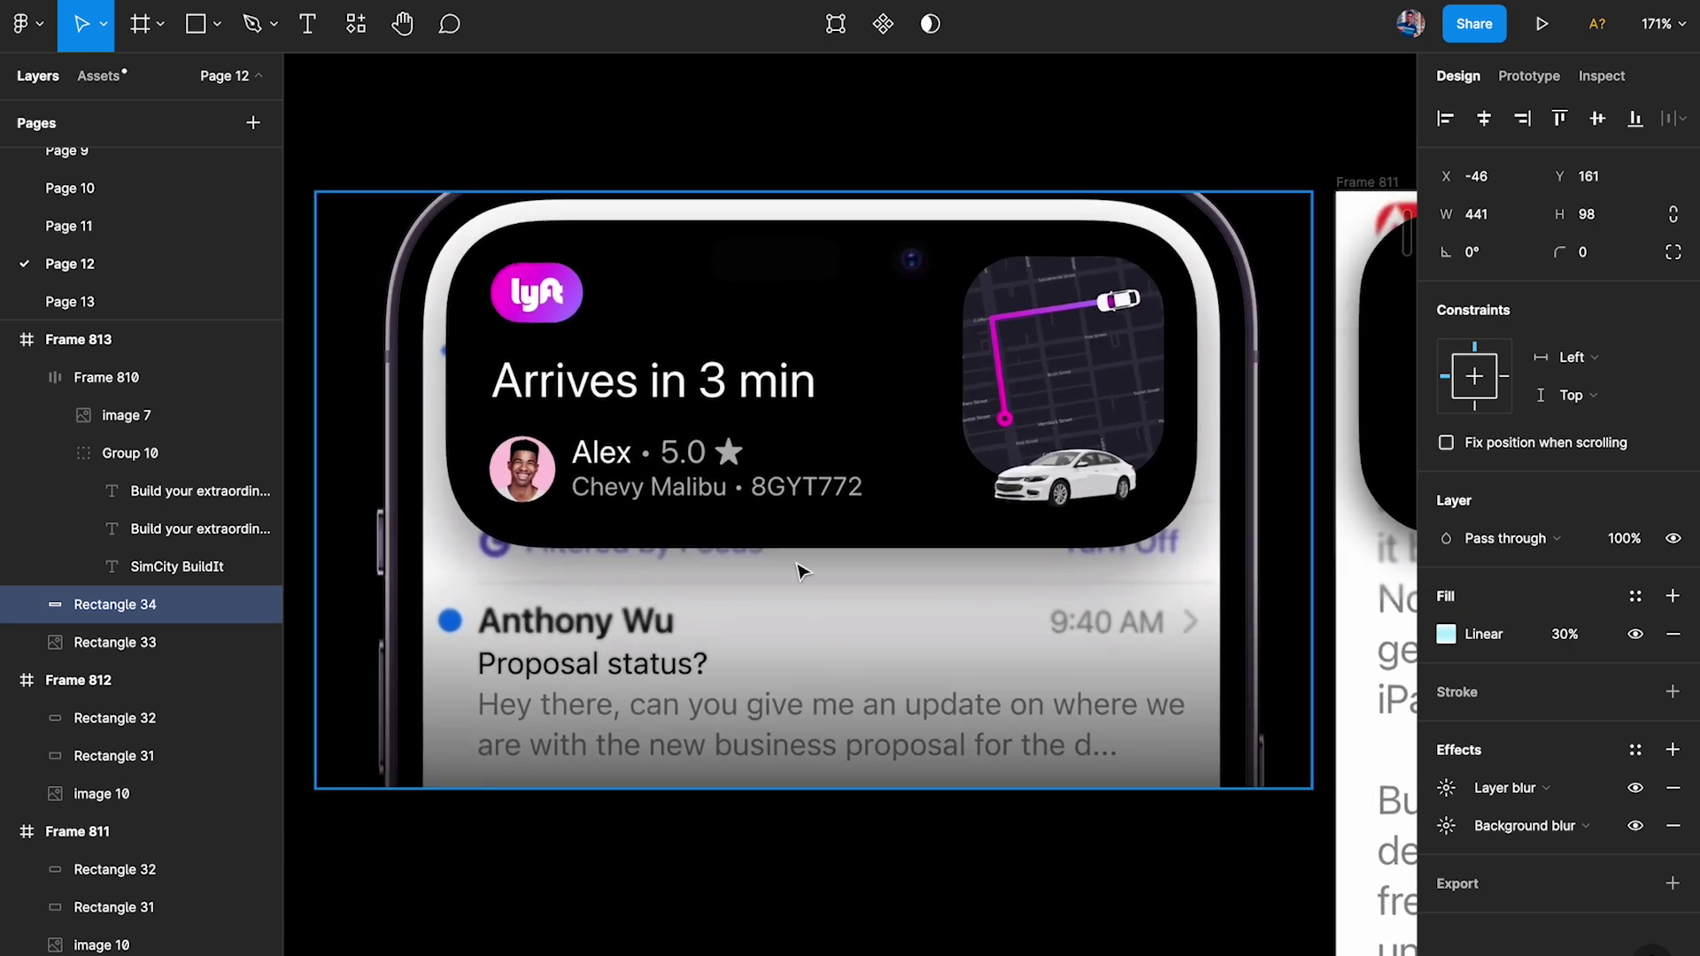
{"action": "scroll", "coordinate": [801, 572], "scroll_direction": "right", "scroll_amount": 4}
{"action": "scroll", "coordinate": [801, 572], "scroll_direction": "down", "scroll_amount": 3}
{"action": "scroll", "coordinate": [801, 572], "scroll_direction": "right", "scroll_amount": 3}
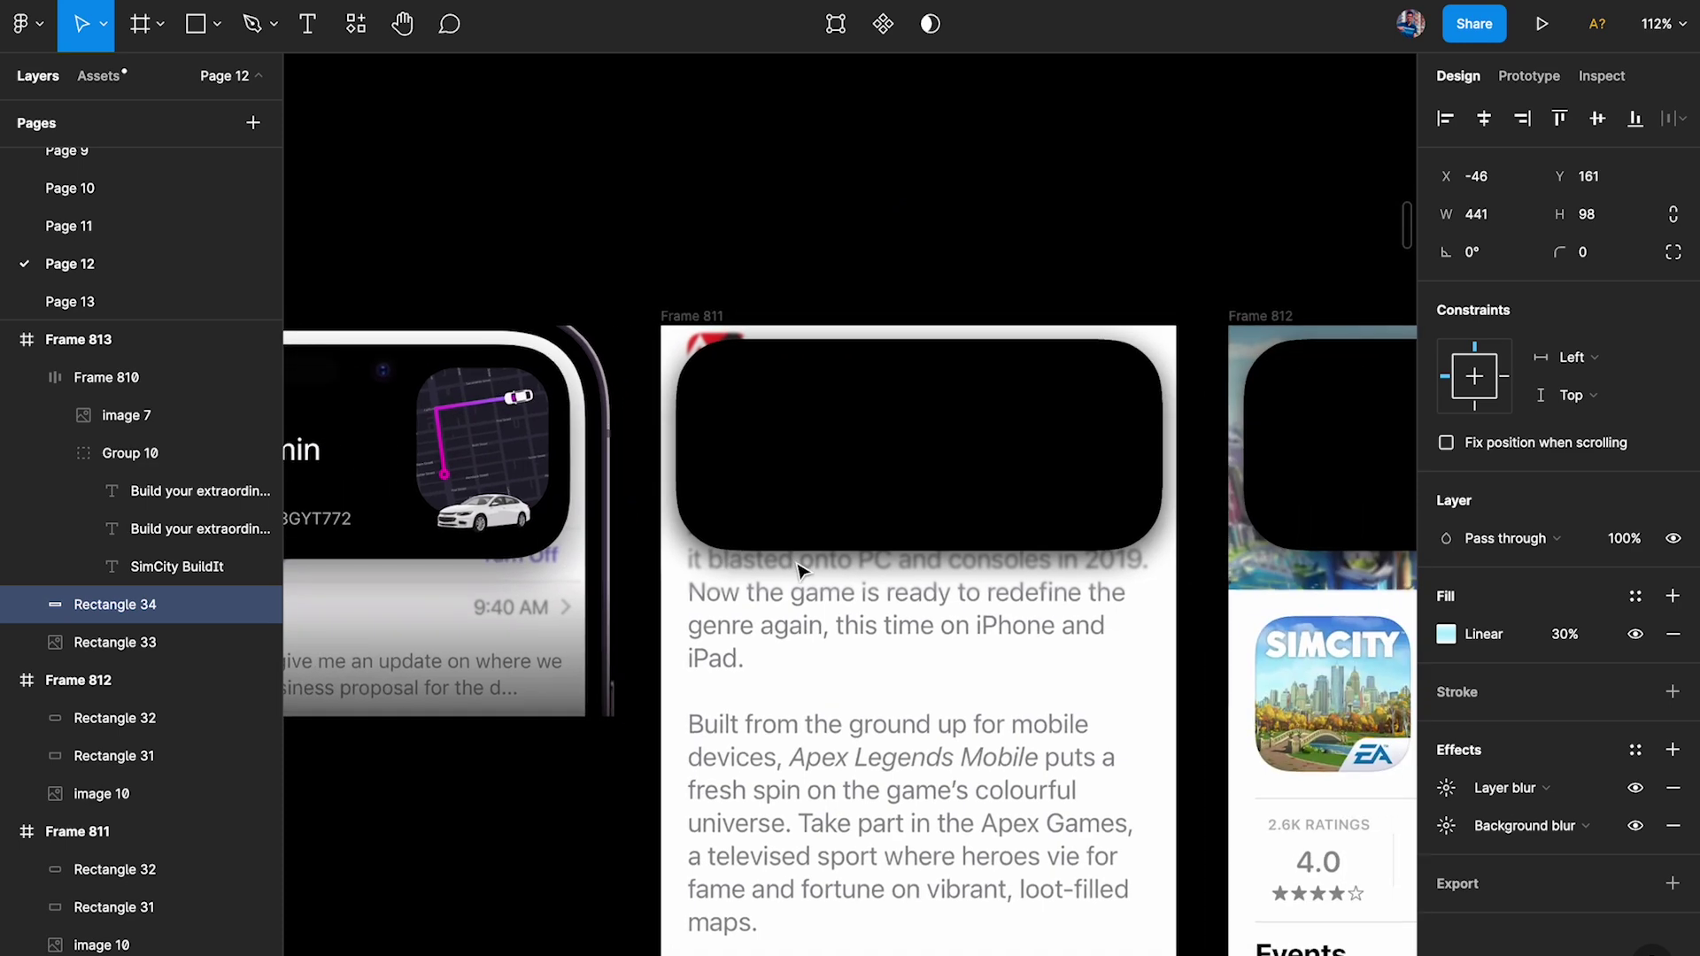
Examine the progressive blur around the black rounded rectangle over the SimCity artwork in Frame 812.
{"action": "scroll", "coordinate": [801, 572], "scroll_direction": "down", "scroll_amount": 2}
{"action": "scroll", "coordinate": [801, 572], "scroll_direction": "right", "scroll_amount": 2}
{"action": "scroll", "coordinate": [801, 571], "scroll_direction": "right", "scroll_amount": 2}
{"action": "scroll", "coordinate": [770, 553], "scroll_direction": "up", "scroll_amount": 5}
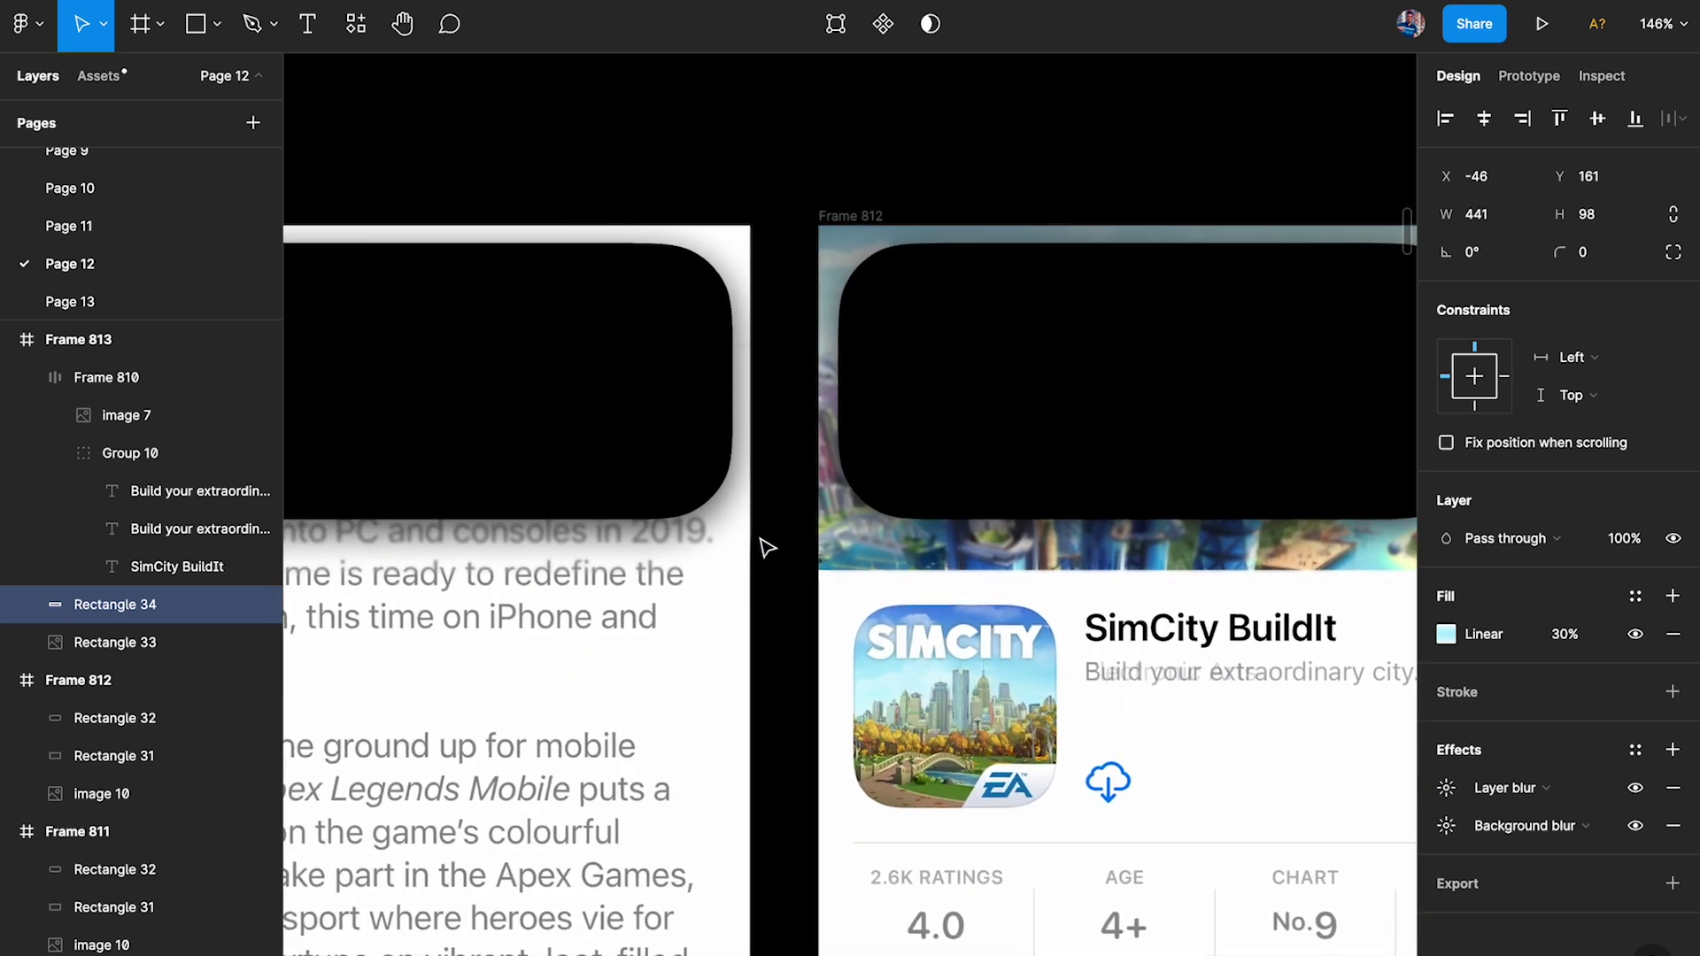
{"action": "scroll", "coordinate": [755, 570], "scroll_direction": "right", "scroll_amount": 4}
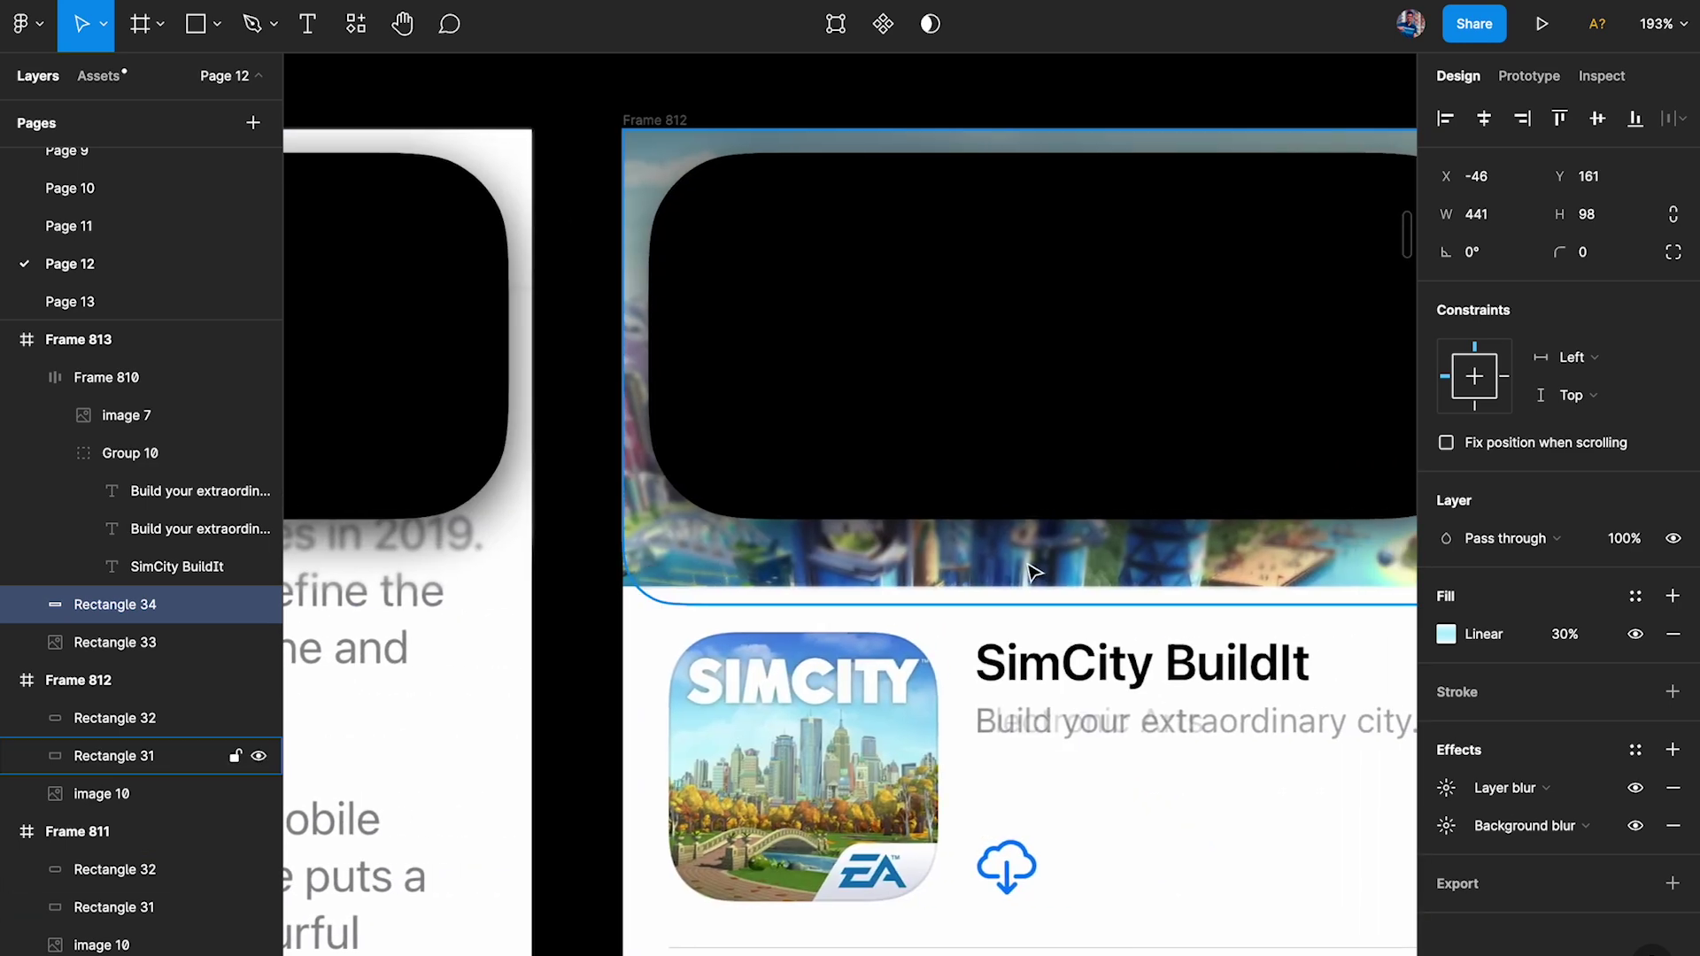
{"action": "scroll", "coordinate": [797, 607], "scroll_direction": "up", "scroll_amount": 5}
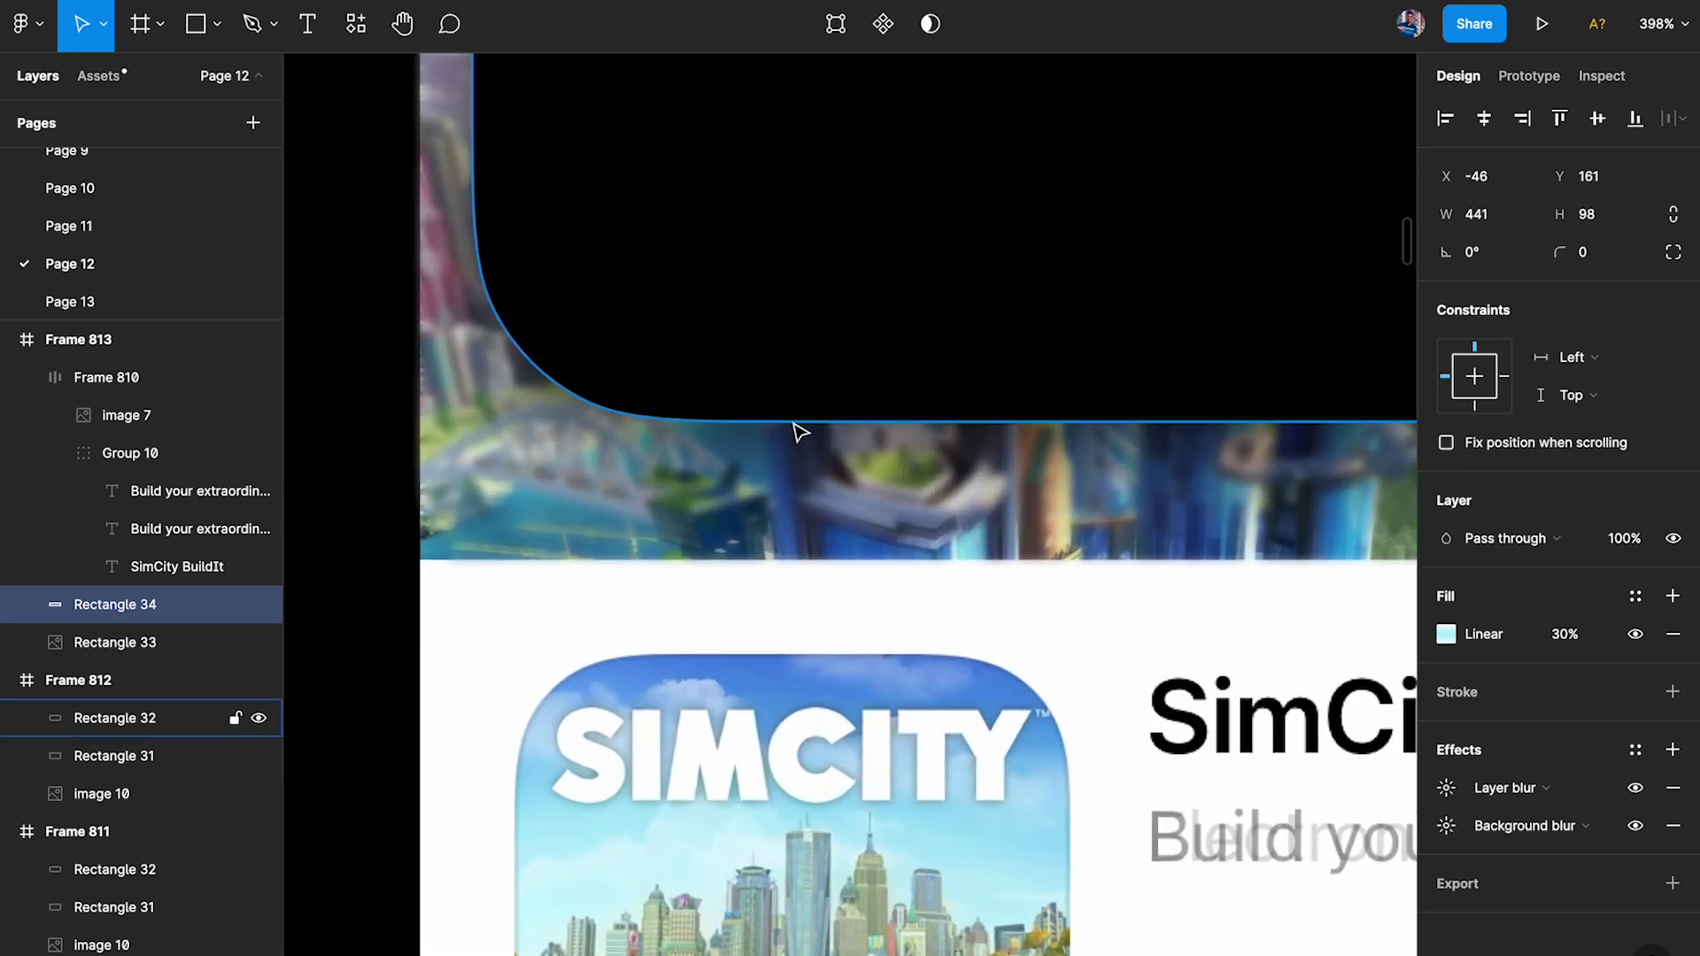
{"action": "scroll", "coordinate": [917, 556], "scroll_direction": "right", "scroll_amount": 10}
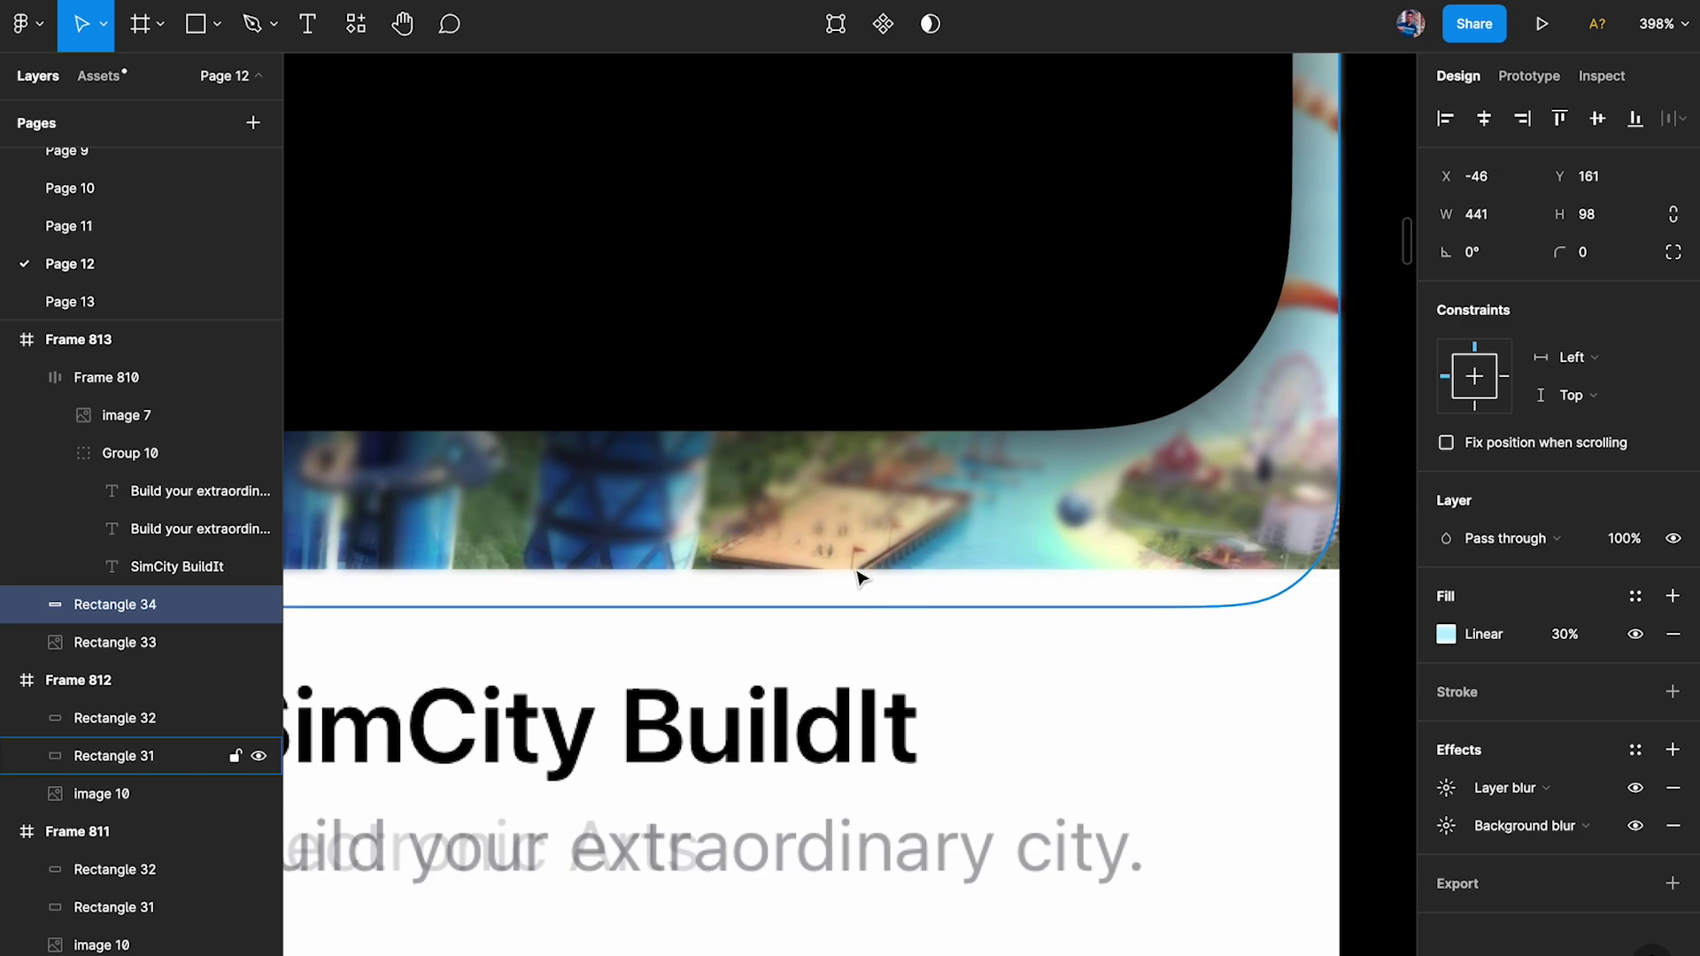
Compare the blurred text below the black shape in Frame 811 with the Lyft reference.
{"action": "scroll", "coordinate": [844, 581], "scroll_direction": "down", "scroll_amount": 4}
{"action": "scroll", "coordinate": [842, 580], "scroll_direction": "left", "scroll_amount": 12}
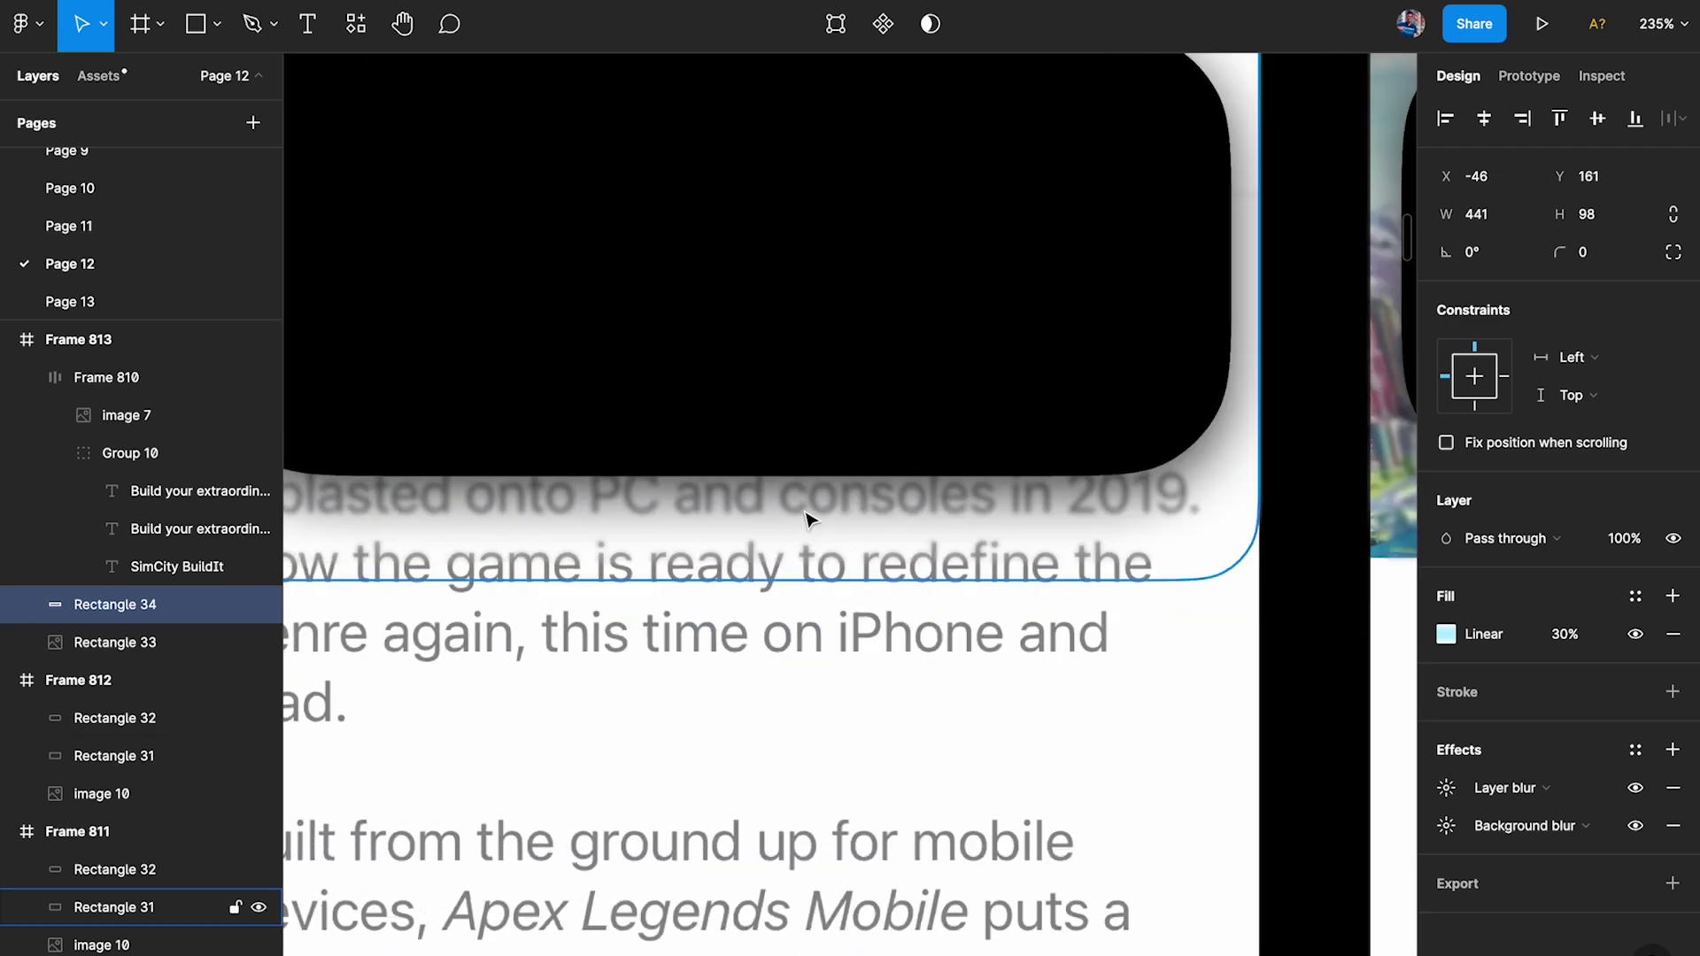
{"action": "left_click", "coordinate": [807, 515]}
{"action": "scroll", "coordinate": [808, 516], "scroll_direction": "down", "scroll_amount": 3}
{"action": "scroll", "coordinate": [807, 515], "scroll_direction": "left", "scroll_amount": 2}
{"action": "scroll", "coordinate": [808, 515], "scroll_direction": "left", "scroll_amount": 5}
{"action": "left_click", "coordinate": [1051, 486]}
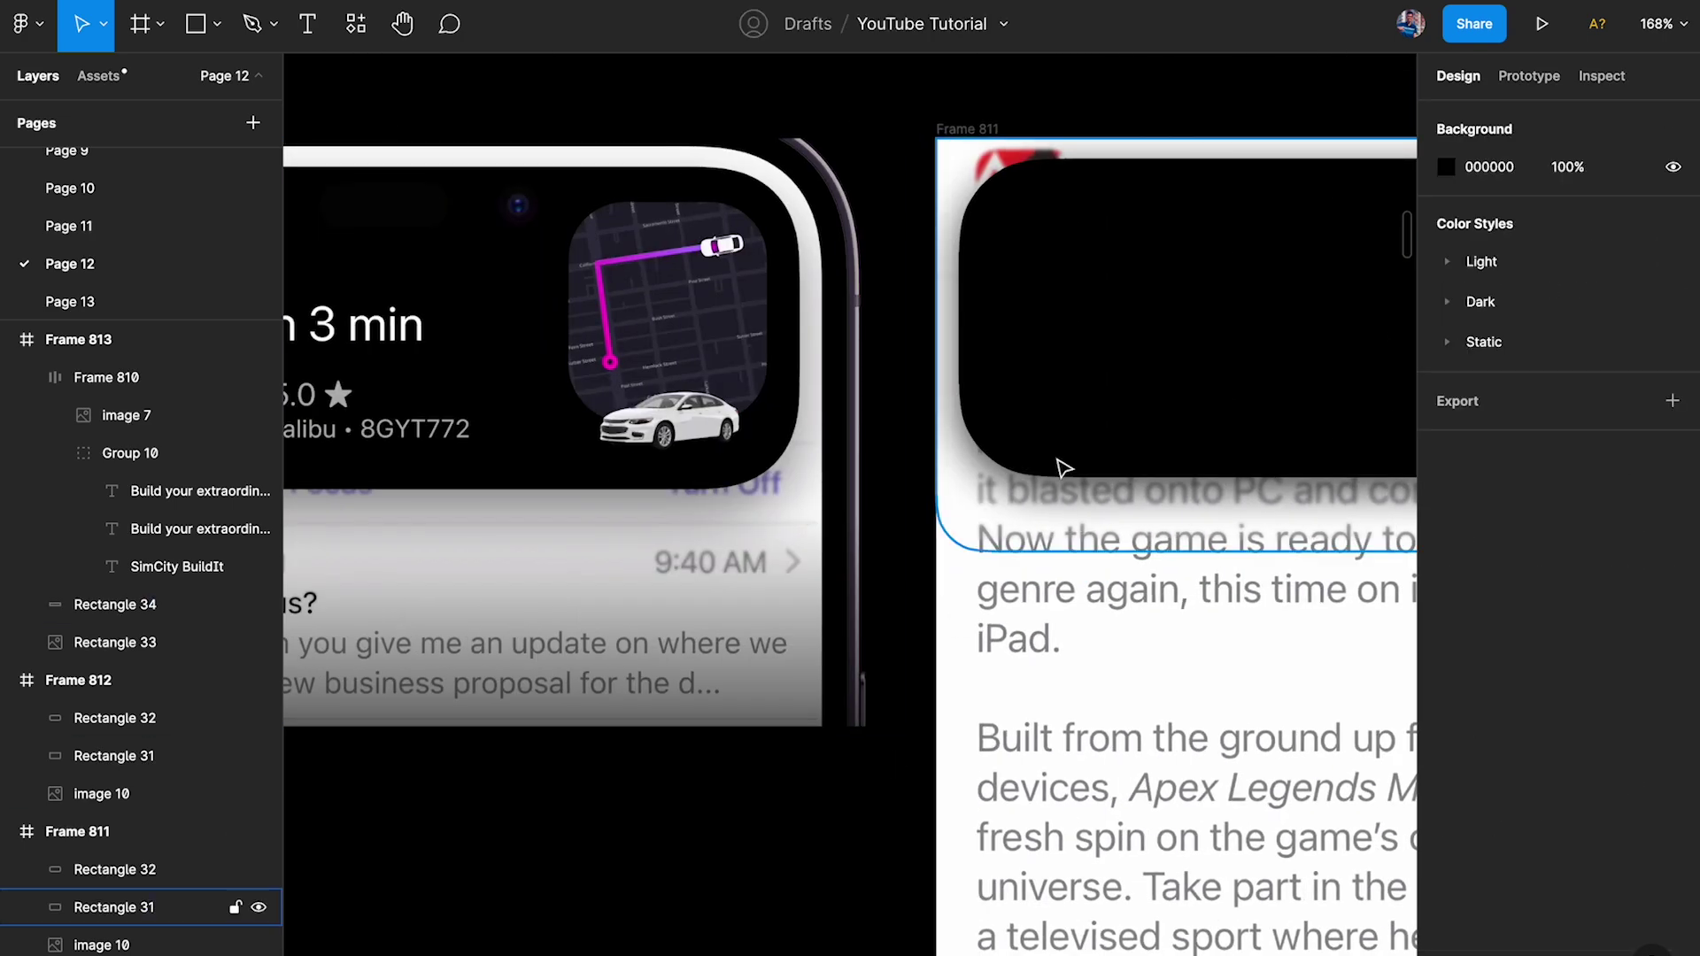
Inspect the drop shadow on Frame 811's black rounded rectangle, toggling its visibility to judge the effect.
{"action": "left_click", "coordinate": [1060, 468]}
{"action": "scroll", "coordinate": [1060, 466], "scroll_direction": "right", "scroll_amount": 4}
{"action": "left_click_drag", "start_coordinate": [882, 389], "coordinate": [893, 402]}
{"action": "key", "text": "super+z"}
{"action": "left_click", "coordinate": [1448, 788]}
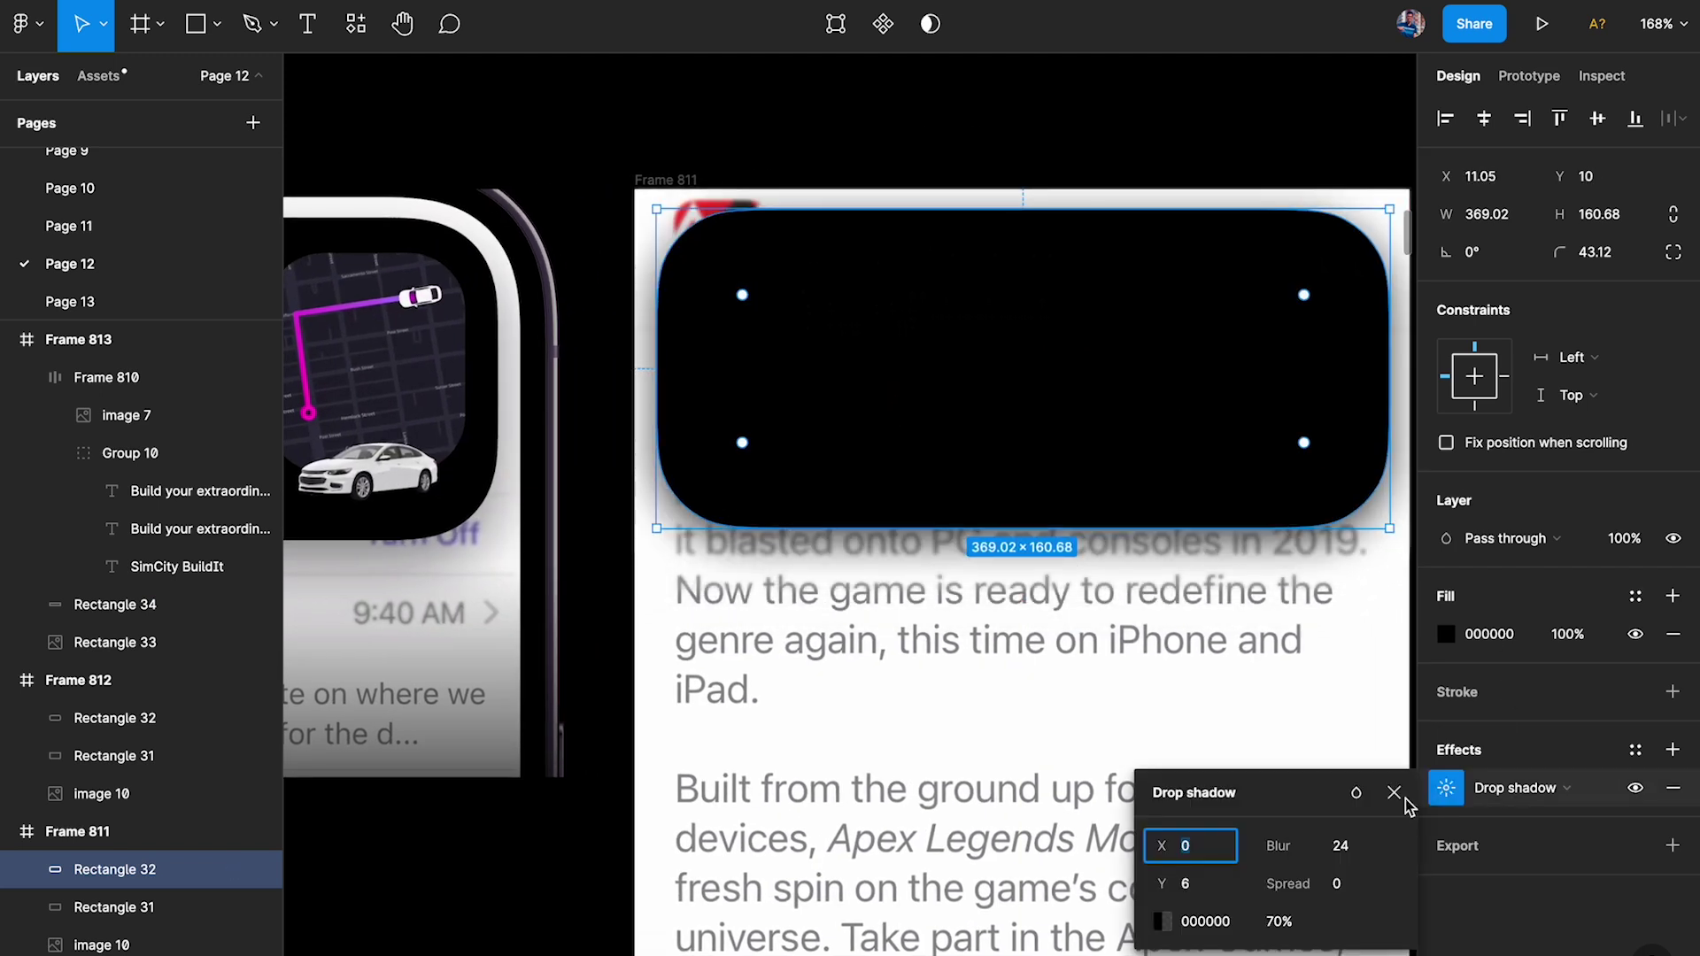
{"action": "left_click", "coordinate": [1640, 796]}
{"action": "left_click", "coordinate": [1640, 796]}
{"action": "left_click", "coordinate": [1640, 795]}
{"action": "left_click", "coordinate": [1640, 796]}
Set the drop shadow opacity of Frame 811's black rounded rectangle to 50% and compare it with the Lyft reference.
{"action": "left_click", "coordinate": [1459, 790]}
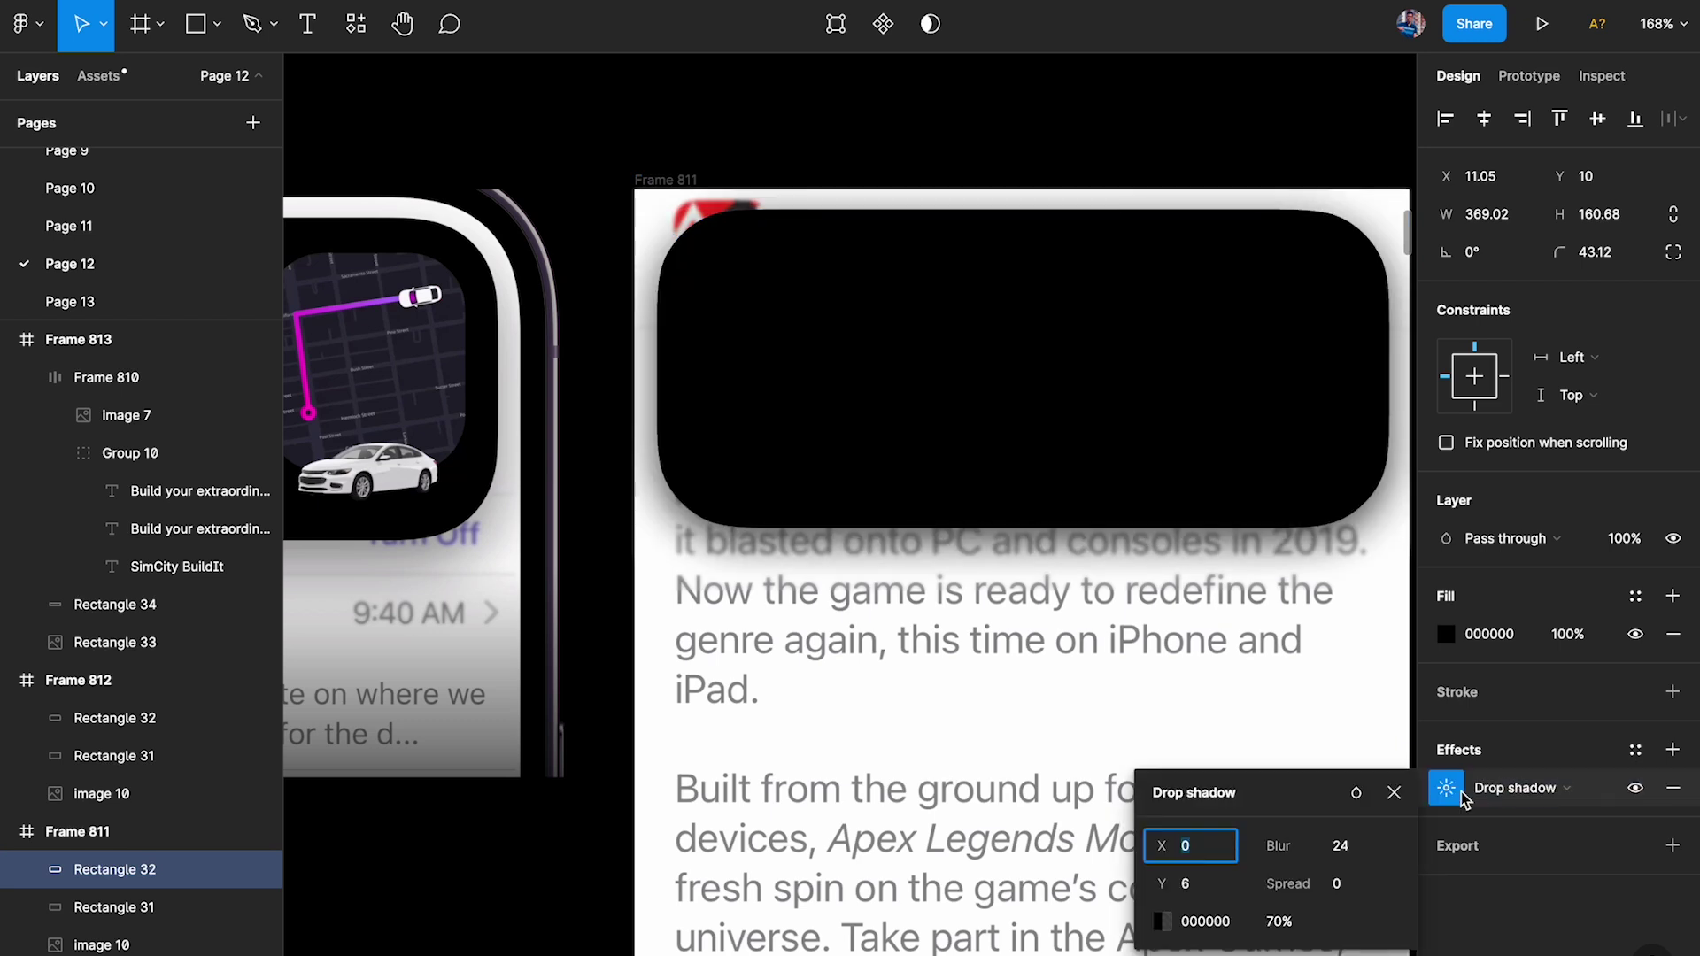
{"action": "left_click", "coordinate": [1295, 927]}
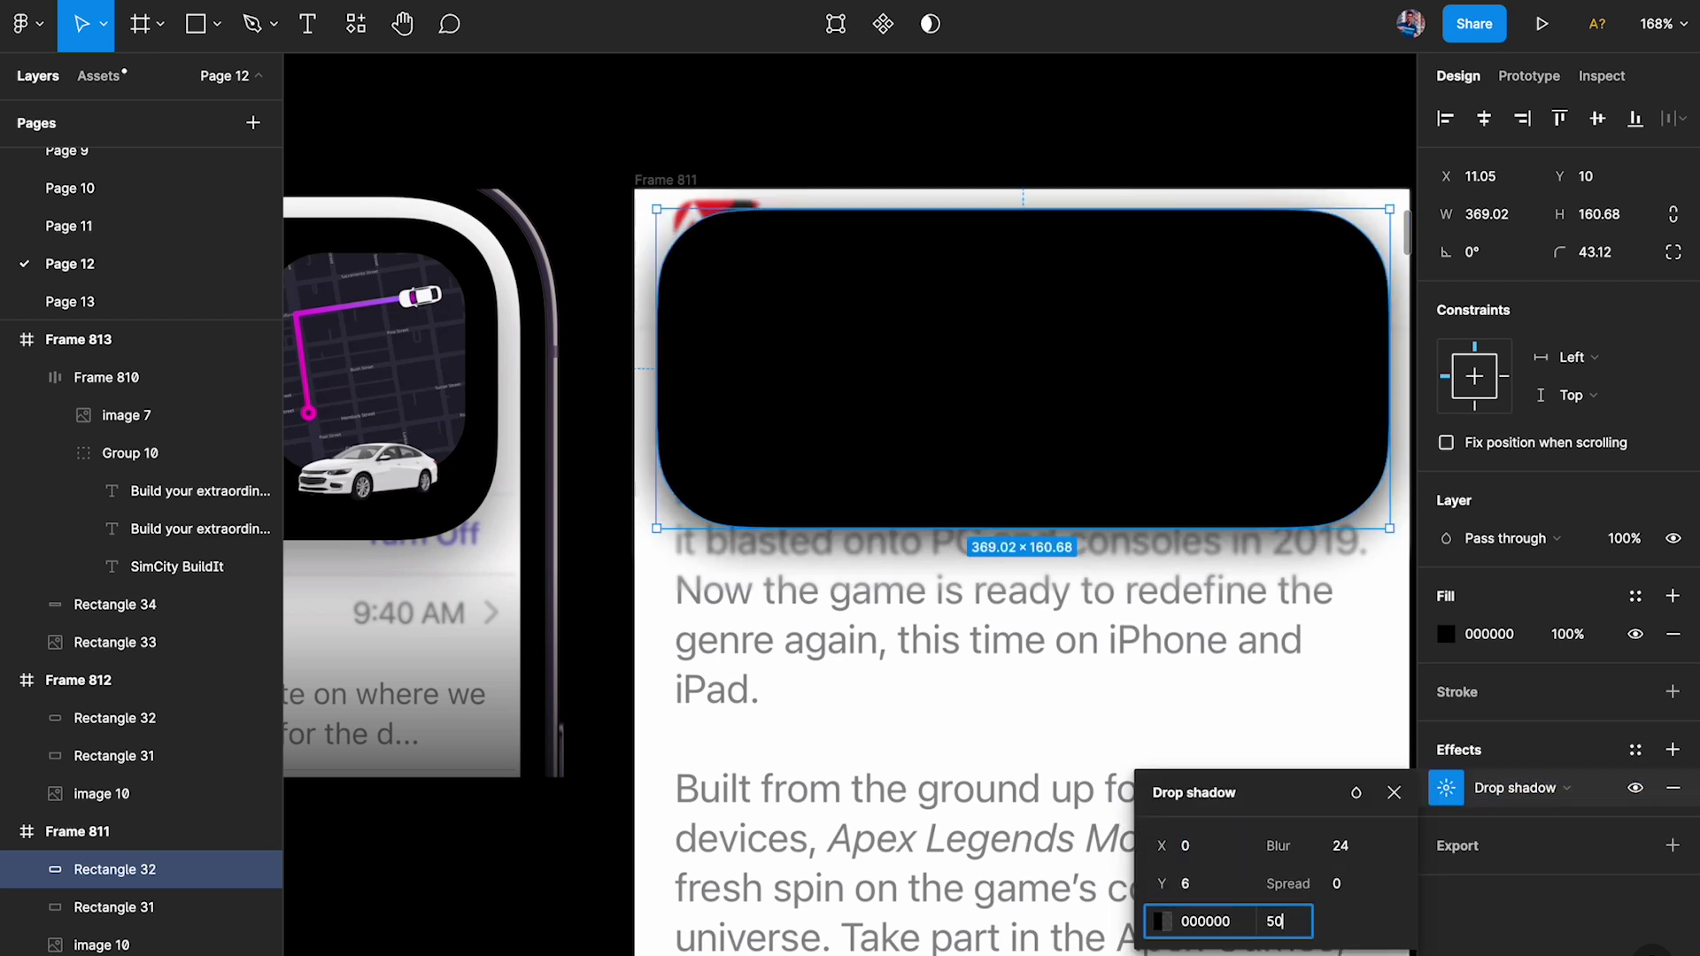
{"action": "type", "text": "50"}
{"action": "key", "text": "Return"}
{"action": "left_click", "coordinate": [493, 912]}
{"action": "scroll", "coordinate": [493, 914], "scroll_direction": "left", "scroll_amount": 5}
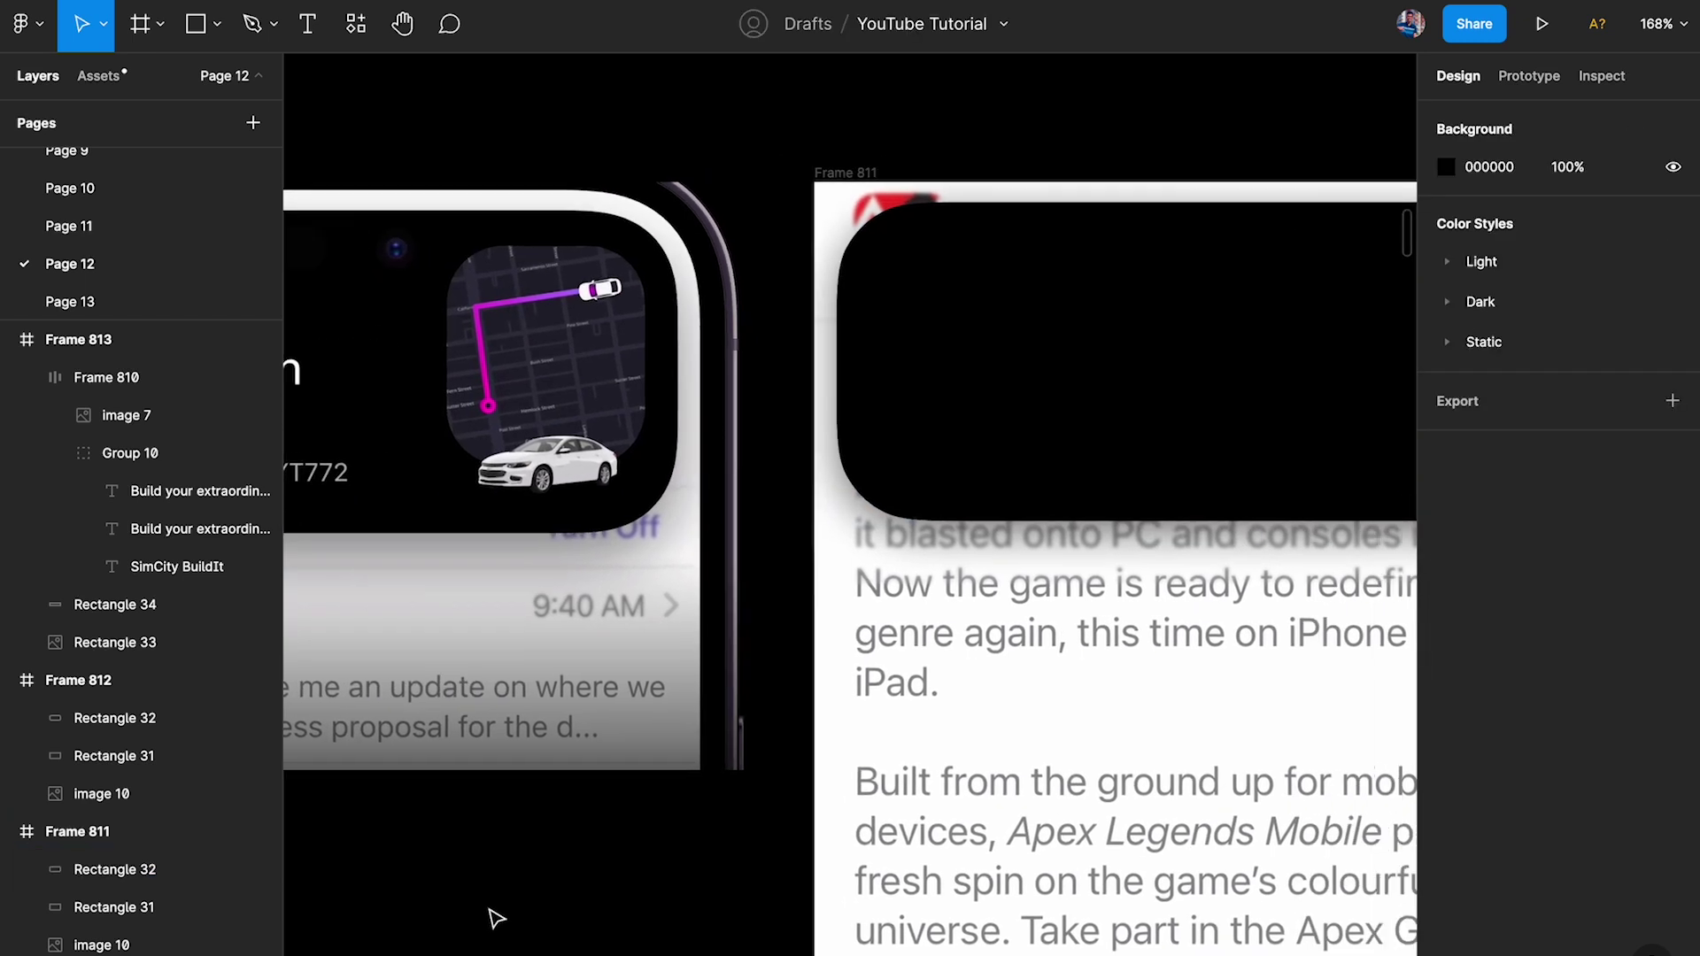
{"action": "scroll", "coordinate": [1045, 627], "scroll_direction": "right", "scroll_amount": 4}
Compare the settings of Frame 811's blur rectangle with those of the blurred strip on the street photo card.
{"action": "left_click", "coordinate": [926, 596]}
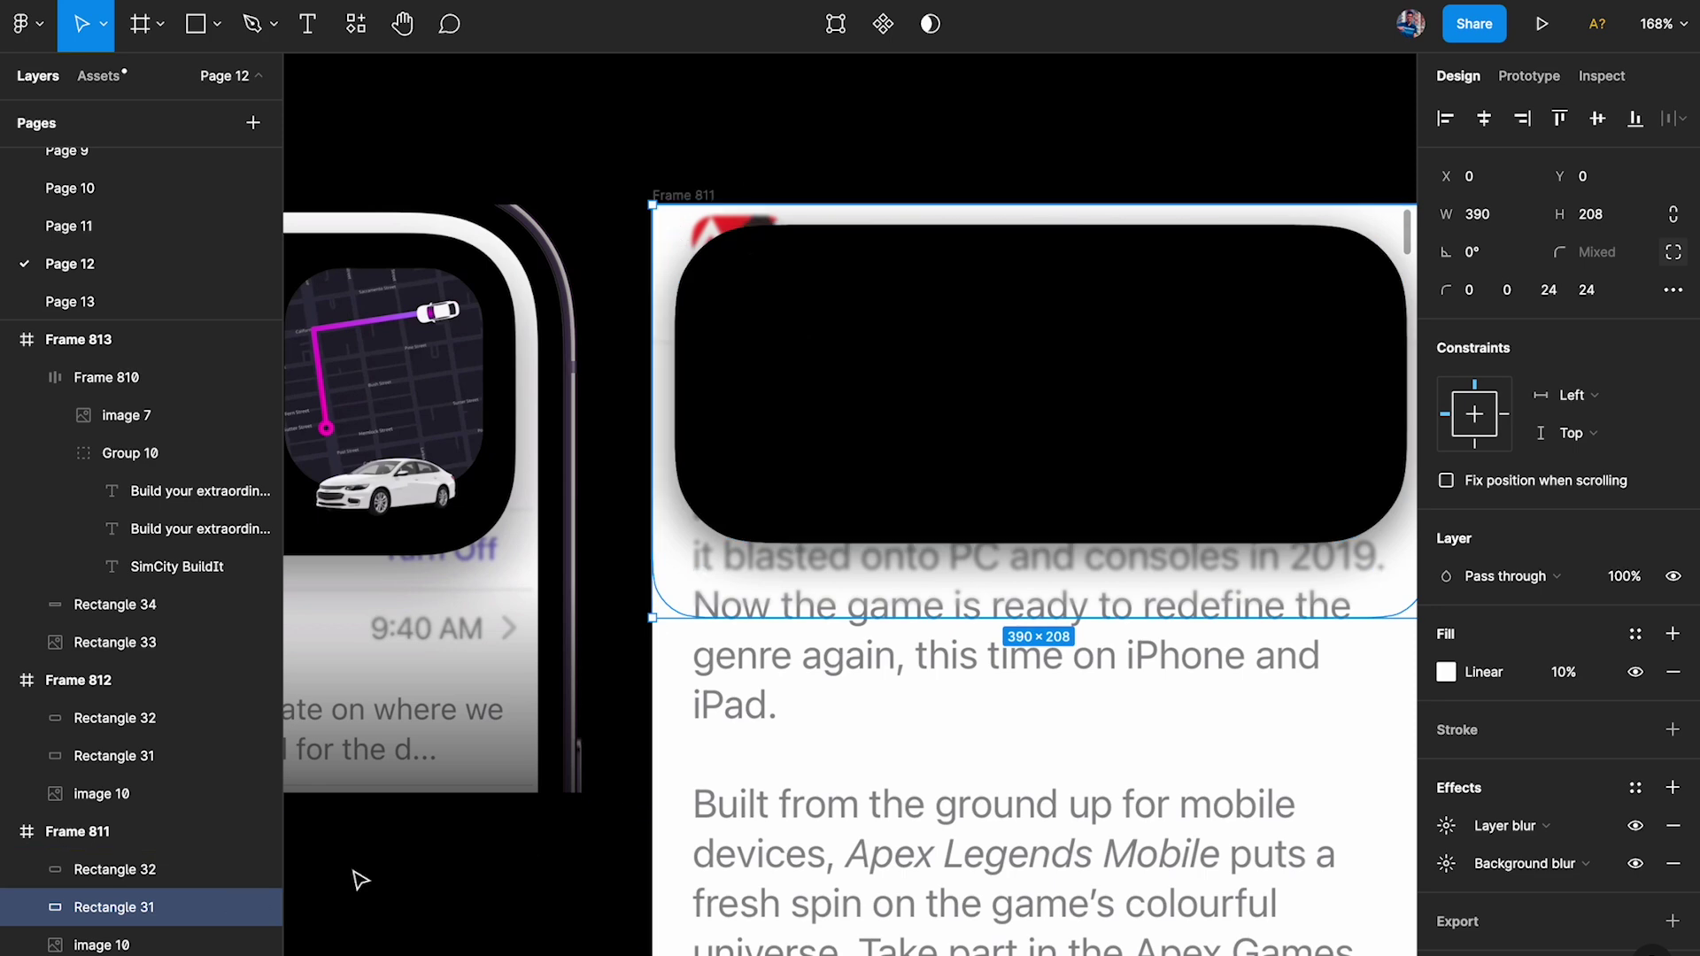
{"action": "scroll", "coordinate": [970, 390], "scroll_direction": "down", "scroll_amount": 5}
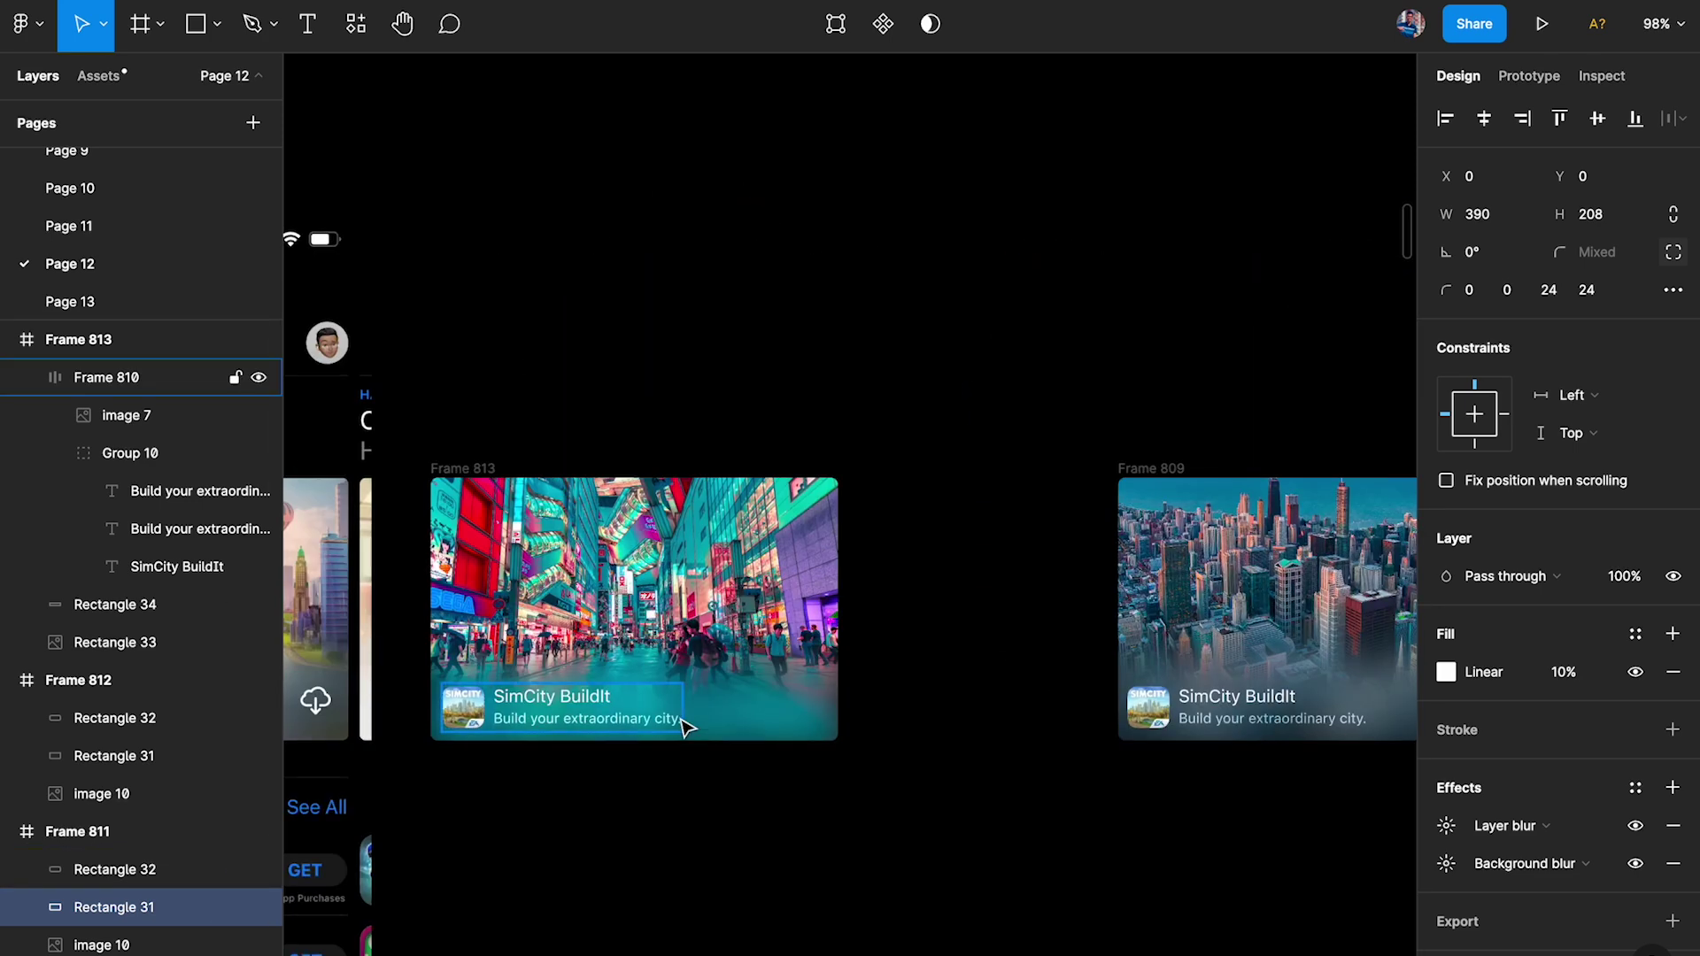
{"action": "scroll", "coordinate": [682, 721], "scroll_direction": "left", "scroll_amount": 3}
{"action": "left_click", "coordinate": [815, 694]}
{"action": "scroll", "coordinate": [948, 683], "scroll_direction": "up", "scroll_amount": 3}
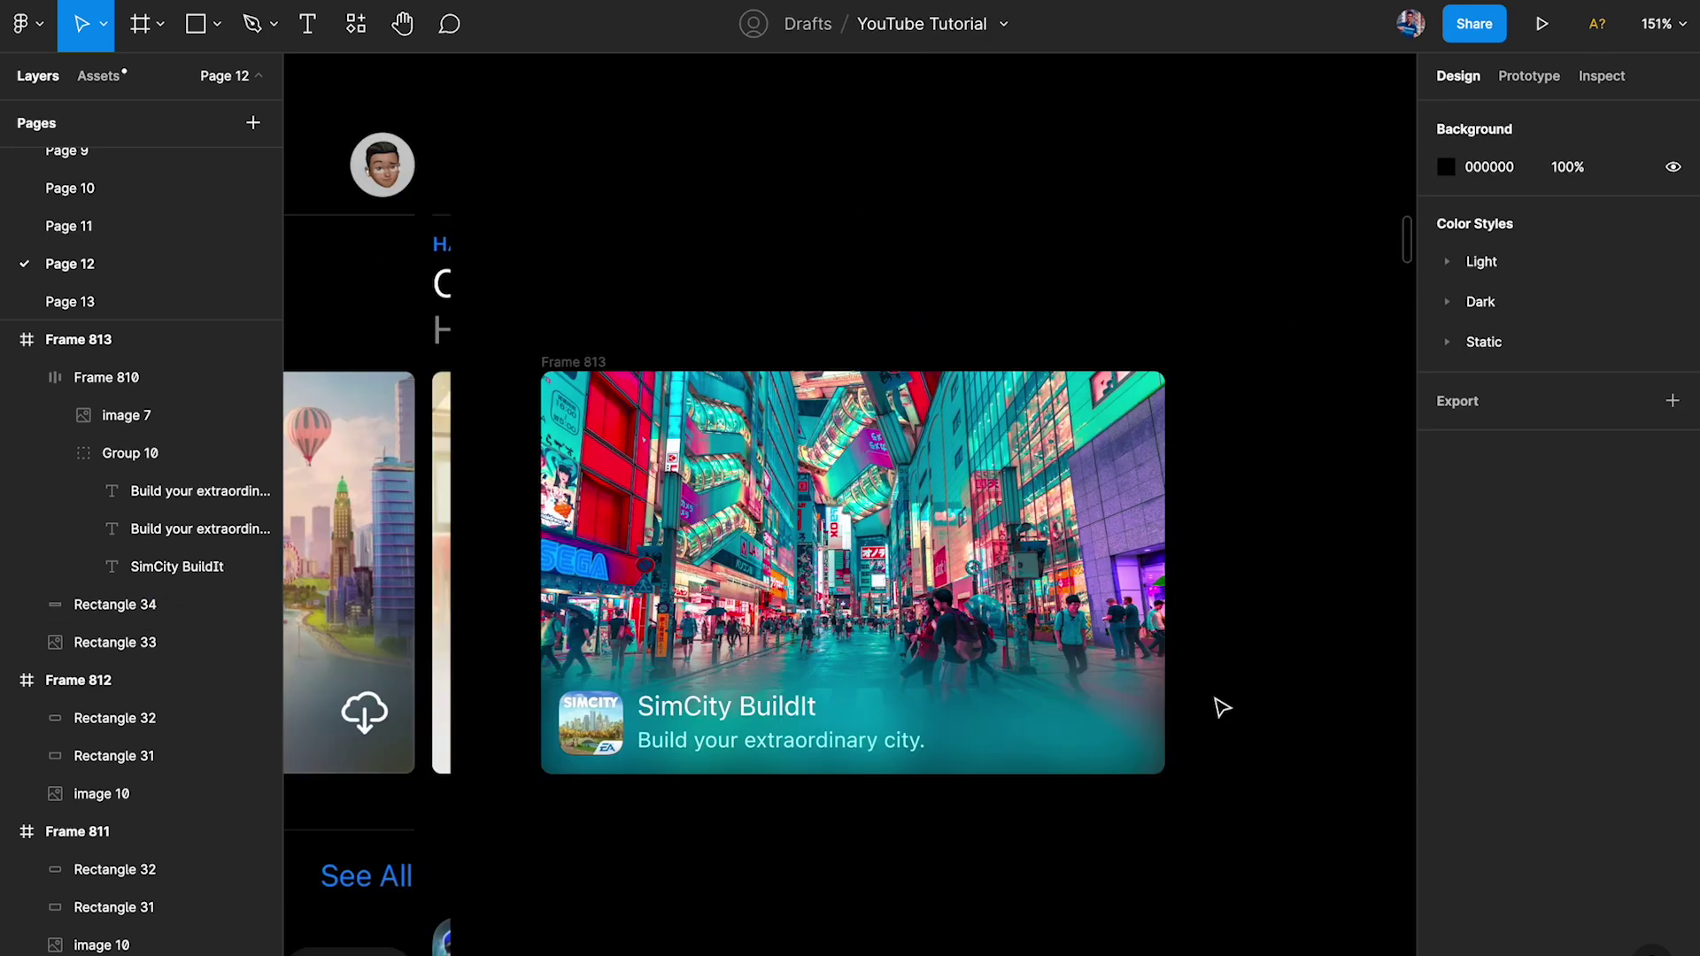
{"action": "scroll", "coordinate": [1044, 729], "scroll_direction": "up", "scroll_amount": 3}
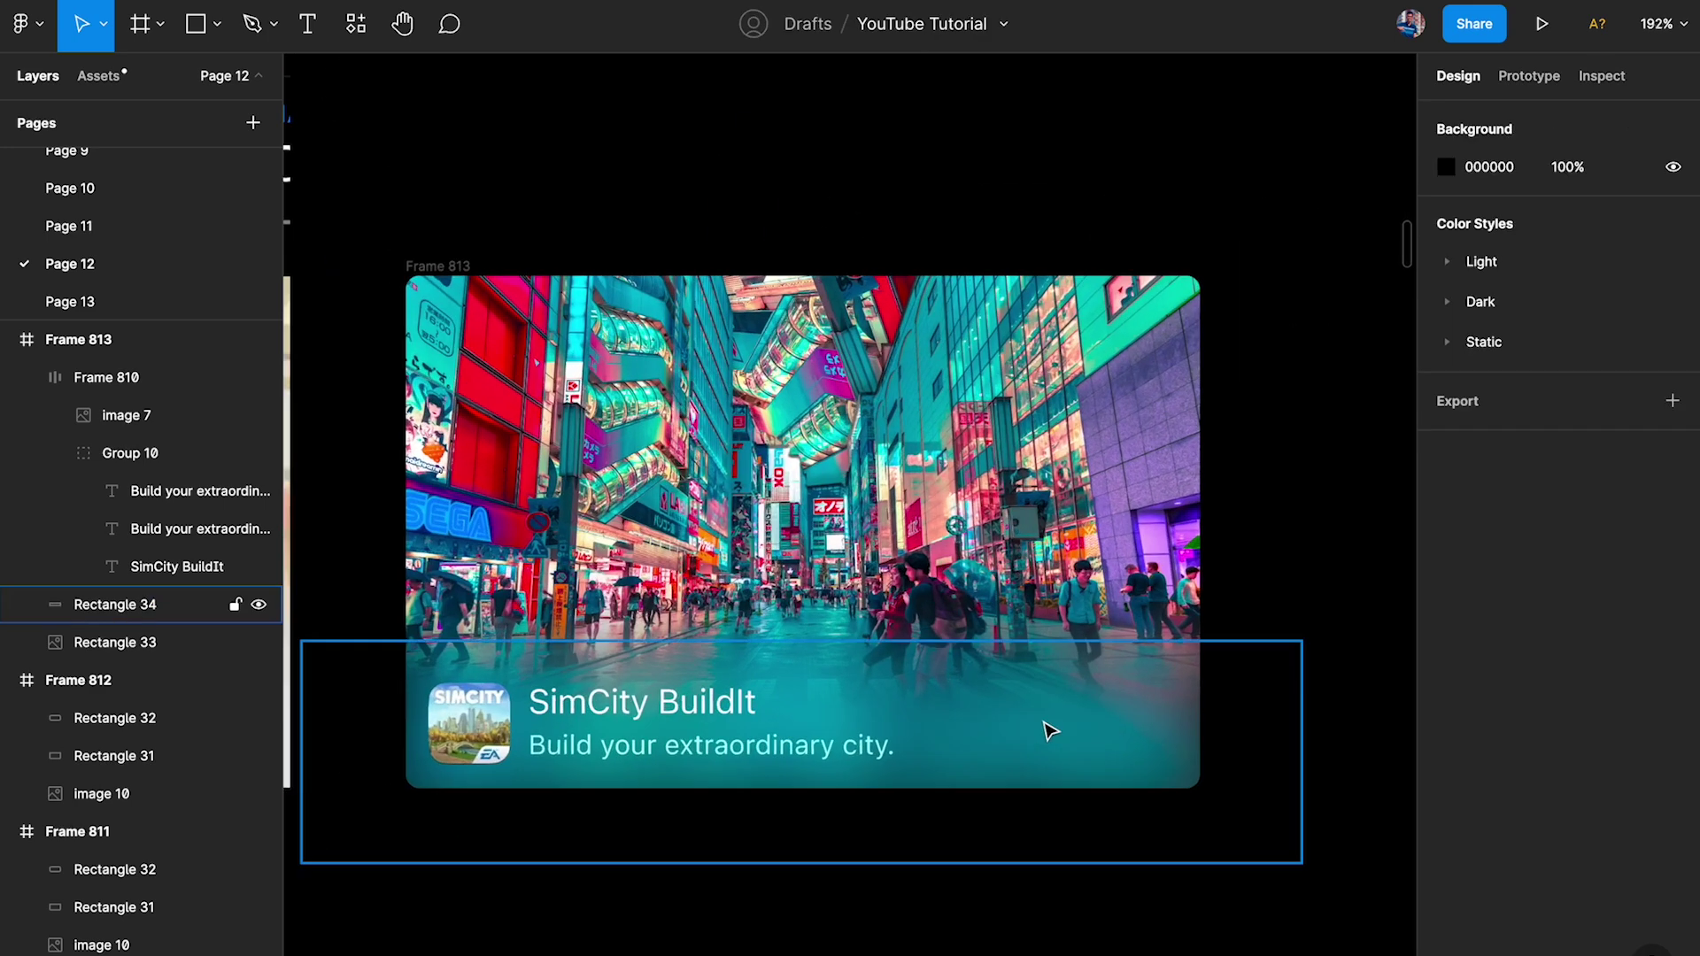
{"action": "left_click", "coordinate": [1044, 729]}
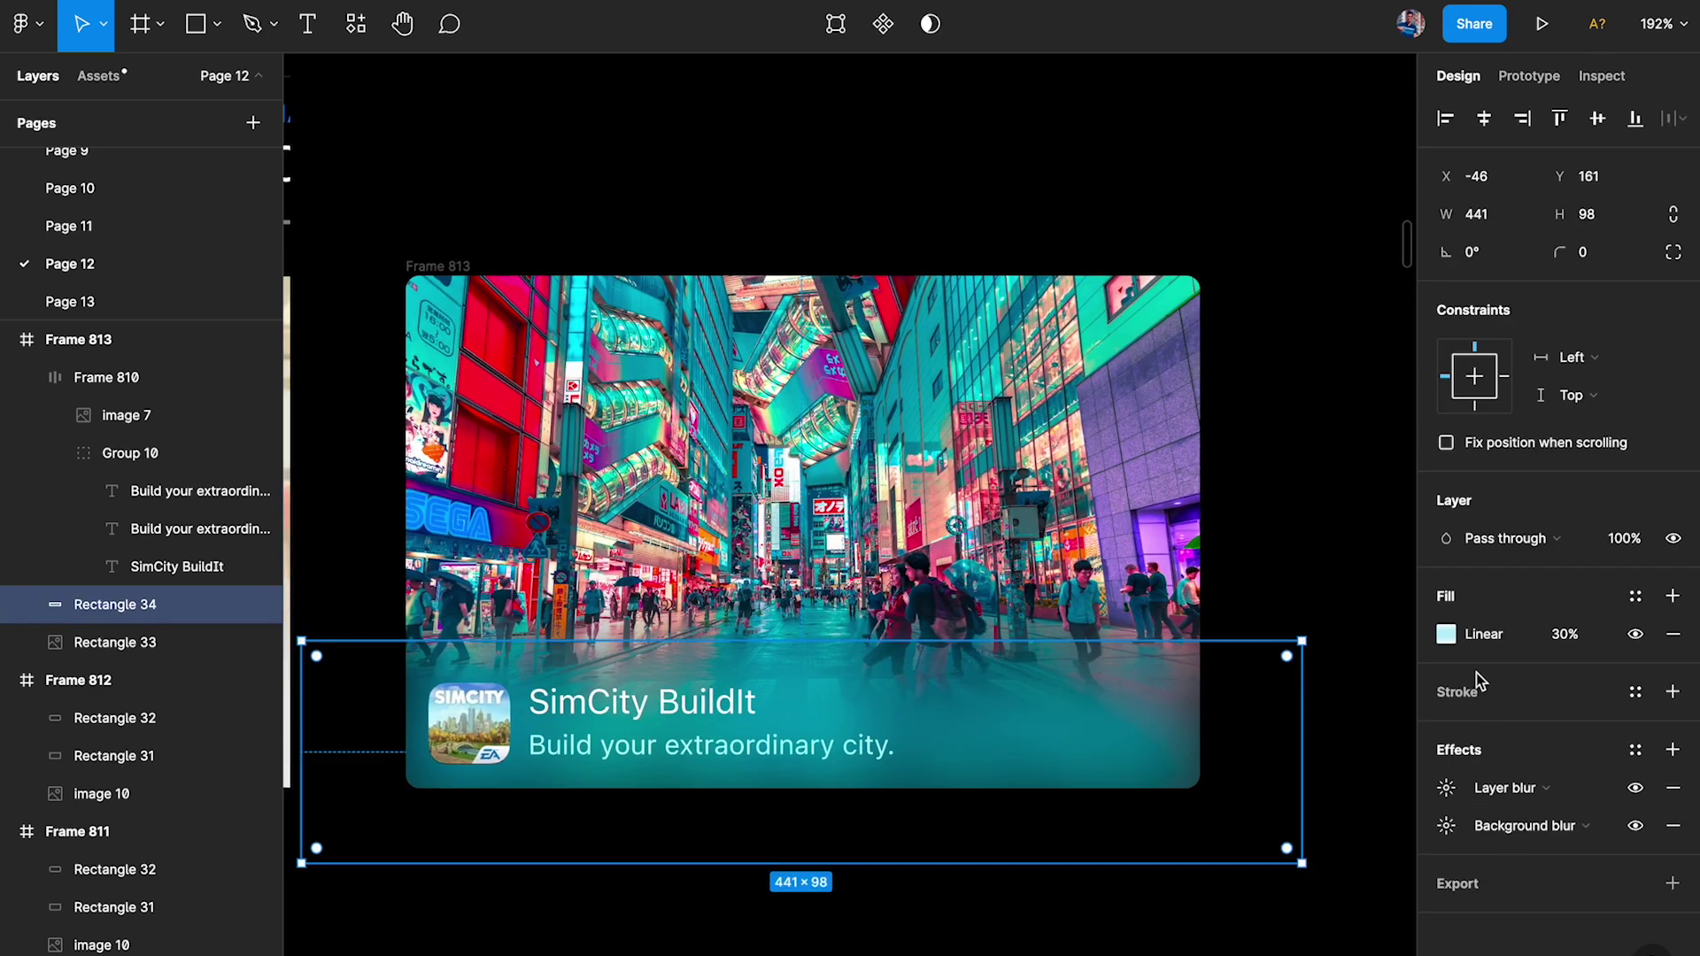
Select the blur rectangle behind Frame 811's black shape and toggle its layer blur off and on to compare the edge.
{"action": "scroll", "coordinate": [1199, 706], "scroll_direction": "down", "scroll_amount": 5}
{"action": "scroll", "coordinate": [1198, 705], "scroll_direction": "right", "scroll_amount": 5}
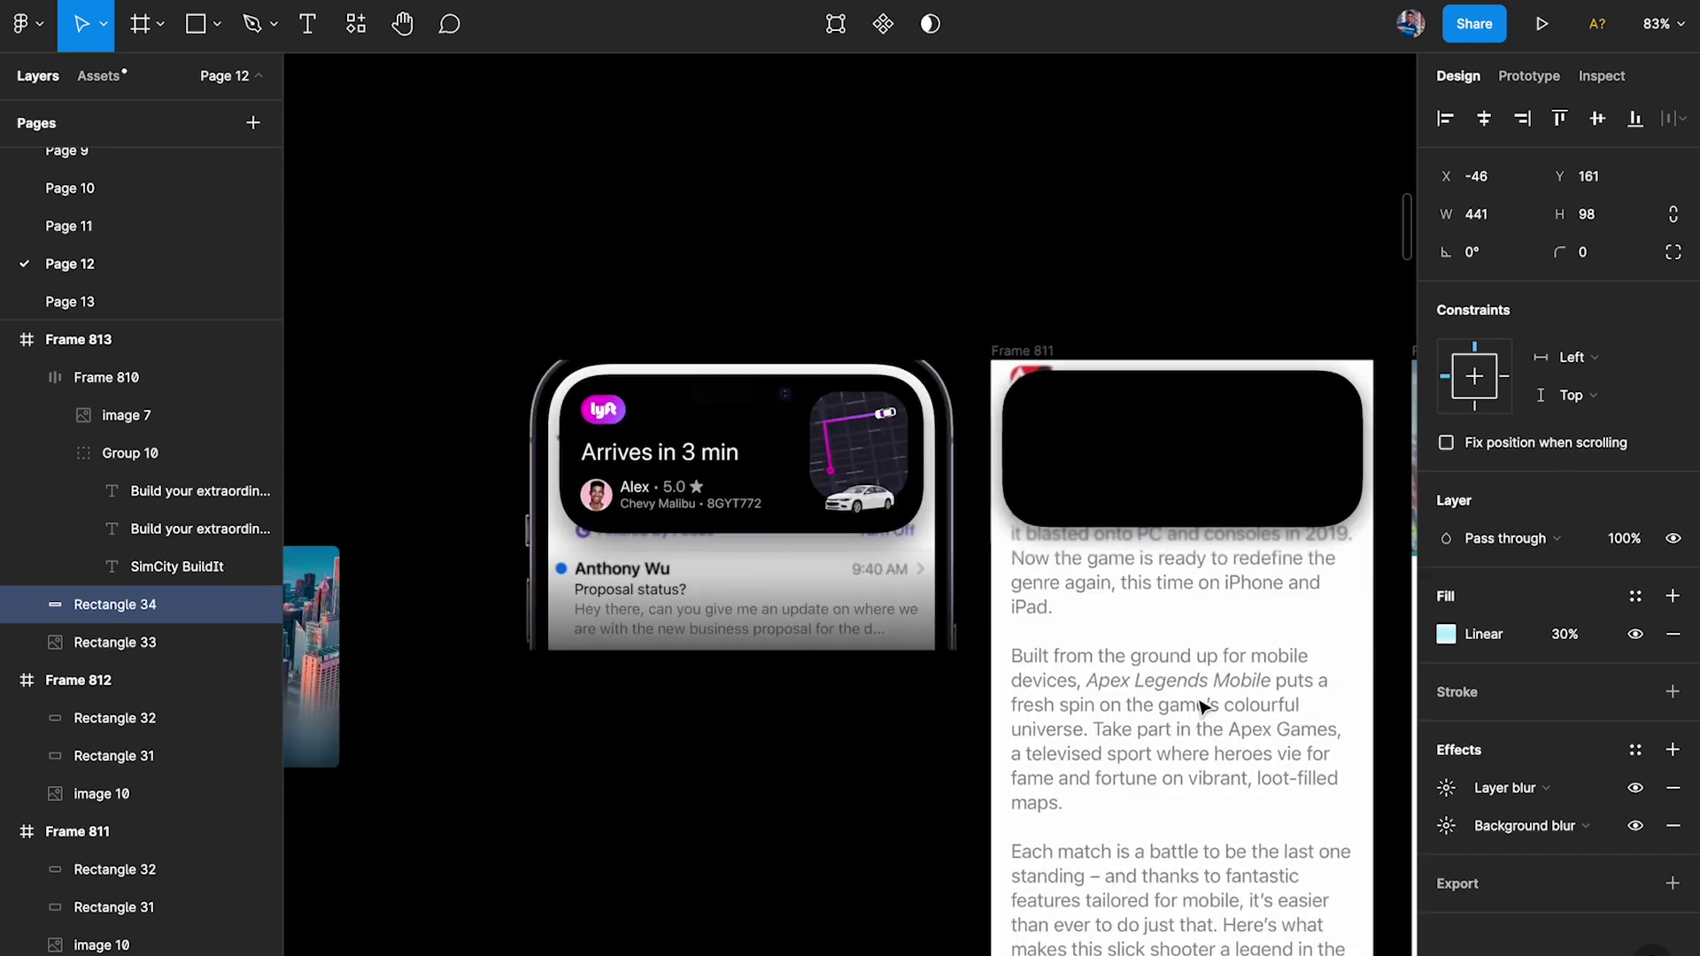
{"action": "scroll", "coordinate": [1074, 605], "scroll_direction": "up", "scroll_amount": 2}
{"action": "left_click", "coordinate": [1053, 580]}
{"action": "scroll", "coordinate": [1029, 577], "scroll_direction": "up", "scroll_amount": 5}
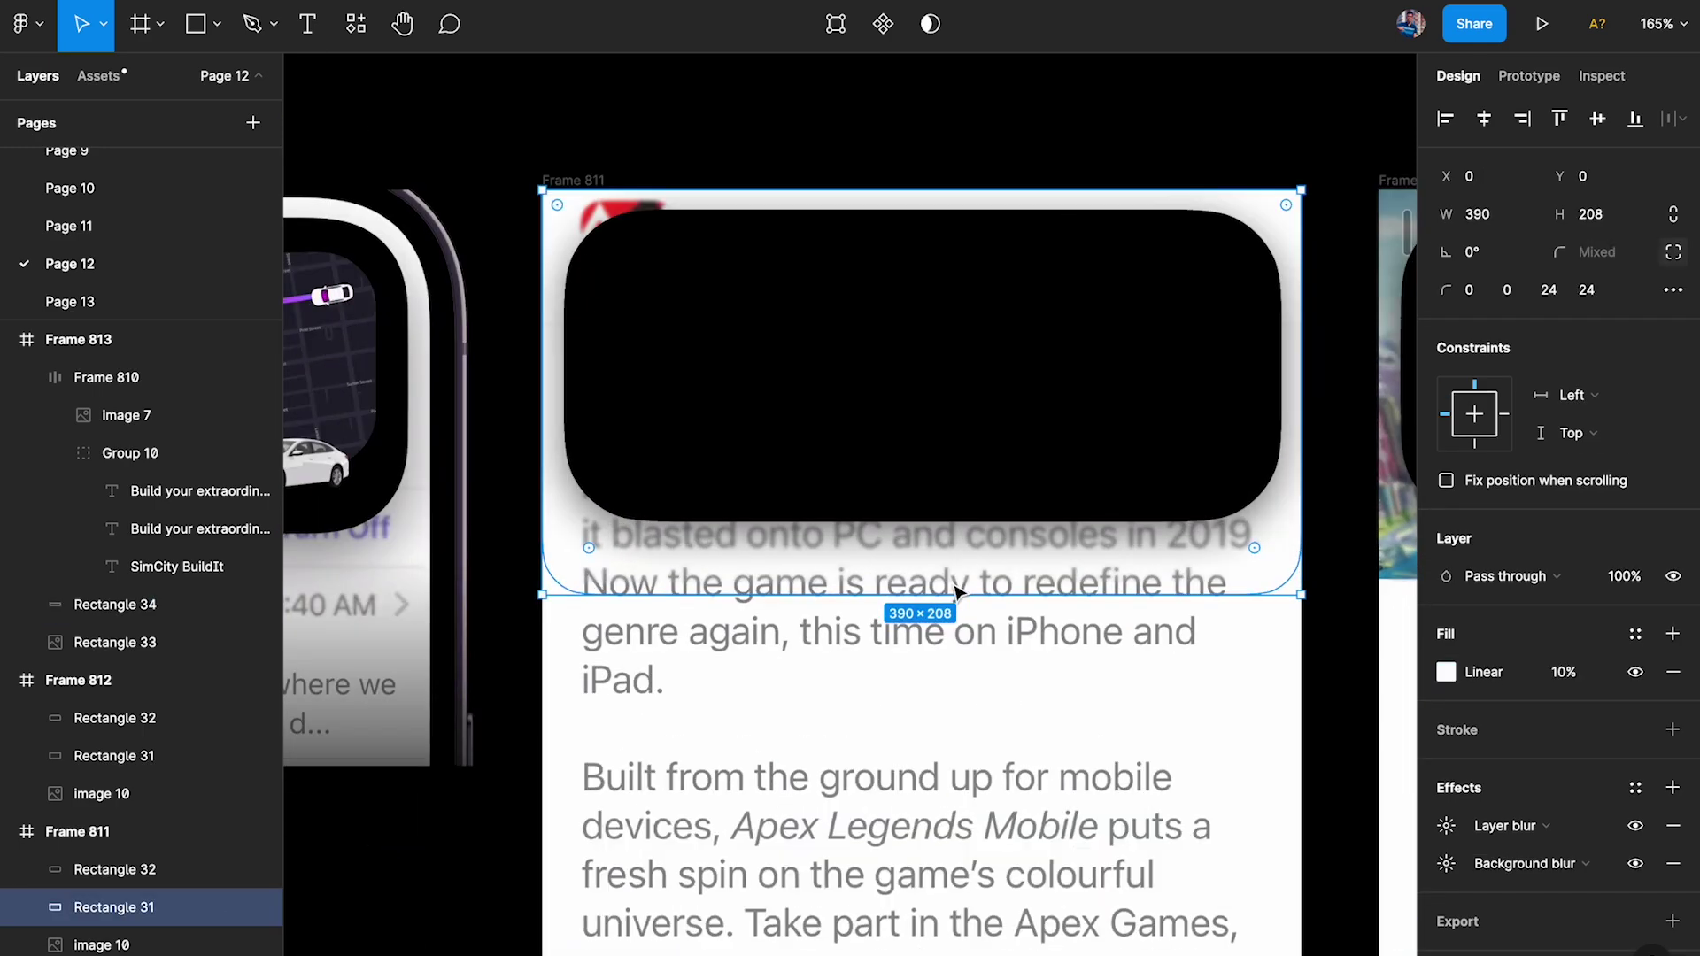
{"action": "scroll", "coordinate": [1014, 639], "scroll_direction": "up", "scroll_amount": 3}
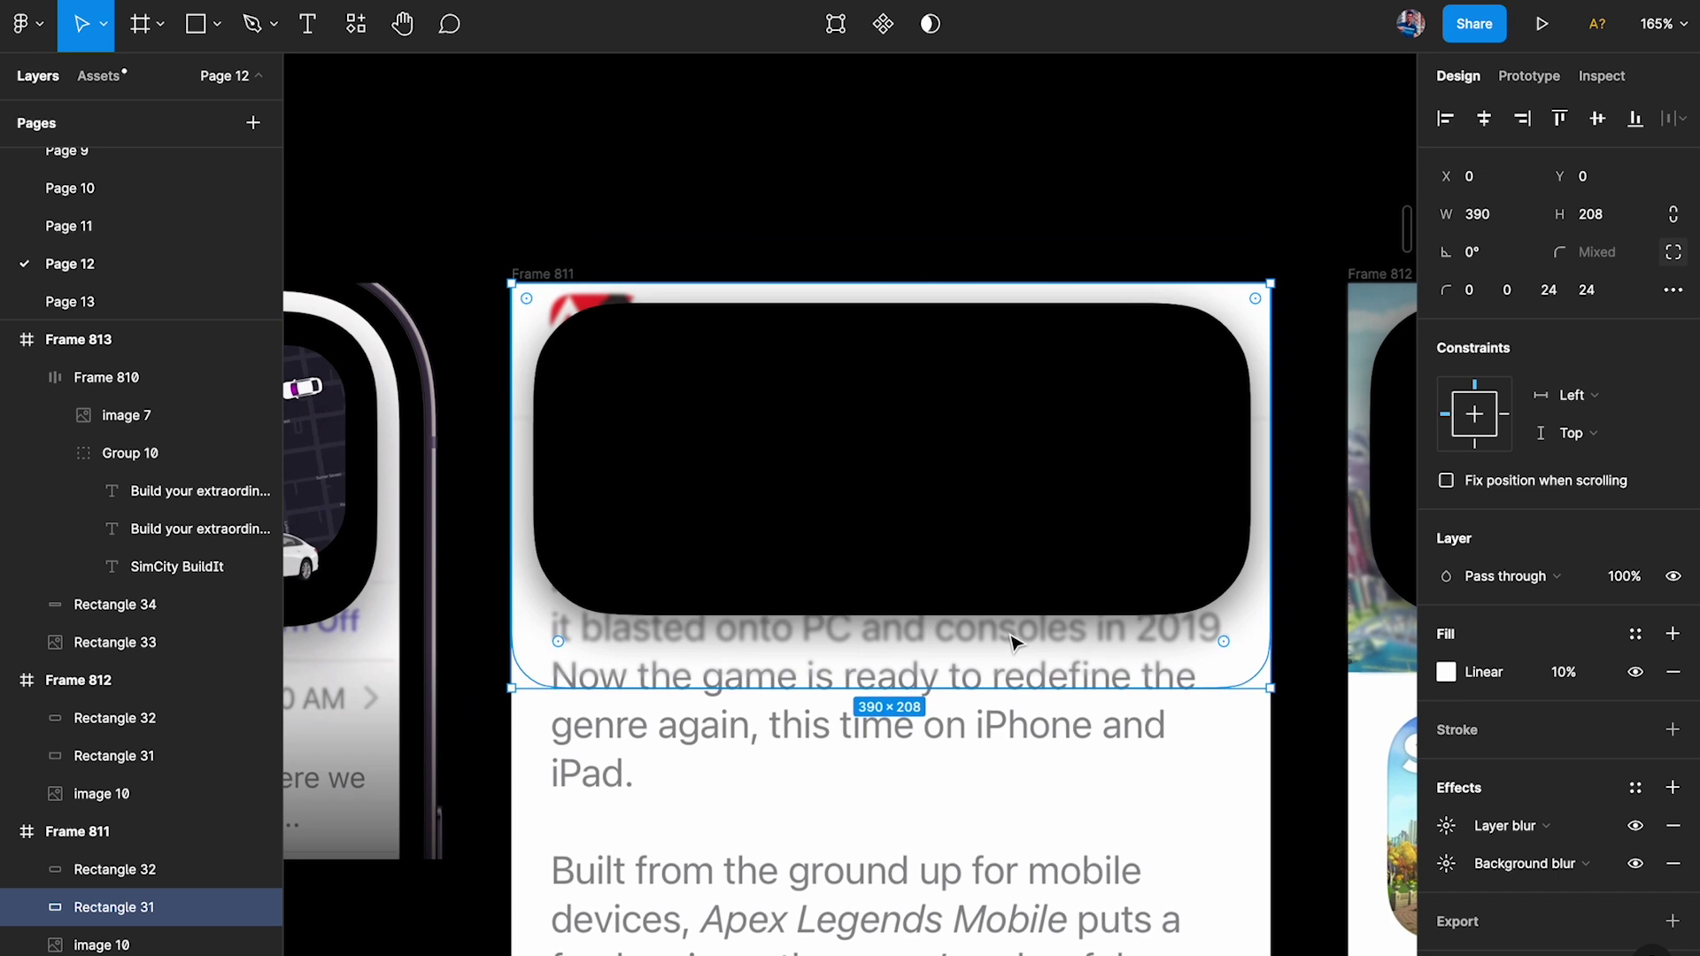
{"action": "scroll", "coordinate": [1014, 639], "scroll_direction": "down", "scroll_amount": 2}
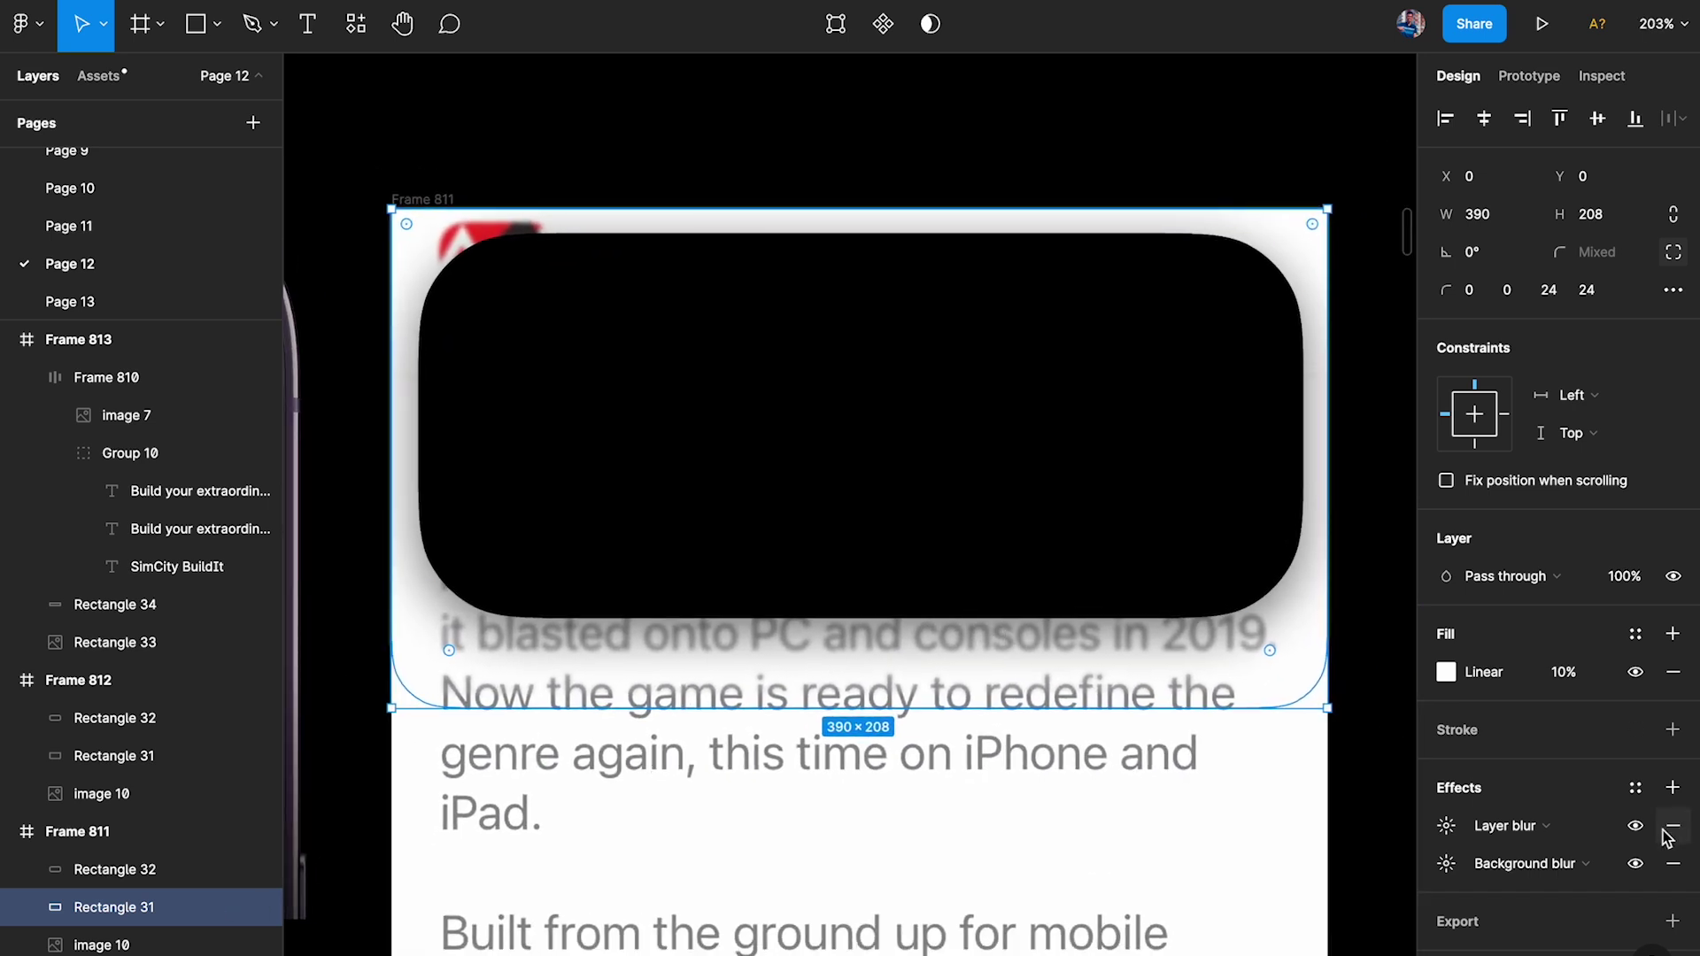
{"action": "left_click", "coordinate": [1636, 825]}
{"action": "left_click", "coordinate": [1635, 825]}
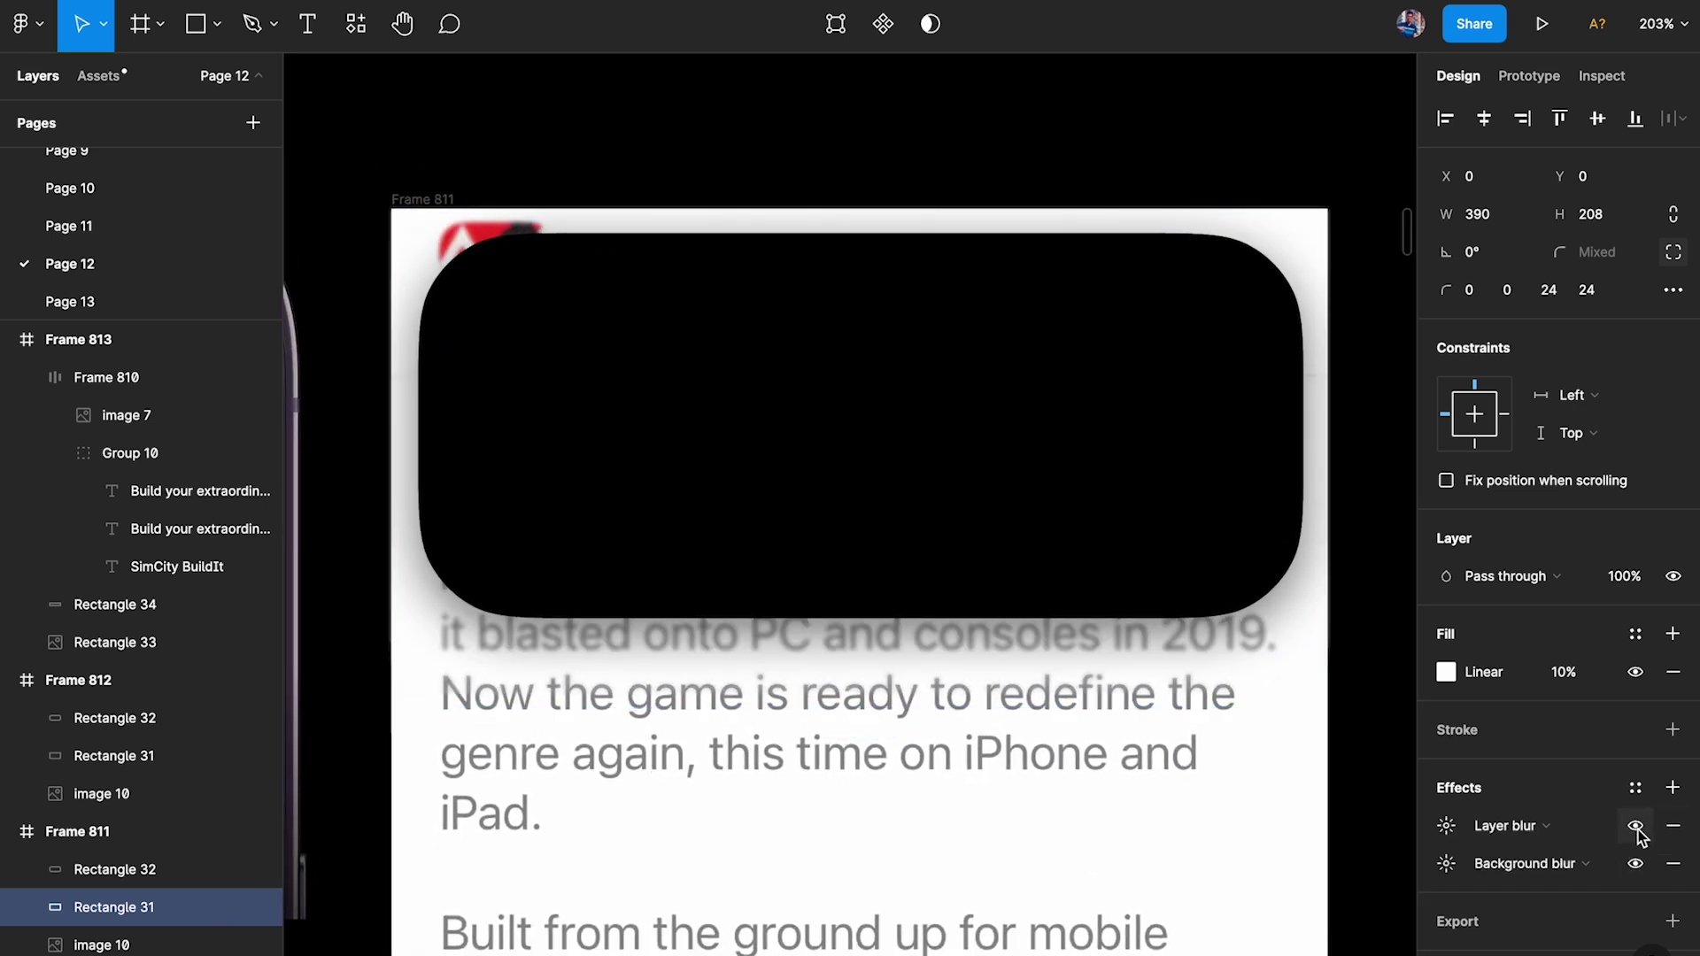
Inspect the start and end stops of the linear gradient fill on Frame 811's blur rectangle.
{"action": "left_click", "coordinate": [1446, 673]}
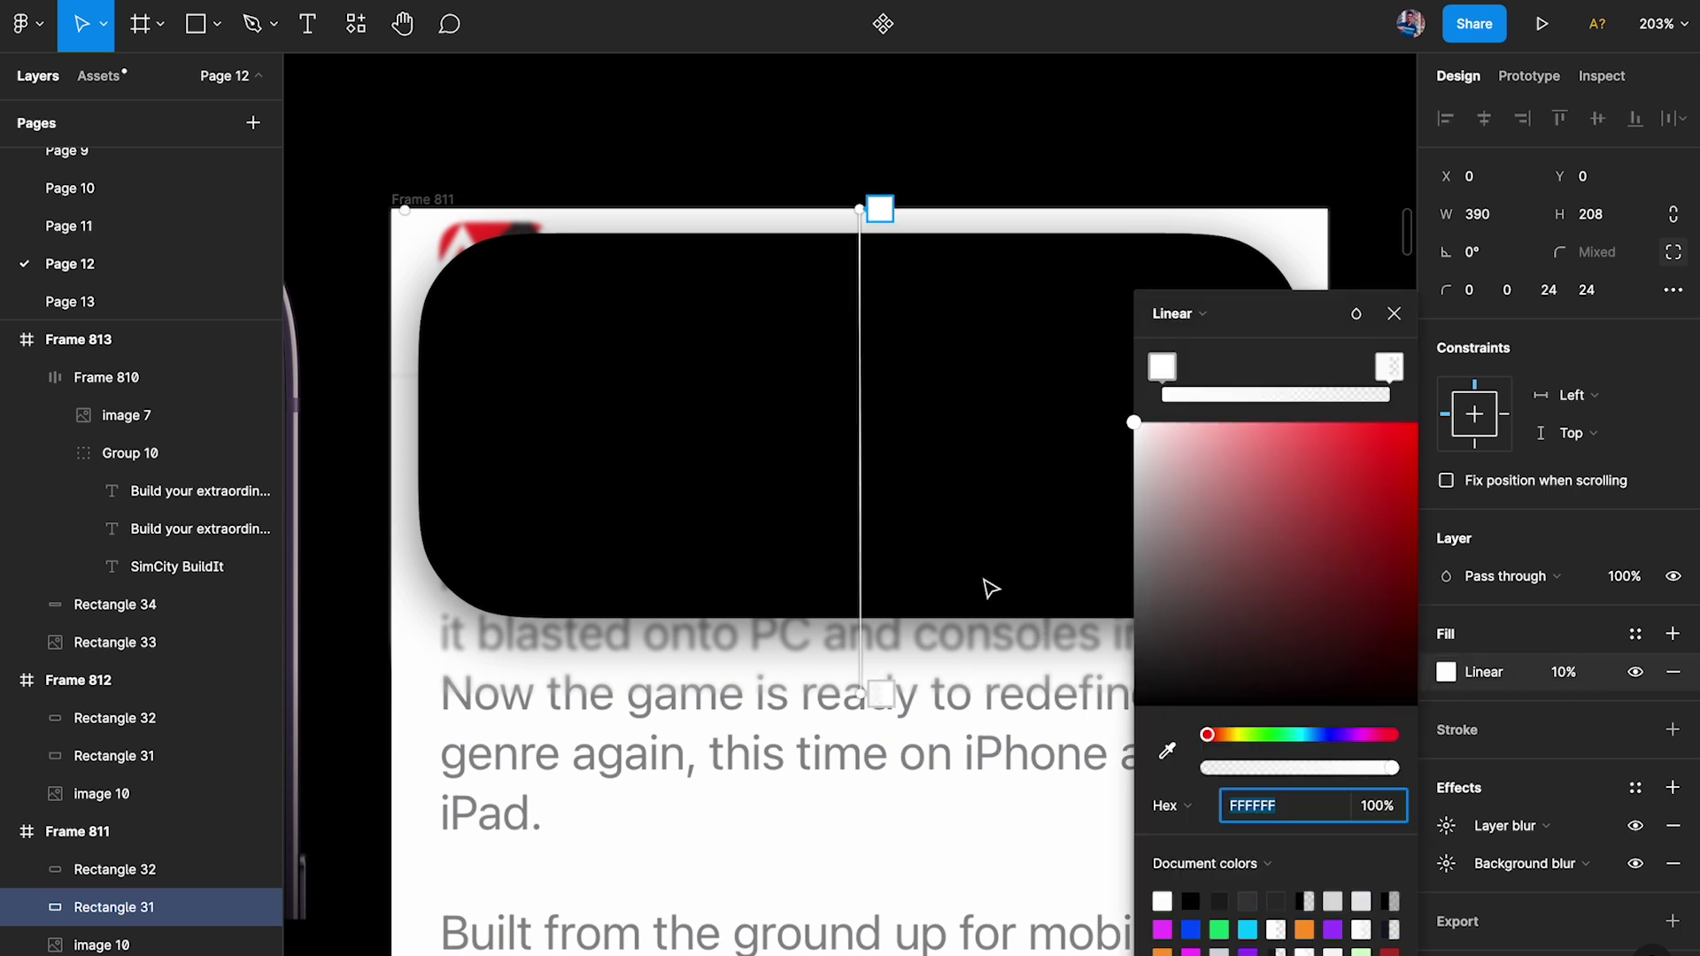
{"action": "left_click", "coordinate": [1160, 372]}
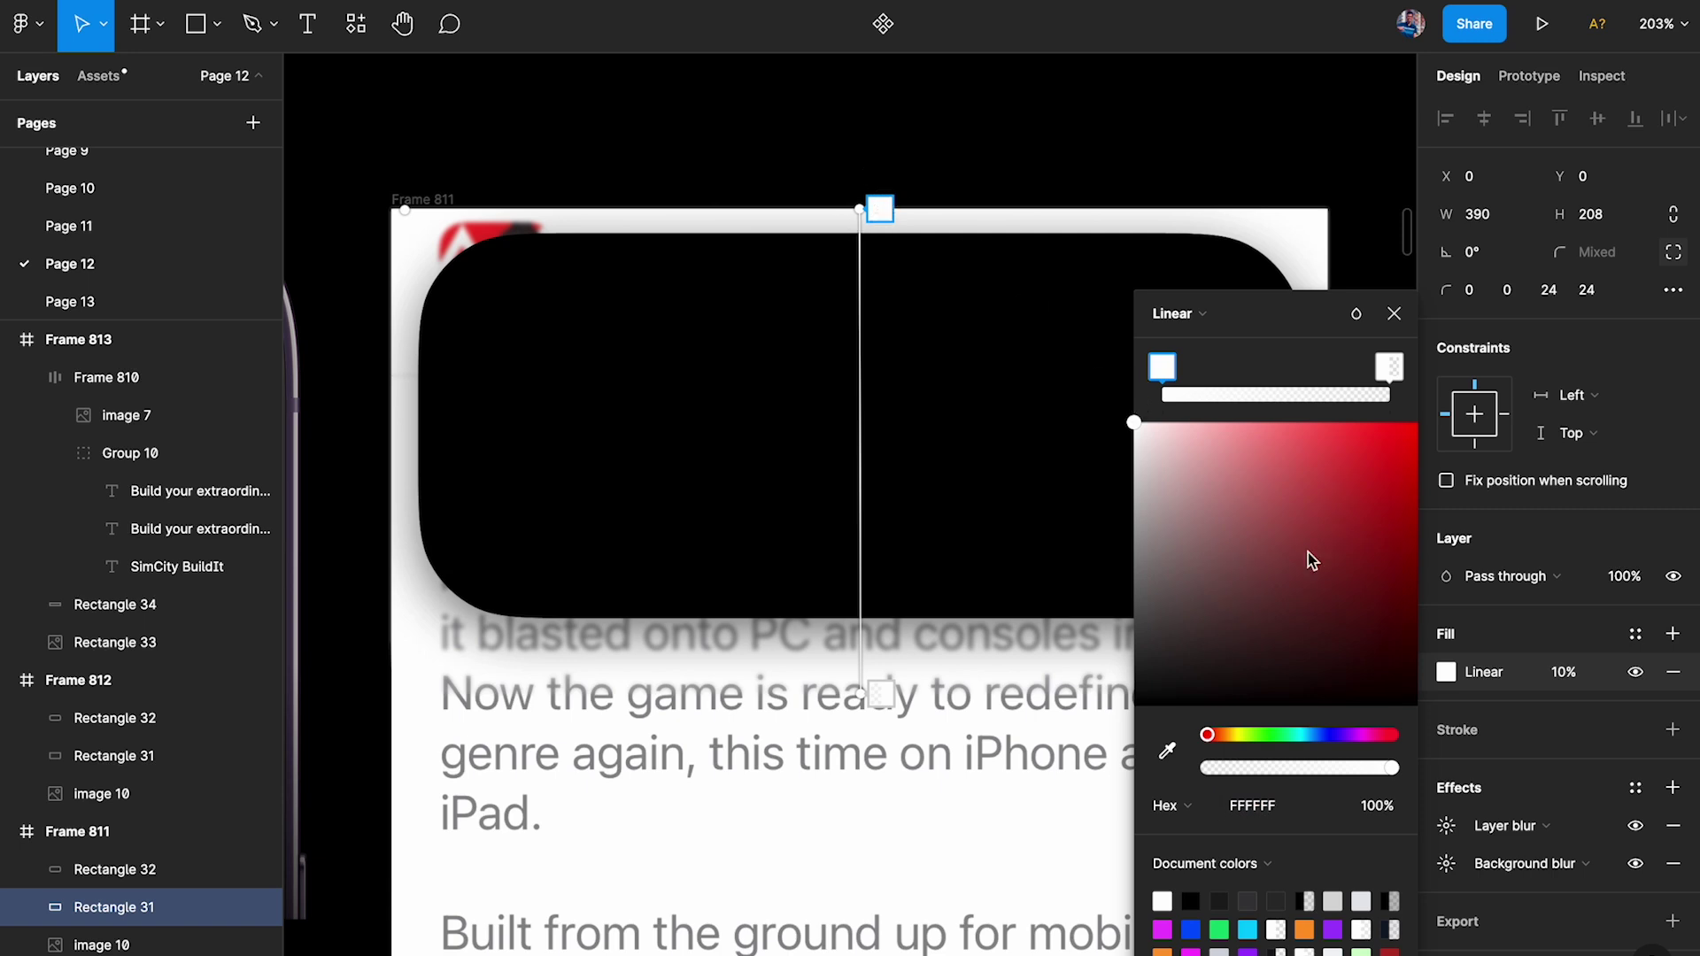
{"action": "left_click", "coordinate": [1389, 366]}
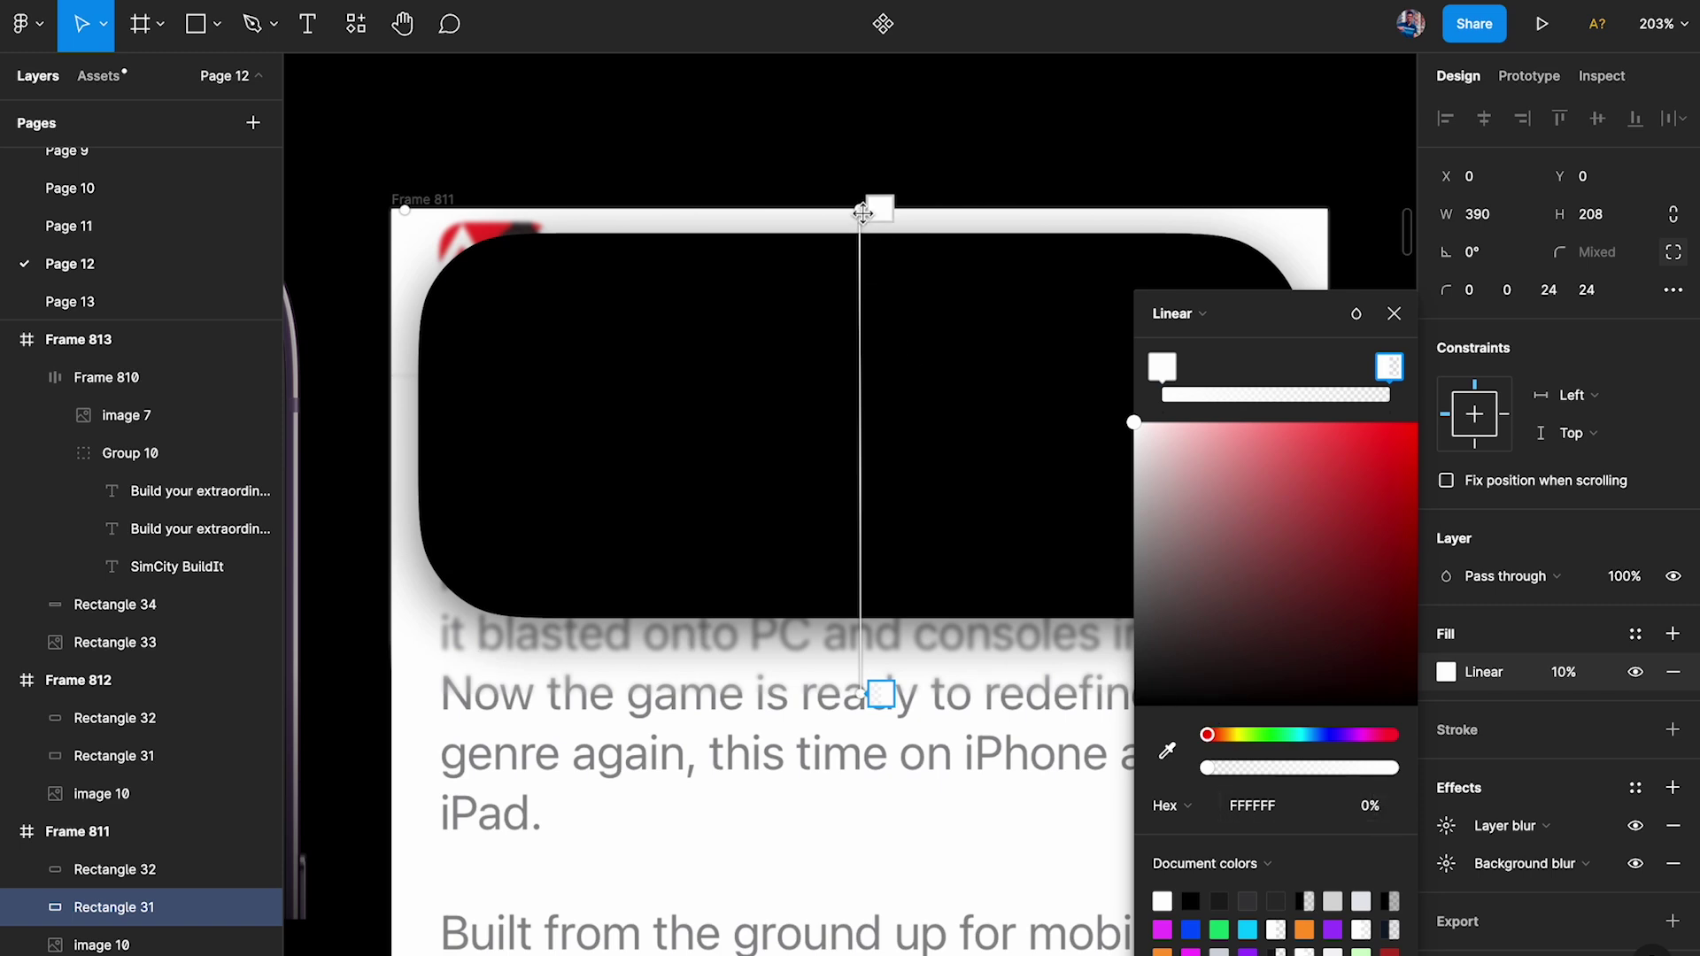
Move the start stop of the blur rectangle's linear gradient down to near the black shape's lower edge.
{"action": "left_click_drag", "start_coordinate": [861, 211], "coordinate": [859, 549]}
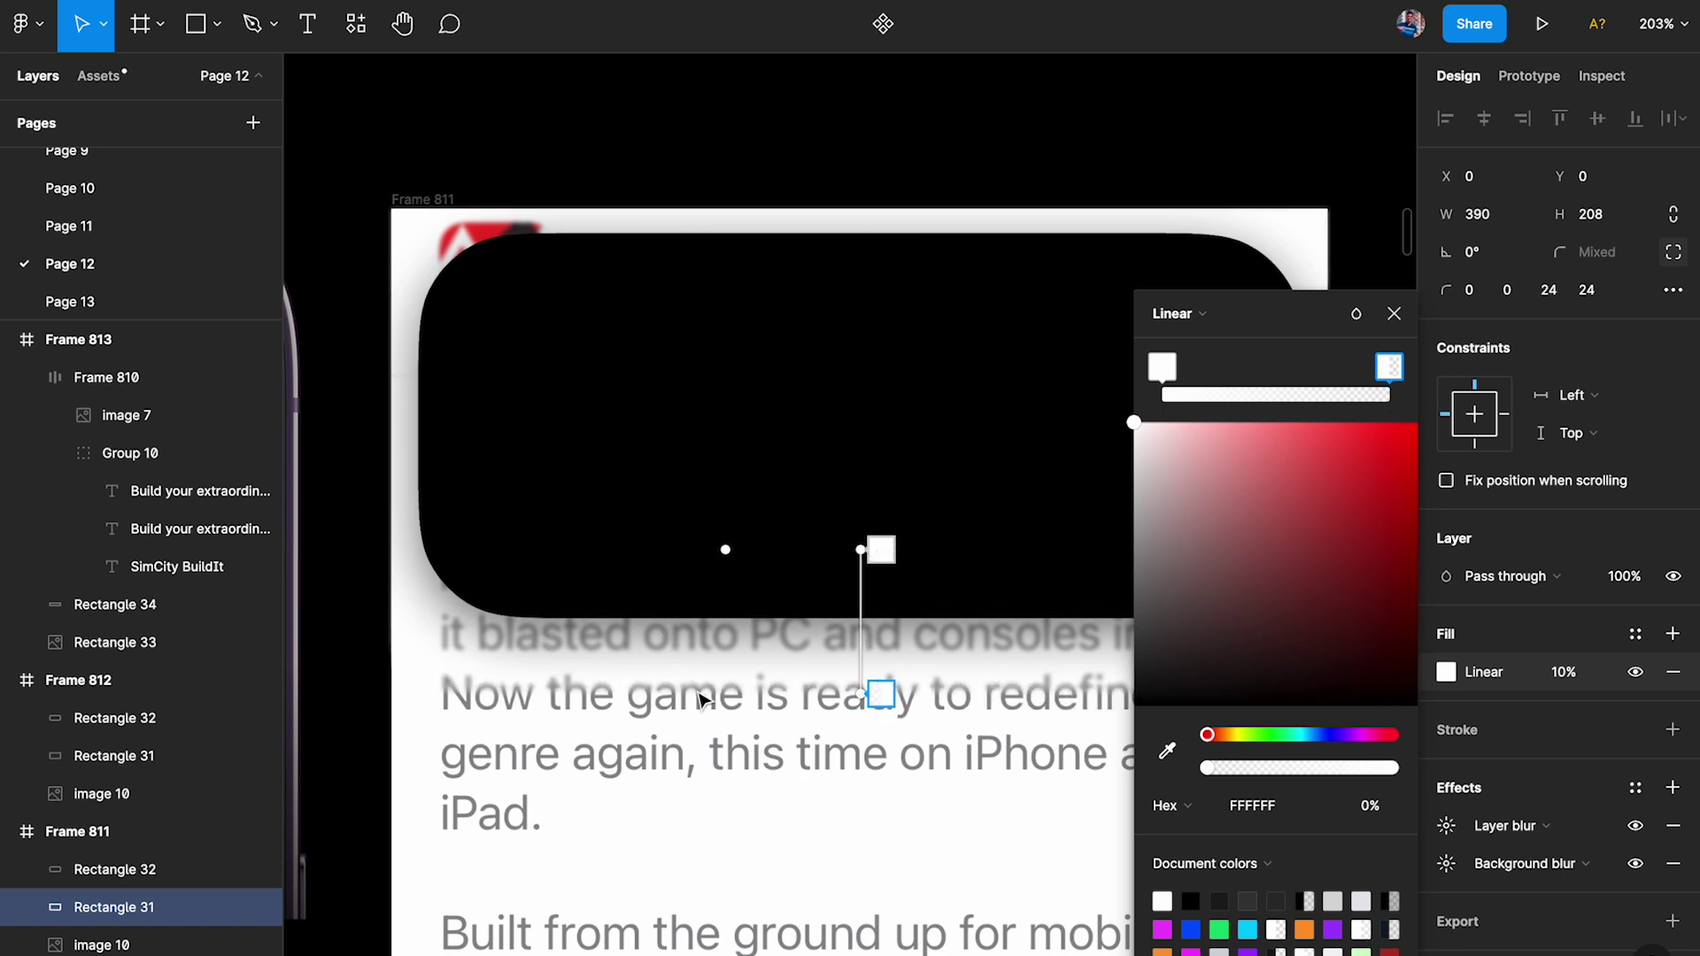
{"action": "left_click", "coordinate": [1395, 315]}
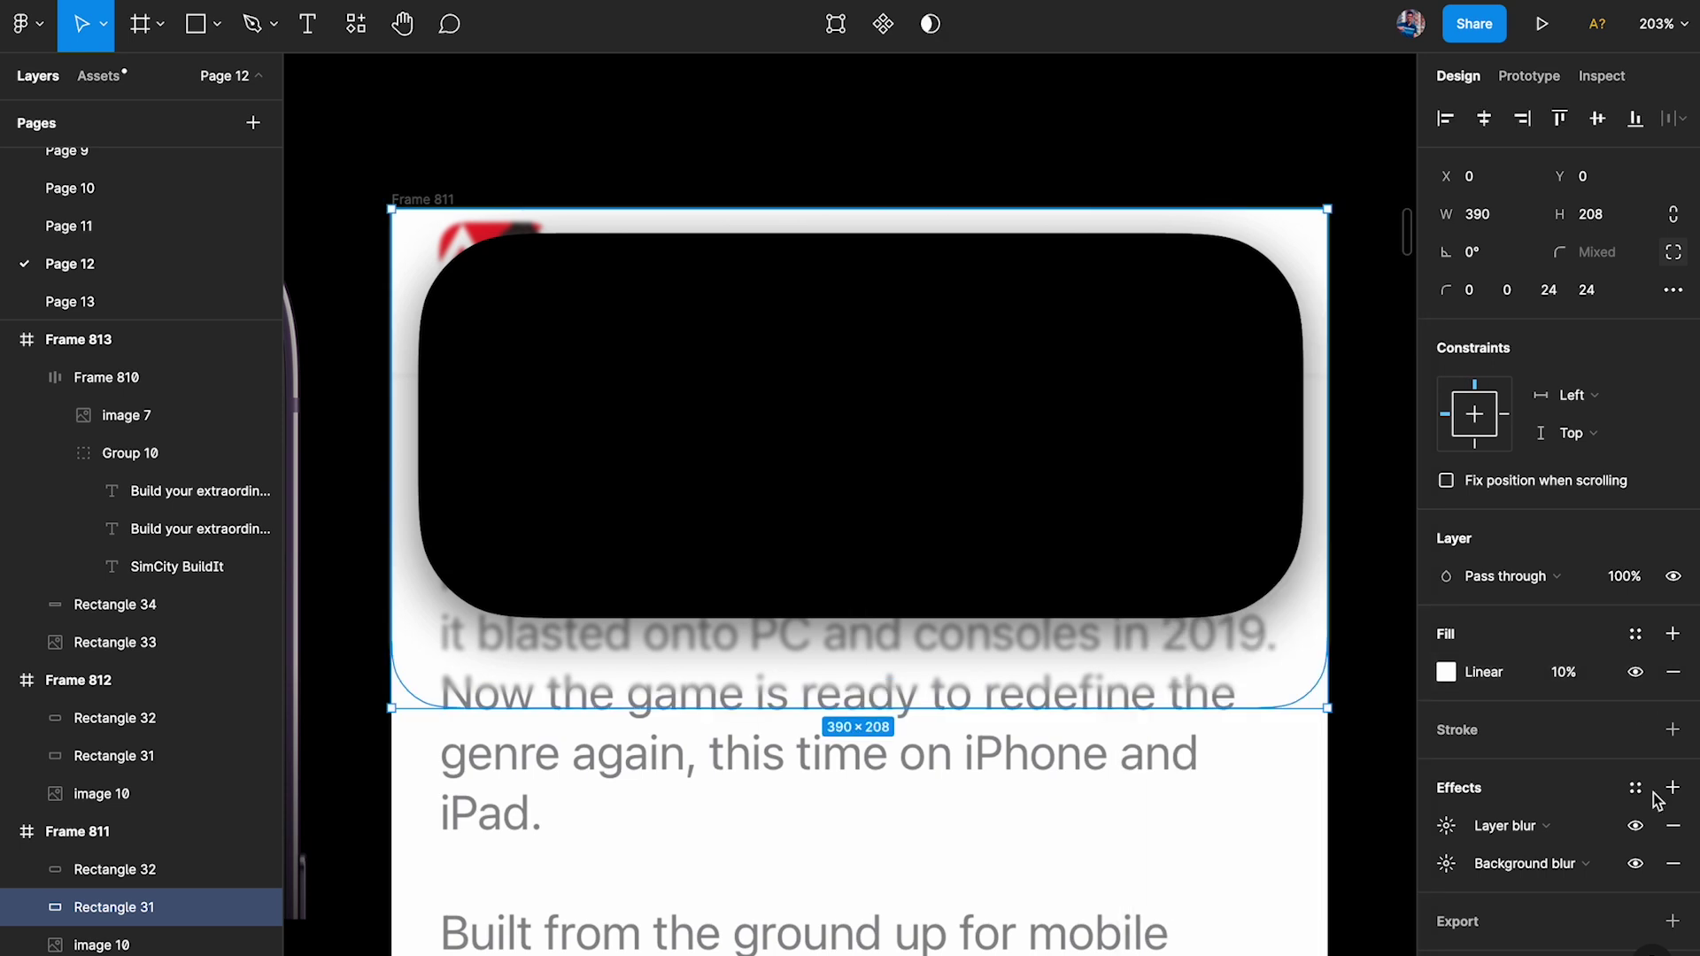
Set the blur rectangle's fill opacity to 100% and hide both its layer blur and background blur.
{"action": "left_click", "coordinate": [1587, 675]}
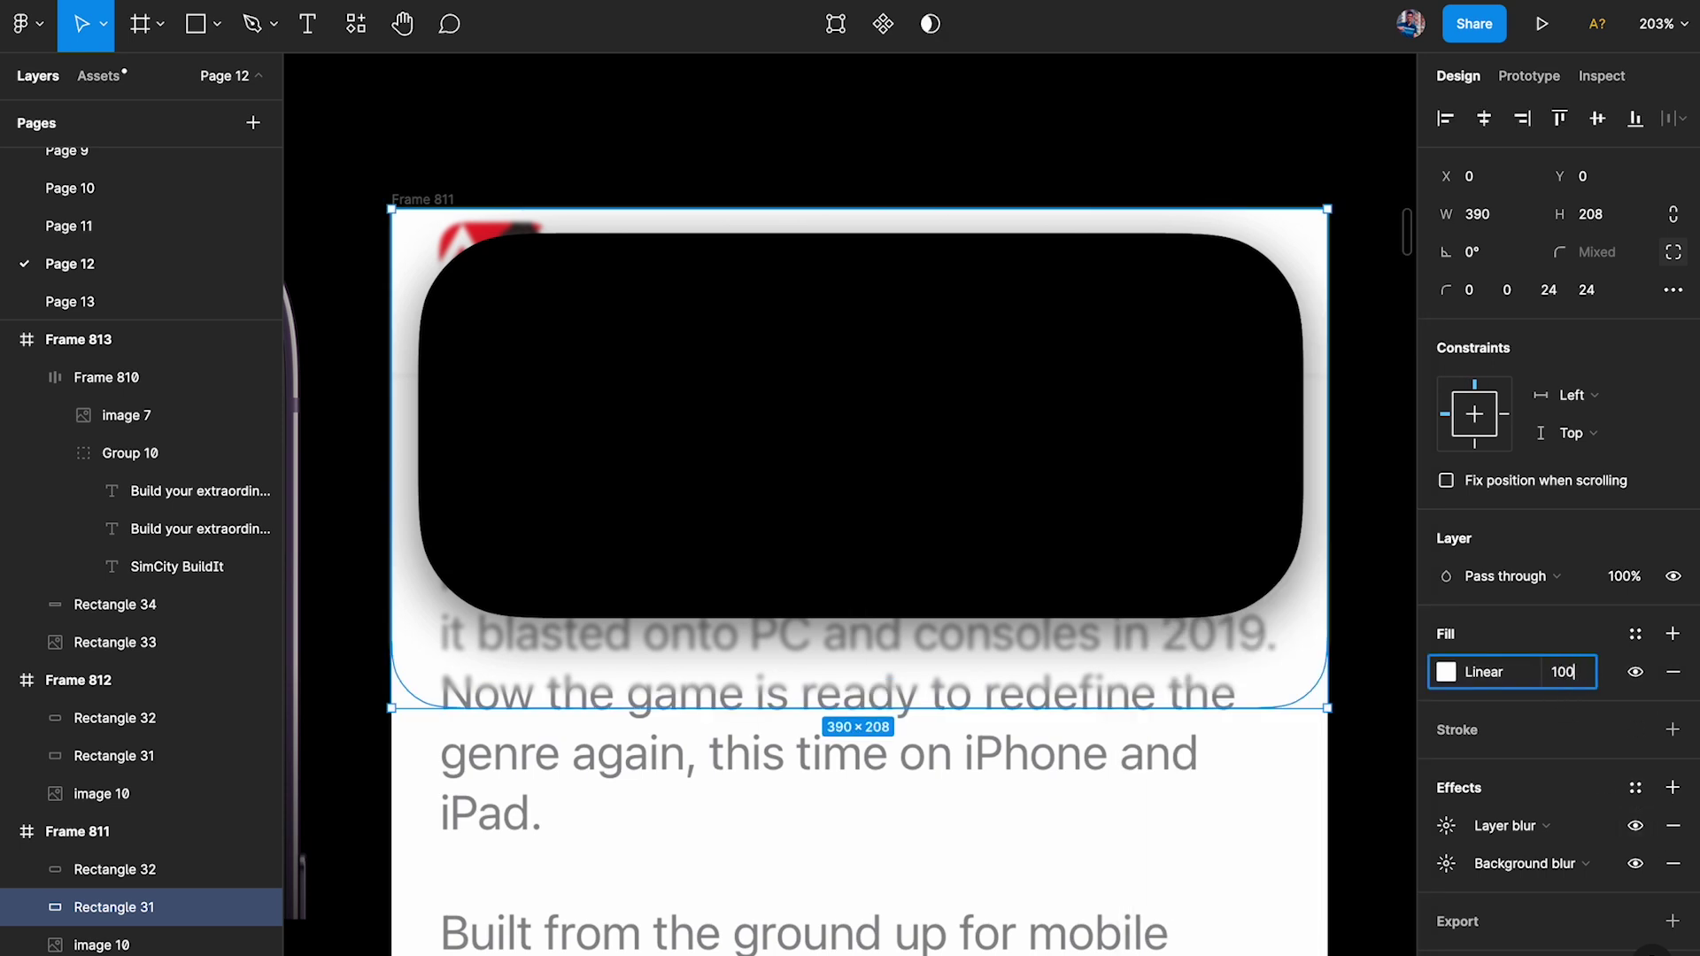
{"action": "type", "text": "100"}
{"action": "key", "text": "Return"}
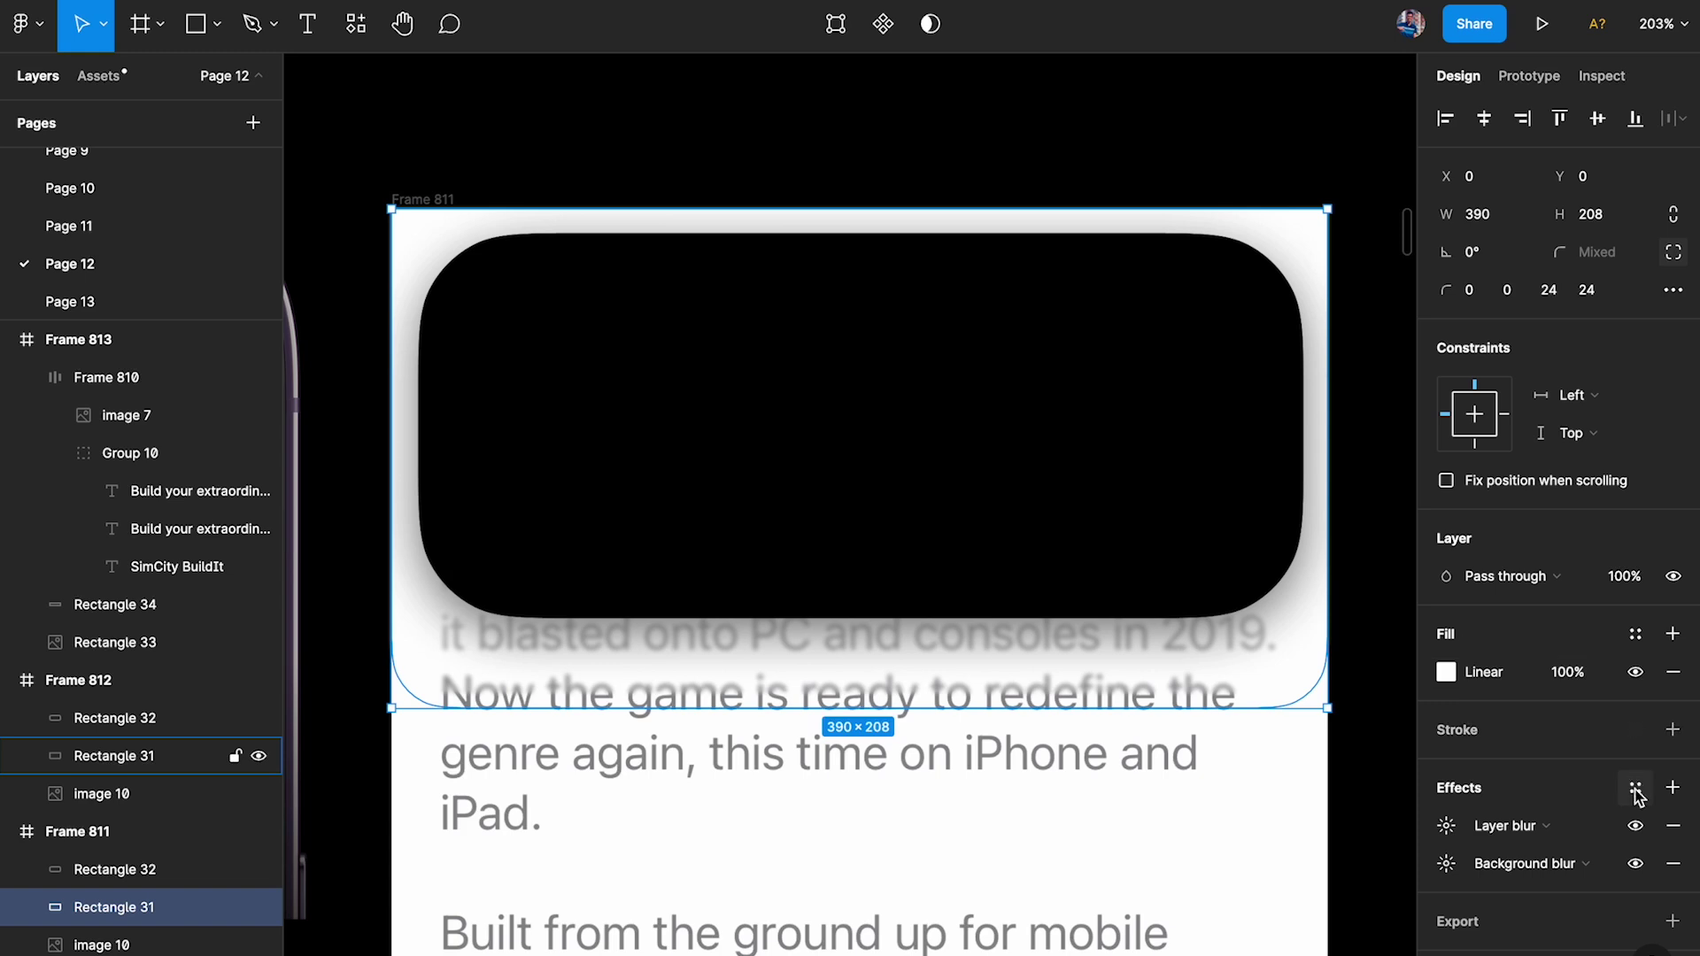
{"action": "left_click", "coordinate": [1635, 825]}
{"action": "left_click", "coordinate": [1636, 863]}
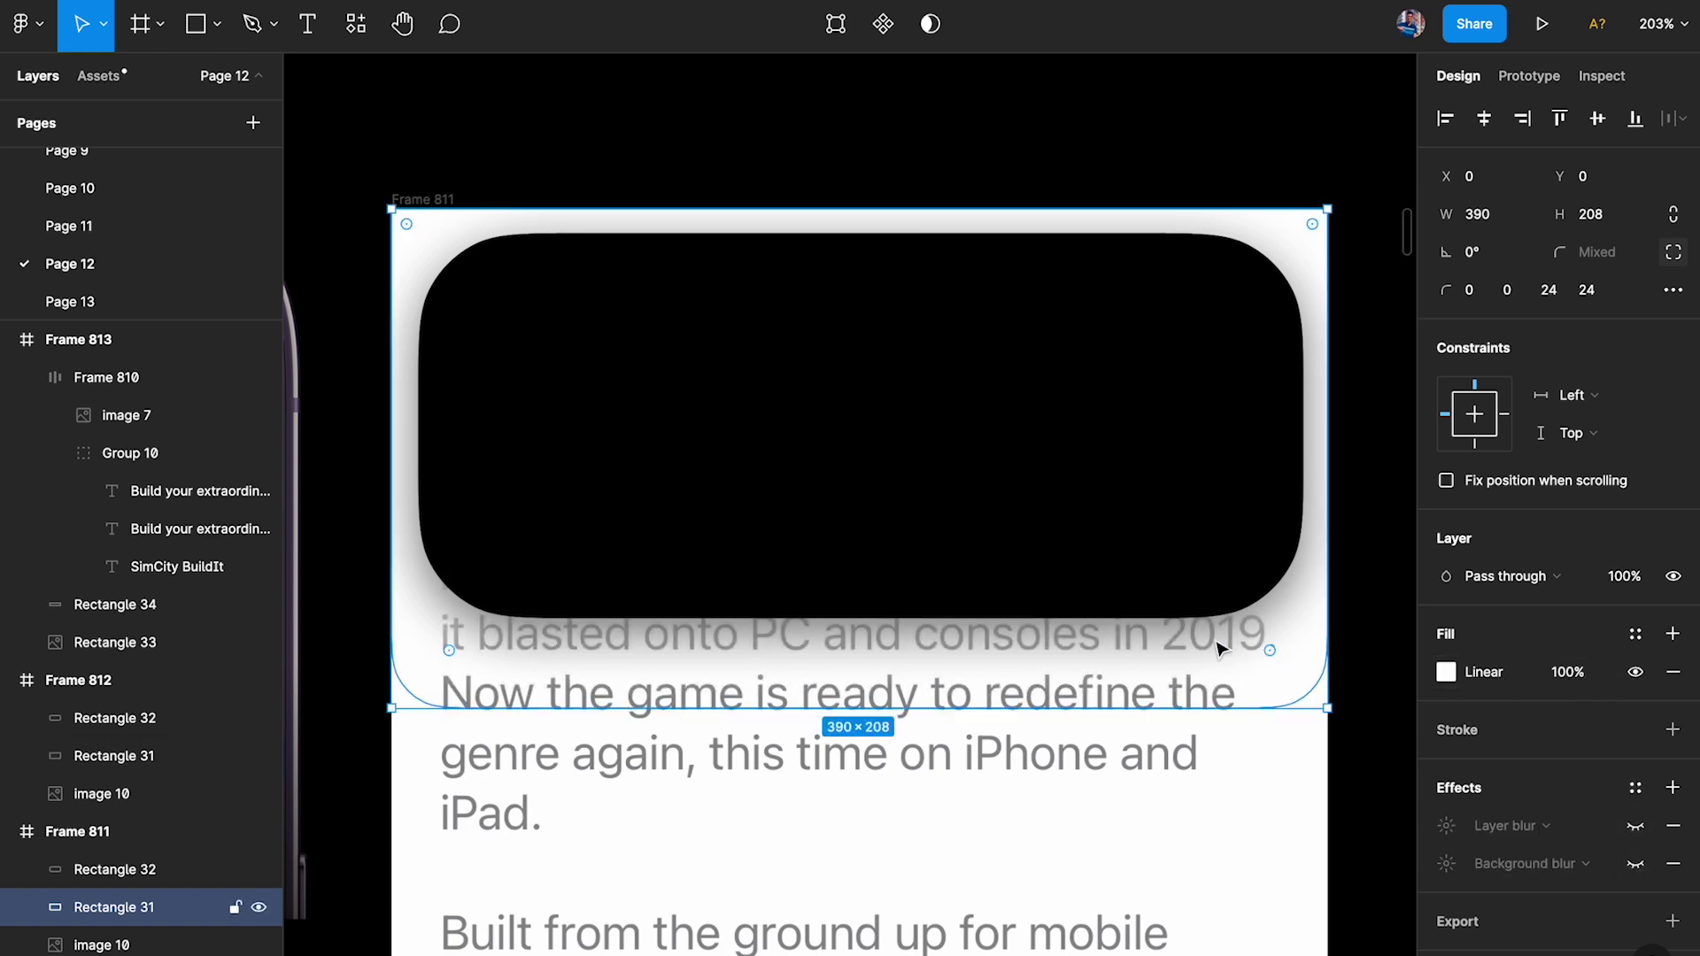
Try moving the blur rectangle down to Y 90, undo the move, and set its fill opacity to 10%.
{"action": "left_click_drag", "start_coordinate": [986, 694], "coordinate": [987, 907]}
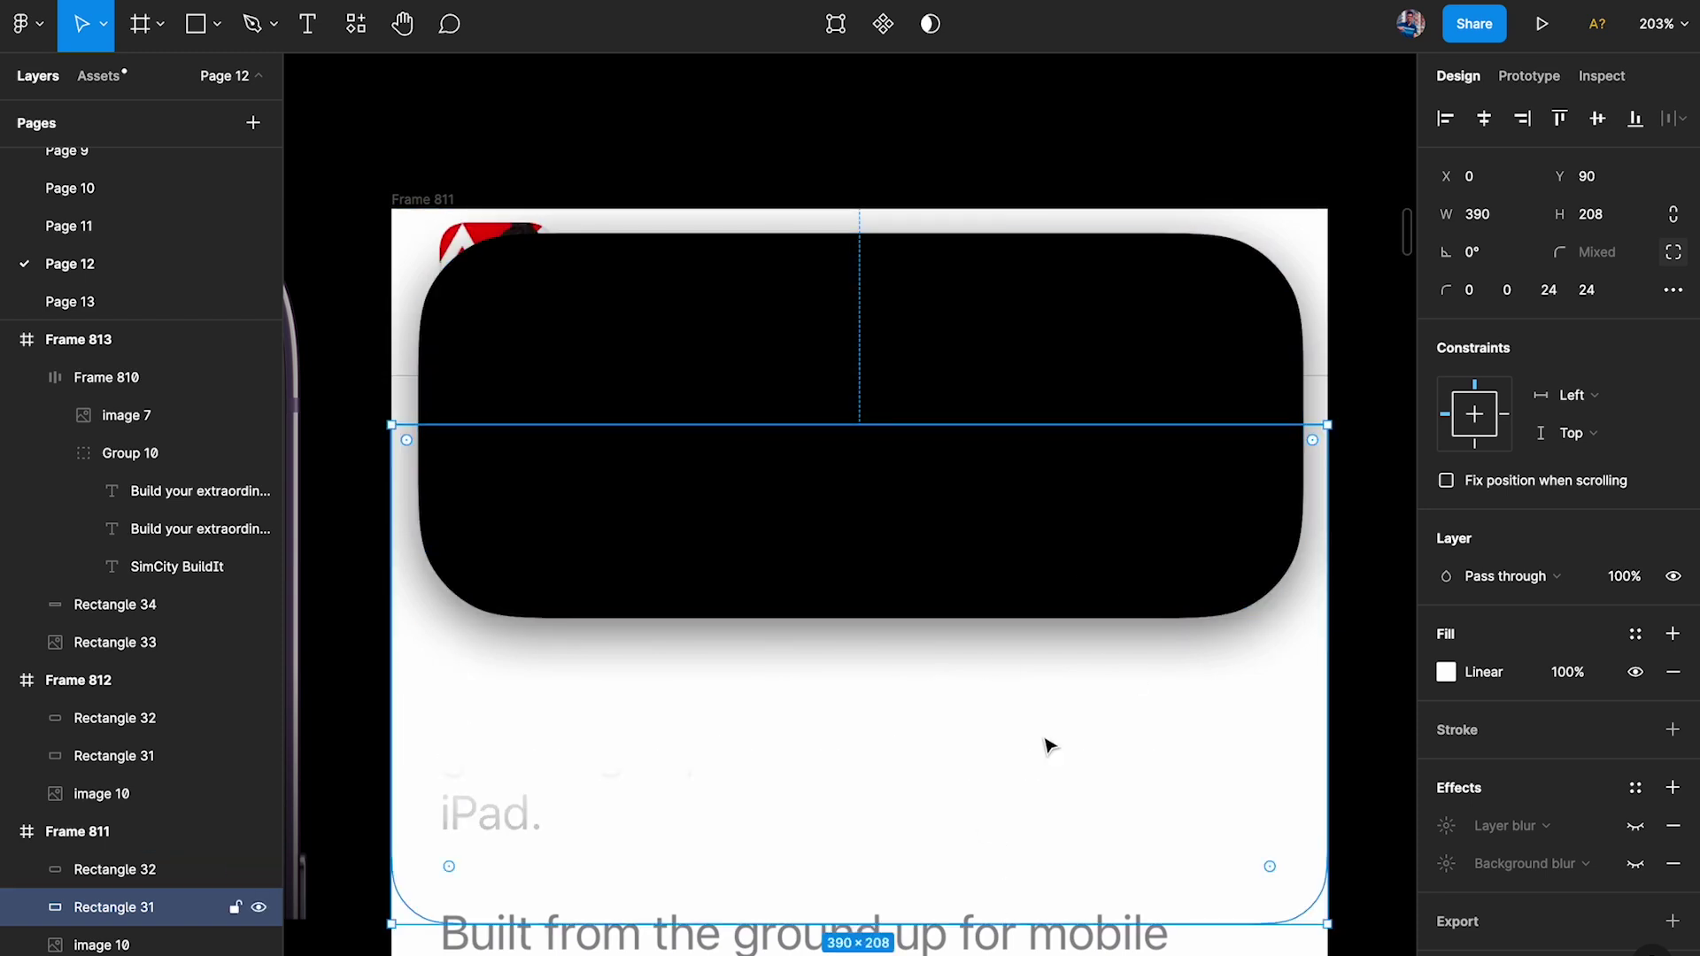
{"action": "key", "text": "ctrl+z"}
{"action": "left_click", "coordinate": [1565, 672]}
{"action": "type", "text": "10"}
{"action": "key", "text": "Return"}
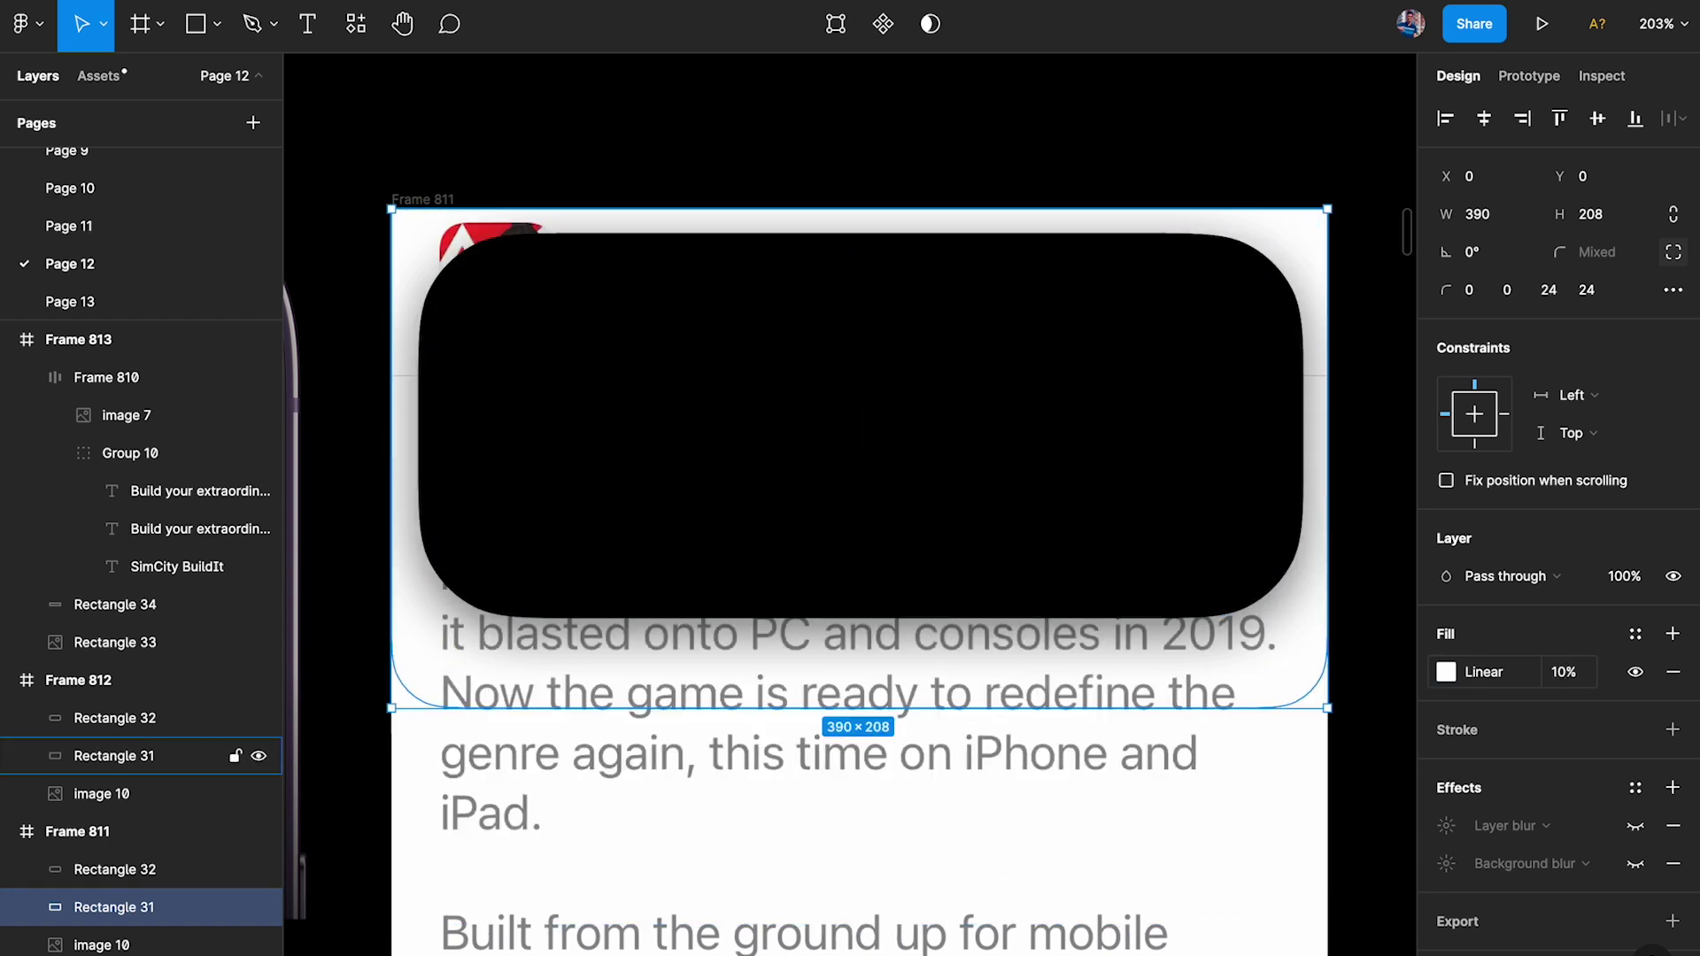
Show the blur rectangle's background blur again and raise its amount to 4.
{"action": "left_click", "coordinate": [1635, 864]}
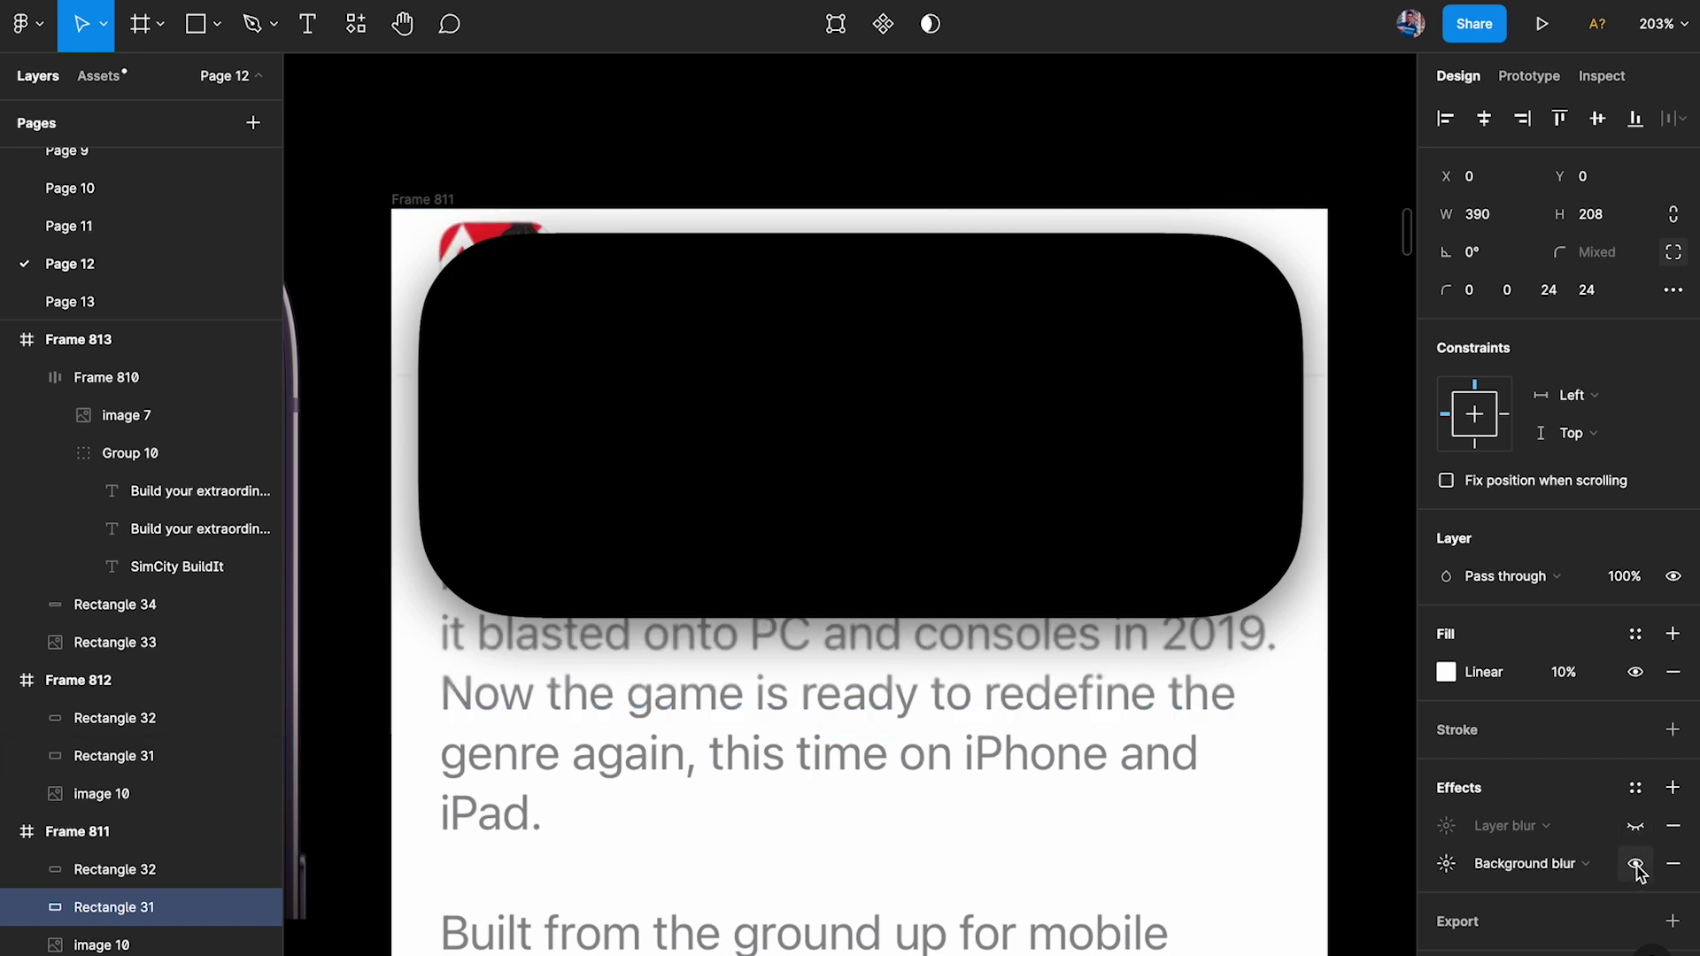
{"action": "left_click", "coordinate": [1446, 864]}
{"action": "left_click", "coordinate": [1446, 864]}
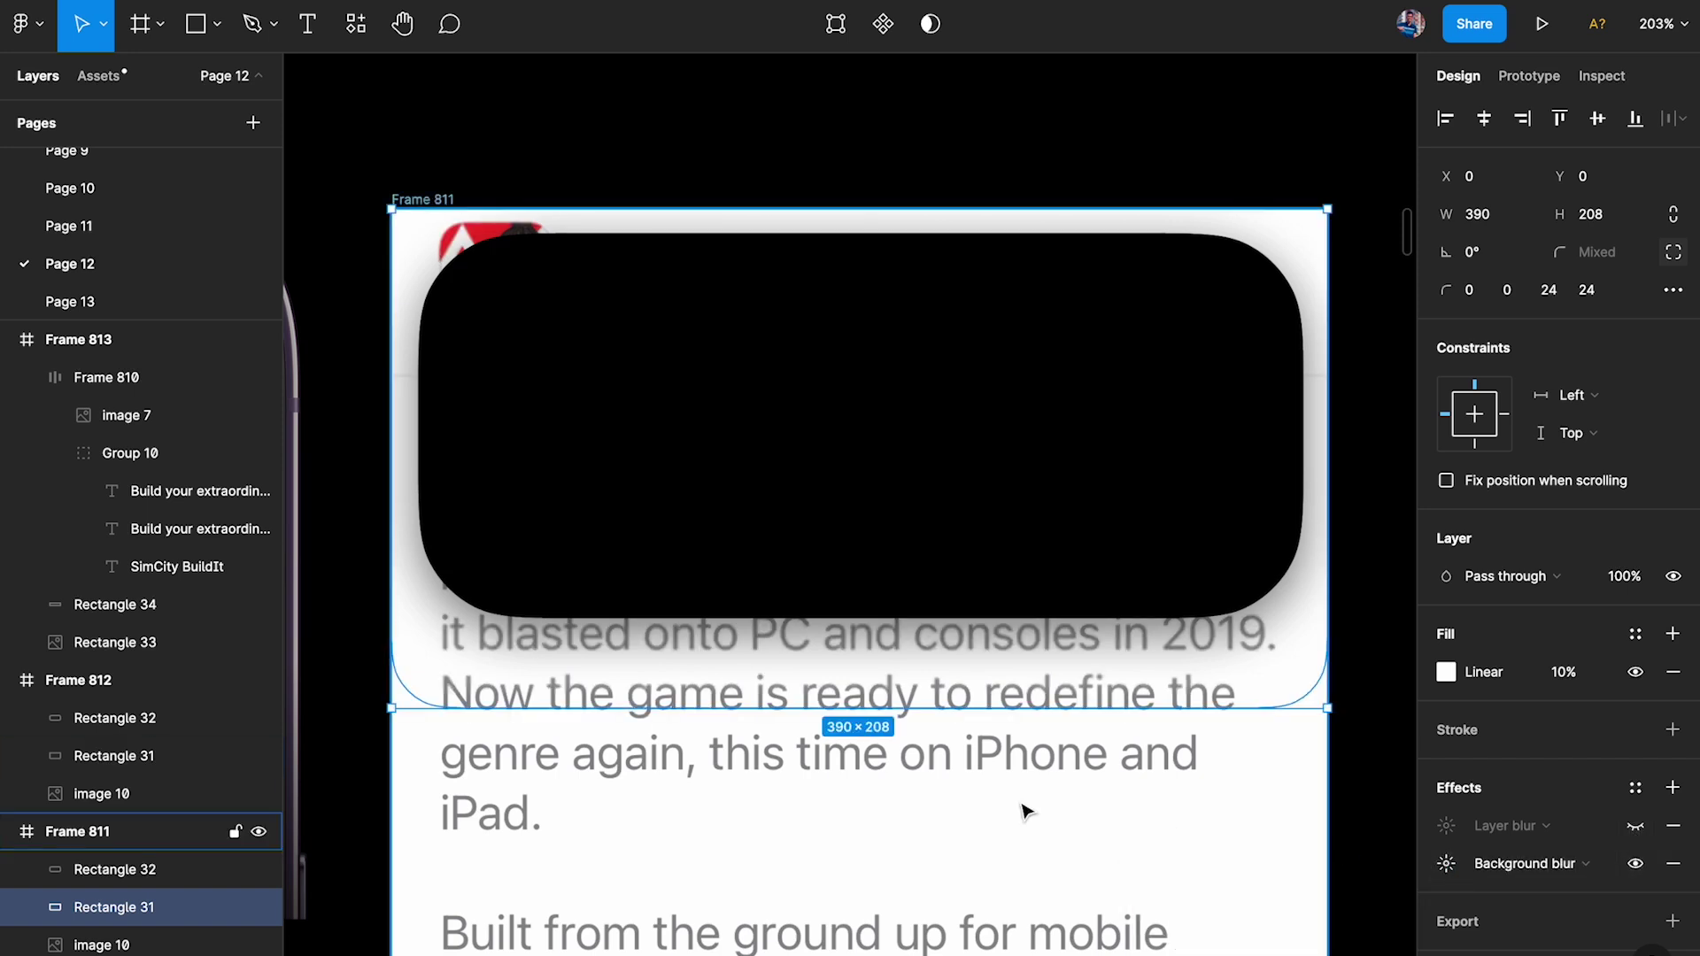
{"action": "scroll", "coordinate": [558, 775], "scroll_direction": "up", "scroll_amount": 5}
{"action": "left_click", "coordinate": [1447, 865]}
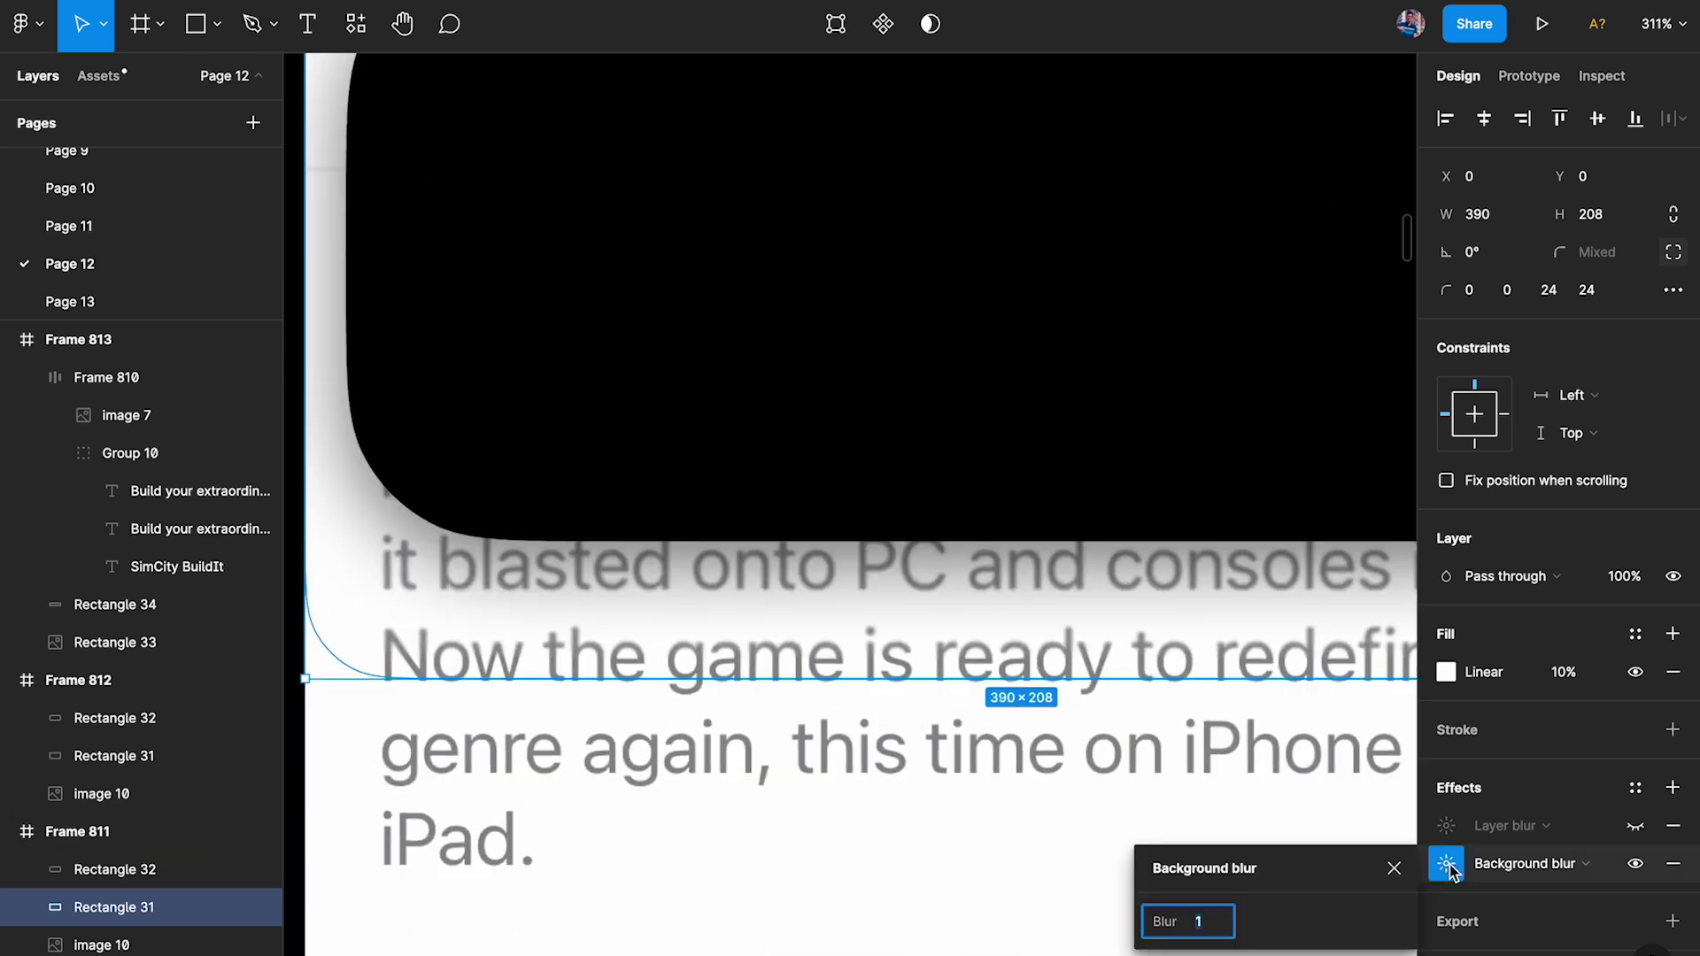
{"action": "key", "text": "Up"}
{"action": "key", "text": "Up"}
{"action": "key", "text": "Up"}
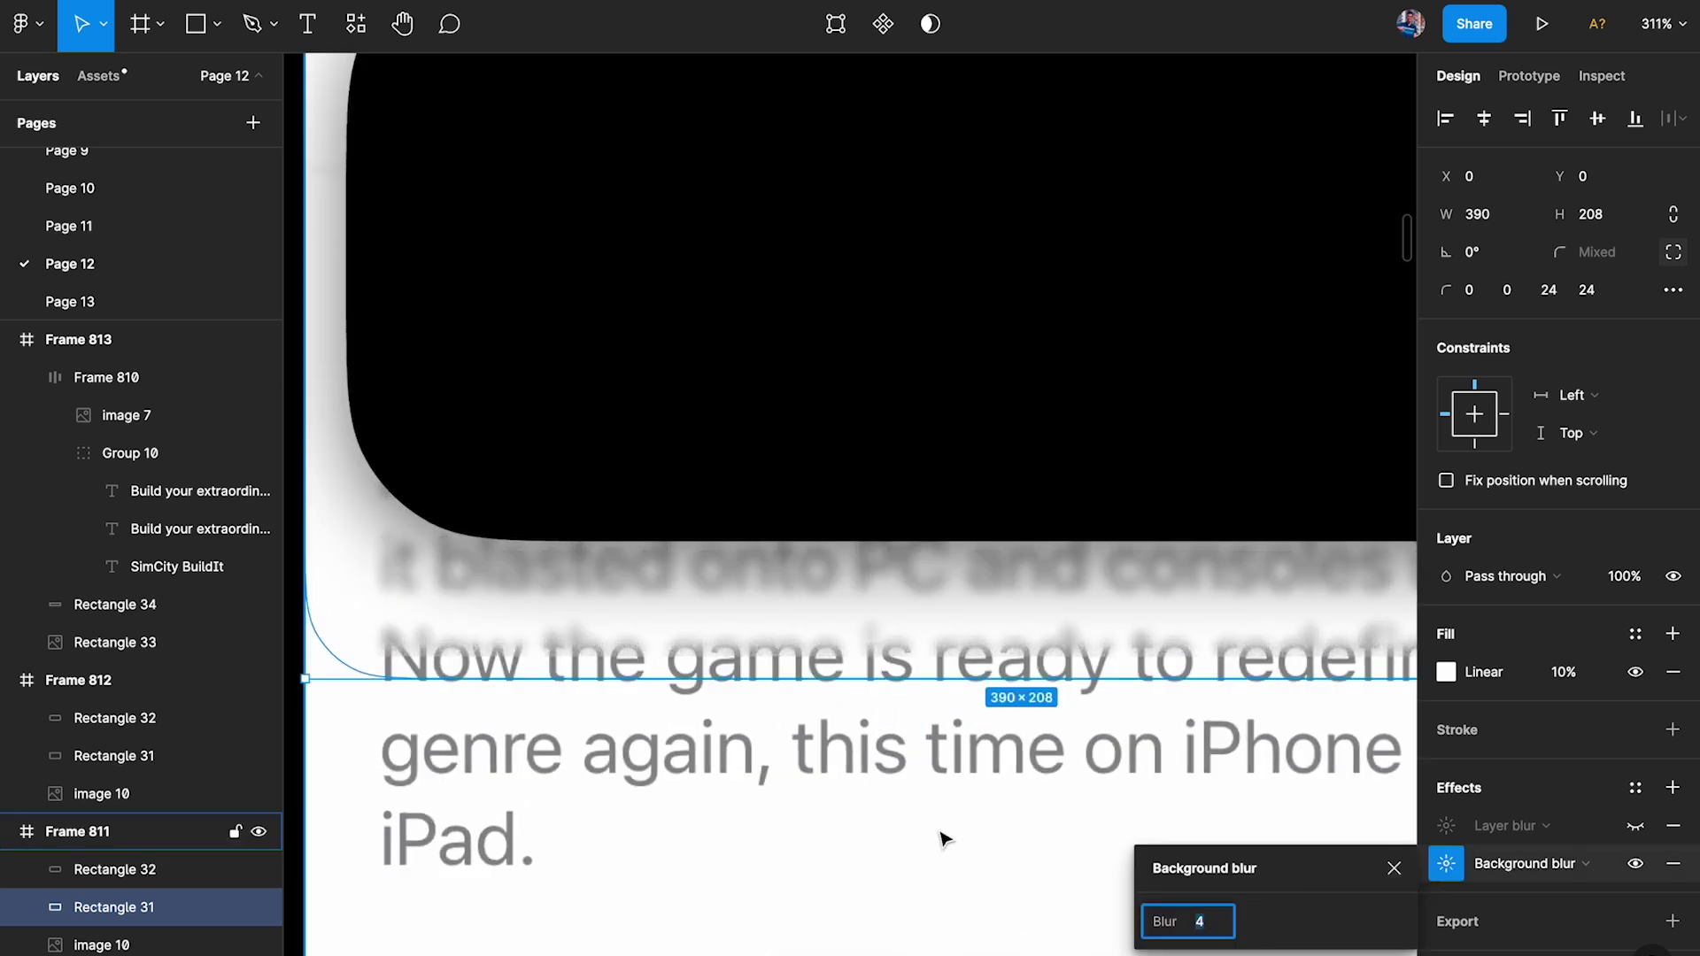
Compare the blurred text with the Lyft reference and lower the background blur to 2 and further to 1.
{"action": "scroll", "coordinate": [763, 791], "scroll_direction": "left", "scroll_amount": 3}
{"action": "scroll", "coordinate": [755, 737], "scroll_direction": "left", "scroll_amount": 10}
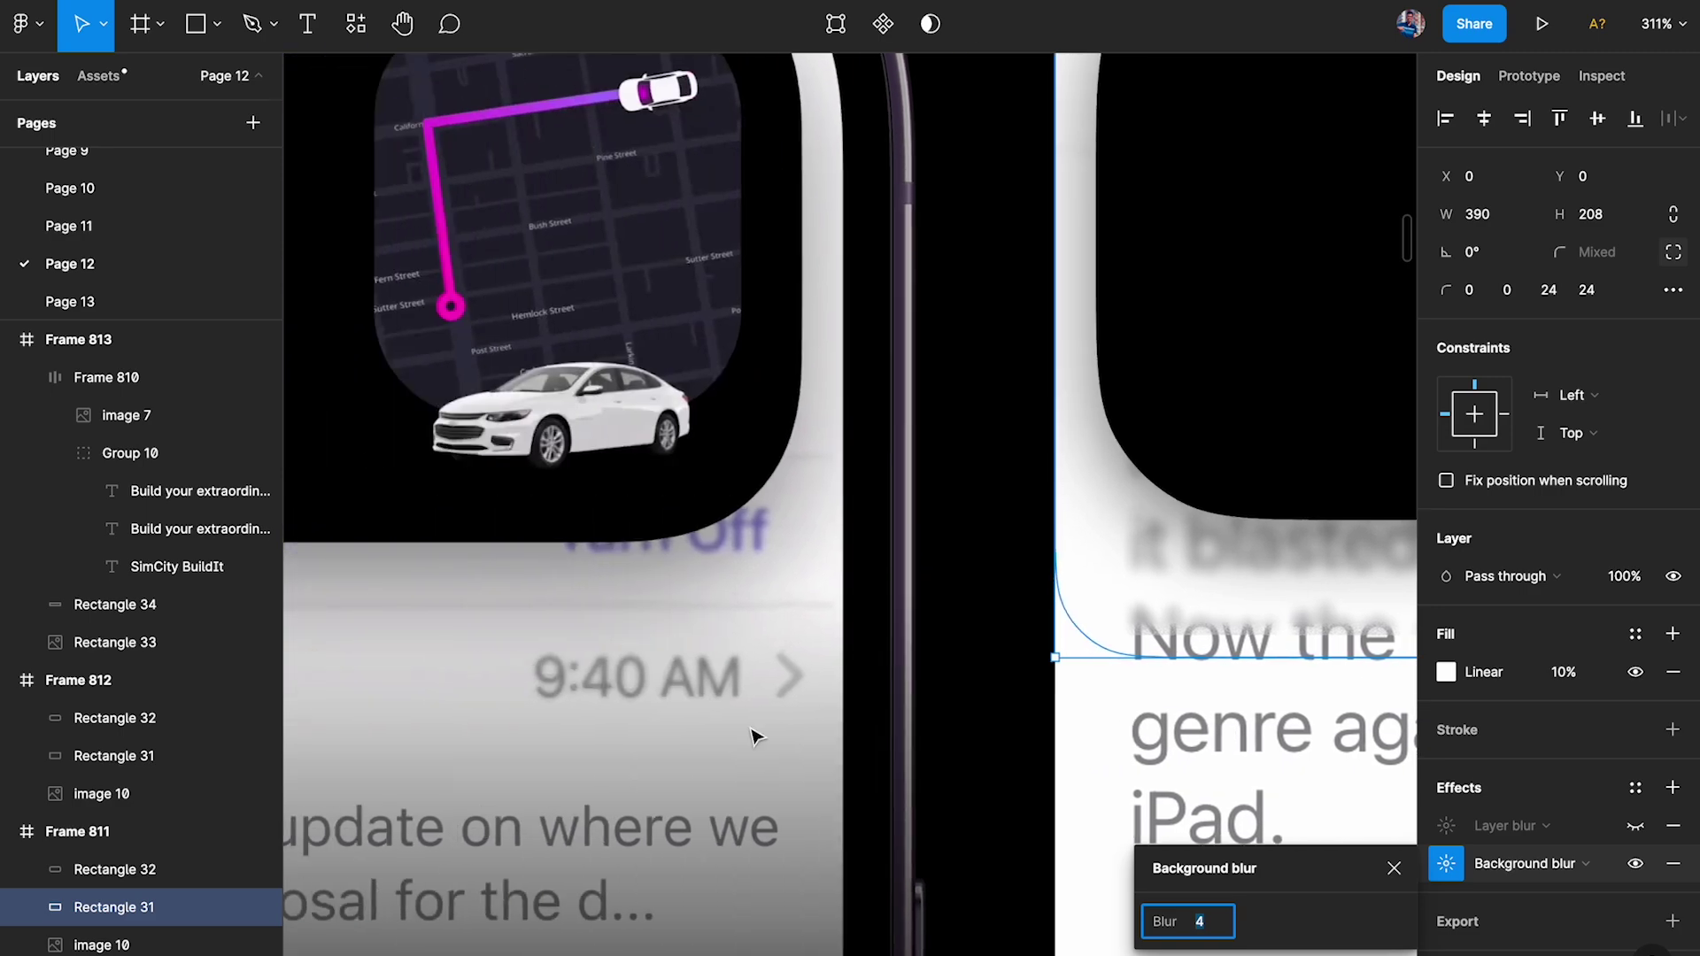
{"action": "scroll", "coordinate": [755, 735], "scroll_direction": "down", "scroll_amount": 2}
{"action": "scroll", "coordinate": [757, 702], "scroll_direction": "up", "scroll_amount": 3}
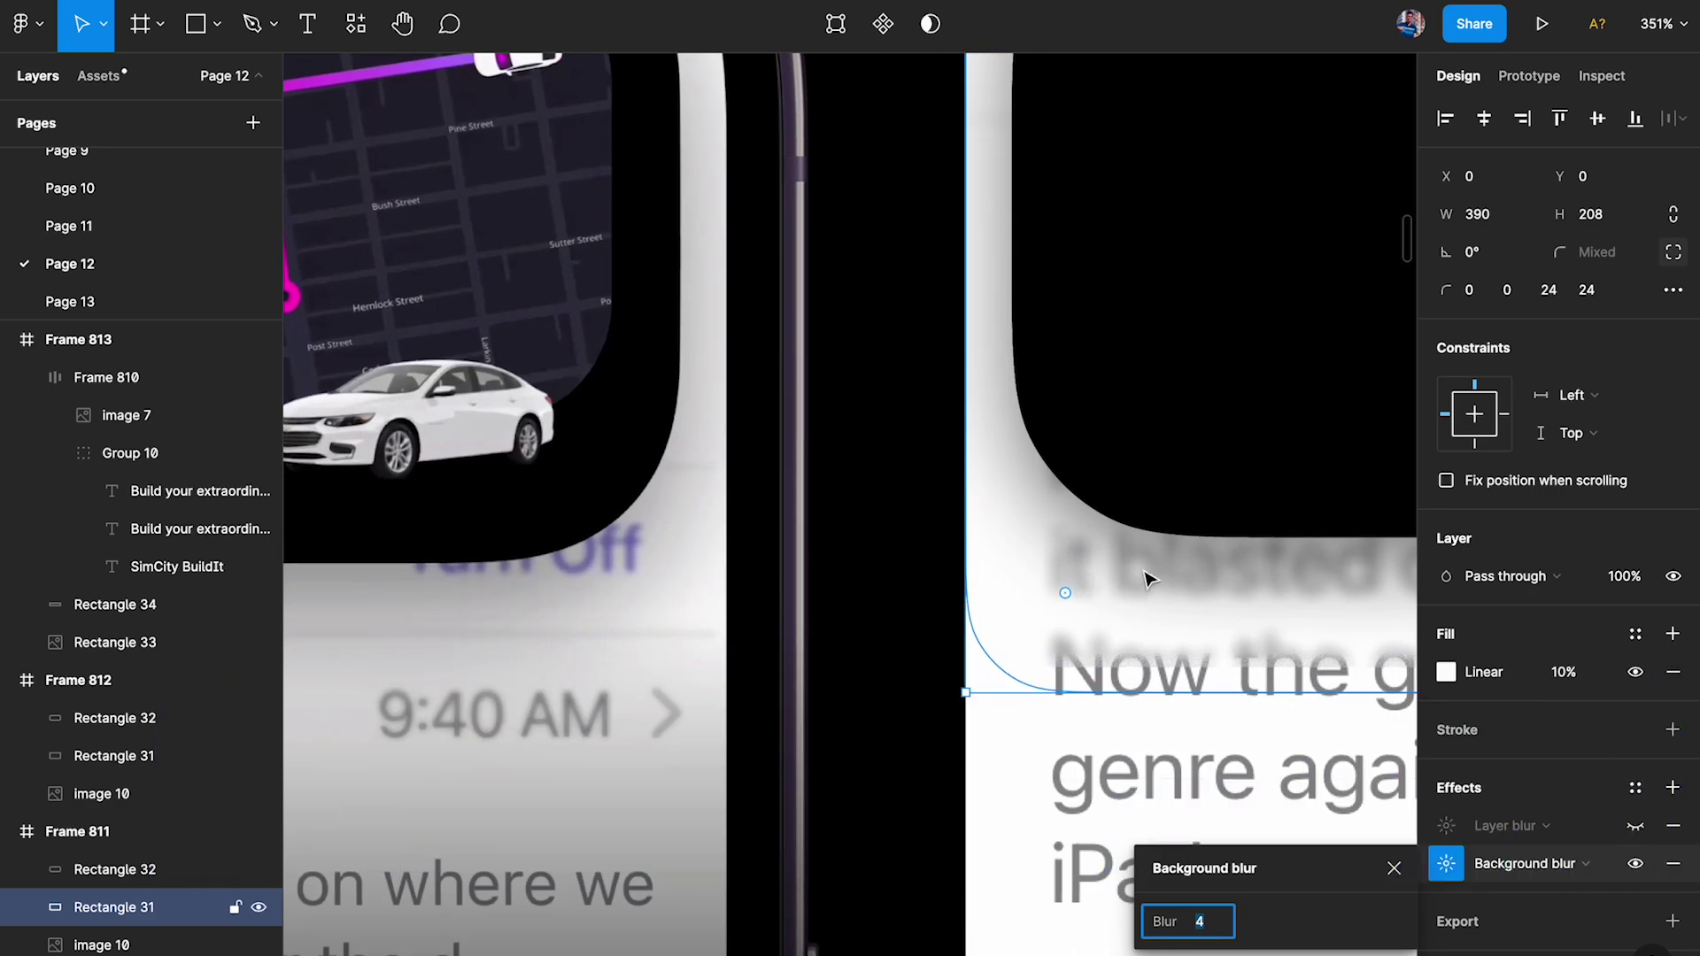
{"action": "type", "text": "2"}
{"action": "key", "text": "Return"}
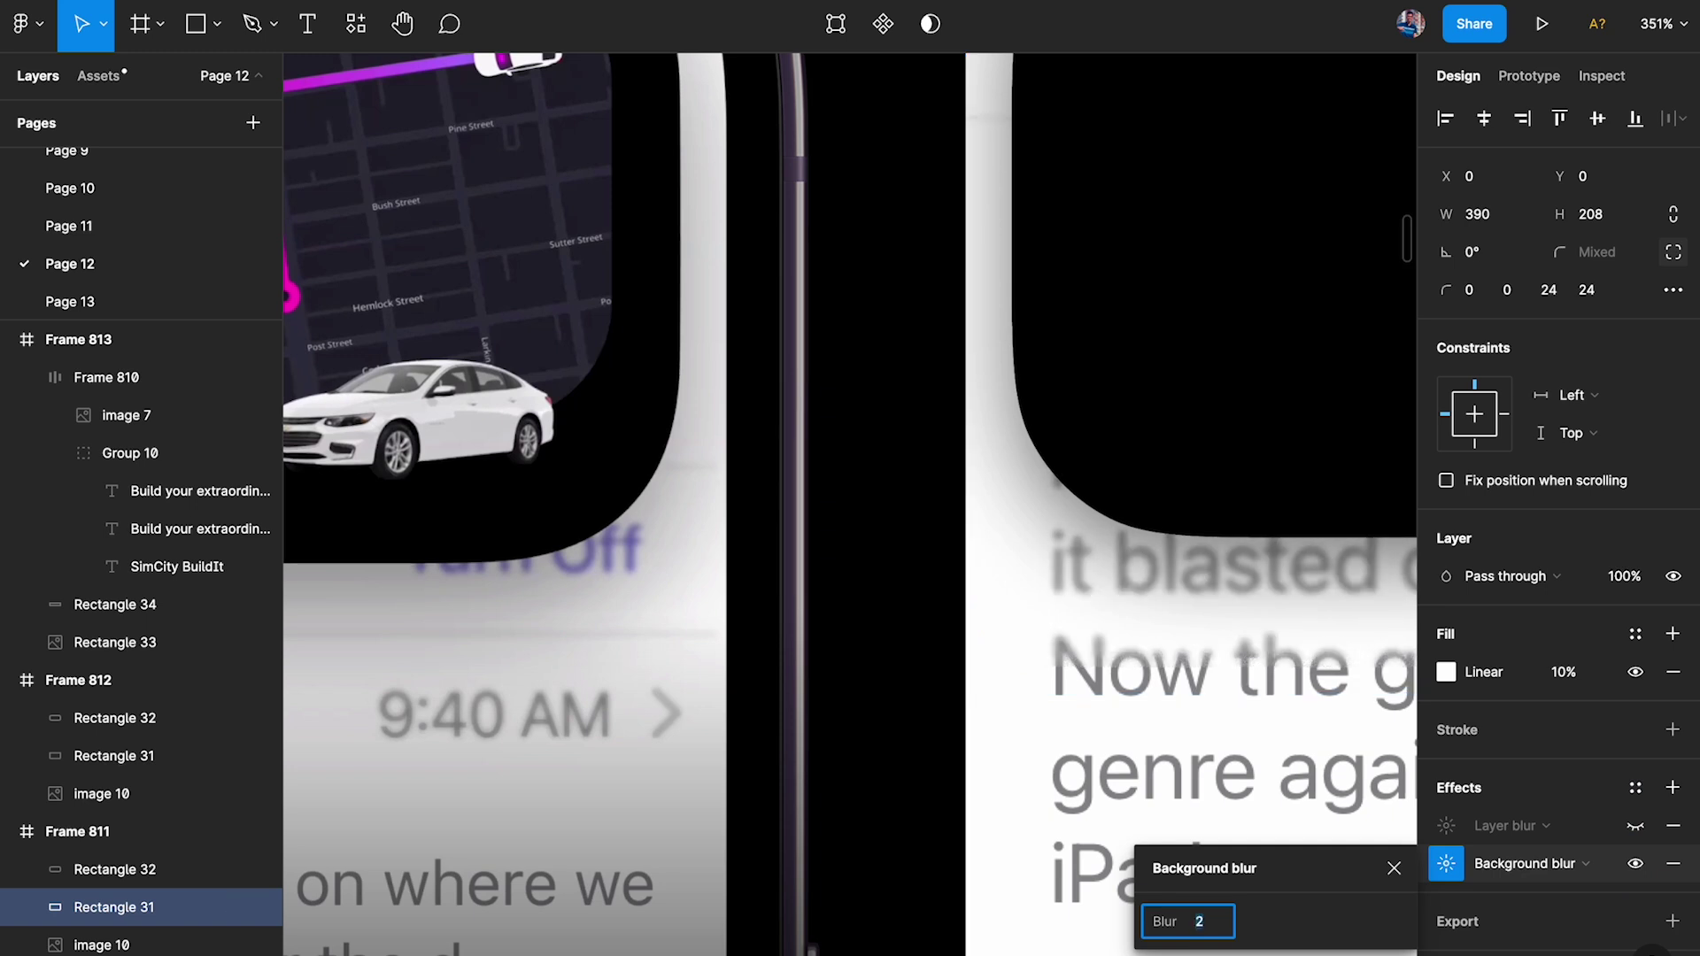
{"action": "type", "text": "1"}
{"action": "key", "text": "Return"}
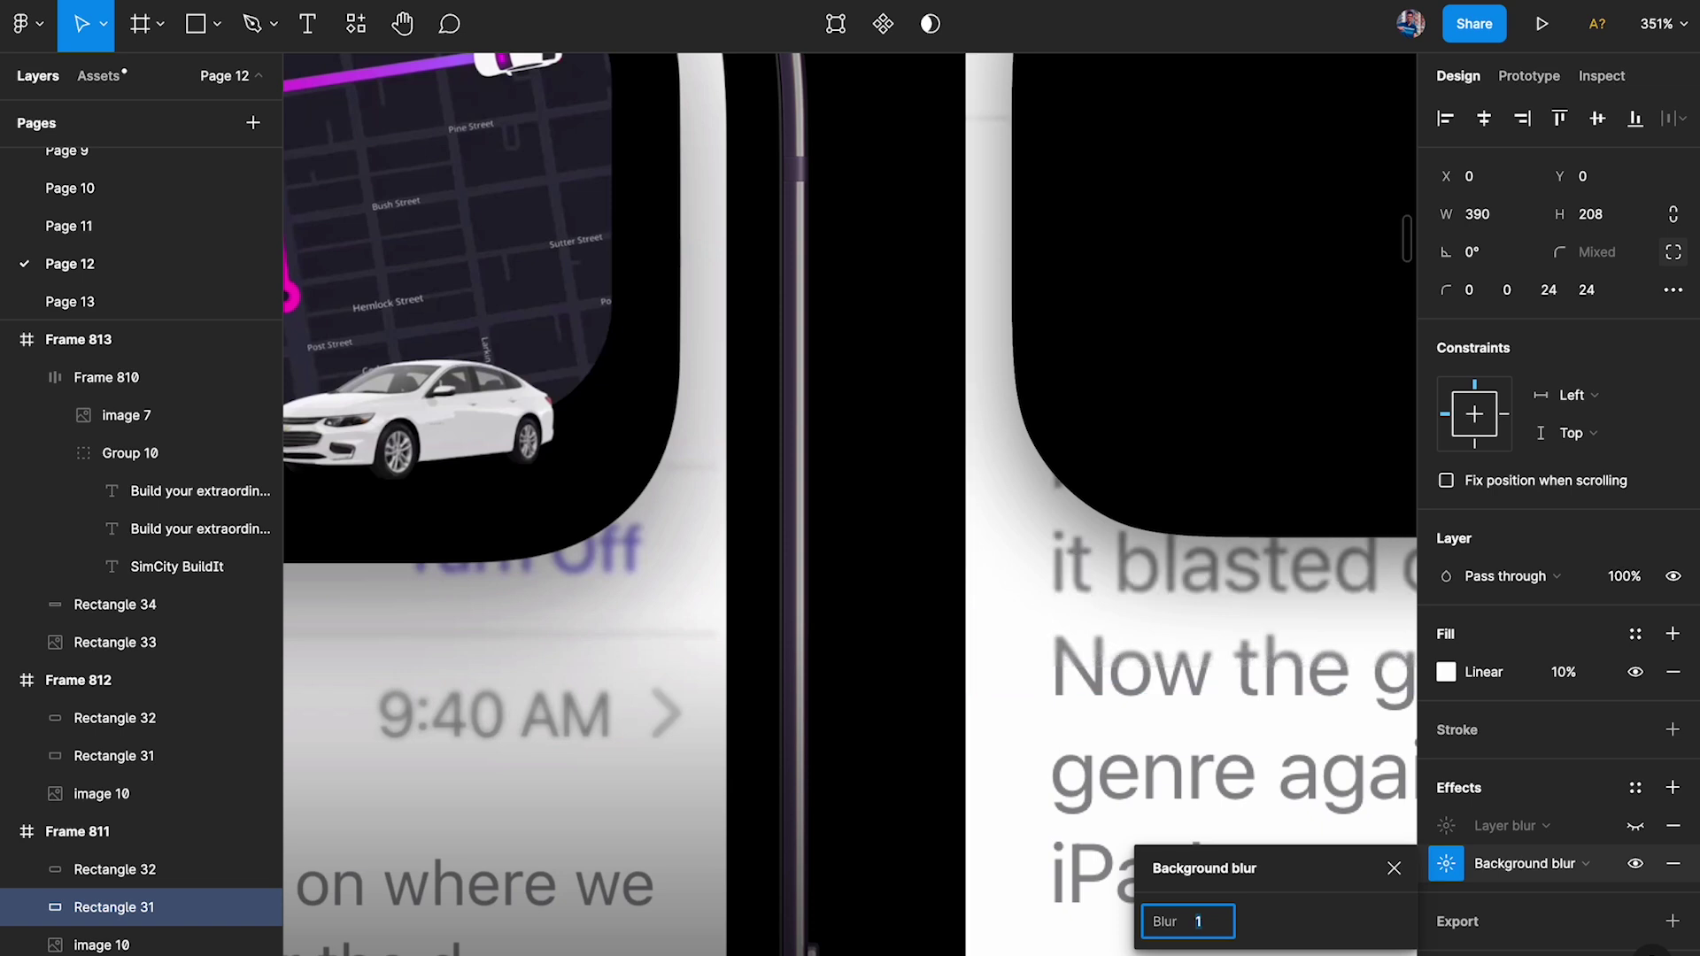
Shorten Frame 811's blur rectangle to a height of 204 by moving up its lower edge.
{"action": "left_click", "coordinate": [891, 520]}
{"action": "left_click", "coordinate": [1119, 585]}
{"action": "left_click", "coordinate": [751, 596]}
{"action": "scroll", "coordinate": [752, 598], "scroll_direction": "right", "scroll_amount": 9}
{"action": "left_click", "coordinate": [944, 648]}
{"action": "left_click_drag", "start_coordinate": [943, 689], "coordinate": [945, 692]}
{"action": "left_click", "coordinate": [963, 785]}
{"action": "scroll", "coordinate": [963, 788], "scroll_direction": "down", "scroll_amount": 1}
{"action": "scroll", "coordinate": [963, 787], "scroll_direction": "left", "scroll_amount": 4}
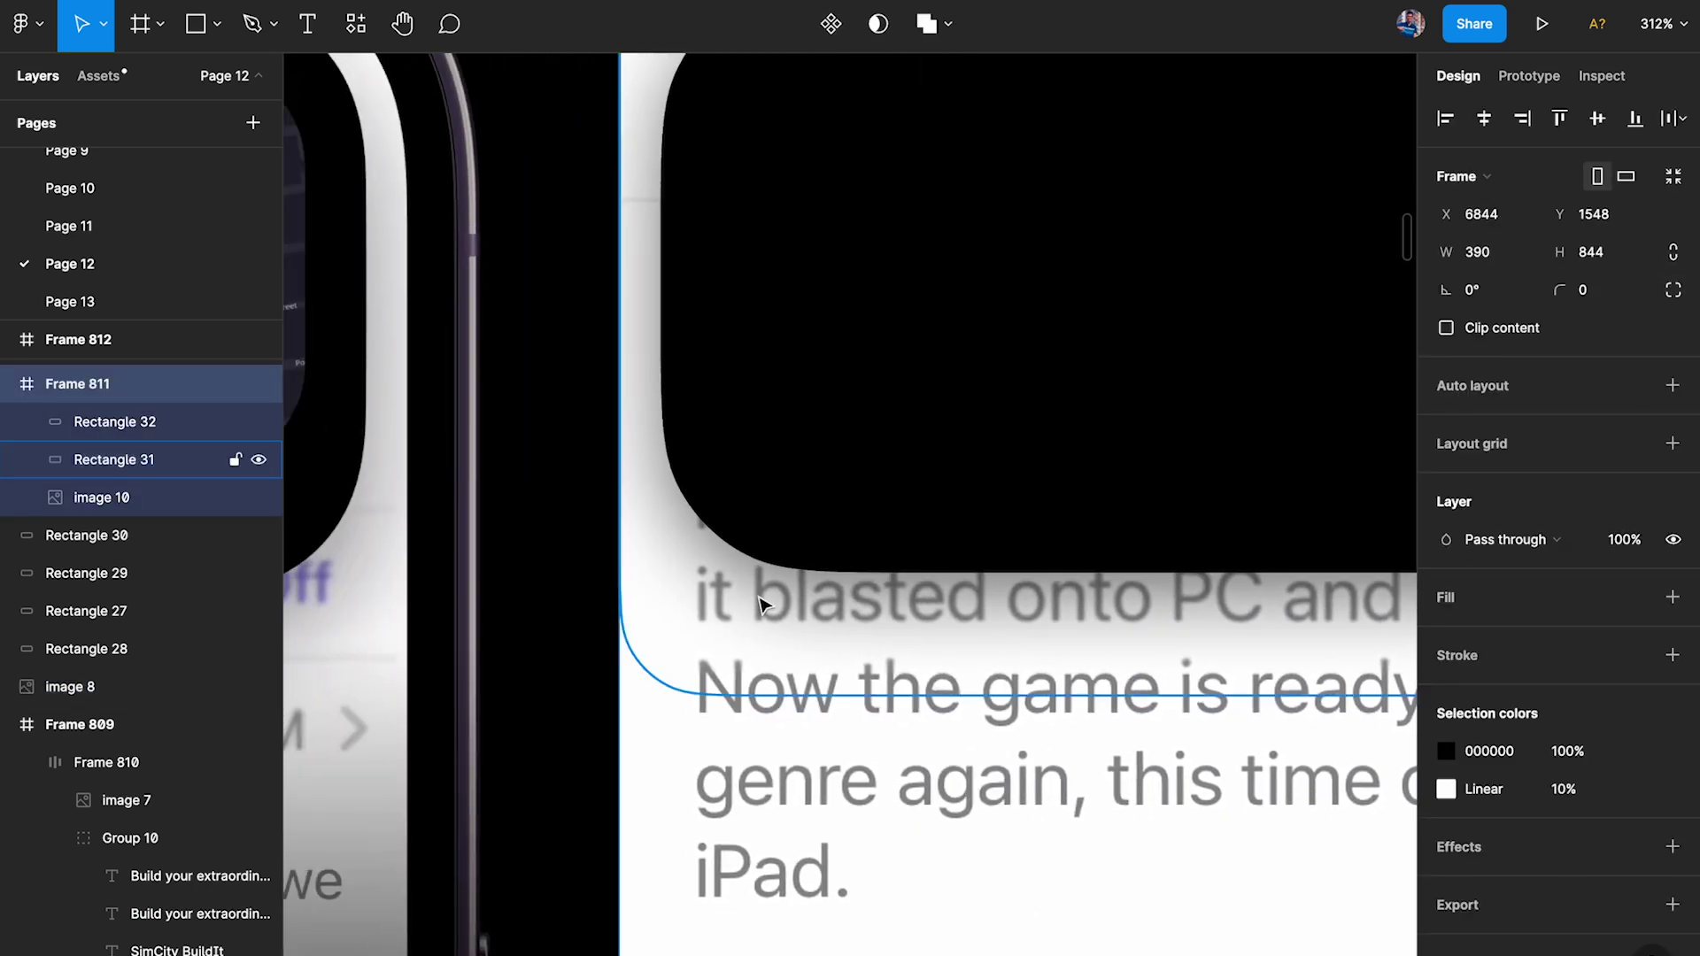
Set the background blur of Frame 811's blur rectangle to 2 and compare the text with the Lyft reference.
{"action": "left_click", "coordinate": [758, 605]}
{"action": "scroll", "coordinate": [1062, 708], "scroll_direction": "left", "scroll_amount": 2}
{"action": "left_click", "coordinate": [1445, 864]}
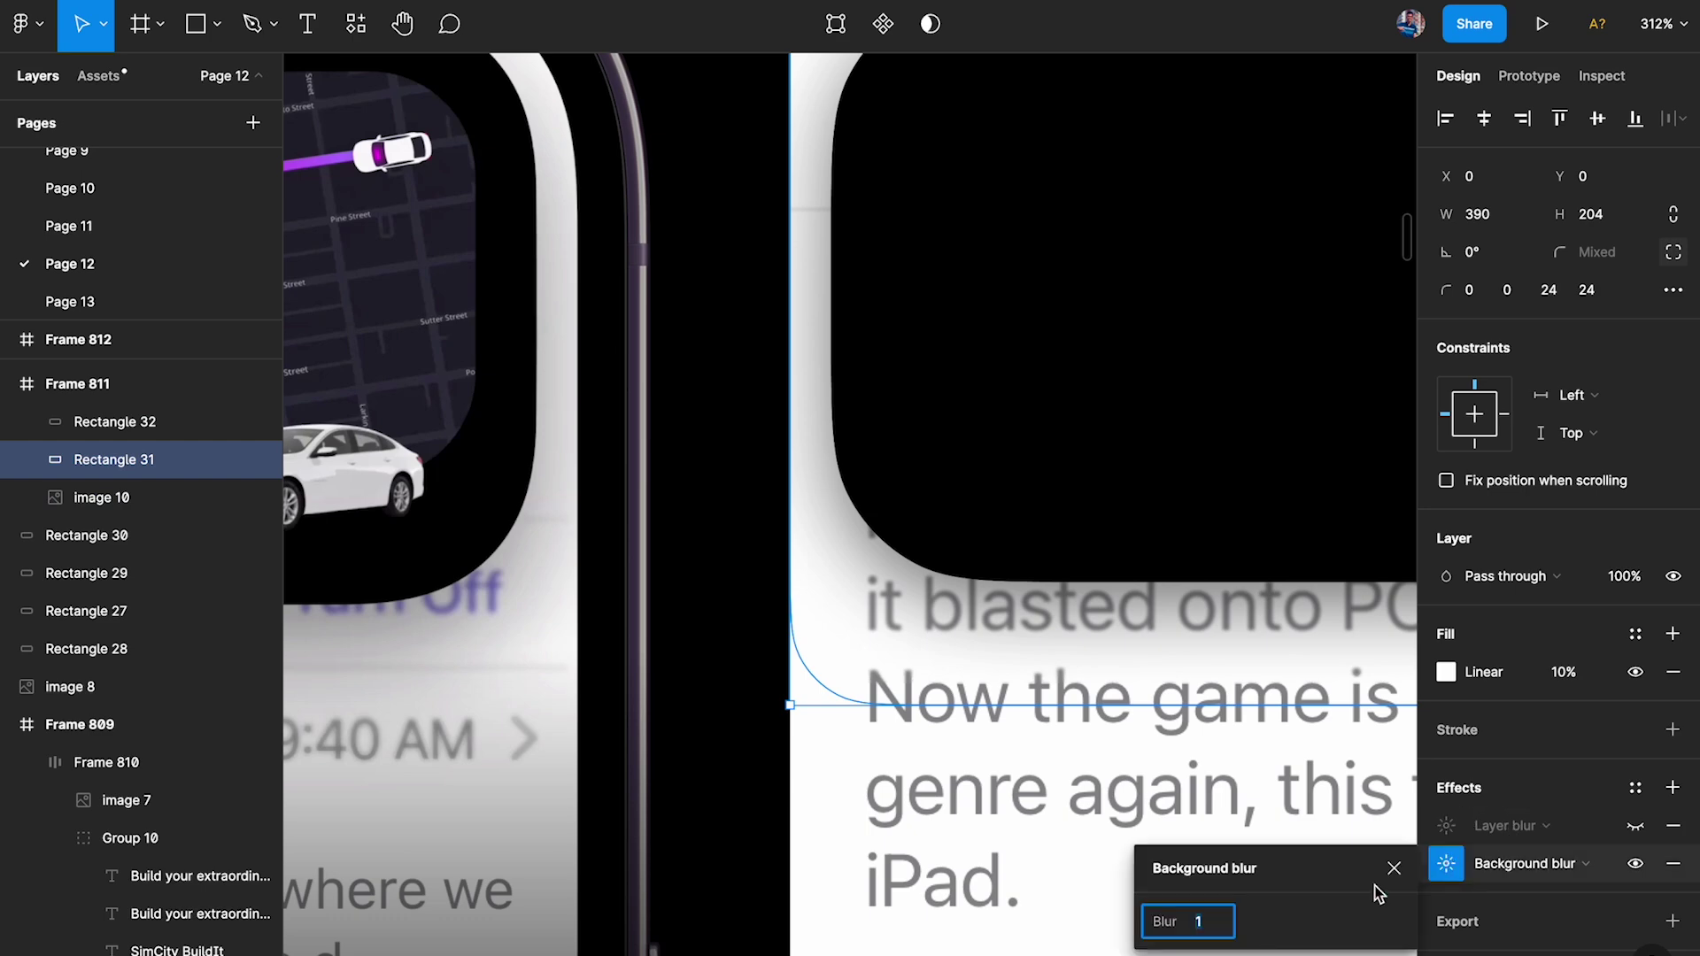
{"action": "key", "text": "Up"}
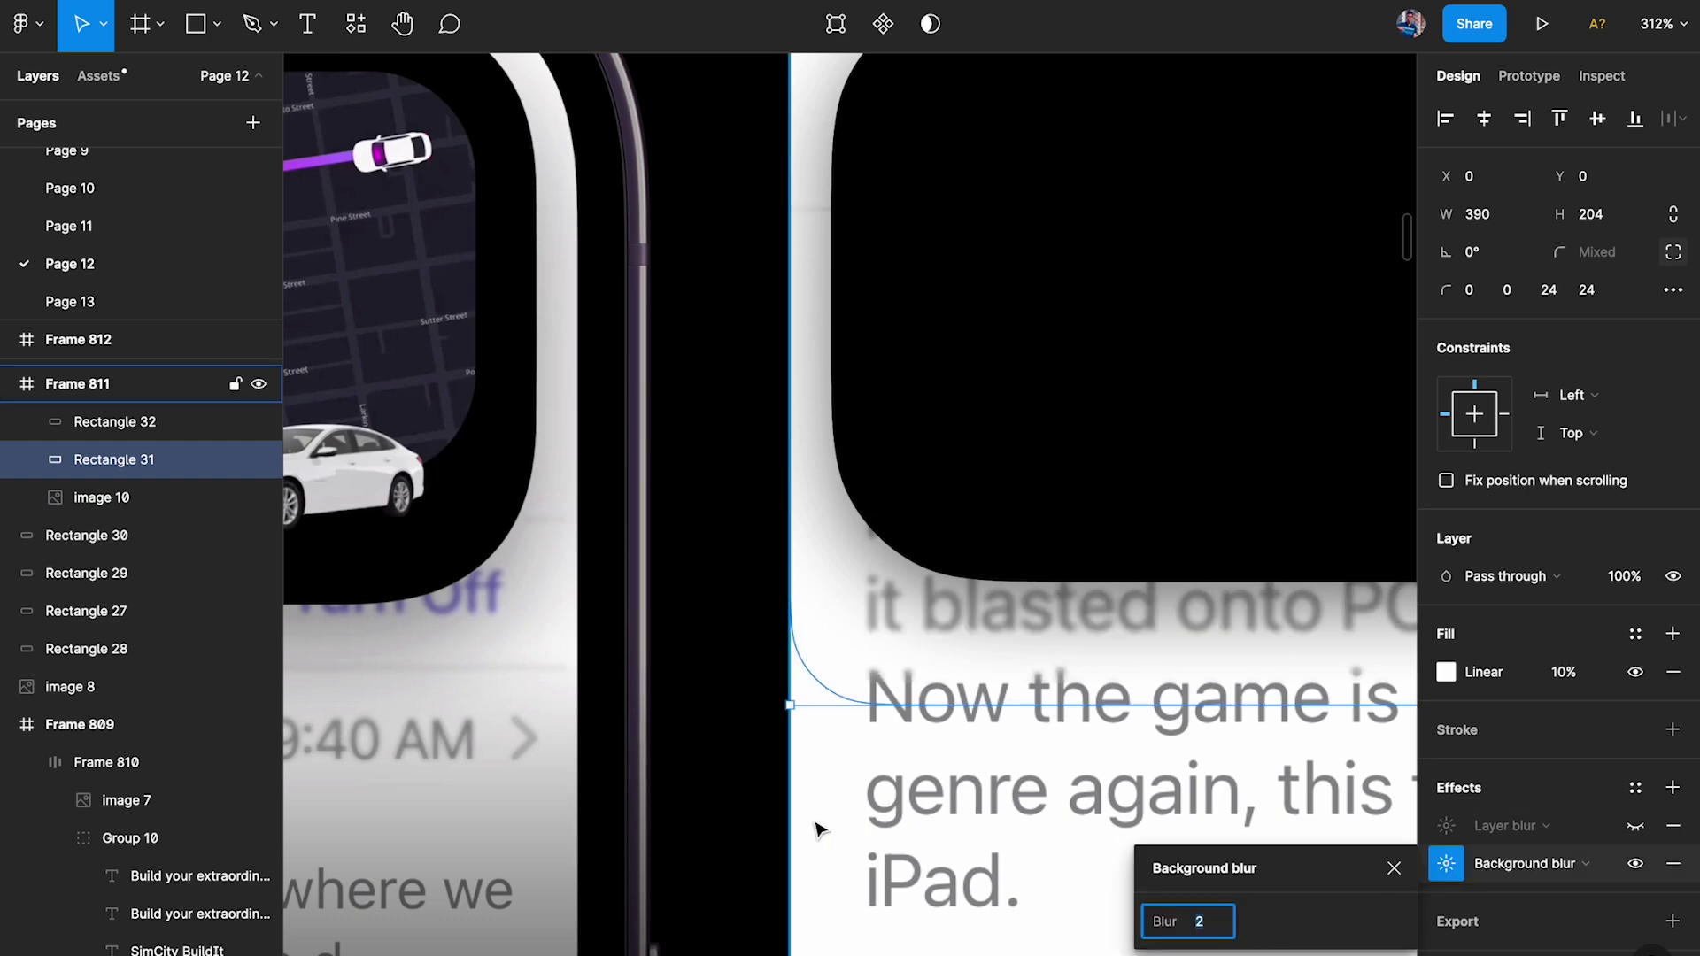
{"action": "key", "text": "Escape"}
{"action": "key", "text": "Escape"}
{"action": "scroll", "coordinate": [1097, 653], "scroll_direction": "up", "scroll_amount": 5}
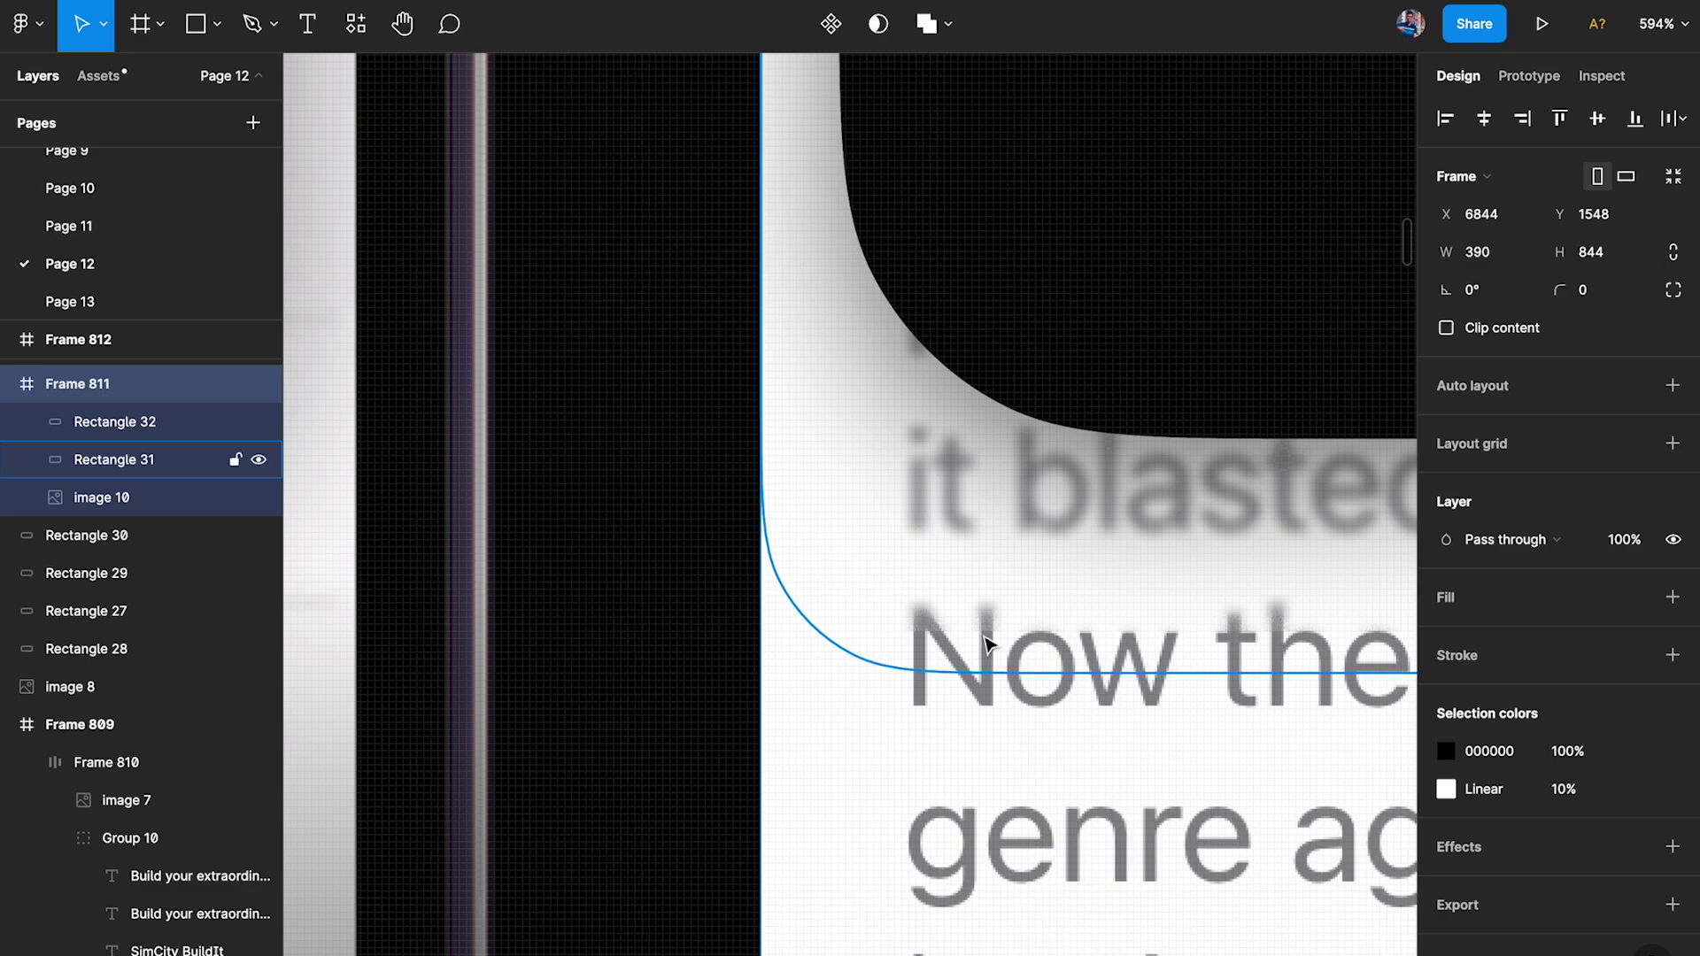
{"action": "scroll", "coordinate": [1016, 651], "scroll_direction": "down", "scroll_amount": 3}
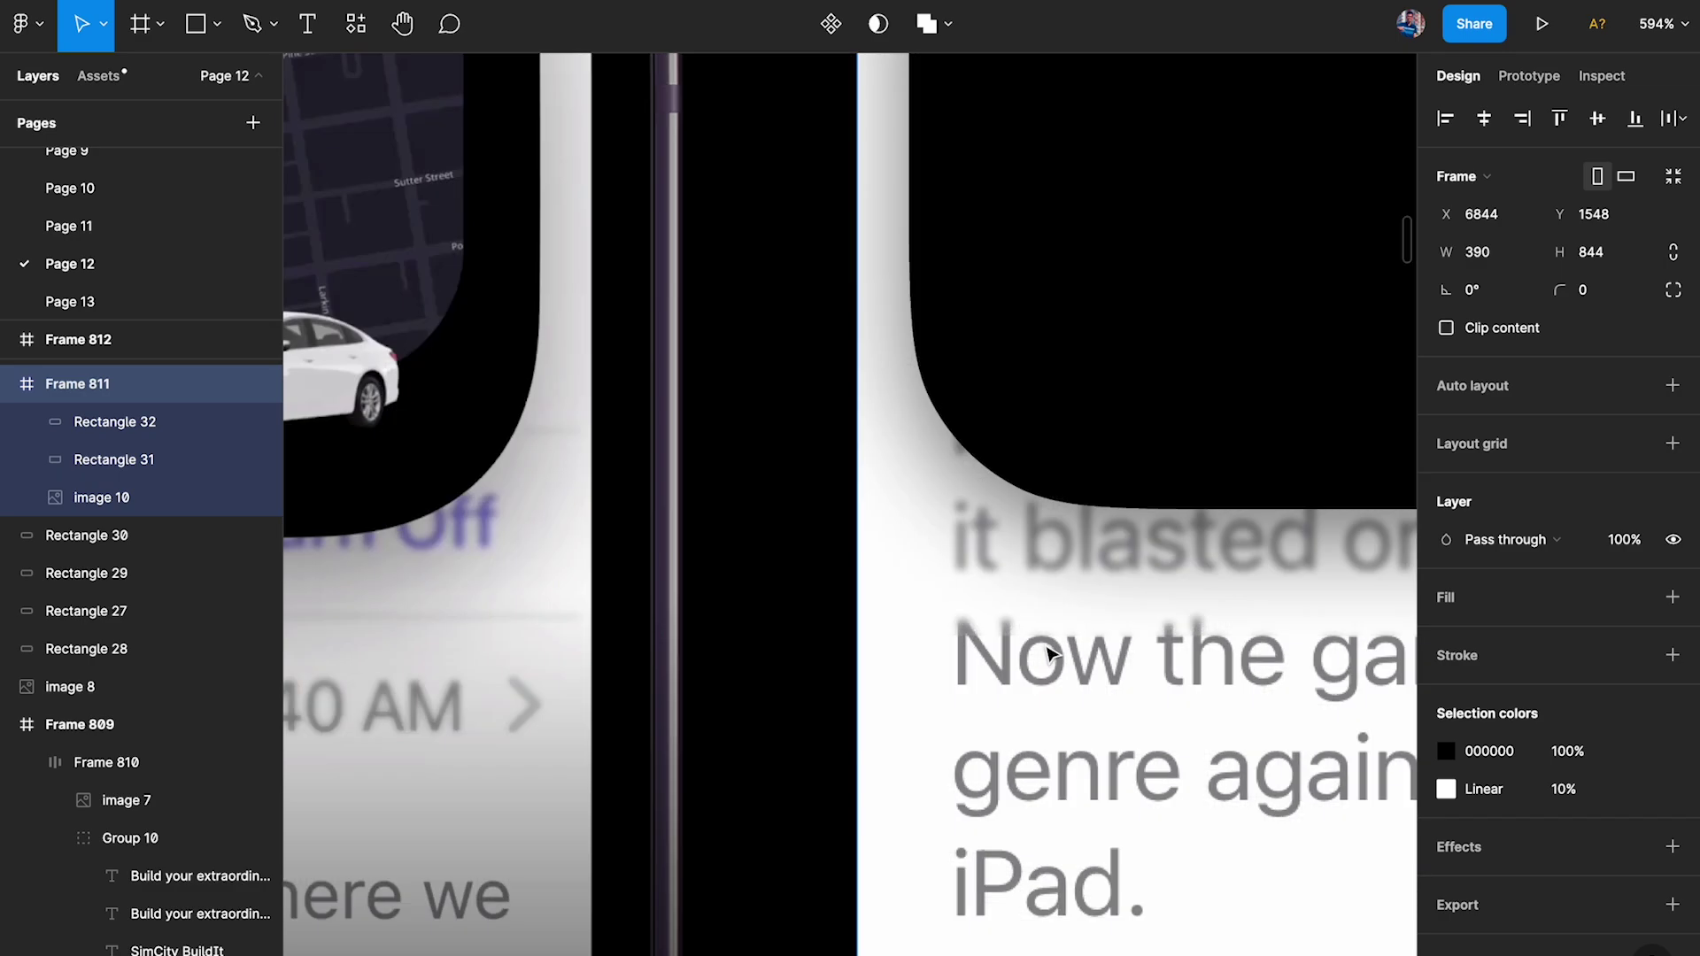
Extend the lower edge of the blur rectangle to a height of 209 and examine the blur on the text lines.
{"action": "scroll", "coordinate": [1047, 653], "scroll_direction": "right", "scroll_amount": 5}
{"action": "left_click", "coordinate": [1015, 671]}
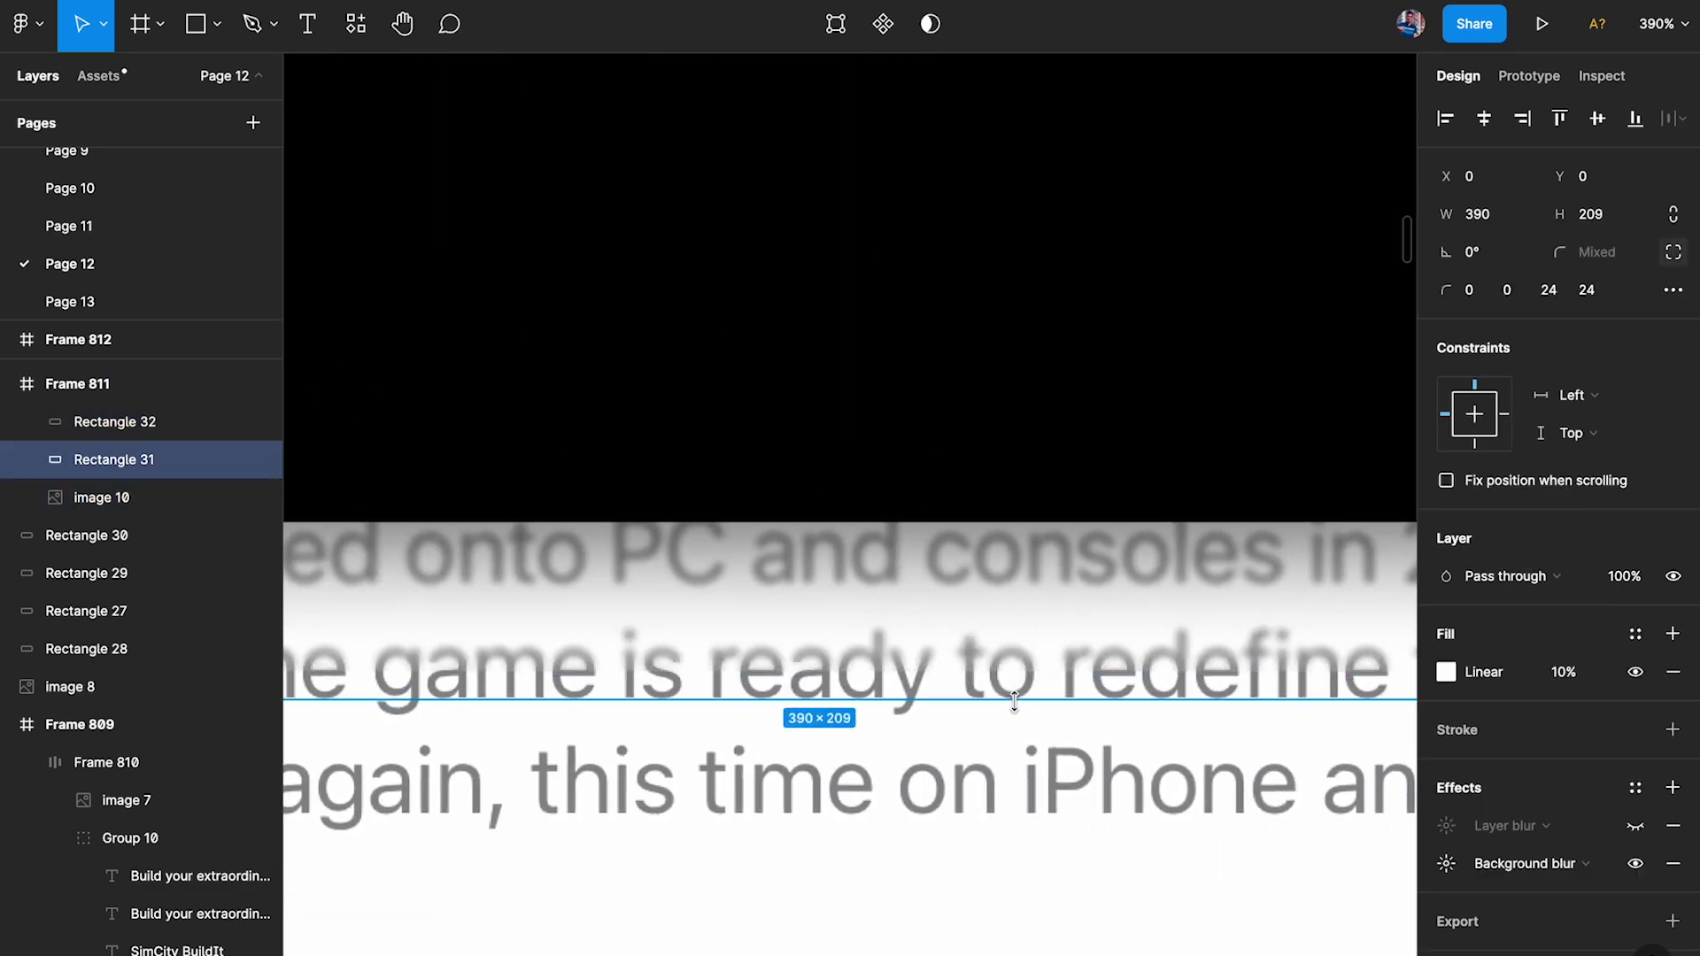
{"action": "key", "text": "Escape"}
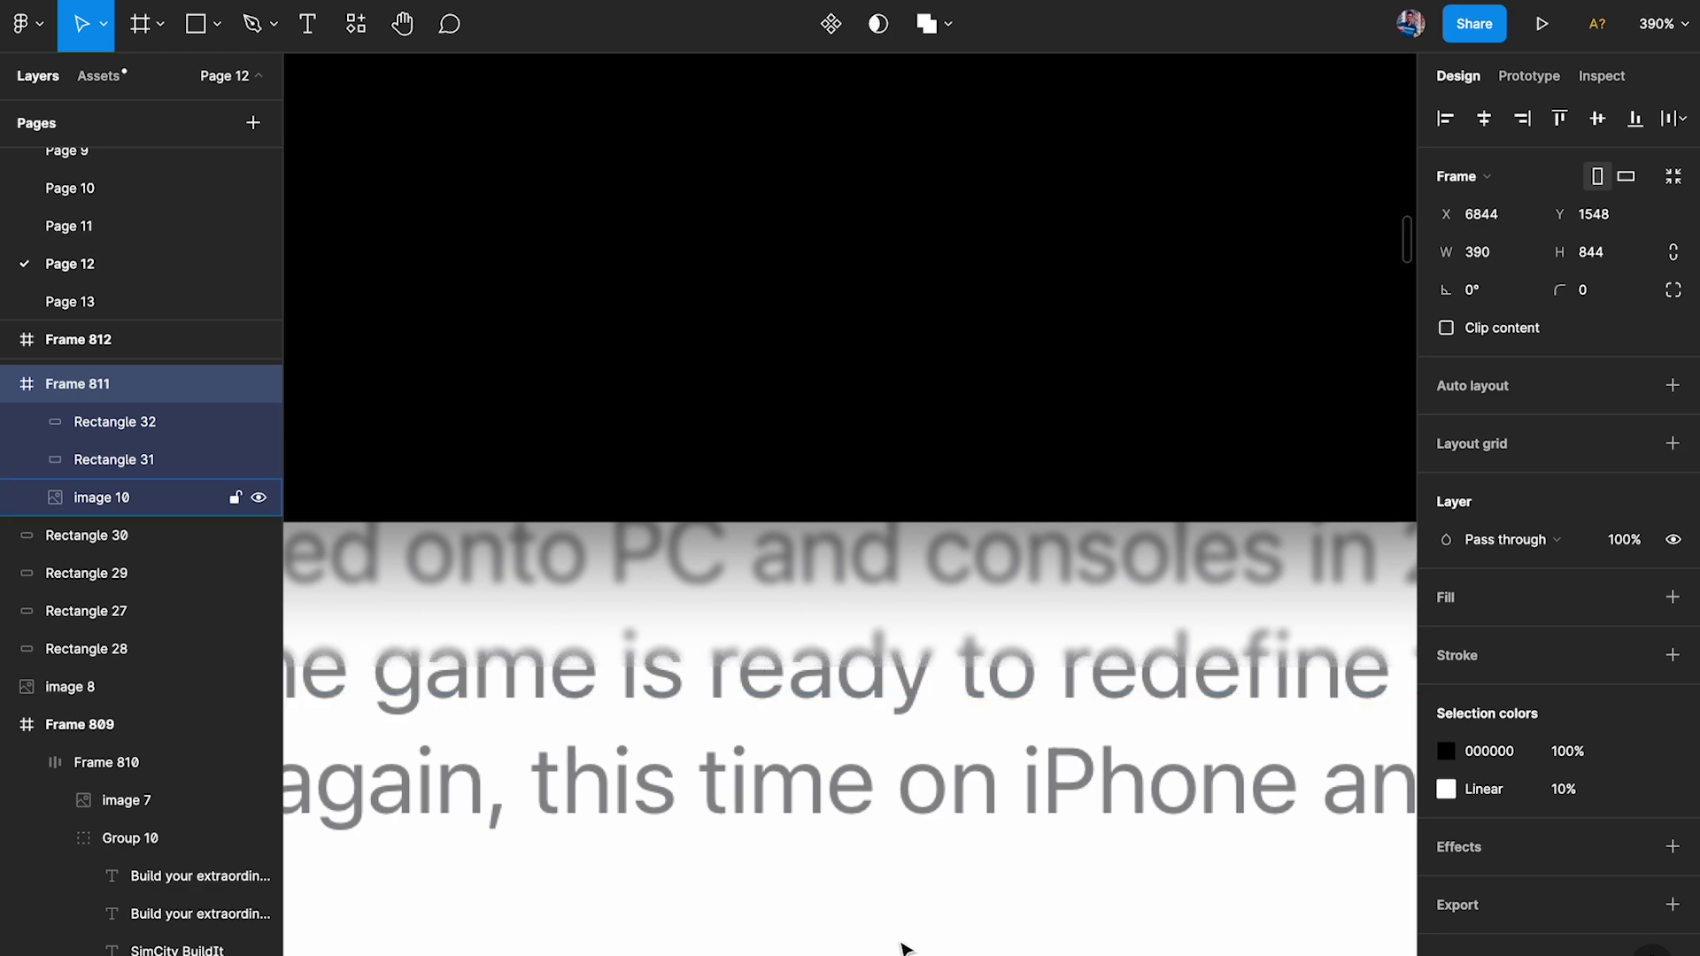
{"action": "scroll", "coordinate": [1081, 800], "scroll_direction": "up", "scroll_amount": 3}
{"action": "left_click", "coordinate": [1033, 660]}
{"action": "key", "text": "Escape"}
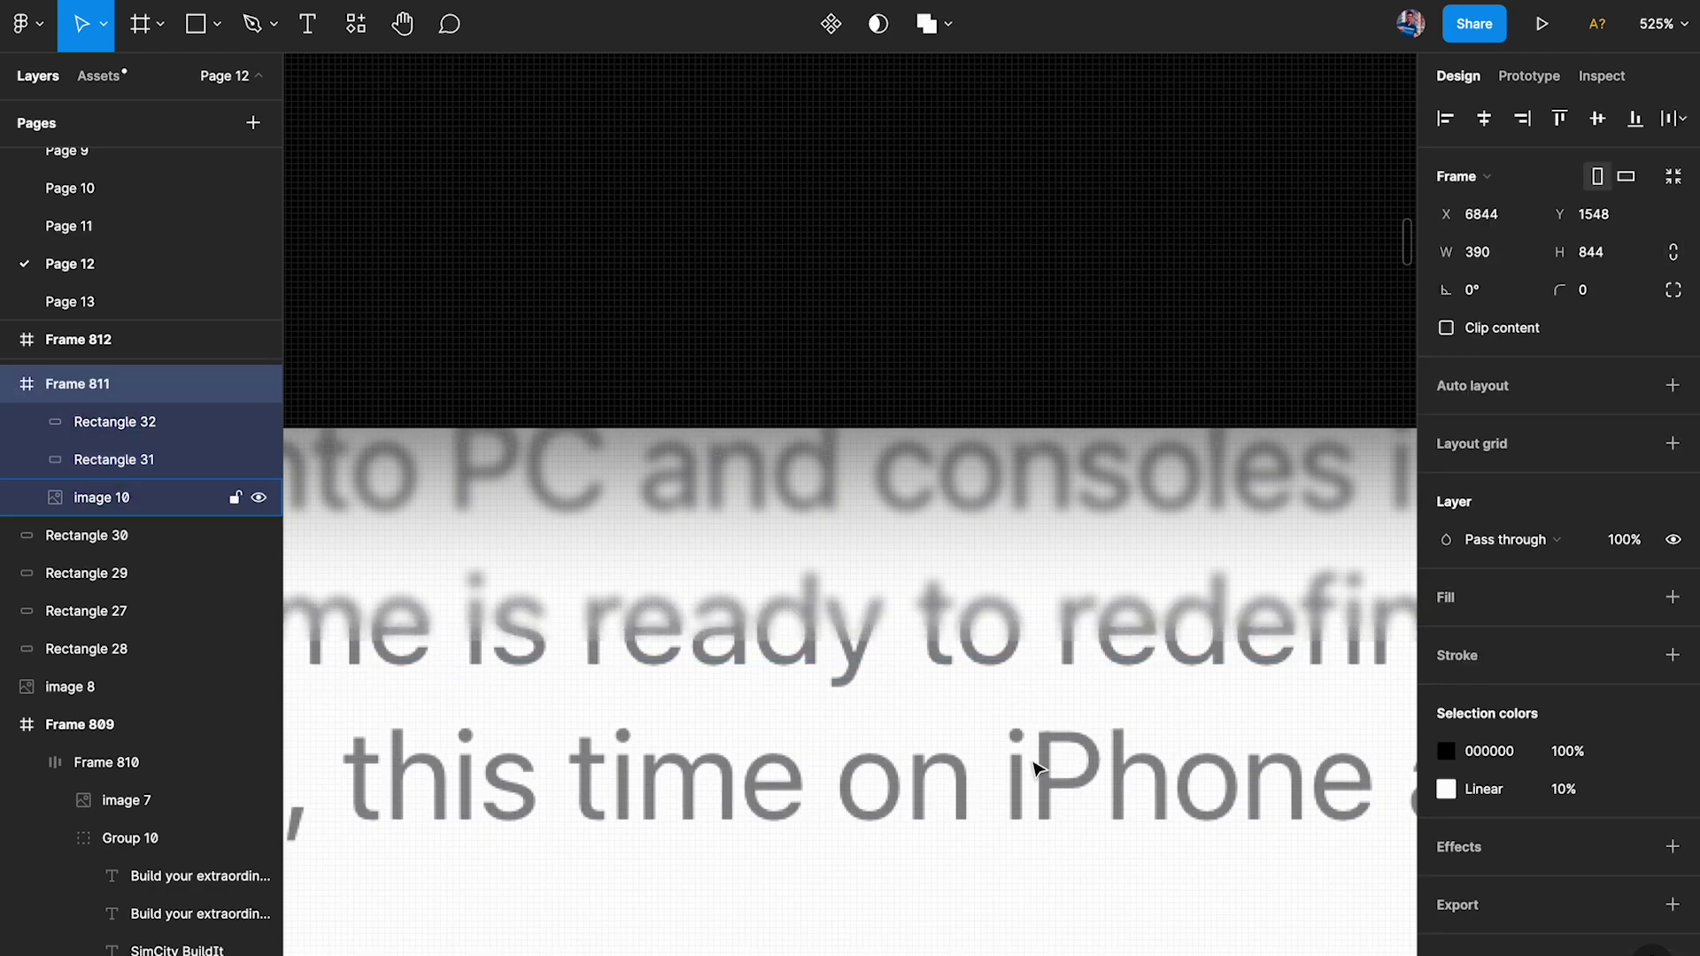
{"action": "scroll", "coordinate": [1031, 761], "scroll_direction": "down", "scroll_amount": 2}
{"action": "scroll", "coordinate": [997, 748], "scroll_direction": "down", "scroll_amount": 3}
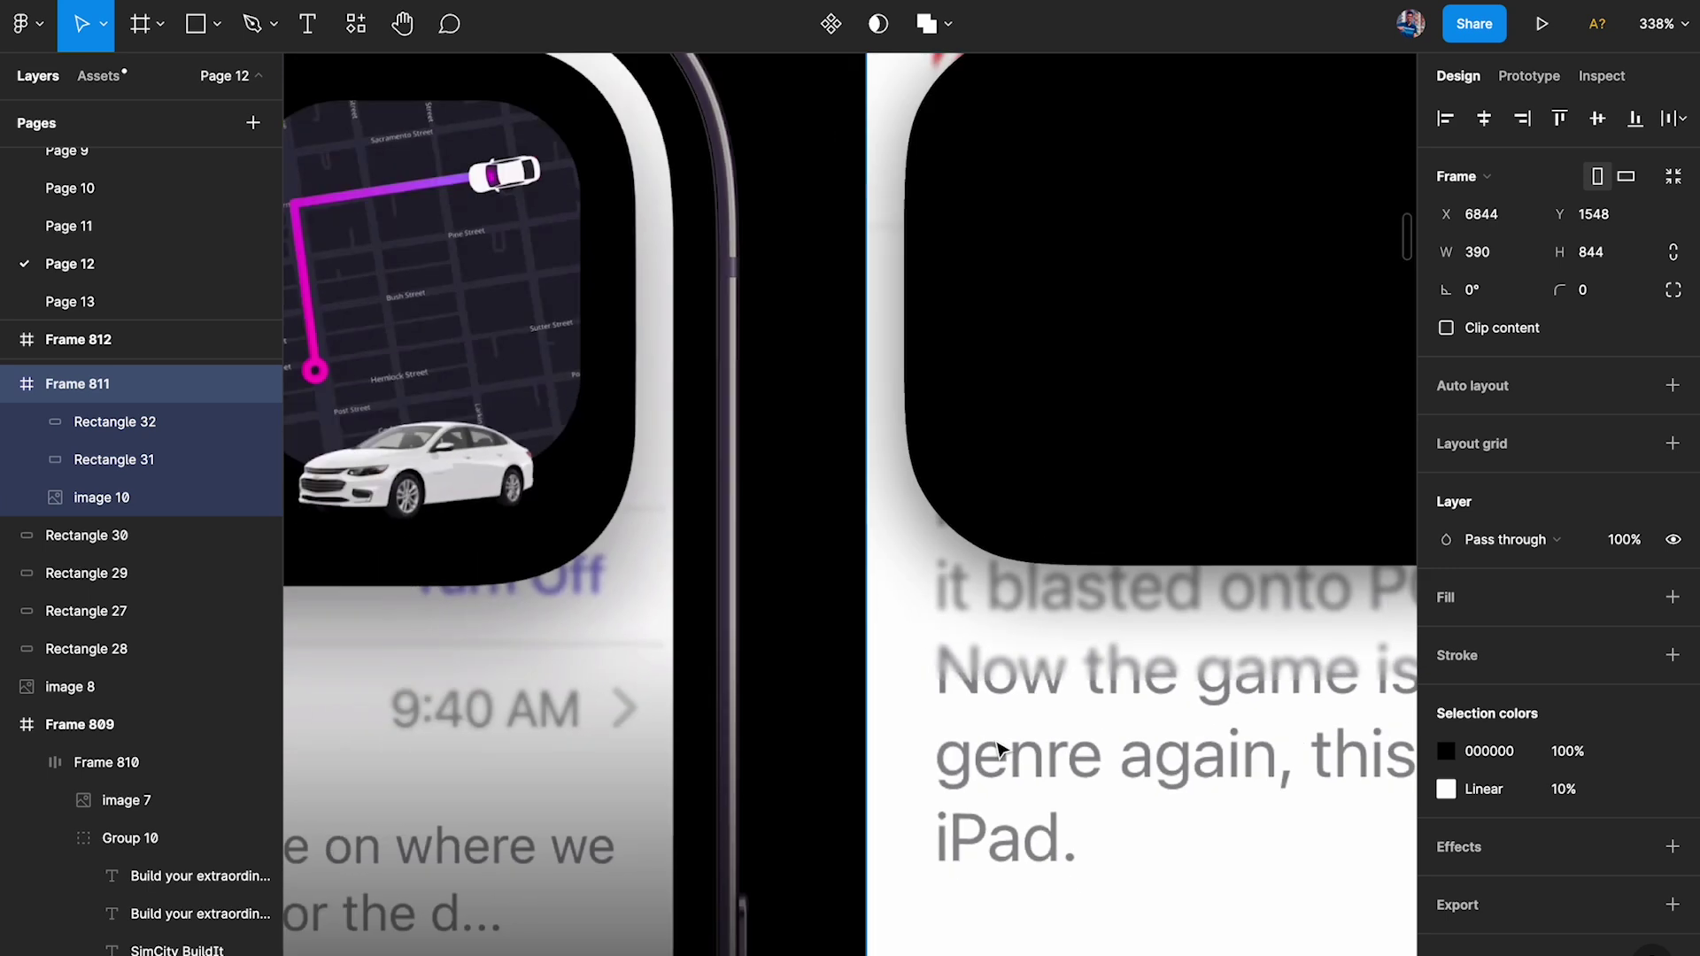
Undo the last height changes of Frame 811's blur rectangle.
{"action": "scroll", "coordinate": [983, 717], "scroll_direction": "down", "scroll_amount": 2}
{"action": "left_click", "coordinate": [1017, 646]}
{"action": "key", "text": "ctrl+z"}
{"action": "key", "text": "ctrl+z"}
{"action": "key", "text": "ctrl+z"}
{"action": "key", "text": "ctrl+z"}
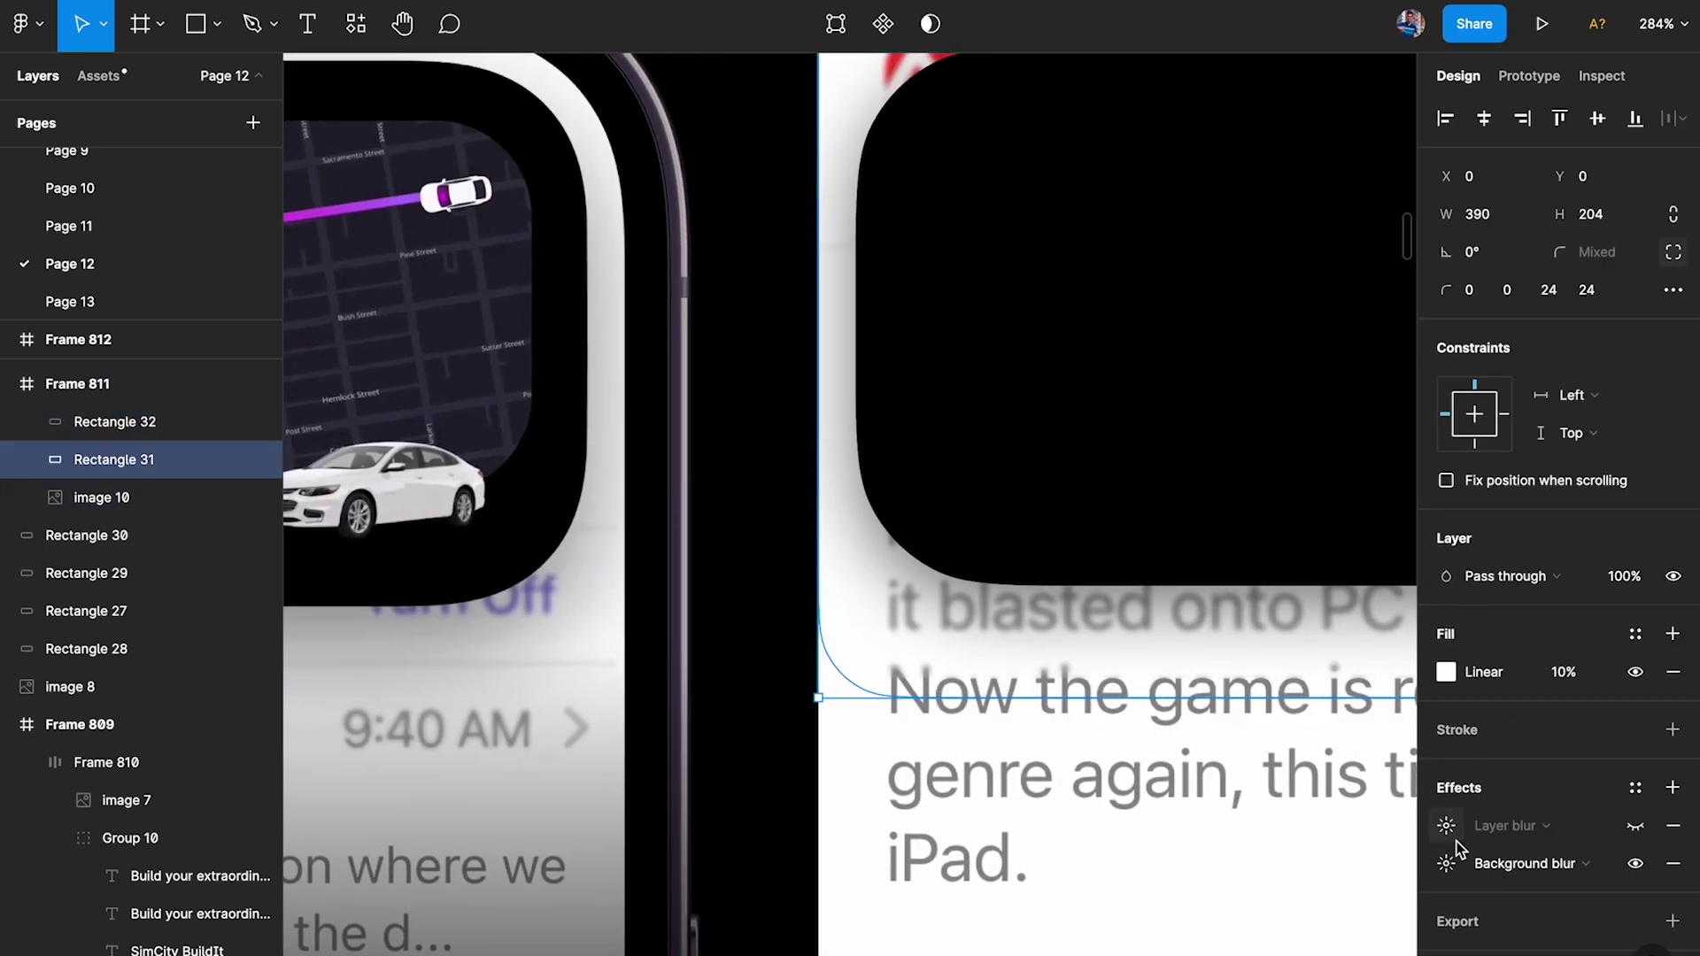
Extend the blur rectangle to a height of 209 and turn its layer blur back on.
{"action": "left_click", "coordinate": [1446, 865]}
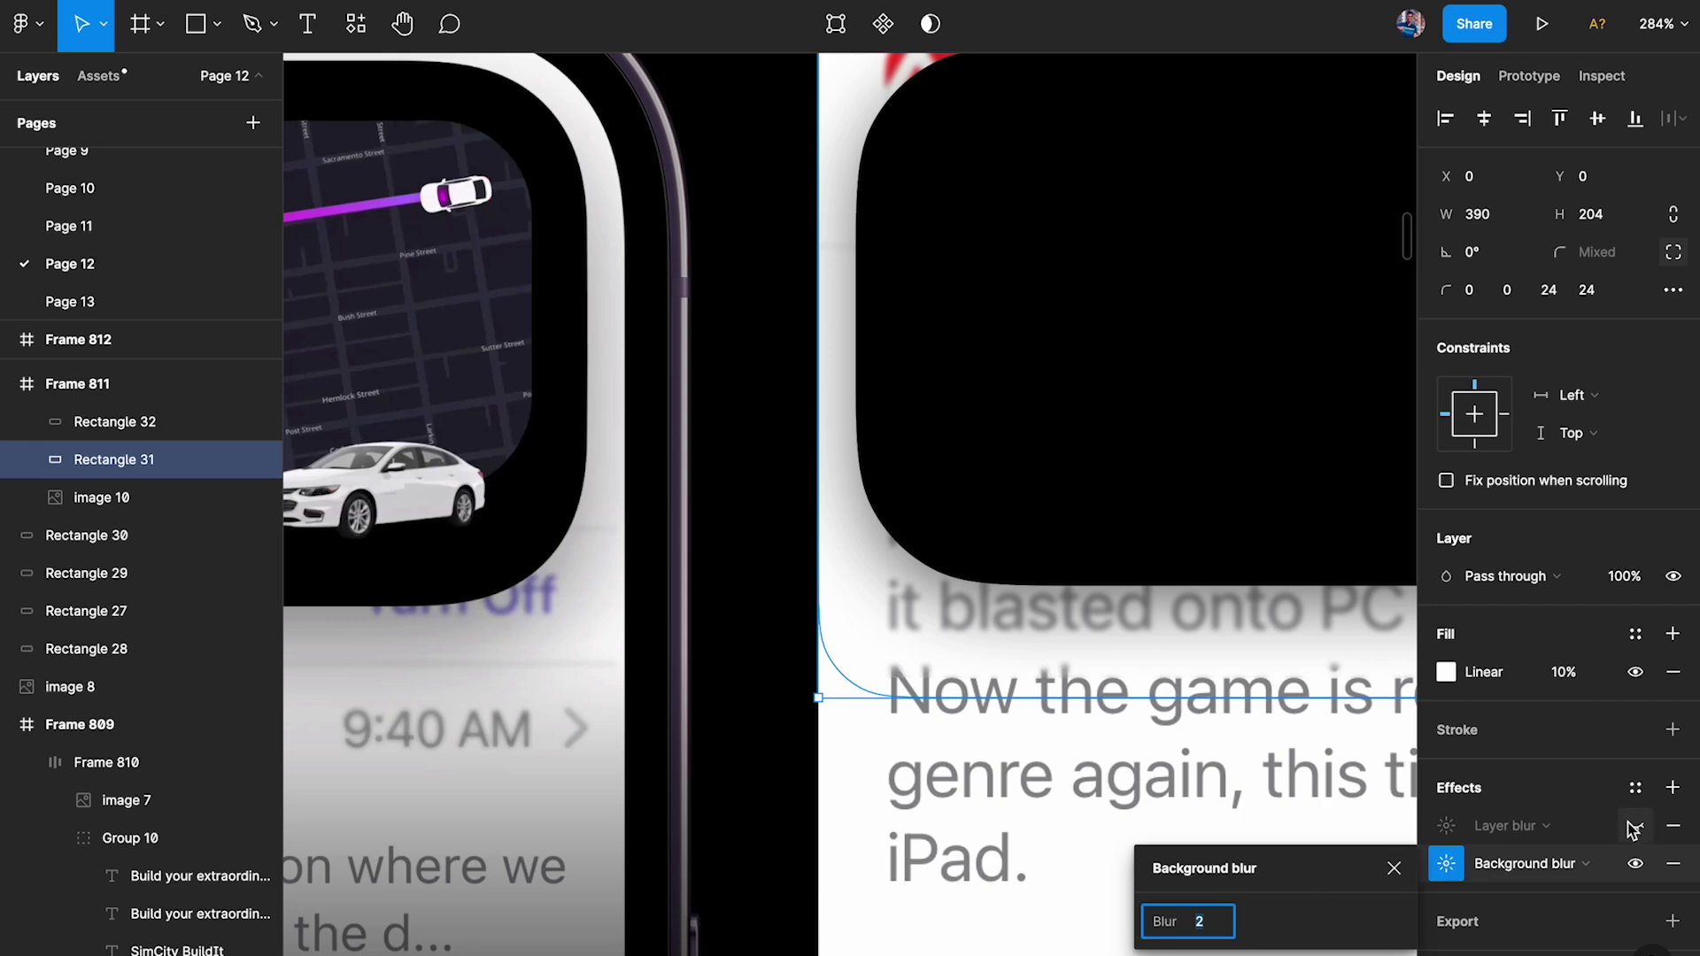
{"action": "scroll", "coordinate": [1118, 680], "scroll_direction": "up", "scroll_amount": 3}
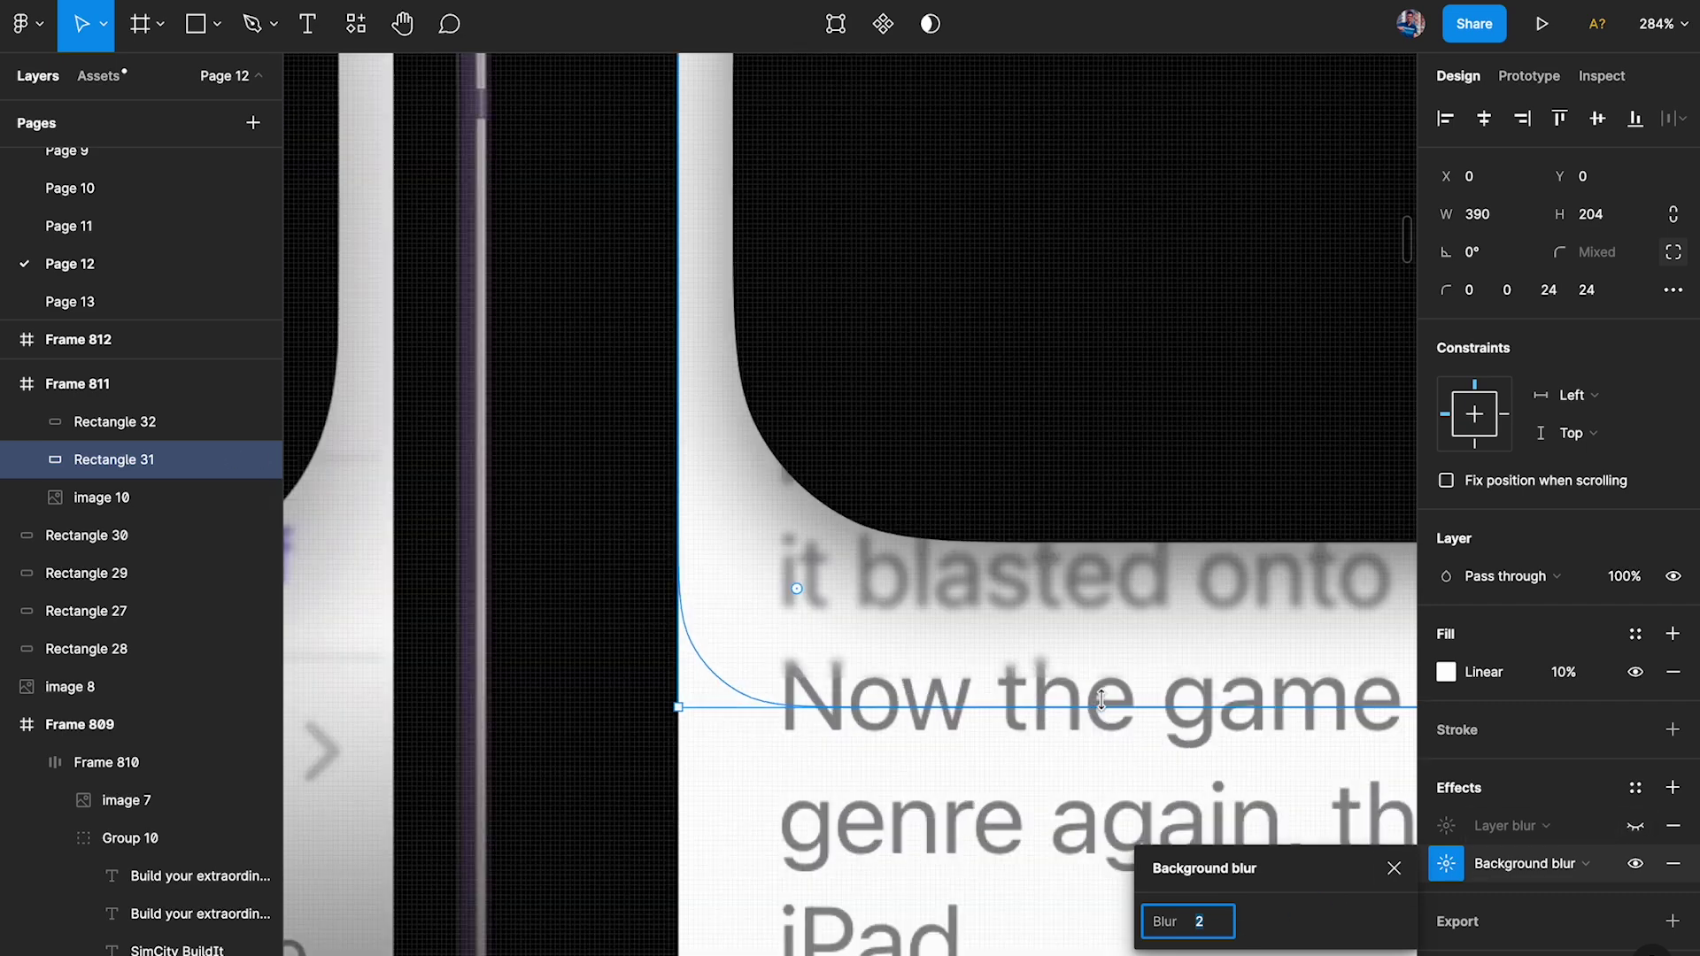
{"action": "left_click_drag", "start_coordinate": [1101, 712], "coordinate": [1067, 731]}
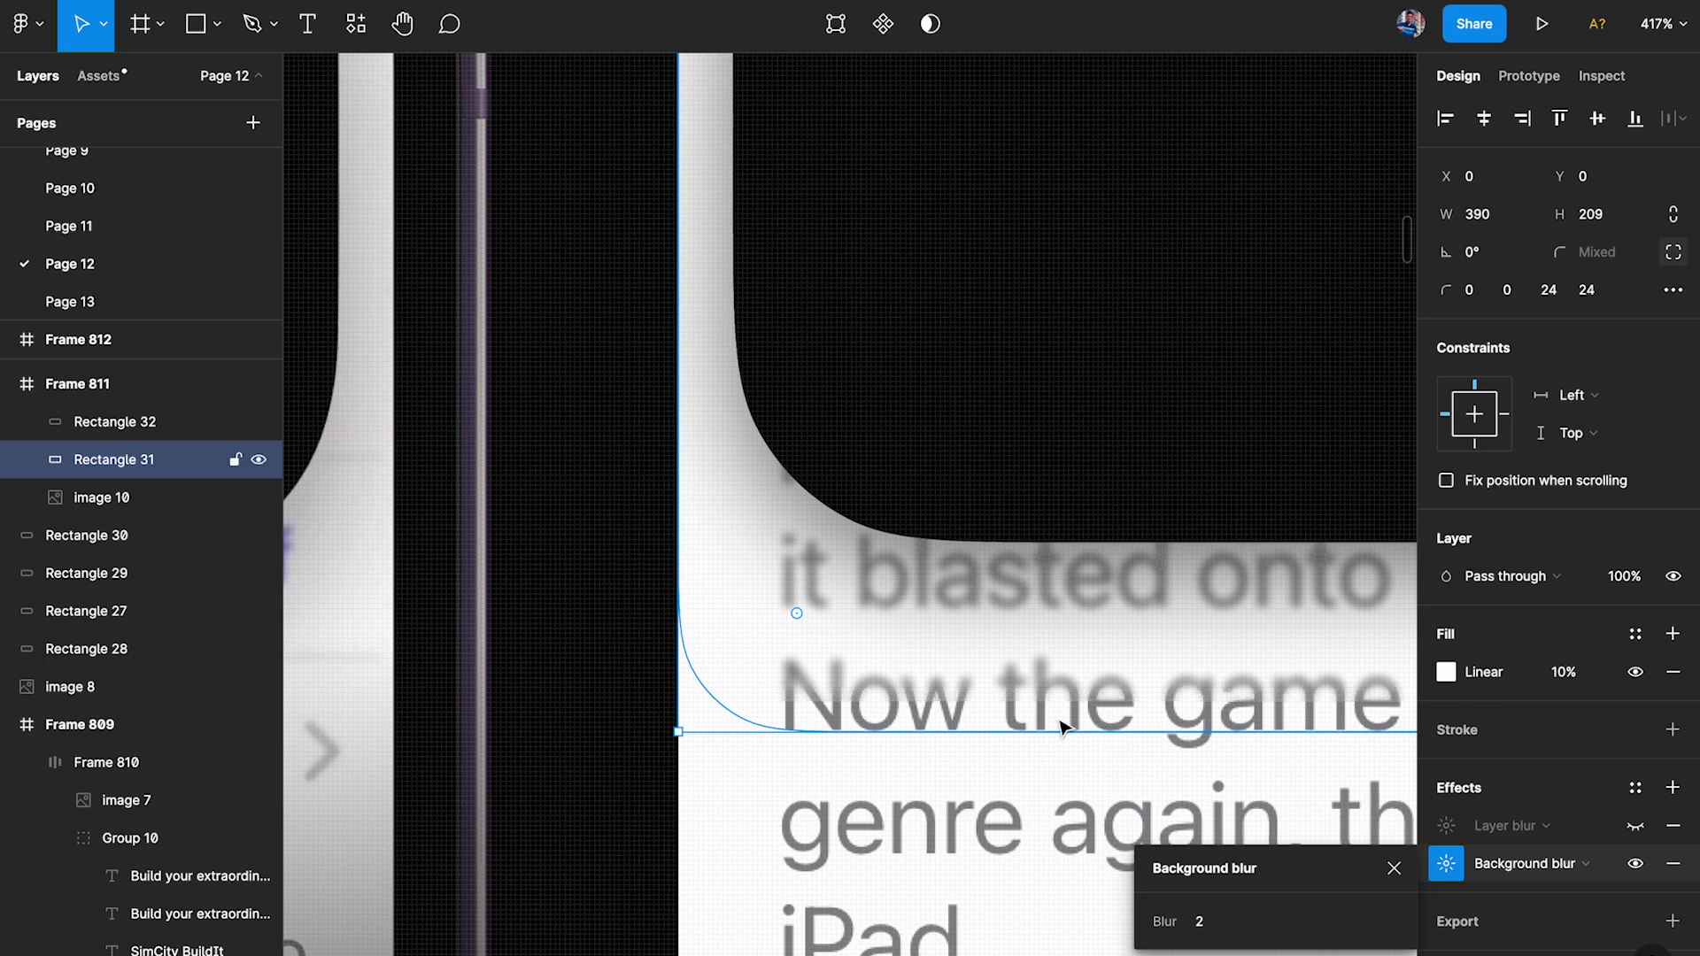
{"action": "scroll", "coordinate": [1067, 730], "scroll_direction": "up", "scroll_amount": 1}
{"action": "left_click", "coordinate": [1635, 826]}
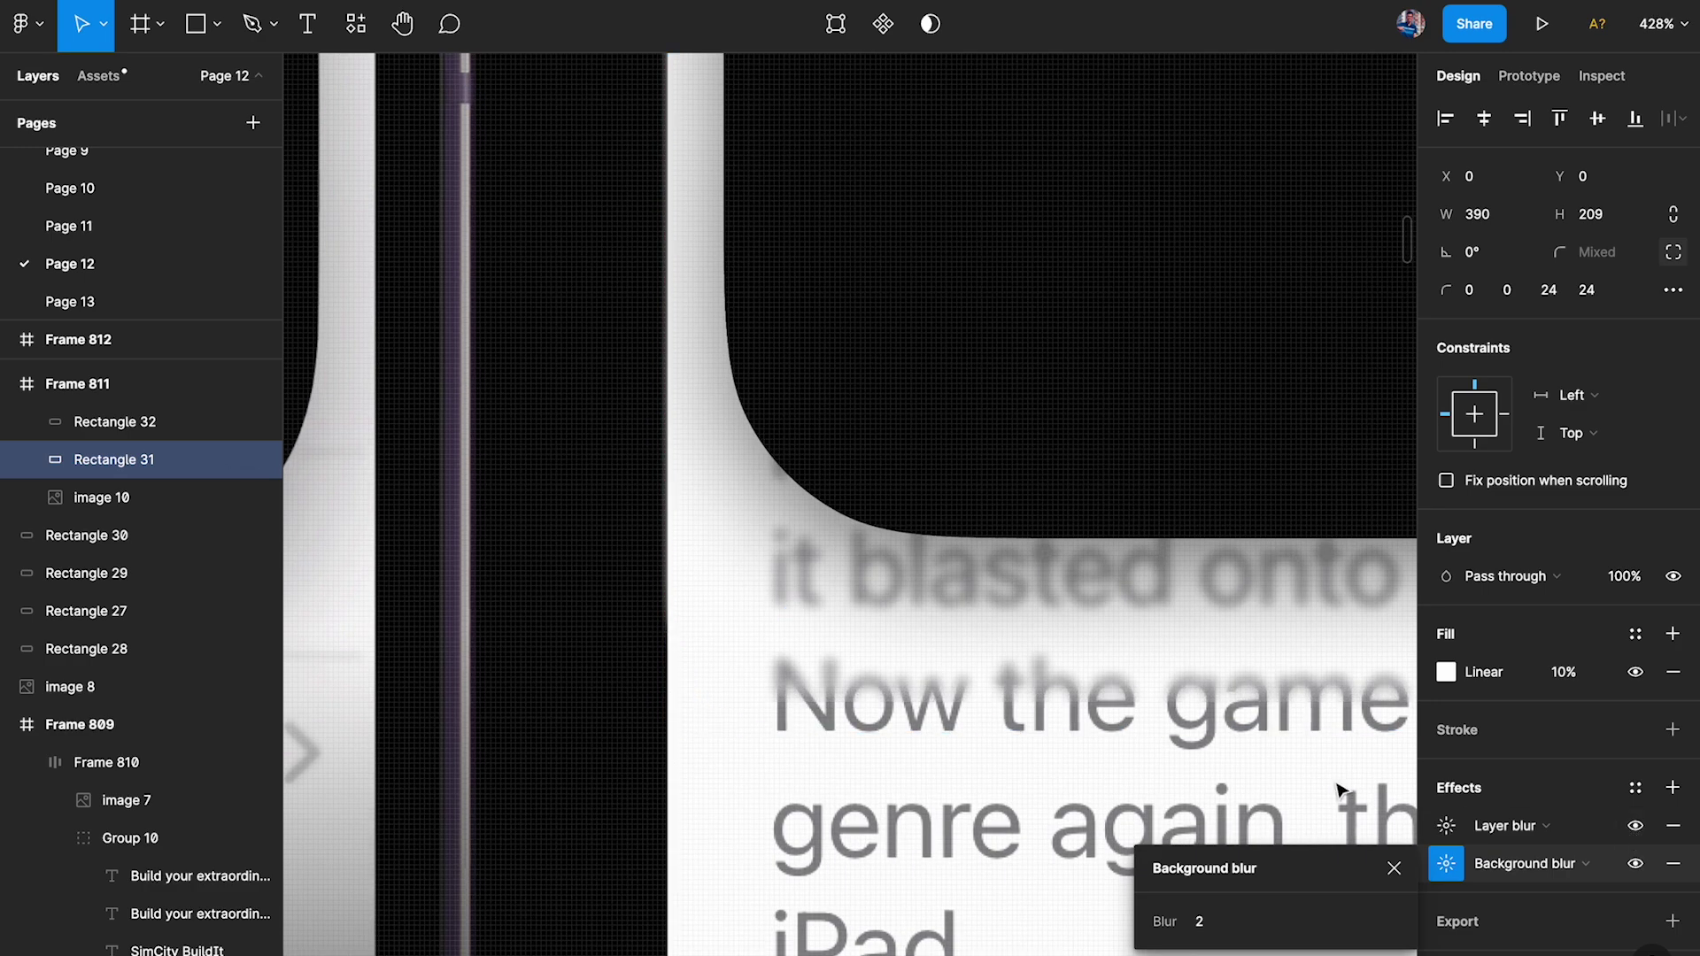
Check the amounts of the blur rectangle's layer blur and background blur against each other.
{"action": "left_click", "coordinate": [1220, 922]}
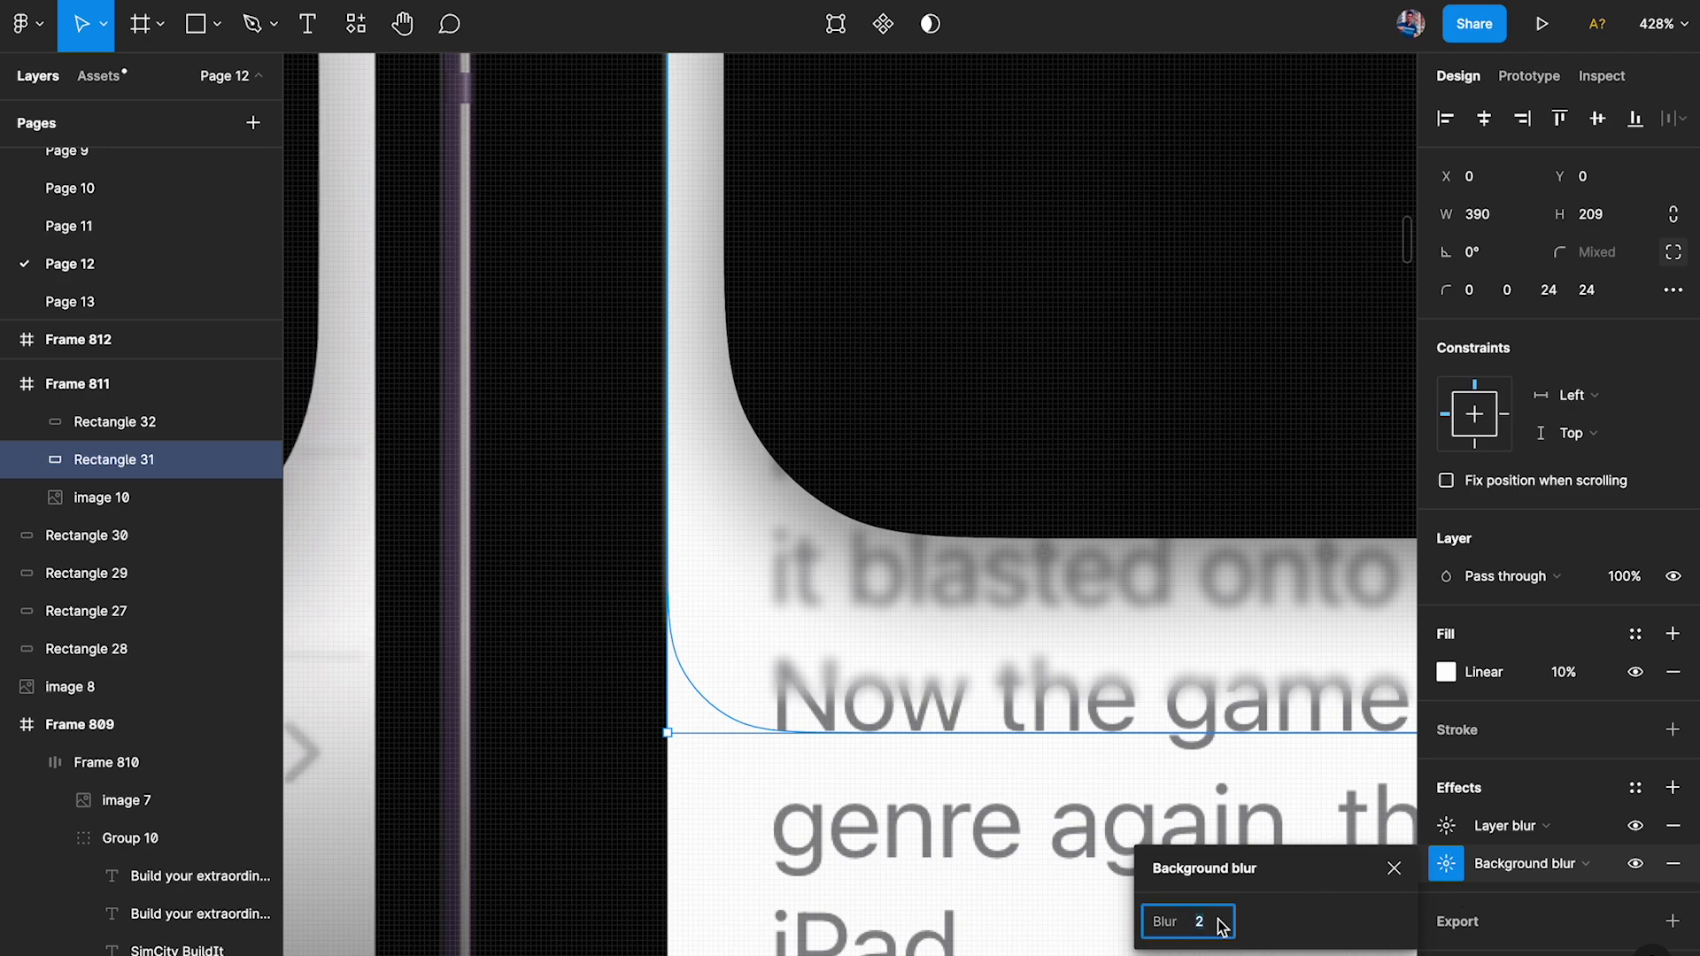
{"action": "left_click", "coordinate": [1451, 829]}
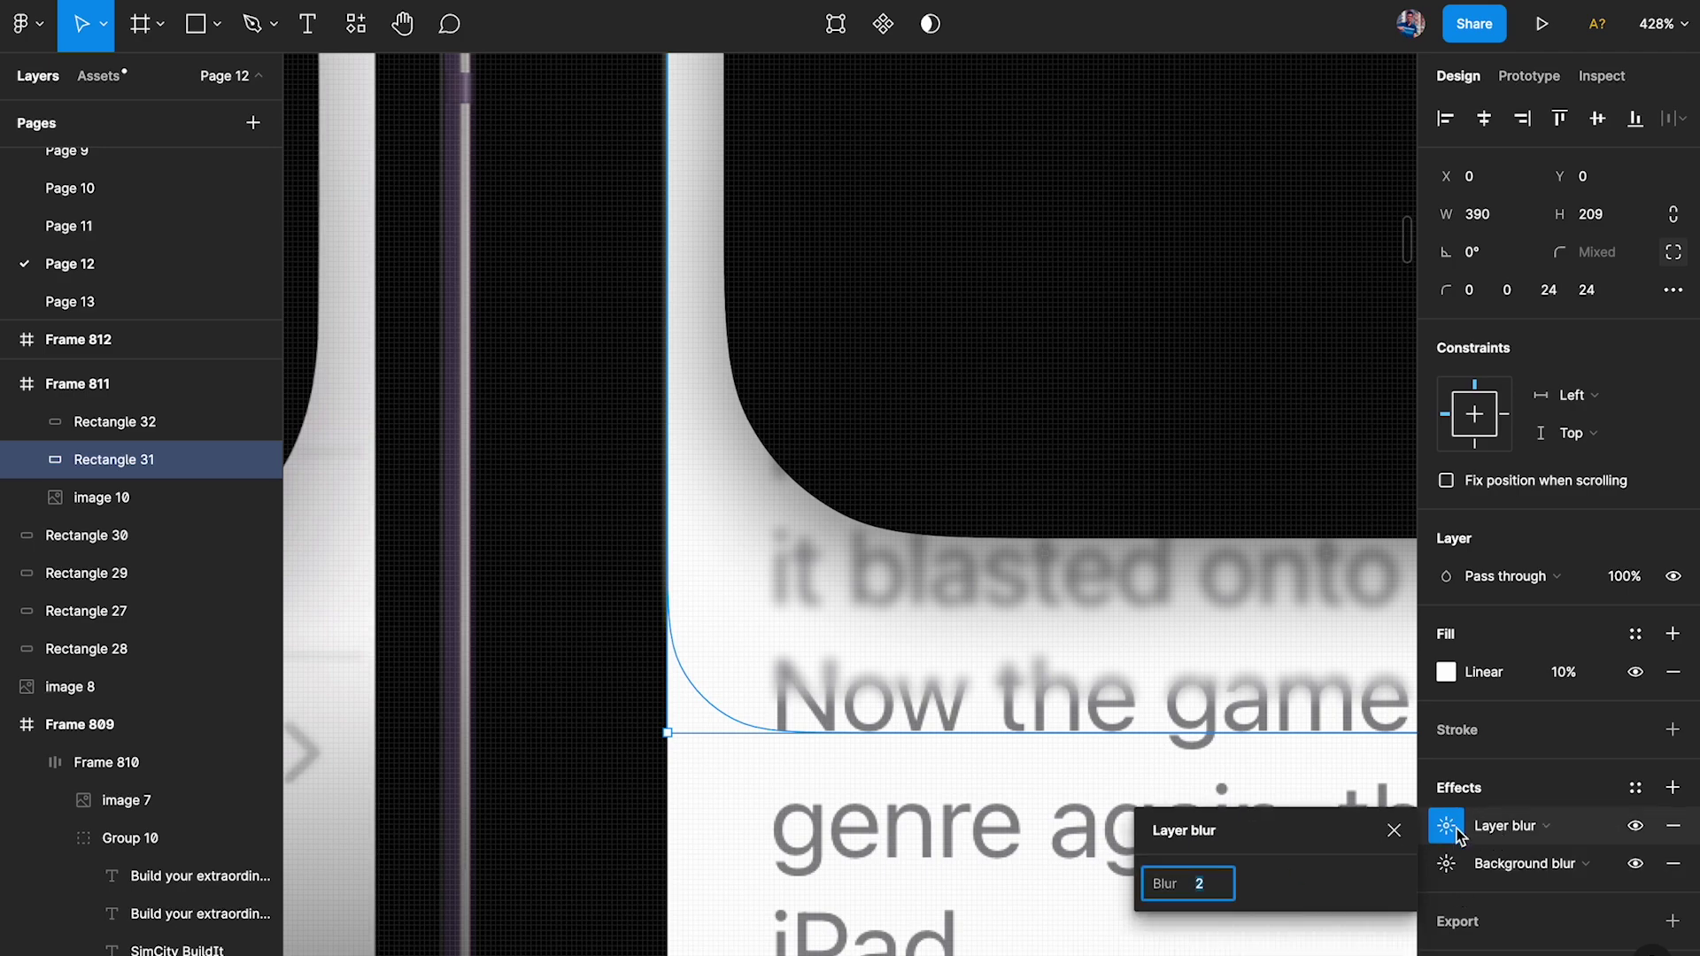
{"action": "left_click", "coordinate": [1448, 865]}
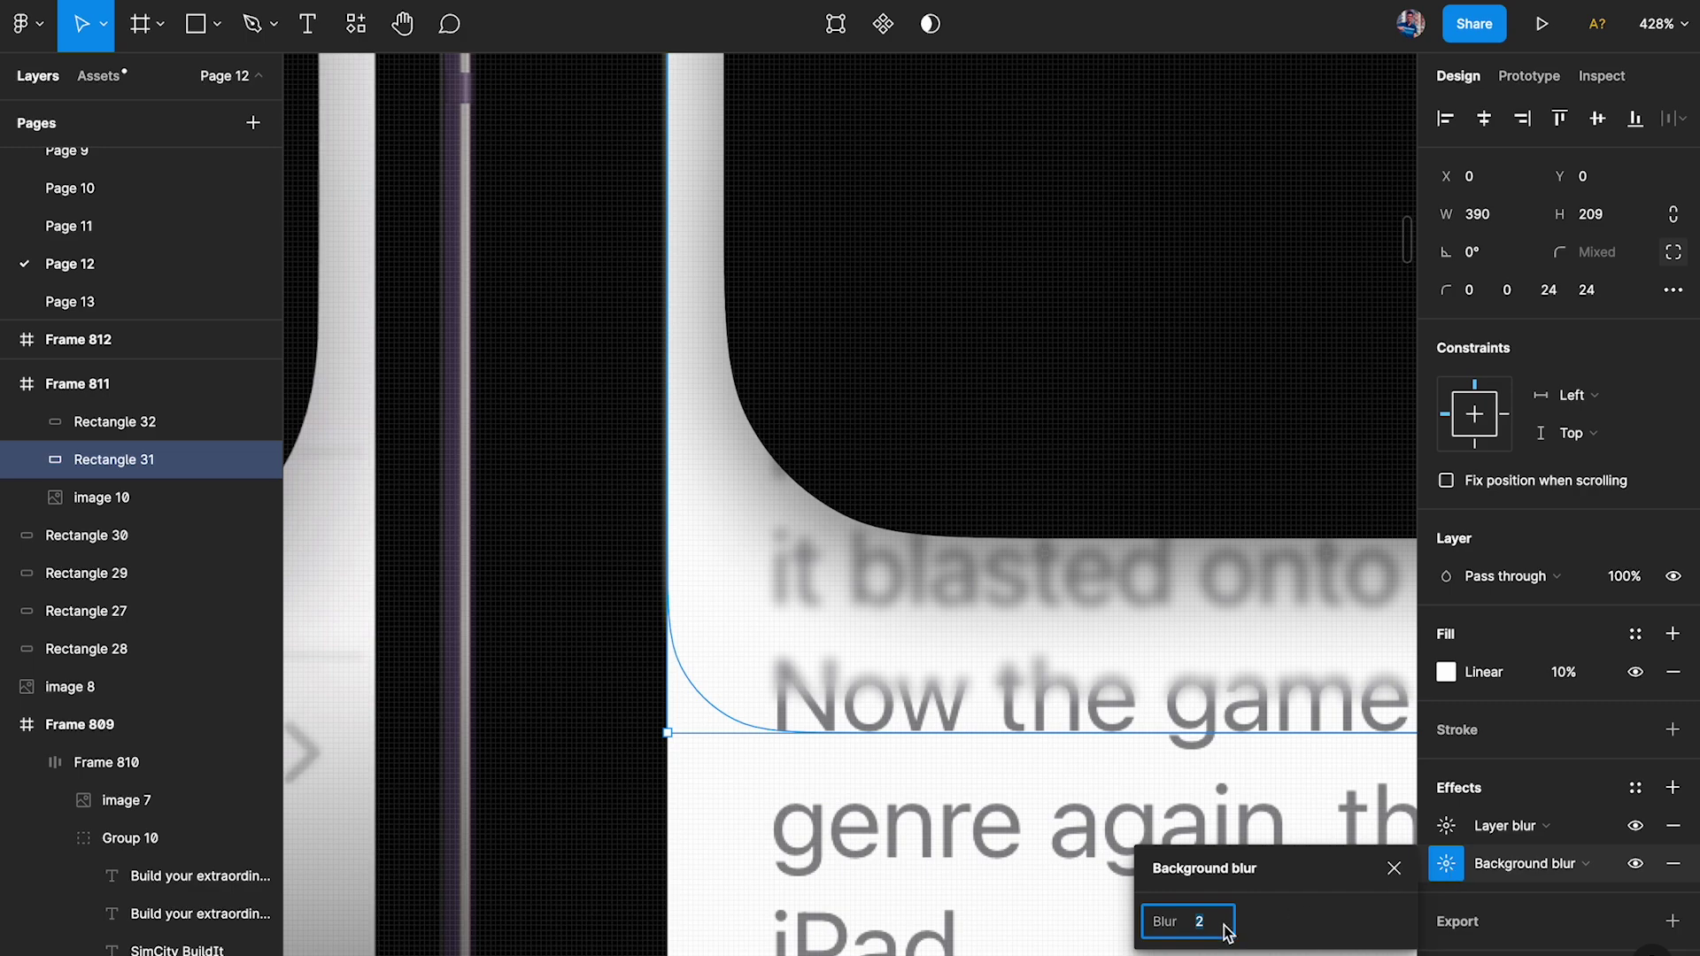
Try background blur amounts from 1 up to 4 on the blur rectangle and return it to 2.
{"action": "type", "text": "1"}
{"action": "key", "text": "Up"}
{"action": "key", "text": "Up"}
{"action": "key", "text": "Up"}
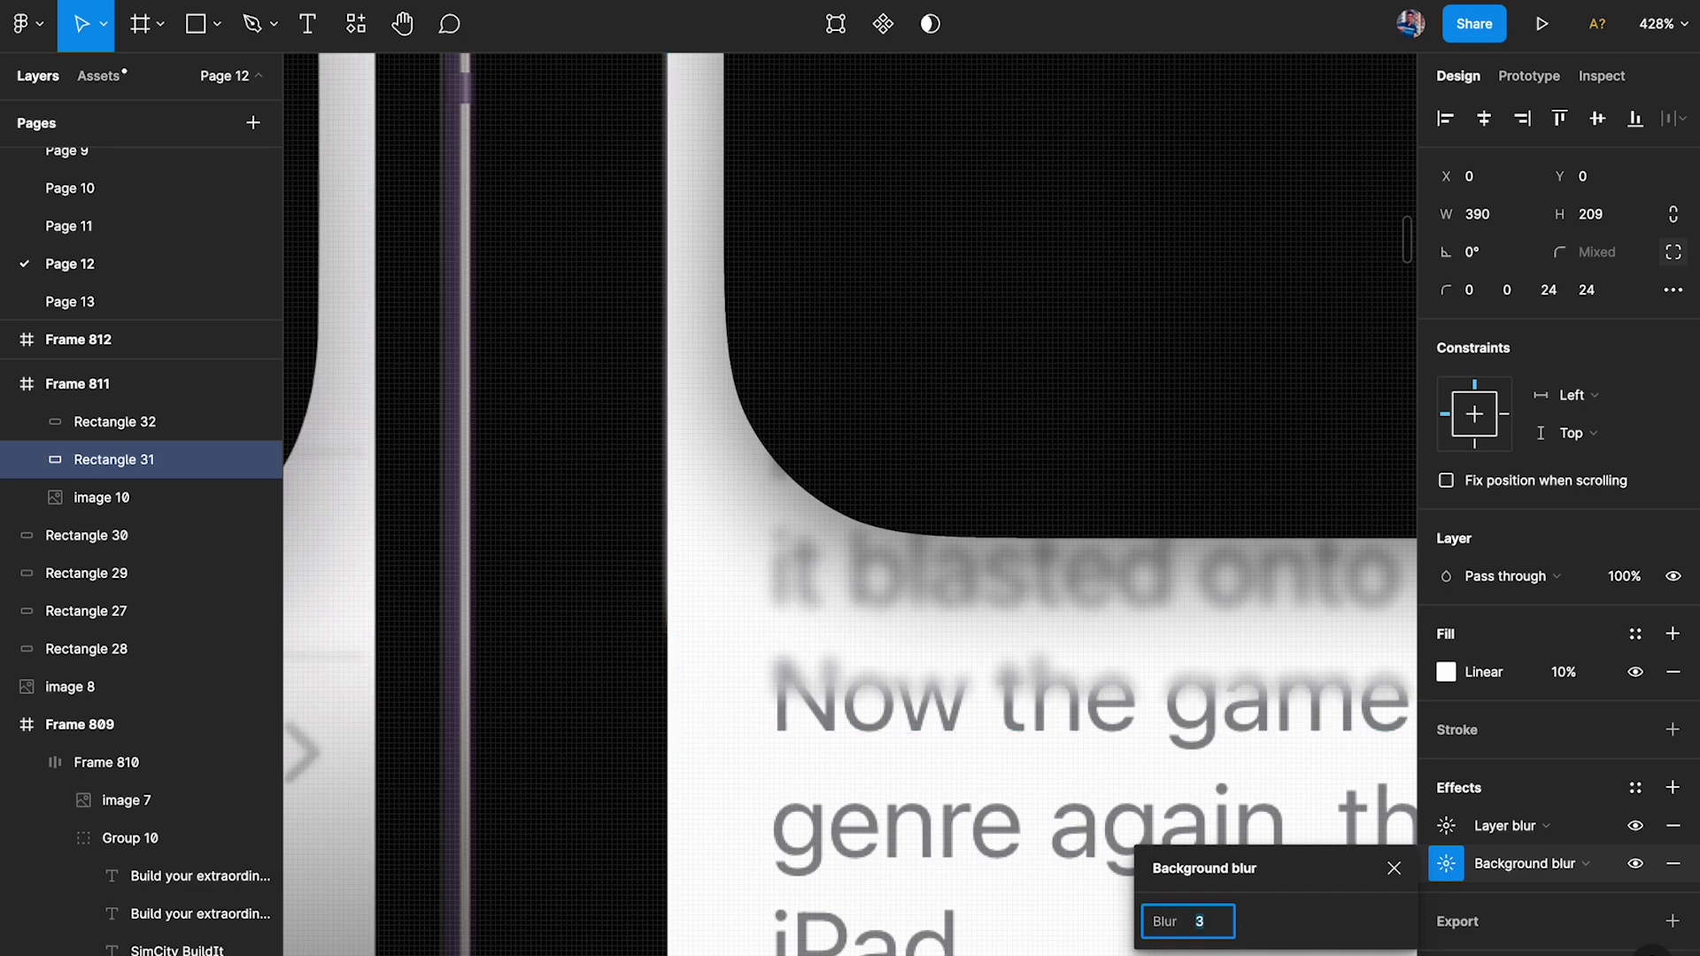
{"action": "key", "text": "Down"}
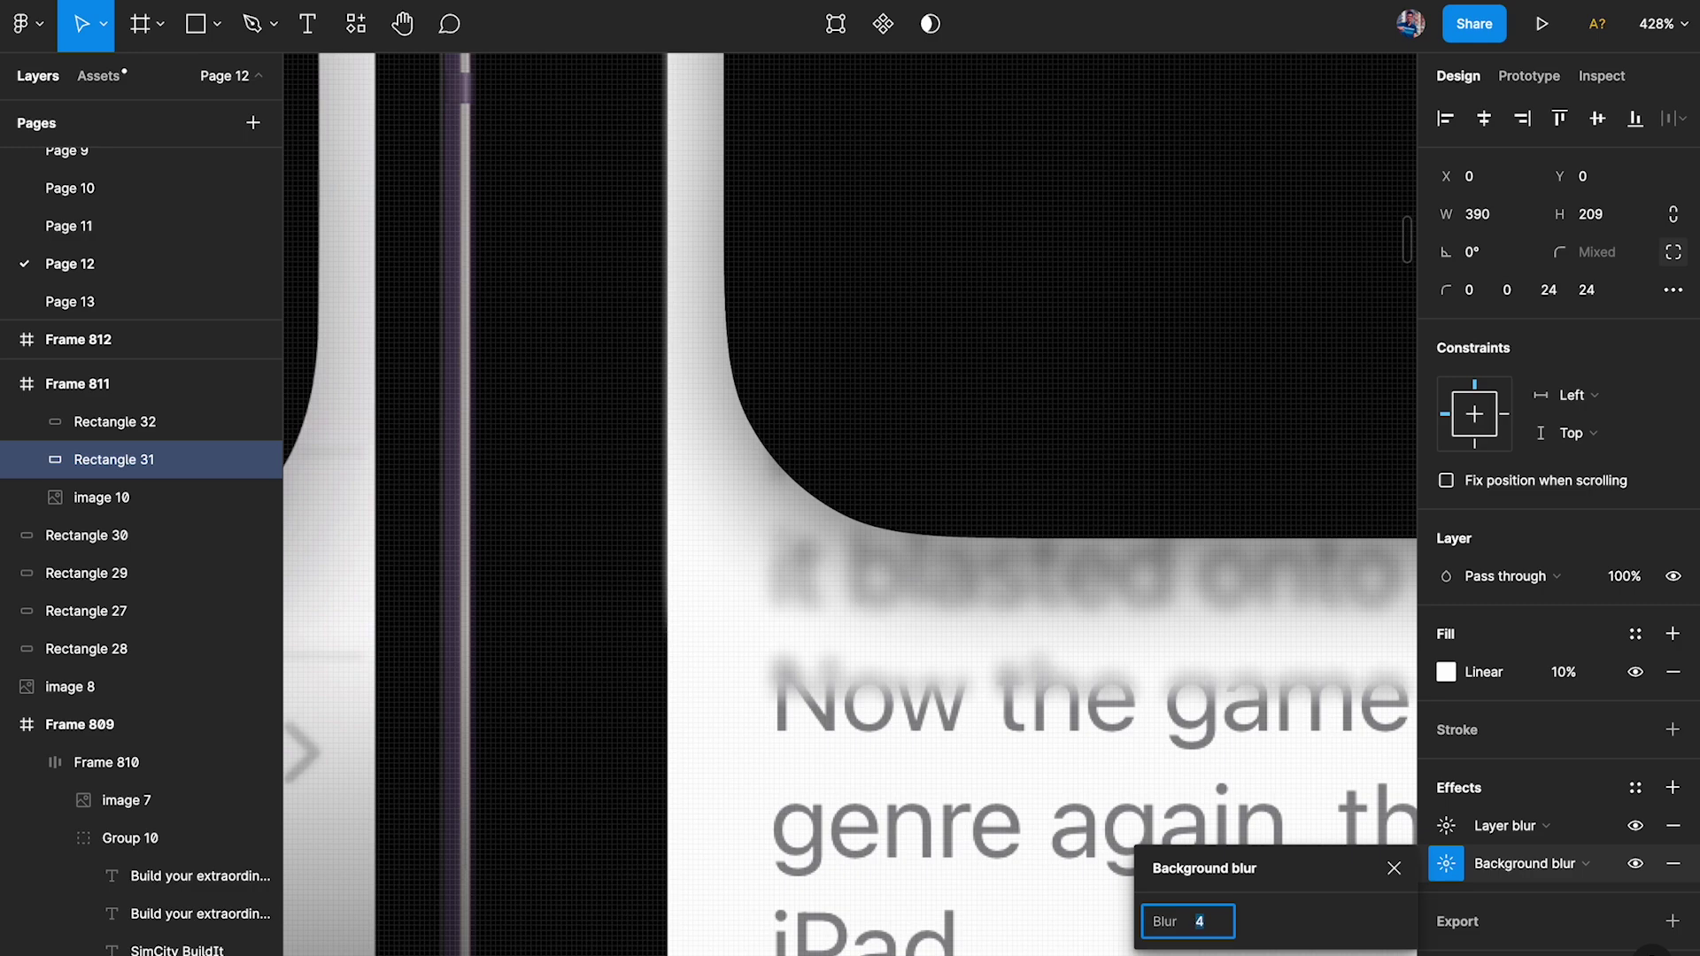
{"action": "key", "text": "Down"}
{"action": "key", "text": "Down"}
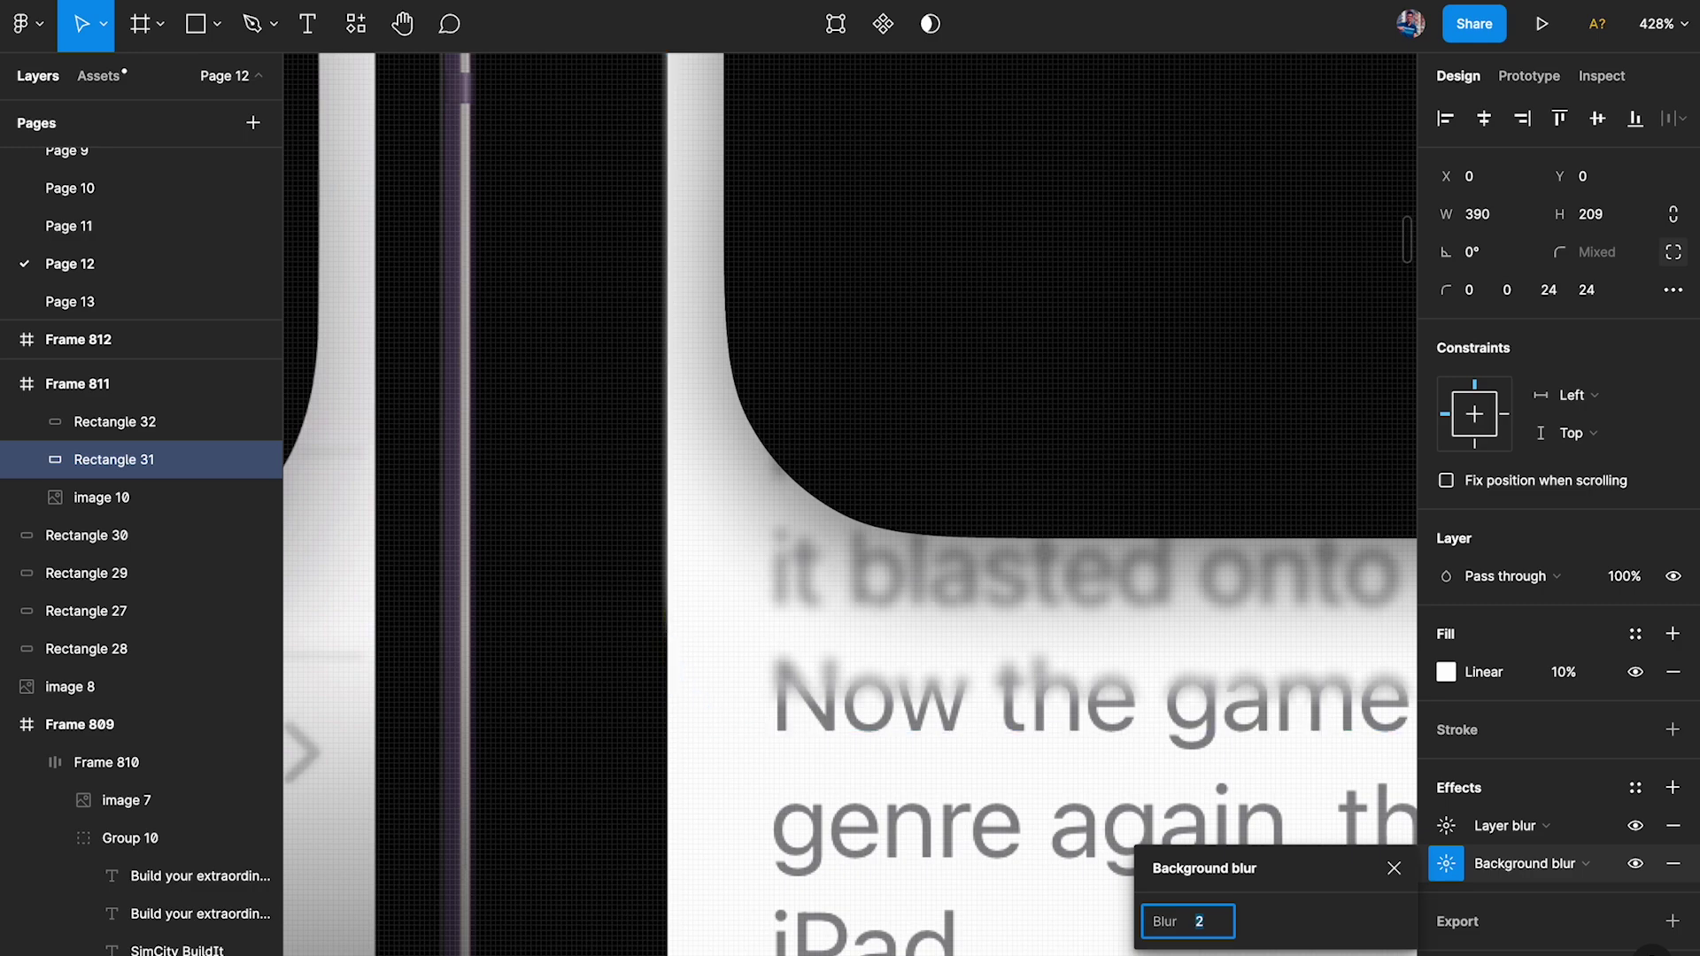
Set the blur rectangle's background blur to 1 and try layer blur amounts between 3 and 1.
{"action": "key", "text": "Down"}
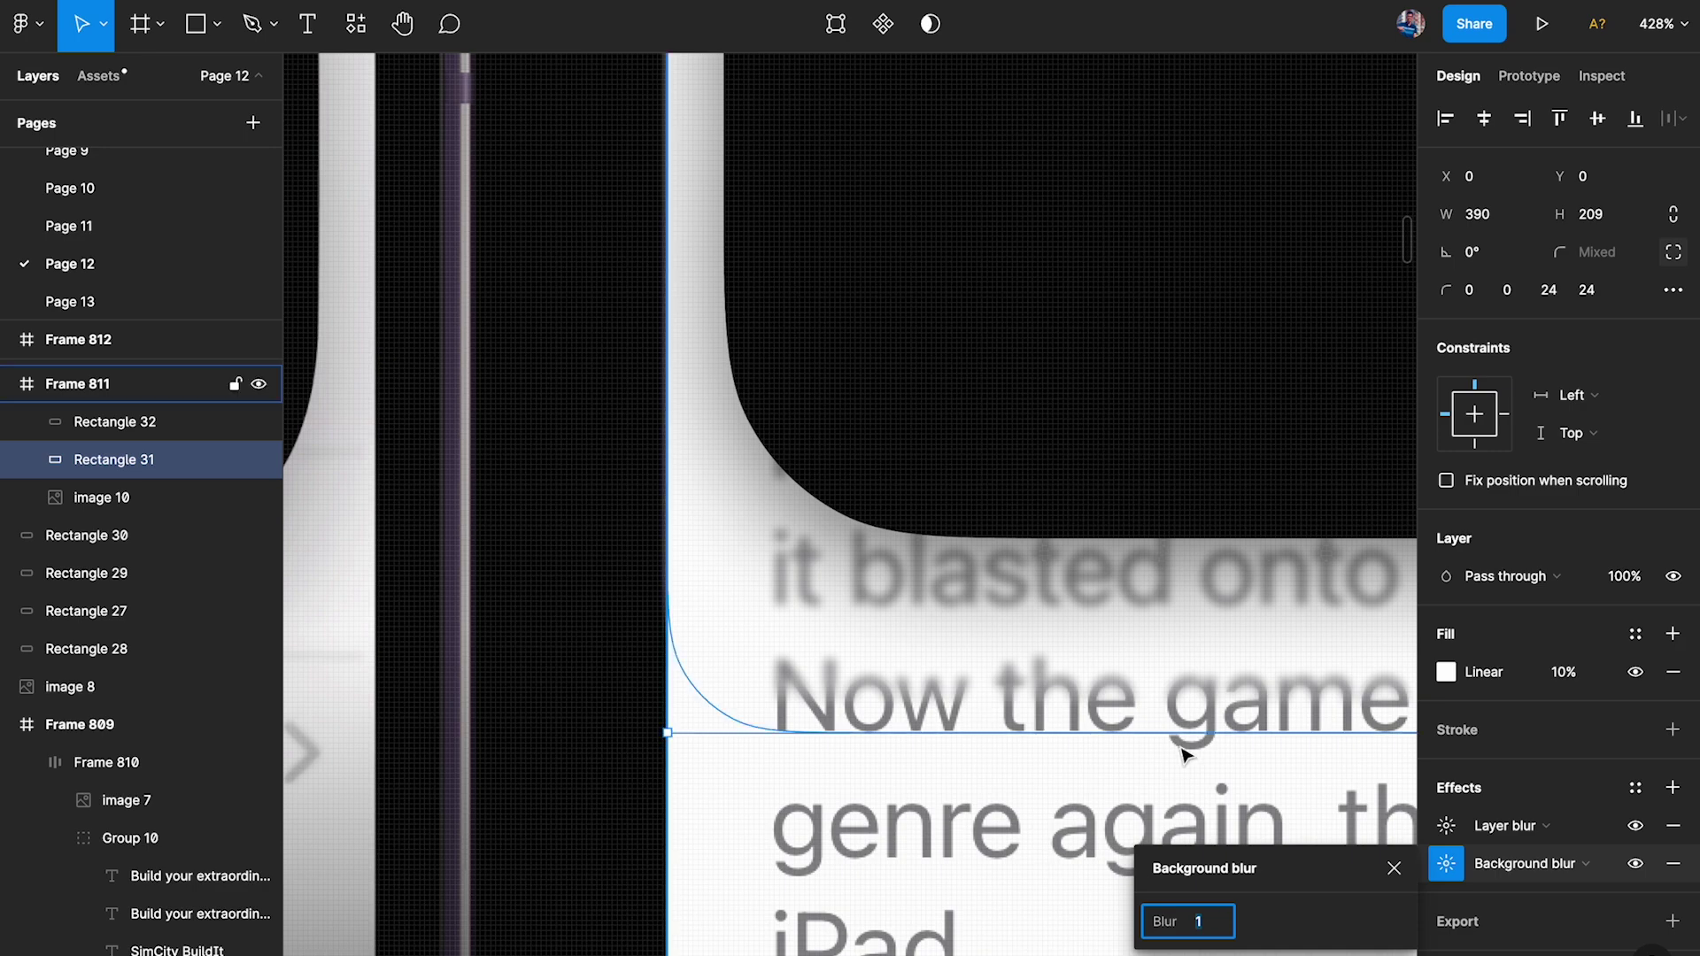
{"action": "left_click", "coordinate": [1446, 825]}
{"action": "key", "text": "Up"}
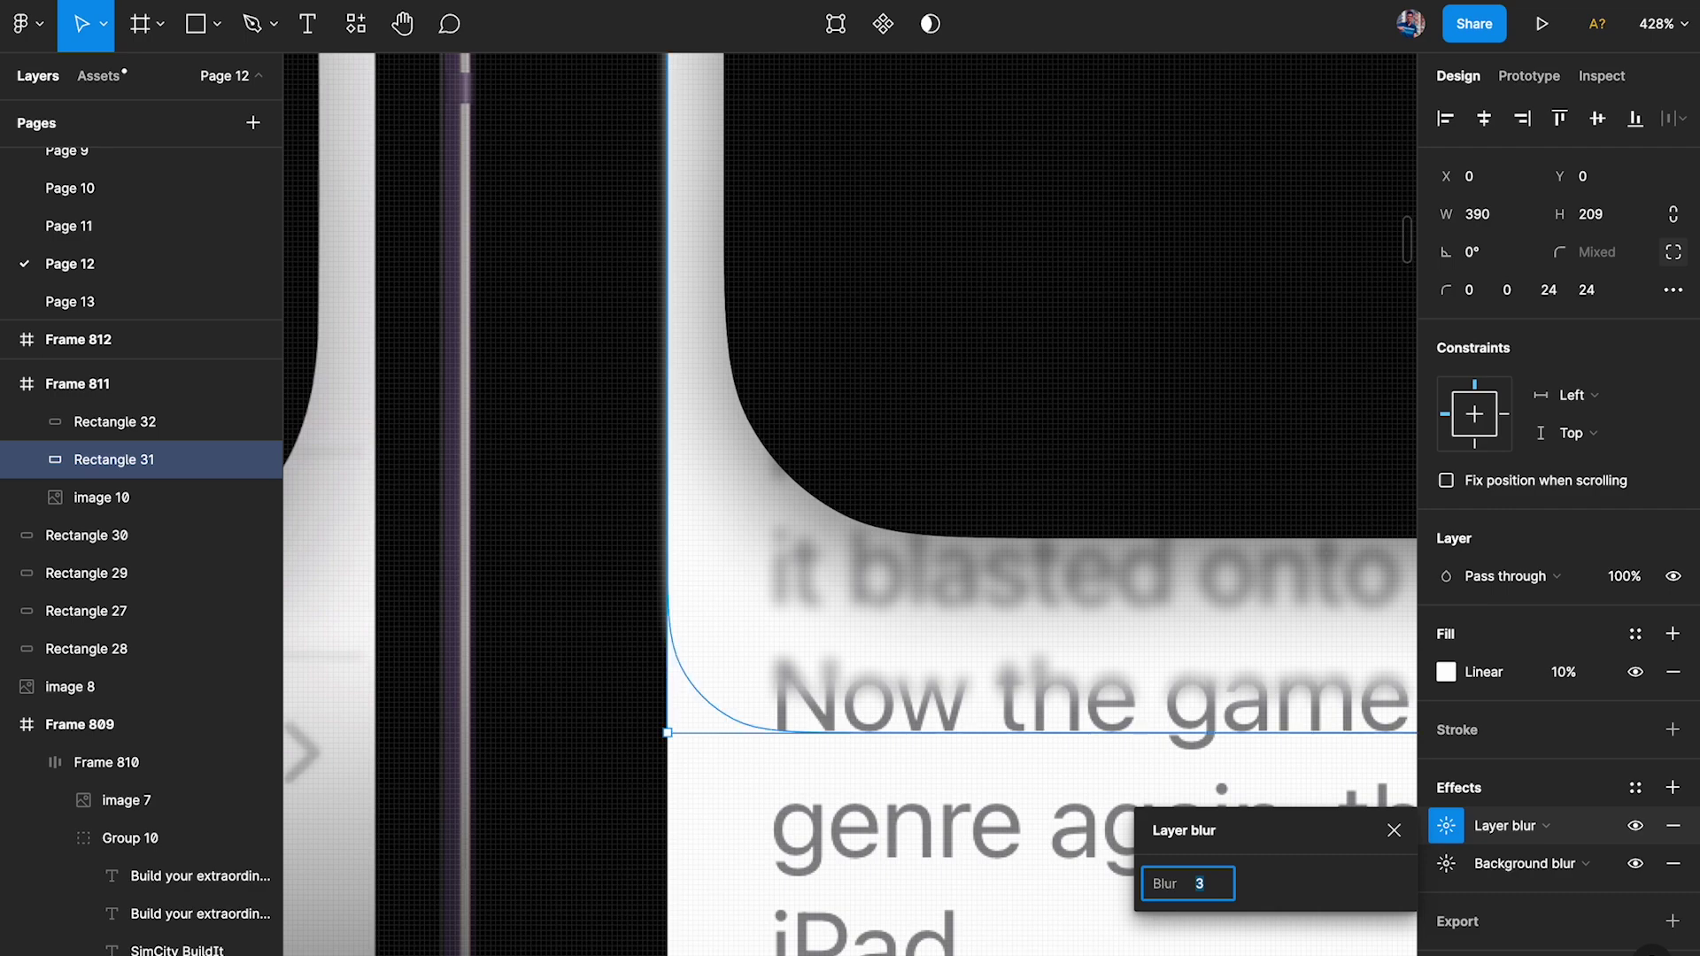
{"action": "key", "text": "Down"}
{"action": "key", "text": "Down"}
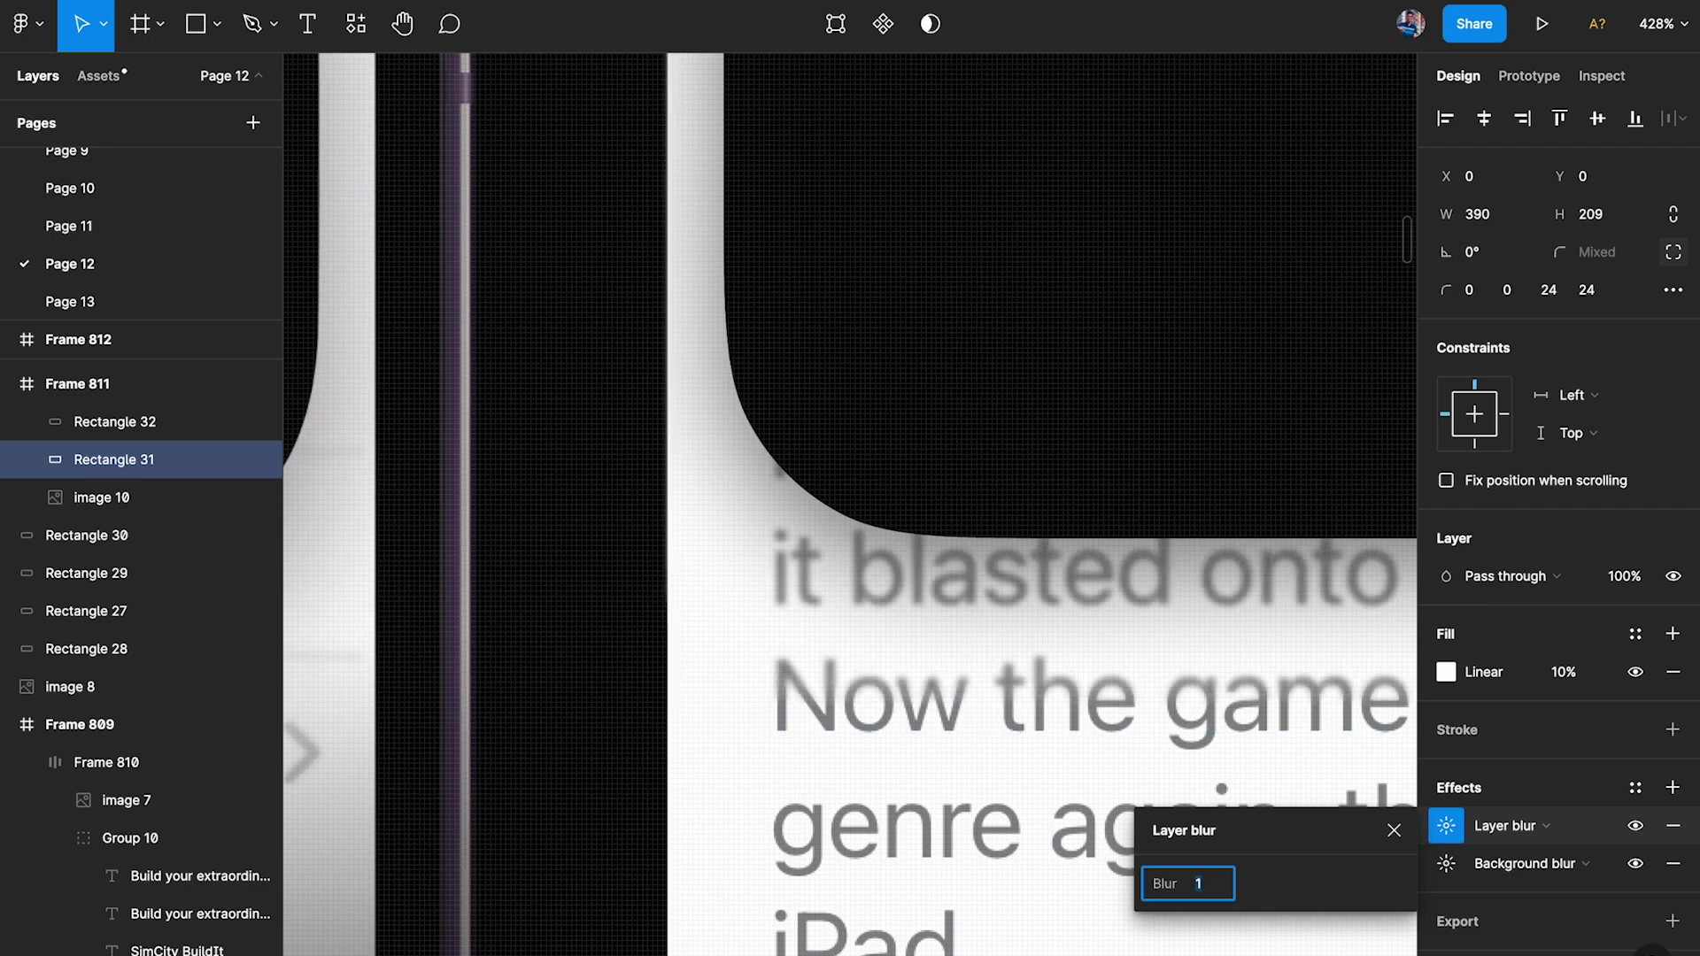
{"action": "key", "text": "Up"}
{"action": "left_click", "coordinate": [610, 706]}
{"action": "scroll", "coordinate": [610, 705], "scroll_direction": "down", "scroll_amount": 5}
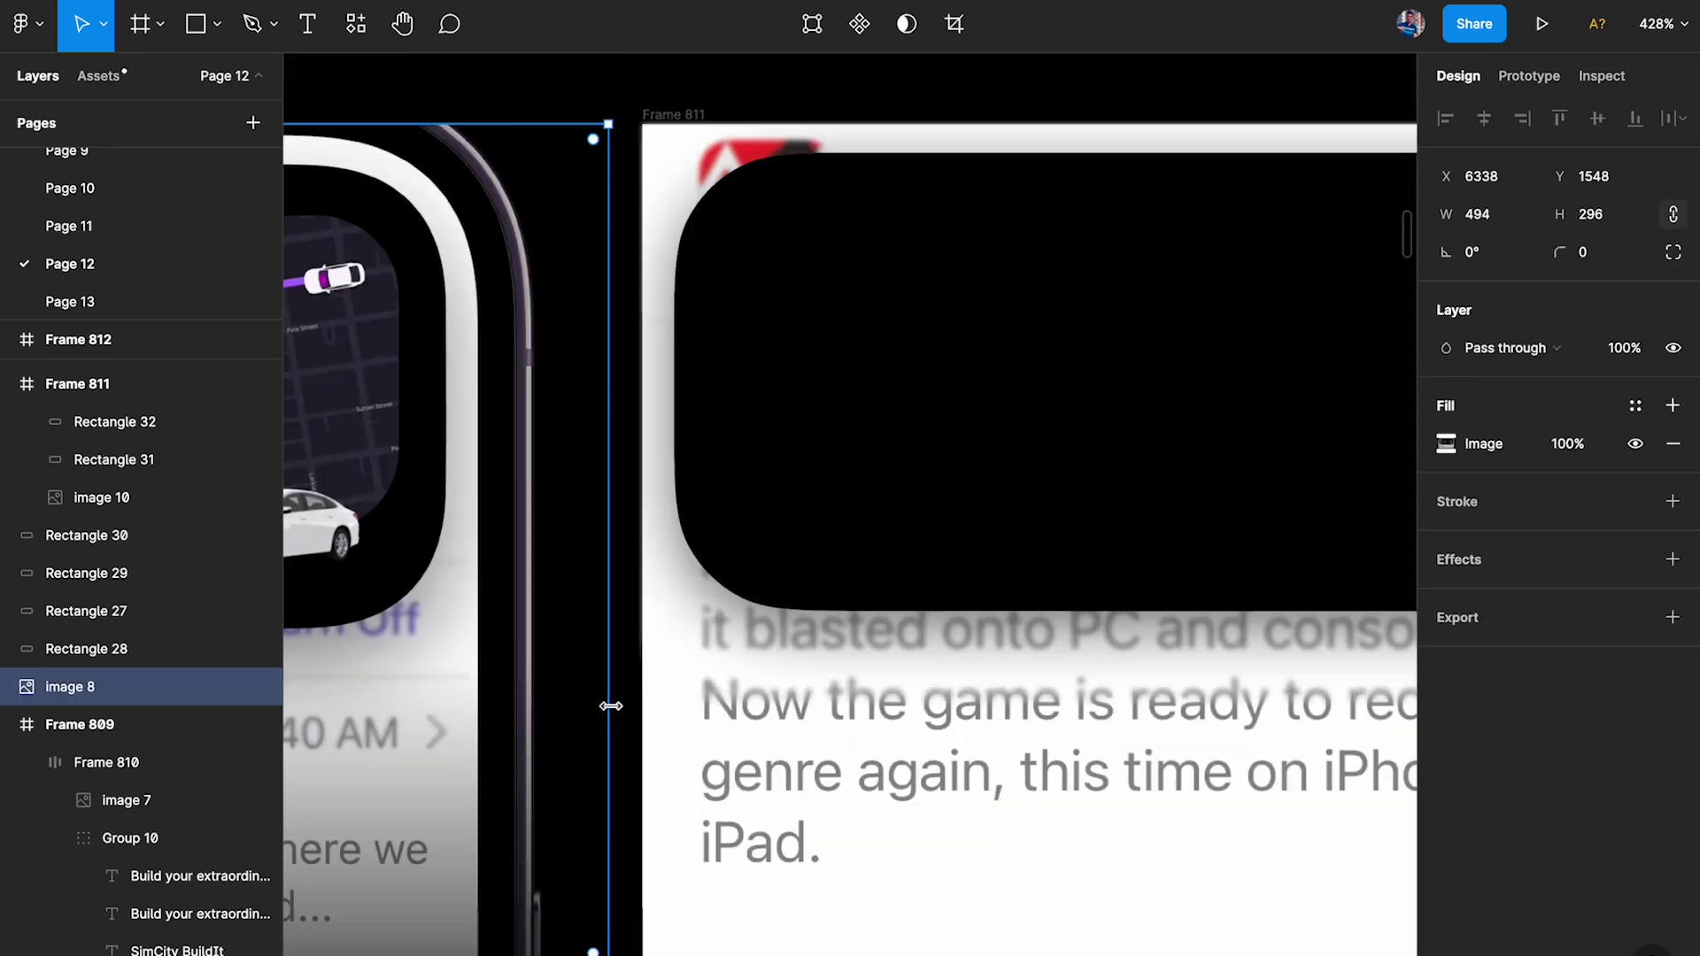
Try lowering the gradient fill opacity of Frame 811's blur rectangle to 4% and down to 0%.
{"action": "left_click", "coordinate": [841, 704]}
{"action": "scroll", "coordinate": [865, 708], "scroll_direction": "up", "scroll_amount": 3}
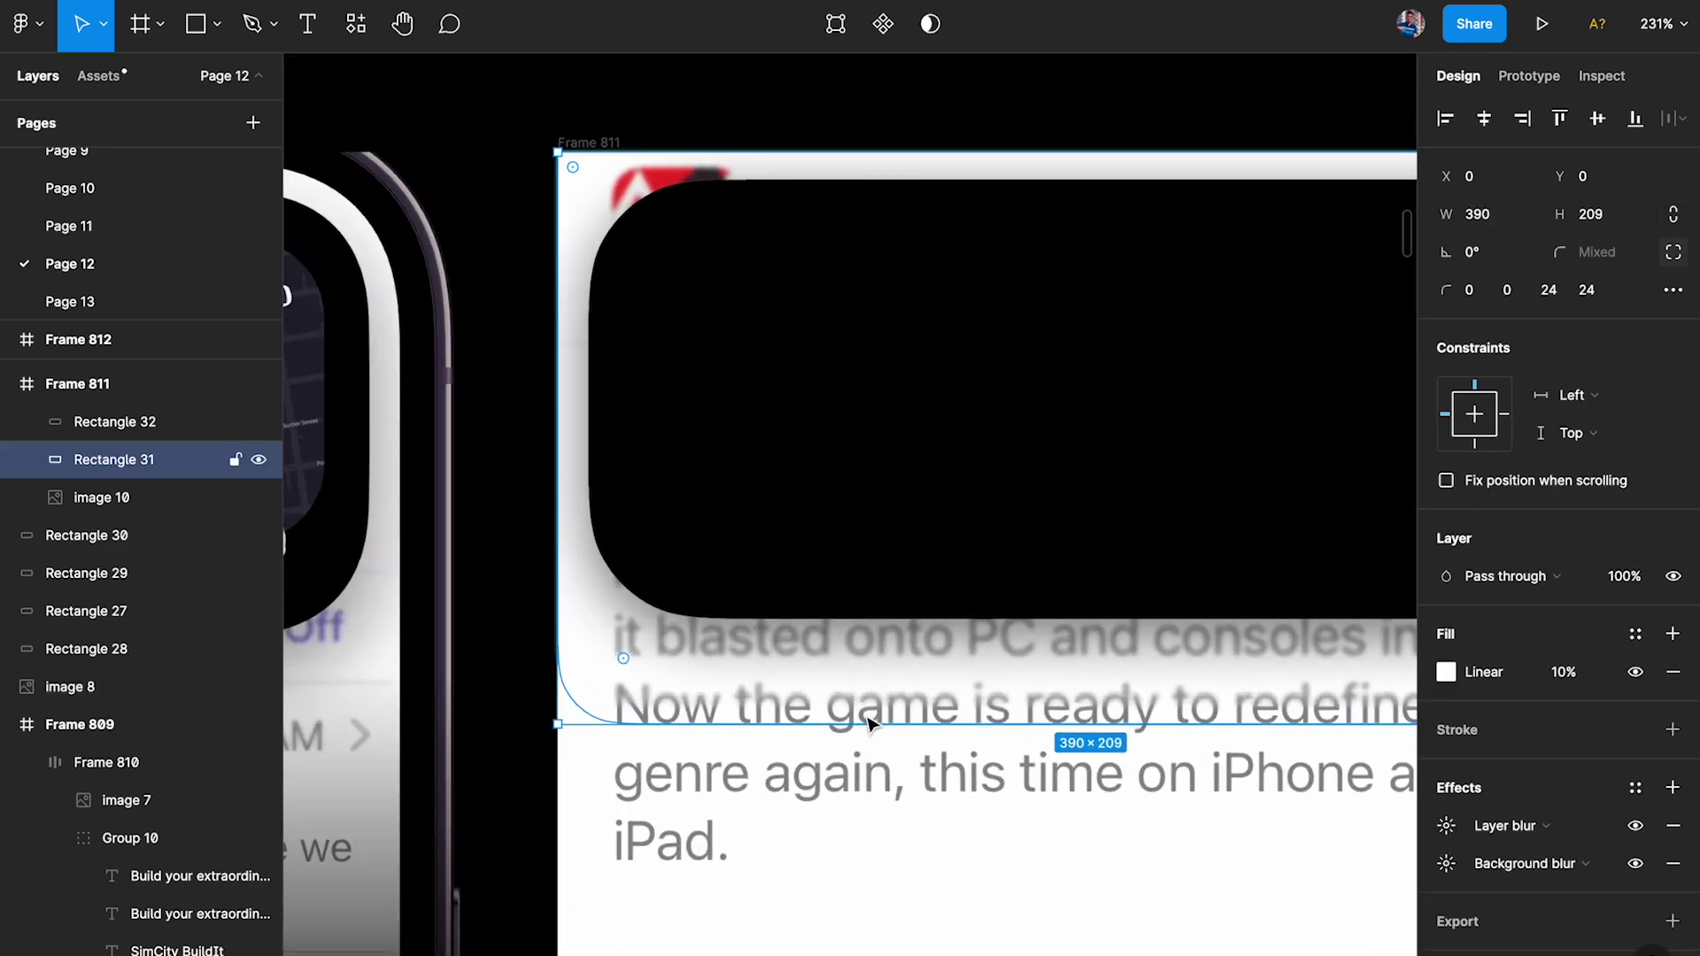
{"action": "scroll", "coordinate": [967, 639], "scroll_direction": "up", "scroll_amount": 2}
{"action": "left_click", "coordinate": [1562, 672]}
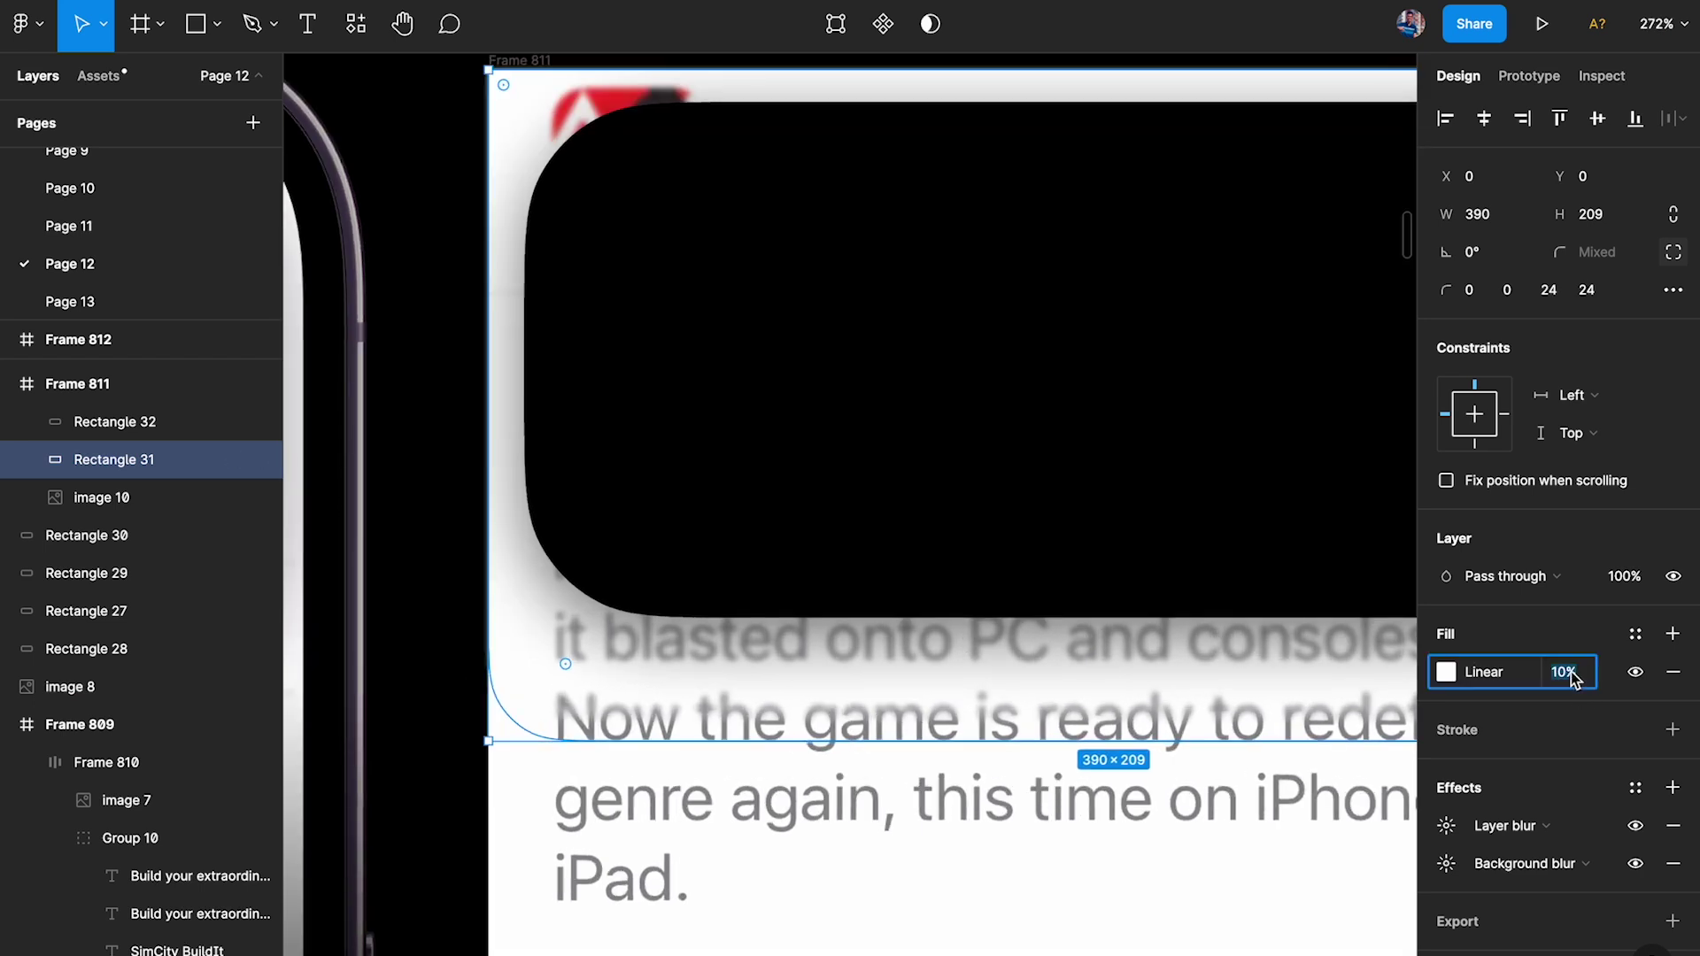
{"action": "key", "text": "Down"}
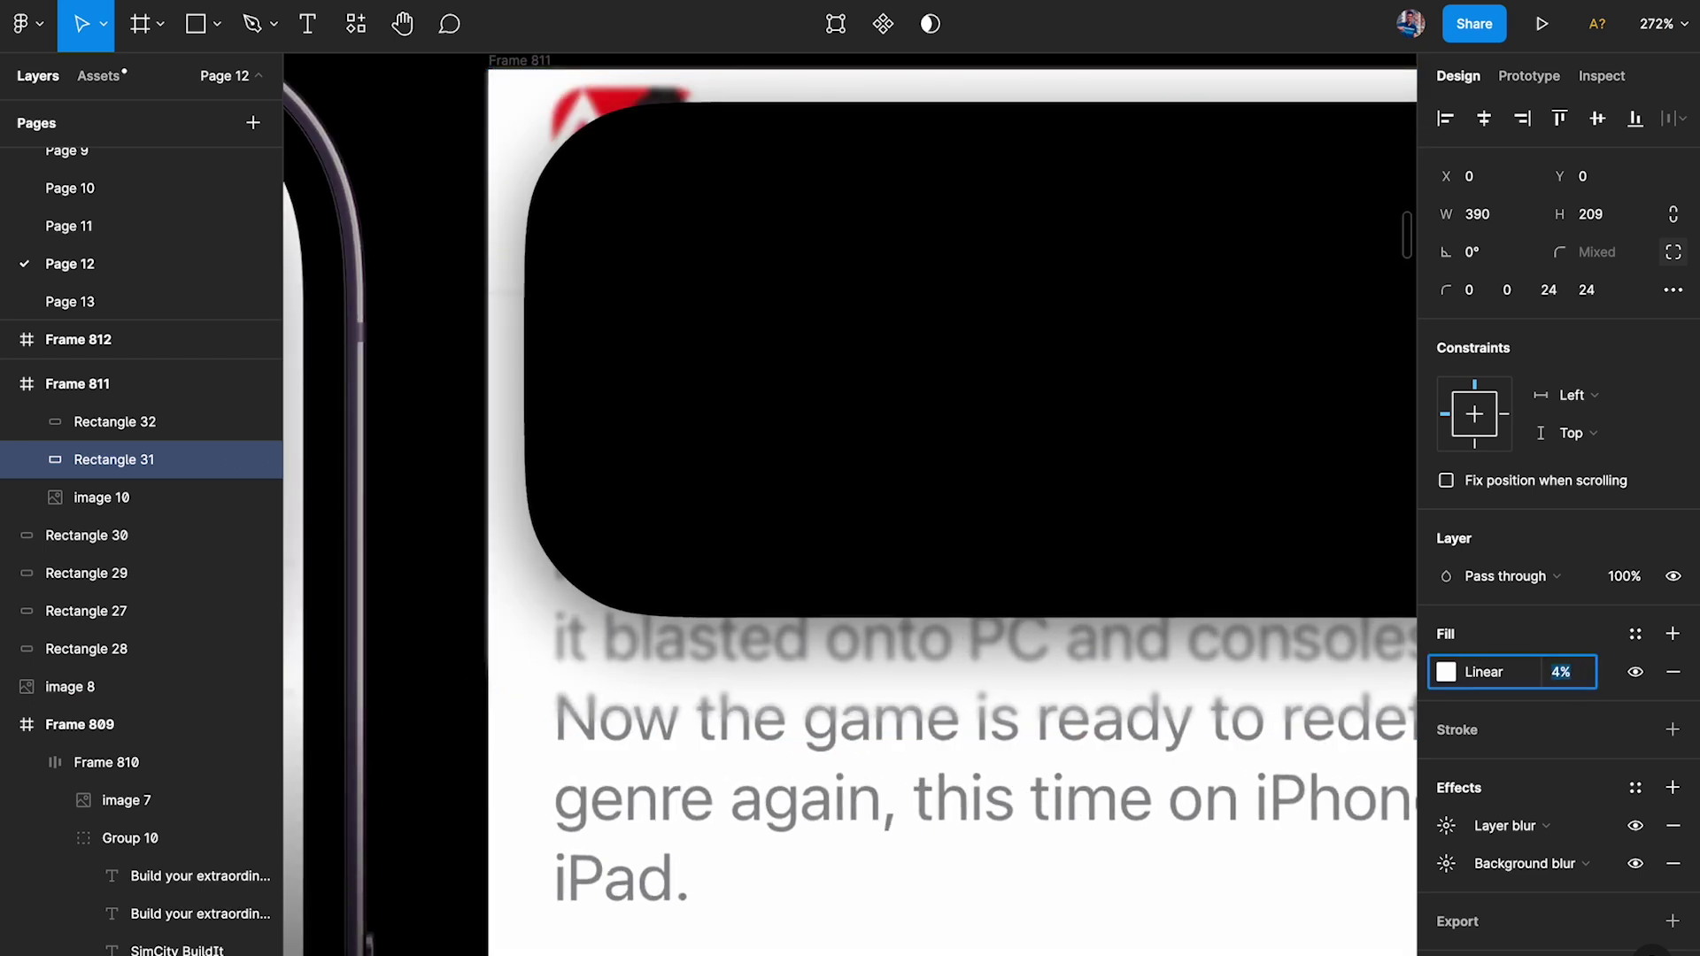
{"action": "key", "text": "Down"}
{"action": "key", "text": "Down"}
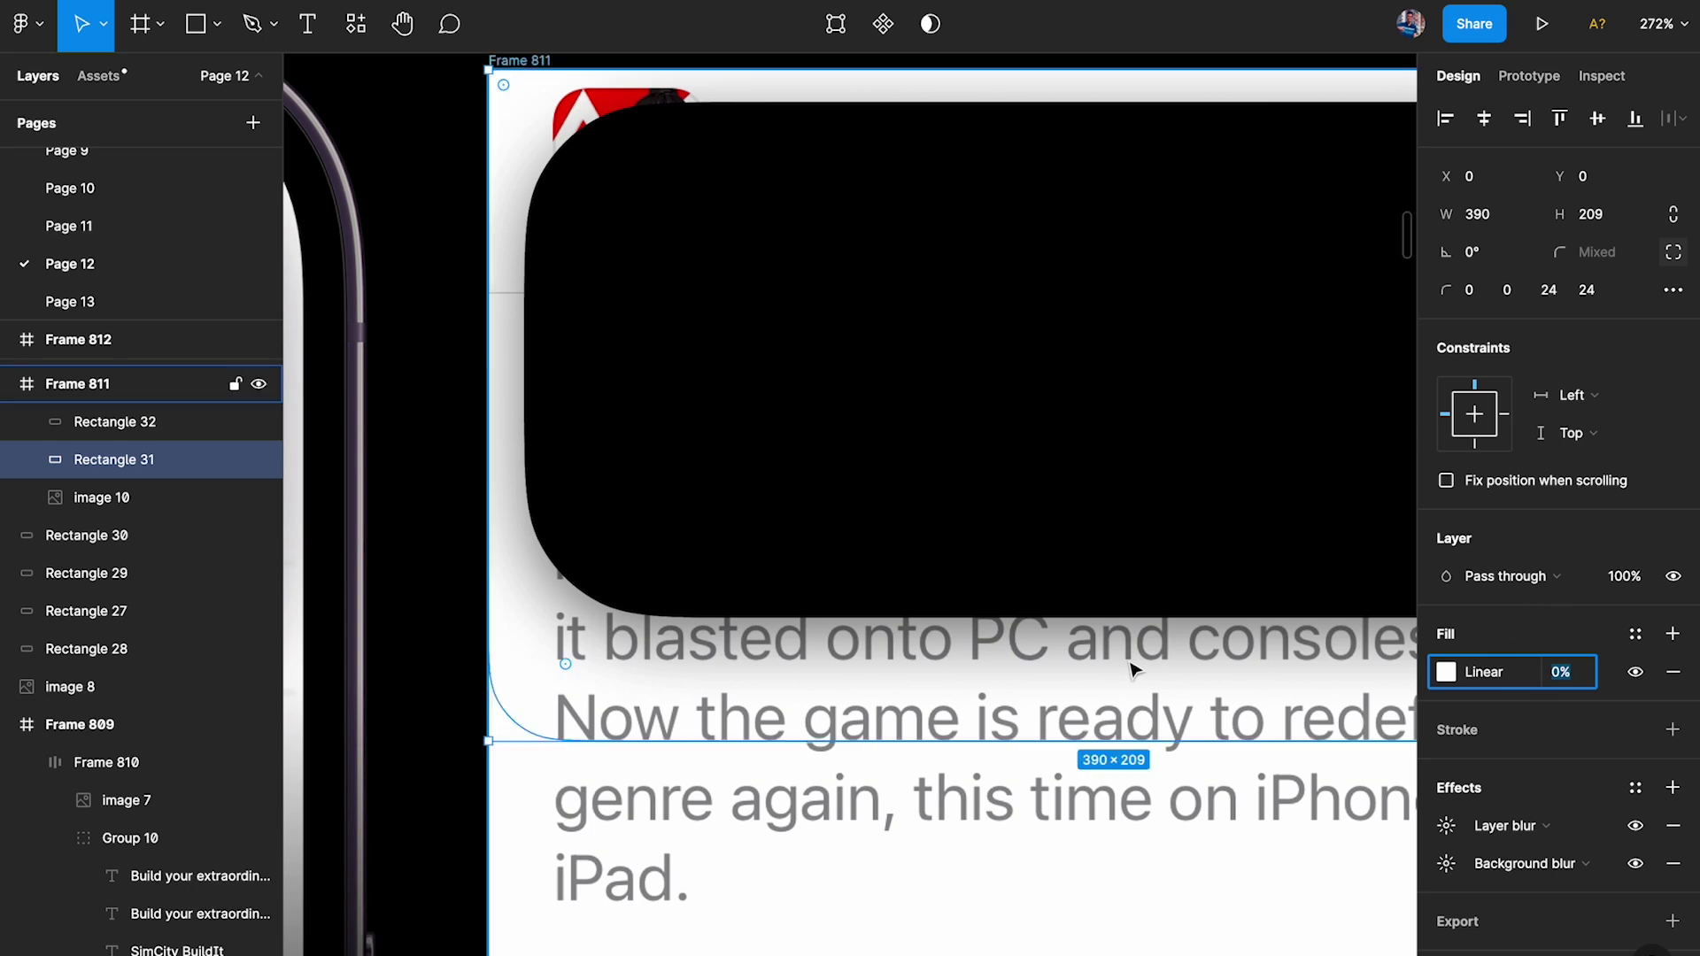
{"action": "scroll", "coordinate": [1050, 696], "scroll_direction": "up", "scroll_amount": 1}
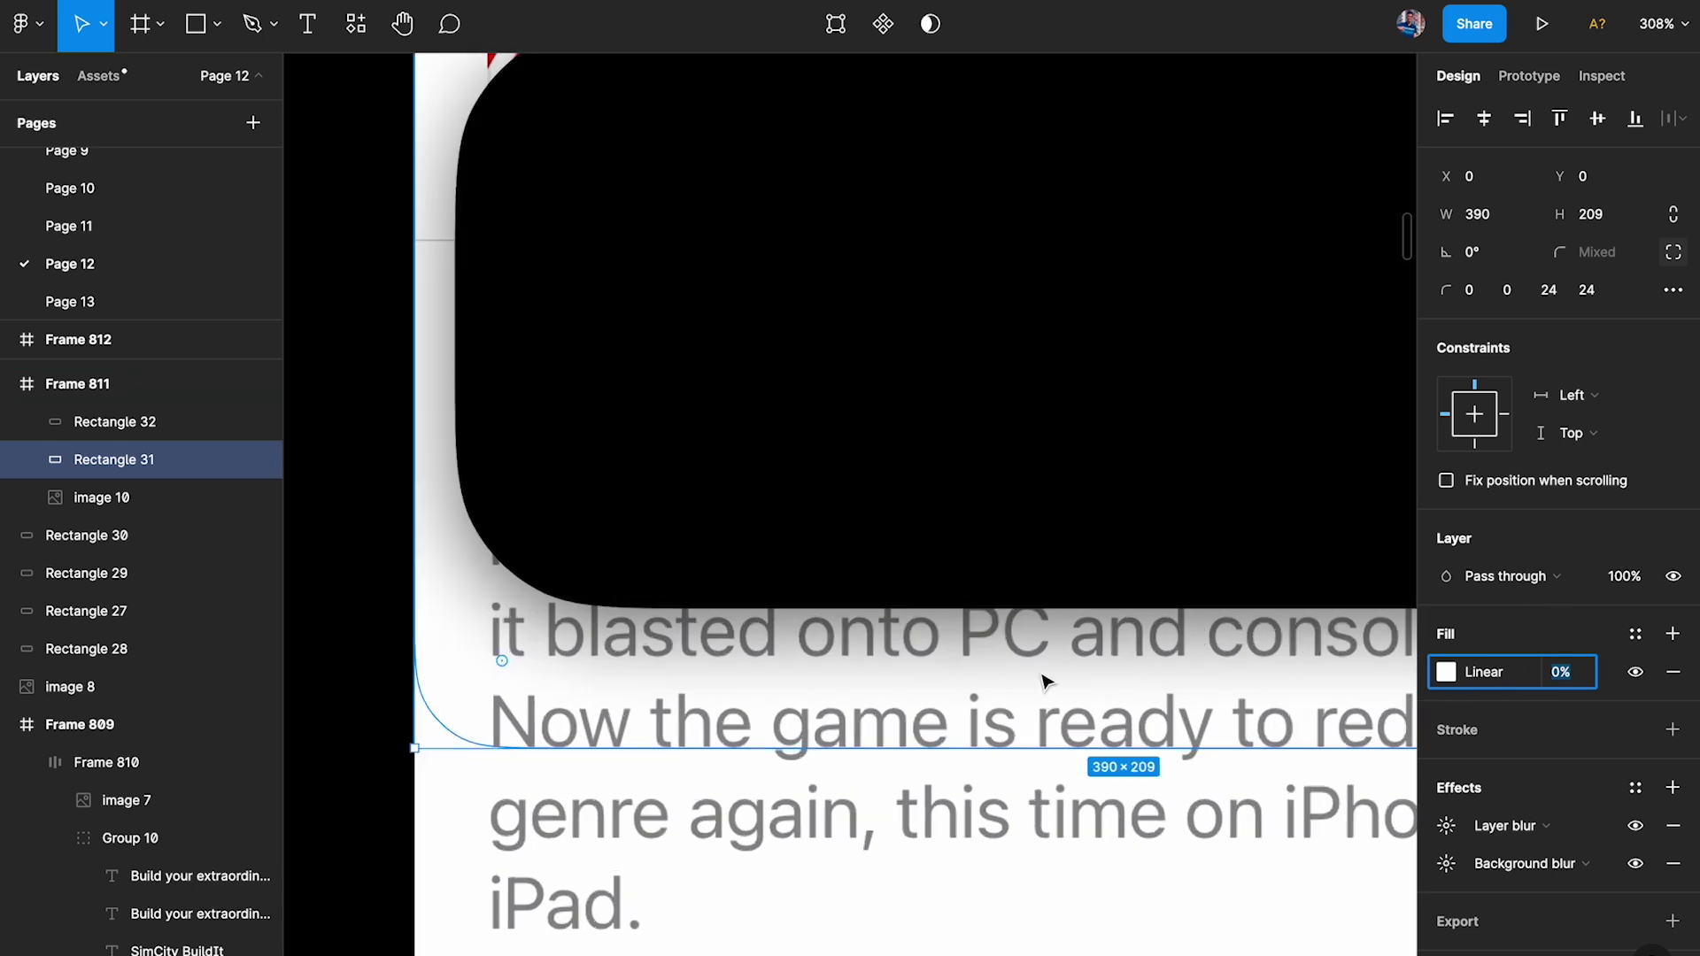
Try higher opacities up to 16% for the rectangle's gradient fill and settle on 8%.
{"action": "key", "text": "Up"}
{"action": "key", "text": "Up"}
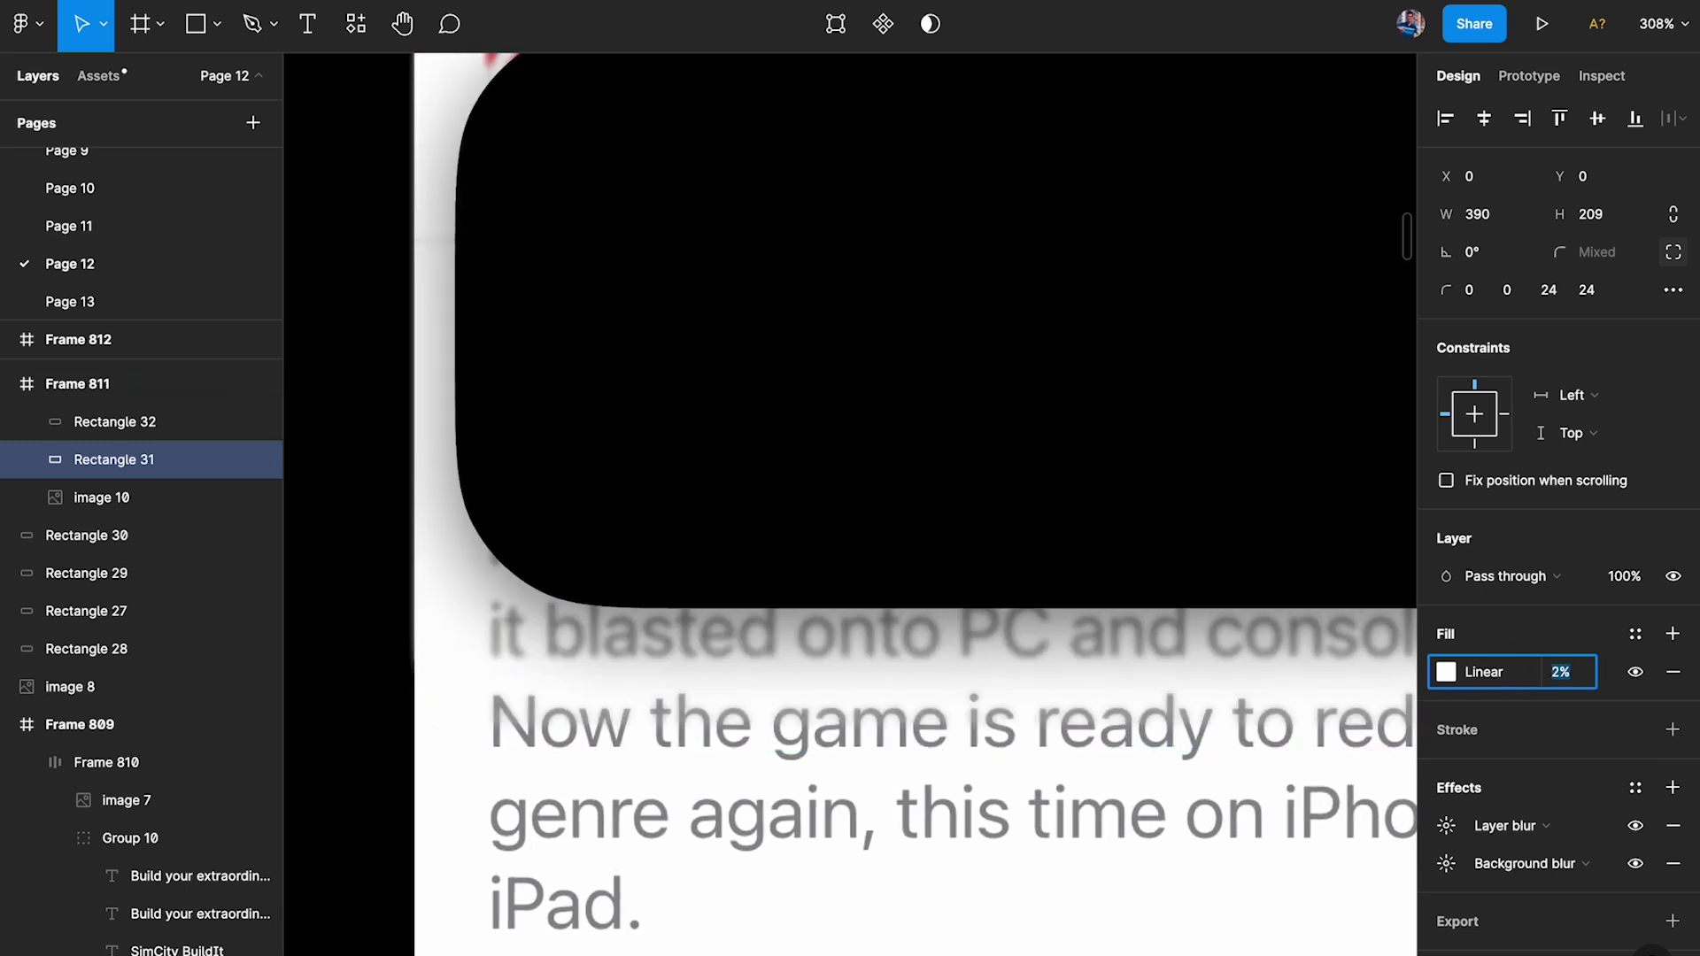
{"action": "key", "text": "Up"}
{"action": "key", "text": "Up"}
{"action": "key", "text": "Up"}
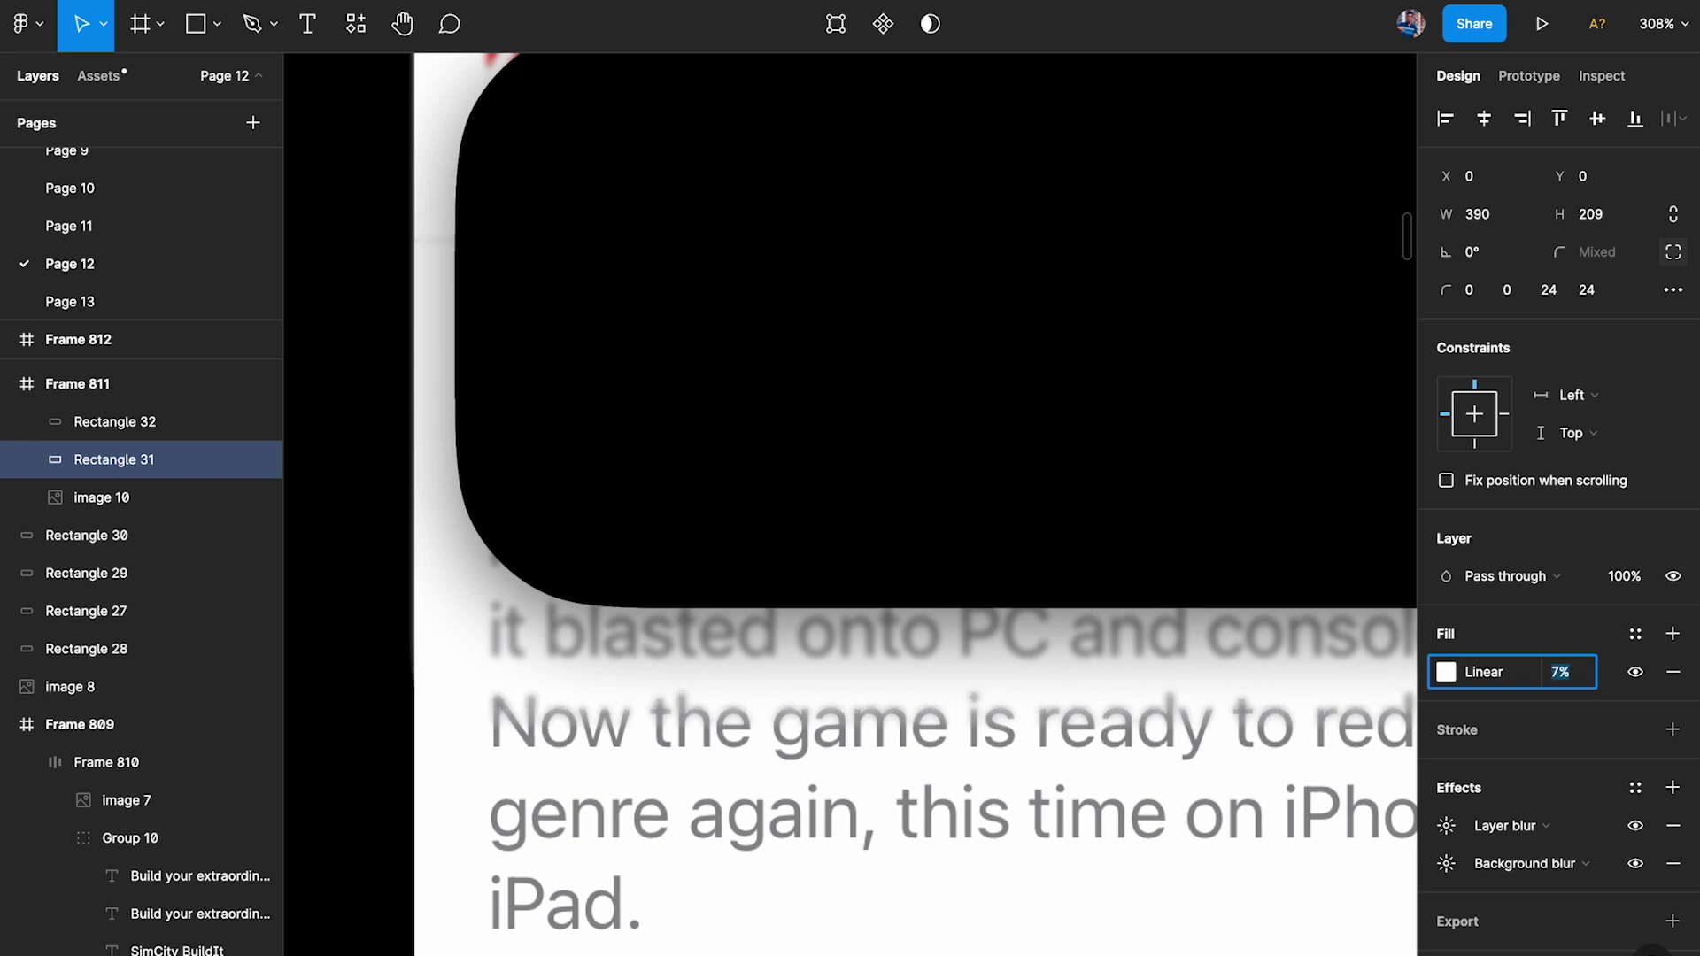
{"action": "key", "text": "Up"}
{"action": "key", "text": "Up"}
{"action": "key", "text": "Up"}
{"action": "key", "text": "Up"}
{"action": "key", "text": "Up"}
{"action": "key", "text": "Up"}
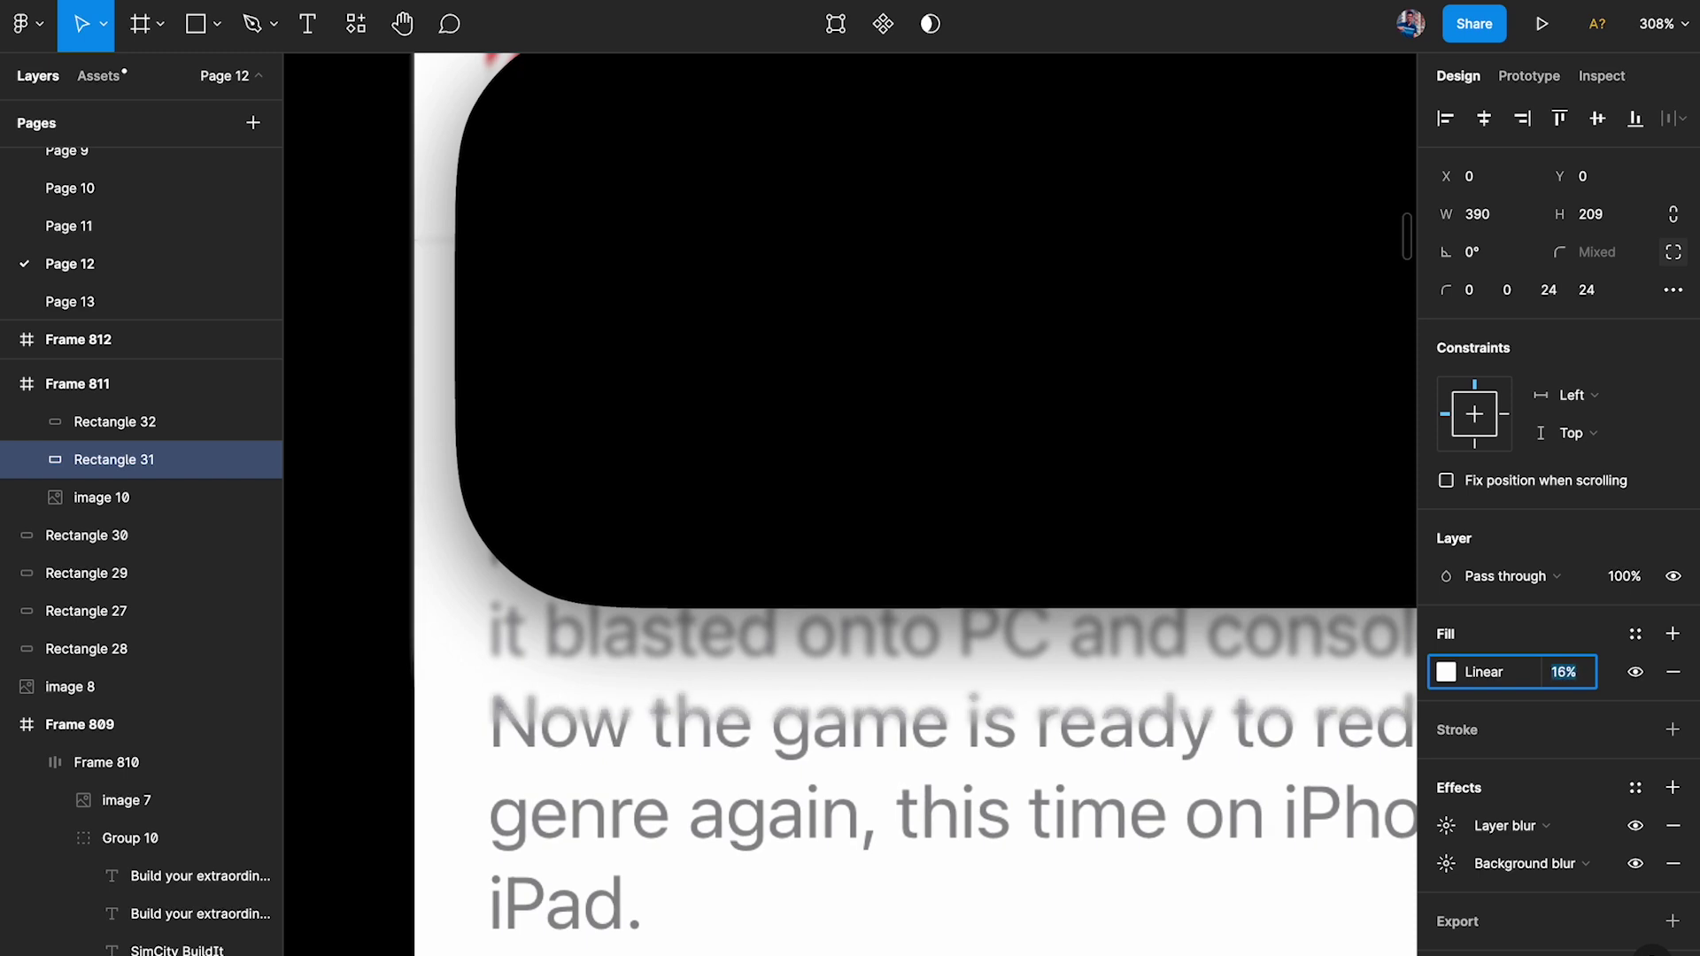
{"action": "key", "text": "Escape"}
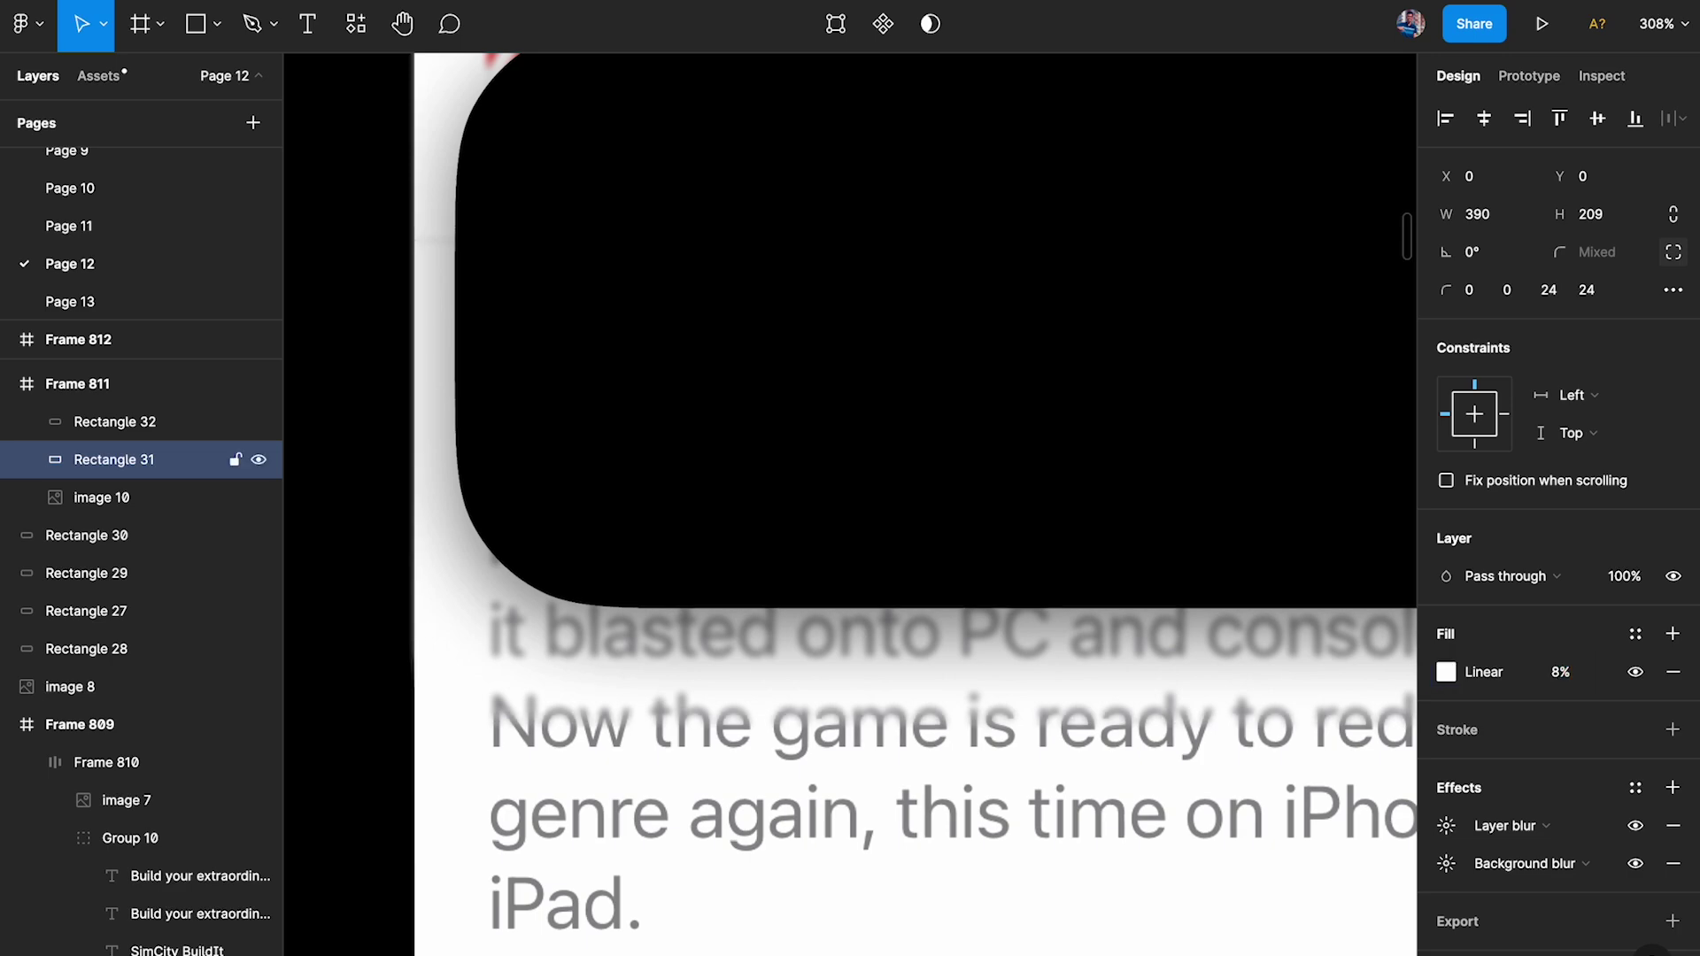
{"action": "left_click", "coordinate": [431, 713]}
{"action": "left_click", "coordinate": [392, 746]}
Try background blur amounts of 2 and 3 on Frame 811's blur rectangle and return it to 1.
{"action": "left_click", "coordinate": [709, 686]}
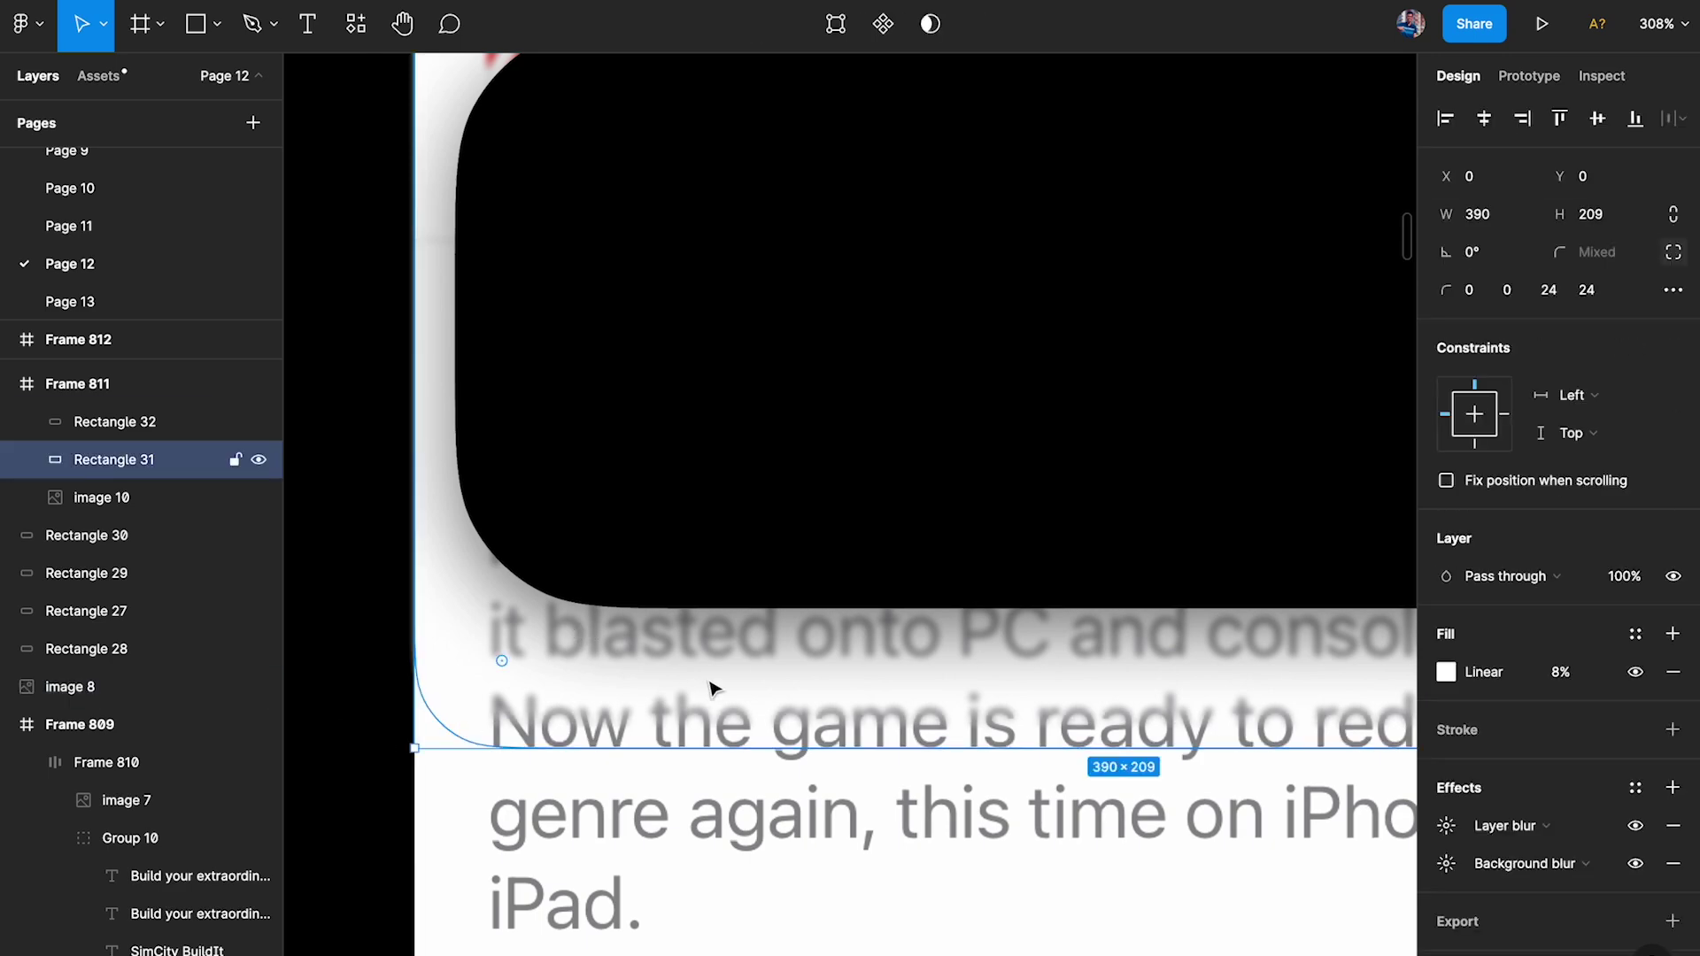
{"action": "scroll", "coordinate": [710, 685], "scroll_direction": "up", "scroll_amount": 3}
{"action": "scroll", "coordinate": [951, 799], "scroll_direction": "right", "scroll_amount": 2}
{"action": "scroll", "coordinate": [951, 803], "scroll_direction": "right", "scroll_amount": 1}
{"action": "left_click", "coordinate": [1446, 863]}
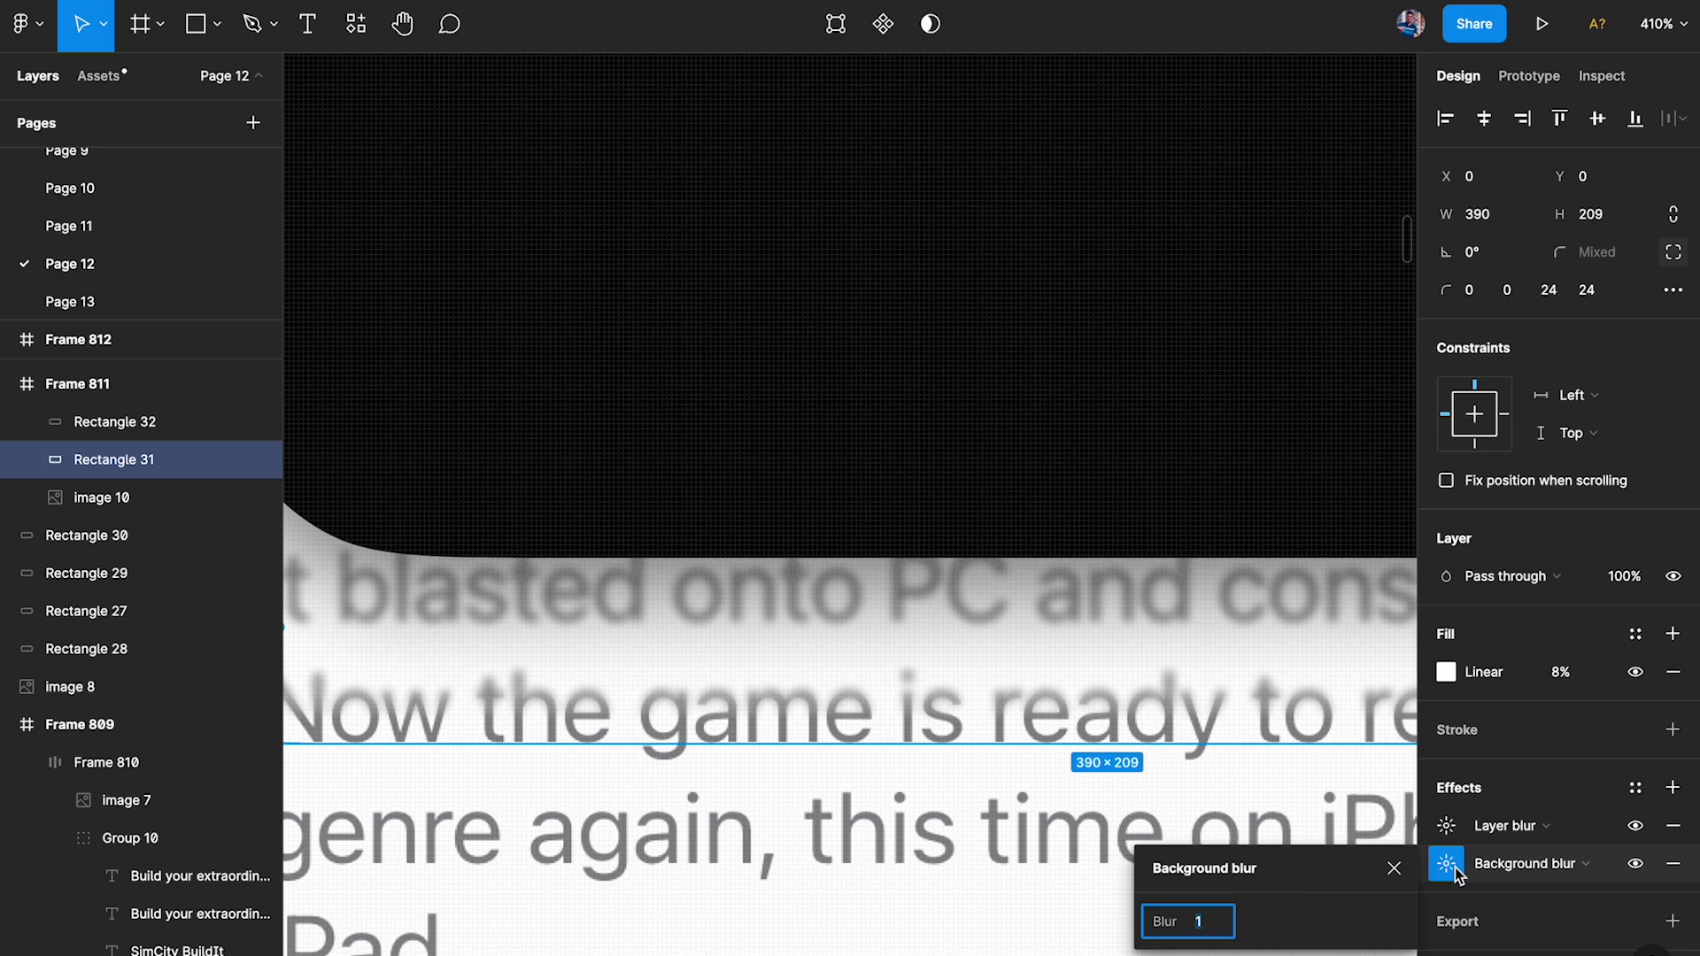
{"action": "type", "text": "2"}
{"action": "key", "text": "Up"}
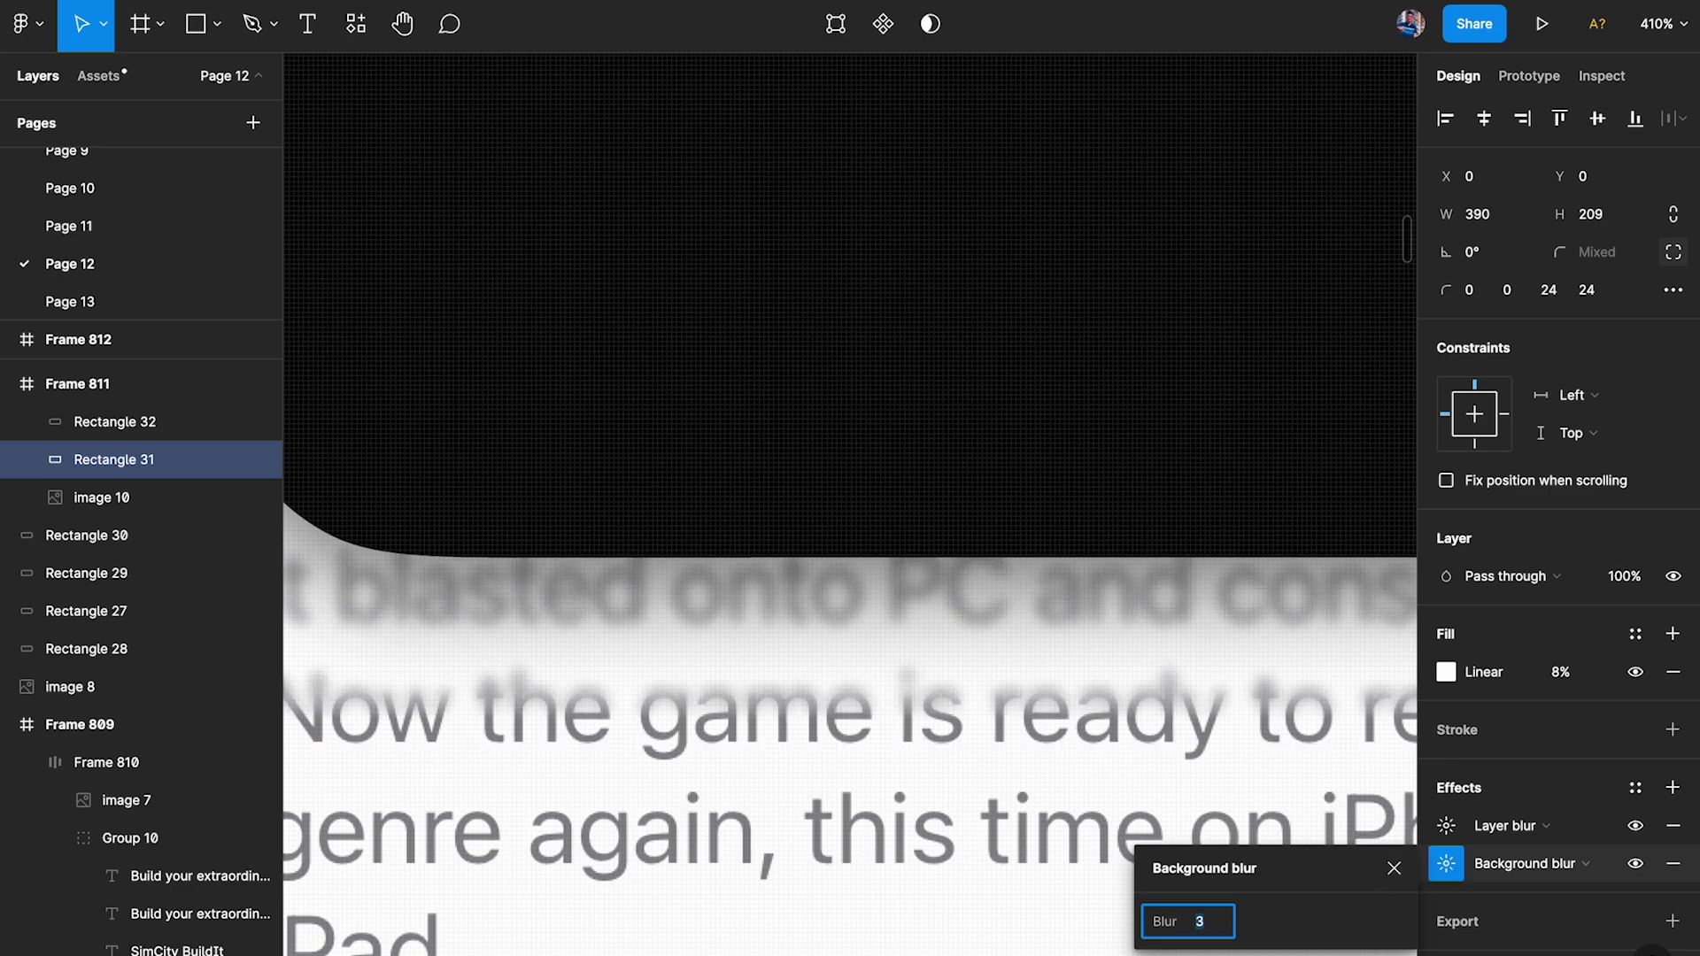
{"action": "key", "text": "Down"}
{"action": "key", "text": "Down"}
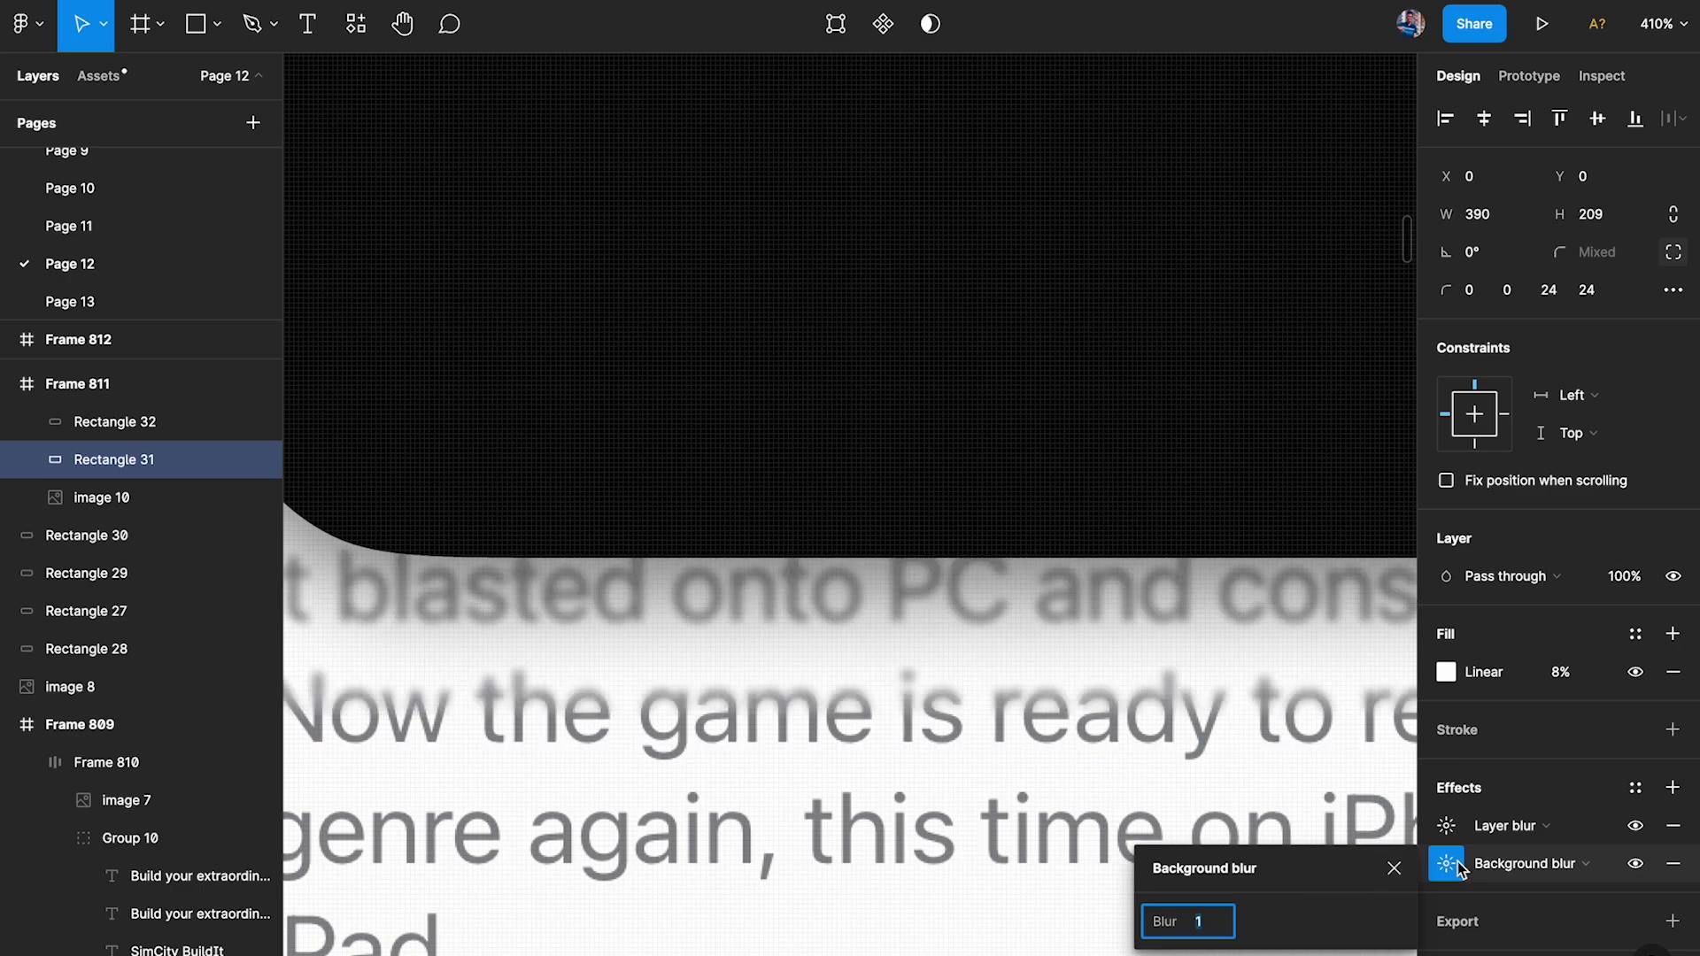
Raise the layer blur of Frame 811's blur rectangle by 1.
{"action": "left_click", "coordinate": [1446, 825]}
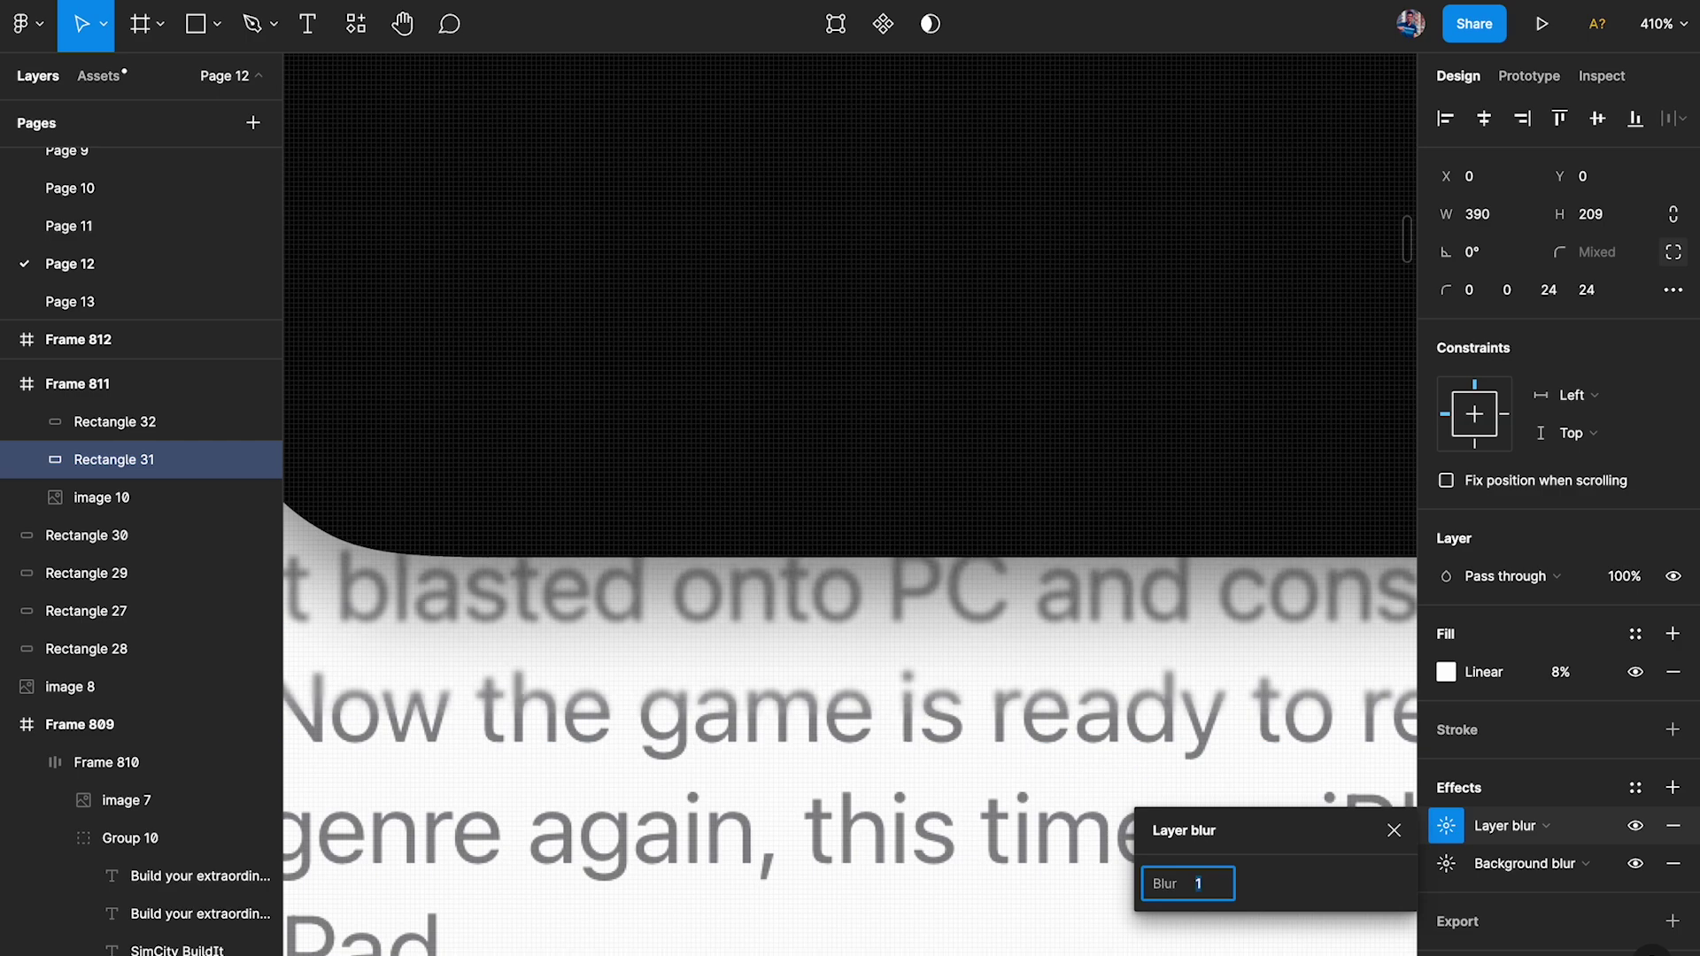
{"action": "key", "text": "Up"}
{"action": "left_click", "coordinate": [935, 894]}
Check the layer blur and background blur amounts of the blur rectangle in Frame 812.
{"action": "scroll", "coordinate": [935, 894], "scroll_direction": "down", "scroll_amount": 5}
{"action": "scroll", "coordinate": [937, 897], "scroll_direction": "down", "scroll_amount": 3}
{"action": "scroll", "coordinate": [936, 898], "scroll_direction": "right", "scroll_amount": 10}
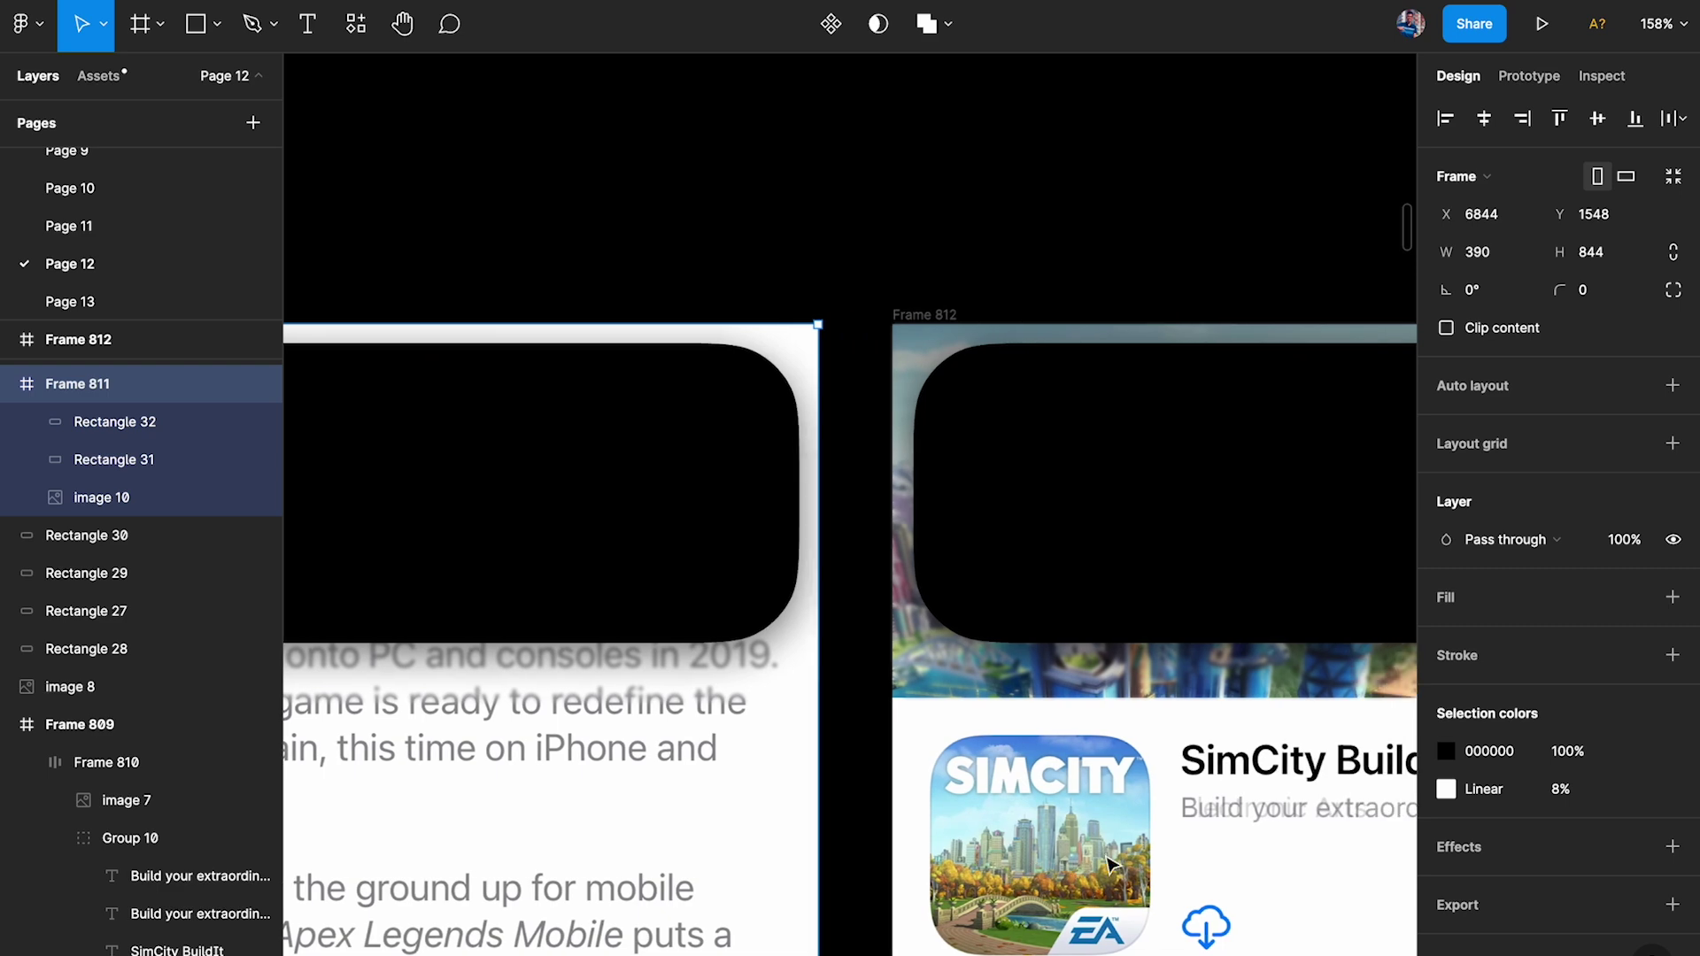
{"action": "scroll", "coordinate": [1098, 870], "scroll_direction": "right", "scroll_amount": 2}
{"action": "left_click", "coordinate": [1106, 673]}
{"action": "scroll", "coordinate": [1222, 667], "scroll_direction": "up", "scroll_amount": 3}
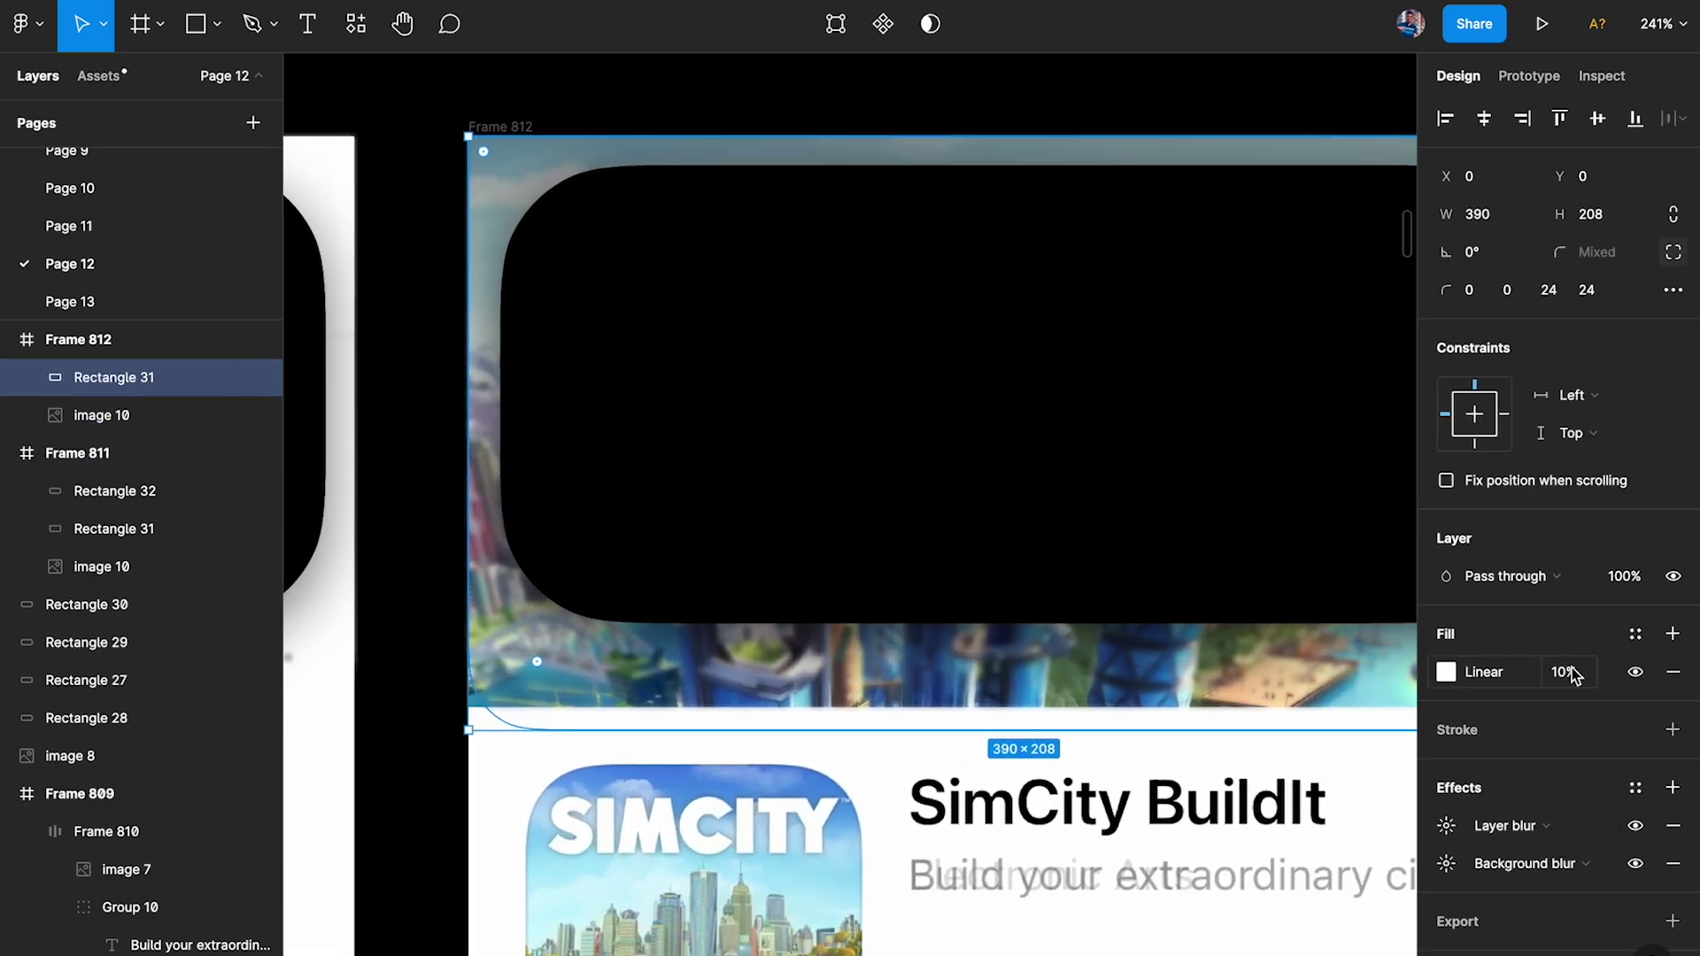
{"action": "left_click", "coordinate": [1445, 825]}
{"action": "left_click", "coordinate": [1446, 863]}
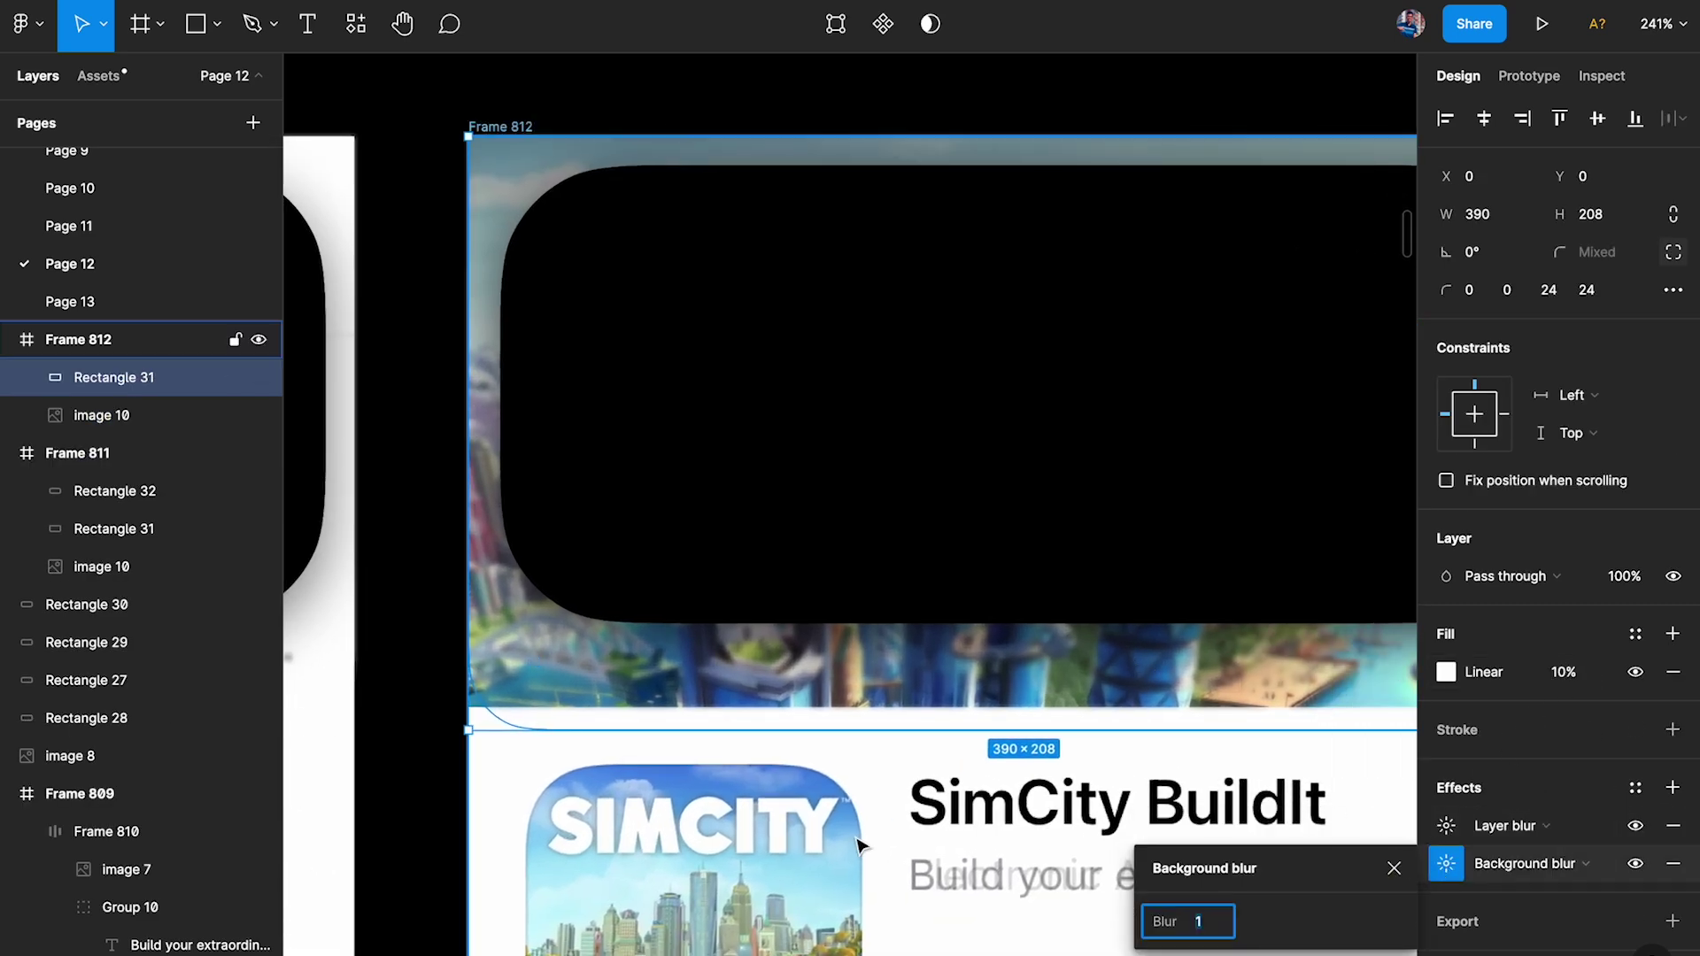
Check the background blur amount of Frame 811's blur rectangle against the one in Frame 812.
{"action": "scroll", "coordinate": [857, 845], "scroll_direction": "left", "scroll_amount": 10}
{"action": "left_click", "coordinate": [762, 720]}
{"action": "left_click", "coordinate": [783, 677]}
{"action": "left_click", "coordinate": [1446, 863]}
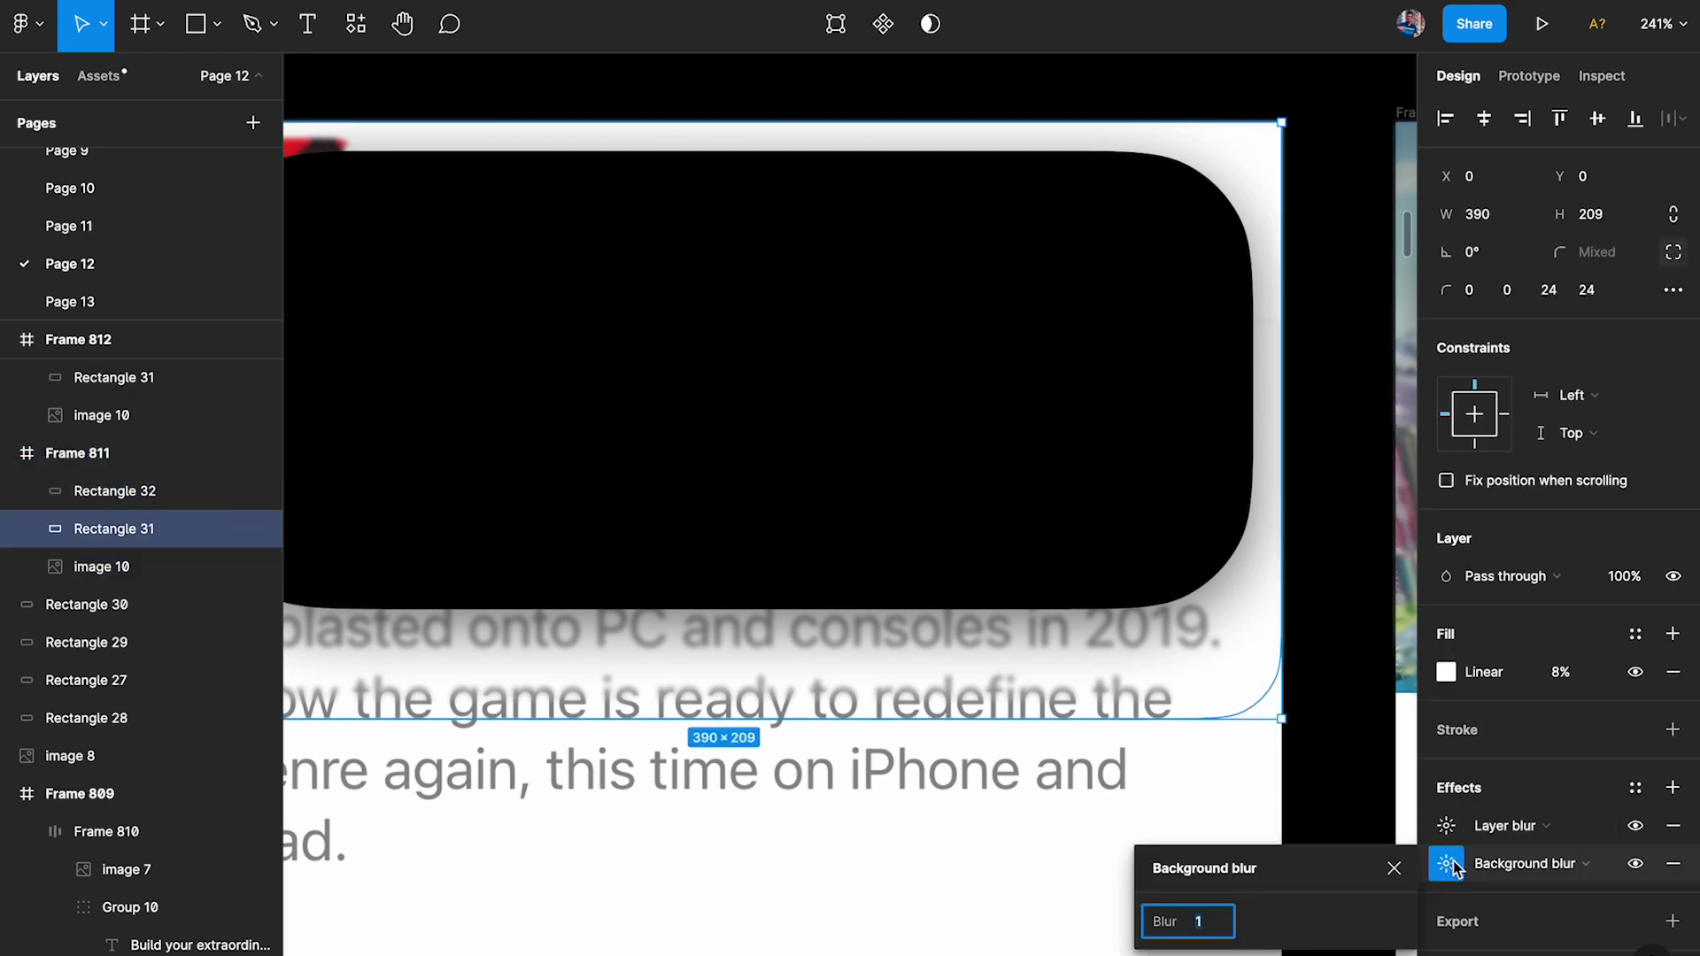
{"action": "left_click", "coordinate": [1305, 767]}
{"action": "scroll", "coordinate": [1271, 748], "scroll_direction": "down", "scroll_amount": 4, "text": "ctrl"}
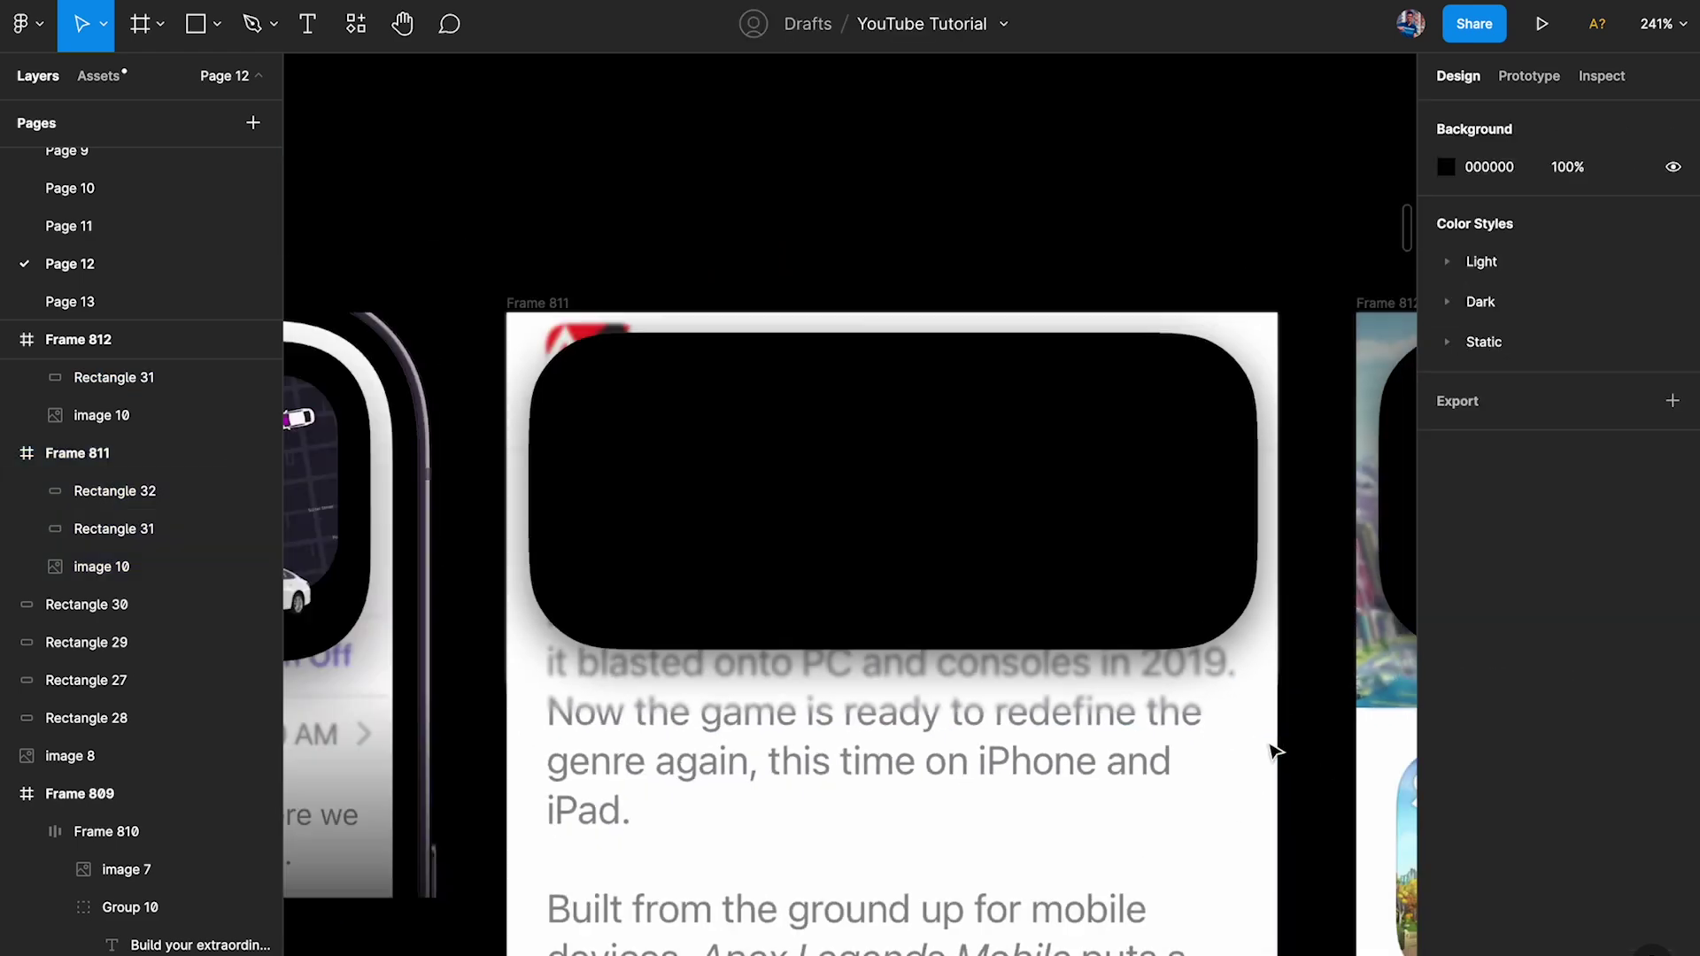
Examine how the text blur fades out below the Dynamic Island in the Lyft reference.
{"action": "scroll", "coordinate": [877, 819], "scroll_direction": "left", "scroll_amount": 10}
{"action": "scroll", "coordinate": [880, 811], "scroll_direction": "up", "scroll_amount": 3, "text": "ctrl"}
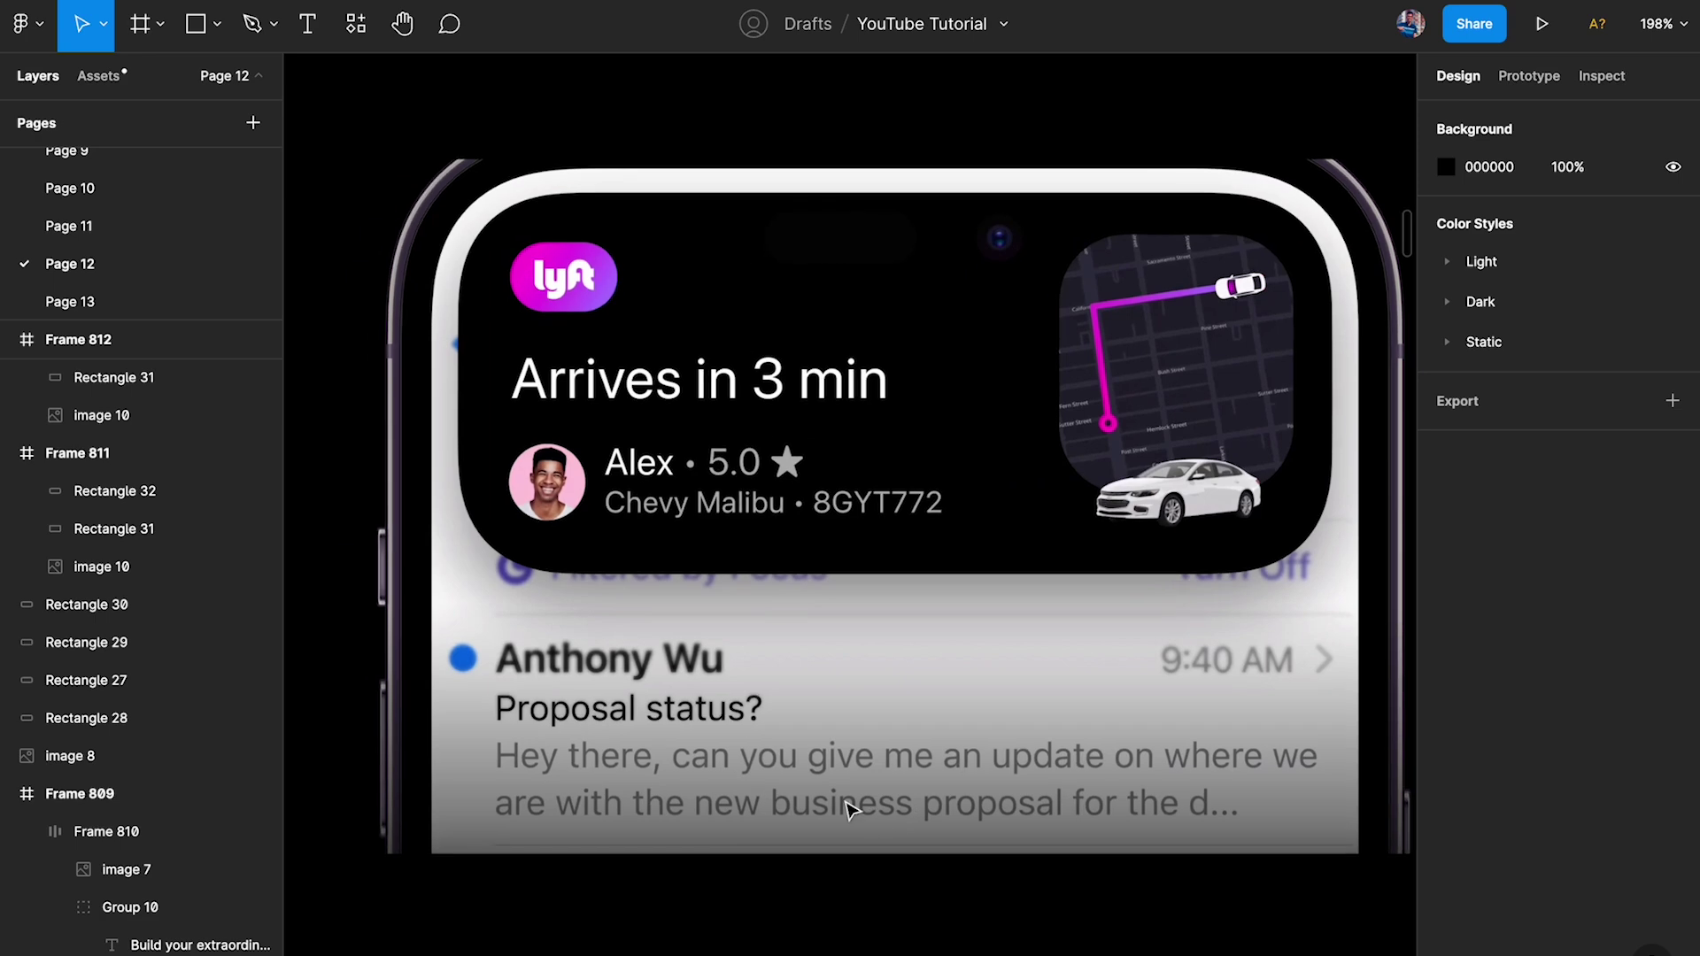
{"action": "scroll", "coordinate": [611, 711], "scroll_direction": "up", "scroll_amount": 4, "text": "ctrl"}
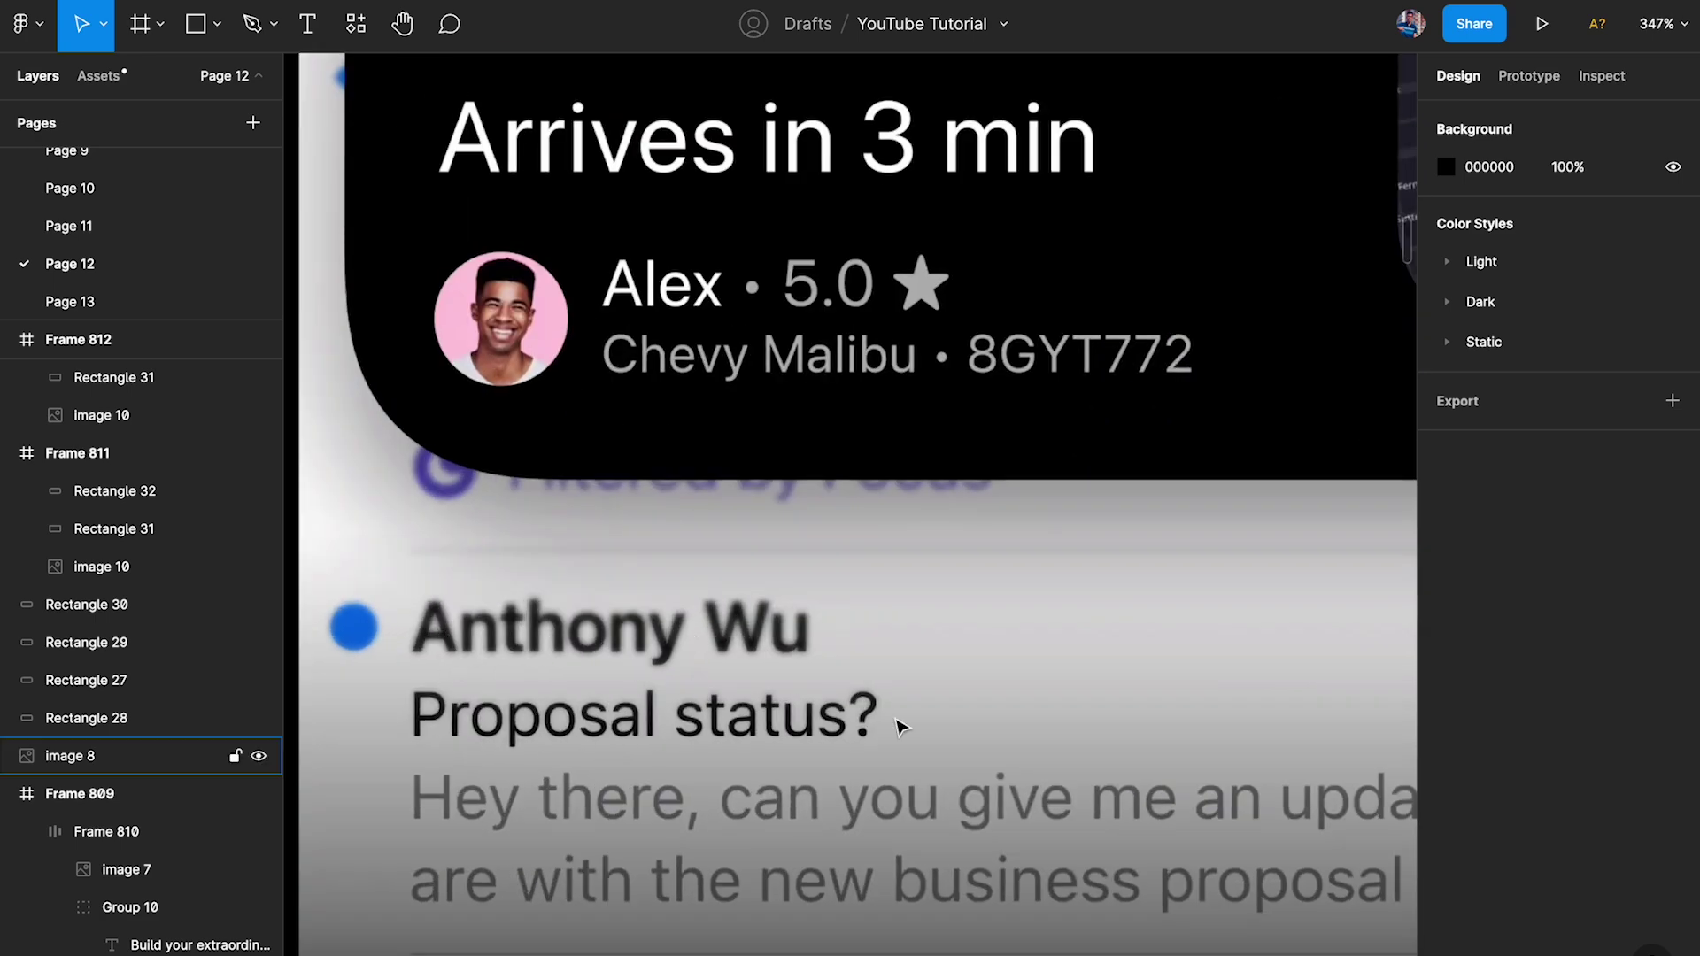
{"action": "scroll", "coordinate": [859, 739], "scroll_direction": "down", "scroll_amount": 5, "text": "ctrl"}
{"action": "scroll", "coordinate": [652, 750], "scroll_direction": "up", "scroll_amount": 5, "text": "ctrl"}
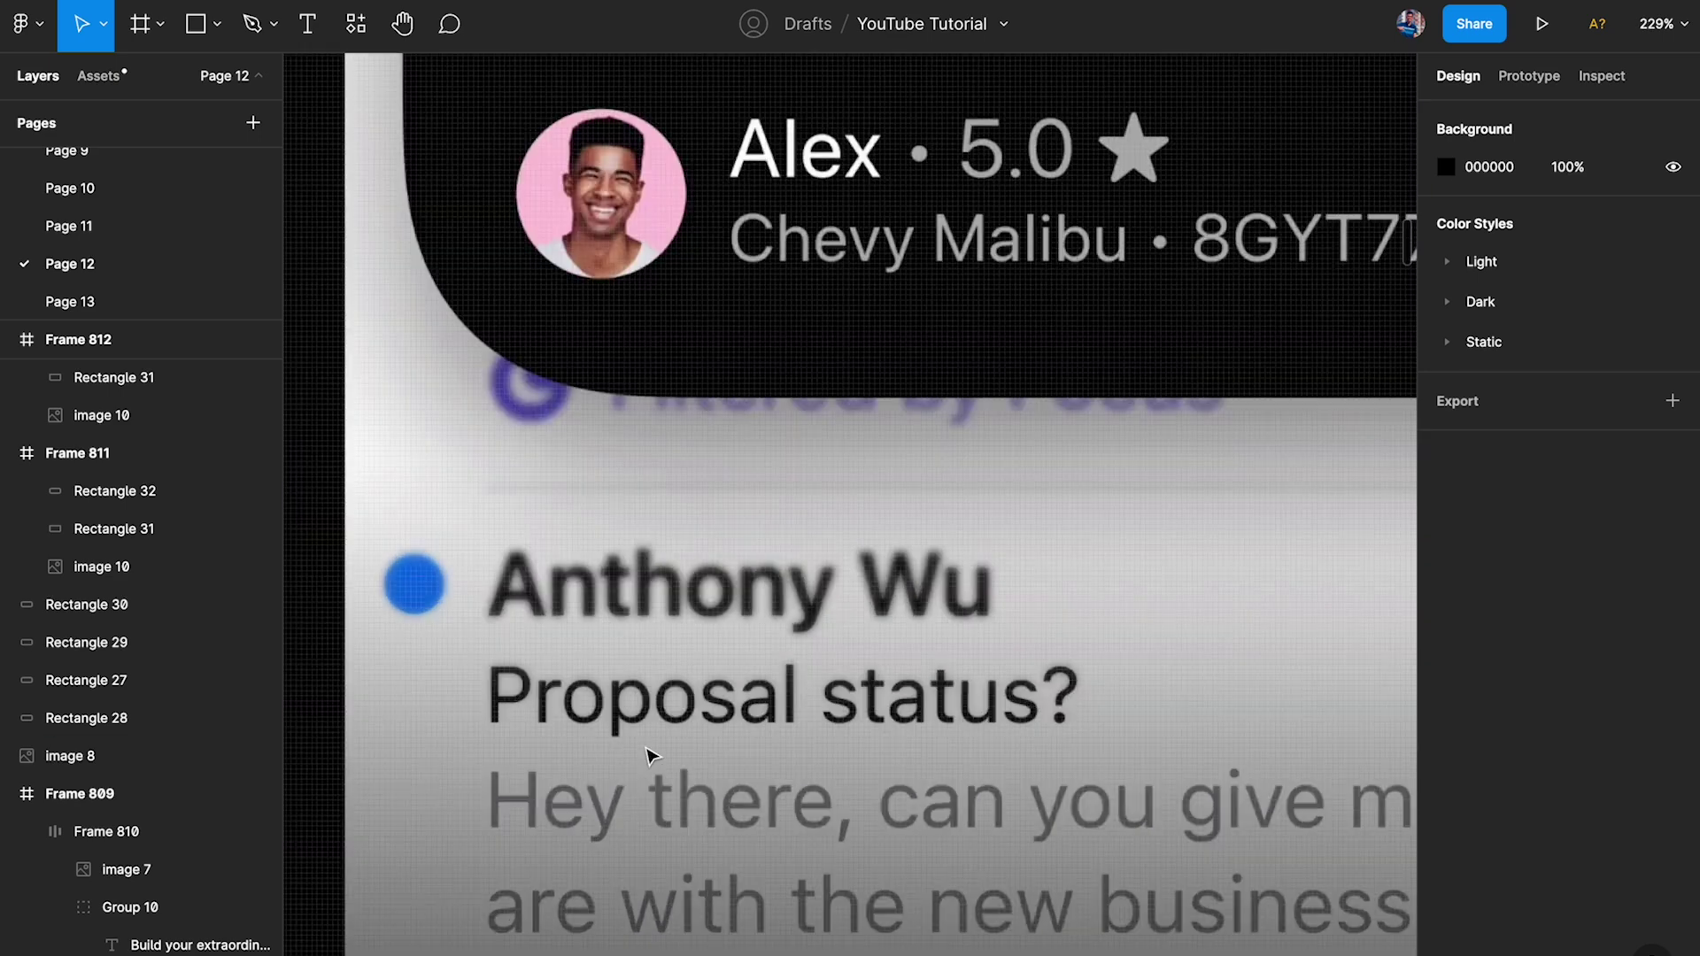
{"action": "scroll", "coordinate": [652, 751], "scroll_direction": "down", "scroll_amount": 5, "text": "ctrl"}
Extend the white gradient of Frame 811's blur rectangle by moving its start point up to the upper part of the black island.
{"action": "scroll", "coordinate": [652, 750], "scroll_direction": "right", "scroll_amount": 10}
{"action": "scroll", "coordinate": [652, 751], "scroll_direction": "up", "scroll_amount": 3, "text": "ctrl"}
{"action": "scroll", "coordinate": [520, 709], "scroll_direction": "right", "scroll_amount": 3}
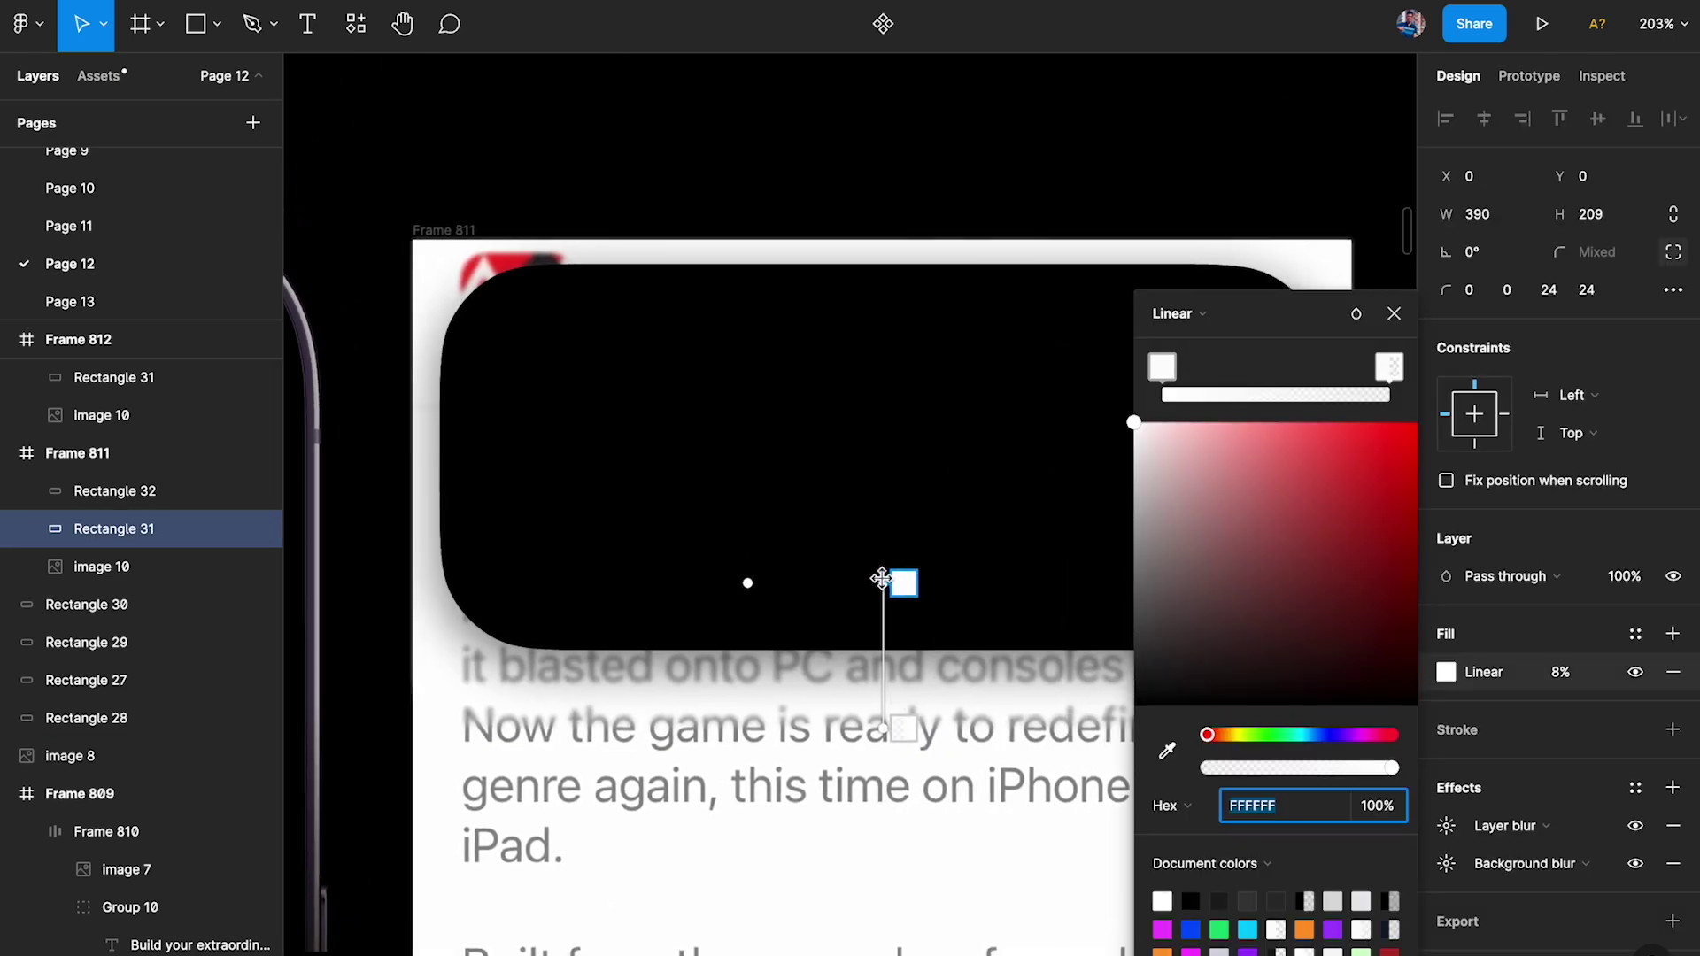
{"action": "left_click_drag", "start_coordinate": [881, 578], "coordinate": [883, 375]}
{"action": "scroll", "coordinate": [575, 726], "scroll_direction": "up", "scroll_amount": 4, "text": "ctrl"}
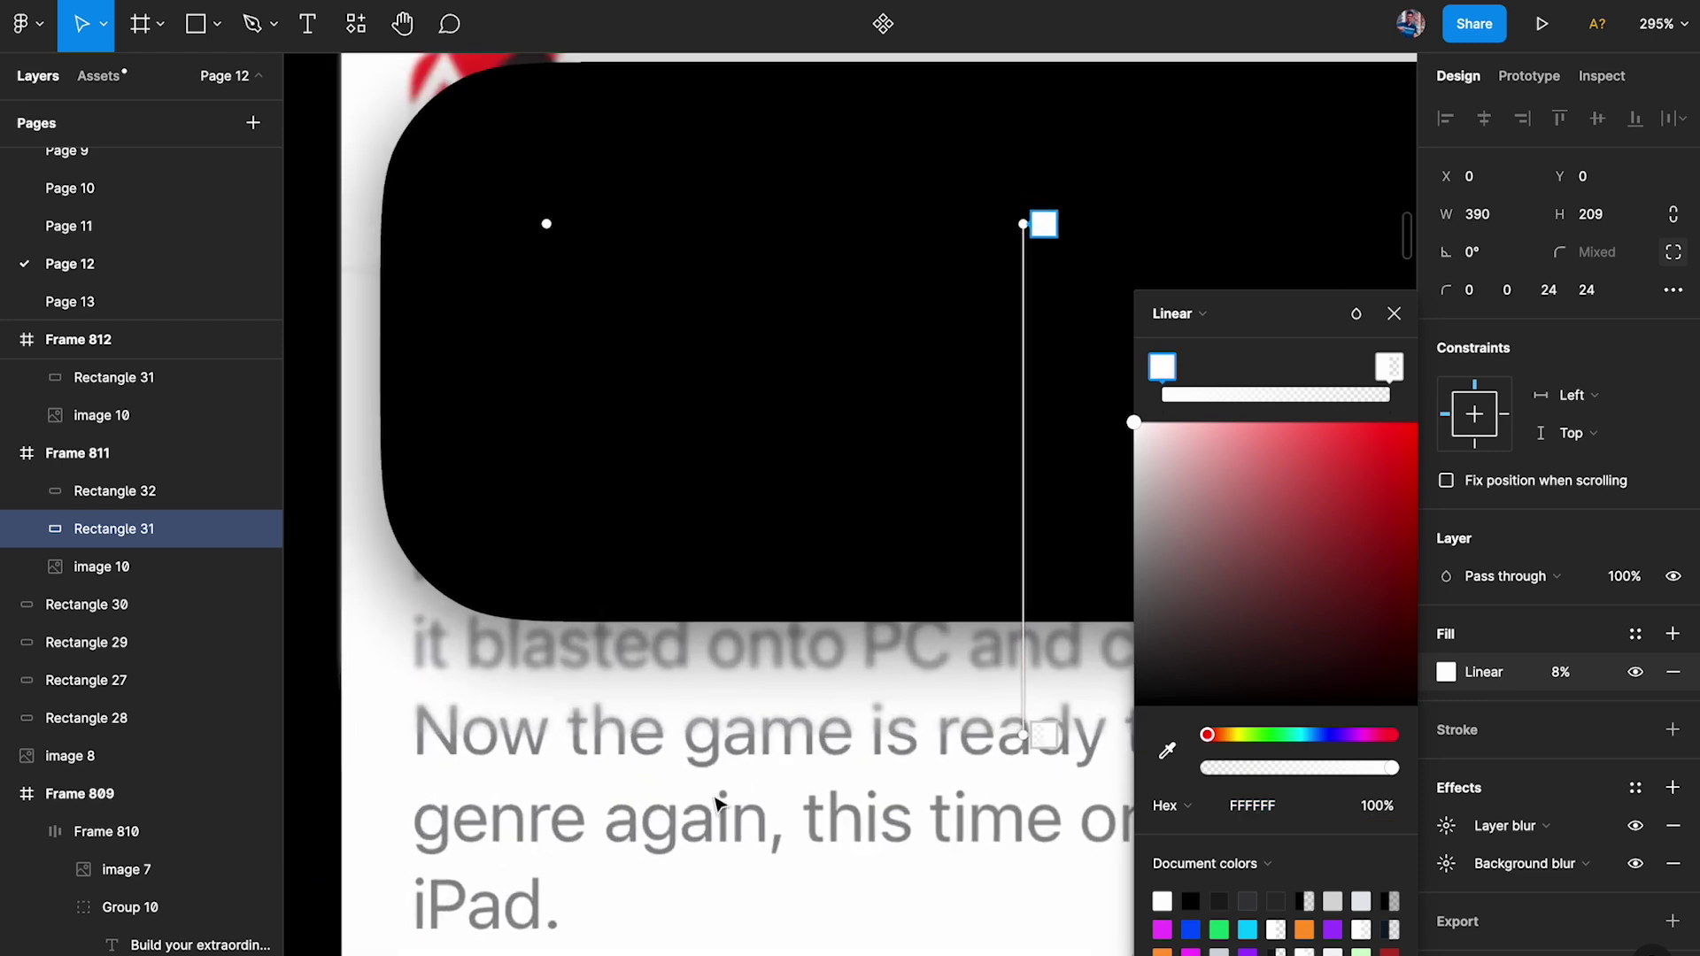
{"action": "left_click", "coordinate": [1396, 315]}
{"action": "scroll", "coordinate": [993, 567], "scroll_direction": "down", "scroll_amount": 5, "text": "ctrl"}
{"action": "key", "text": "Escape"}
{"action": "scroll", "coordinate": [911, 805], "scroll_direction": "down", "scroll_amount": 4, "text": "ctrl"}
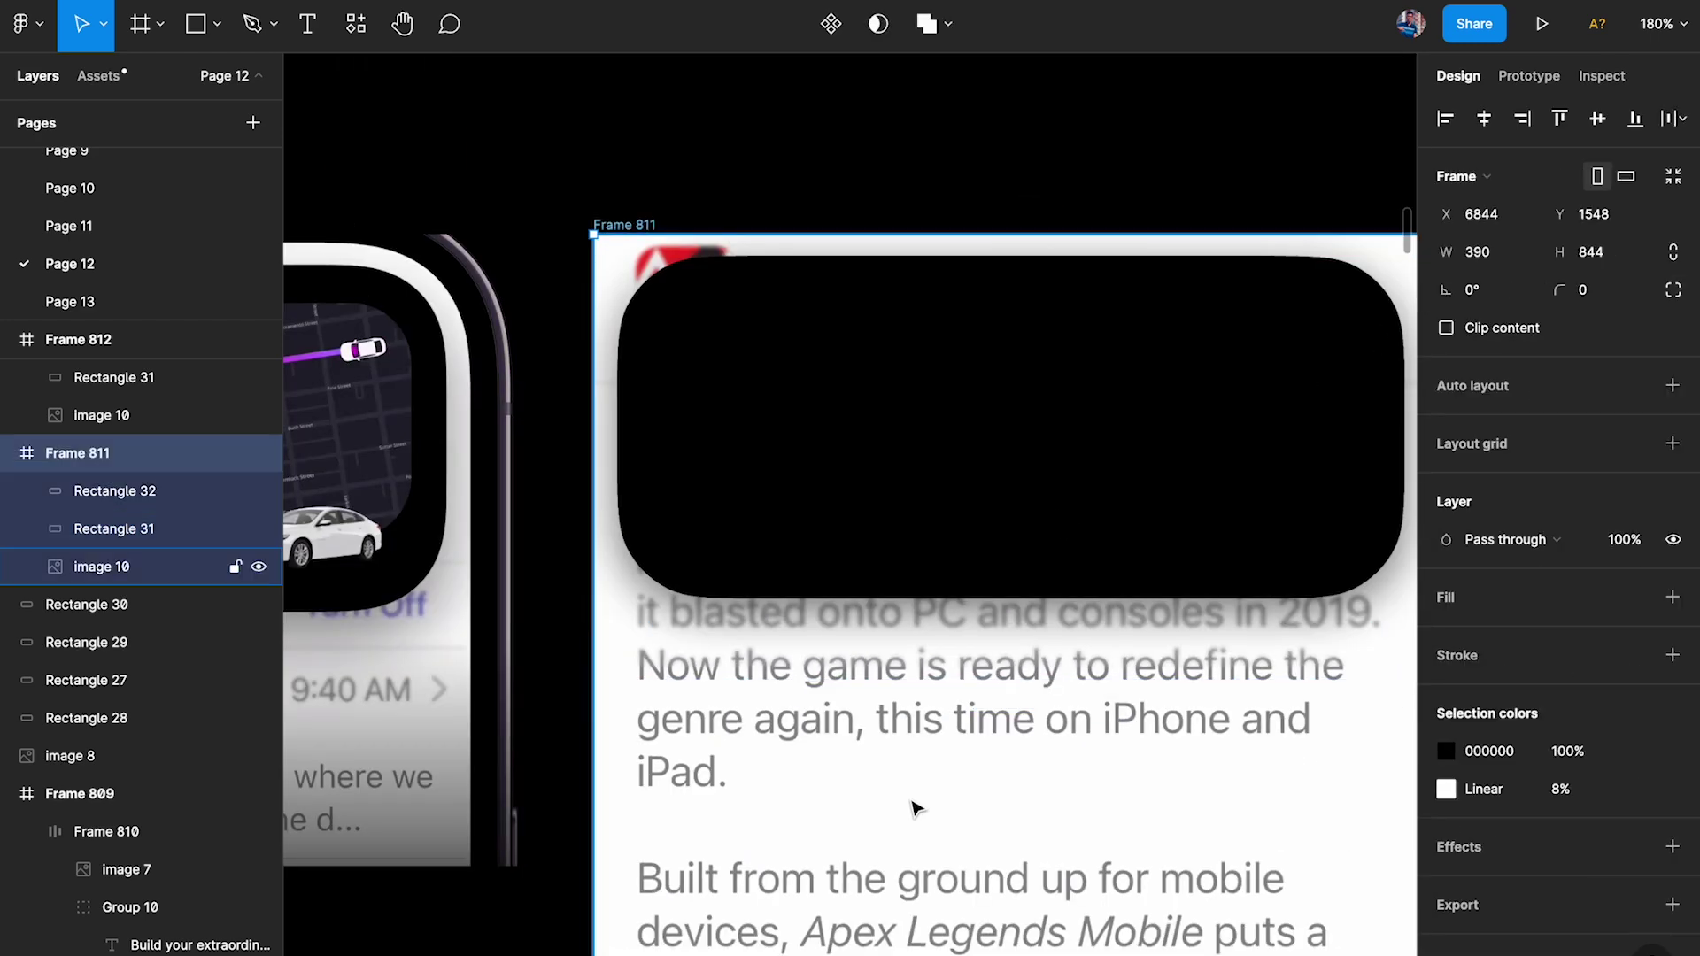
Shorten Frame 811's blur rectangle to a height of 200.
{"action": "left_click", "coordinate": [1157, 744]}
{"action": "scroll", "coordinate": [1157, 743], "scroll_direction": "left", "scroll_amount": 5}
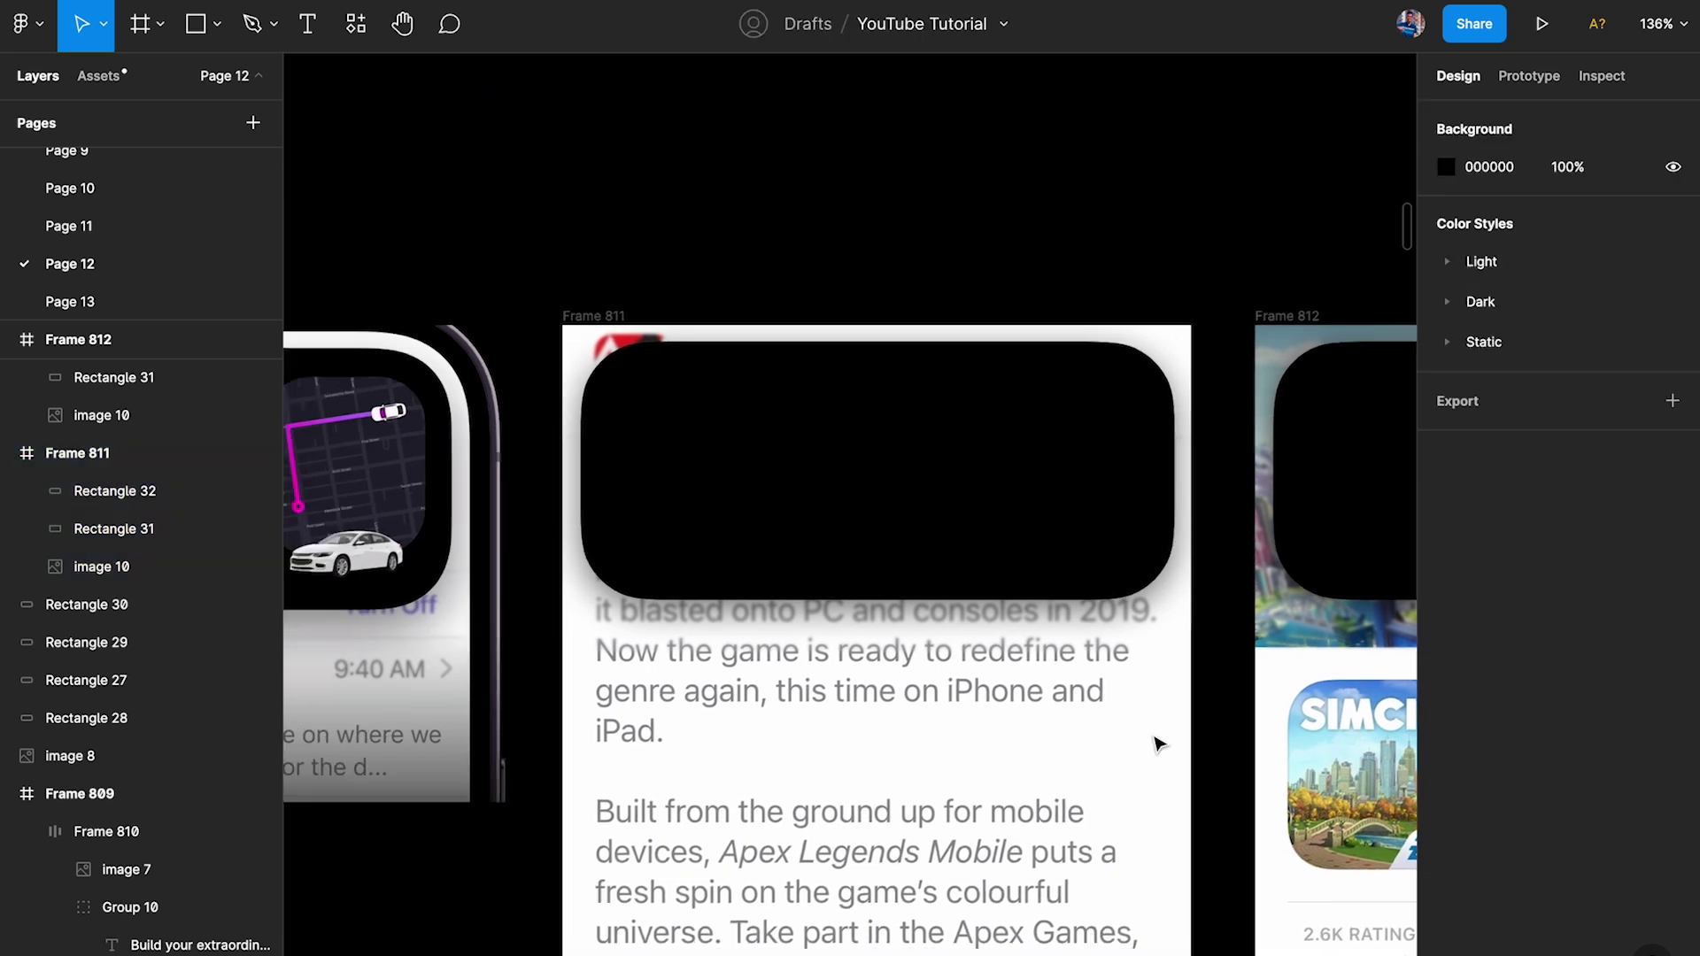
{"action": "scroll", "coordinate": [934, 604], "scroll_direction": "left", "scroll_amount": 1}
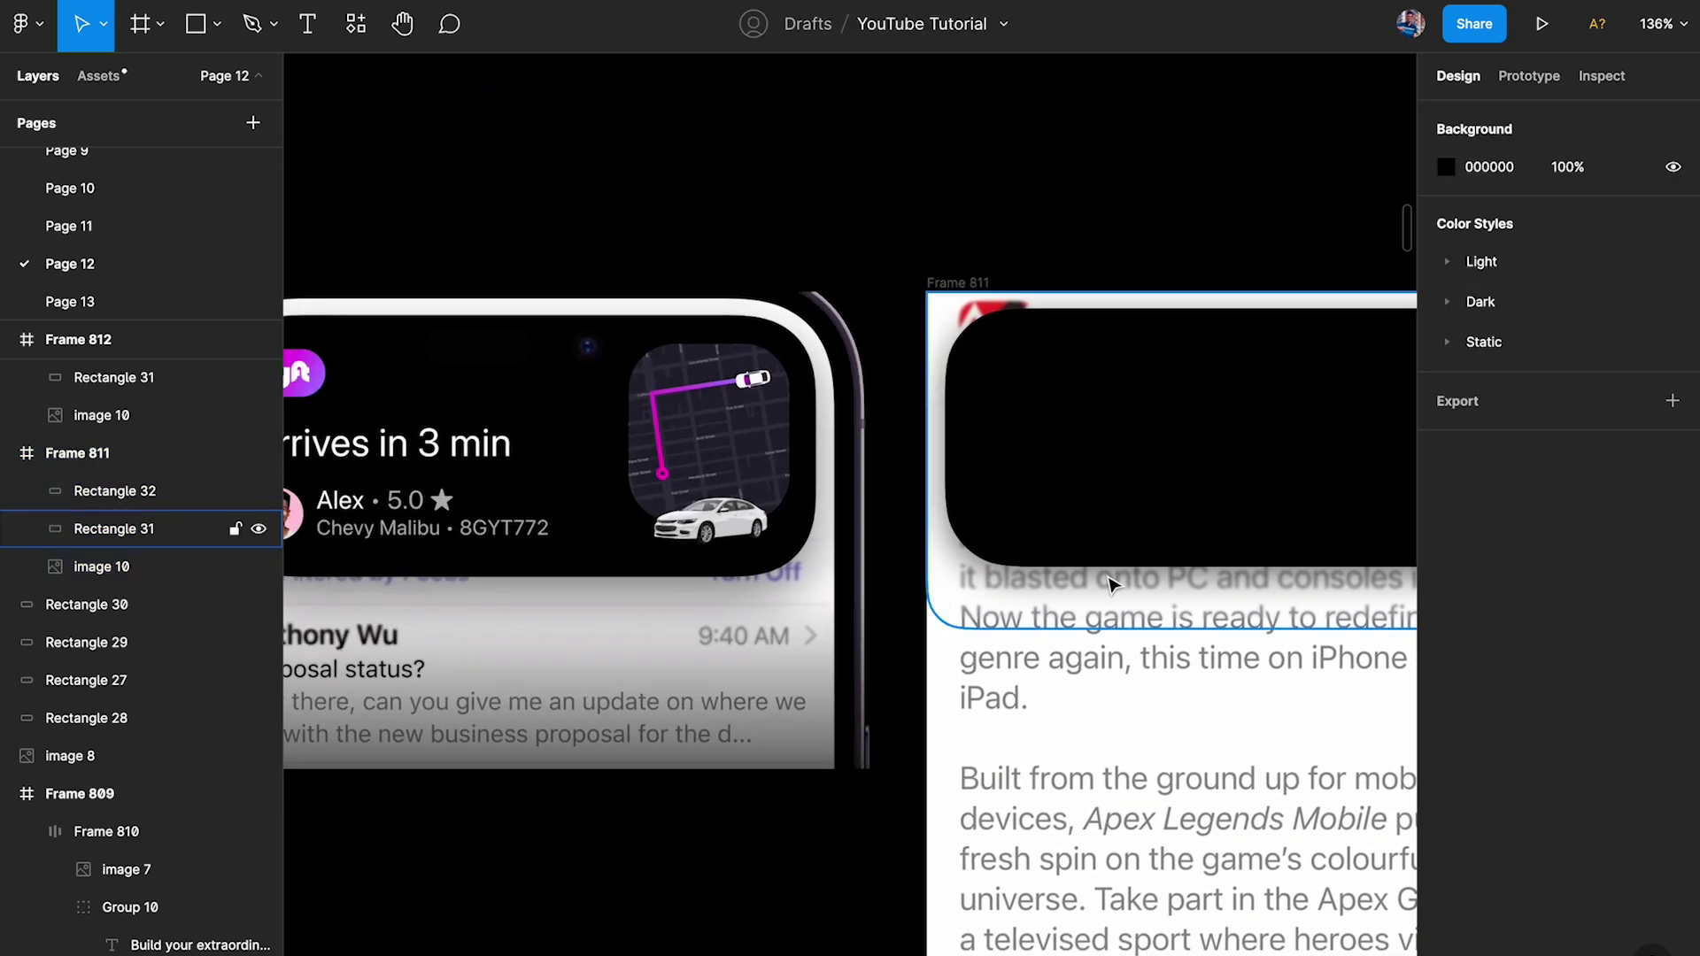
{"action": "left_click", "coordinate": [1112, 585]}
{"action": "left_click_drag", "start_coordinate": [1120, 624], "coordinate": [1120, 610]}
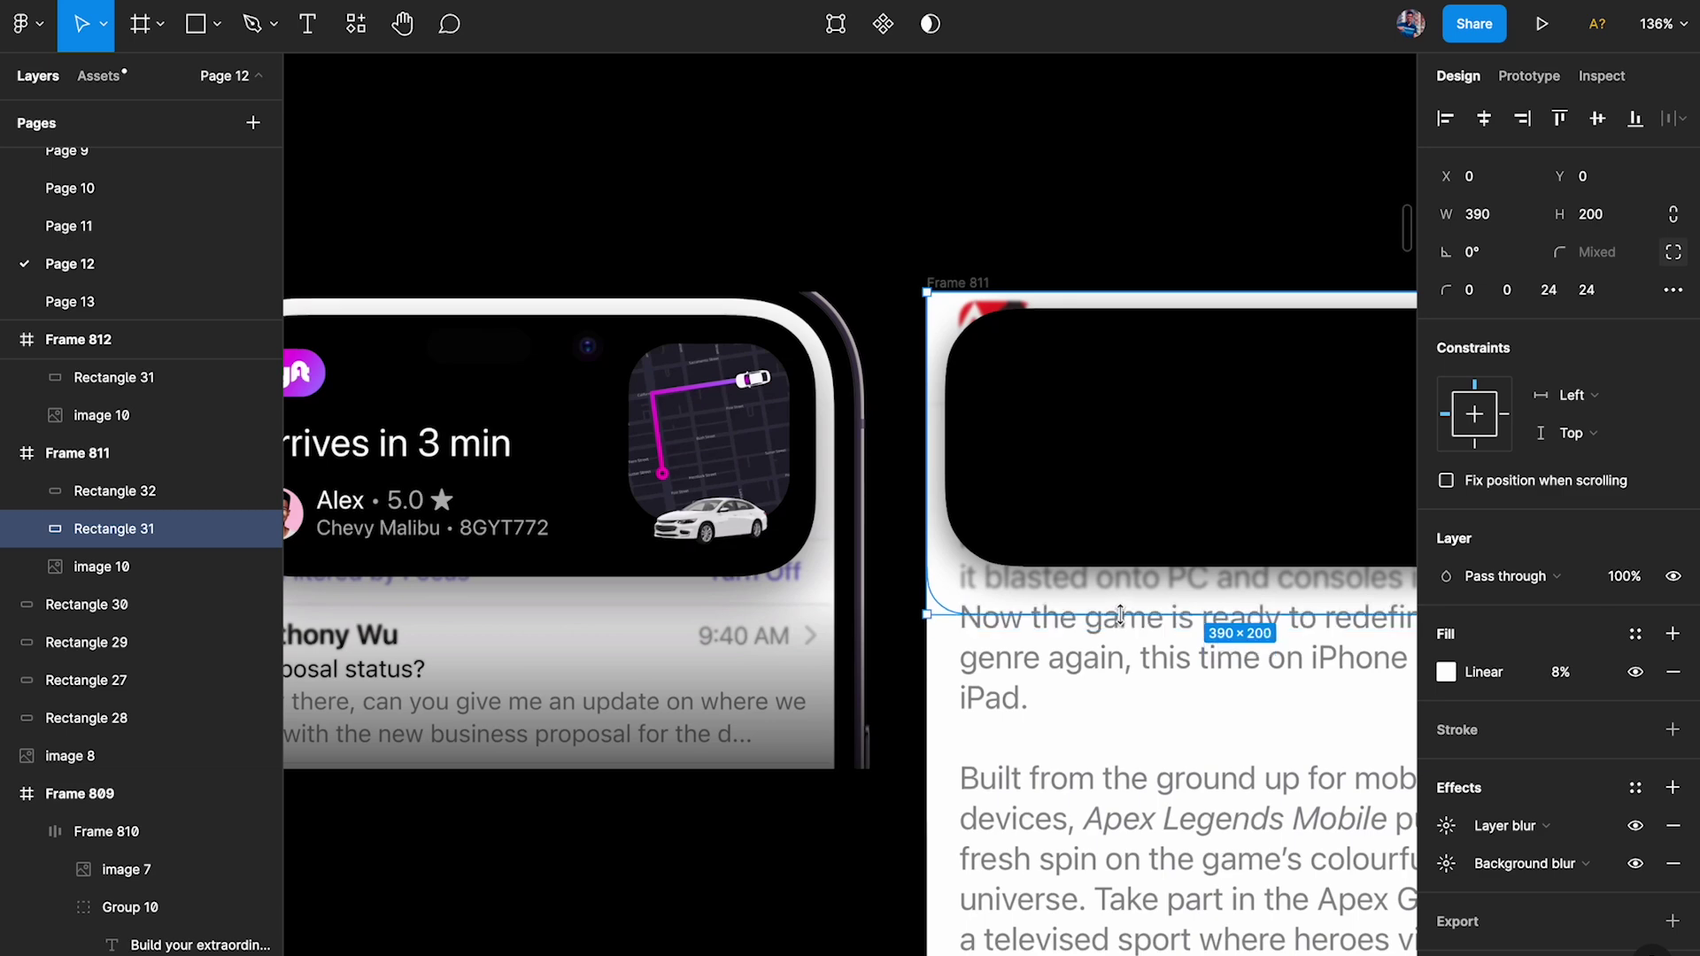
{"action": "left_click", "coordinate": [1071, 527]}
Look over the SimCity cards, the Lyft reference and the Dynamic Island mockups together with the interface hidden.
{"action": "scroll", "coordinate": [827, 646], "scroll_direction": "down", "scroll_amount": 3}
{"action": "scroll", "coordinate": [827, 646], "scroll_direction": "right", "scroll_amount": 2}
{"action": "scroll", "coordinate": [825, 646], "scroll_direction": "up", "scroll_amount": 4}
{"action": "scroll", "coordinate": [827, 647], "scroll_direction": "down", "scroll_amount": 3}
{"action": "scroll", "coordinate": [824, 647], "scroll_direction": "down", "scroll_amount": 6}
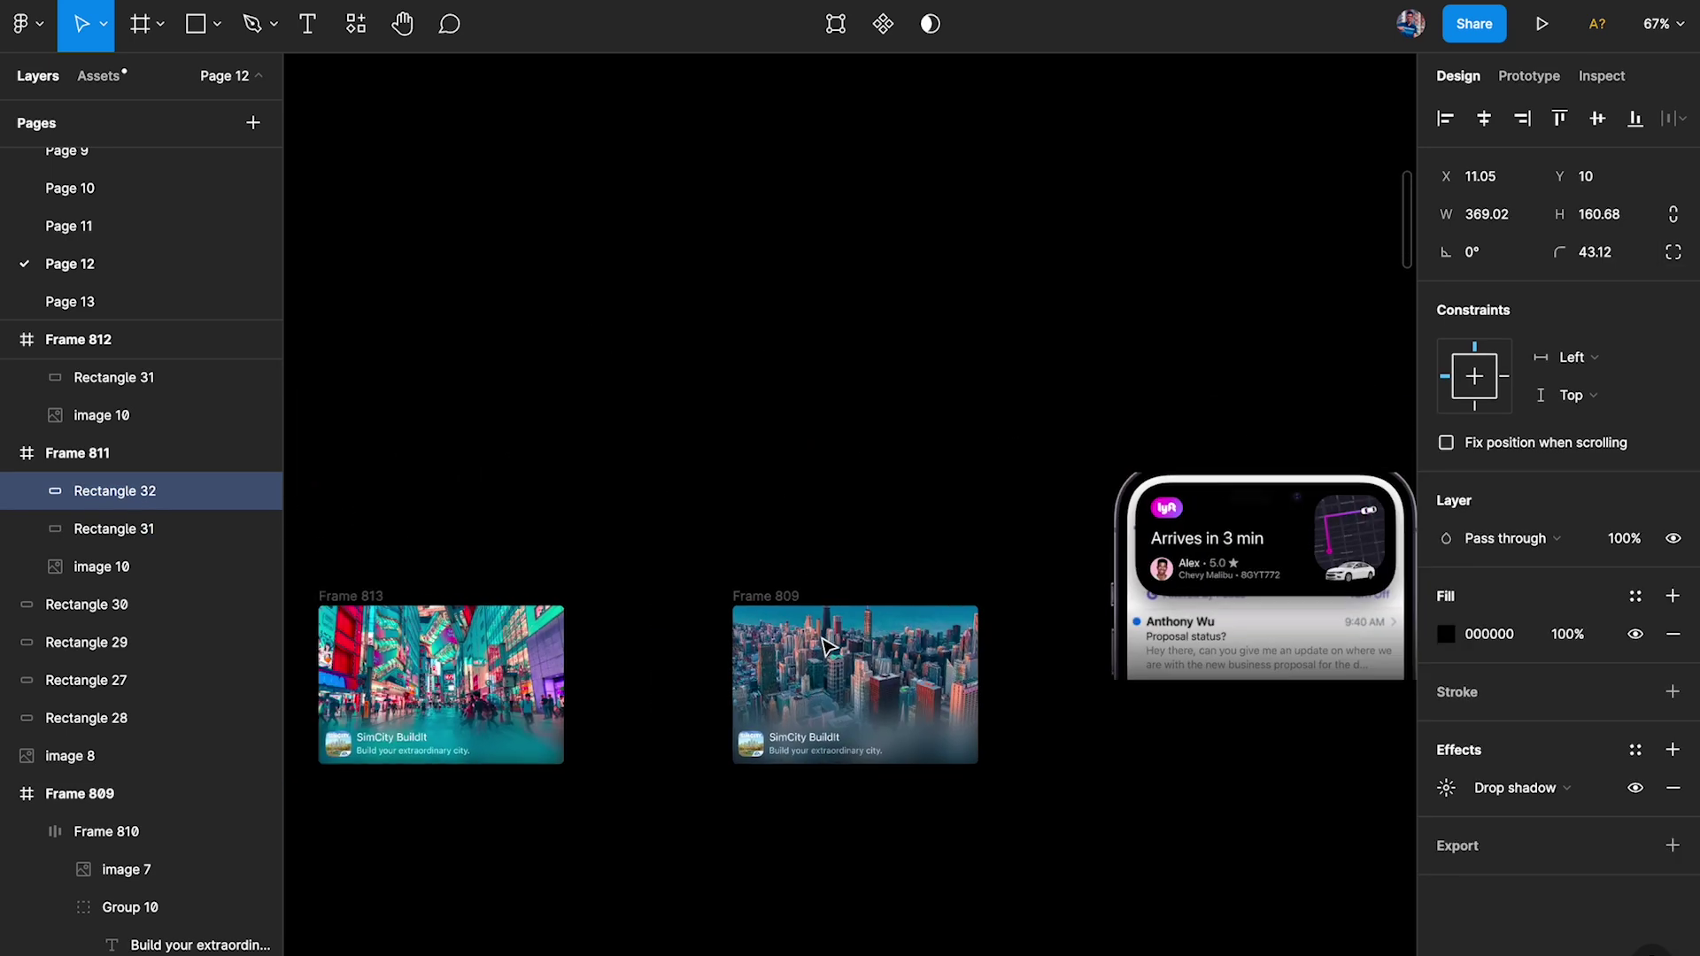
{"action": "left_click", "coordinate": [815, 650]}
{"action": "scroll", "coordinate": [819, 652], "scroll_direction": "down", "scroll_amount": 1}
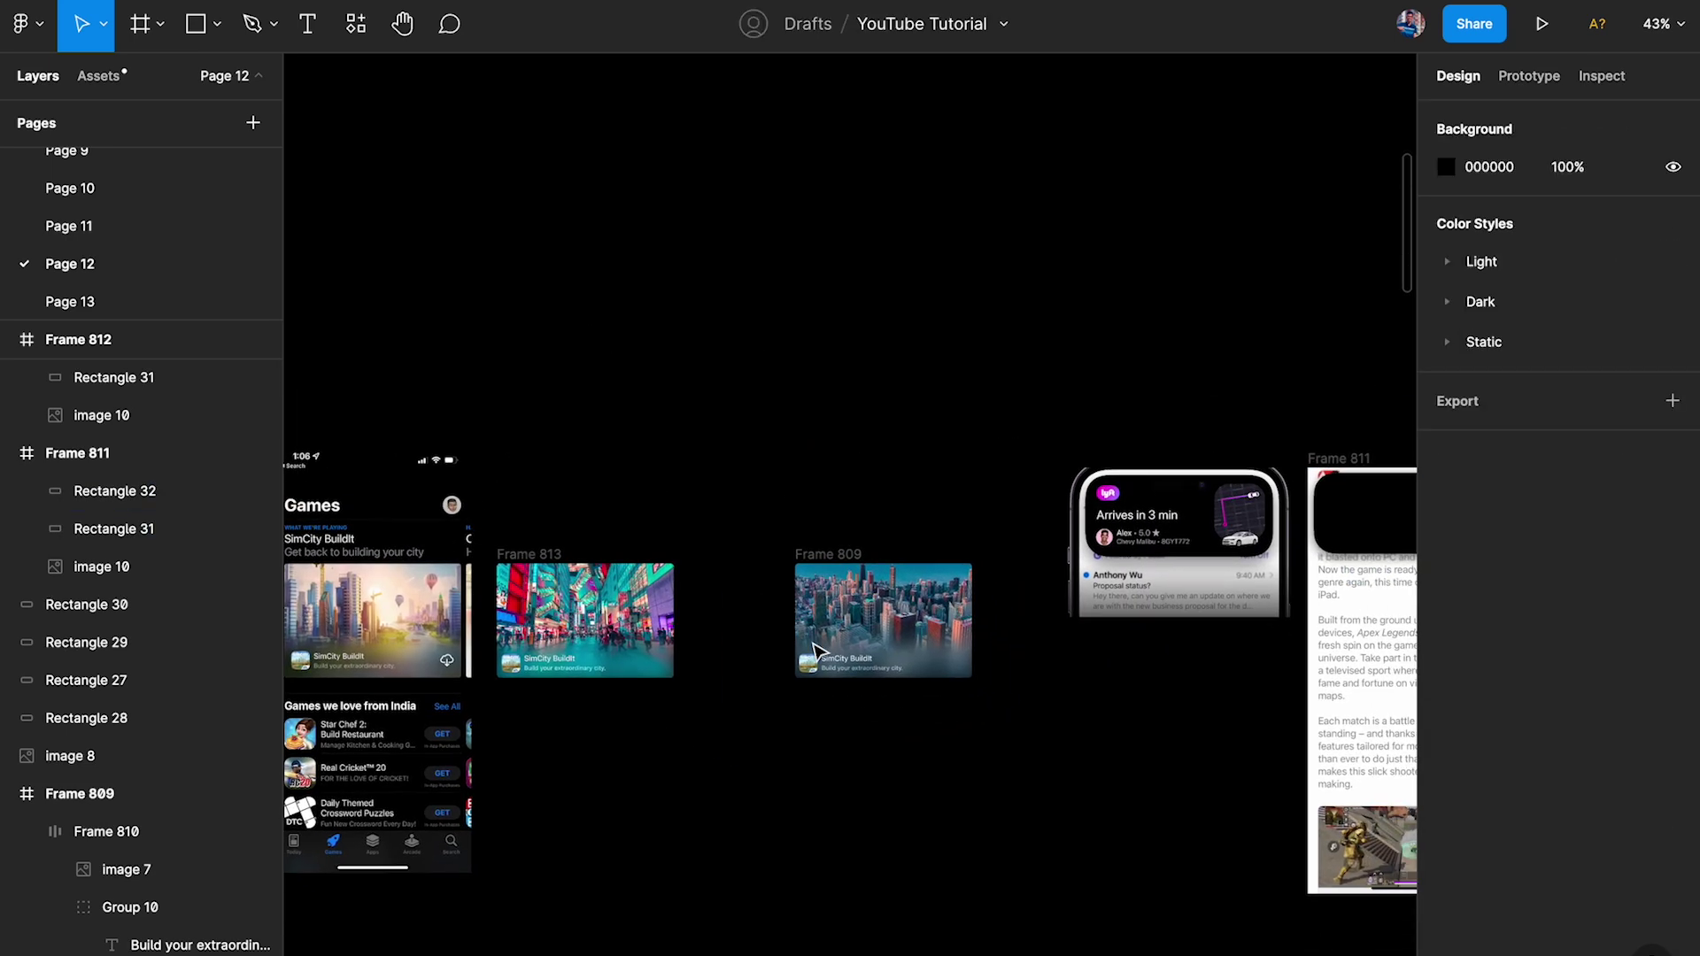
{"action": "key", "text": "super+backslash"}
{"action": "scroll", "coordinate": [820, 653], "scroll_direction": "up", "scroll_amount": 1}
{"action": "scroll", "coordinate": [821, 654], "scroll_direction": "right", "scroll_amount": 3}
{"action": "scroll", "coordinate": [820, 654], "scroll_direction": "down", "scroll_amount": 2}
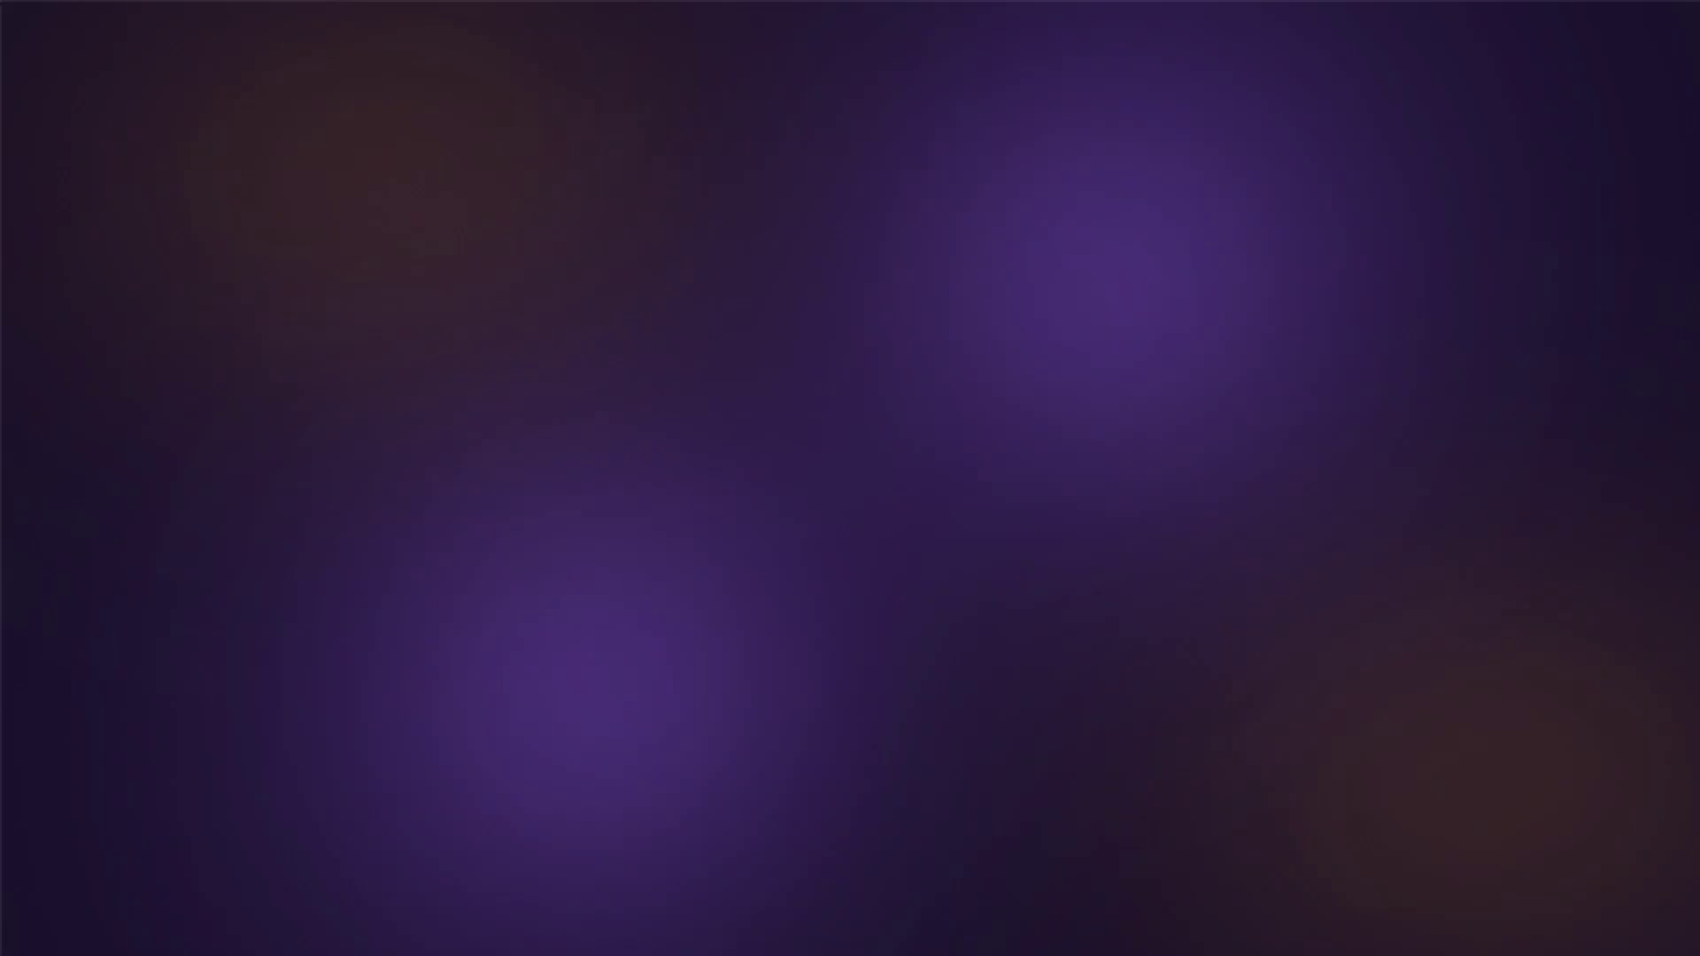